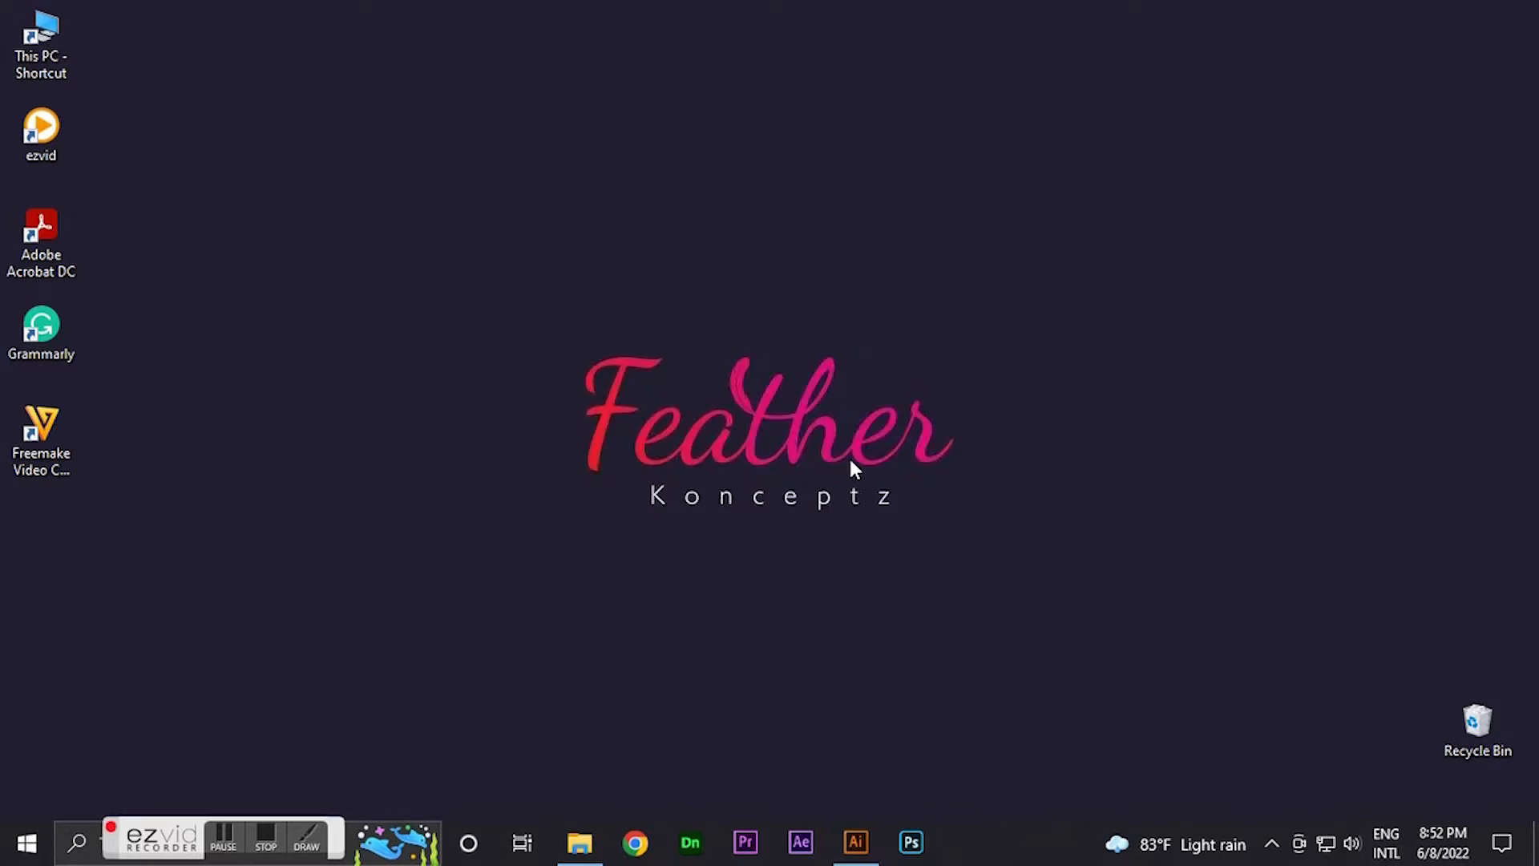
- Create a new 500 x 500 px document in CMYK Color with raster effects at High (300 ppi)
click(120, 21)
click(127, 40)
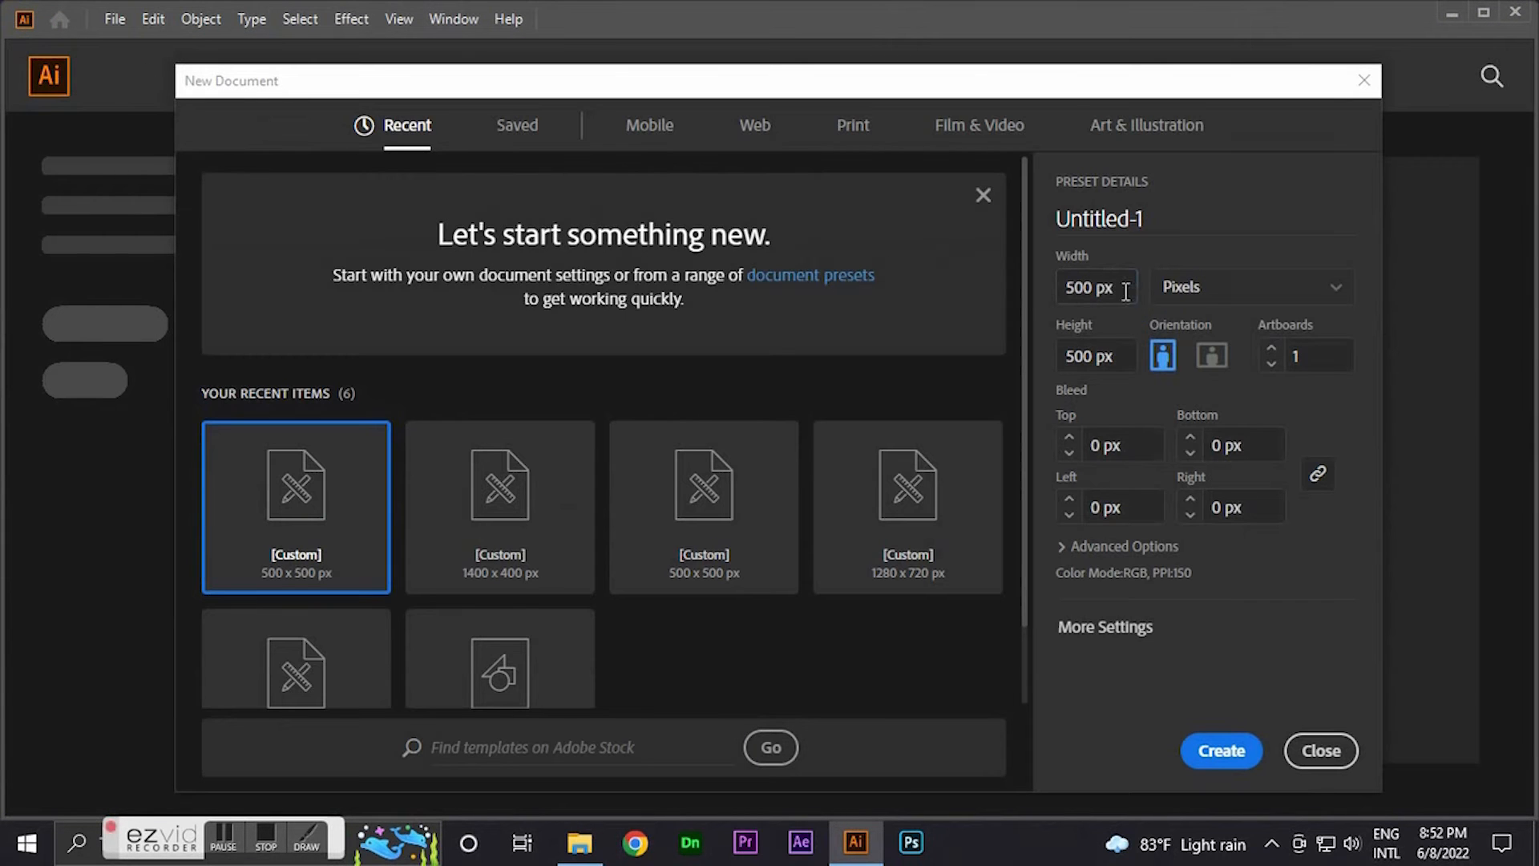
click(1126, 356)
click(1119, 548)
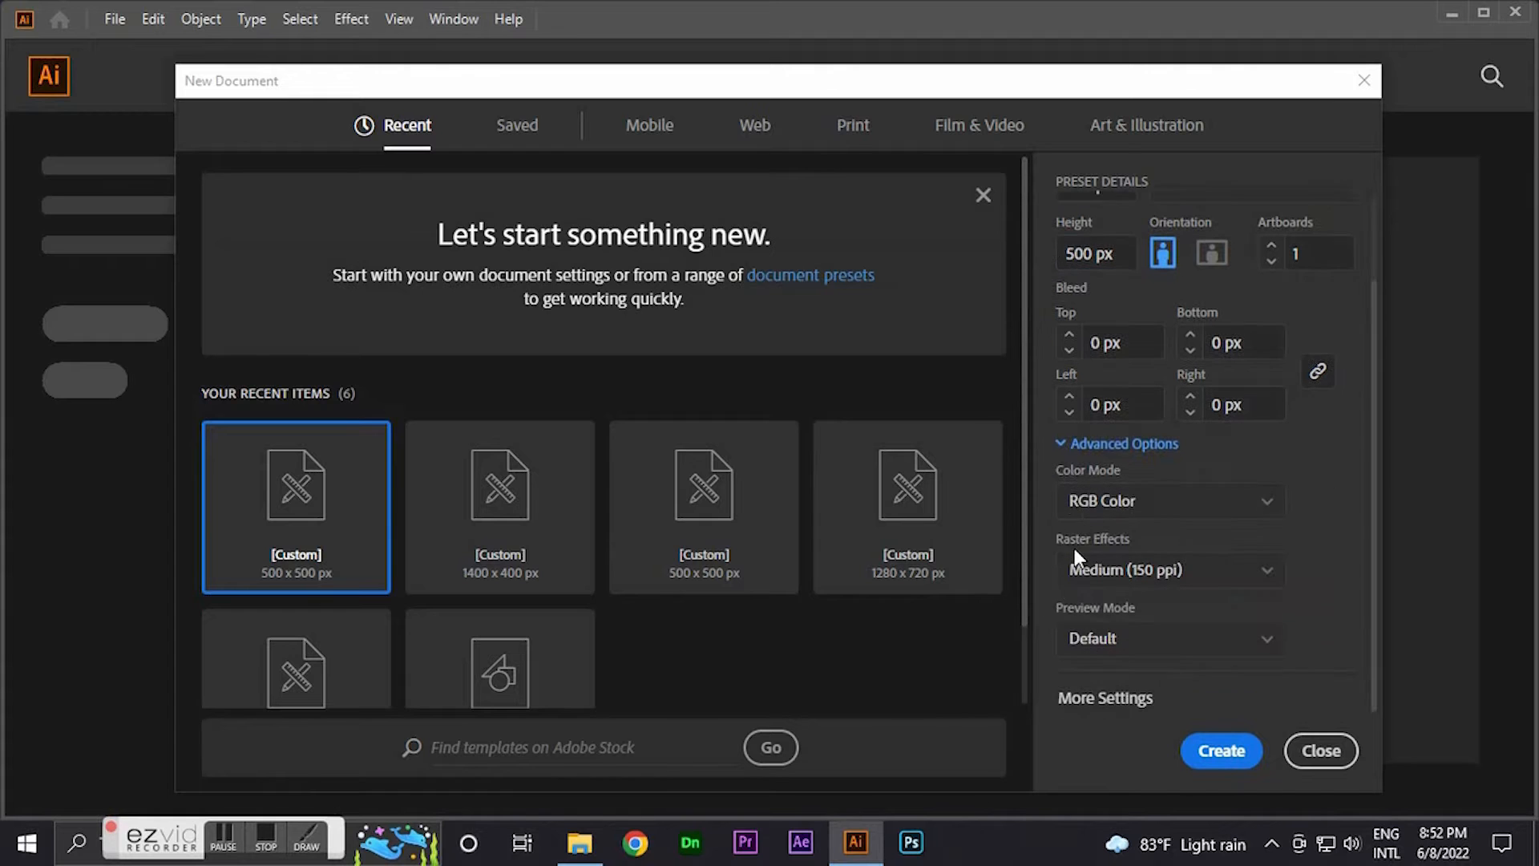
click(1127, 505)
click(1114, 577)
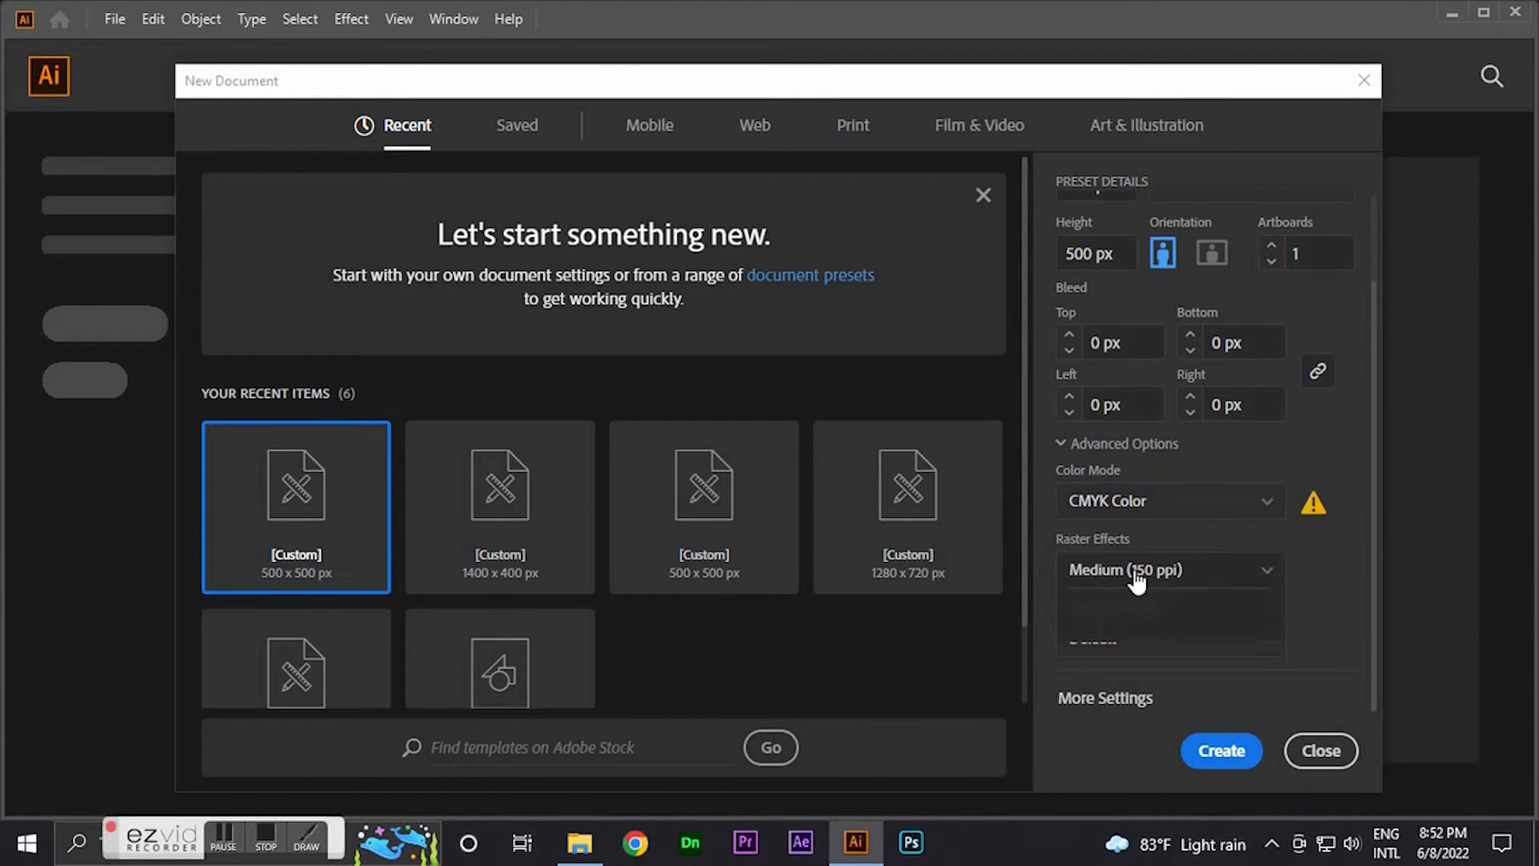
click(1133, 573)
click(1133, 606)
scroll(1164, 497, up, 3)
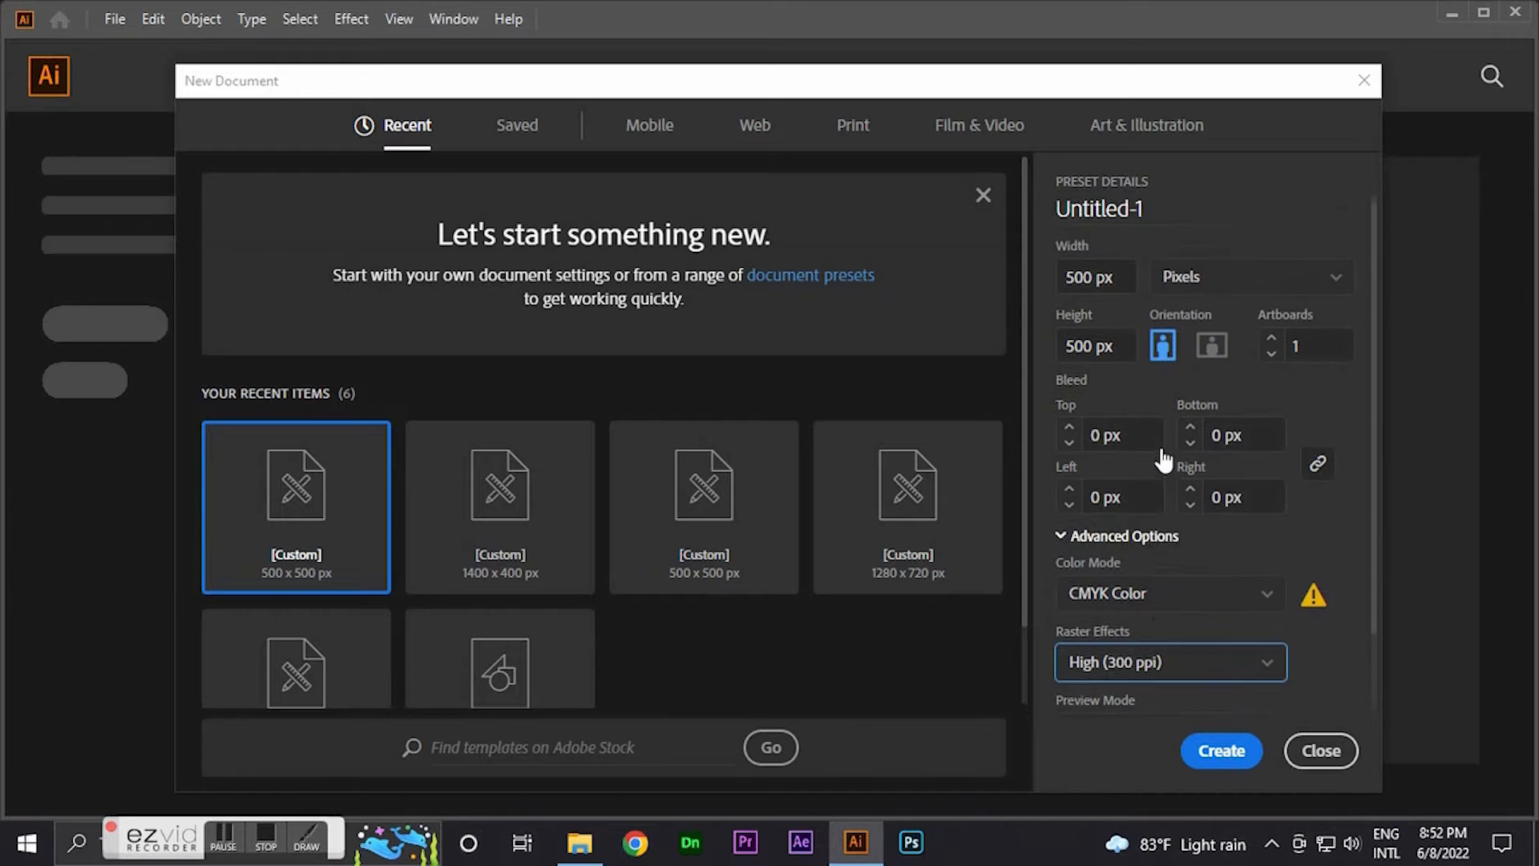
click(1207, 753)
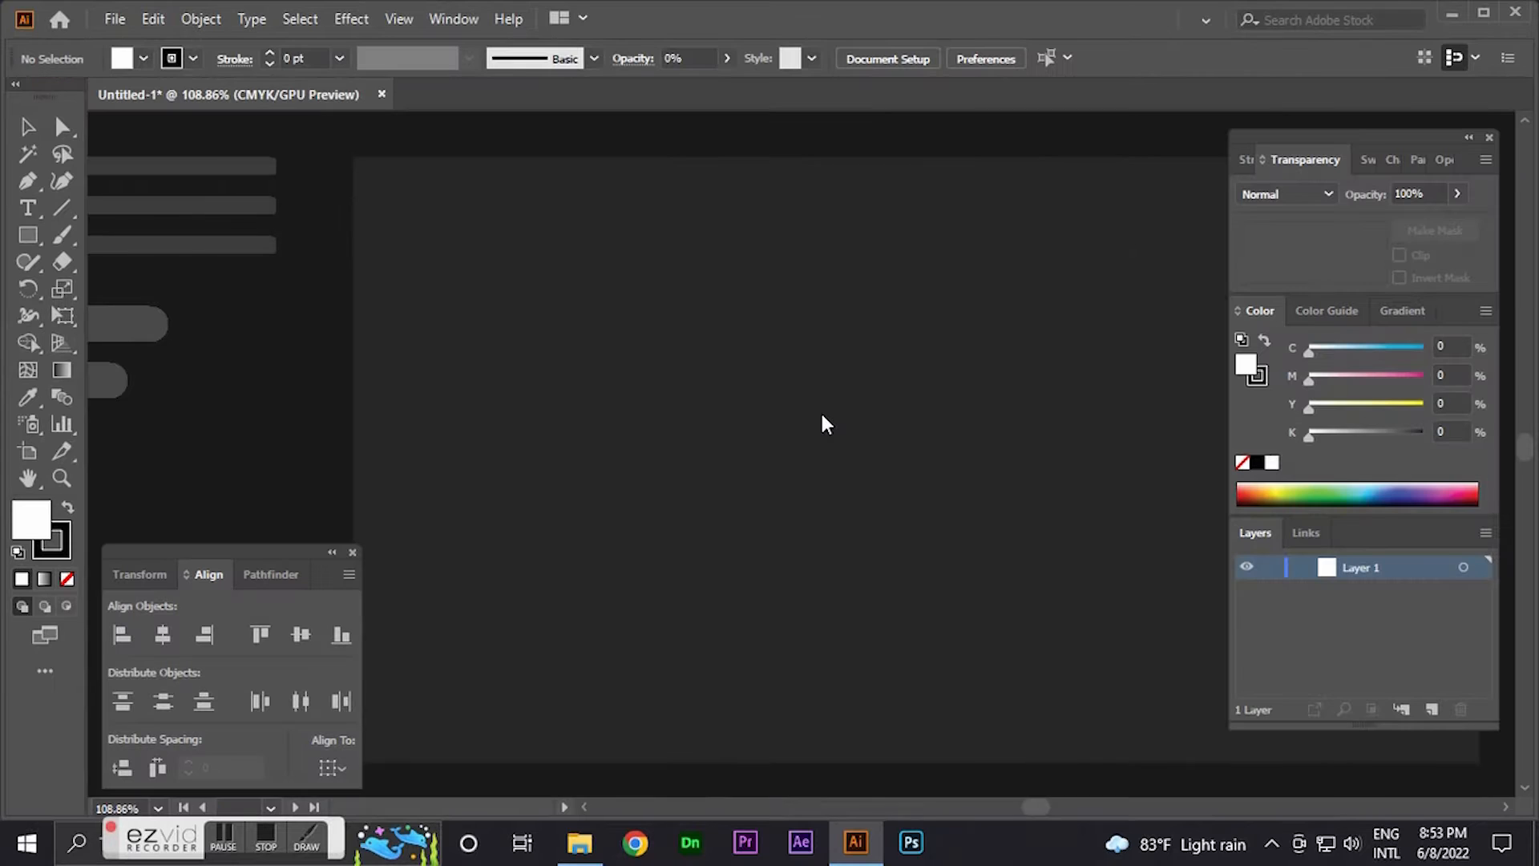
- Save the document as the Illustrator file "Logo Design" in Feather konceptz > manipulation > 10 on drive D, with default Illustrator options
key(ctrl+s)
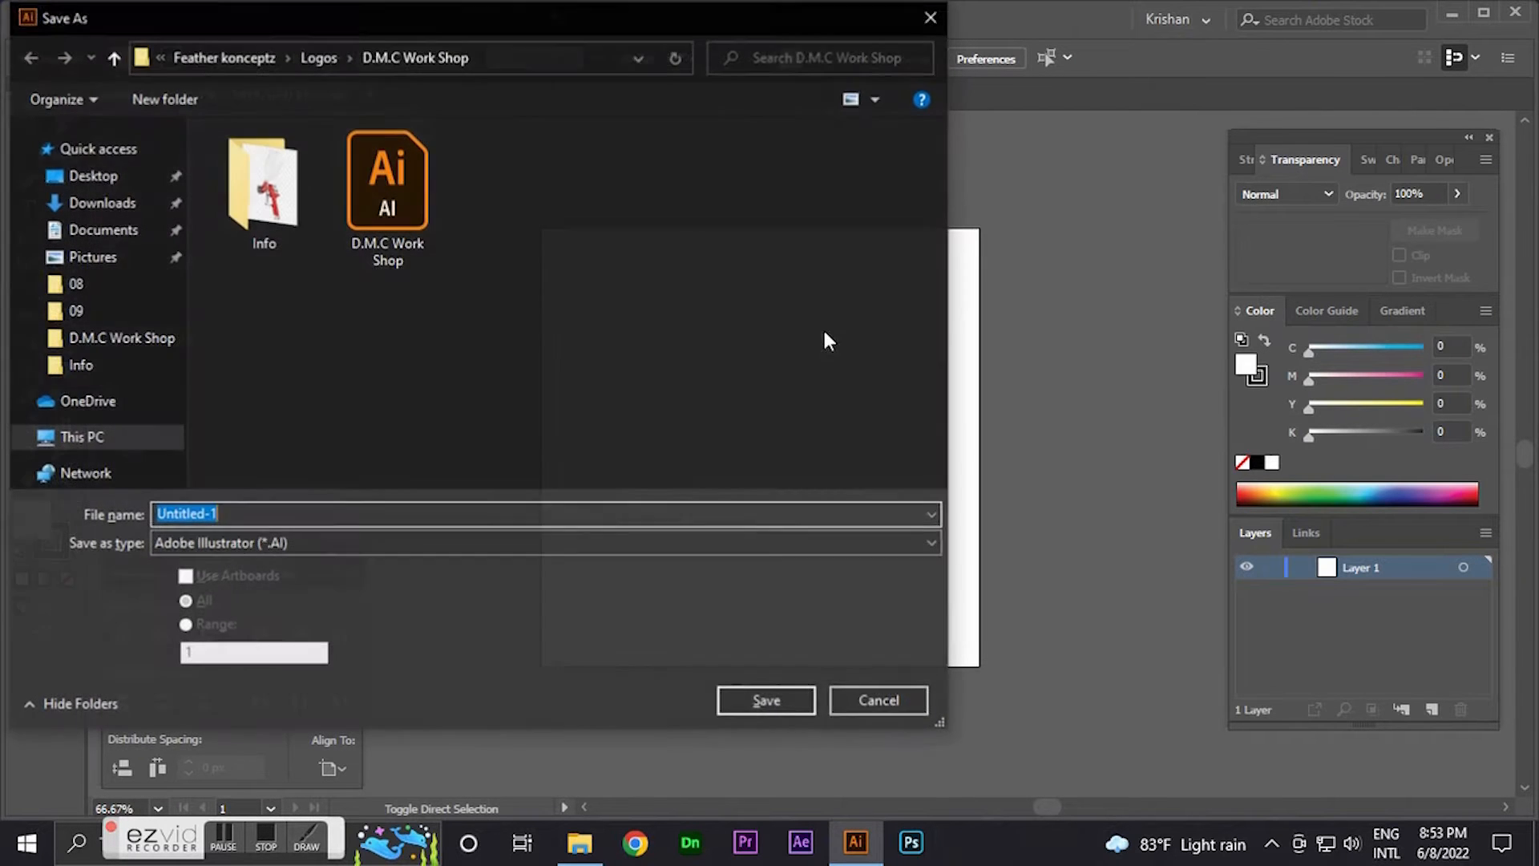
click(147, 444)
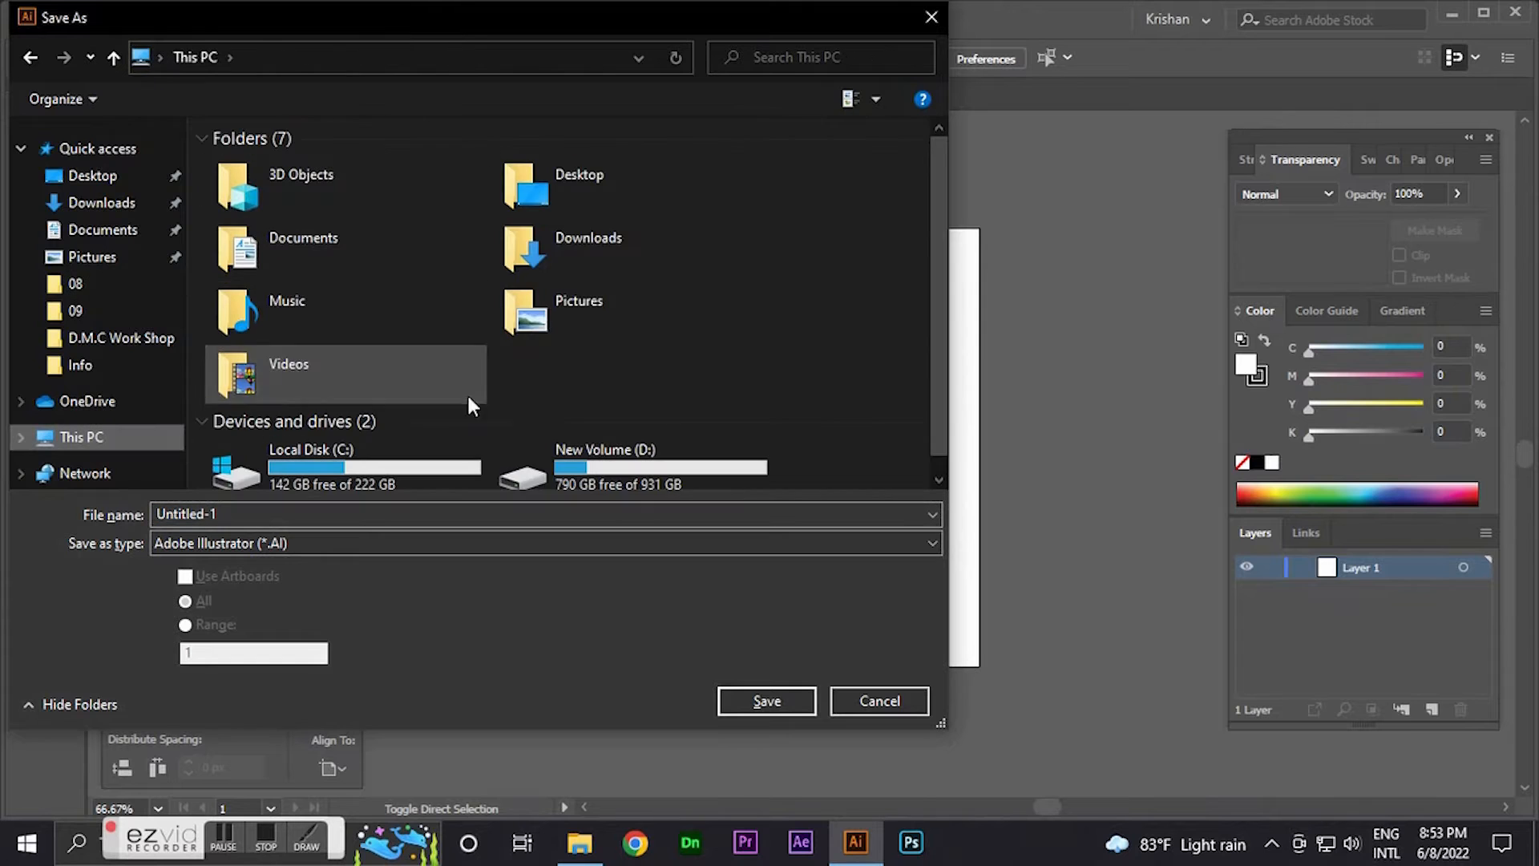
double_click(561, 448)
double_click(352, 400)
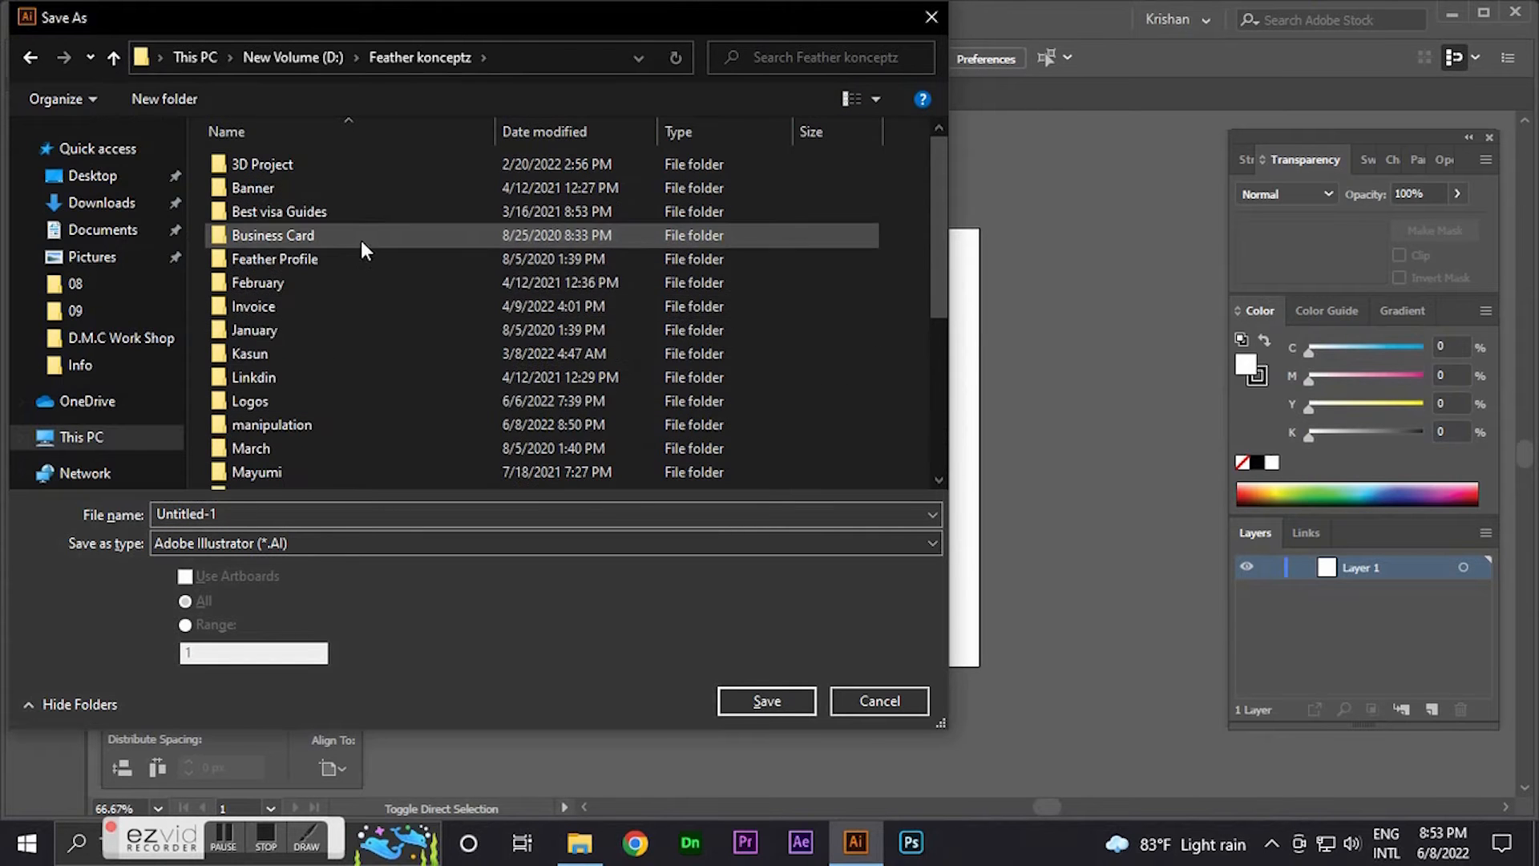
double_click(308, 426)
double_click(309, 377)
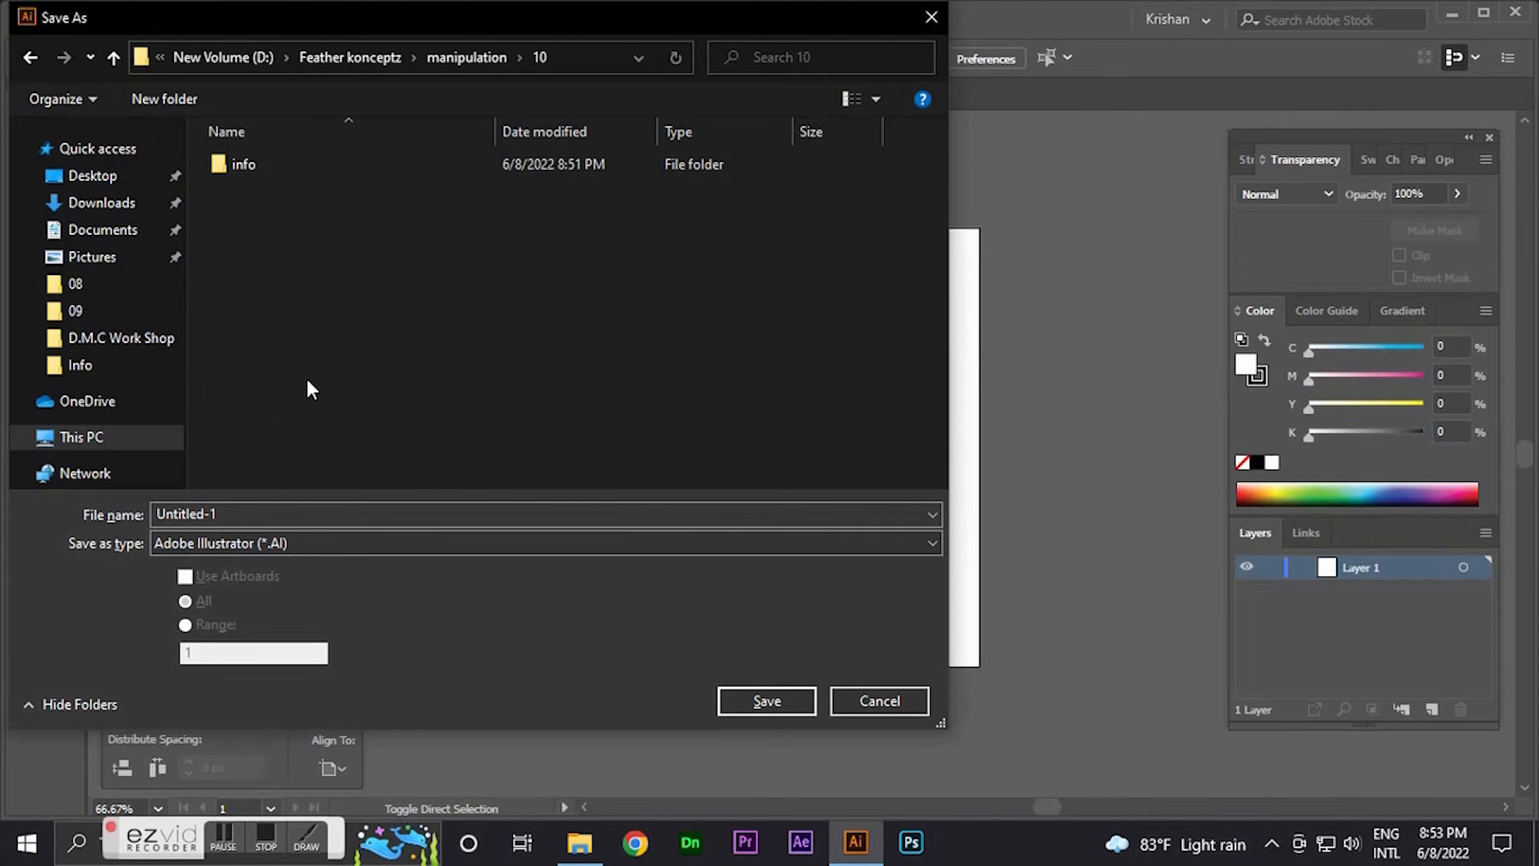
double_click(314, 513)
text(Logo Design)
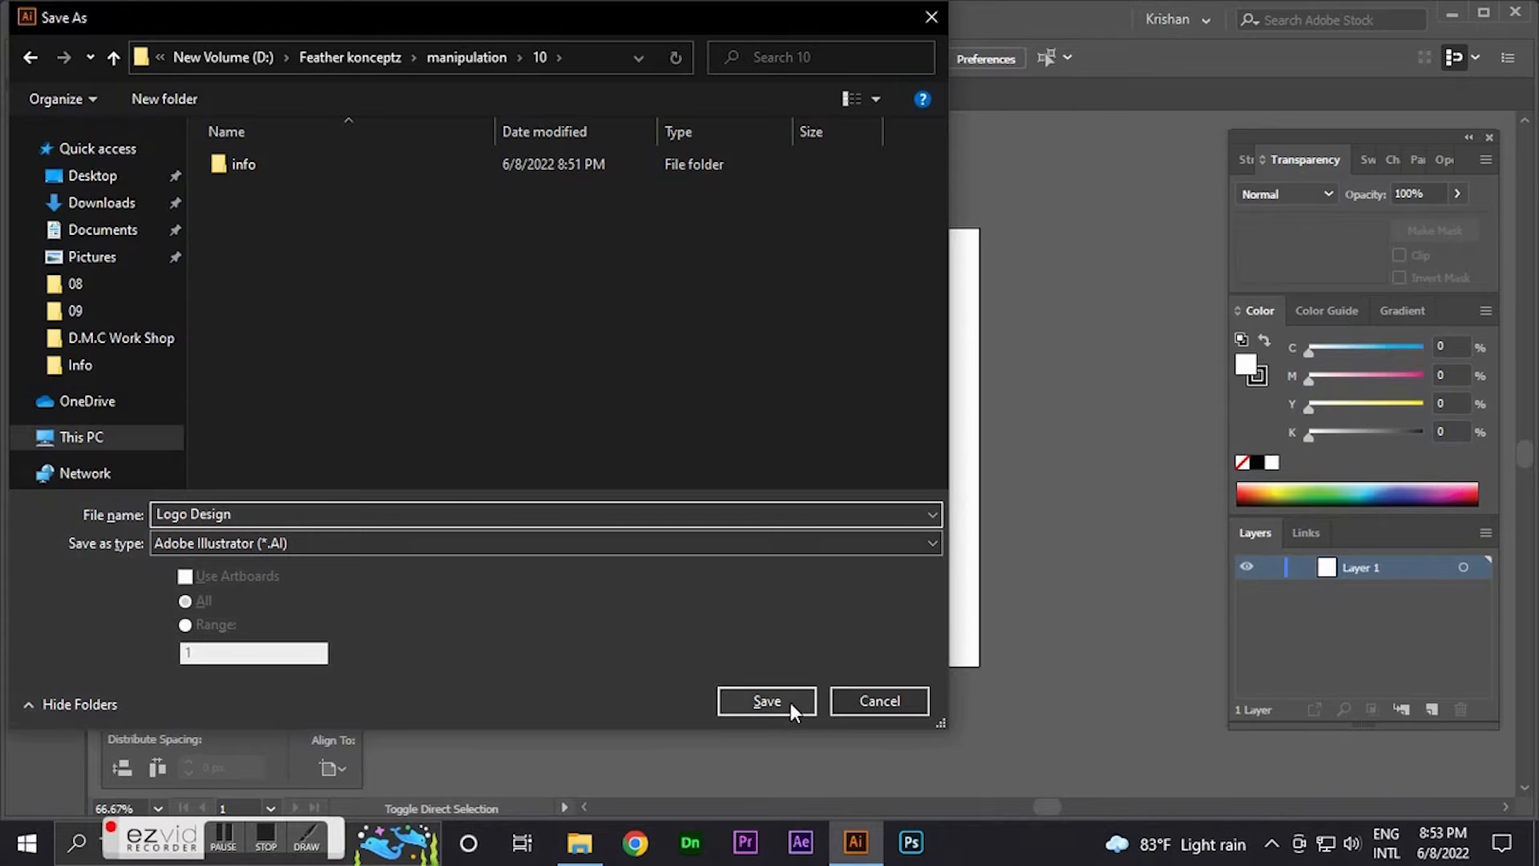
click(791, 702)
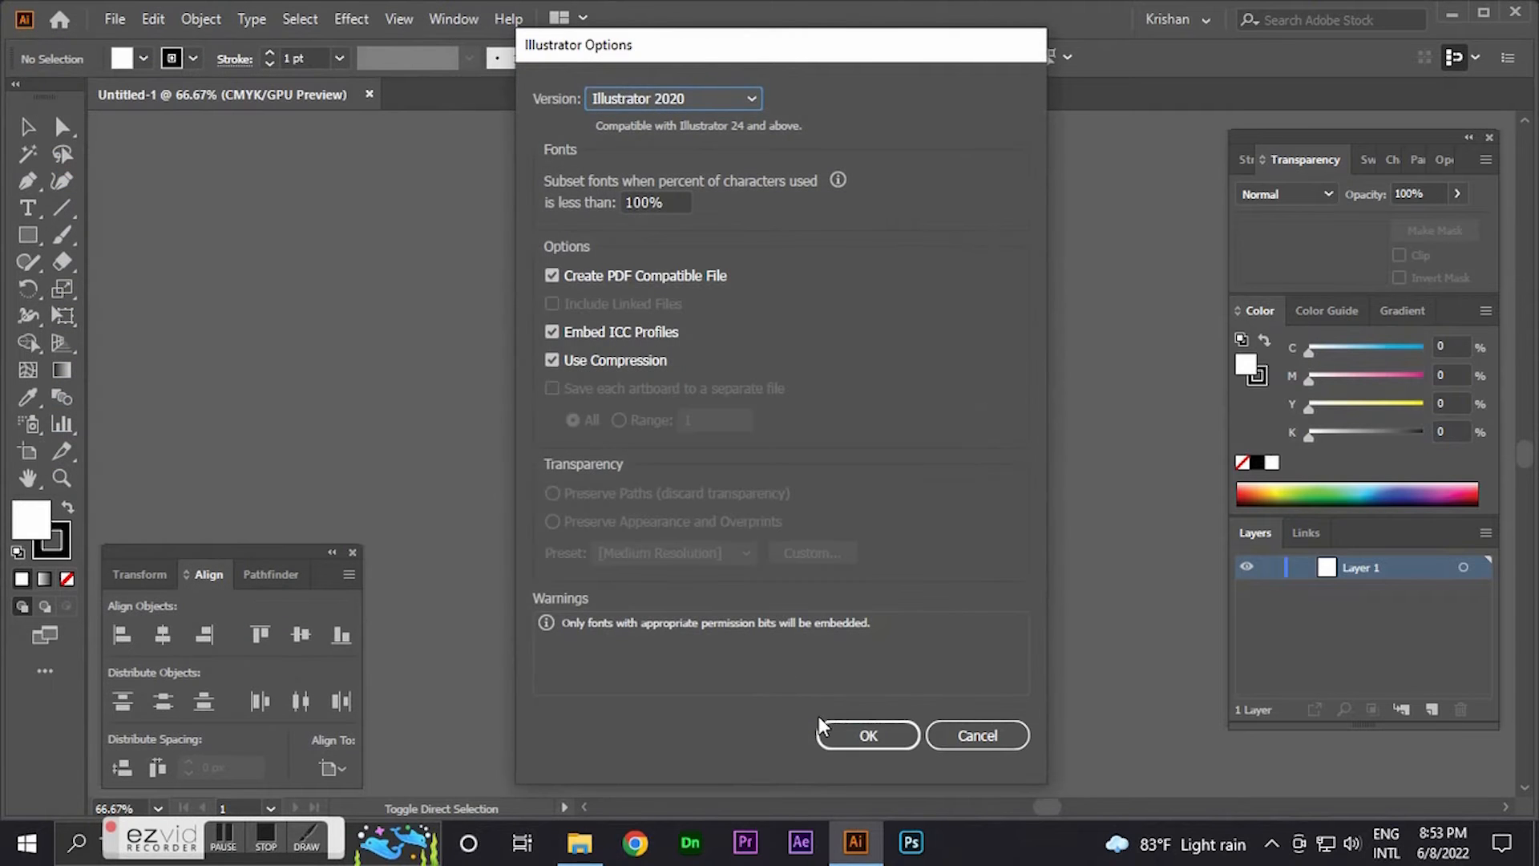
click(862, 731)
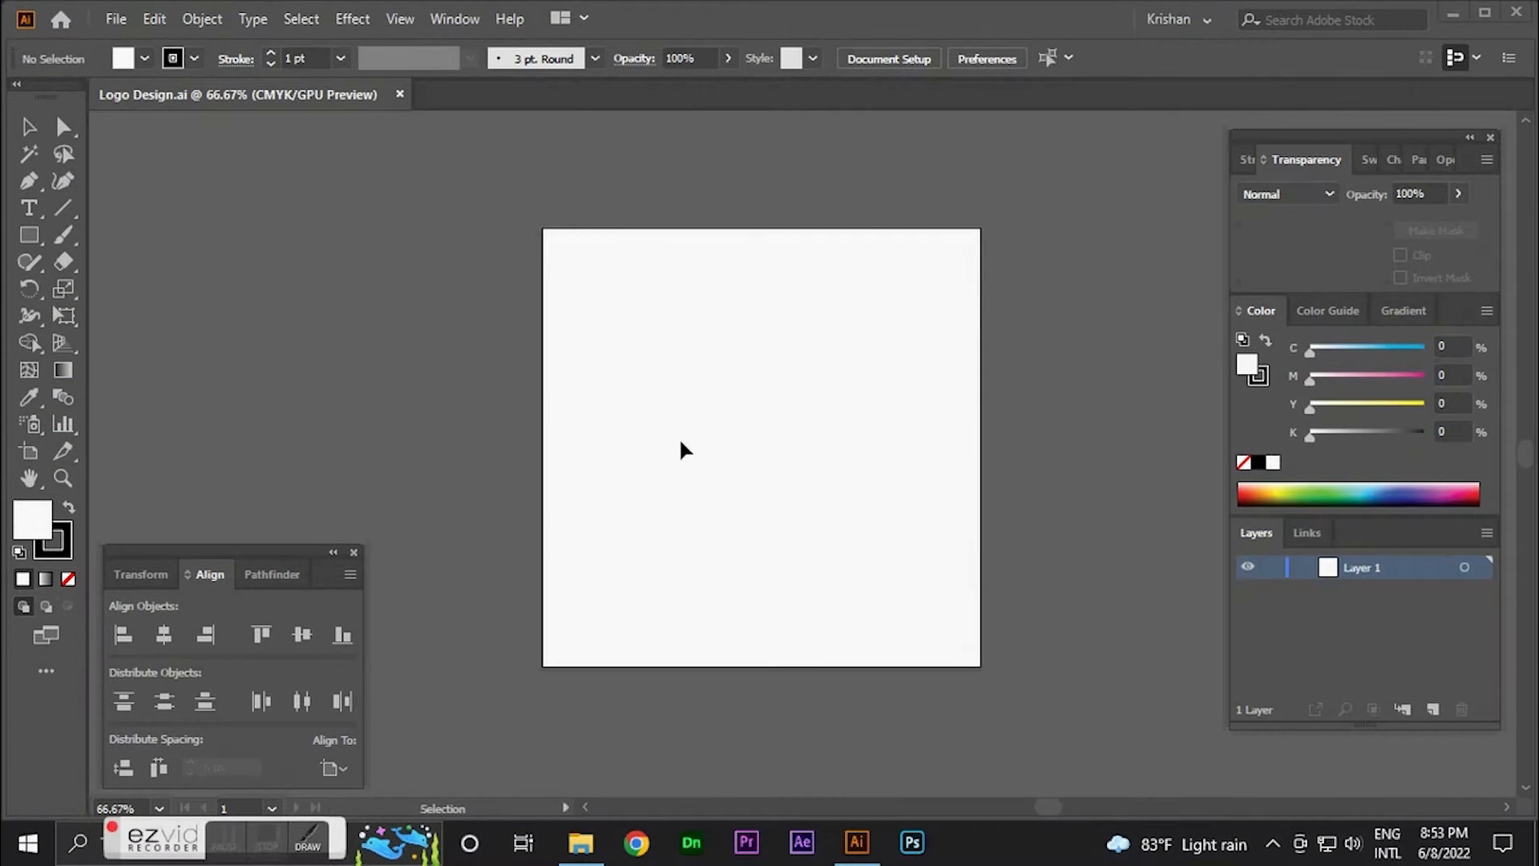
- Switch to File Explorer and open the info folder inside folder 10
key(space)
mouse_move(708, 347)
mouse_down()
mouse_move(691, 371)
mouse_move(731, 332)
mouse_up()
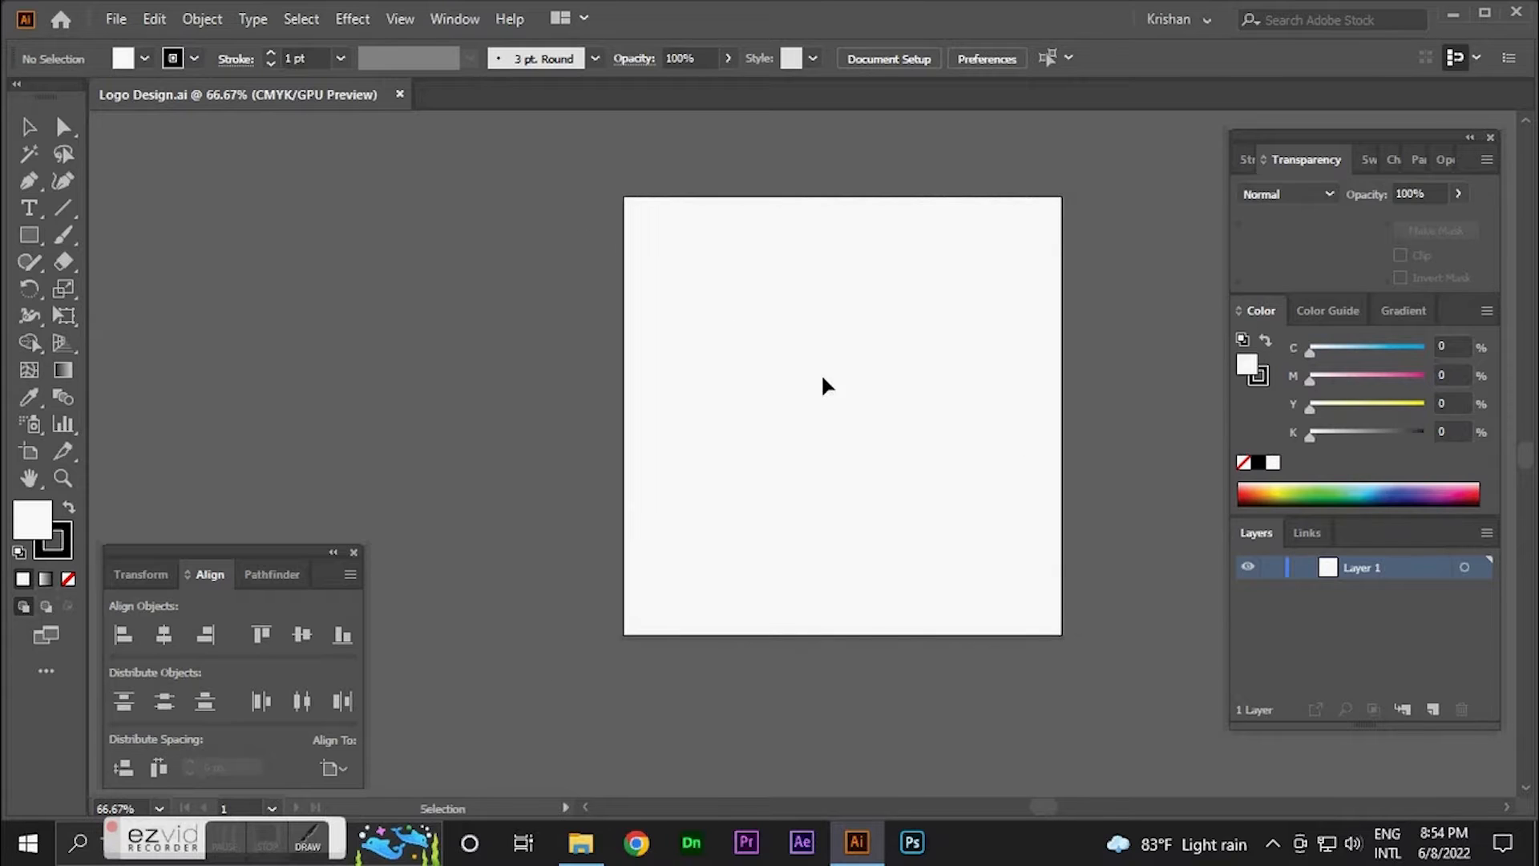
drag(823, 378, 754, 394)
key(alt+Tab)
key(alt+Tab)
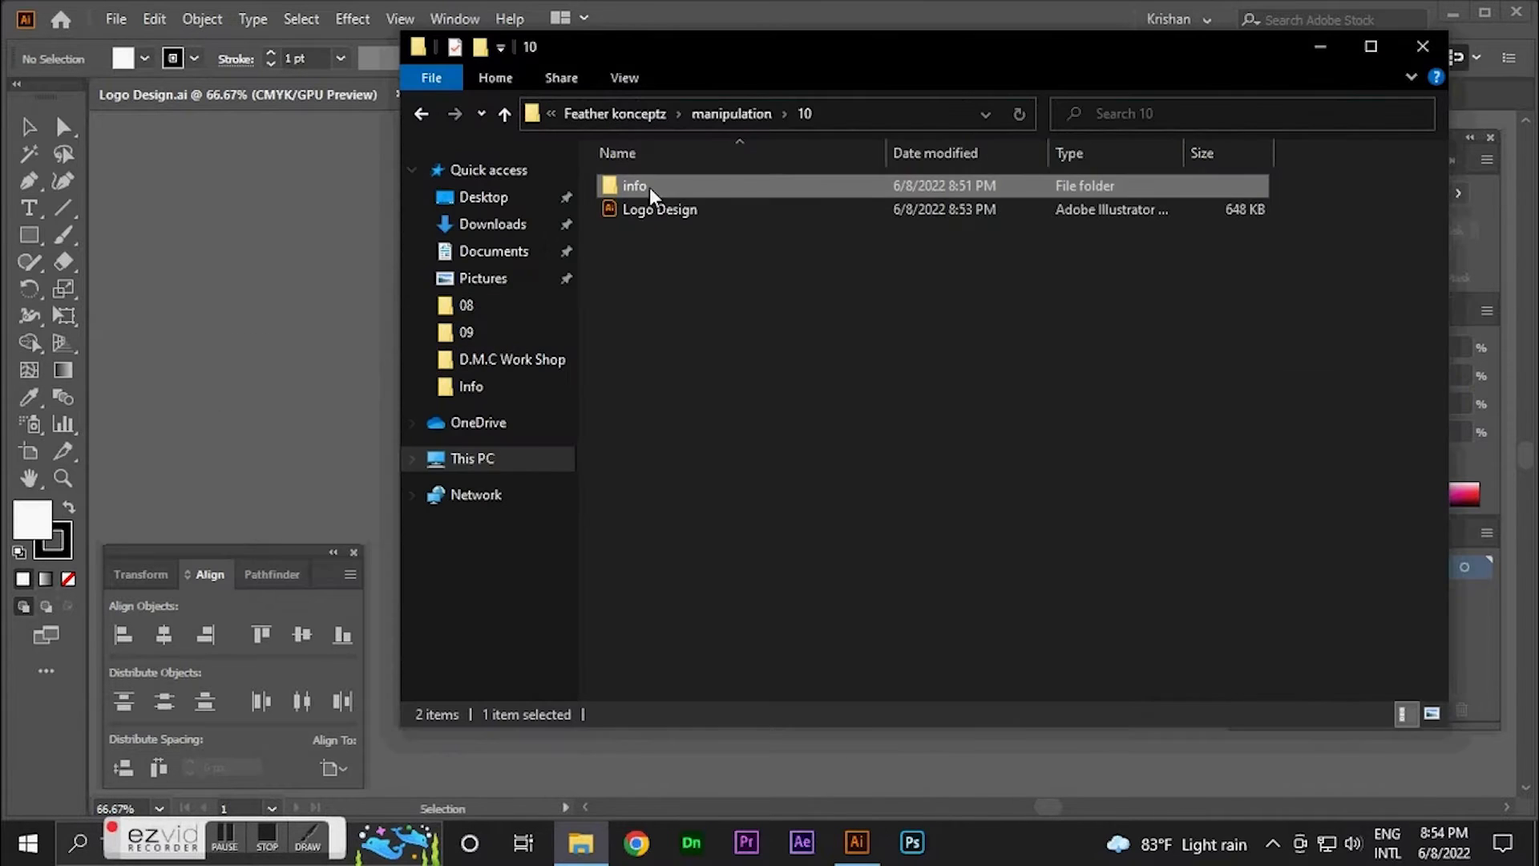
double_click(649, 186)
- Place the spray gun image from the info folder over the artboard of the Logo Design document and deselect it
drag(652, 242, 392, 258)
click(1304, 48)
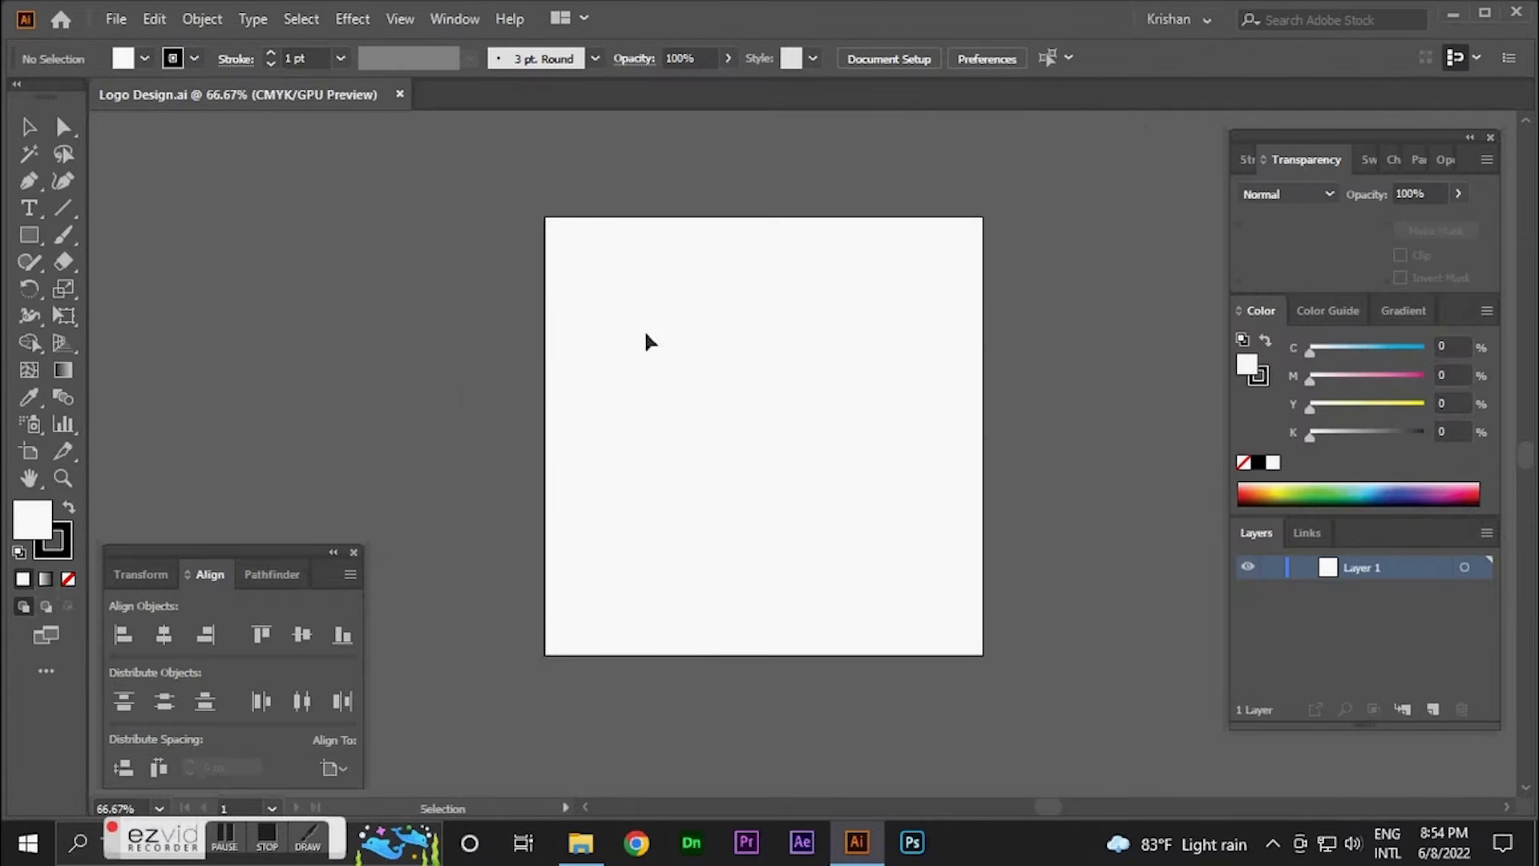
scroll(677, 373, down, 1)
scroll(677, 373, up, 1)
key(alt+Tab)
drag(659, 257, 240, 282)
click(1339, 50)
click(749, 353)
scroll(742, 351, down, 1)
scroll(617, 330, up, 1)
mouse_move(368, 285)
mouse_down()
mouse_move(854, 428)
mouse_move(842, 449)
mouse_up()
key(ctrl+shift+a)
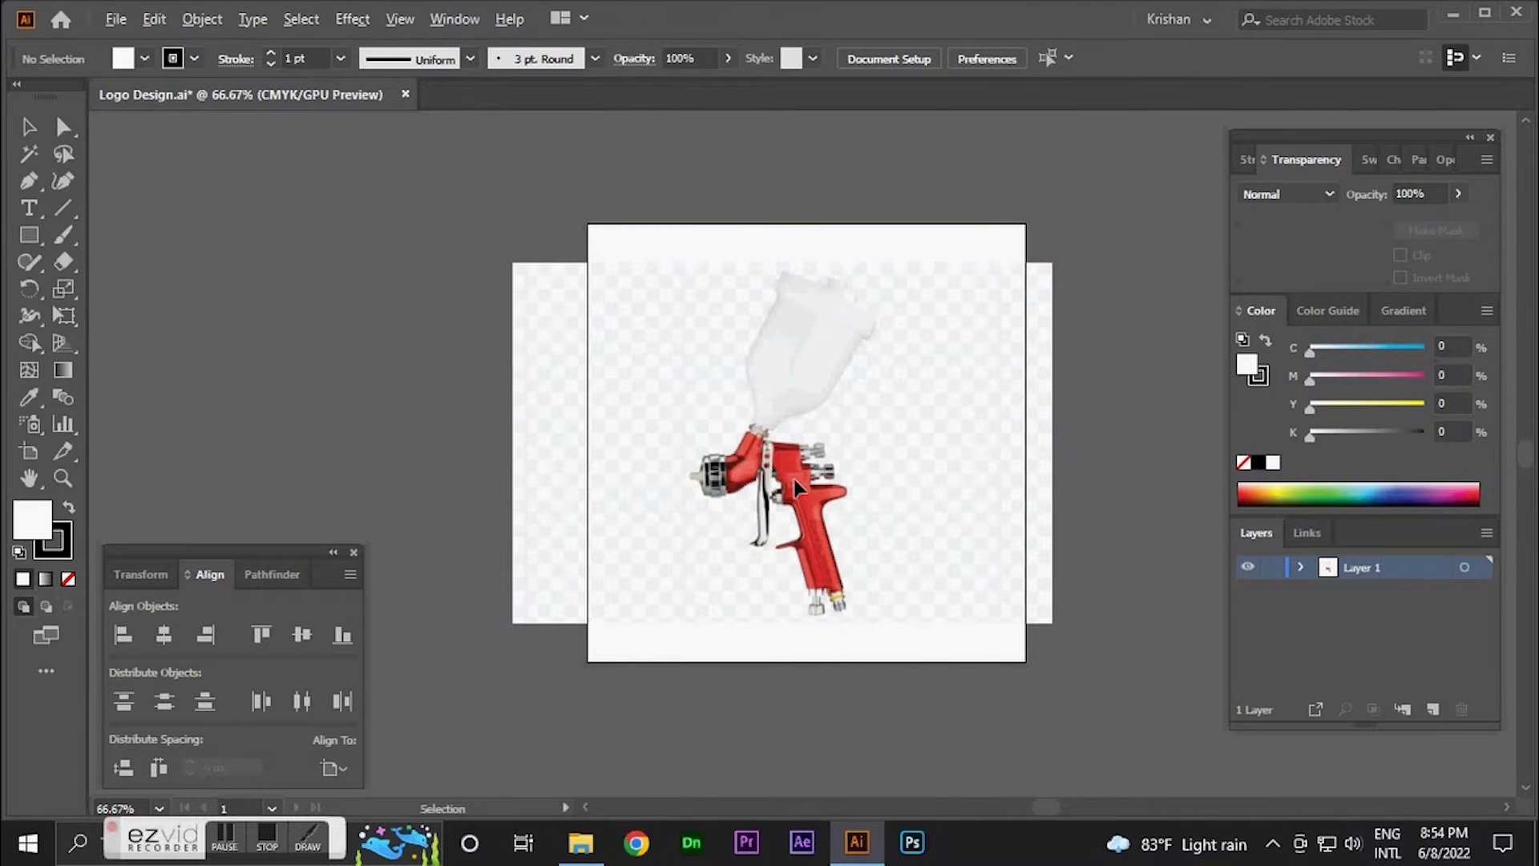
- Start a Pen path at the lower corner of the nozzle tip and set its fill and stroke to none
scroll(794, 489, up, 2)
key(p)
scroll(583, 464, up, 3)
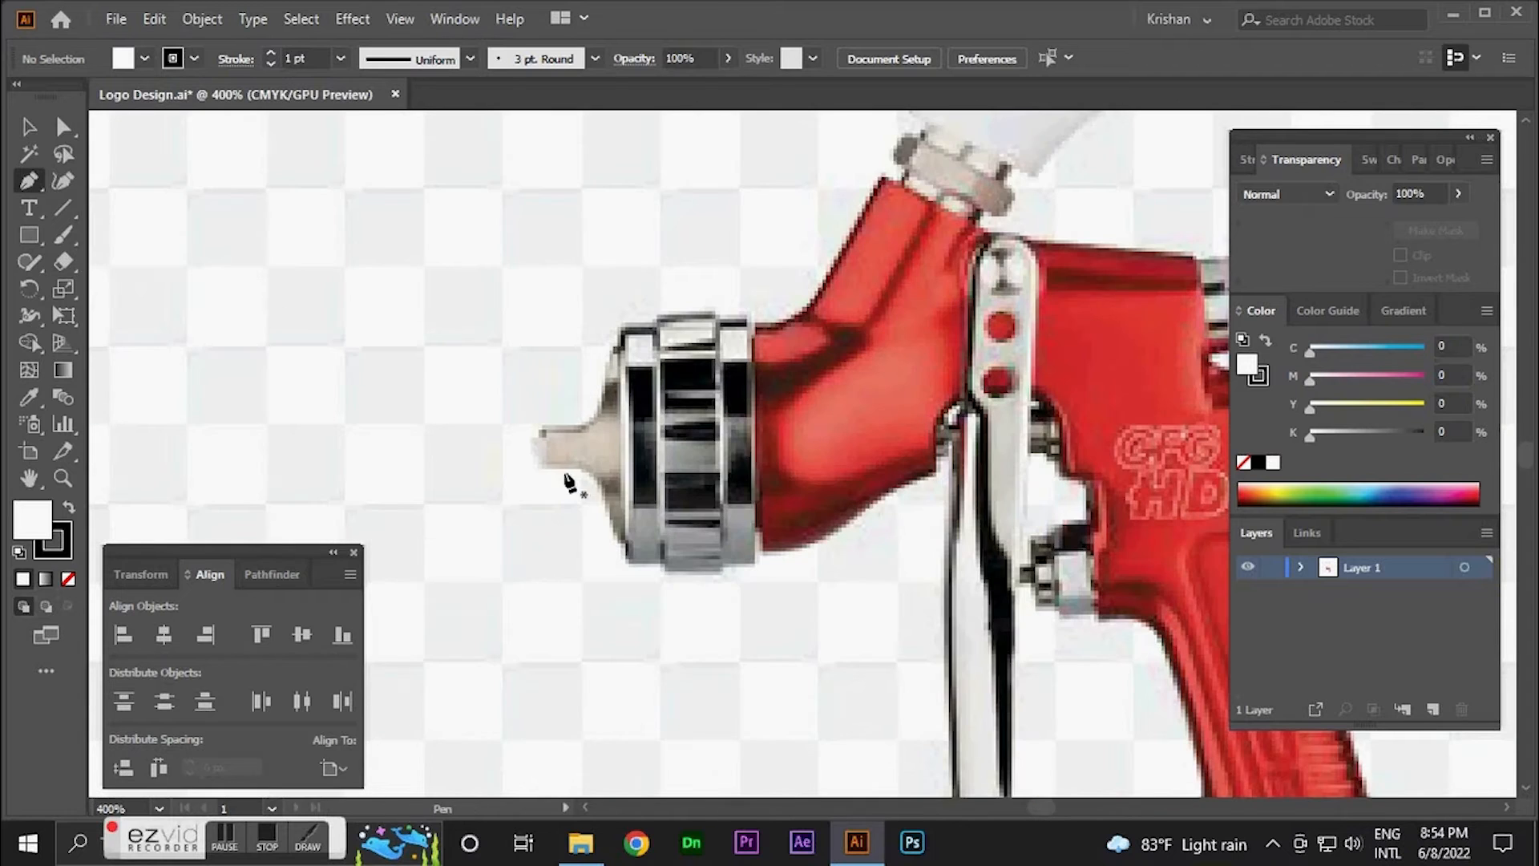
click(542, 469)
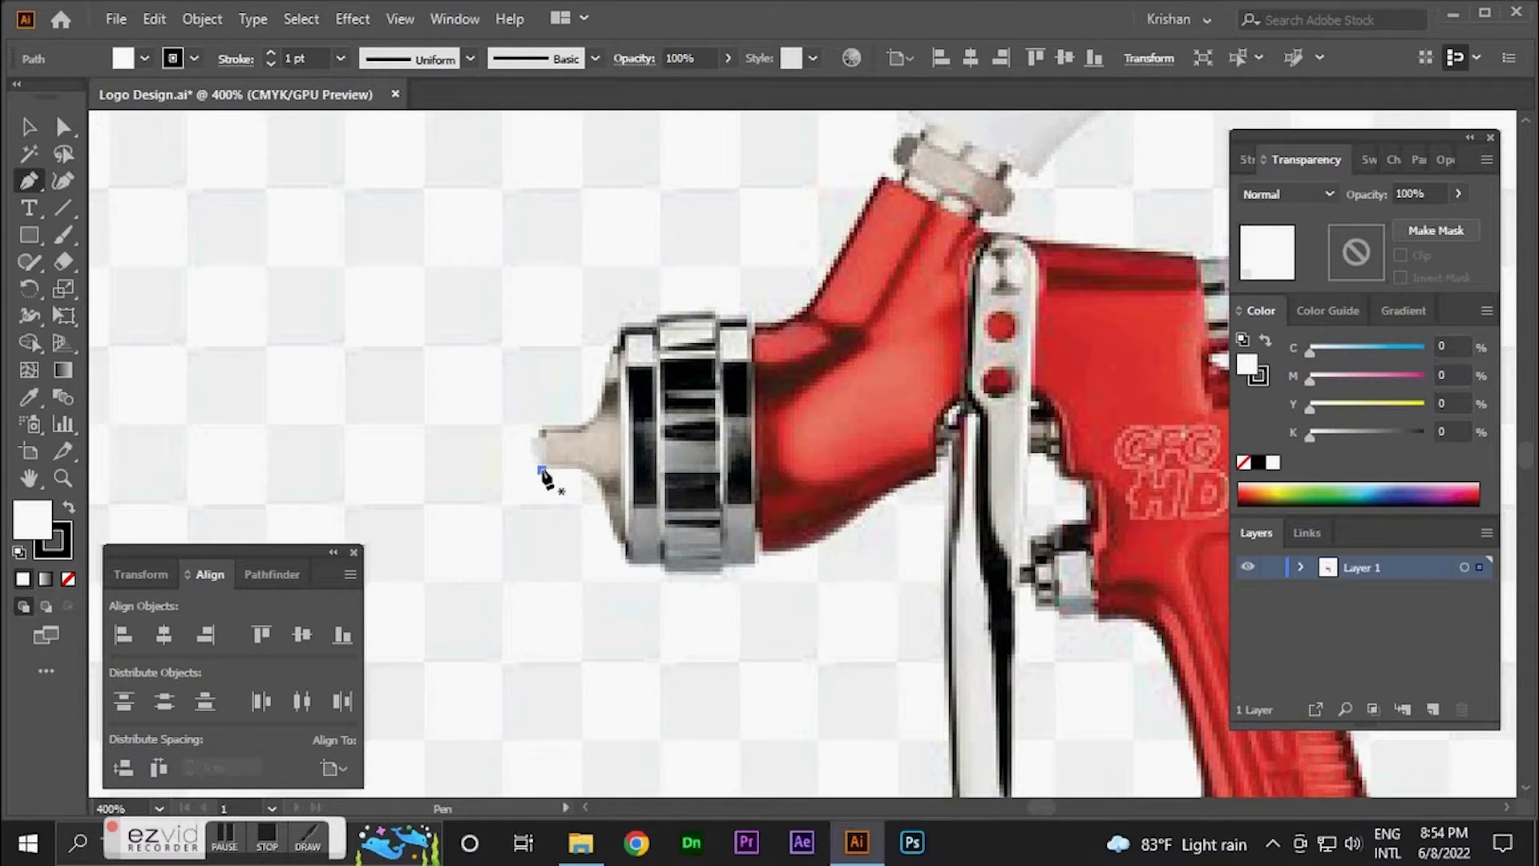
click(69, 581)
click(64, 554)
click(69, 581)
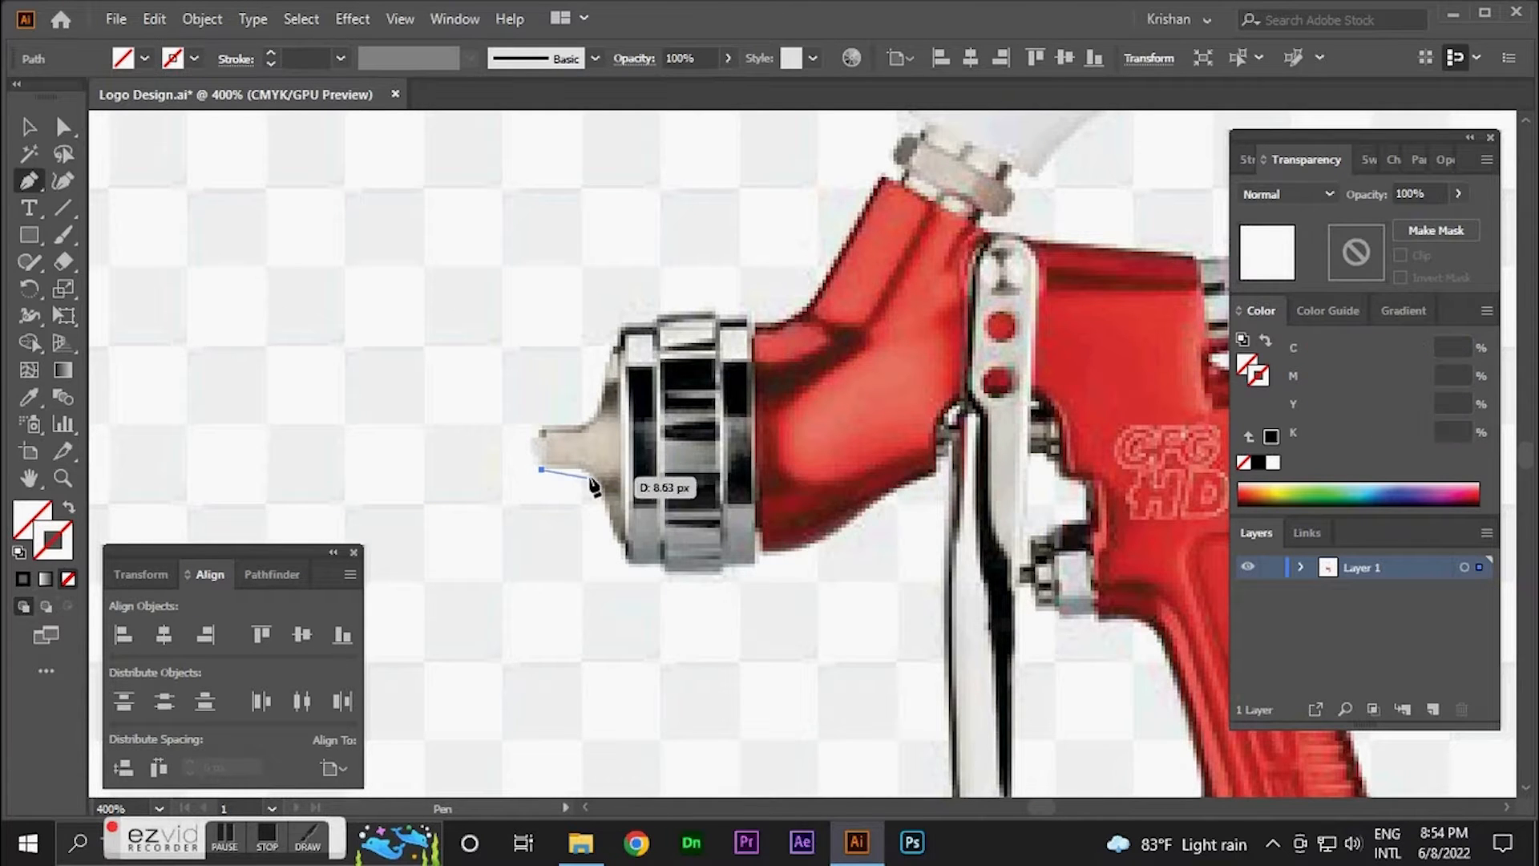
- Trace the path along the underside of the nozzle and metal ring up to the red body, turning off pixel snapping
drag(600, 490, 651, 566)
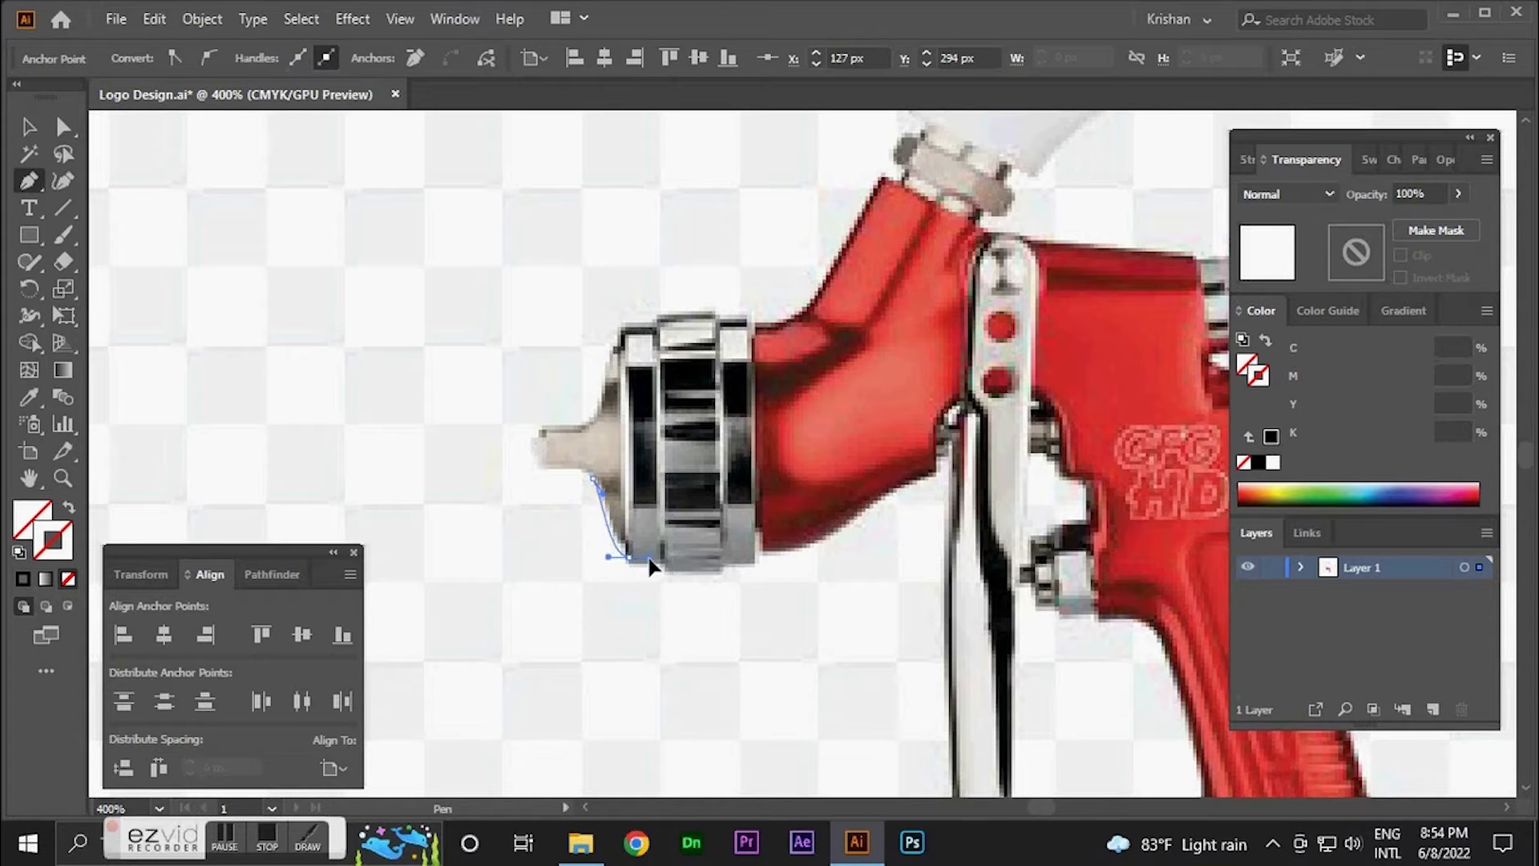
click(400, 19)
mouse_move(451, 841)
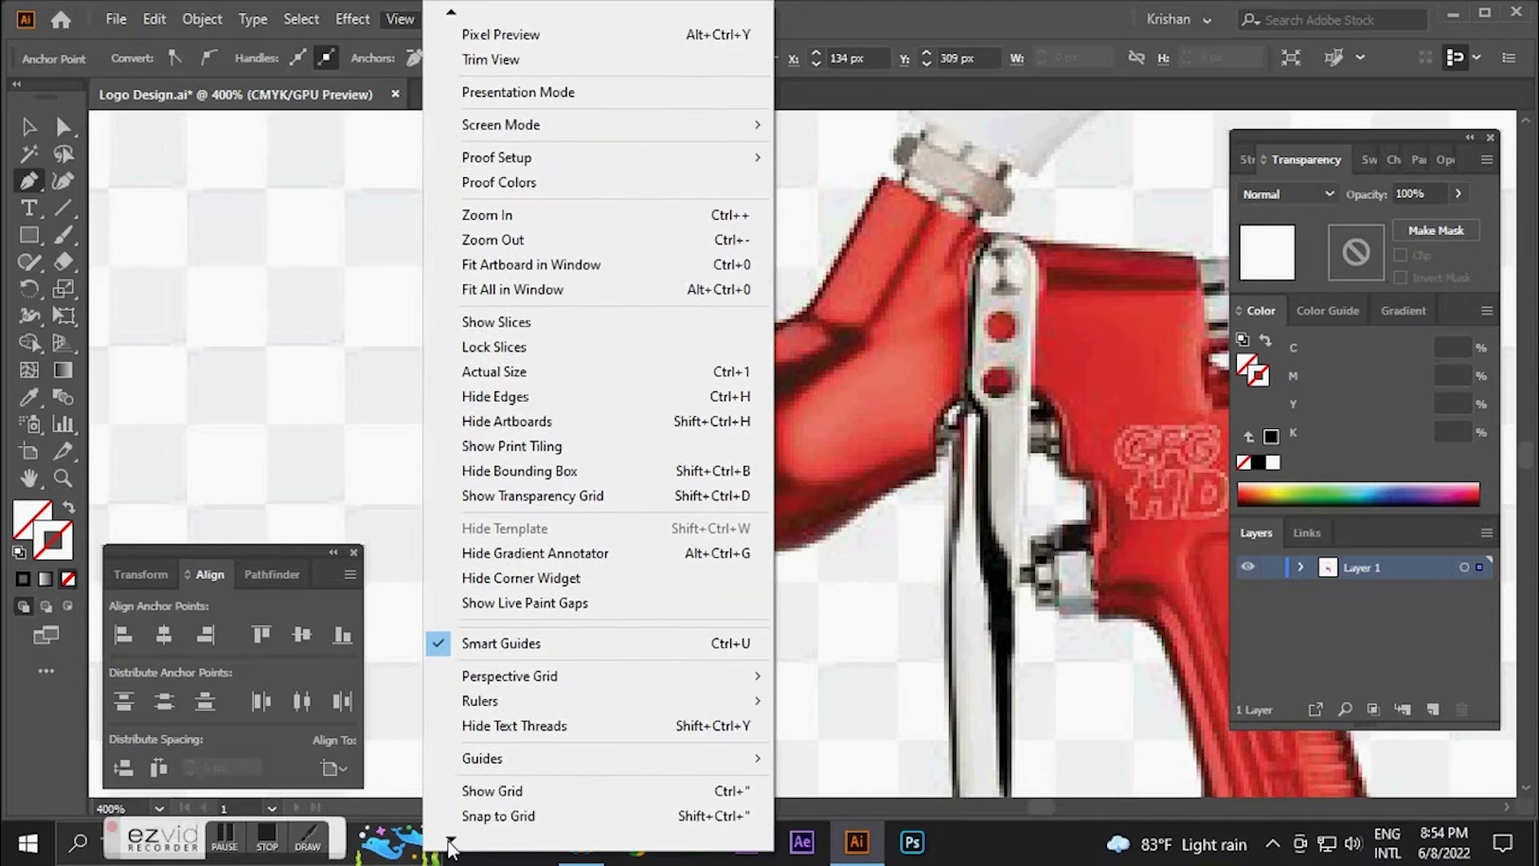
click(493, 756)
mouse_move(639, 561)
mouse_down()
mouse_move(721, 575)
mouse_move(764, 566)
mouse_move(767, 541)
mouse_move(636, 588)
mouse_move(623, 575)
mouse_up()
click(761, 555)
- Continue the path along the curved underside of the red body to the upper end of the trigger
key(space)
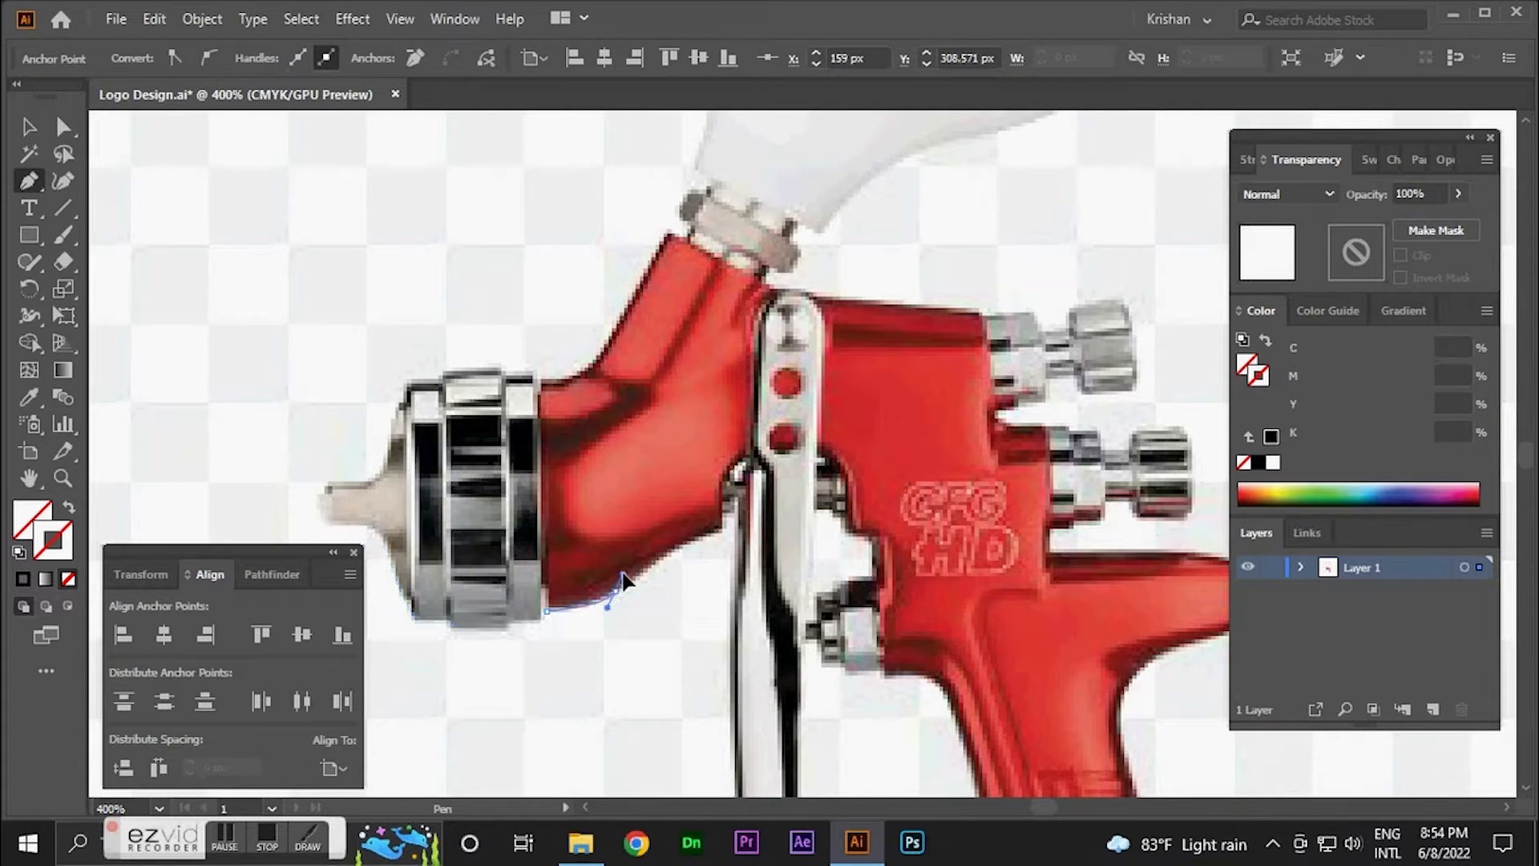
click(616, 594)
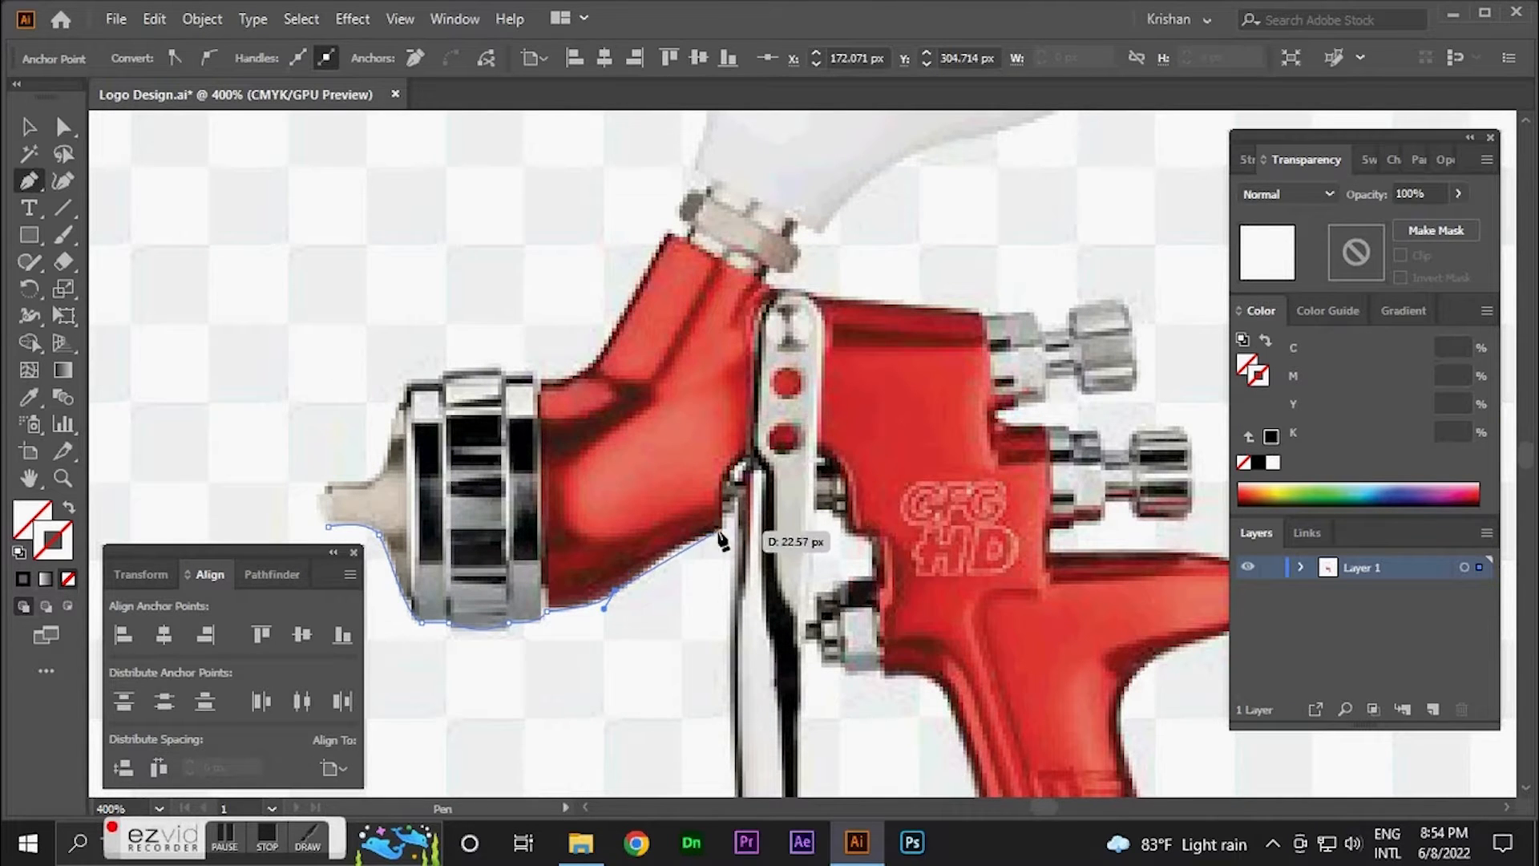
mouse_move(719, 526)
mouse_down()
mouse_move(742, 517)
mouse_move(729, 506)
mouse_move(731, 533)
mouse_up()
click(735, 511)
- Trace the path down the trigger's front edge and around its curved lower tip
key(space)
drag(732, 657, 631, 363)
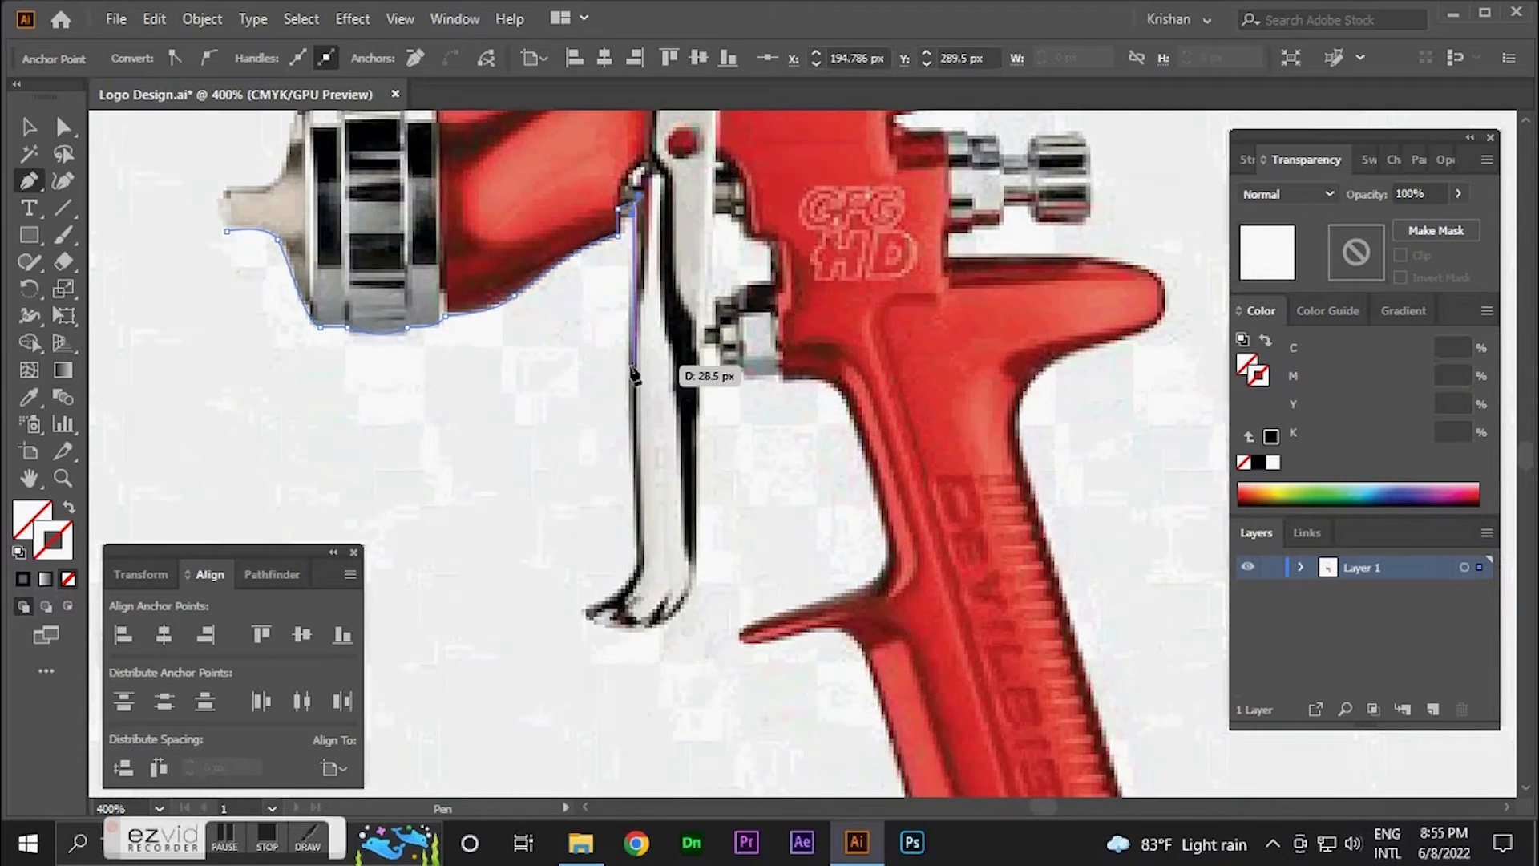
drag(634, 435, 643, 466)
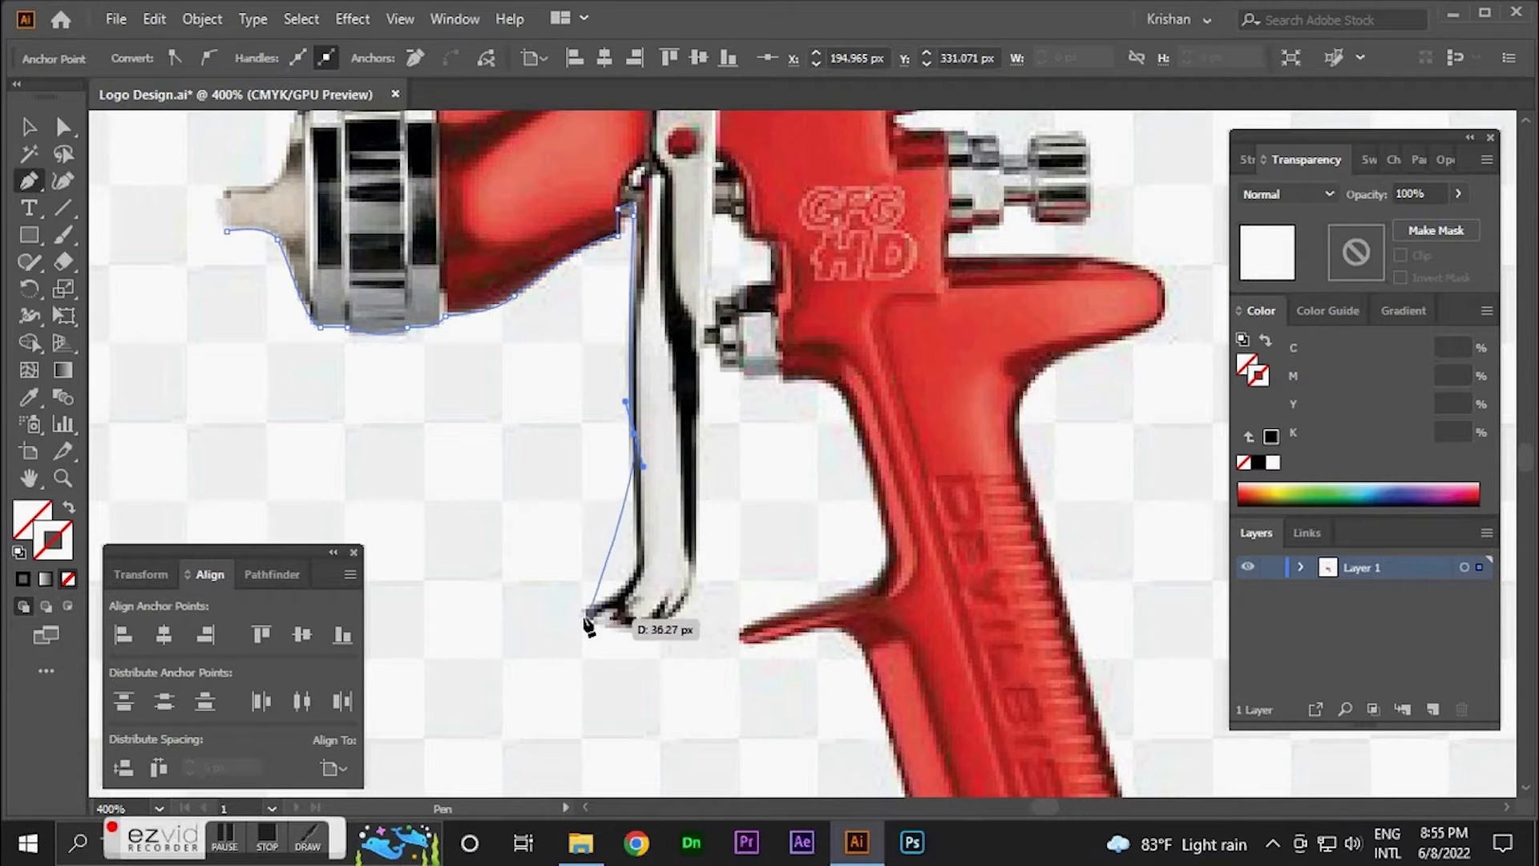
drag(585, 609, 511, 623)
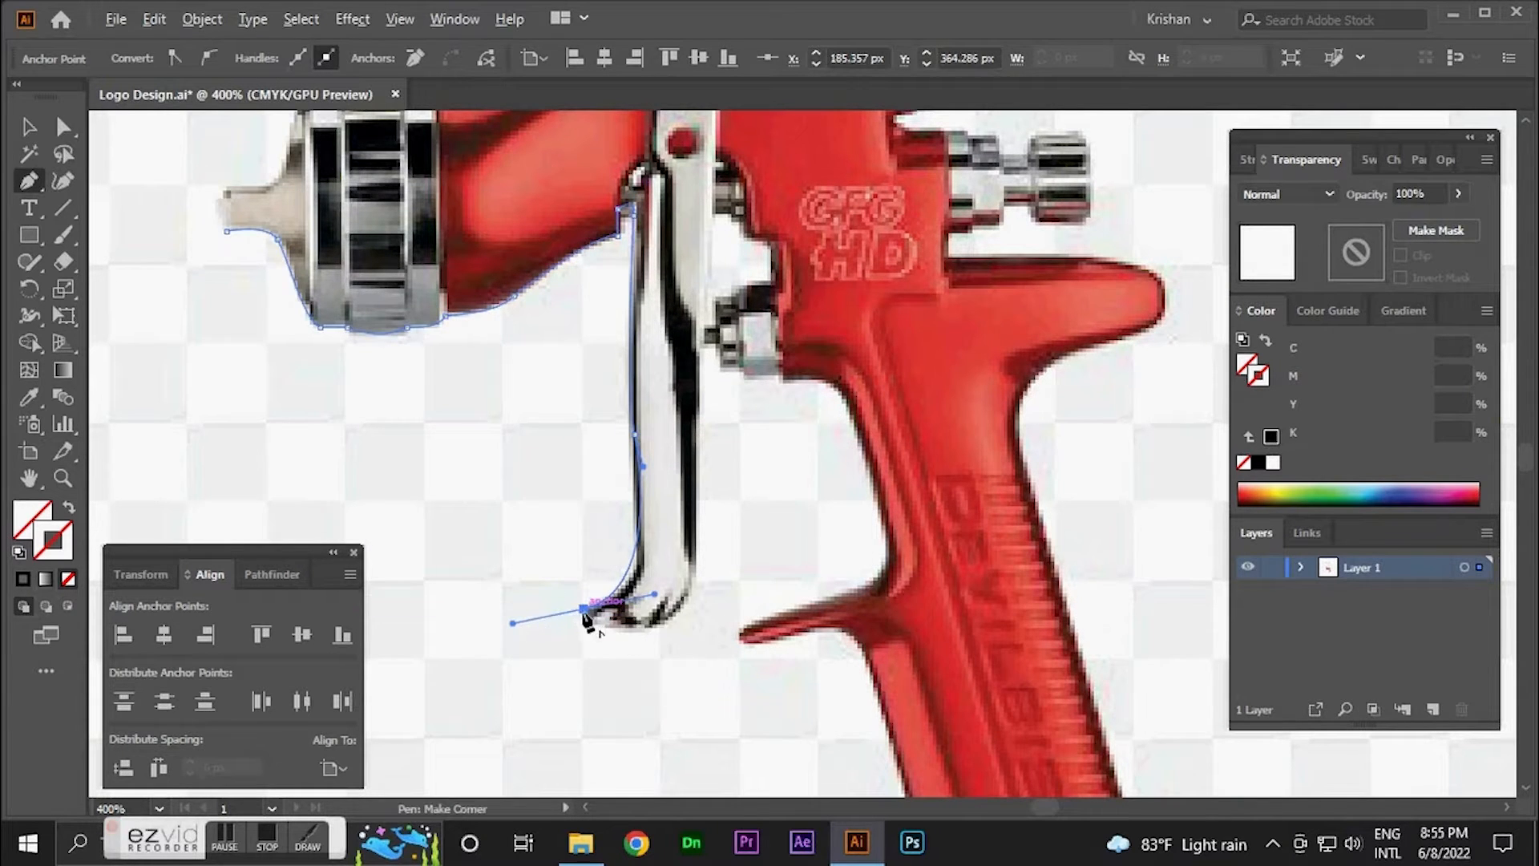
click(584, 609)
drag(671, 609, 750, 576)
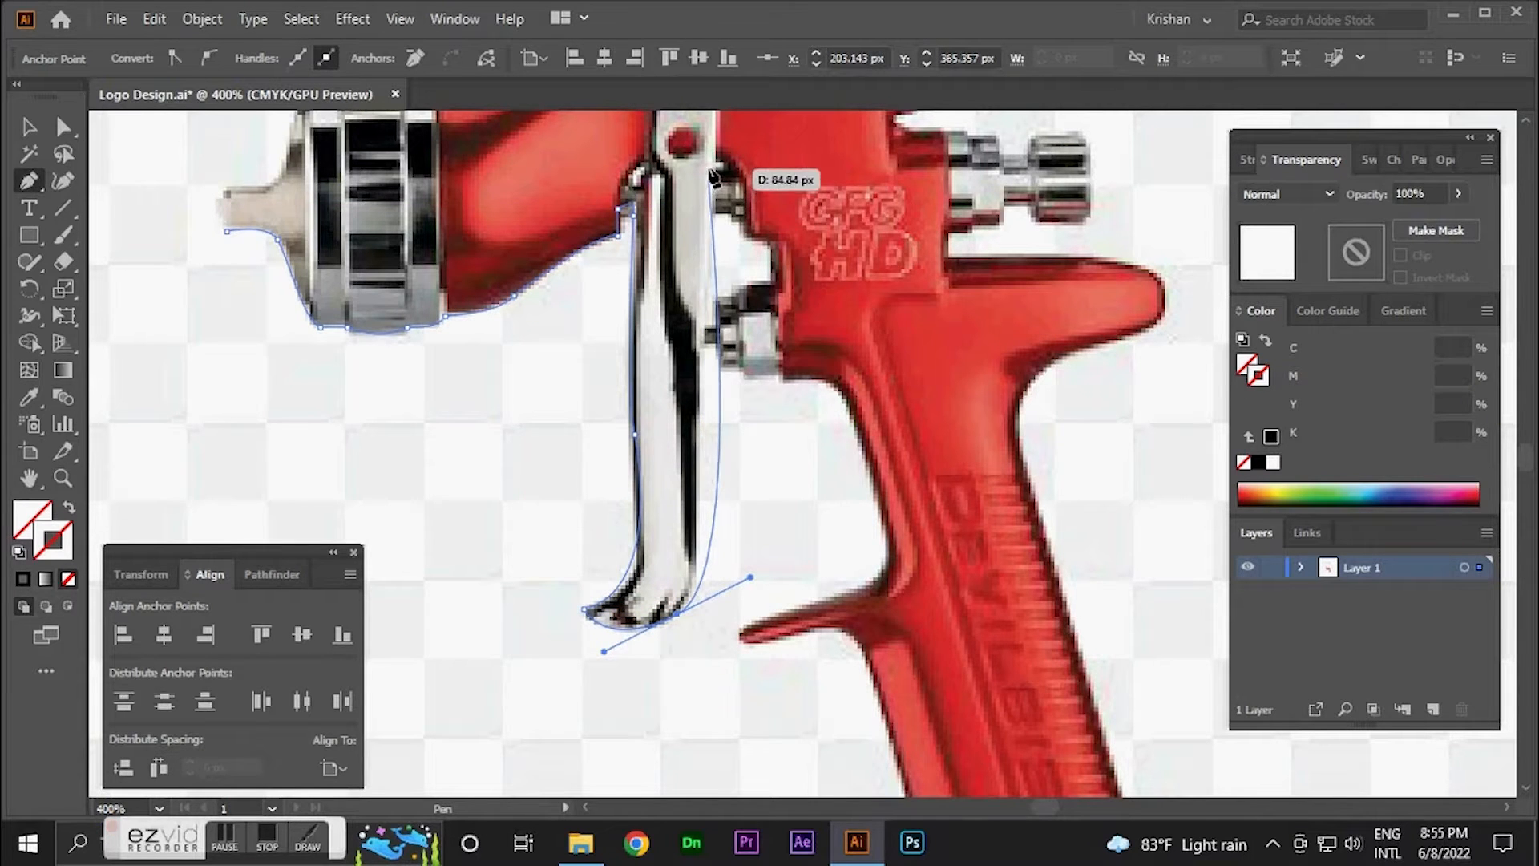
- Trace the path up the trigger's rear edge to the fitting behind it
scroll(725, 120, up, 5)
scroll(731, 129, up, 2)
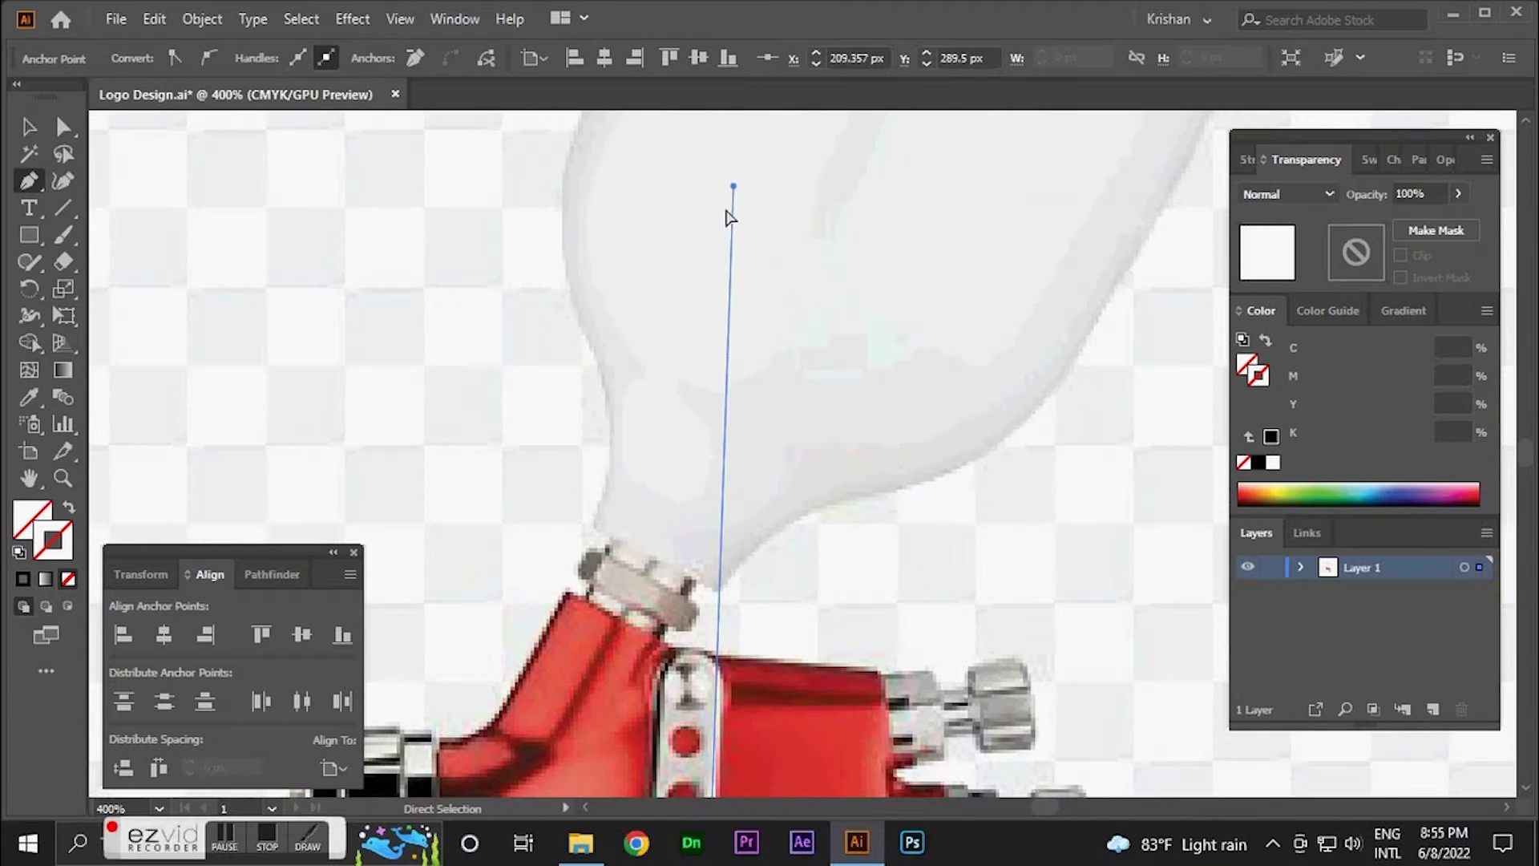
scroll(722, 273, right, 1)
scroll(708, 335, down, 4)
scroll(701, 451, up, 2)
scroll(680, 504, up, 2)
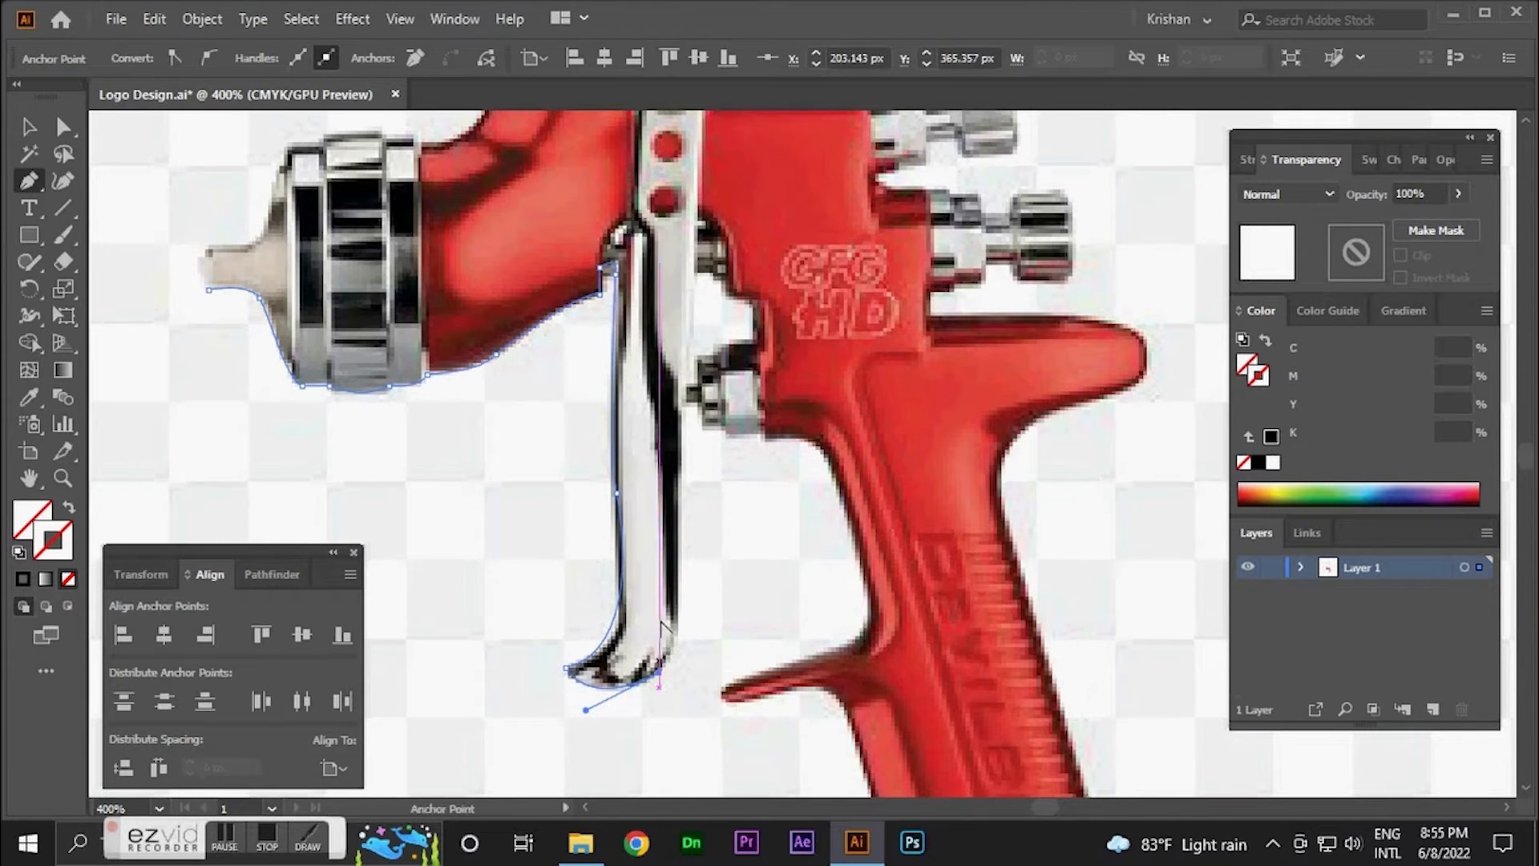
drag(681, 468, 673, 407)
drag(671, 268, 707, 263)
click(680, 467)
- Trace the gap between the trigger and the red body down to the top of the small metal fitting
scroll(712, 273, up, 2)
click(742, 320)
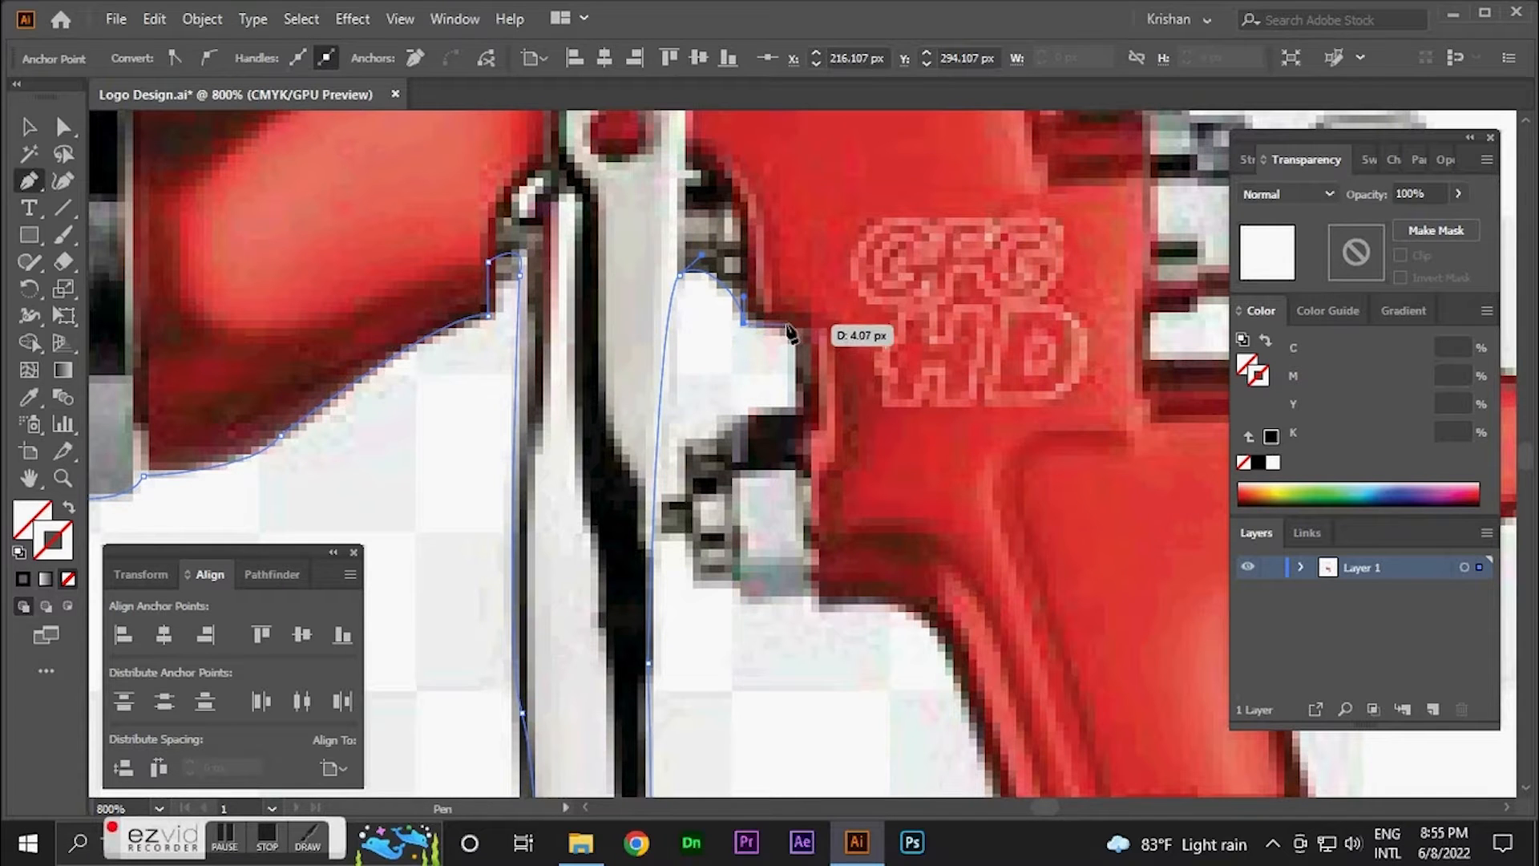
drag(784, 323, 787, 345)
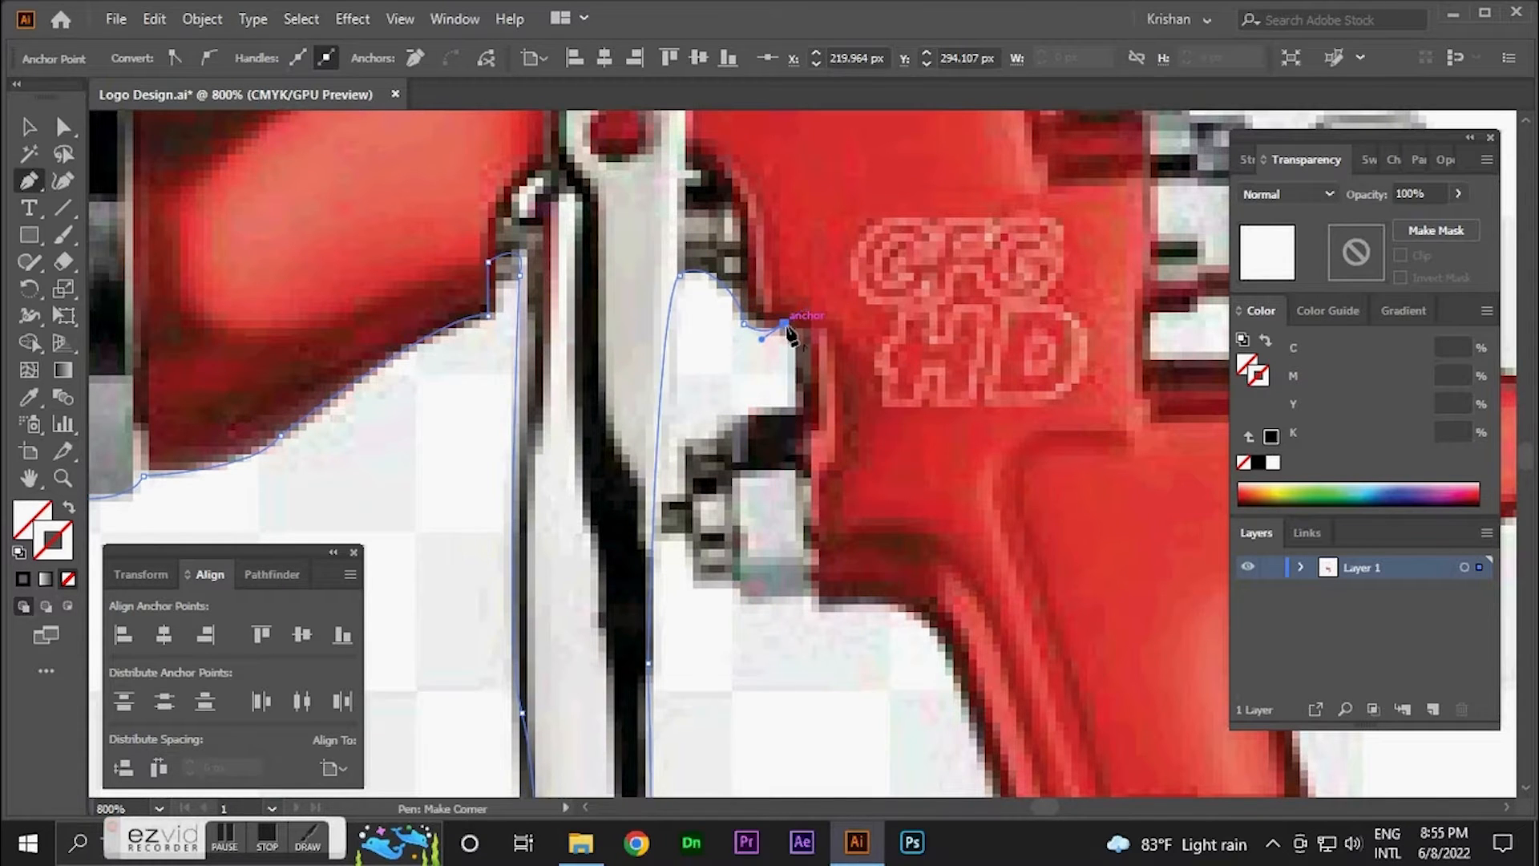
drag(788, 408, 726, 481)
- Continue the path around the underside of the small metal fitting and start the curve at the front of the handle
scroll(767, 424, down, 2)
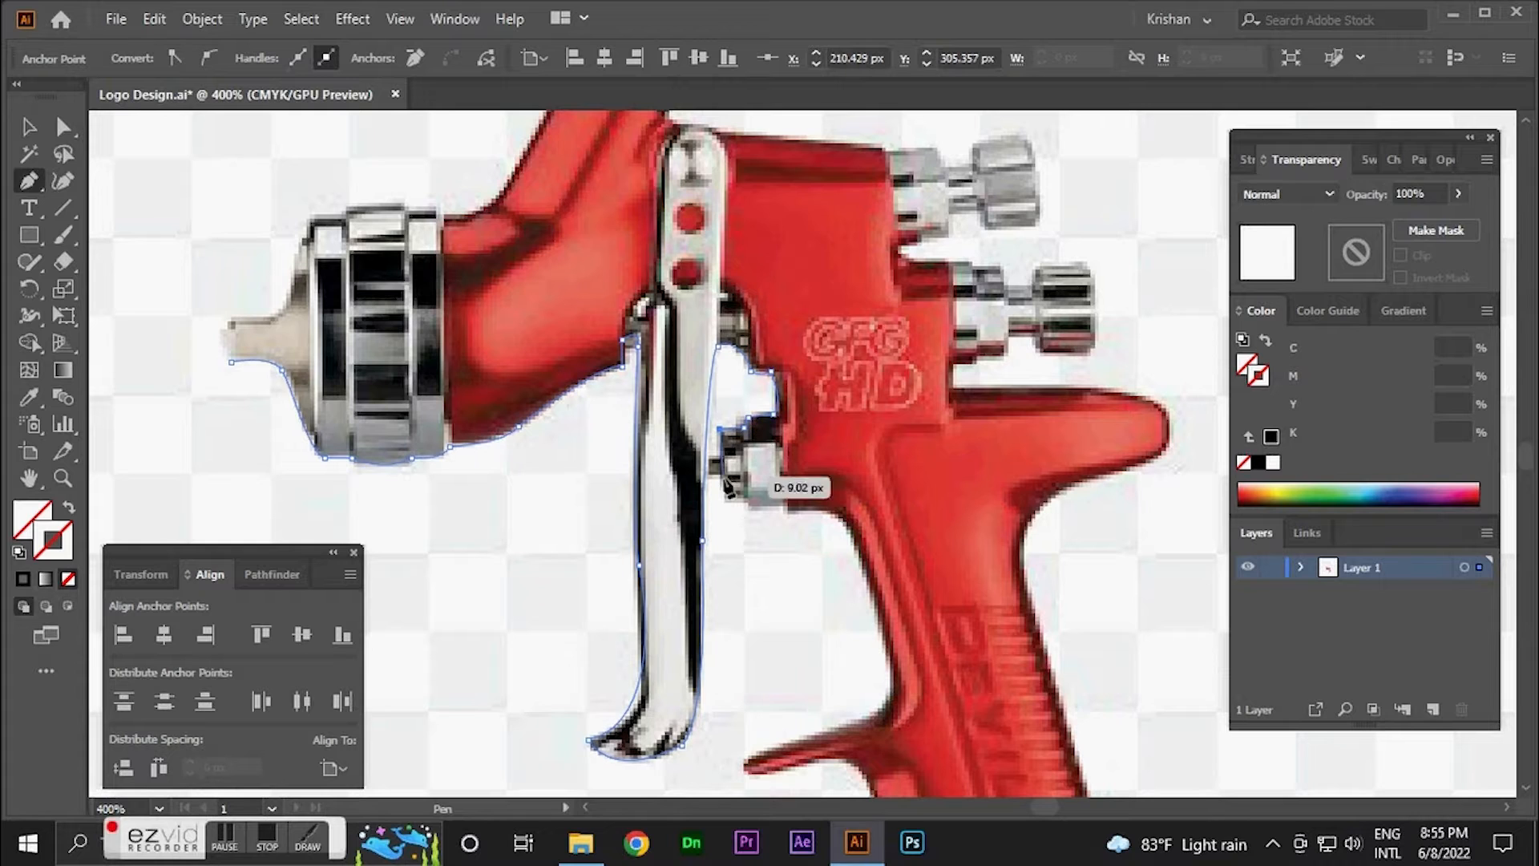
click(722, 493)
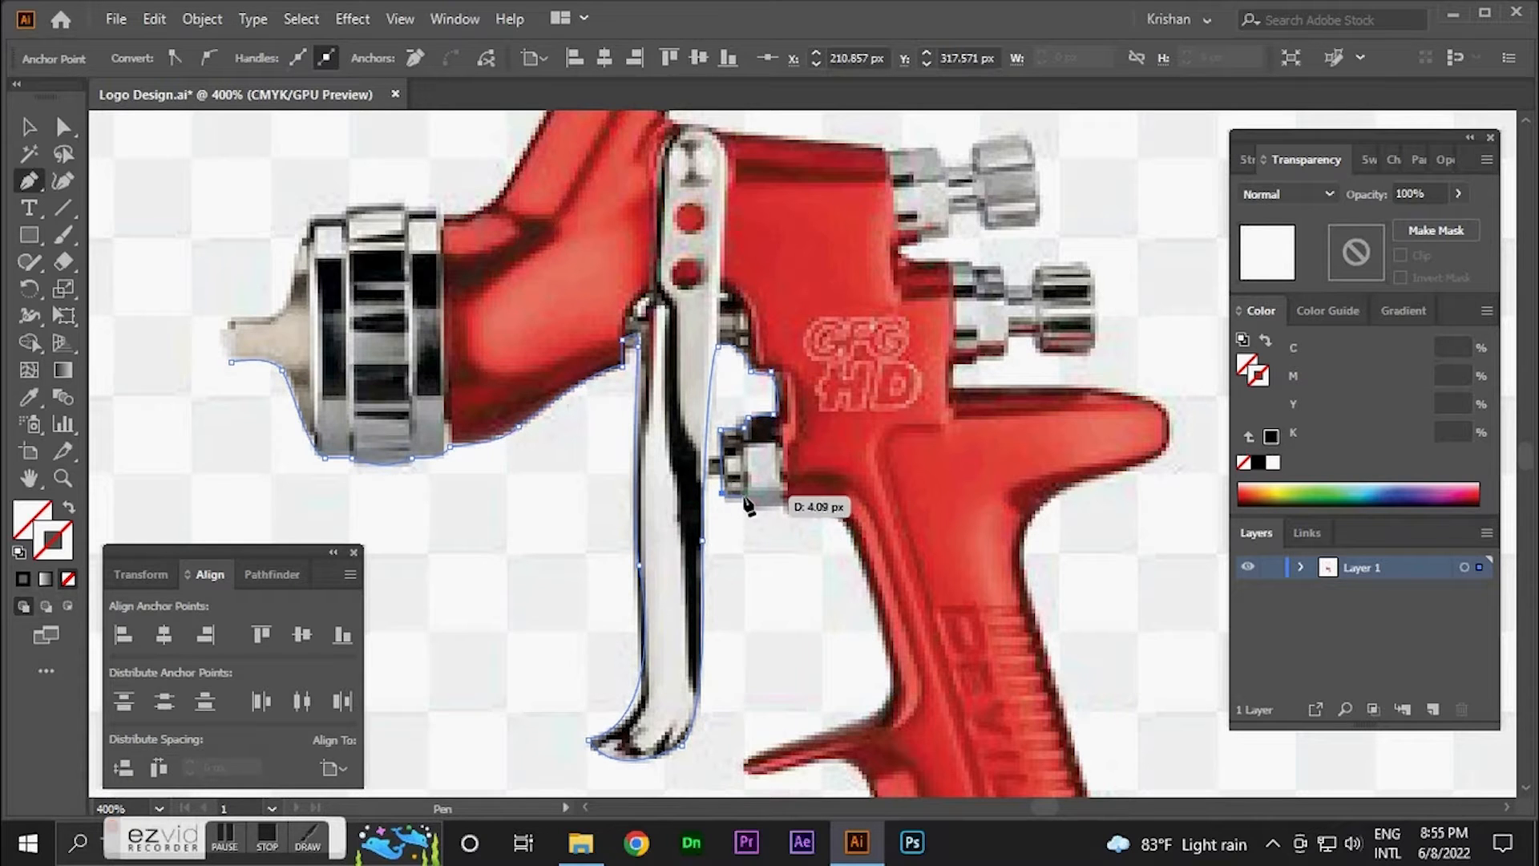
click(746, 497)
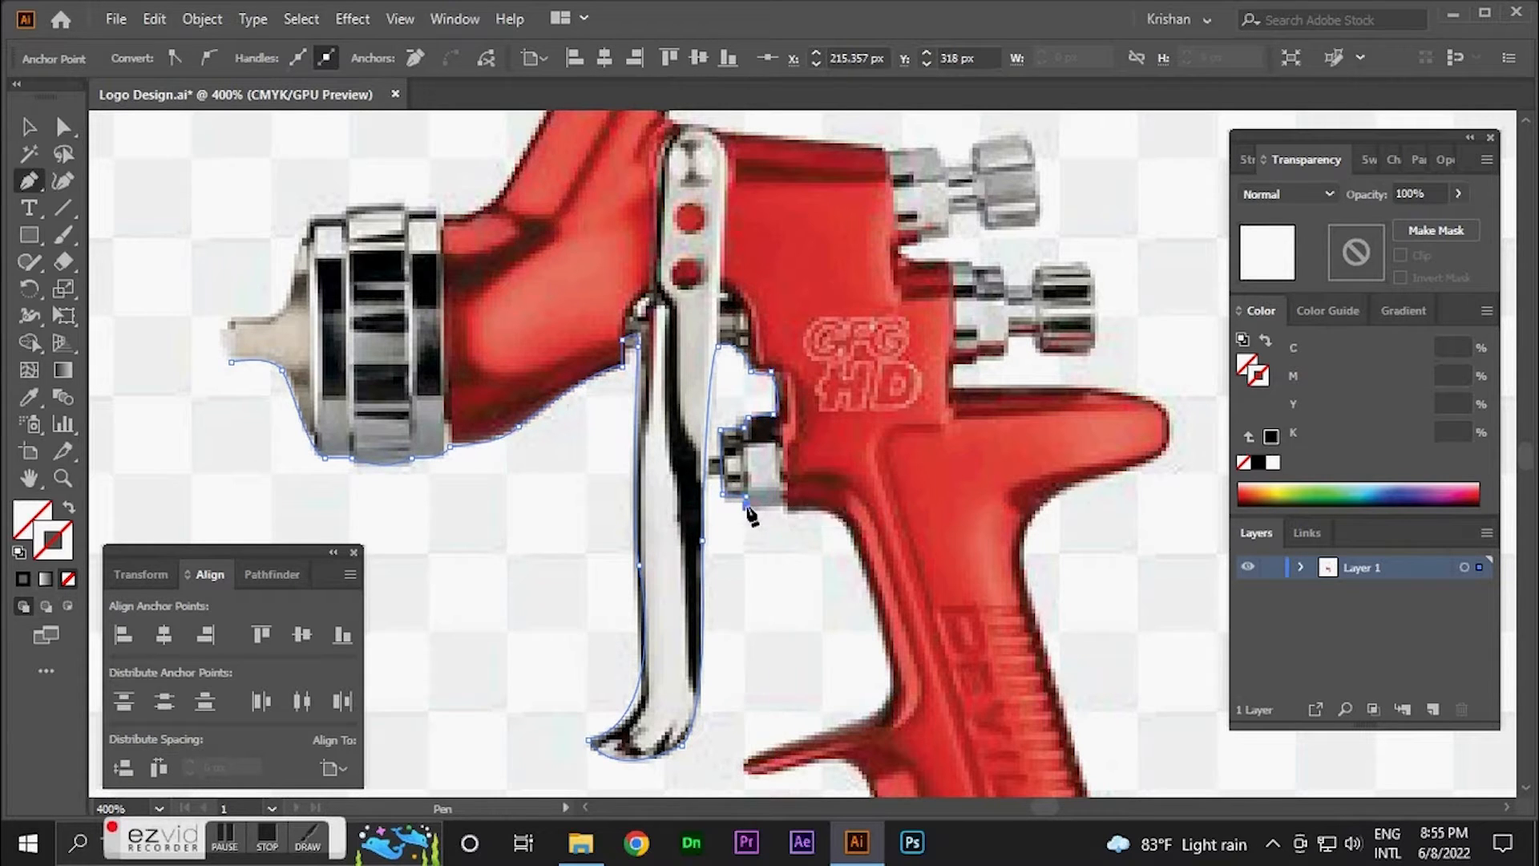
drag(789, 506, 843, 502)
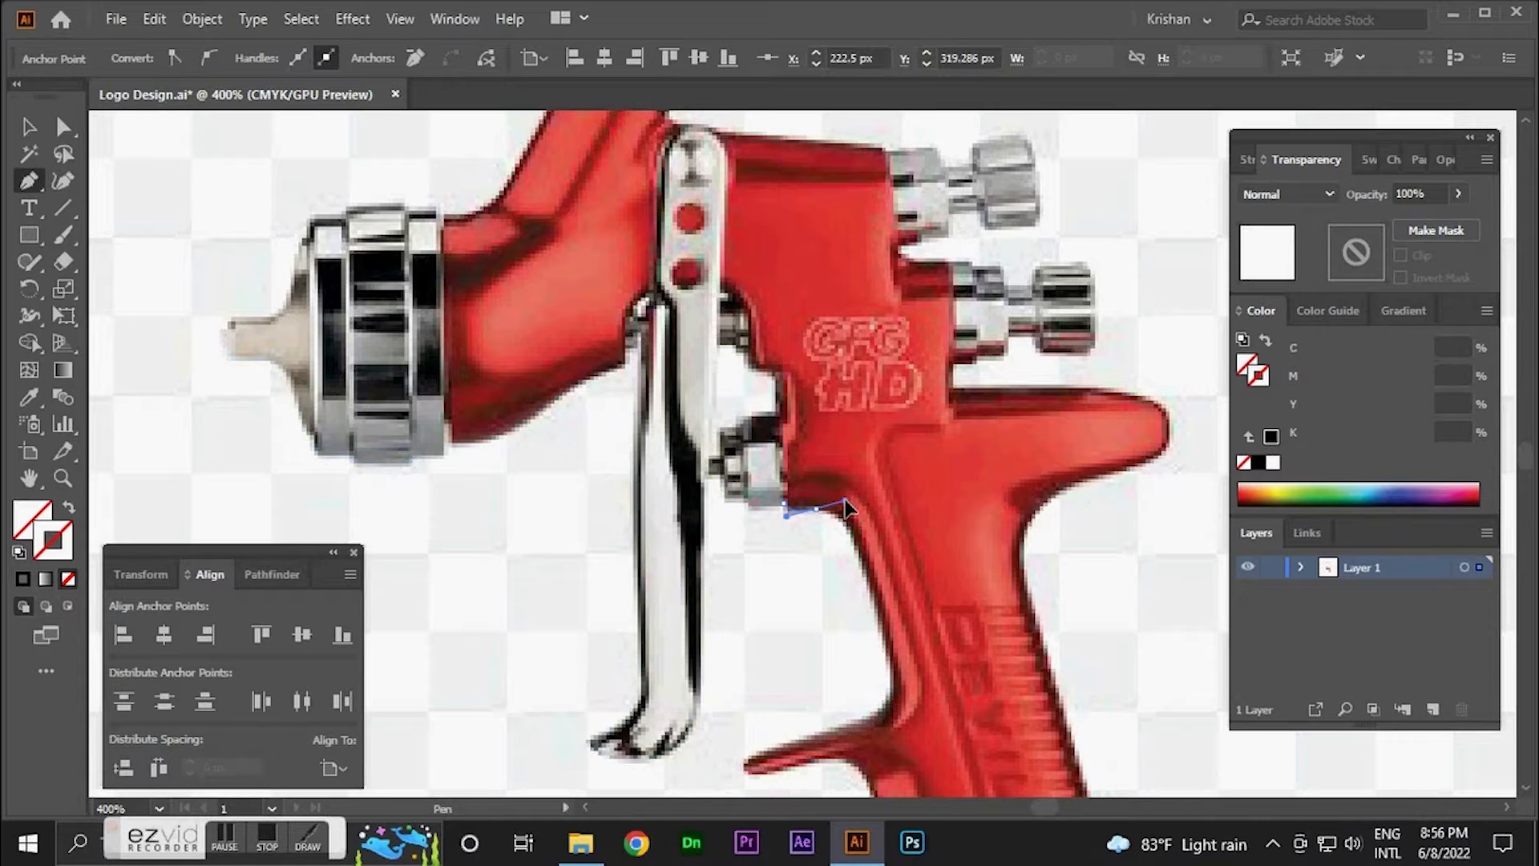
- Trace the path down the front of the handle and along the upper edge of the finger hook around its tip
drag(882, 642, 890, 710)
scroll(890, 711, down, 3)
drag(742, 546, 726, 547)
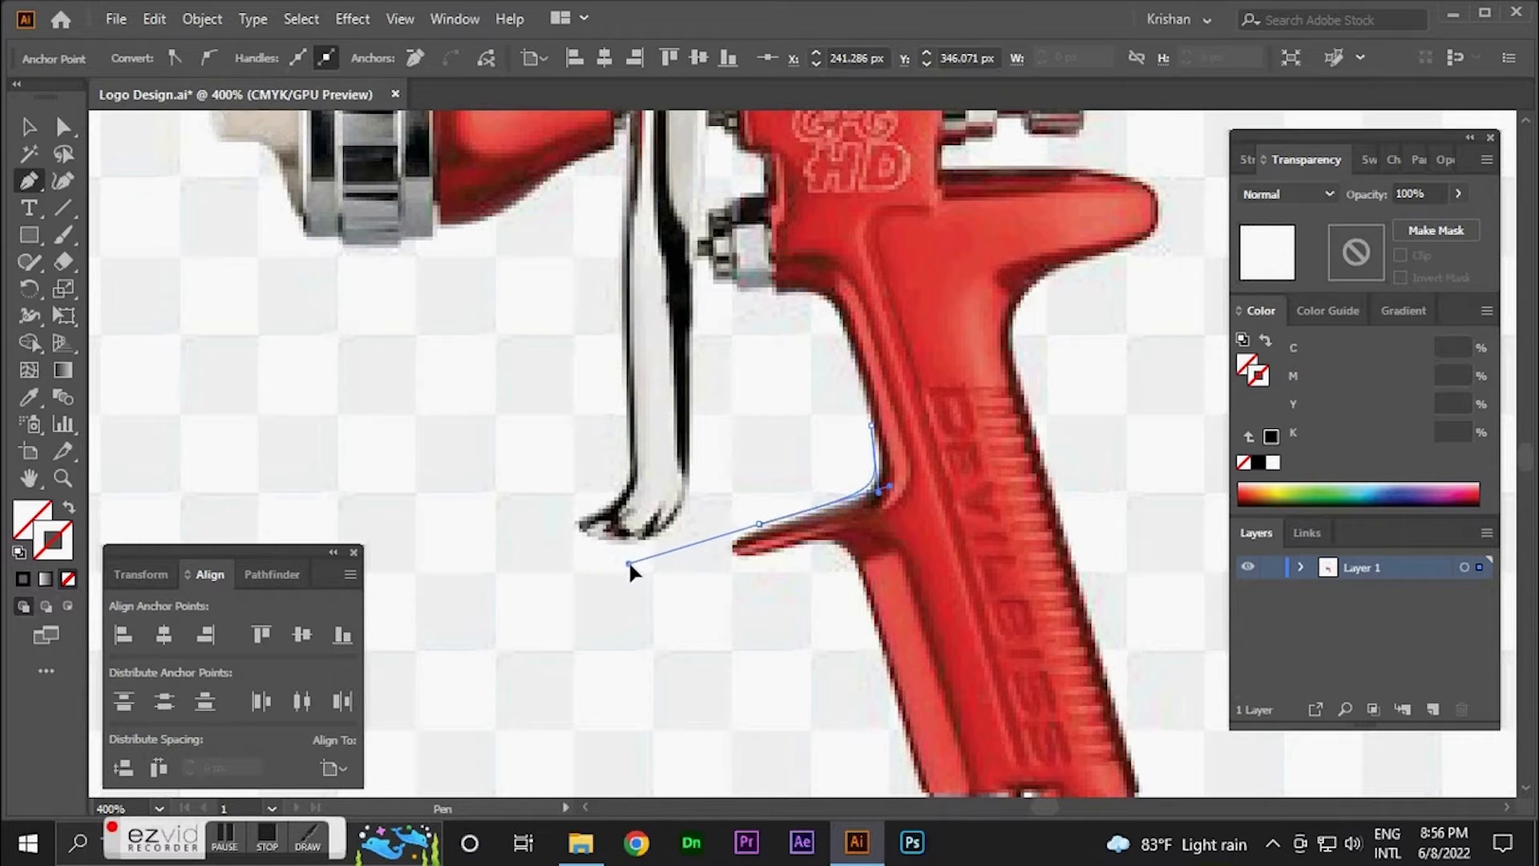
drag(629, 564, 723, 584)
scroll(780, 546, up, 1)
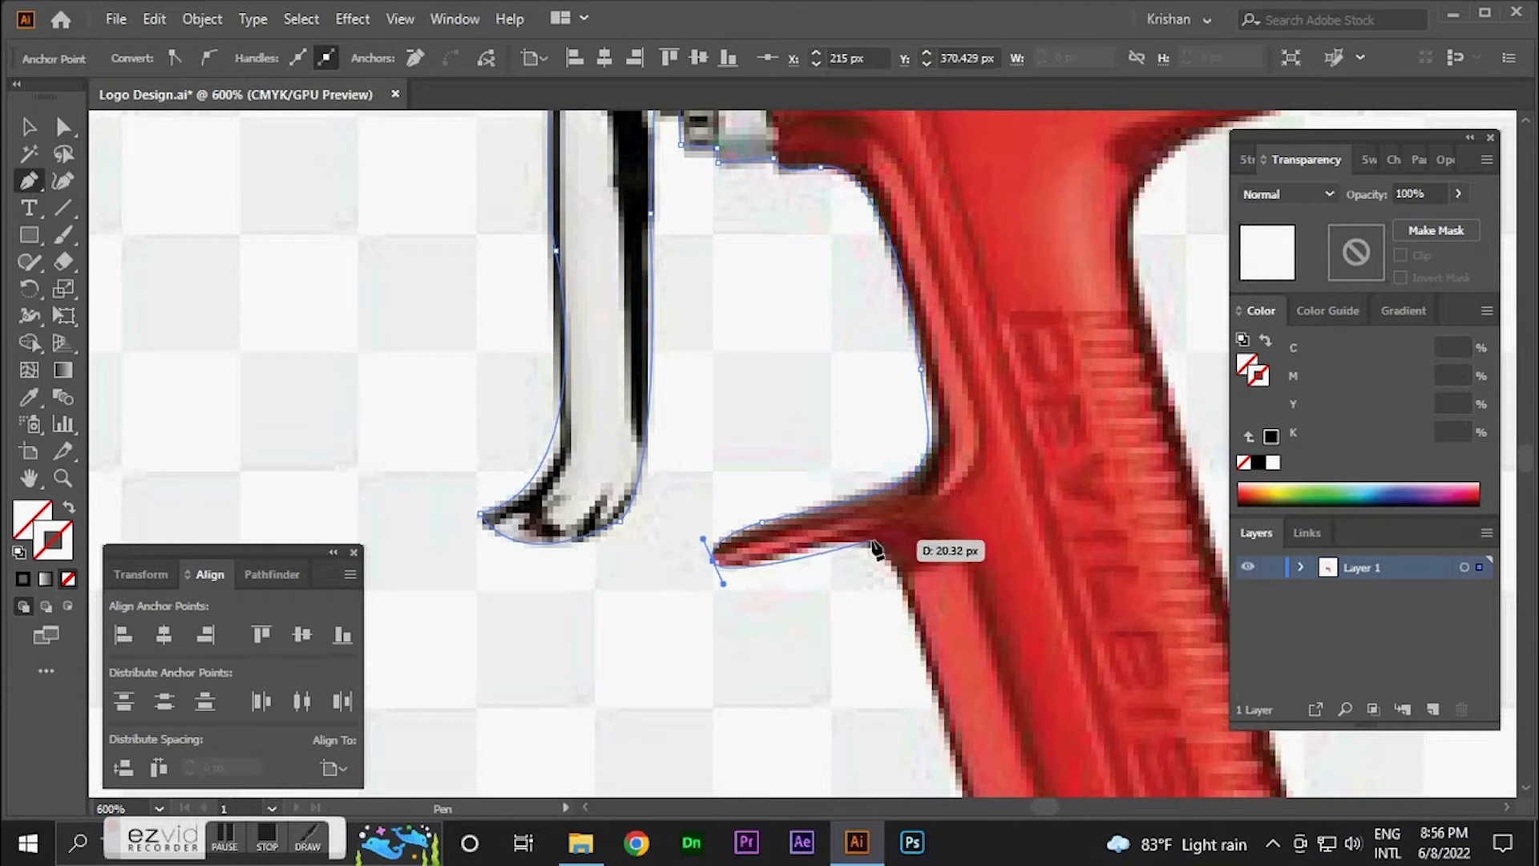
- Trace the underside of the finger hook and the handle's lower front edge to the shoulder of the front bottom fitting
drag(872, 544, 750, 307)
scroll(891, 587, down, 1)
click(829, 533)
drag(827, 583, 874, 575)
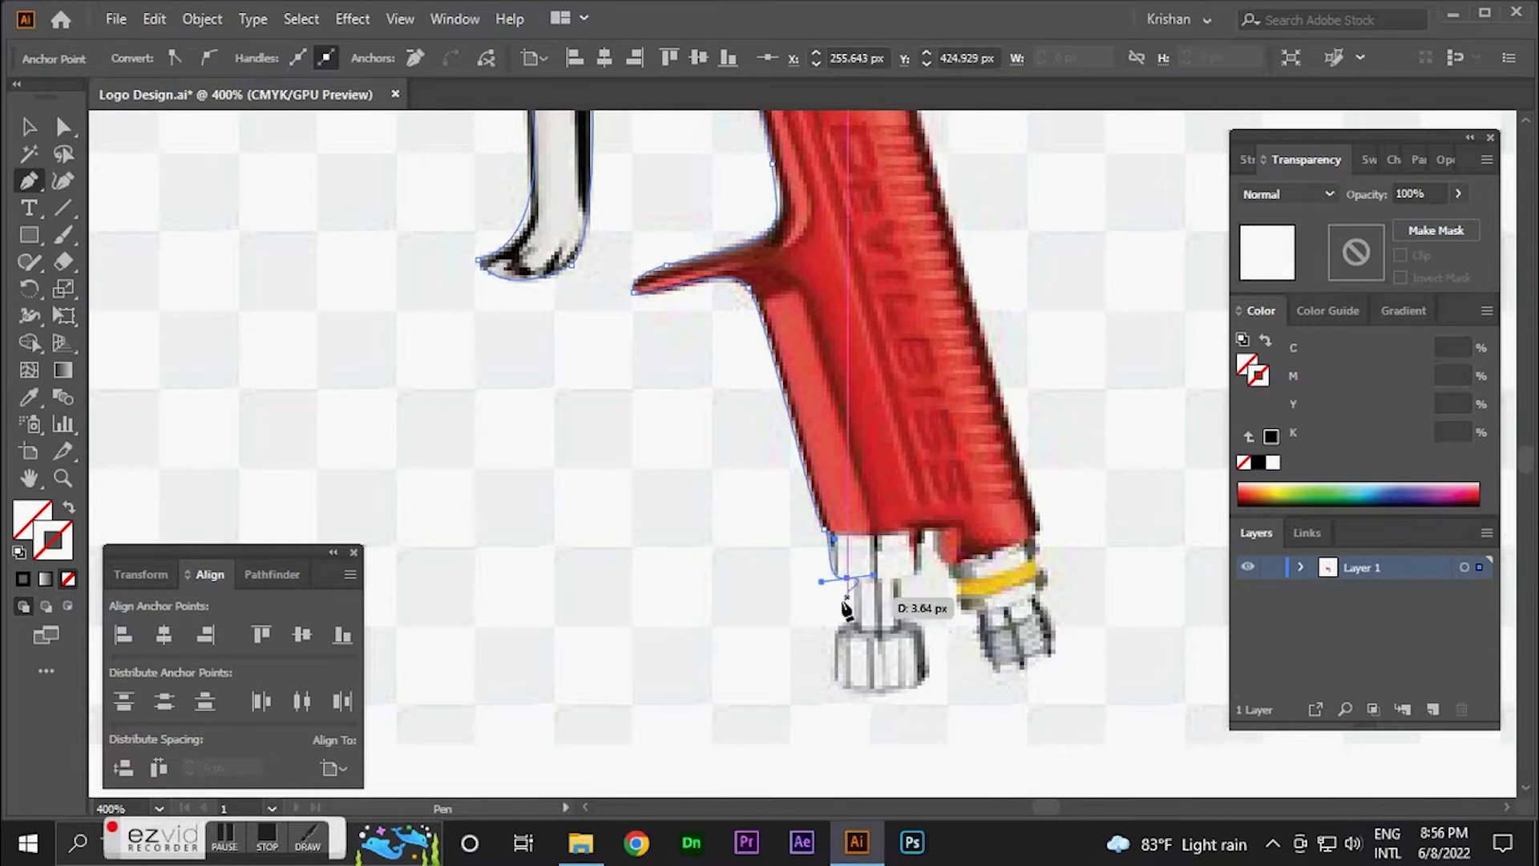
click(848, 578)
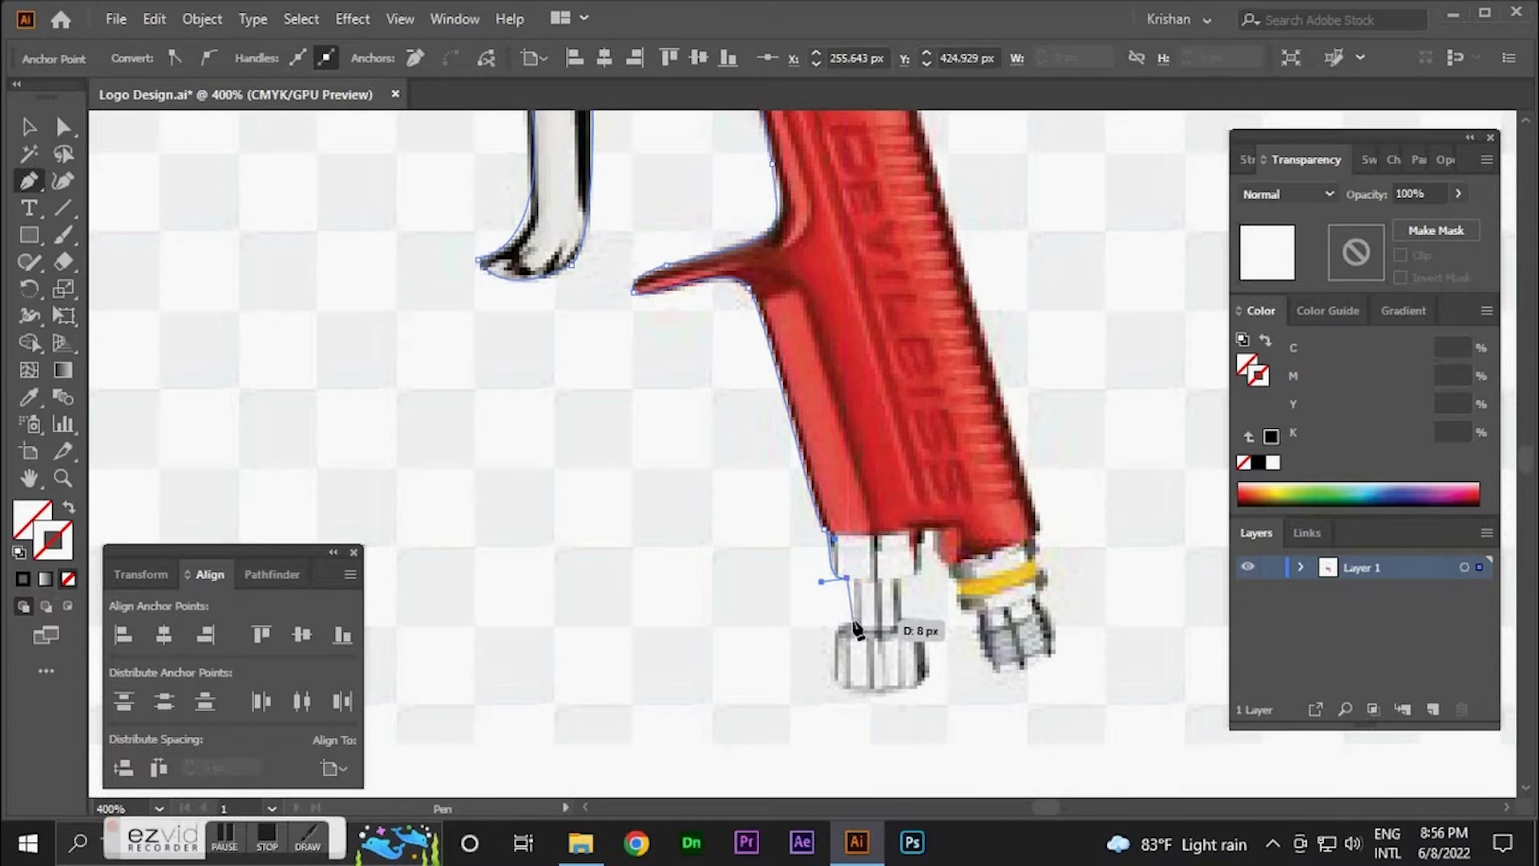
click(857, 578)
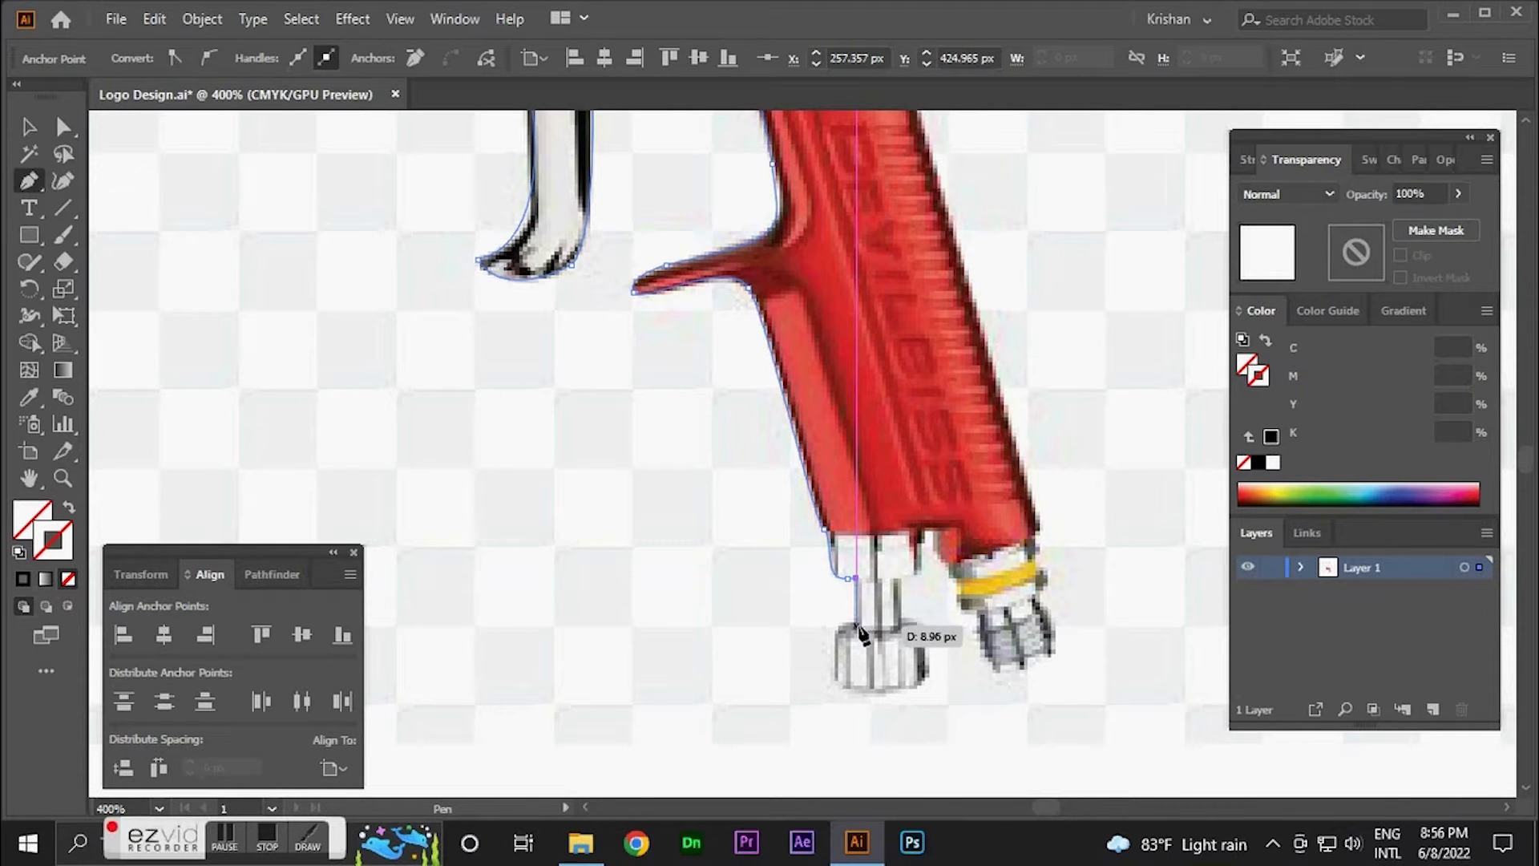
- Continue the path around the two metal fittings at the bottom of the handle, including the notch between them
mouse_move(835, 656)
mouse_down()
mouse_move(835, 686)
mouse_move(928, 677)
mouse_move(924, 627)
mouse_move(903, 627)
mouse_move(900, 600)
mouse_move(930, 529)
mouse_move(933, 564)
mouse_move(958, 566)
mouse_move(957, 628)
mouse_move(987, 607)
mouse_move(748, 550)
mouse_move(788, 574)
mouse_move(775, 574)
mouse_move(807, 468)
mouse_move(780, 465)
mouse_up()
click(897, 577)
click(920, 571)
click(927, 531)
click(948, 564)
click(959, 611)
click(802, 529)
click(794, 479)
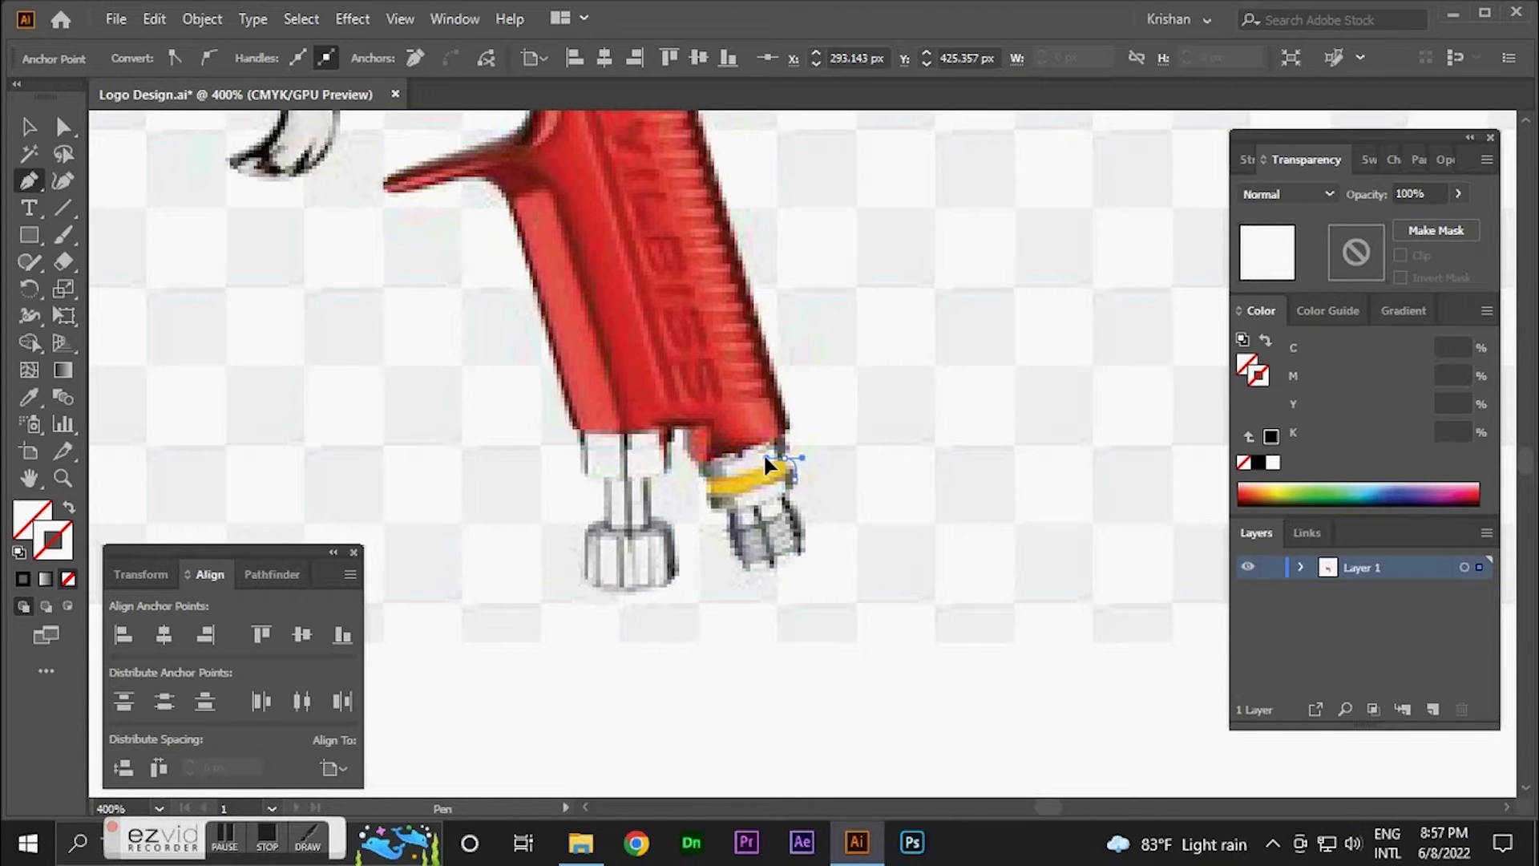
- Trace the rear edge of the handle from the yellow-ringed fitting up to the curve below the rear spur
drag(791, 417, 813, 713)
click(790, 422)
scroll(790, 421, down, 1)
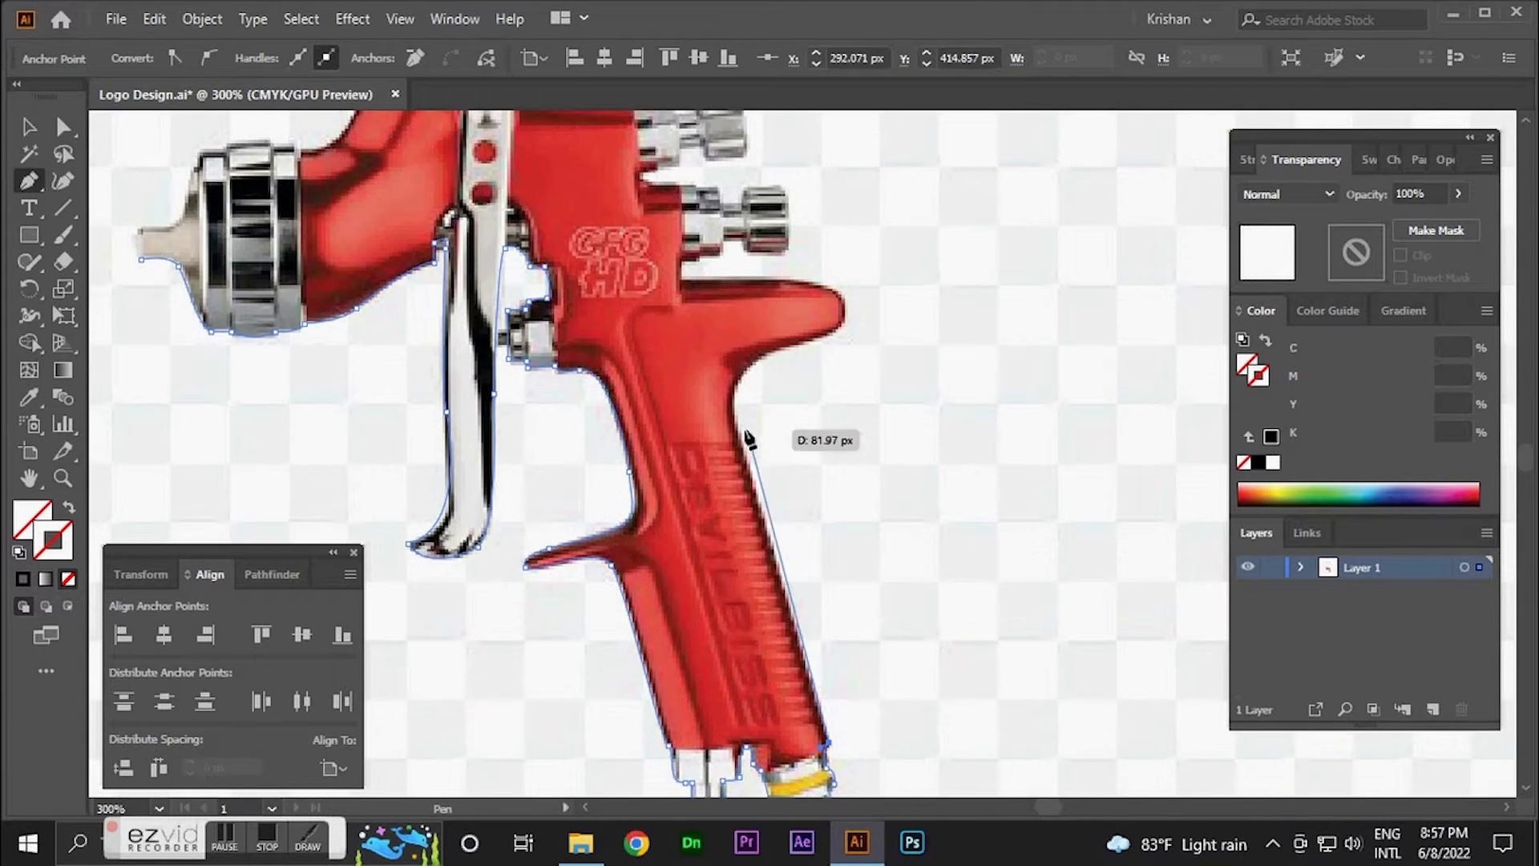
drag(747, 437, 734, 415)
- Trace around the red rear spur and along its upper edge to the corner where it meets the body
scroll(706, 513, up, 2)
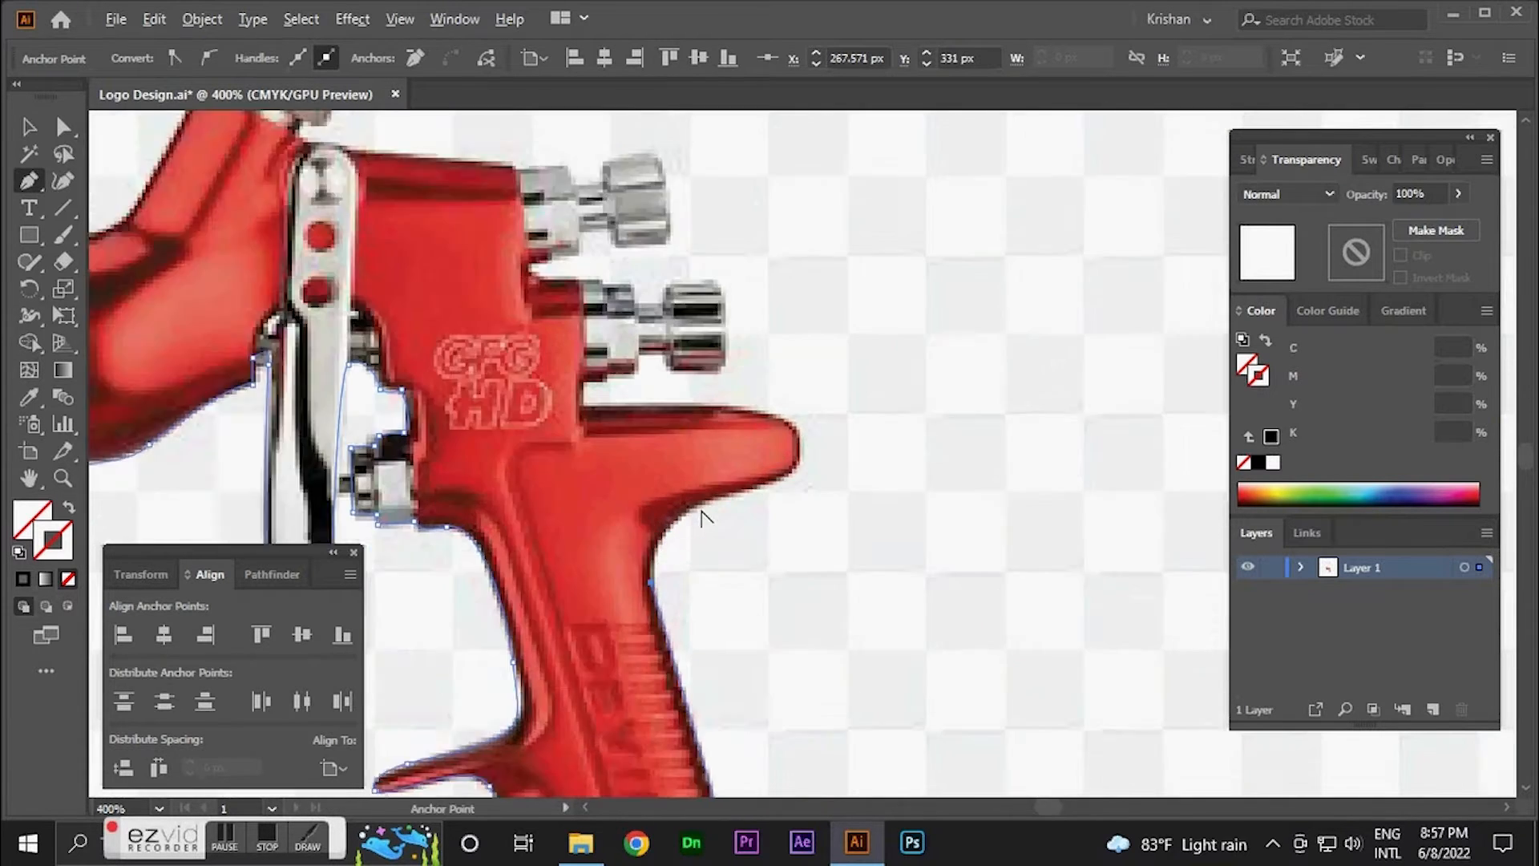
drag(758, 484, 890, 474)
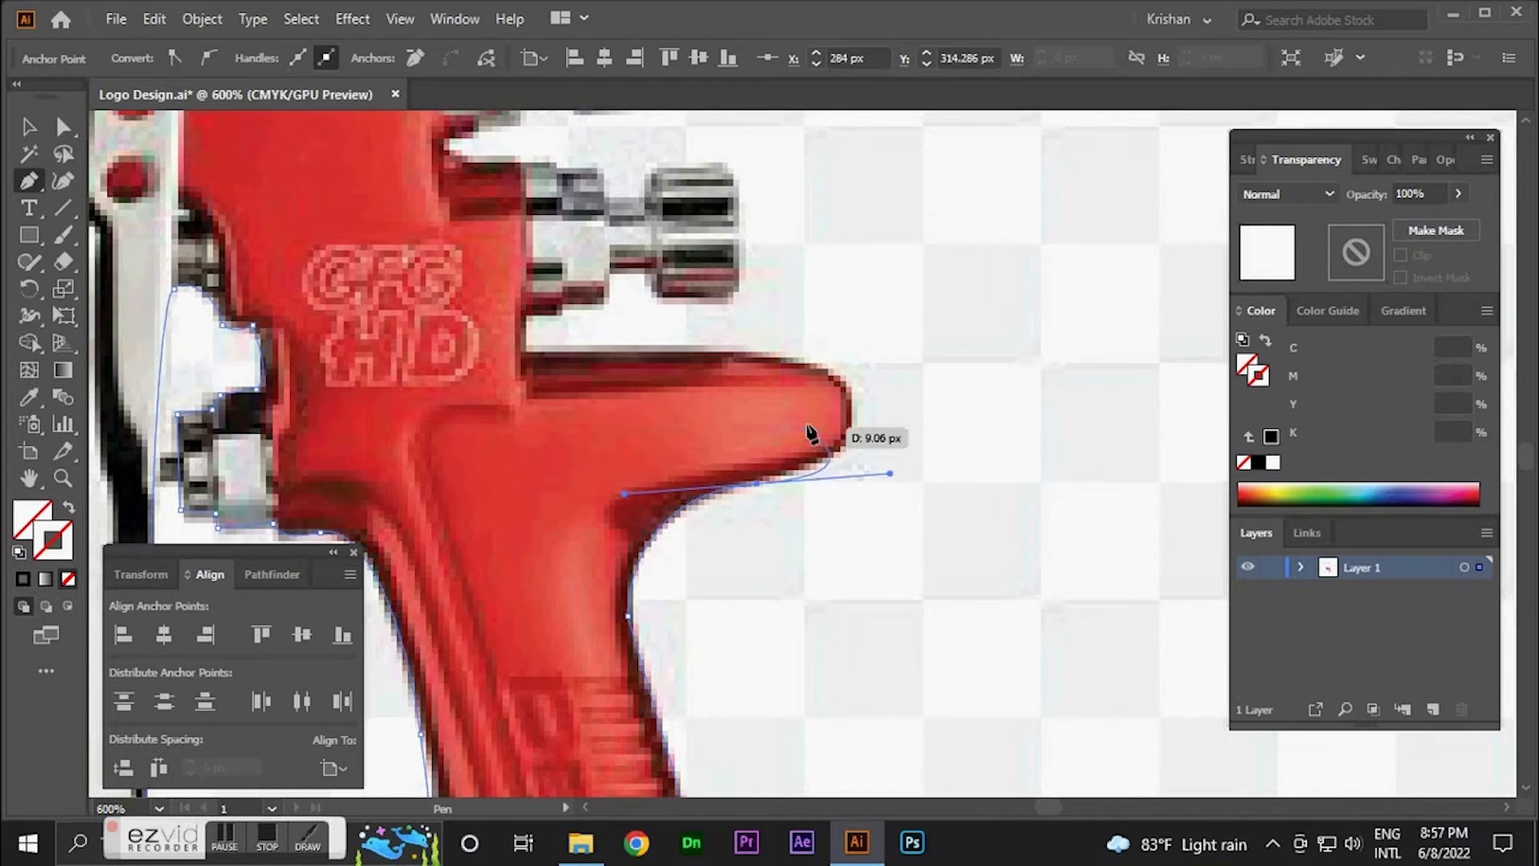
click(846, 378)
drag(683, 372, 874, 502)
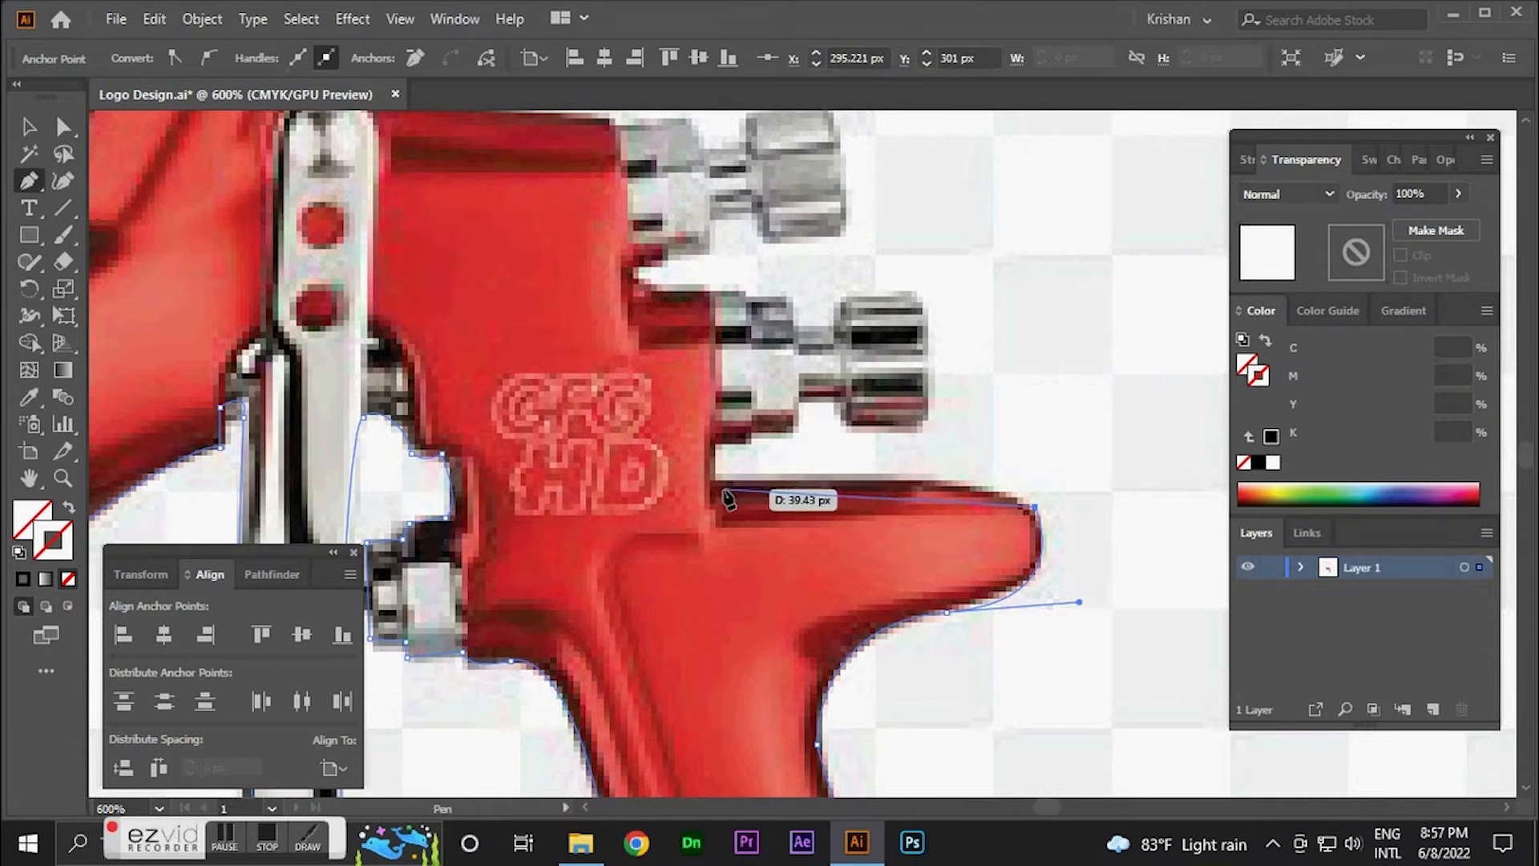
drag(715, 481, 434, 497)
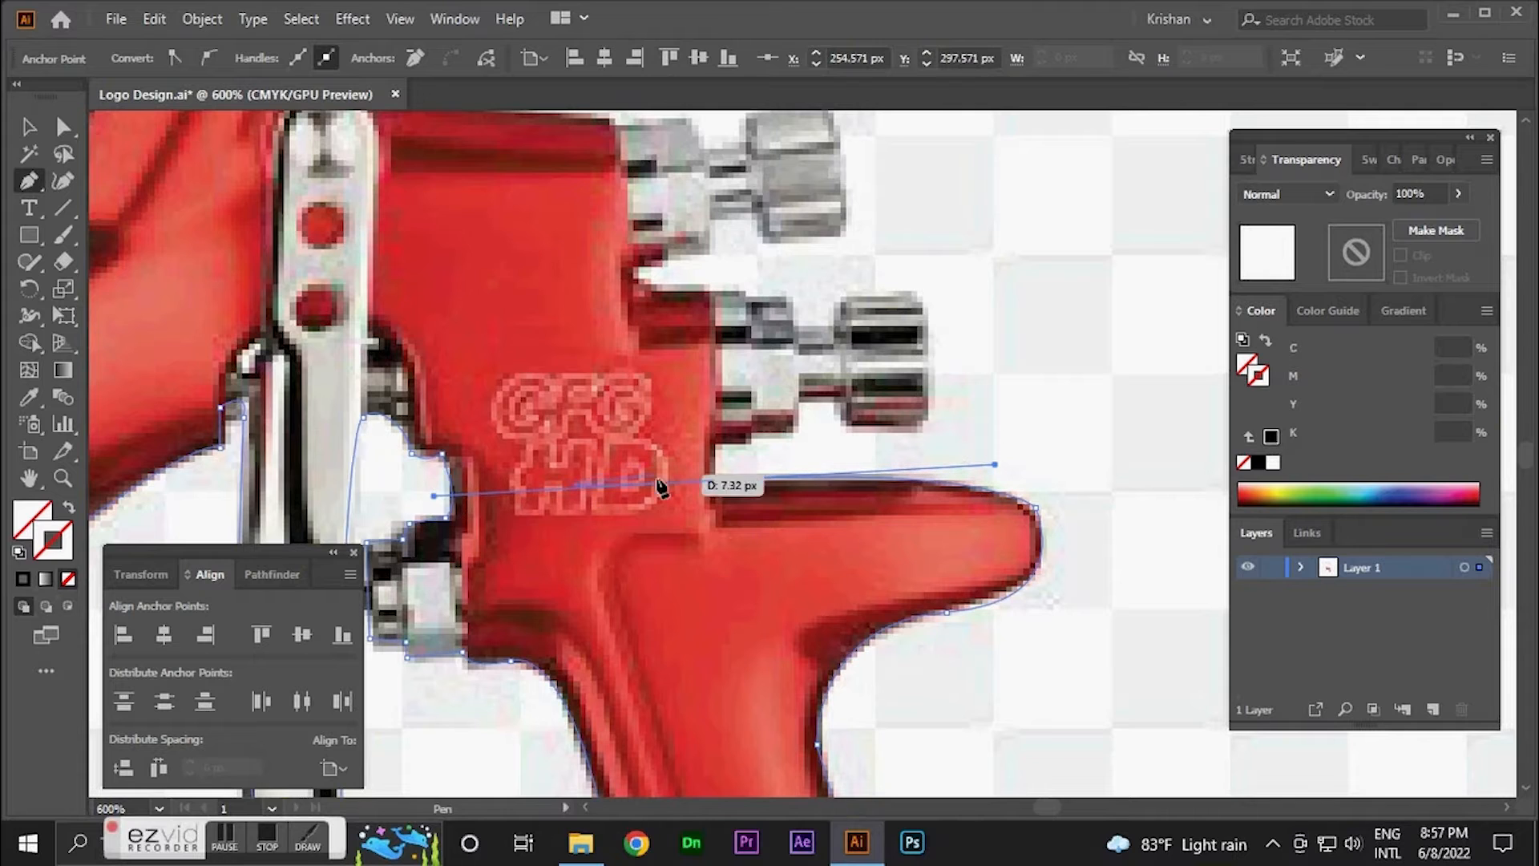
- Trace the stepped underside of the lower adjustment knob from the body to its outer corner
click(714, 443)
click(751, 443)
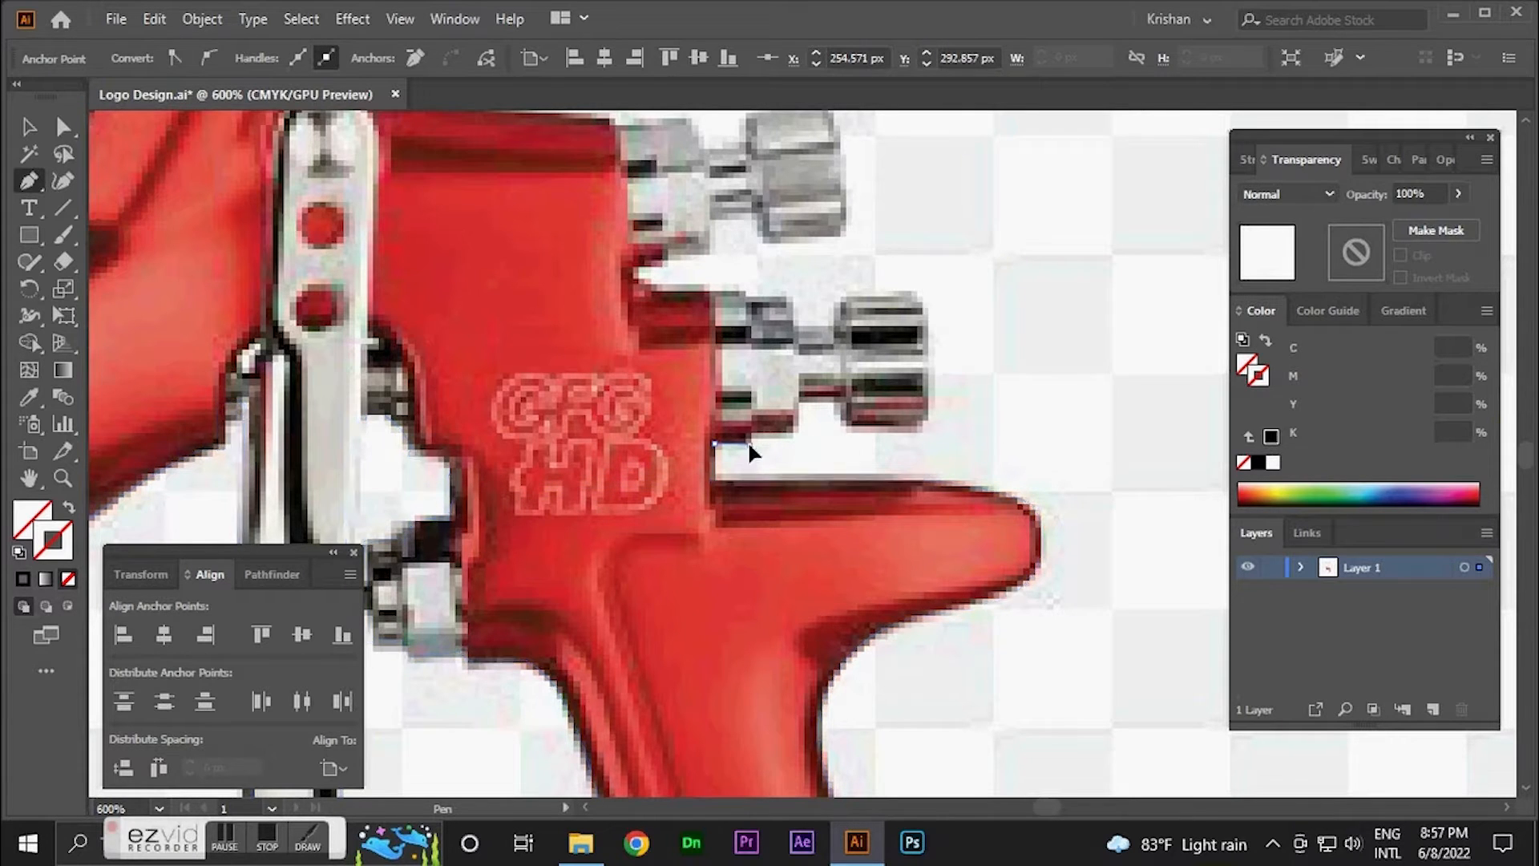
click(795, 432)
click(797, 399)
click(839, 400)
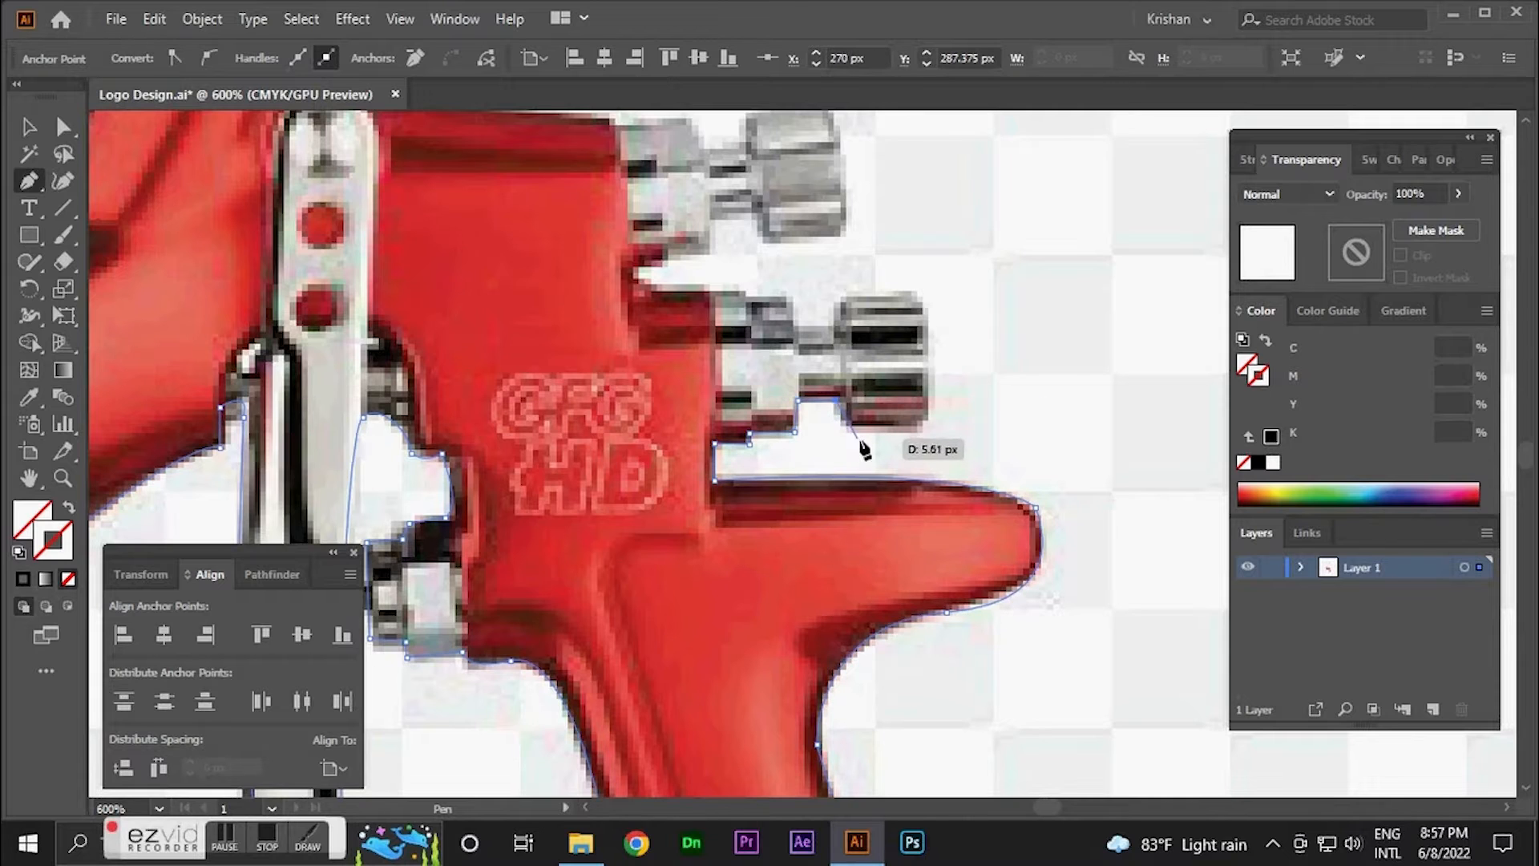
drag(860, 428, 890, 433)
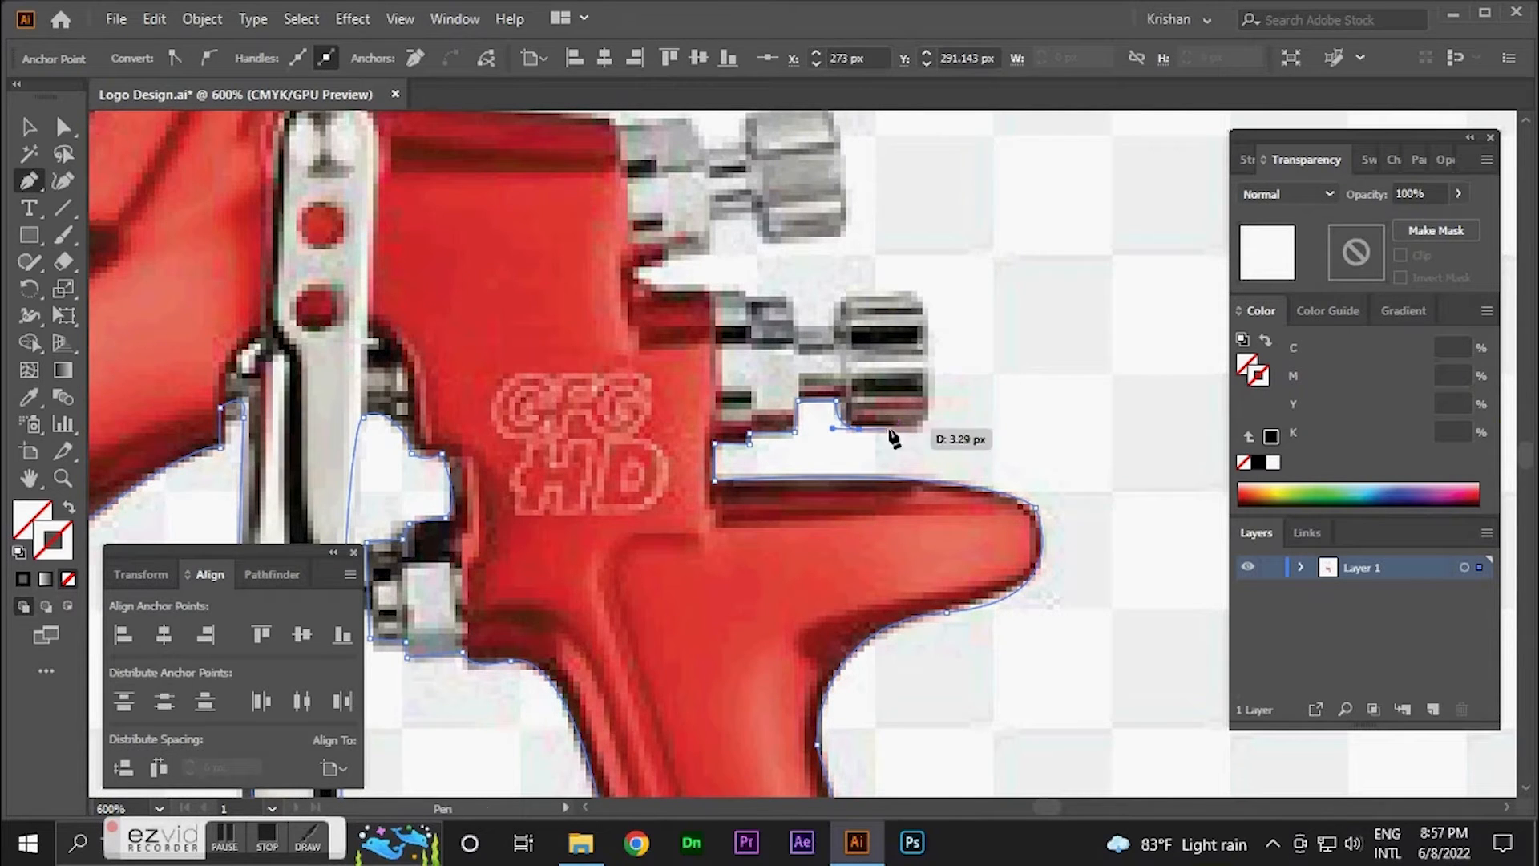
click(920, 429)
- Trace around the outer end of the lower adjustment knob and back over its upper edge to the narrow neck
drag(929, 341, 922, 321)
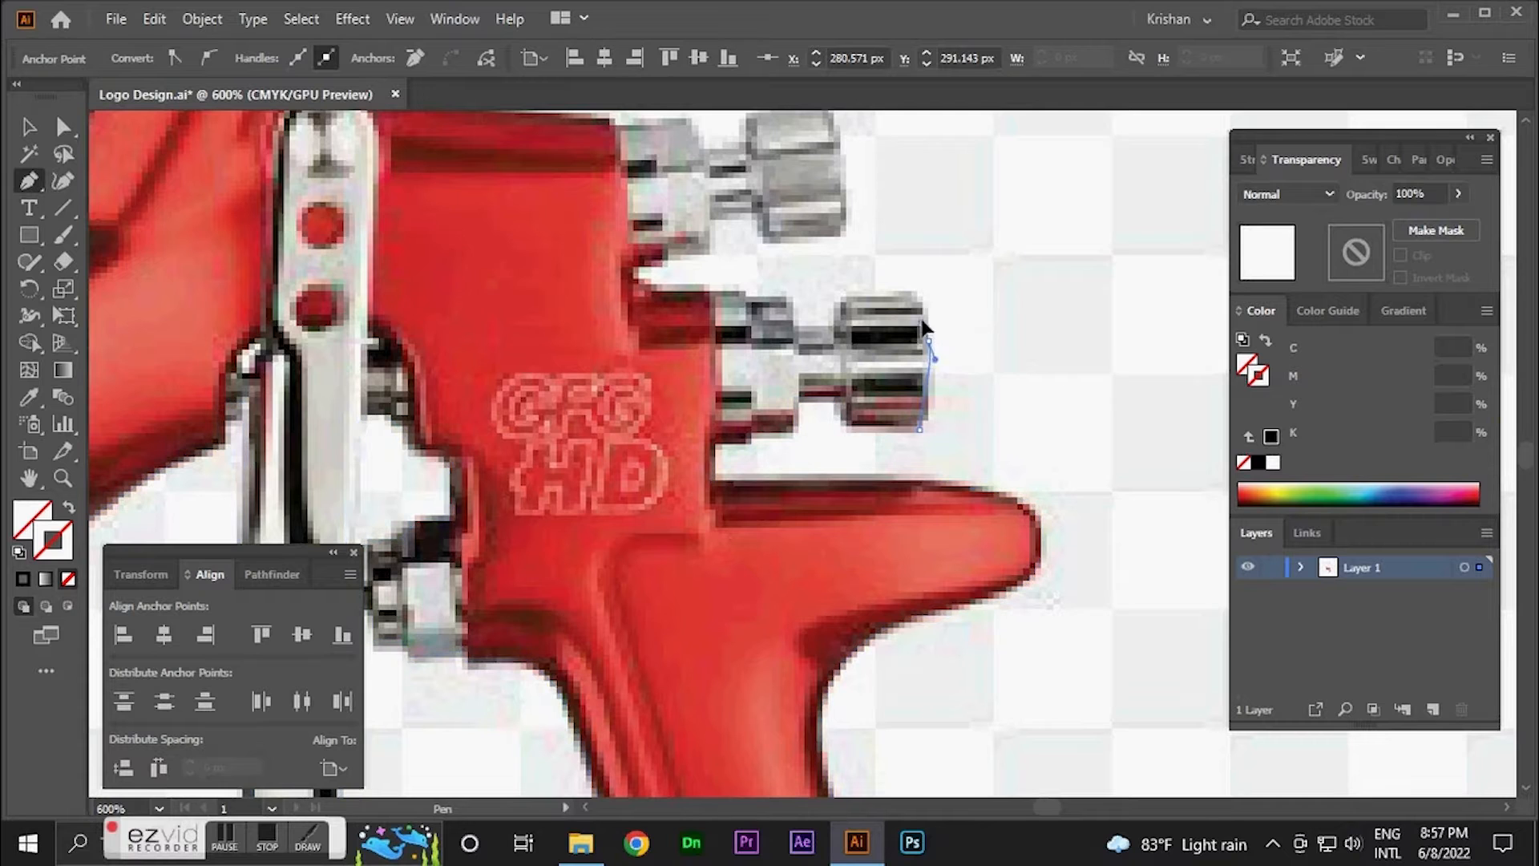
drag(912, 266, 876, 288)
click(929, 341)
click(906, 288)
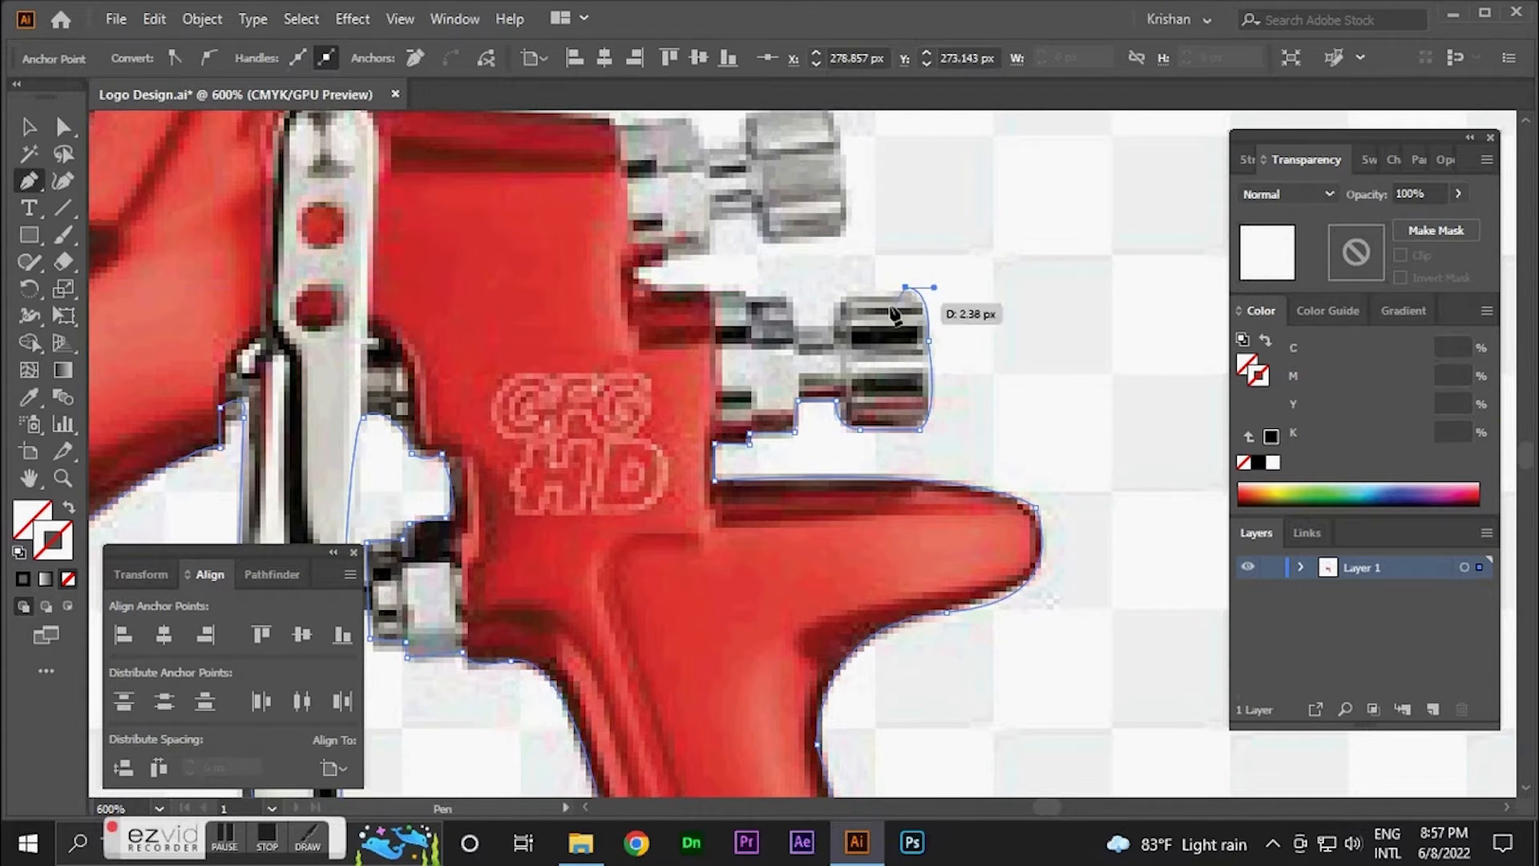
drag(782, 326, 963, 461)
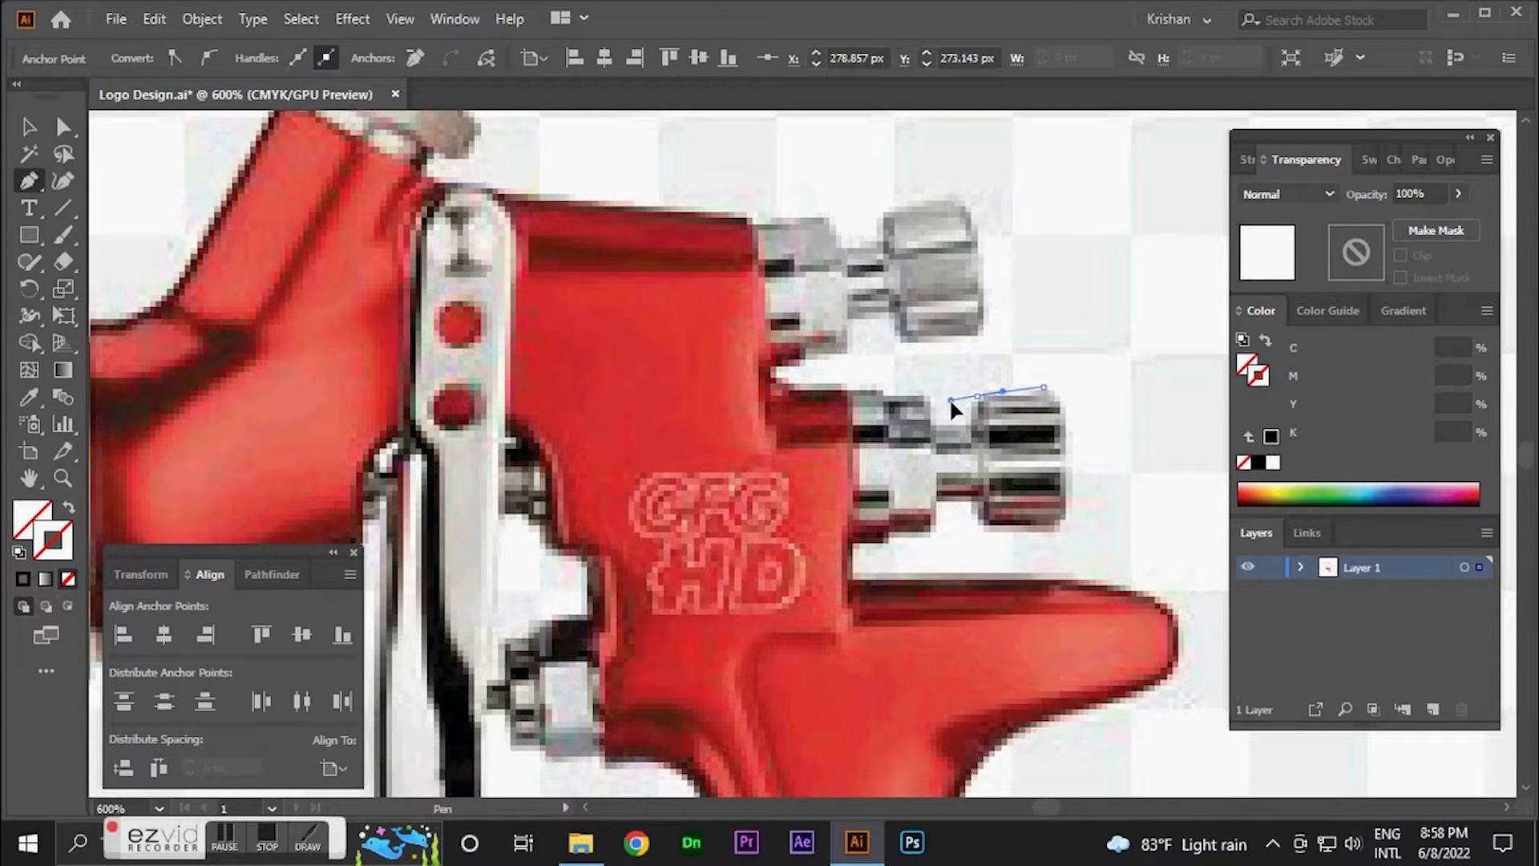
drag(950, 400, 951, 400)
click(977, 396)
drag(972, 423, 978, 442)
click(972, 423)
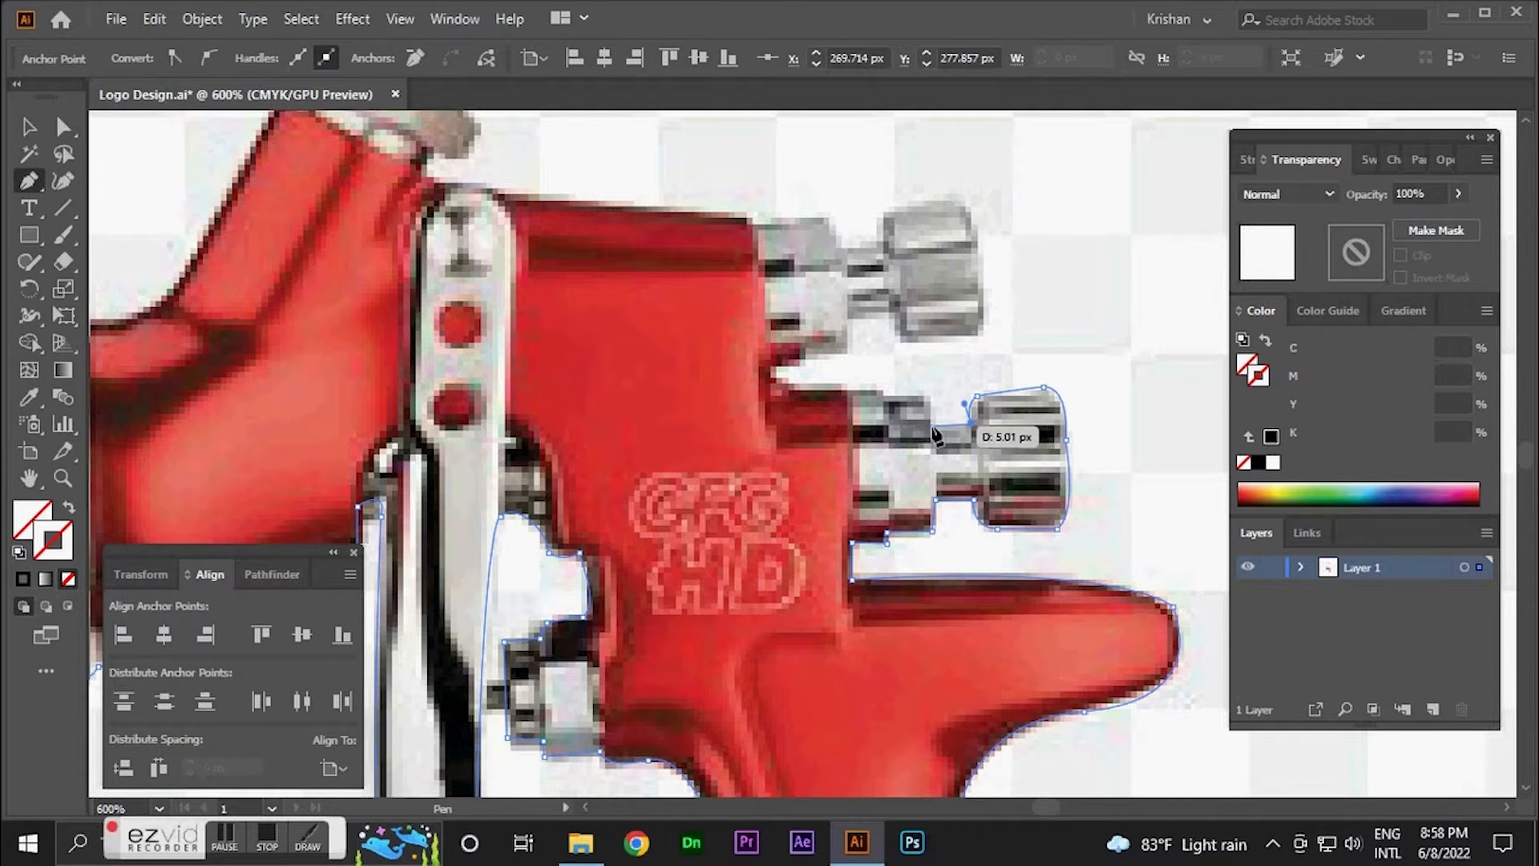
- Trace the upper edge of the lower knob's fitting and into the notch in the red body between the knobs
click(932, 426)
drag(916, 394, 893, 393)
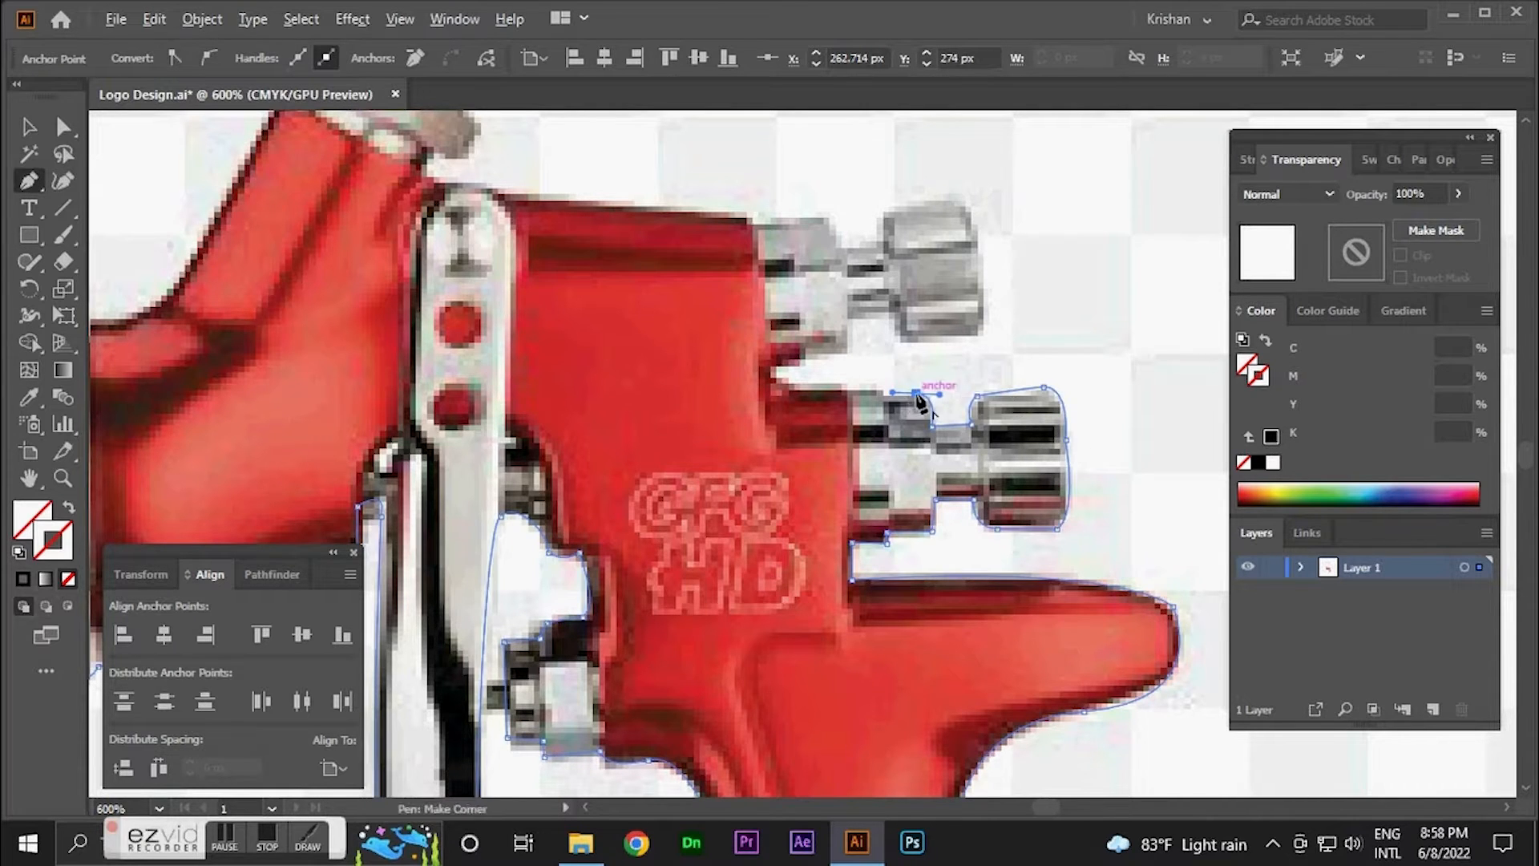
click(916, 394)
click(886, 395)
click(884, 387)
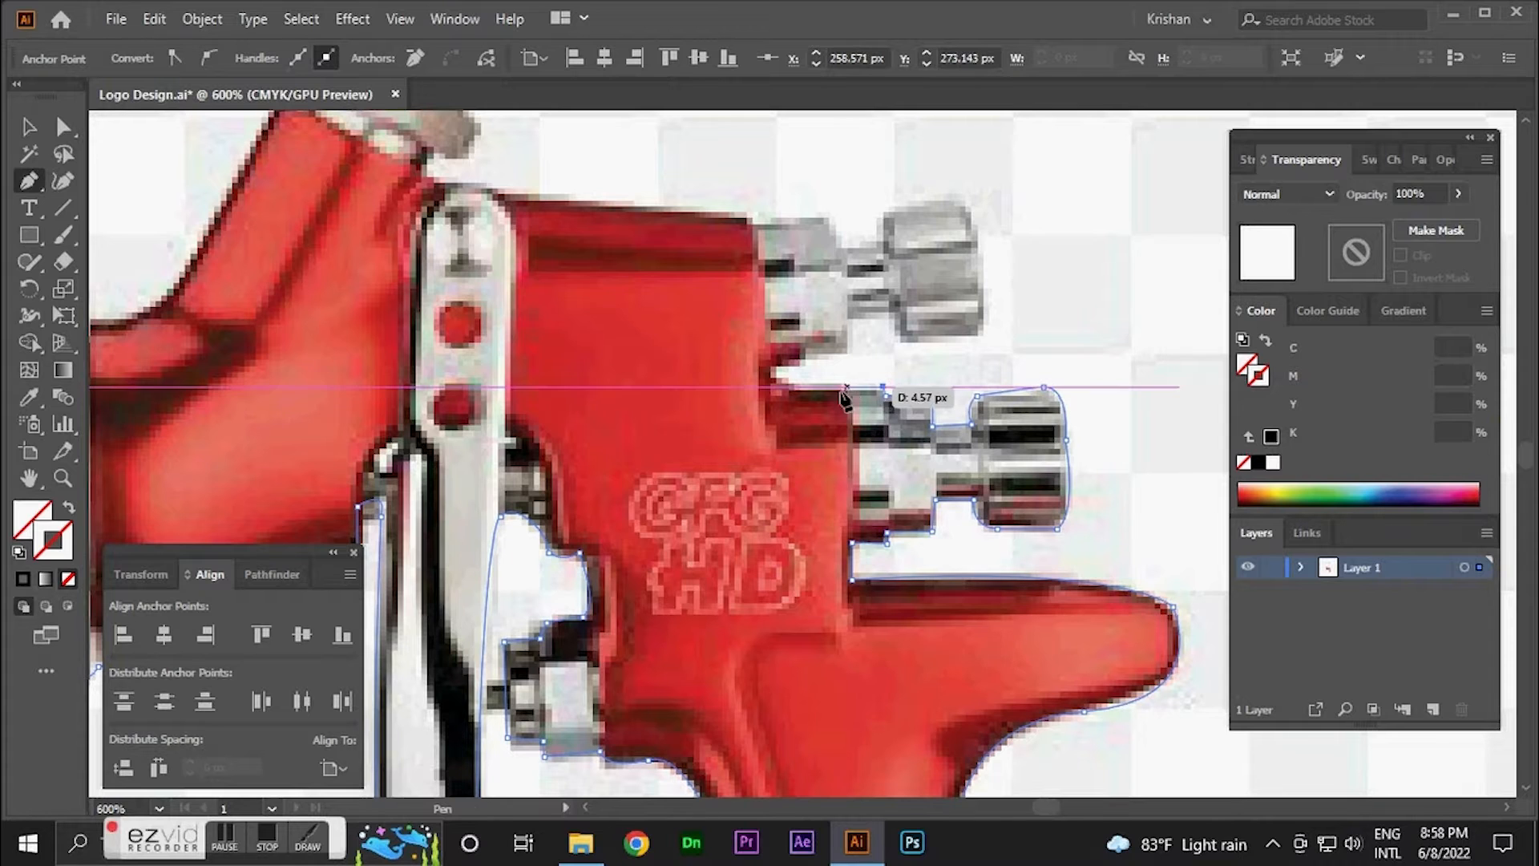
click(792, 387)
click(783, 364)
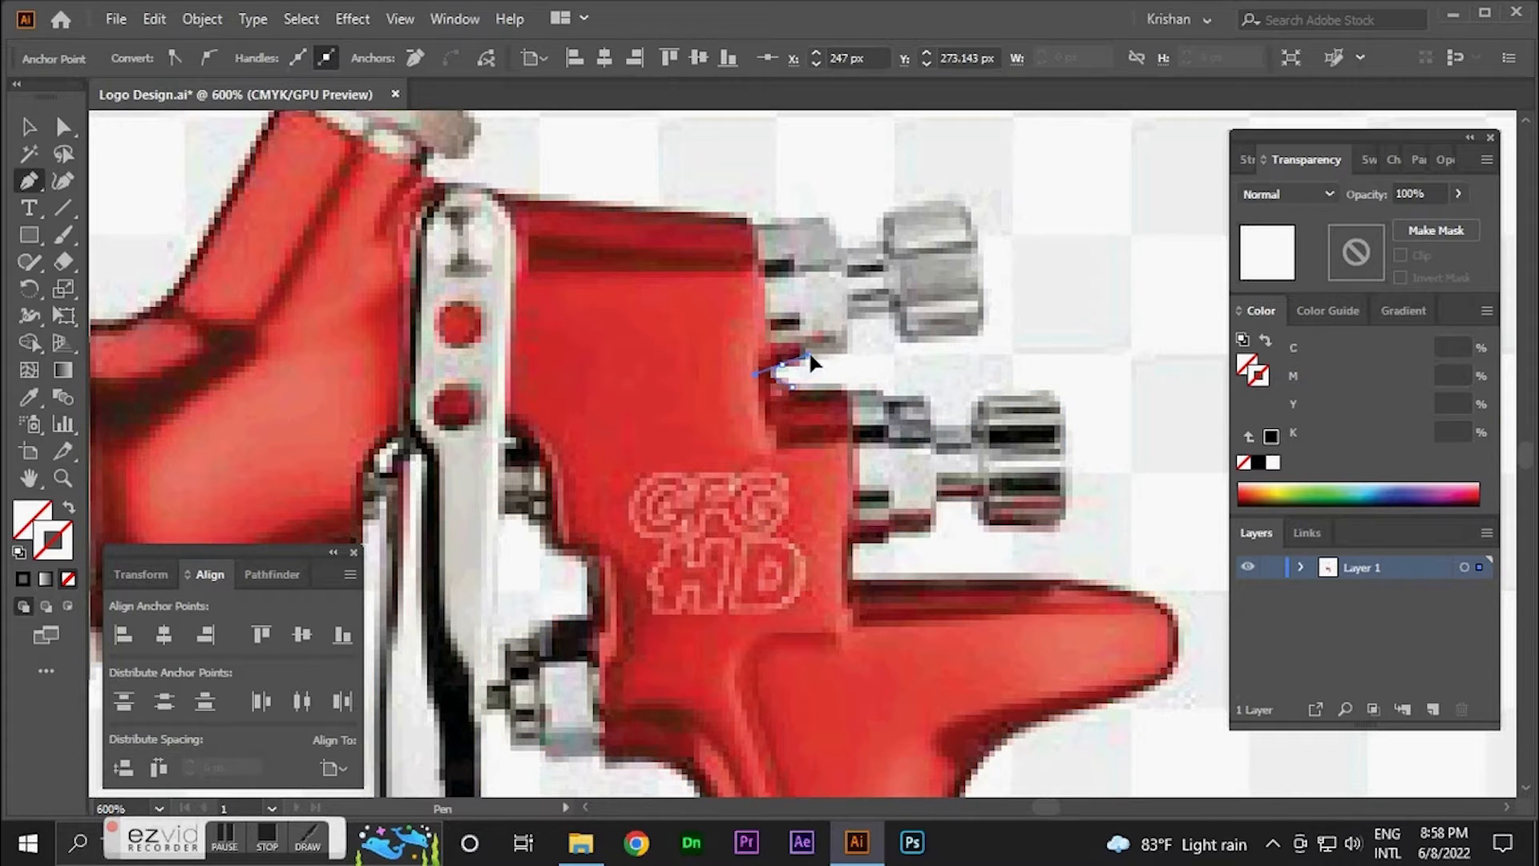
- Trace the underside and outer end of the upper adjustment knob to its top outer corner
mouse_move(811, 362)
mouse_down()
mouse_move(791, 363)
mouse_move(847, 357)
mouse_move(805, 365)
mouse_up()
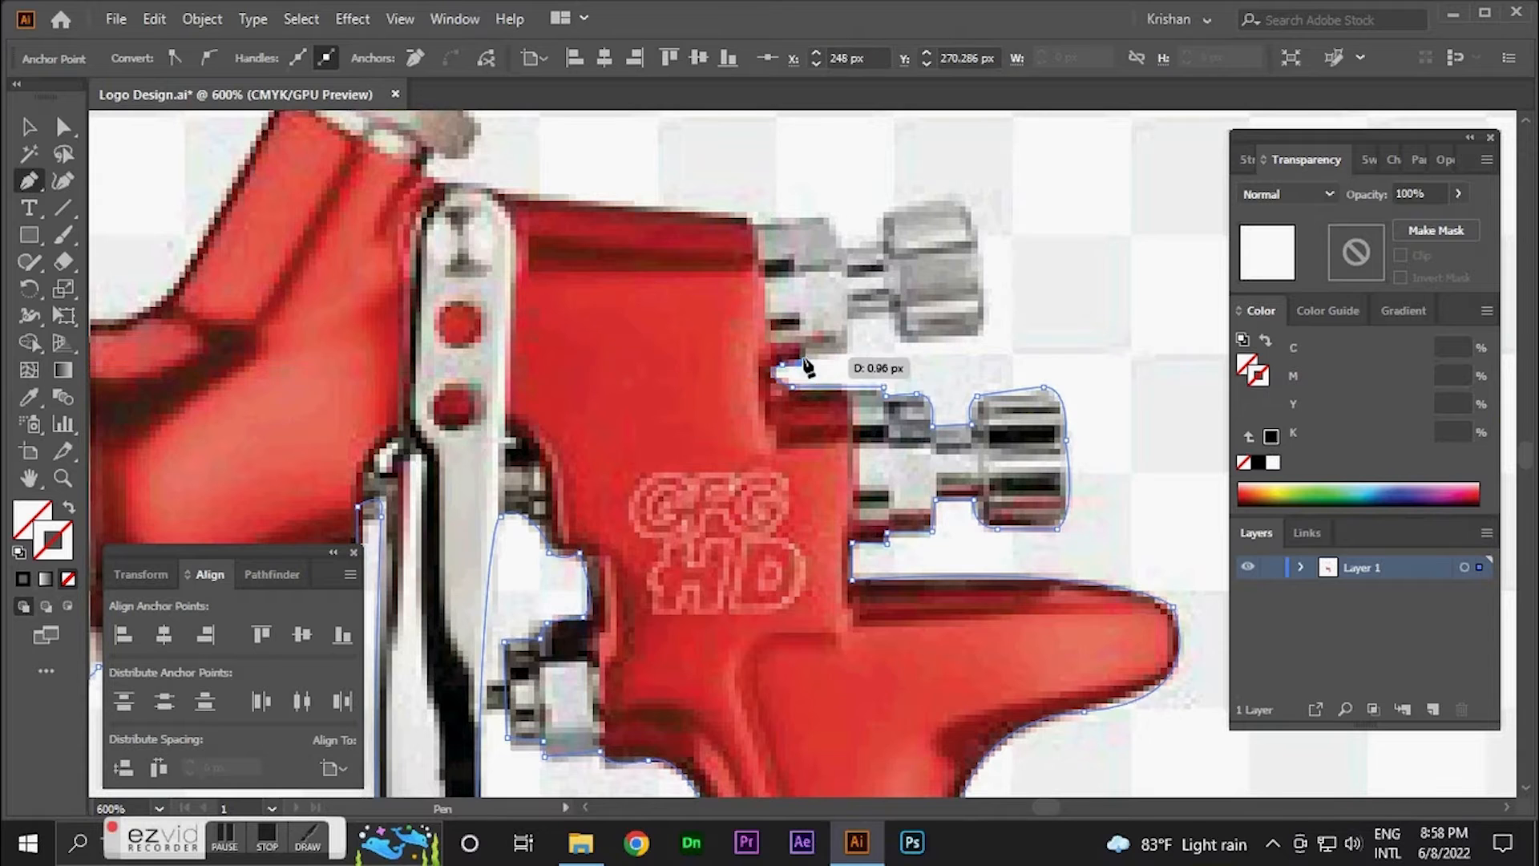
click(806, 354)
click(845, 354)
click(848, 318)
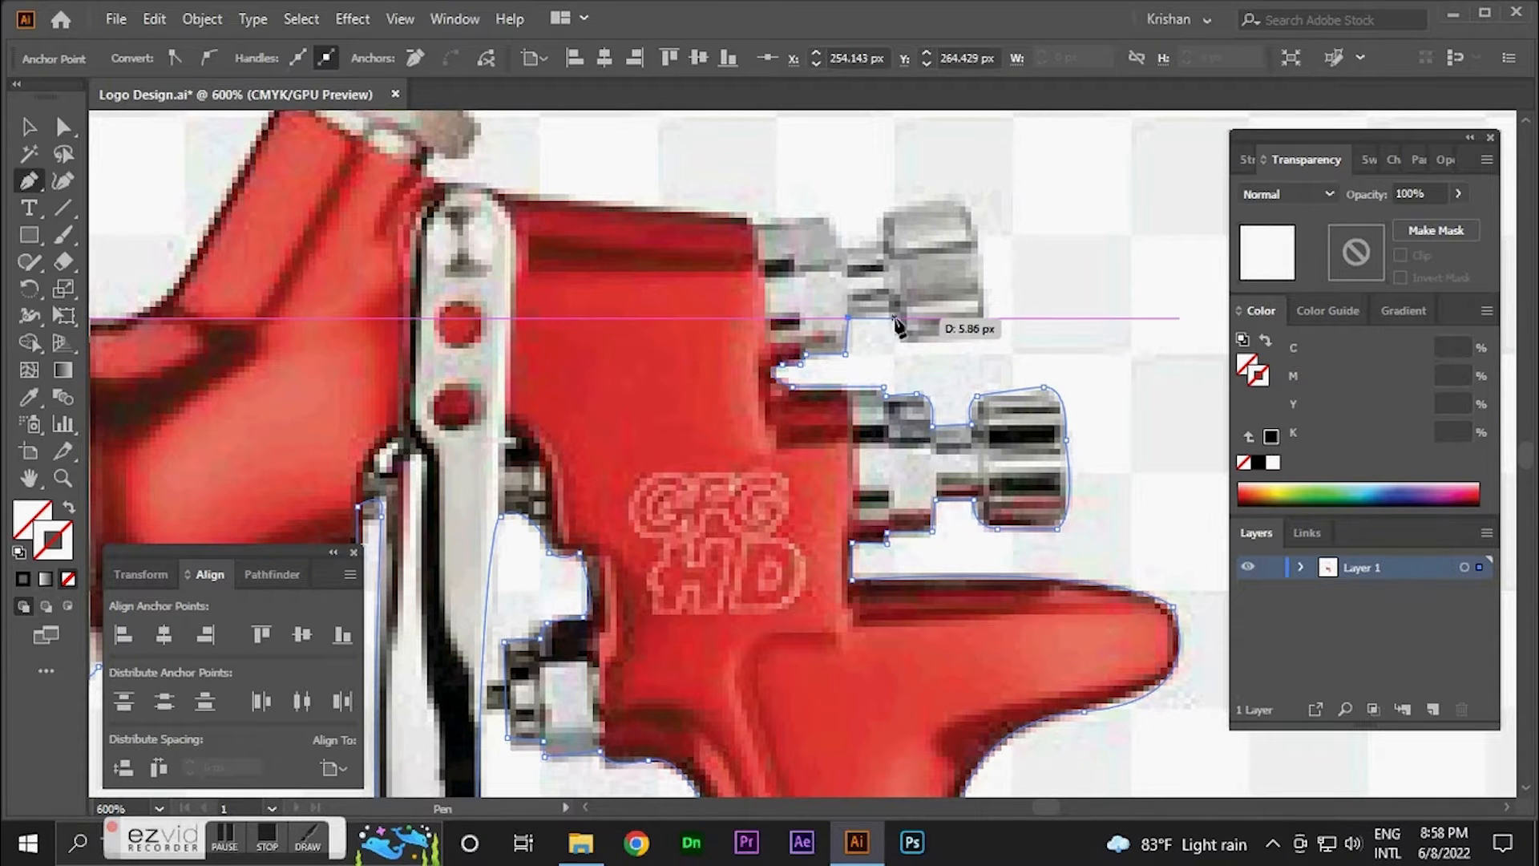
drag(896, 322, 929, 170)
click(963, 196)
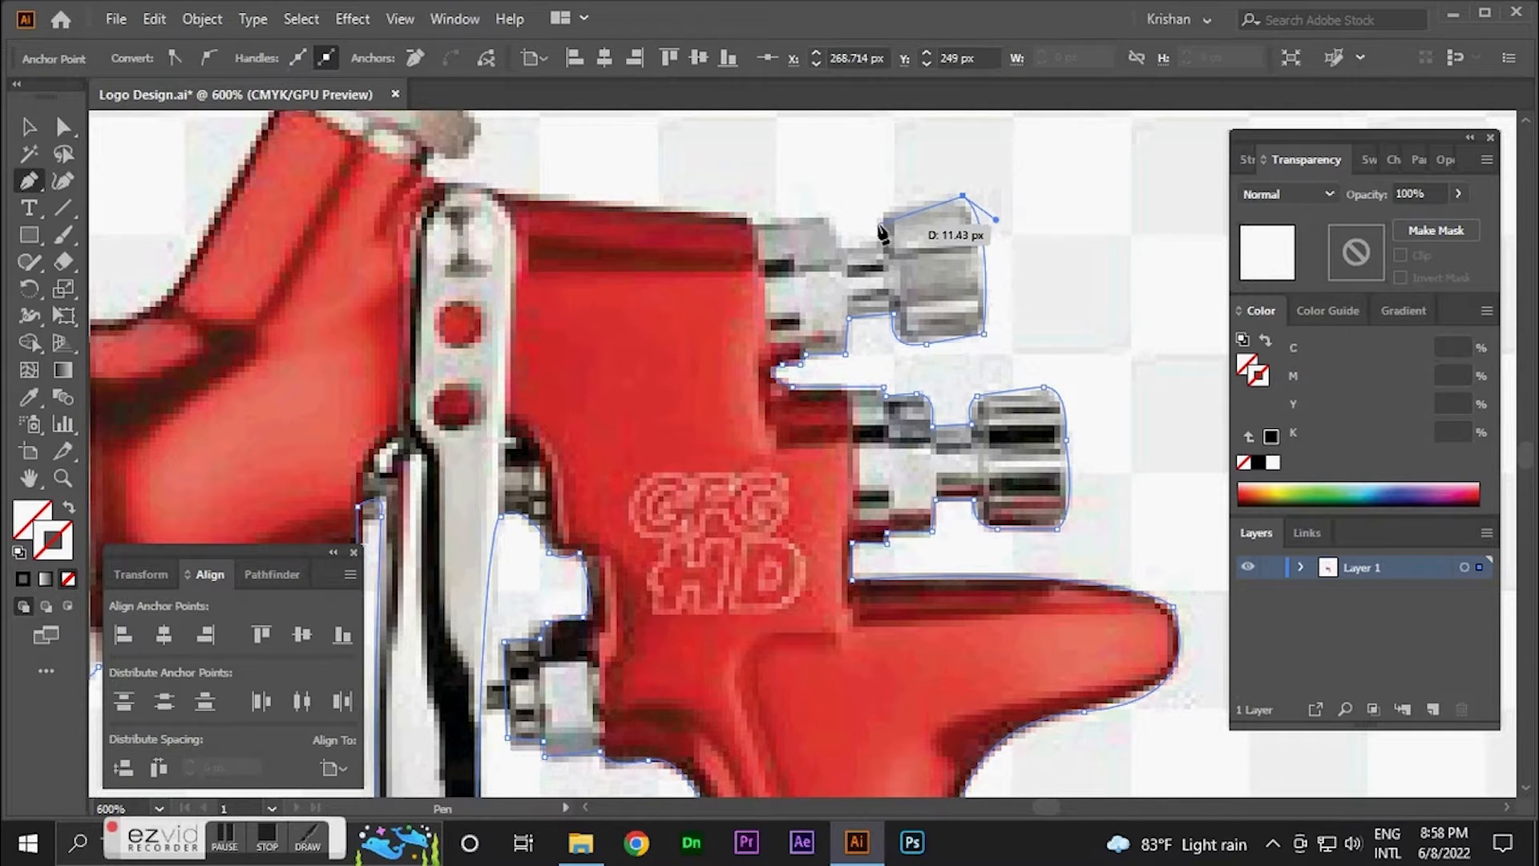
- Trace the upper edge of the upper knob and its fitting back to the top rear corner of the red body
drag(877, 223, 751, 231)
click(877, 223)
click(832, 230)
click(751, 222)
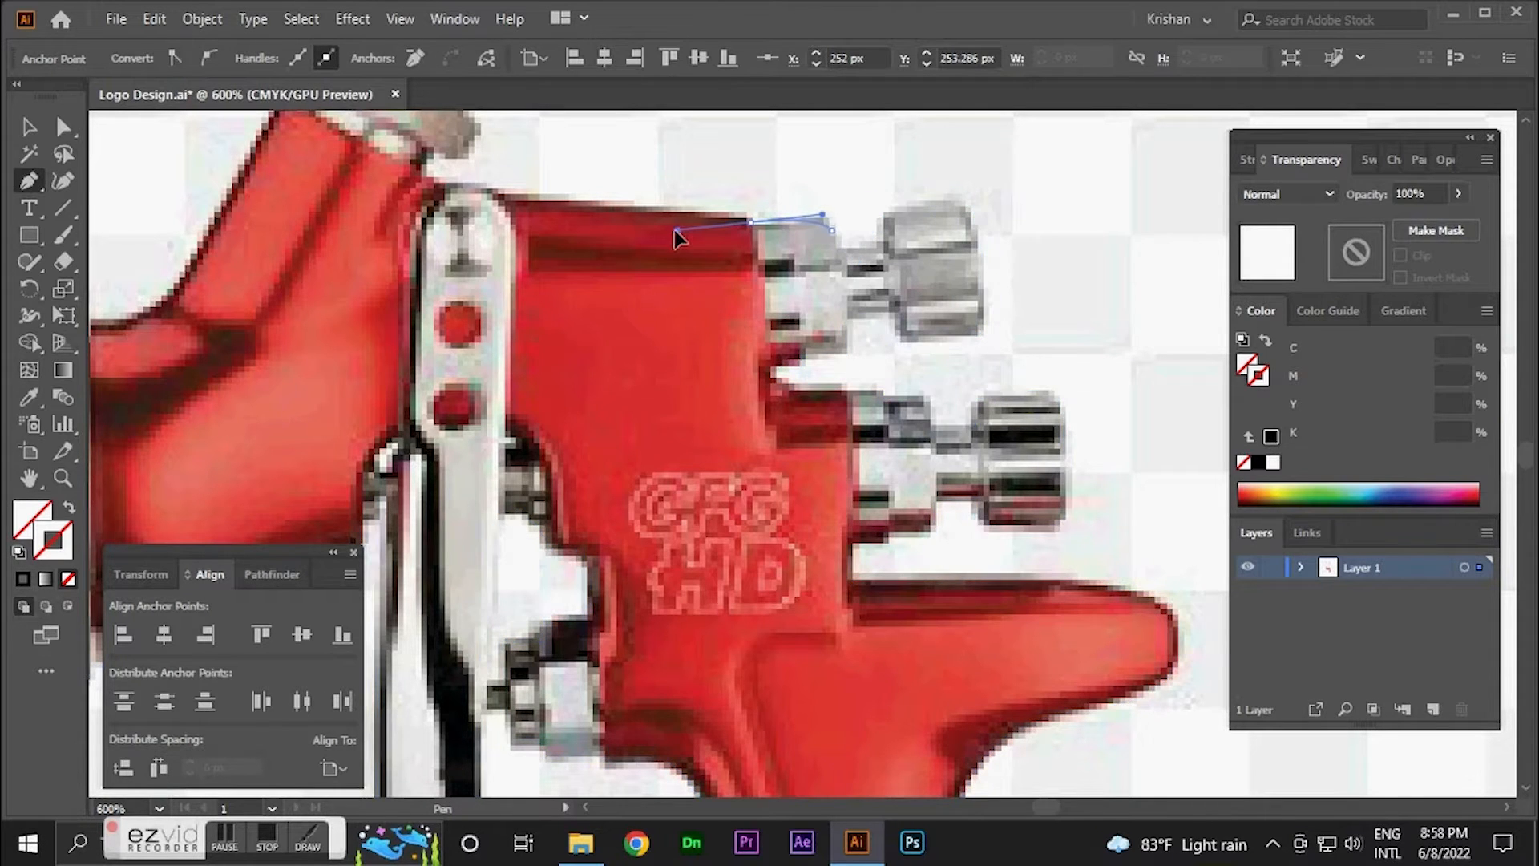
drag(656, 233, 652, 232)
drag(739, 199, 1051, 395)
click(1063, 418)
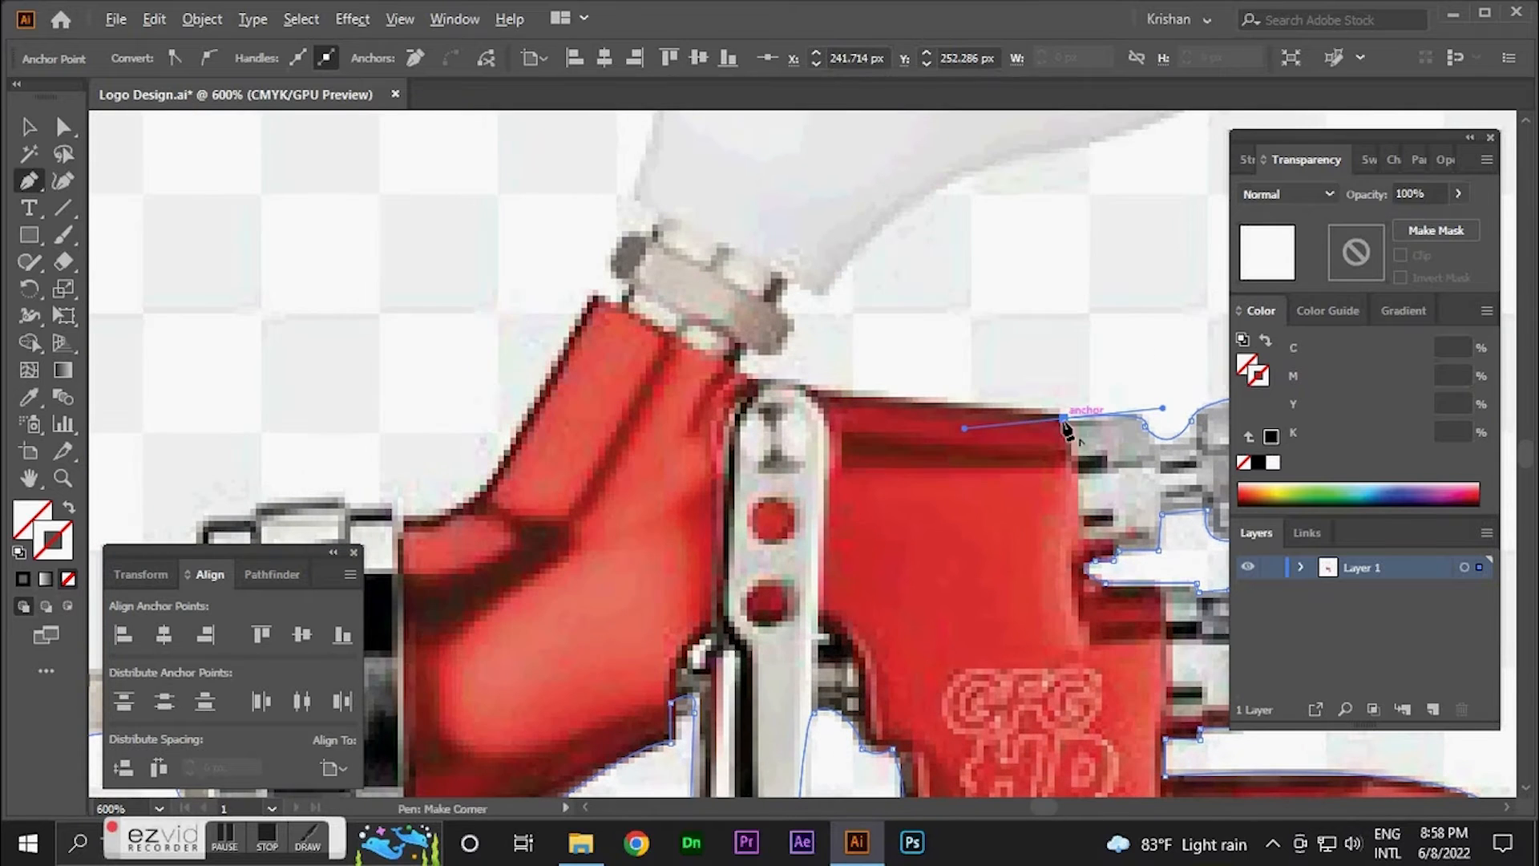
- Trace the top edge of the red body to the top of the trigger's pivot plate, ending in a corner point
click(914, 407)
click(797, 387)
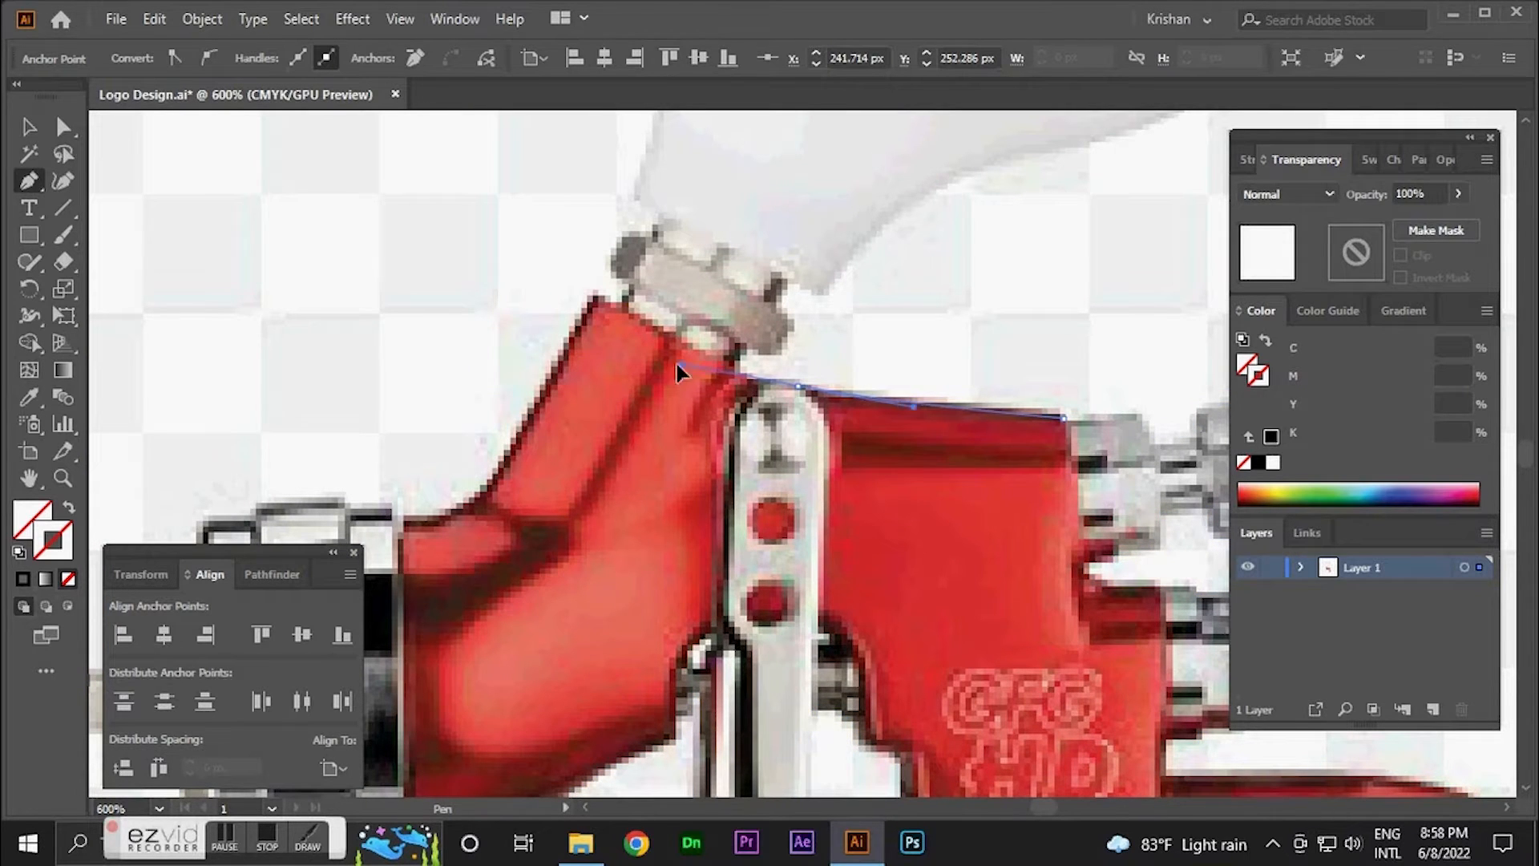
drag(608, 364, 594, 366)
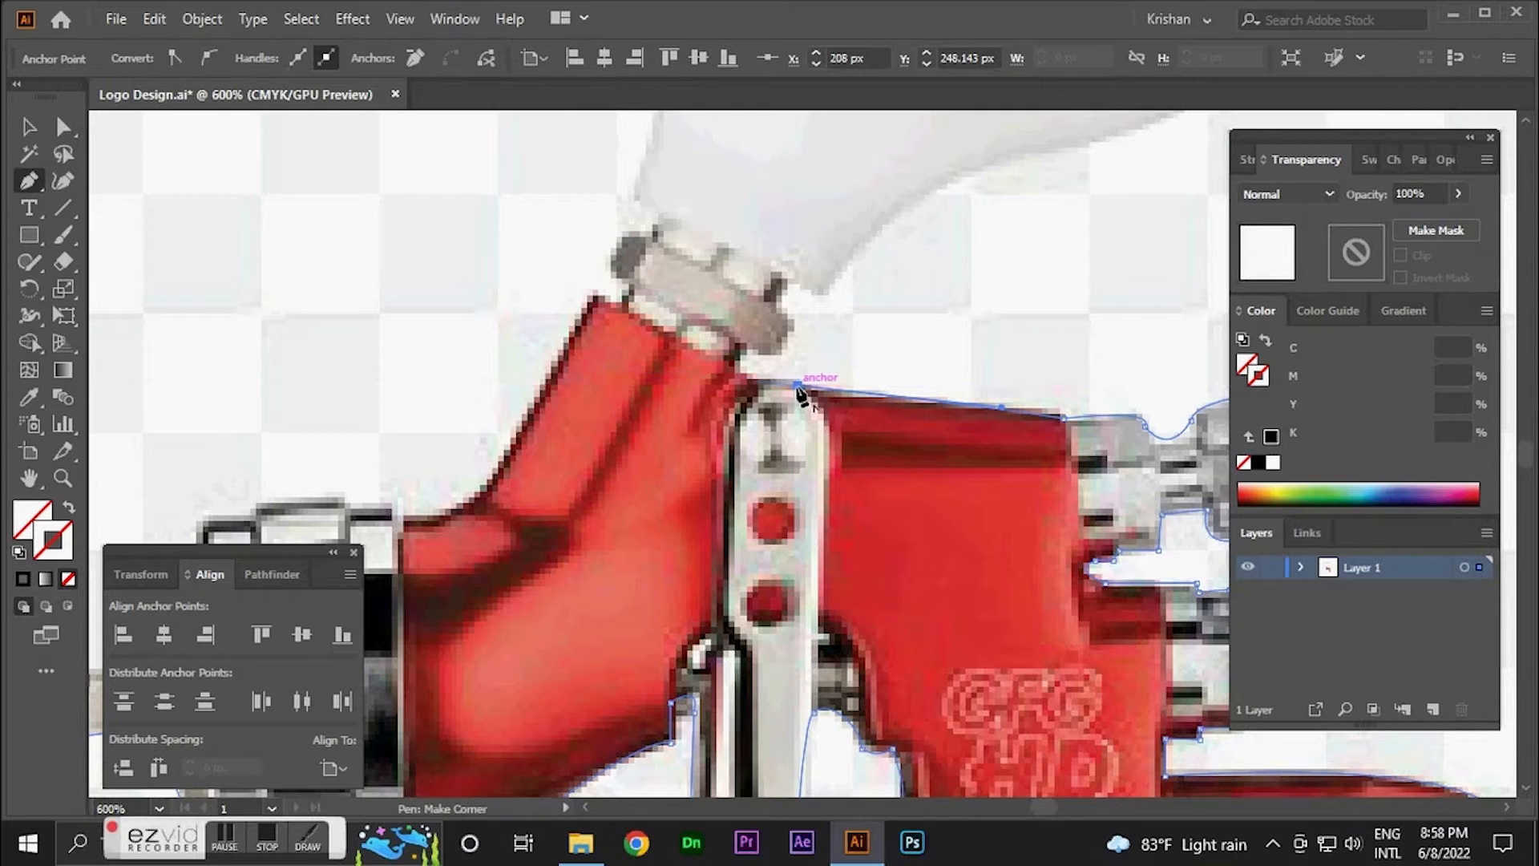
click(799, 386)
- Continue the path around the rear end of the metal collar under the cup and onto the cup's base
drag(739, 364, 792, 361)
drag(773, 299, 752, 288)
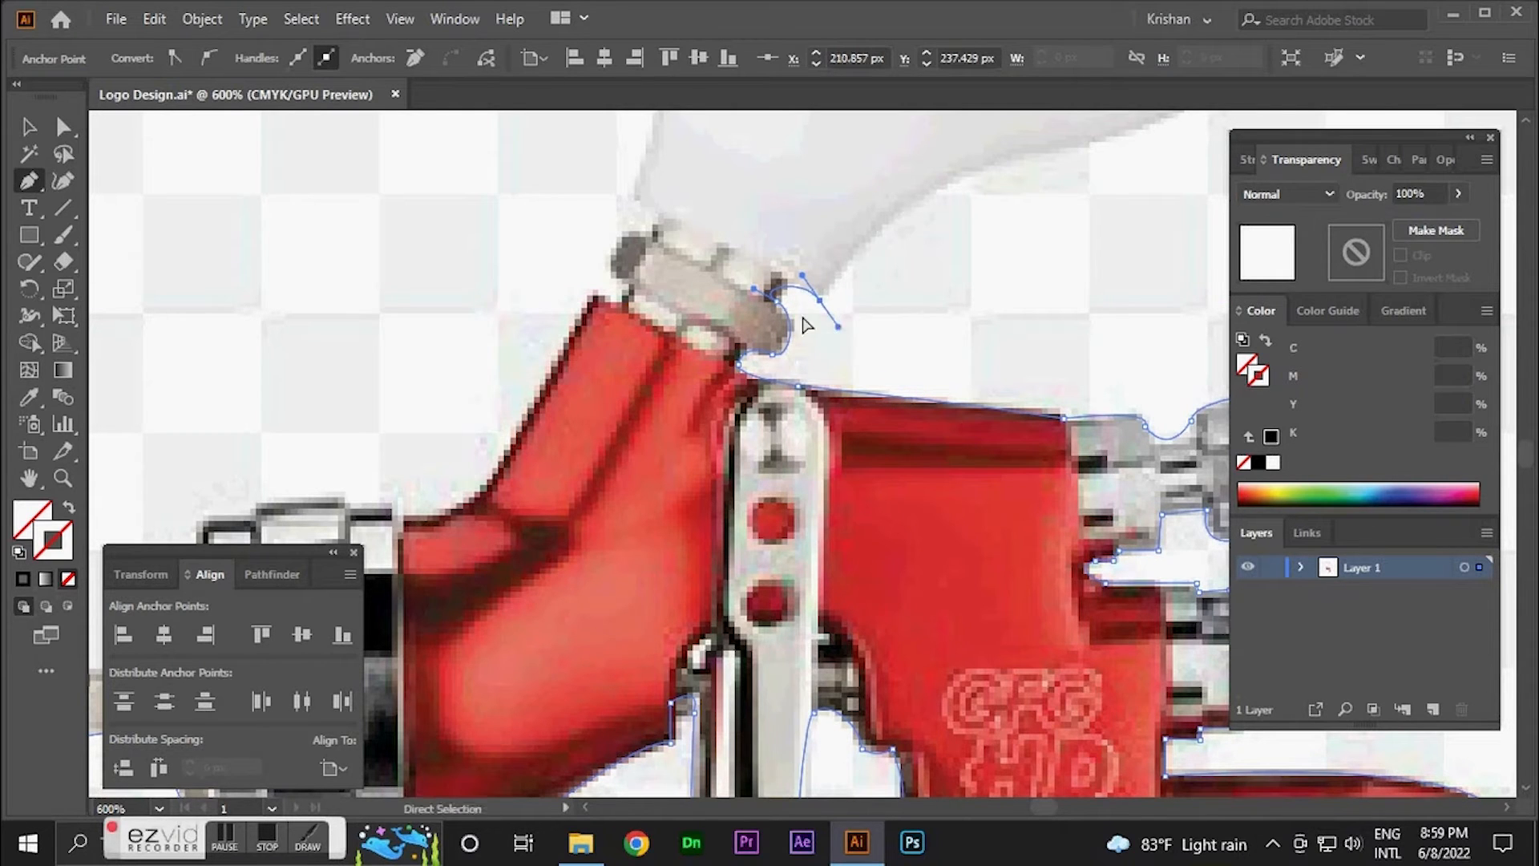
drag(777, 302, 744, 409)
click(804, 289)
- Trace the curved rear side of the paint cup from its narrow base up to its straight wall
key(space)
scroll(743, 409, down, 1)
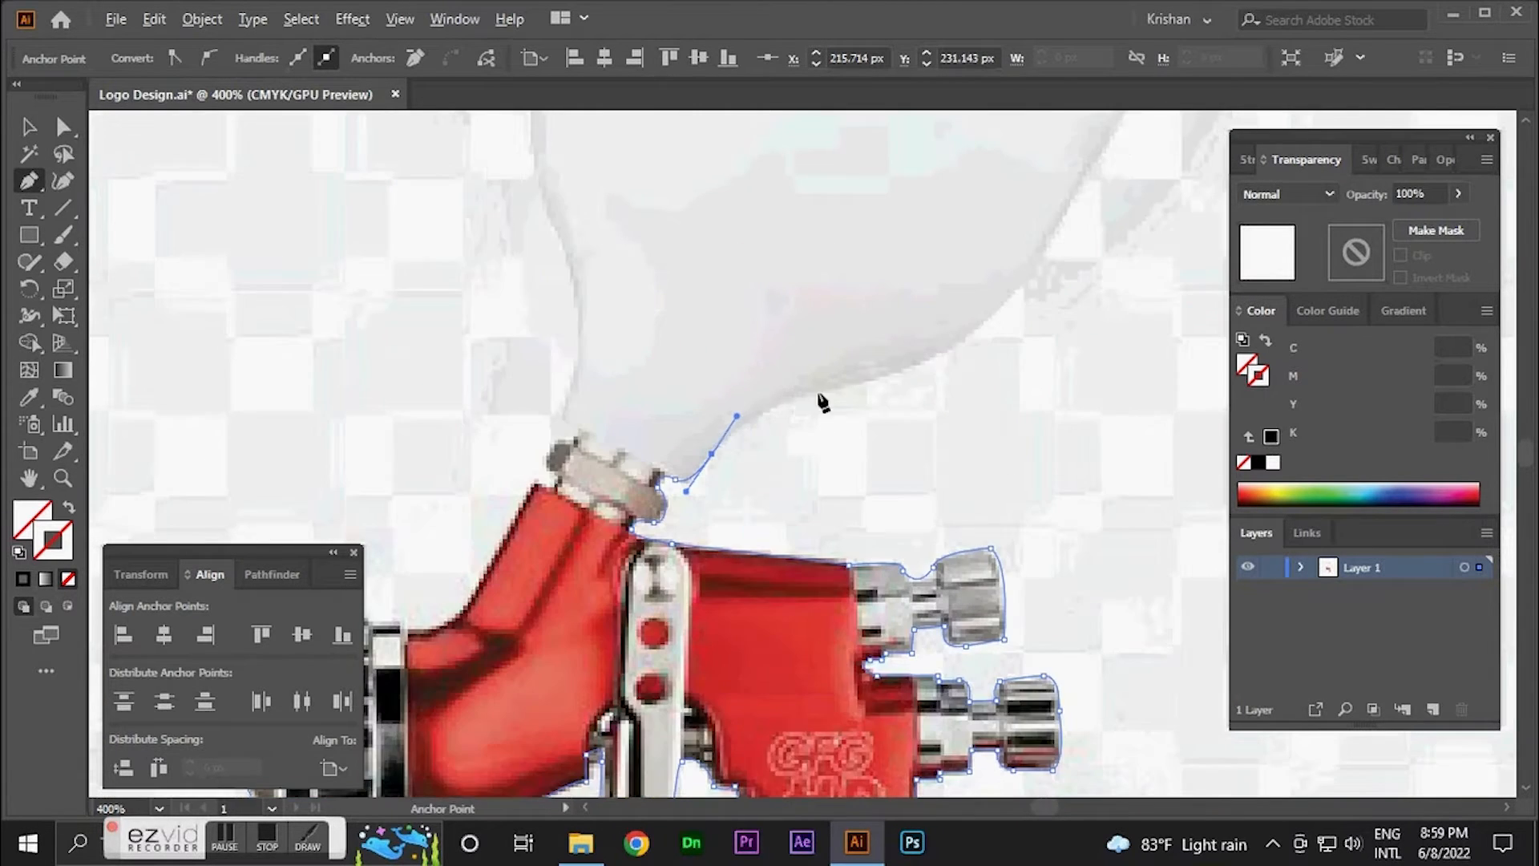
drag(872, 378, 942, 372)
scroll(942, 372, down, 1)
key(space)
drag(949, 313, 772, 502)
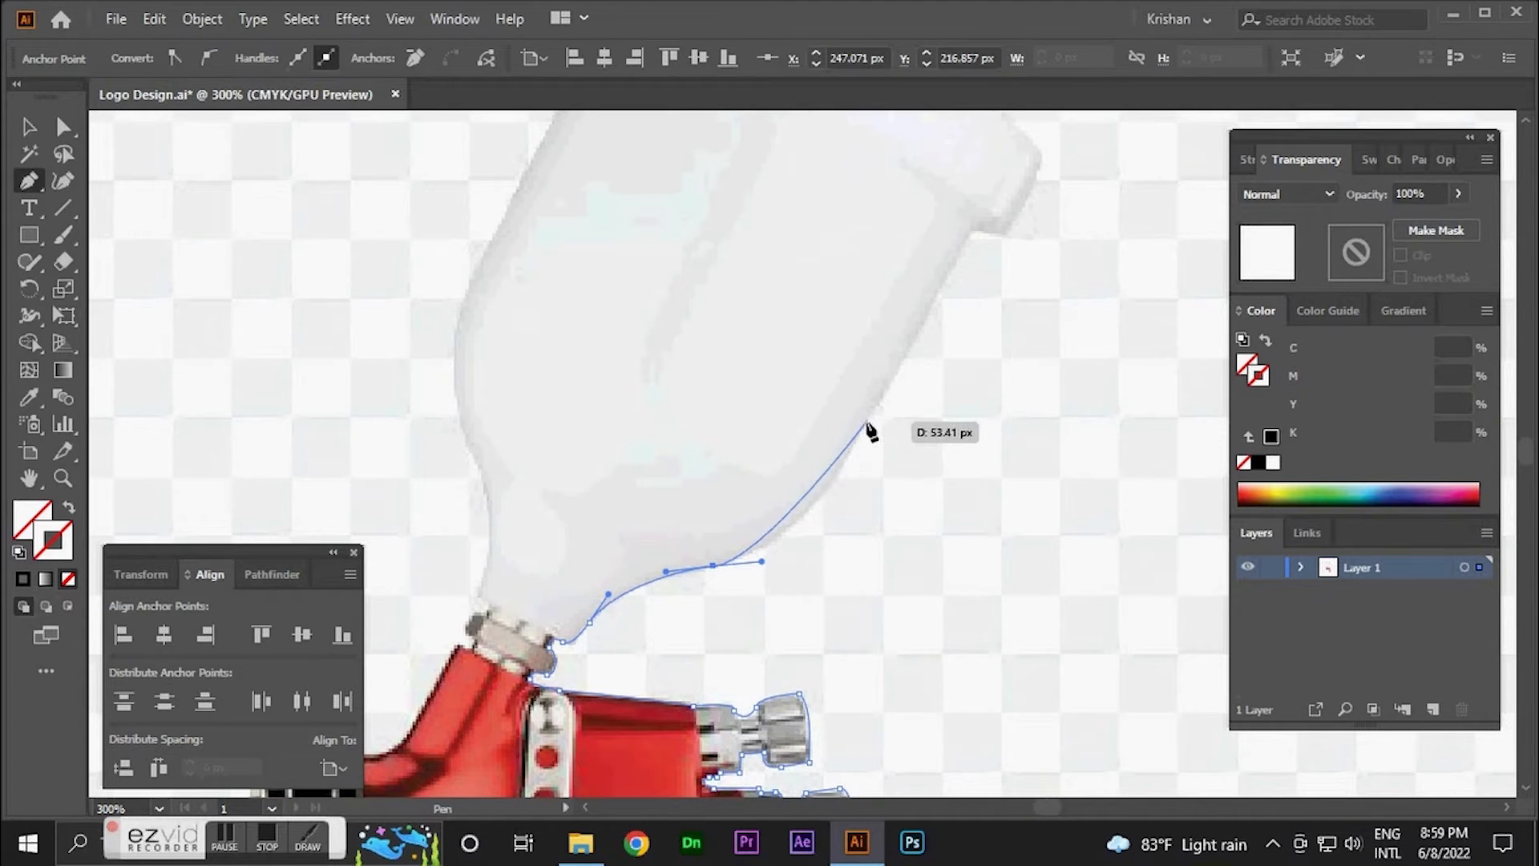
drag(867, 420, 746, 523)
key(space)
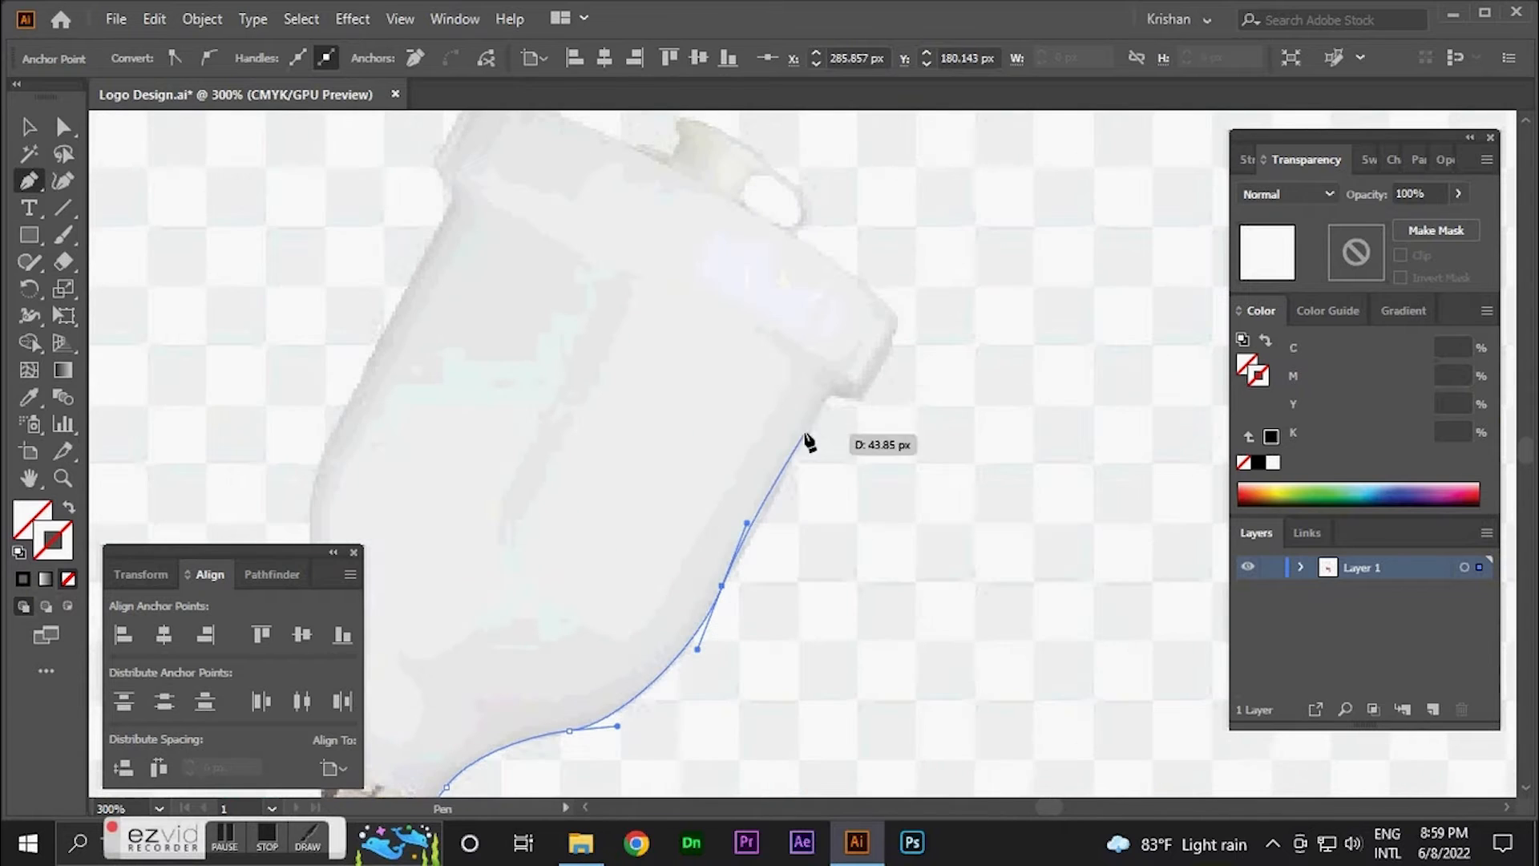
- Trace the cup's wall up to the lid and around the lid rim's lower and outer corners
click(826, 392)
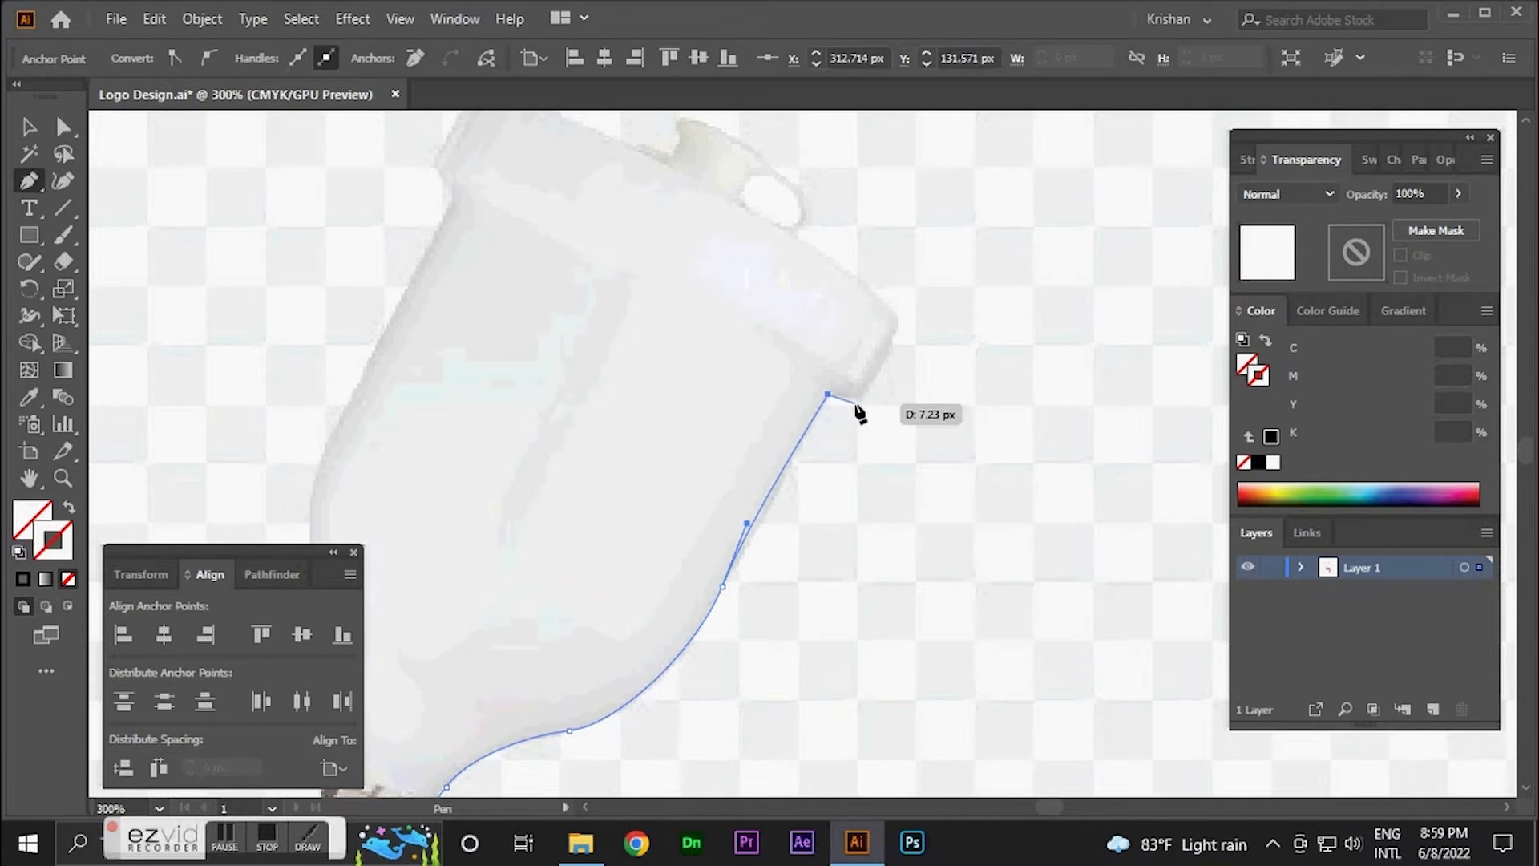
scroll(858, 393, up, 1)
drag(860, 390, 873, 375)
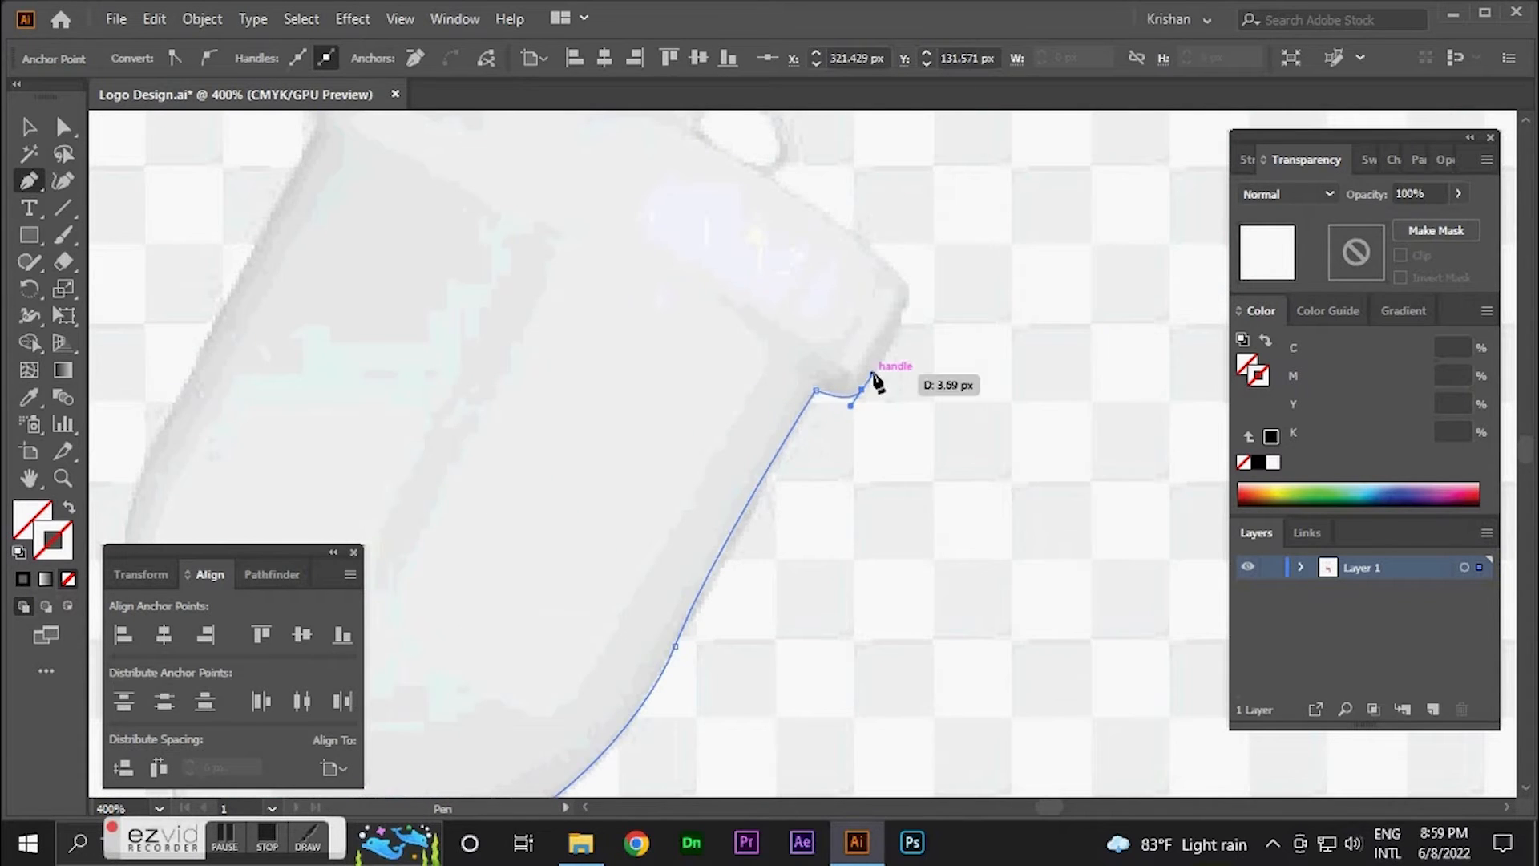
drag(909, 290, 908, 261)
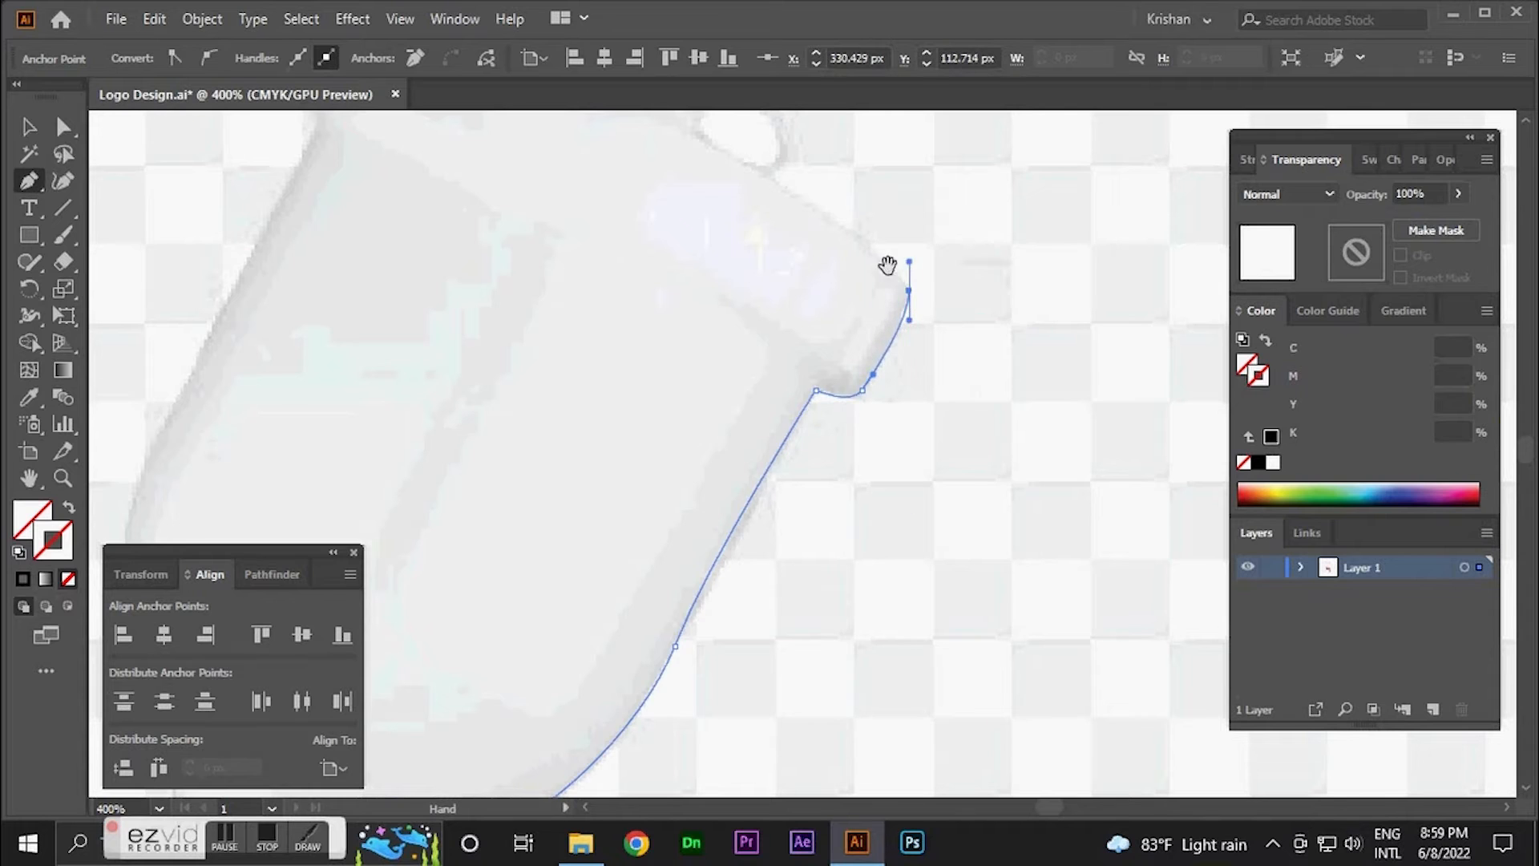
- Trace the lid's top edge from its rear corner and around the raised hanging tab, ending in a corner point at the tab's front
scroll(888, 264, up, 3)
click(769, 445)
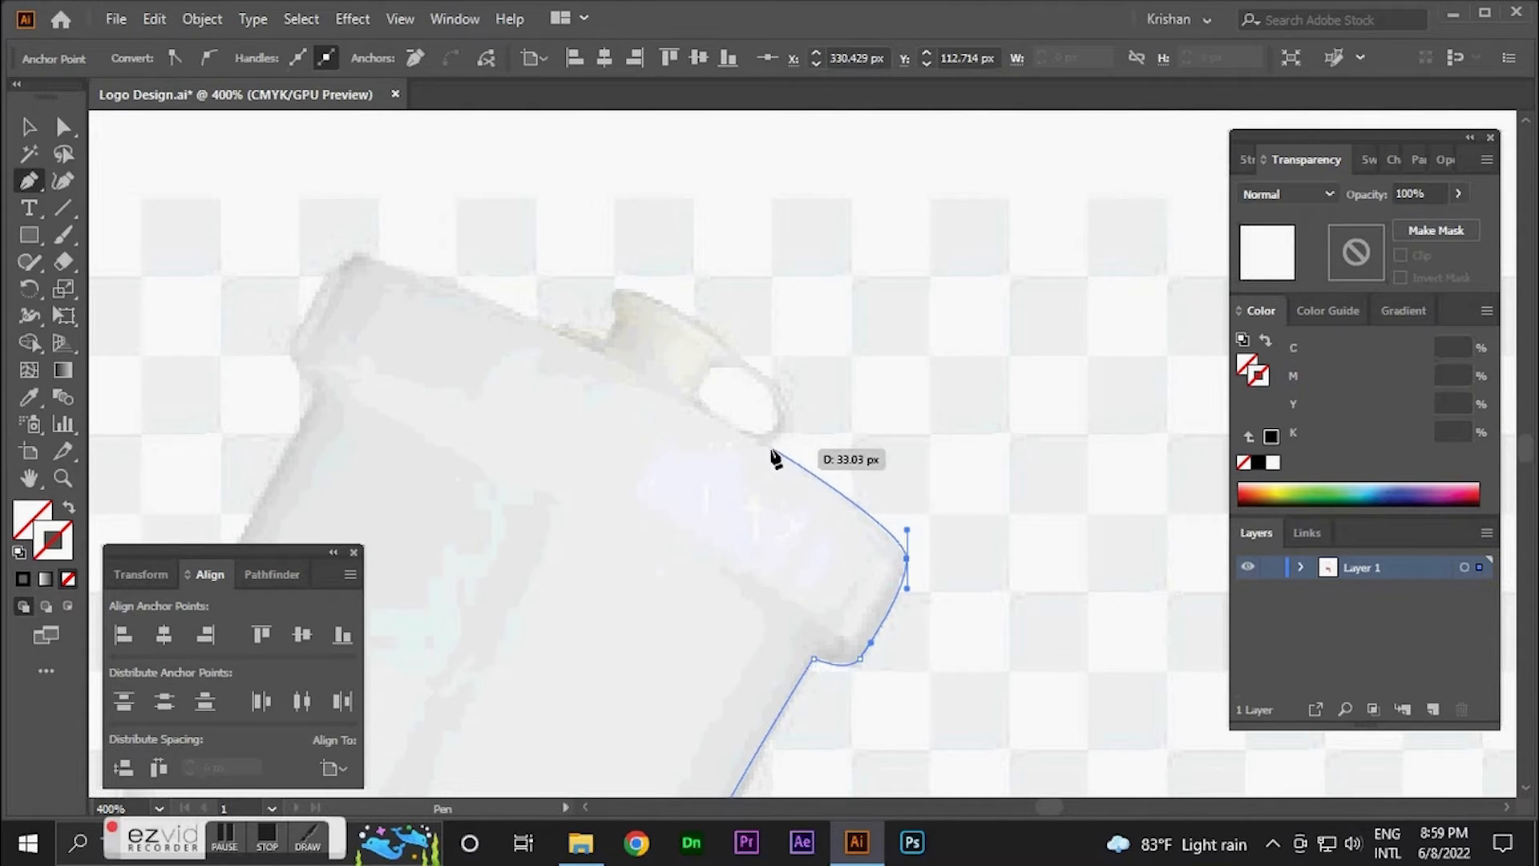
drag(769, 366, 711, 330)
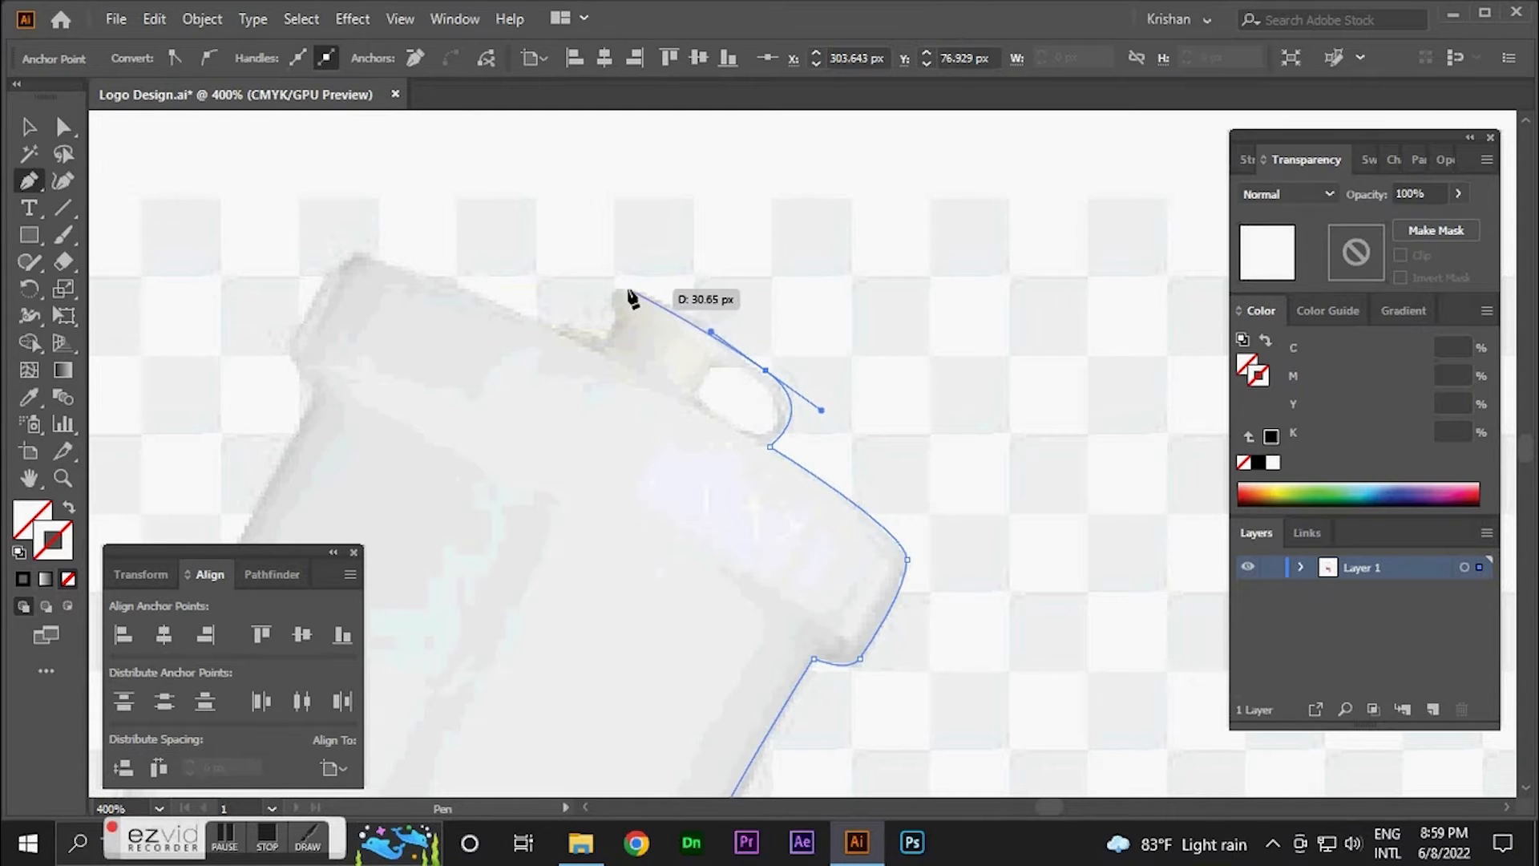
drag(613, 291, 631, 351)
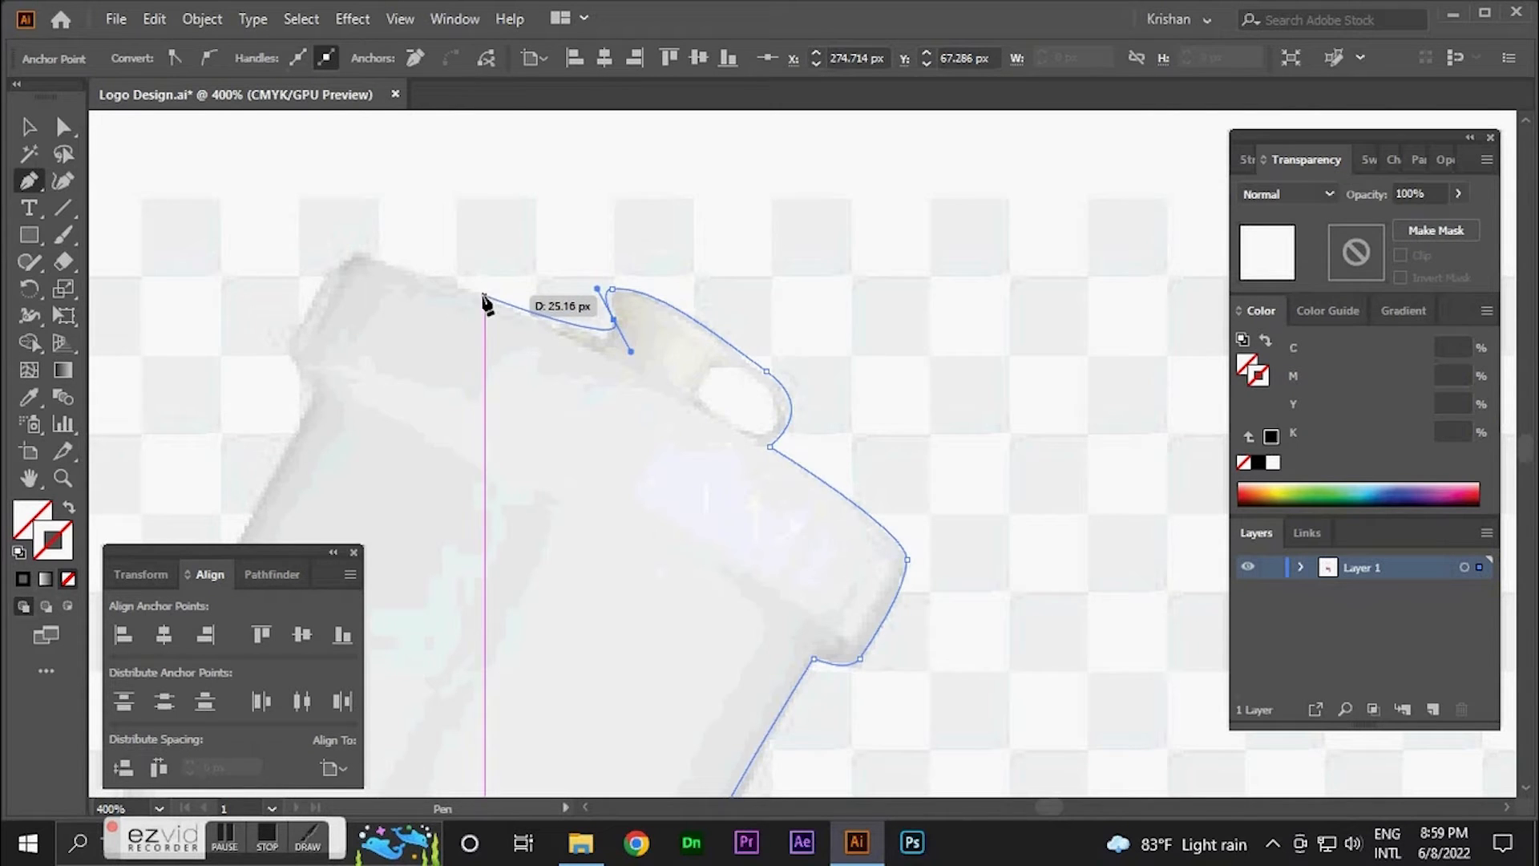
drag(485, 296, 426, 259)
key(ctrl+z)
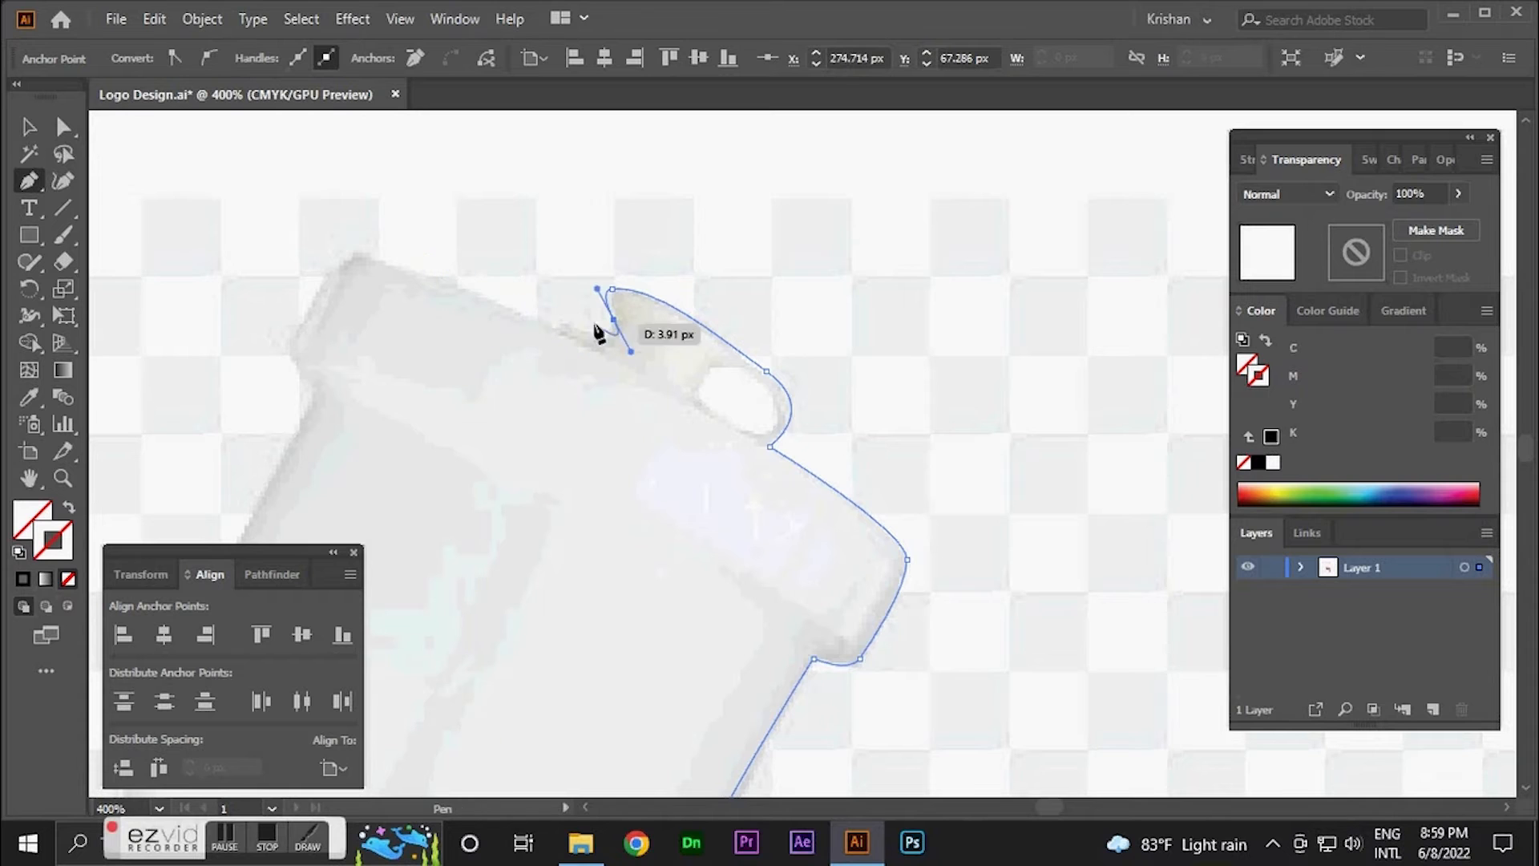
click(614, 320)
- Trace the rest of the lid's top edge and around its front corner to the cup wall, ending in a corner point
drag(551, 328, 877, 468)
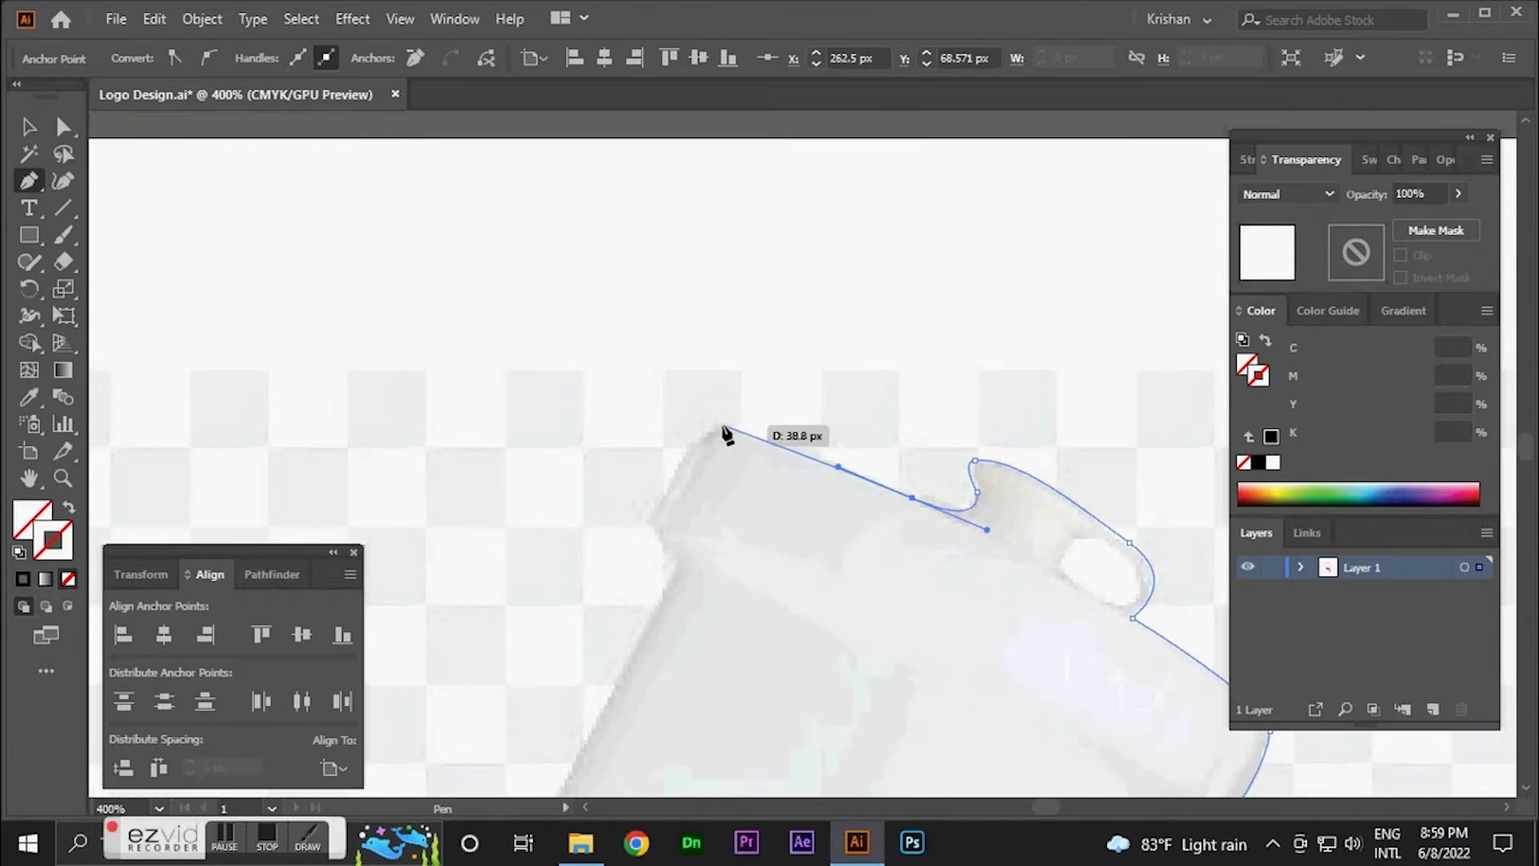
drag(710, 430, 682, 436)
drag(671, 562, 859, 226)
scroll(712, 598, down, 1)
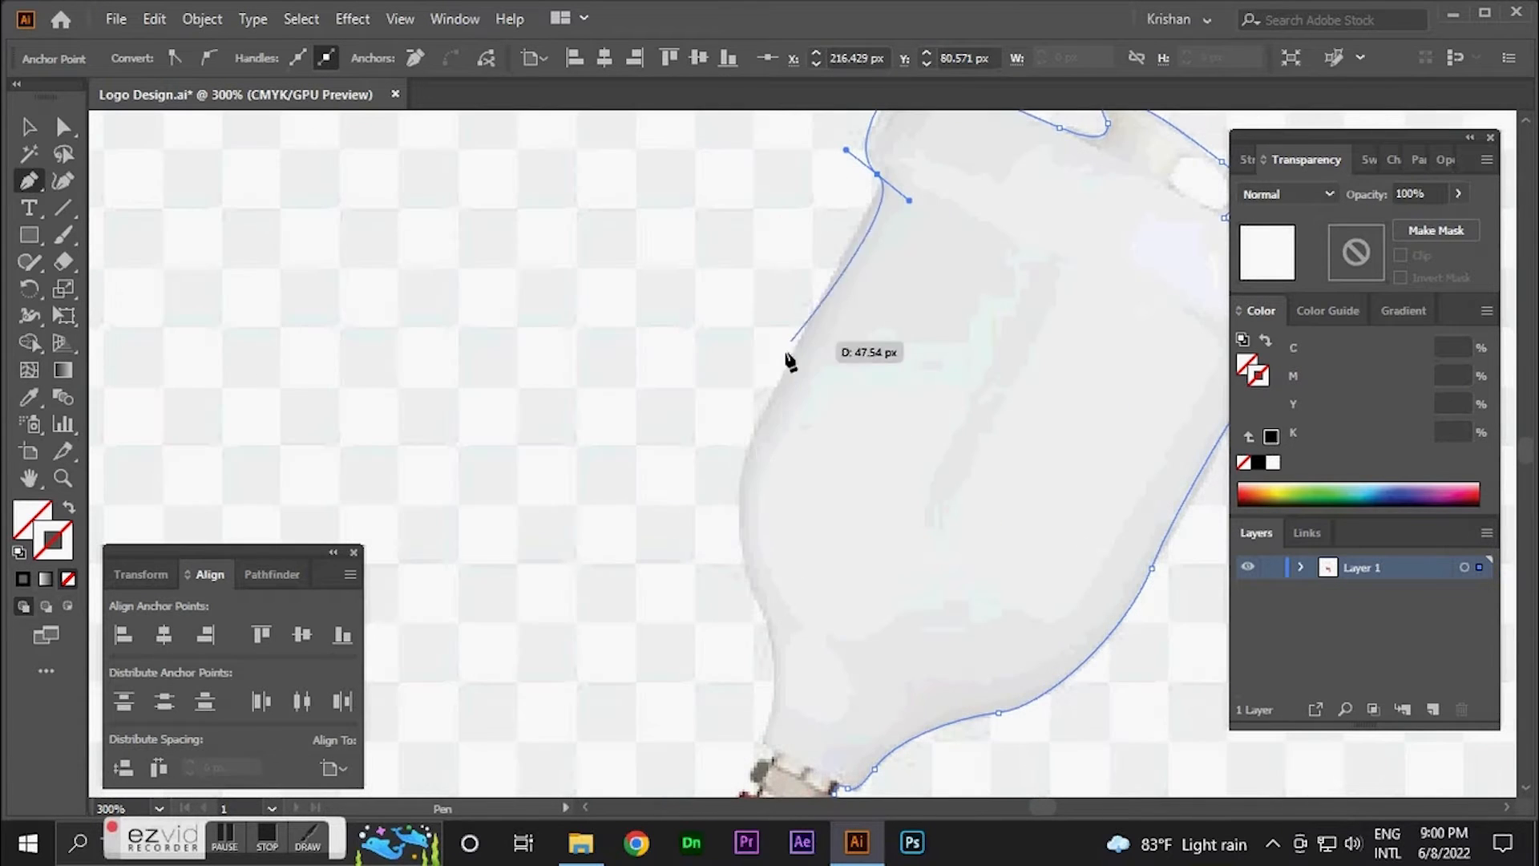
click(878, 174)
- Trace the curved front side of the paint cup from below the lid down to its narrow base
drag(819, 305, 800, 319)
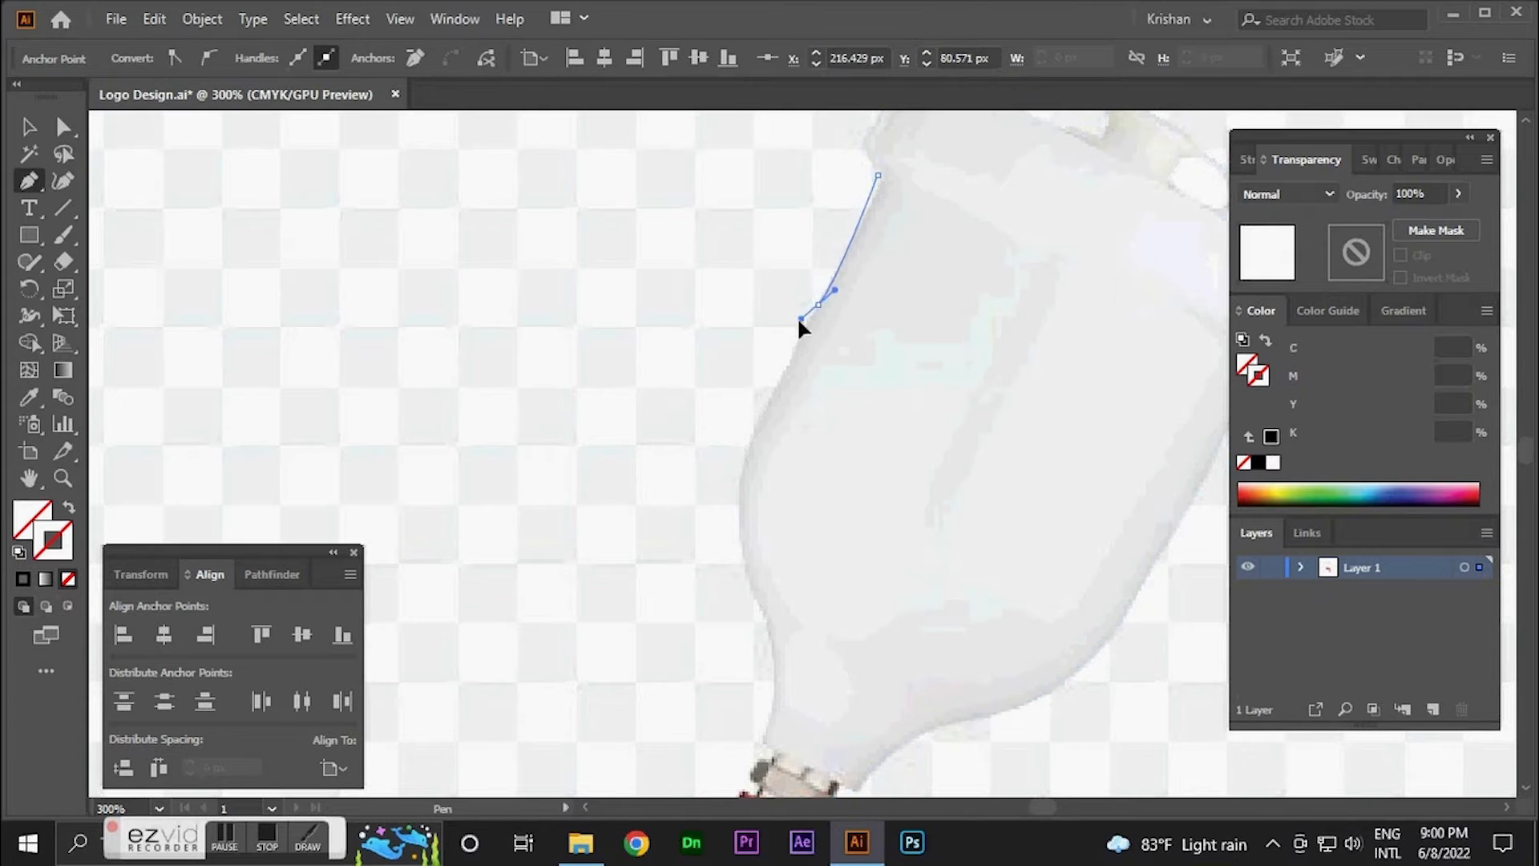
drag(759, 395, 756, 405)
click(818, 305)
drag(790, 476, 834, 262)
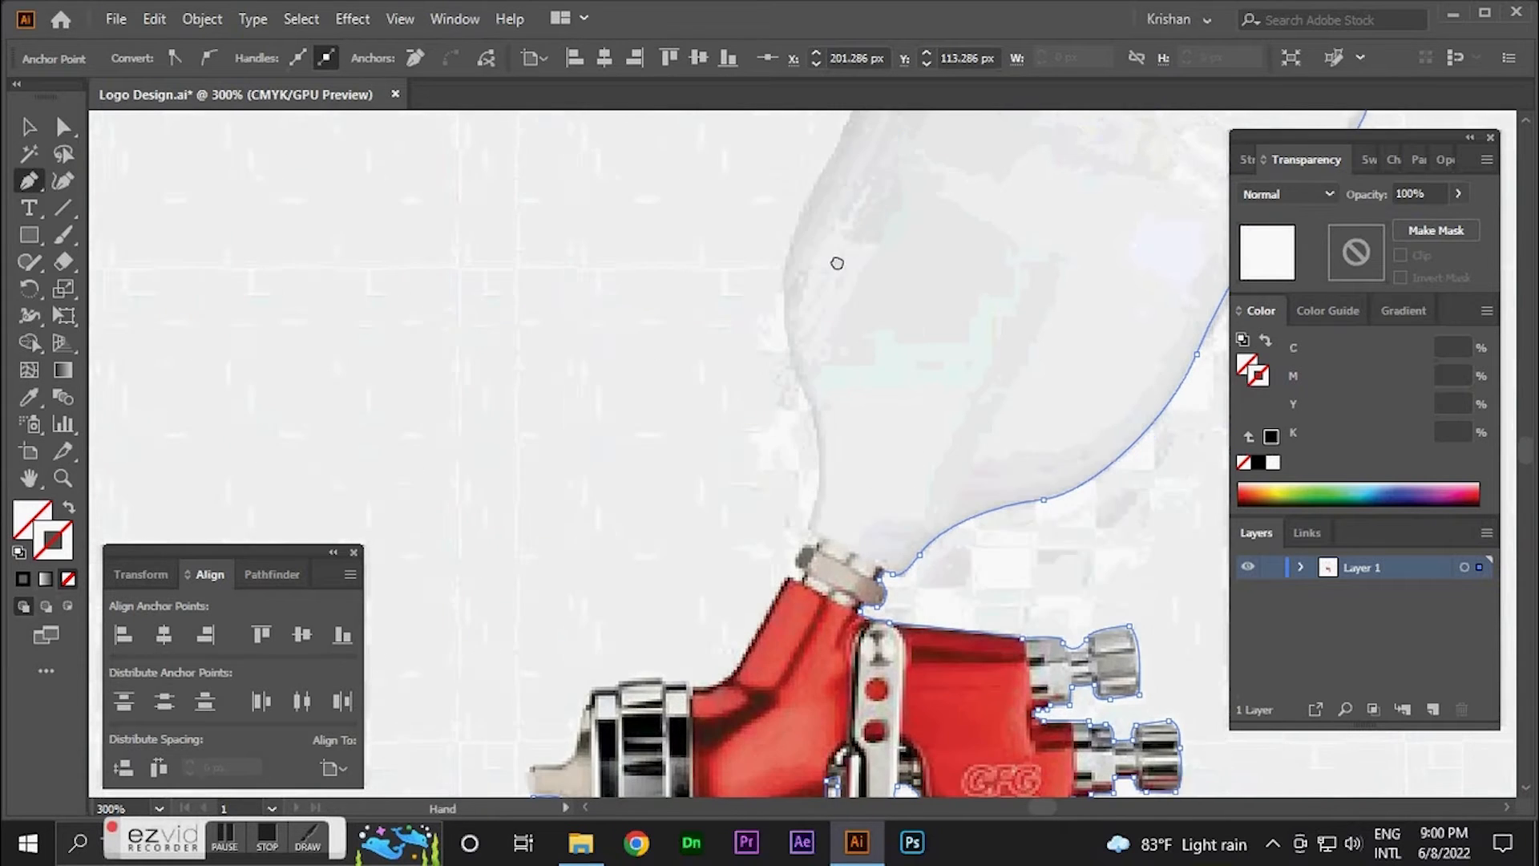
click(785, 344)
click(817, 436)
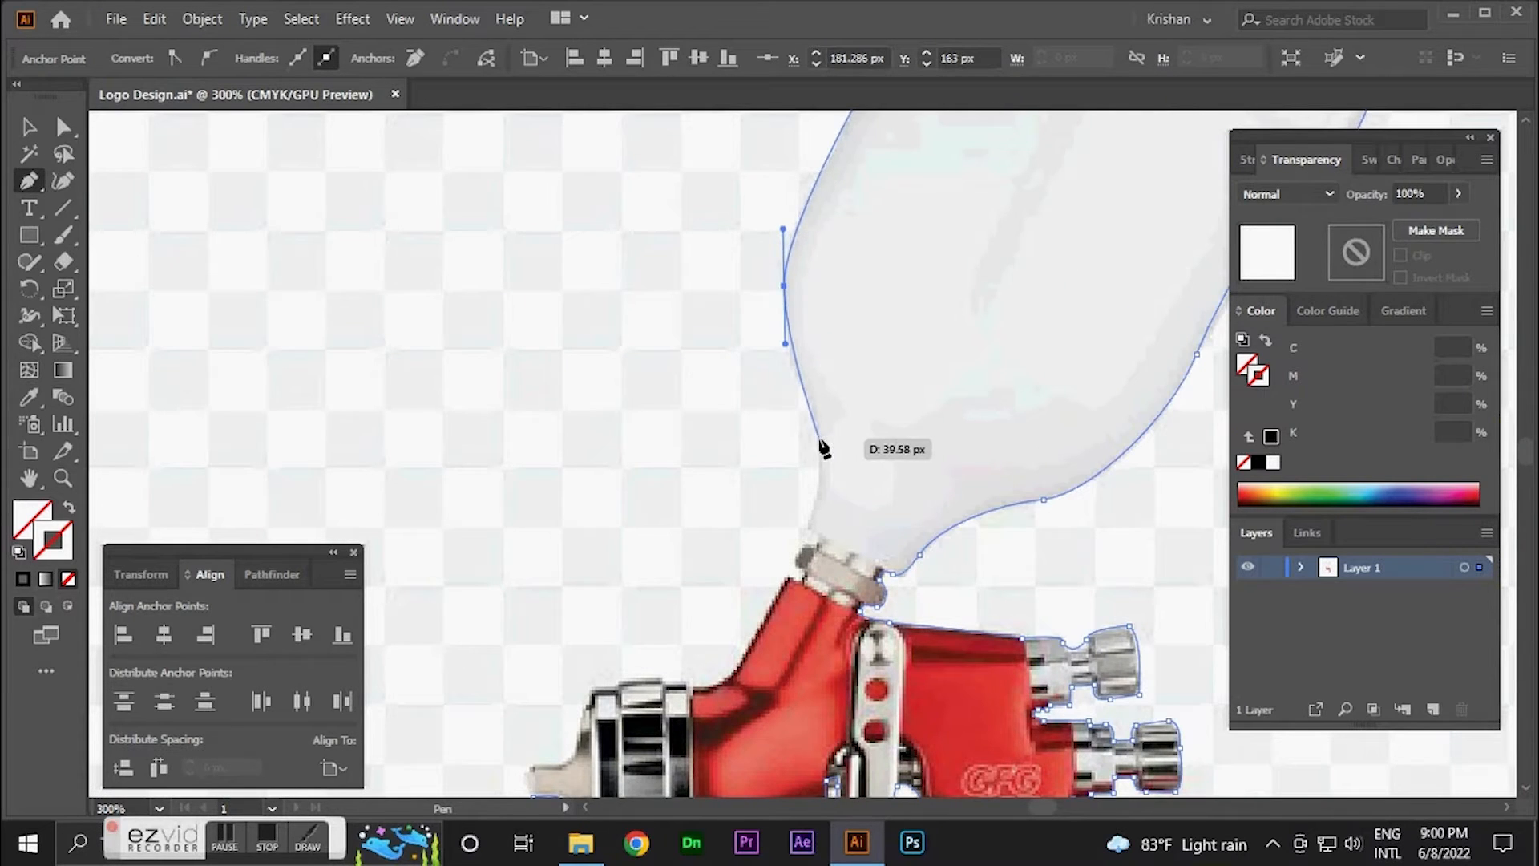
drag(806, 525, 851, 402)
scroll(851, 403, up, 2)
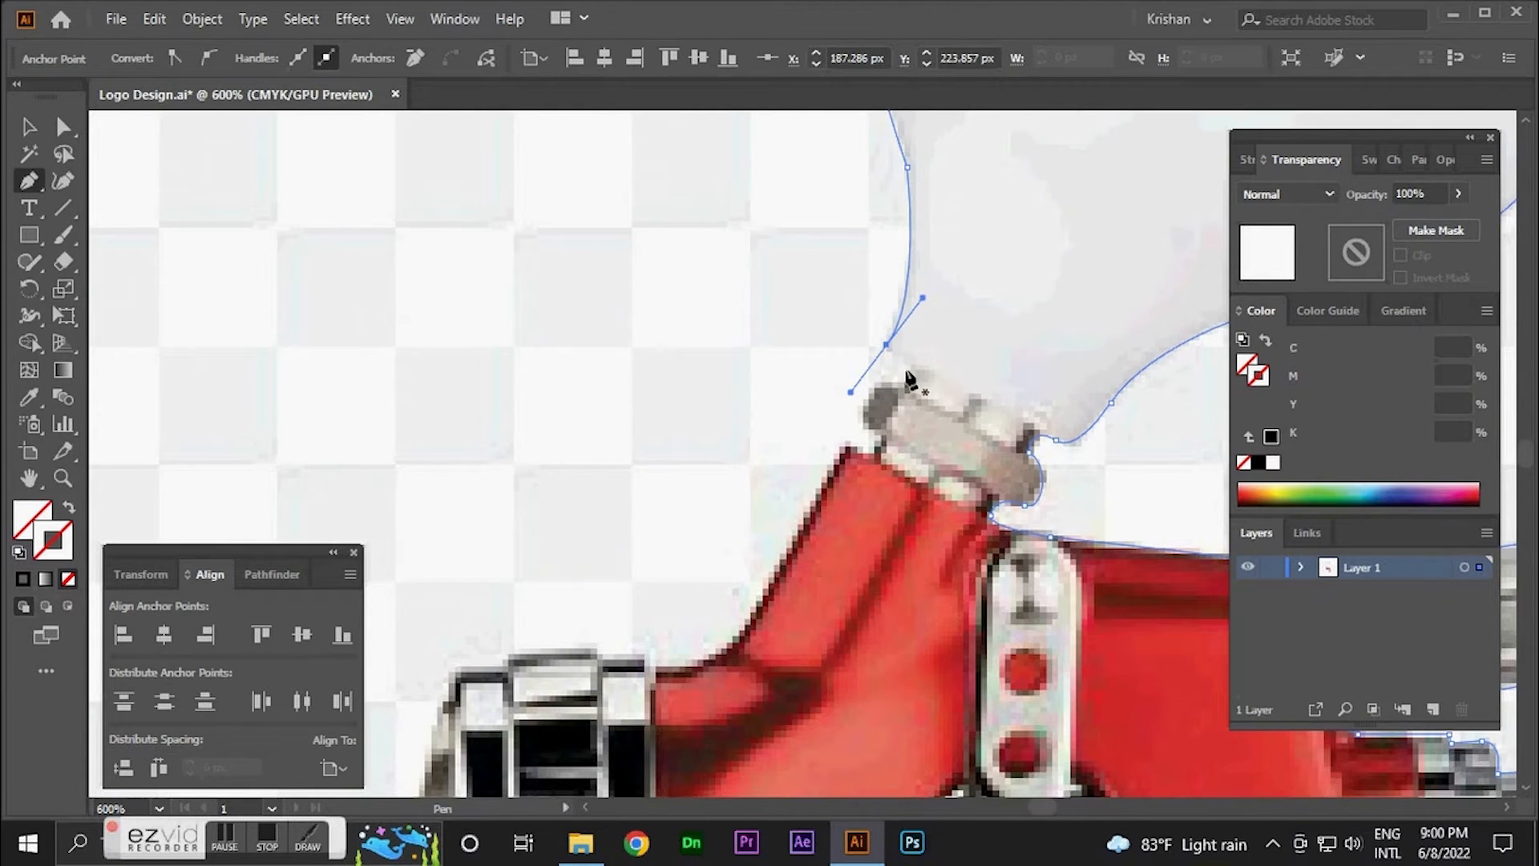
- Continue the path around the front end of the metal collar to the top corner of the red neck
drag(886, 346, 937, 376)
click(907, 370)
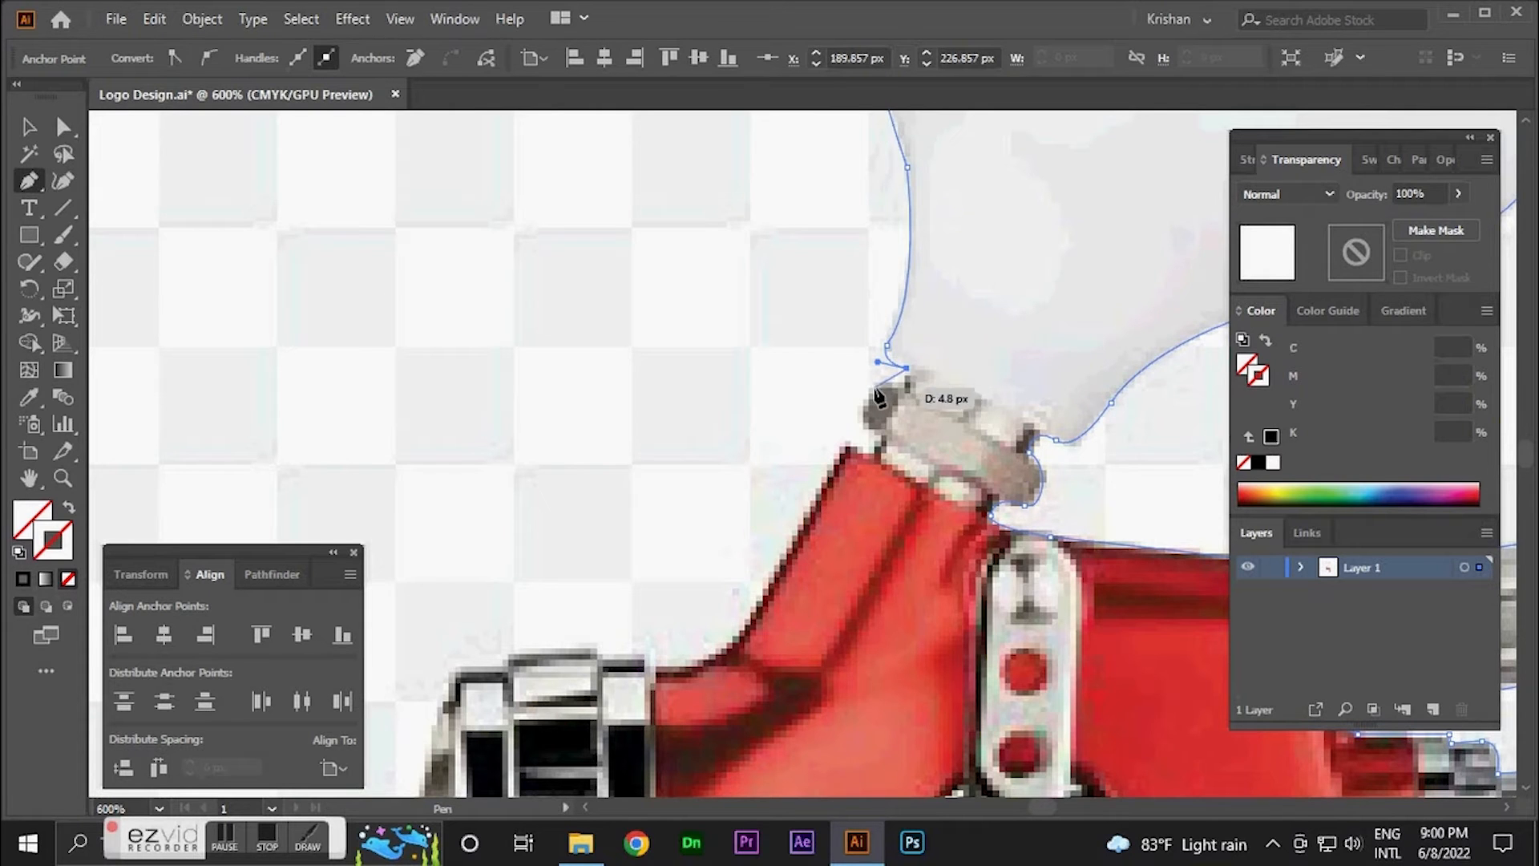
click(869, 387)
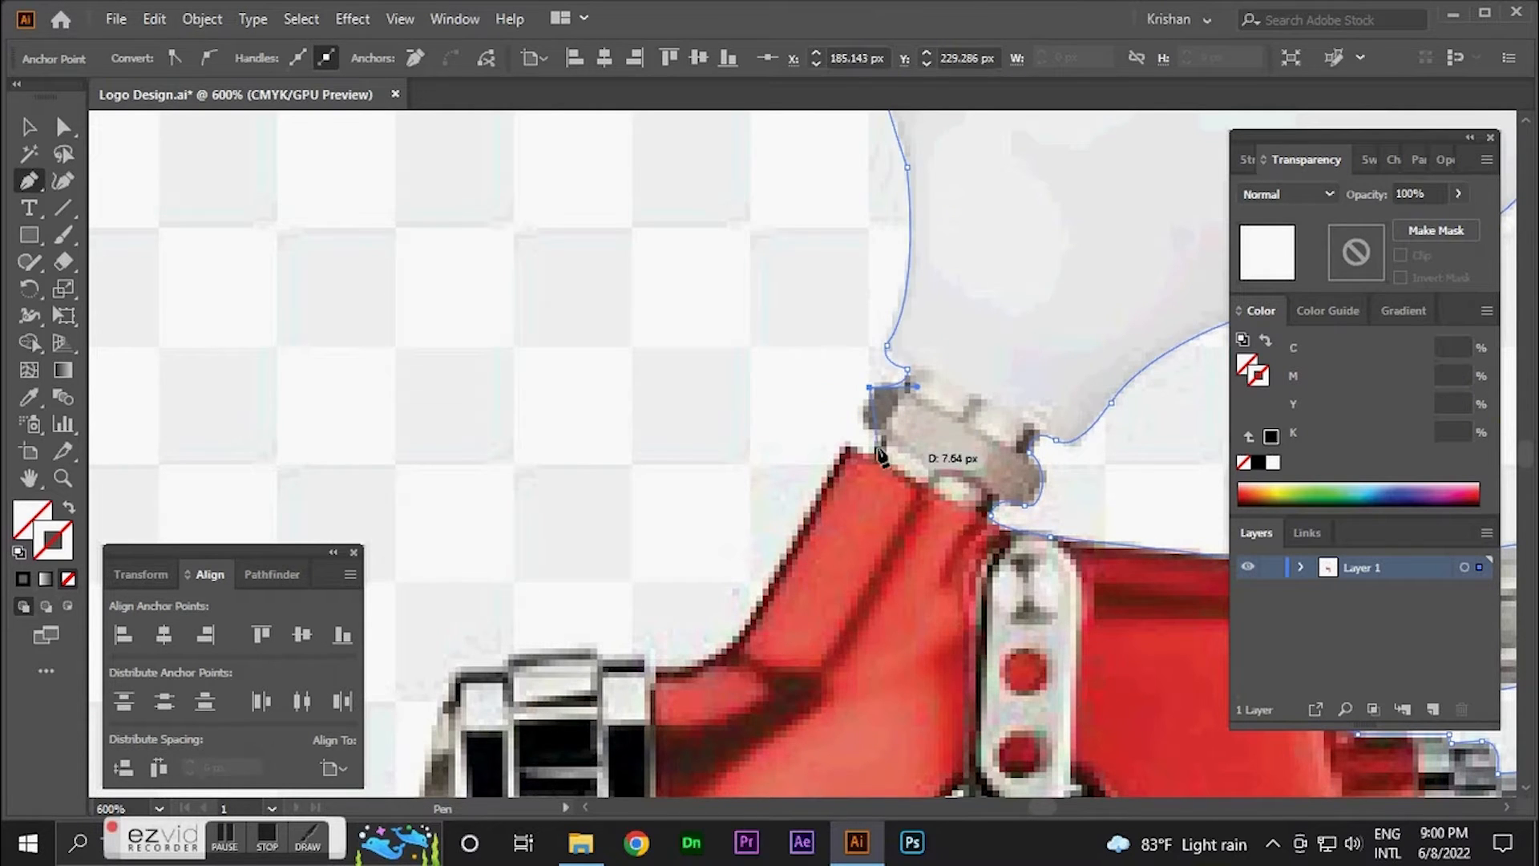
drag(879, 454, 813, 428)
click(882, 440)
click(847, 445)
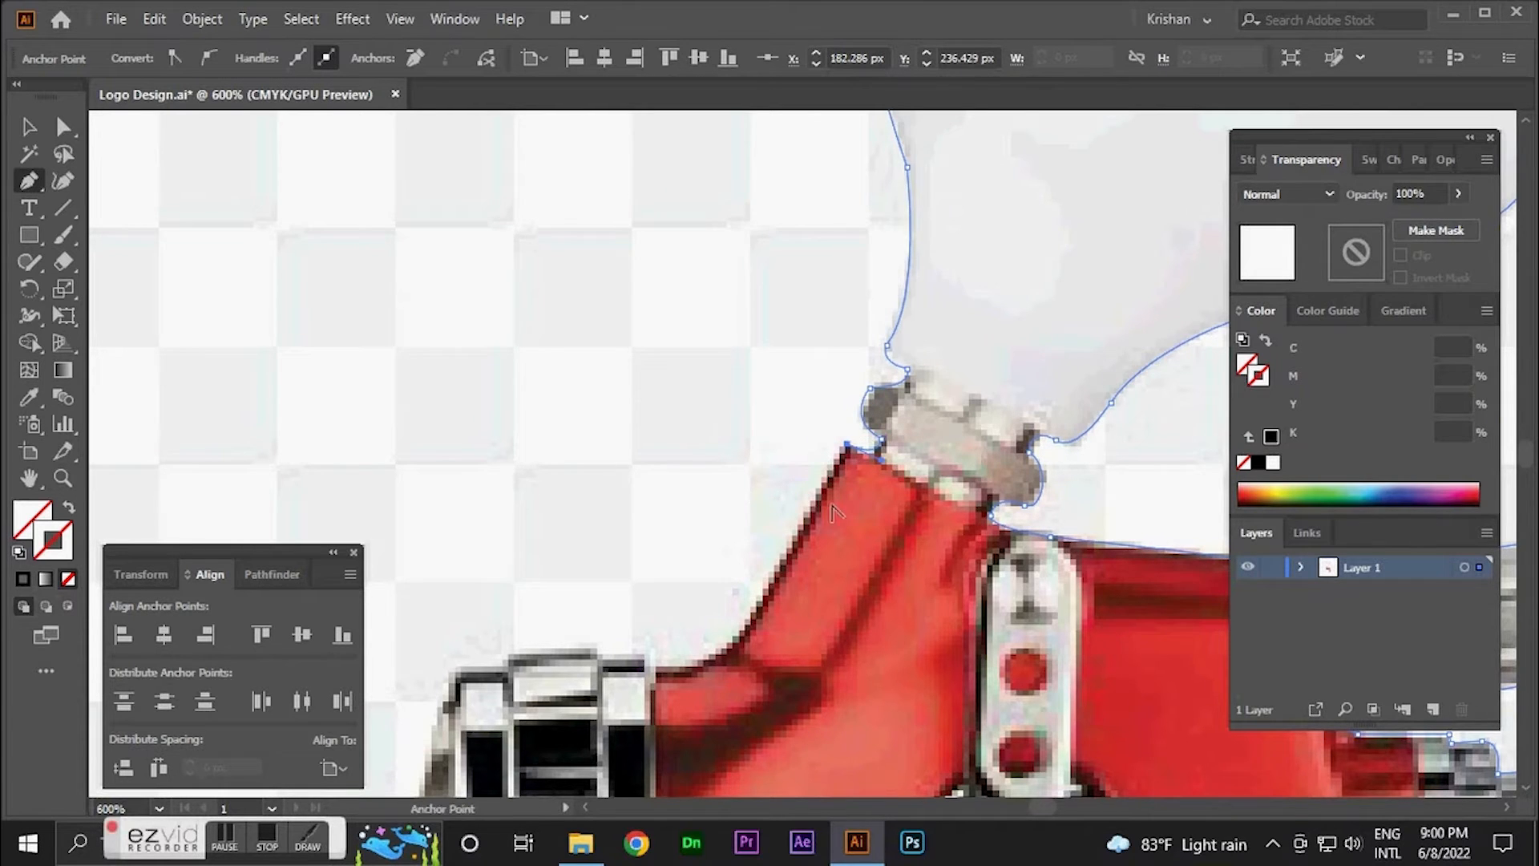
- Trace the front edge of the red neck down to the black and silver nozzle ring, ending in a corner point
drag(796, 544, 893, 330)
drag(854, 392, 833, 422)
drag(744, 452, 667, 438)
click(744, 453)
- Trace the stepped top edge of the black and silver nozzle ring to its front corner
click(741, 439)
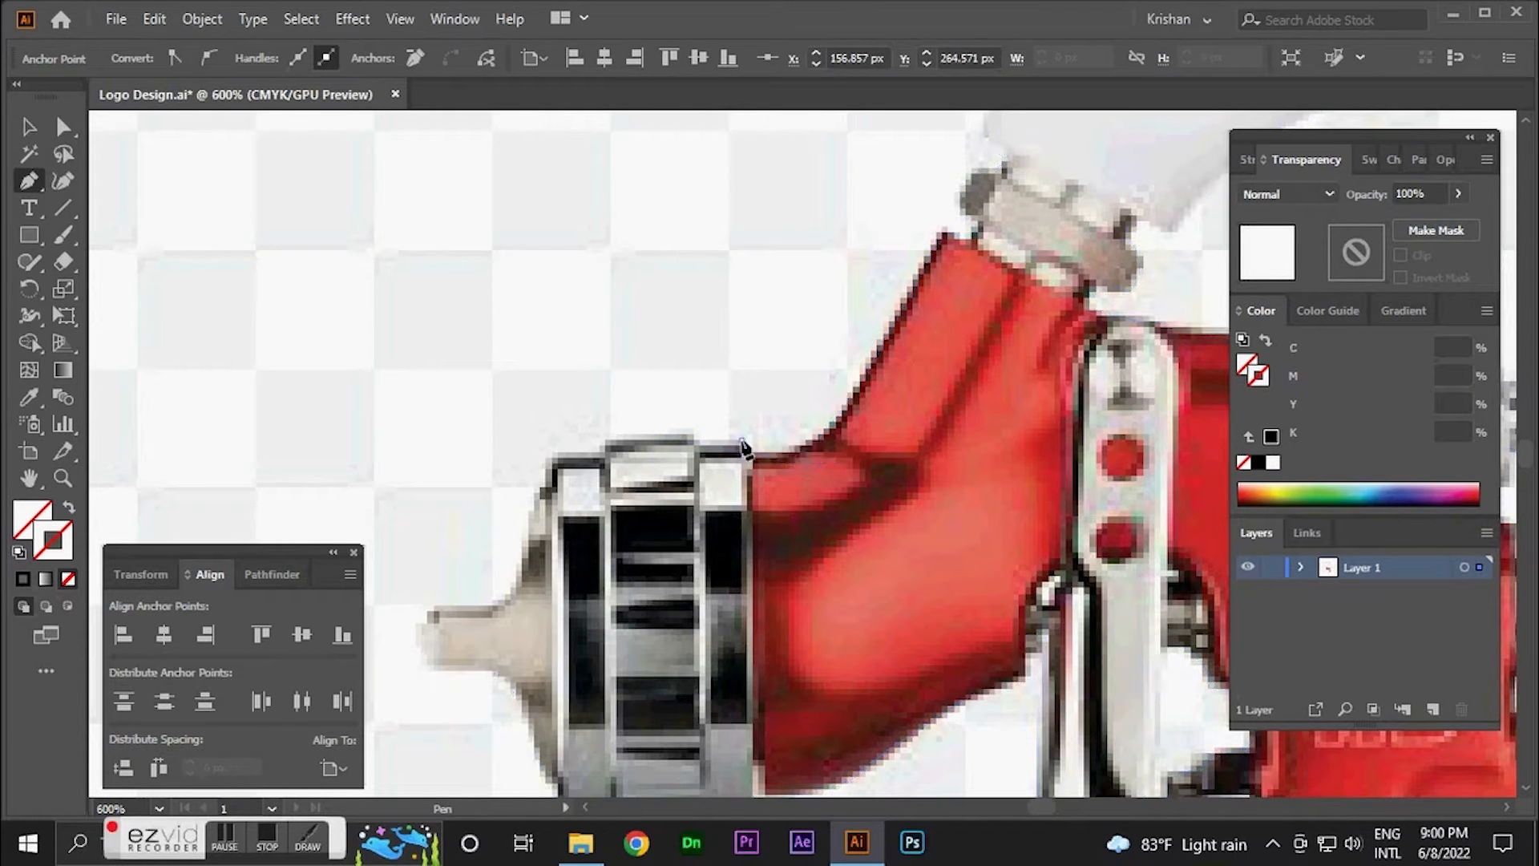
click(691, 429)
click(602, 439)
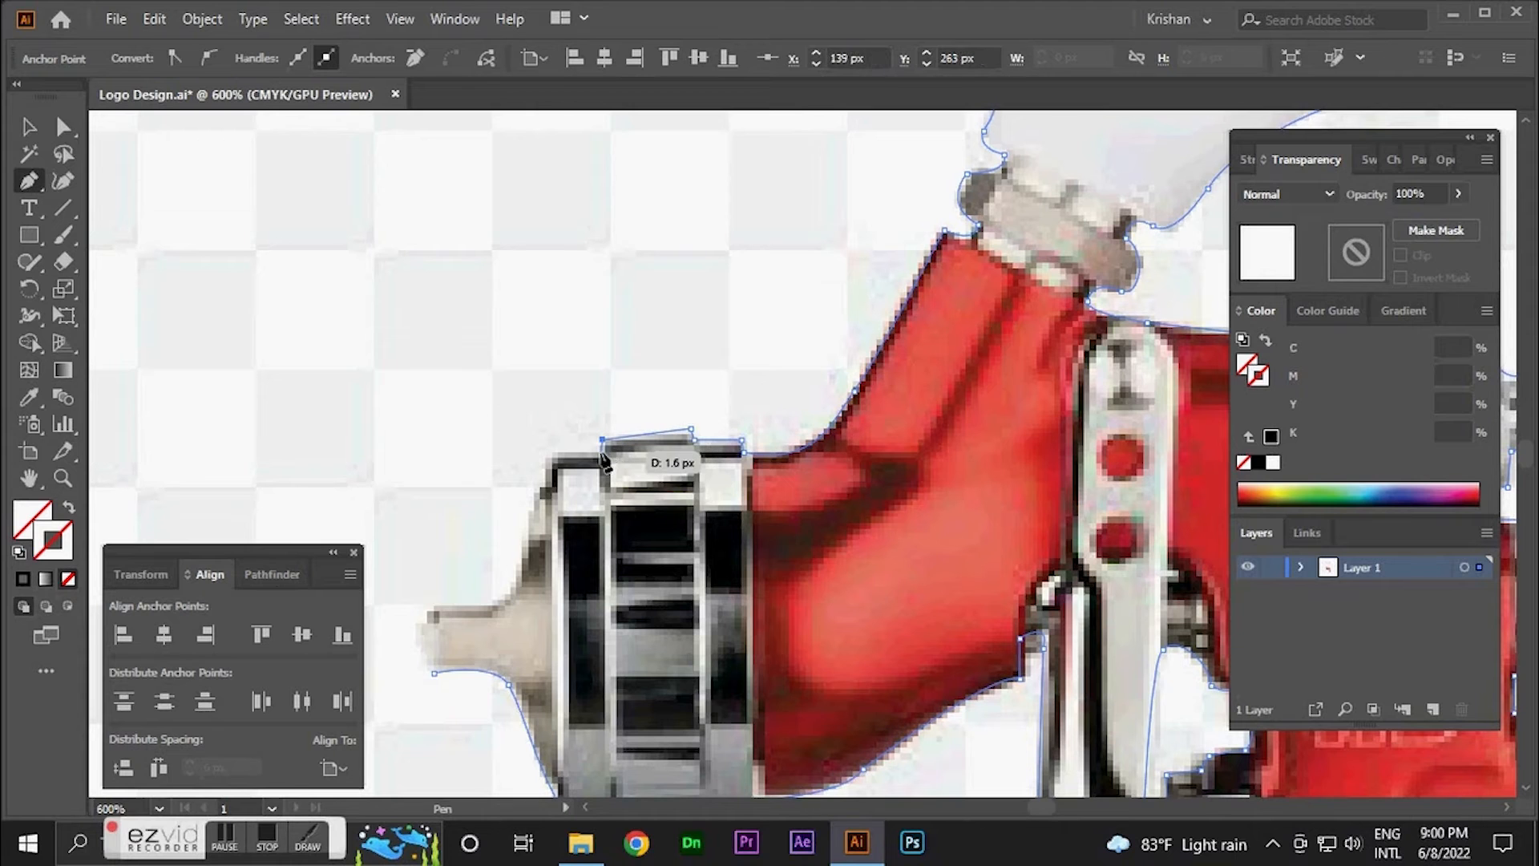
click(602, 455)
click(552, 457)
- Trace the upper side of the nozzle to its tip and close the path at the starting anchor point
drag(531, 490, 926, 345)
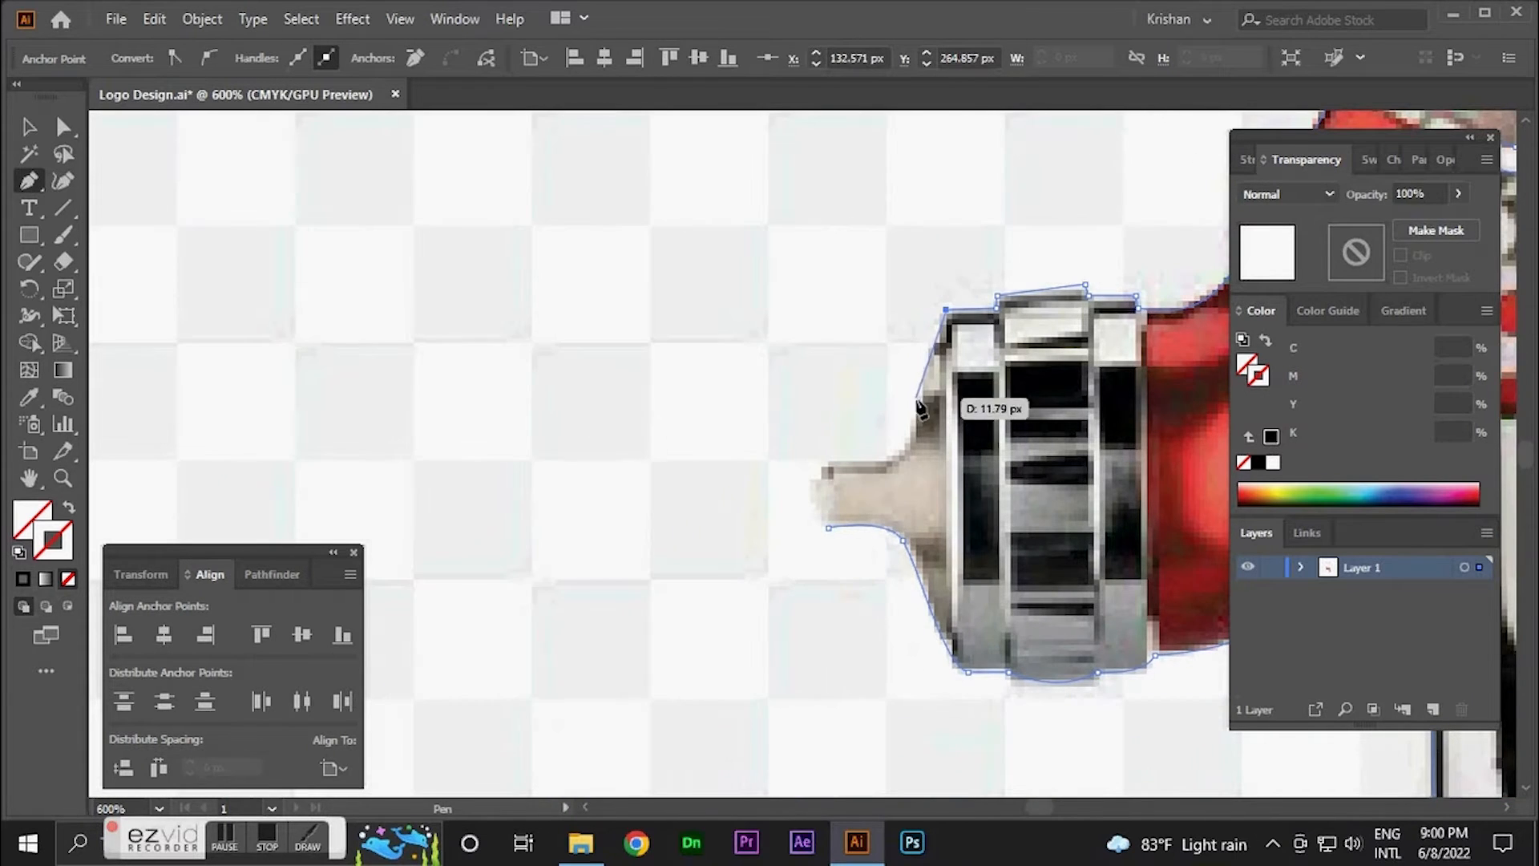
click(920, 403)
drag(909, 455, 760, 451)
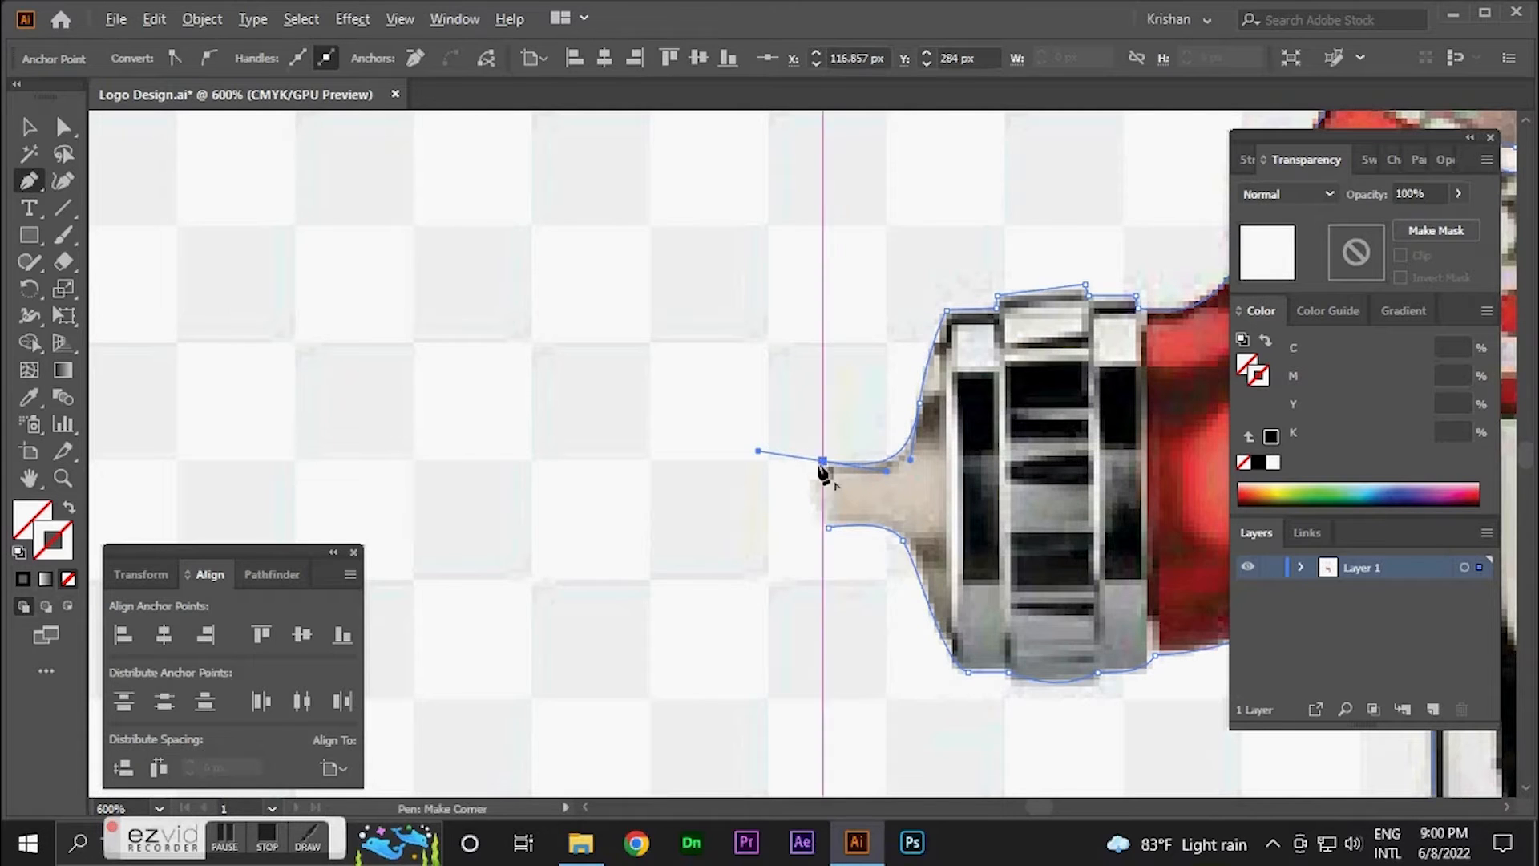
click(823, 461)
mouse_move(828, 528)
mouse_down()
mouse_move(818, 546)
mouse_move(849, 541)
mouse_up()
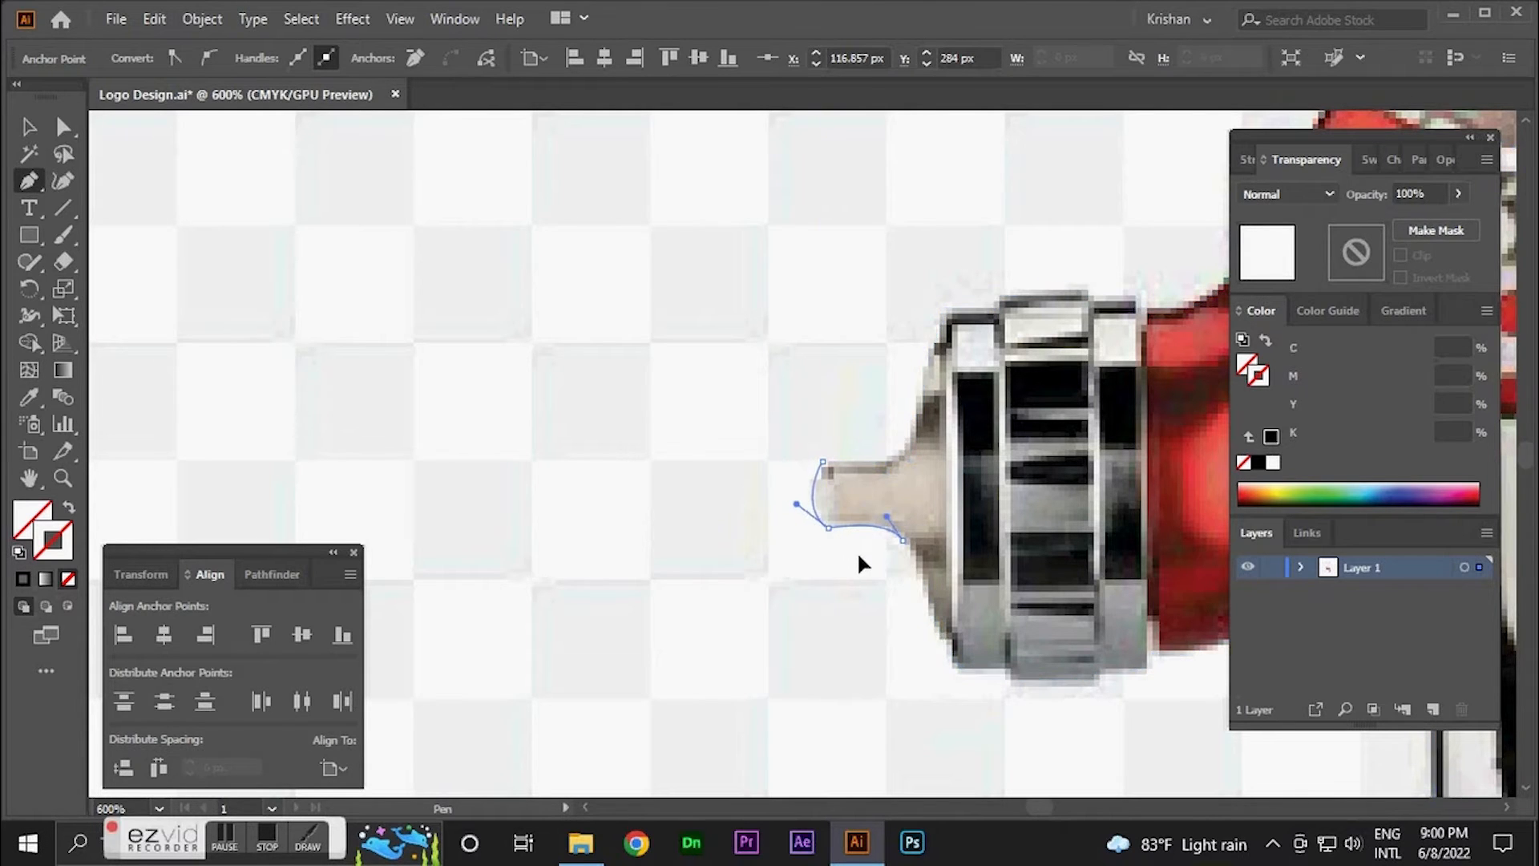
key(ctrl+1)
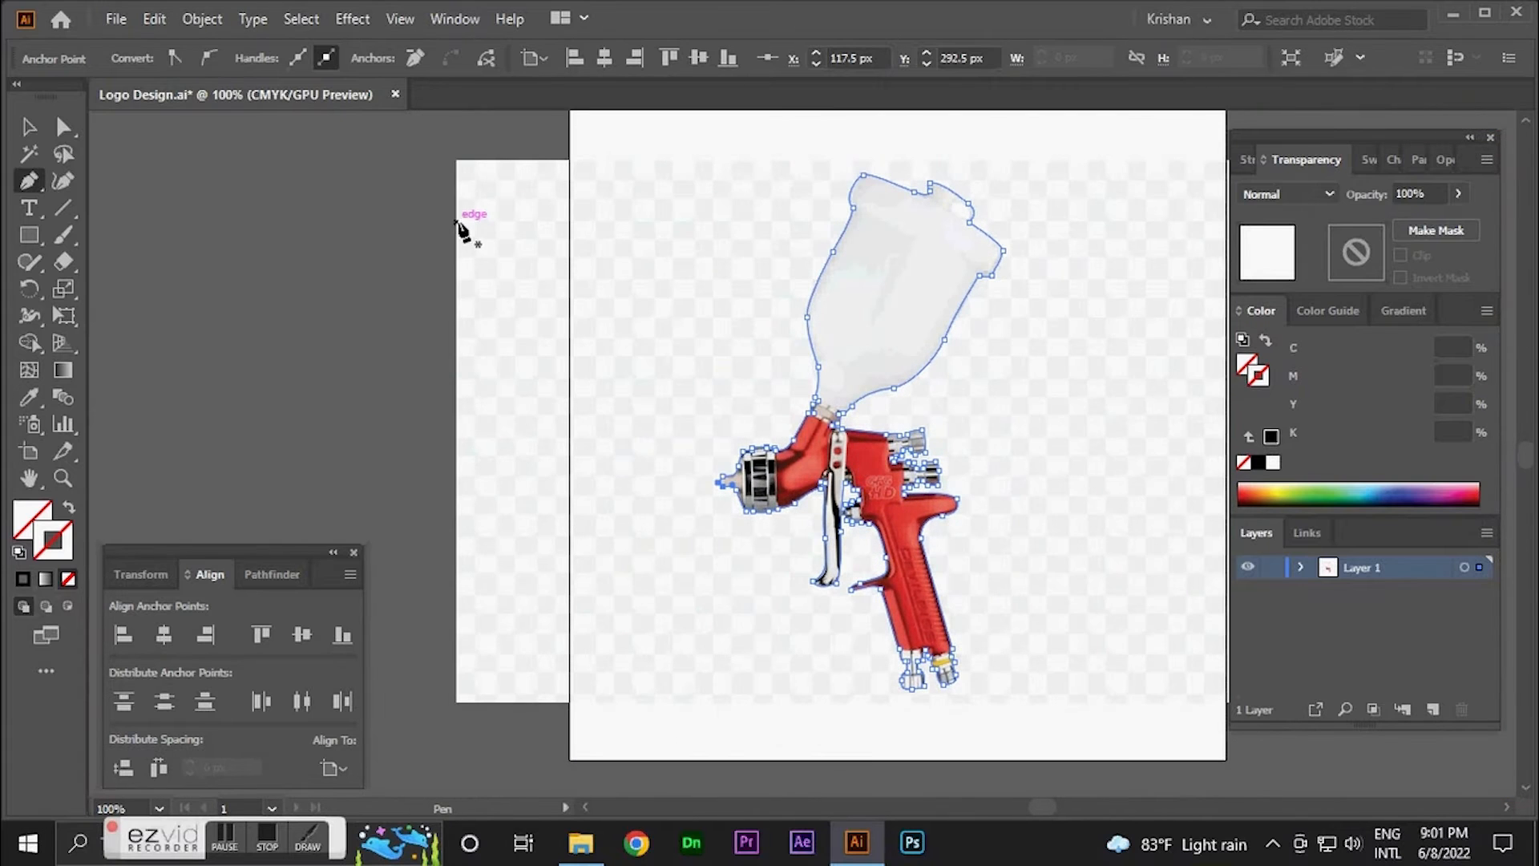
- Give the traced spray gun outline a solid black fill and no stroke
drag(37, 267, 101, 313)
click(32, 130)
drag(908, 371, 909, 373)
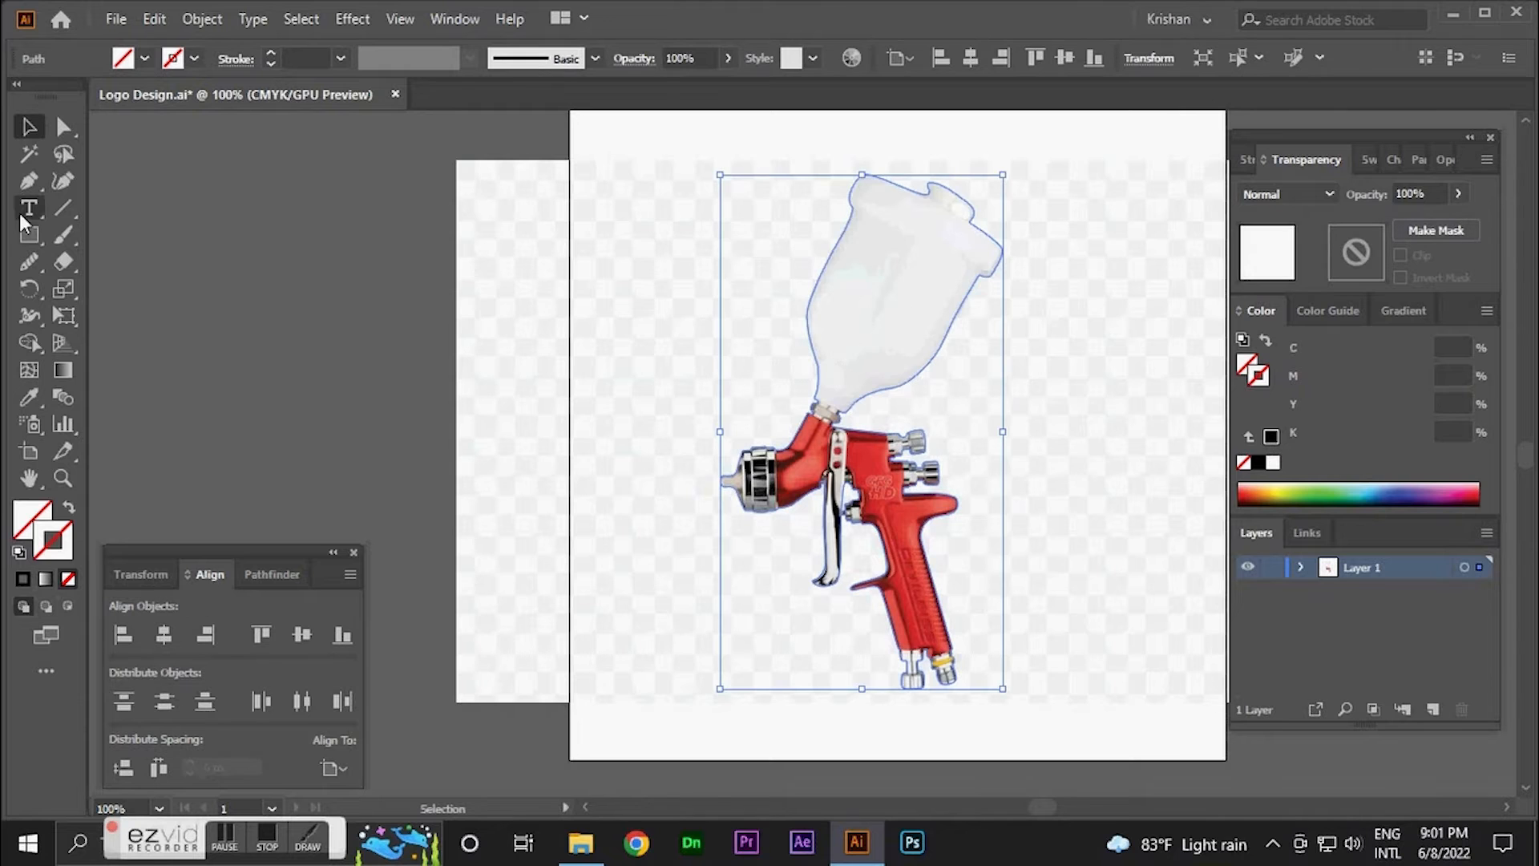
click(30, 262)
scroll(810, 547, up, 5)
scroll(676, 430, down, 1)
drag(576, 346, 537, 517)
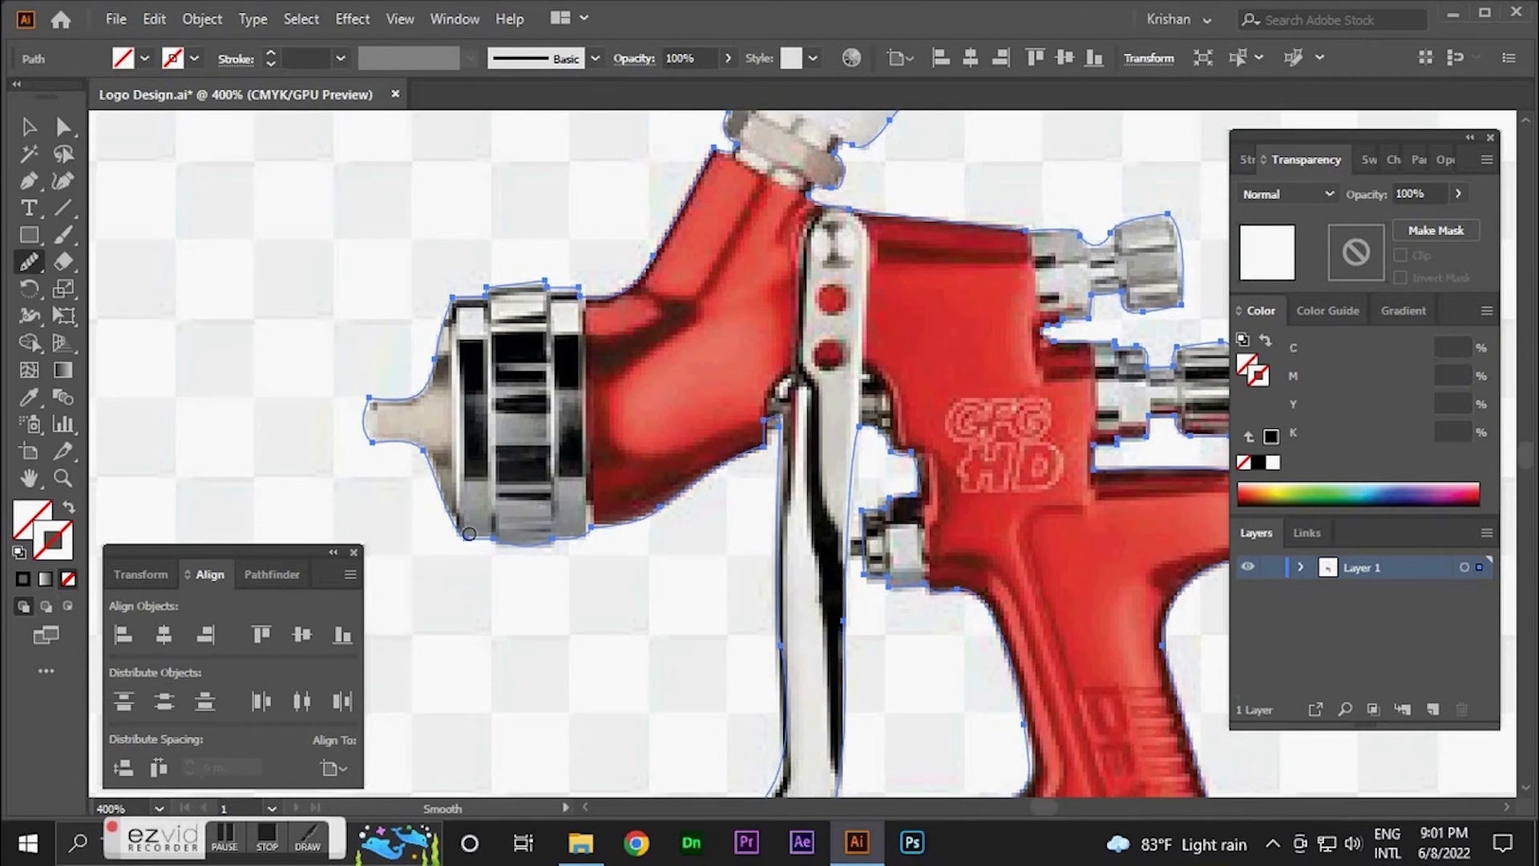
scroll(679, 487, down, 5)
click(1257, 463)
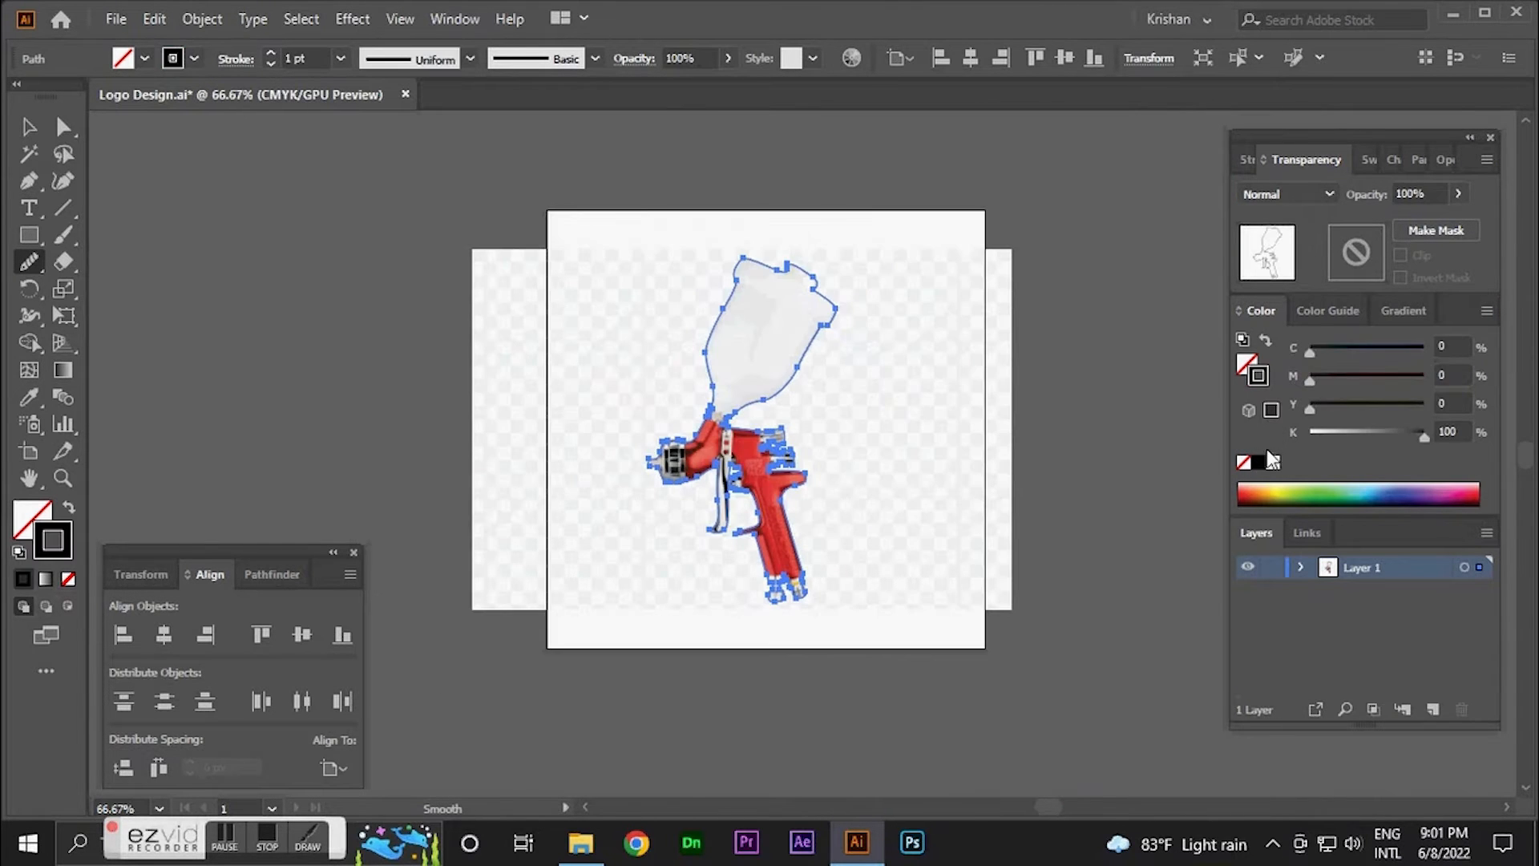
click(68, 579)
click(23, 579)
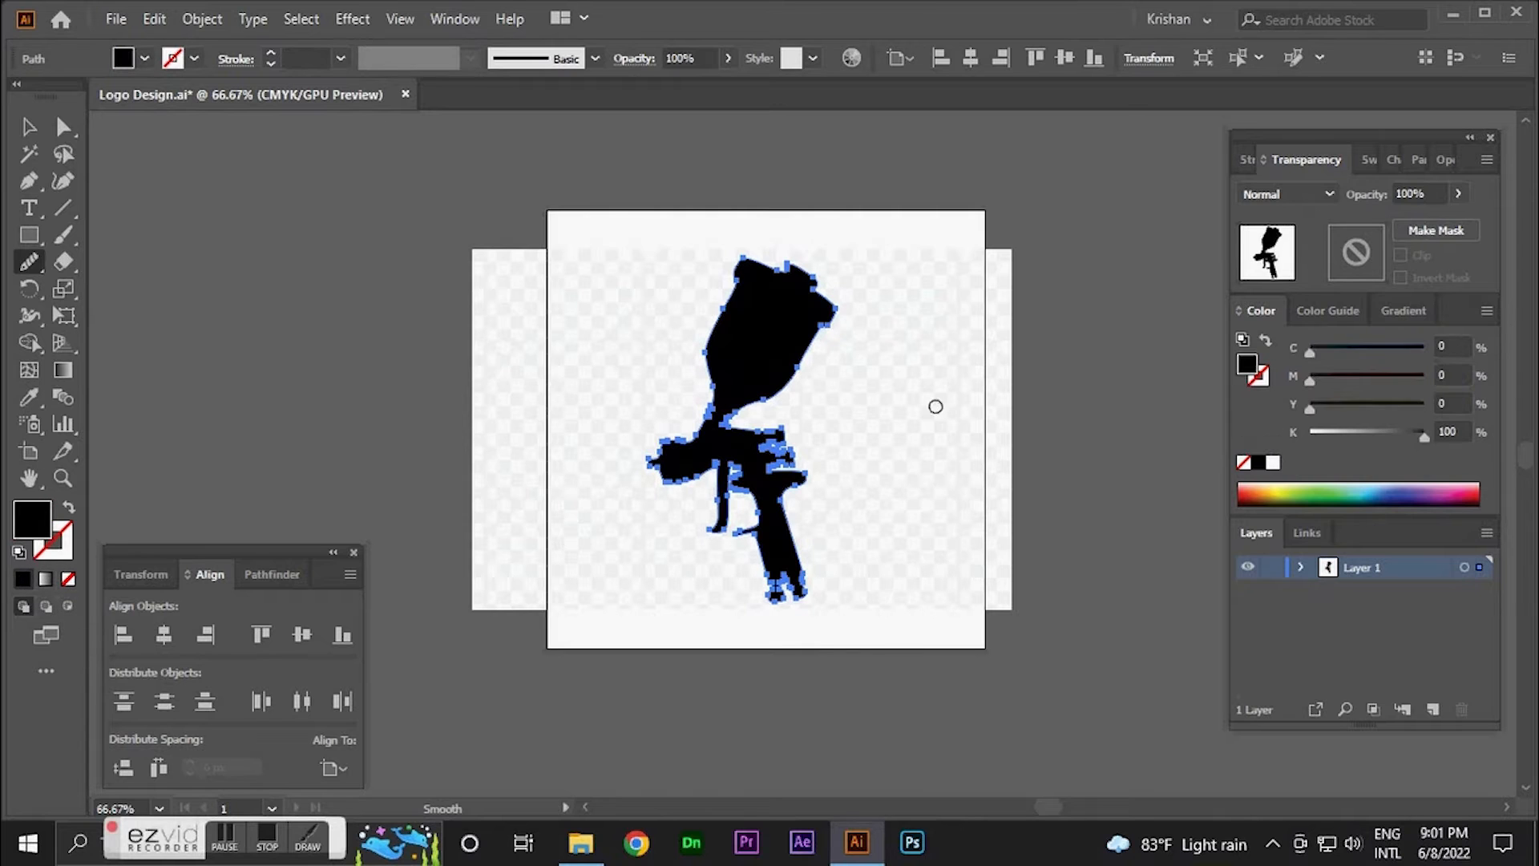
- Move the spray gun photo horizontally off the artboard, clear of the black silhouette
click(31, 125)
click(951, 307)
drag(792, 355, 802, 354)
key(shift+Left)
key(shift+Left)
key(shift+Right)
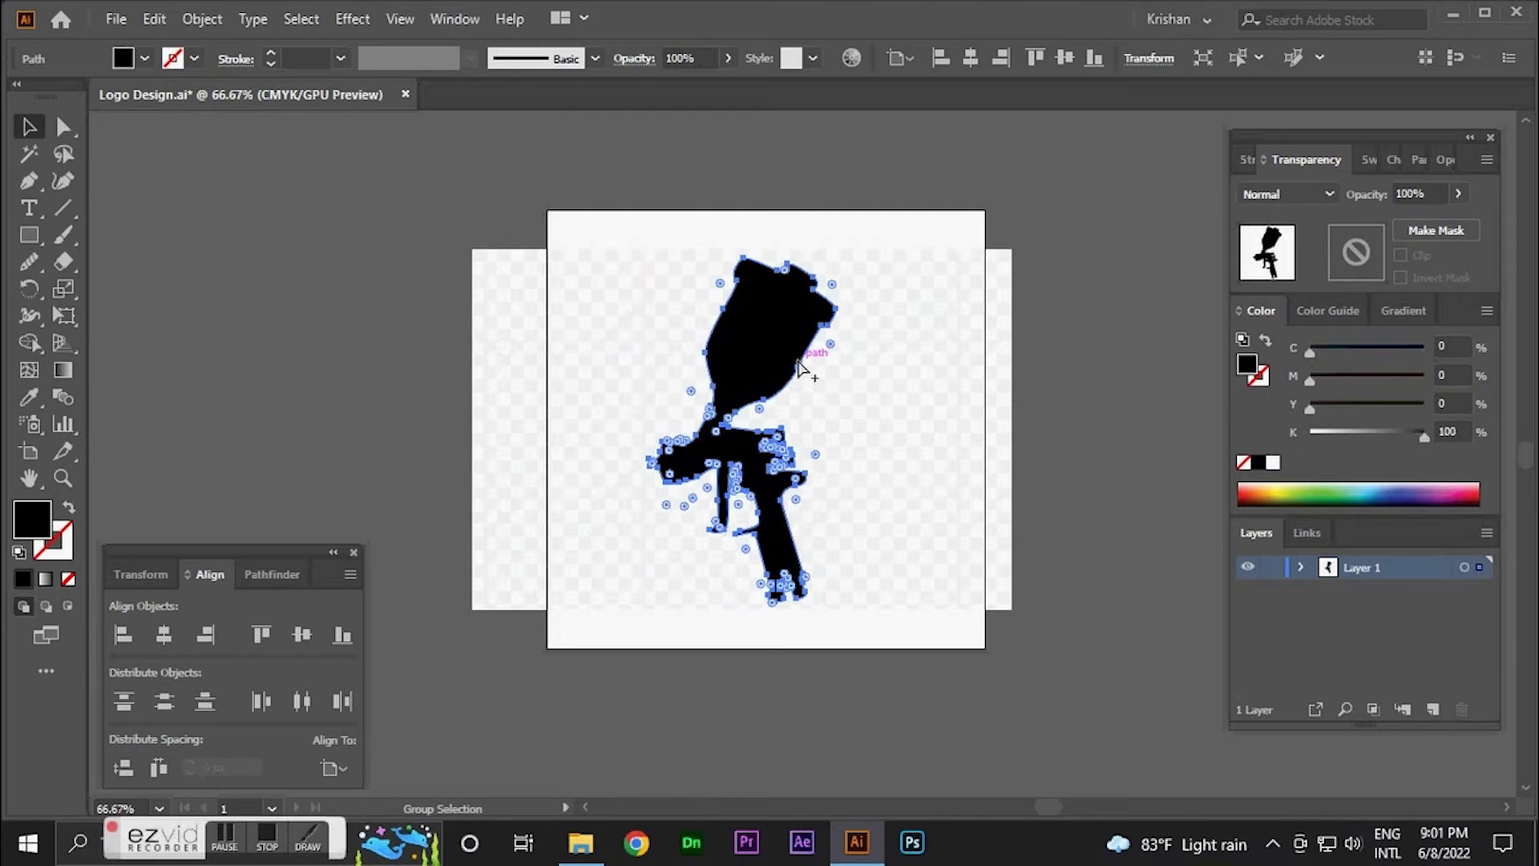
click(896, 370)
click(1035, 370)
click(976, 377)
key(shift+Left)
key(shift+Left)
key(shift+Left)
key(shift+Left)
key(shift+Left)
key(shift+Left)
key(shift+Left)
key(shift+Left)
key(shift+Left)
key(shift+Left)
key(shift+Left)
key(shift+Left)
key(shift+Left)
key(shift+Left)
key(shift+Left)
key(shift+Left)
key(shift+Left)
key(shift+Left)
key(shift+Left)
key(shift+Left)
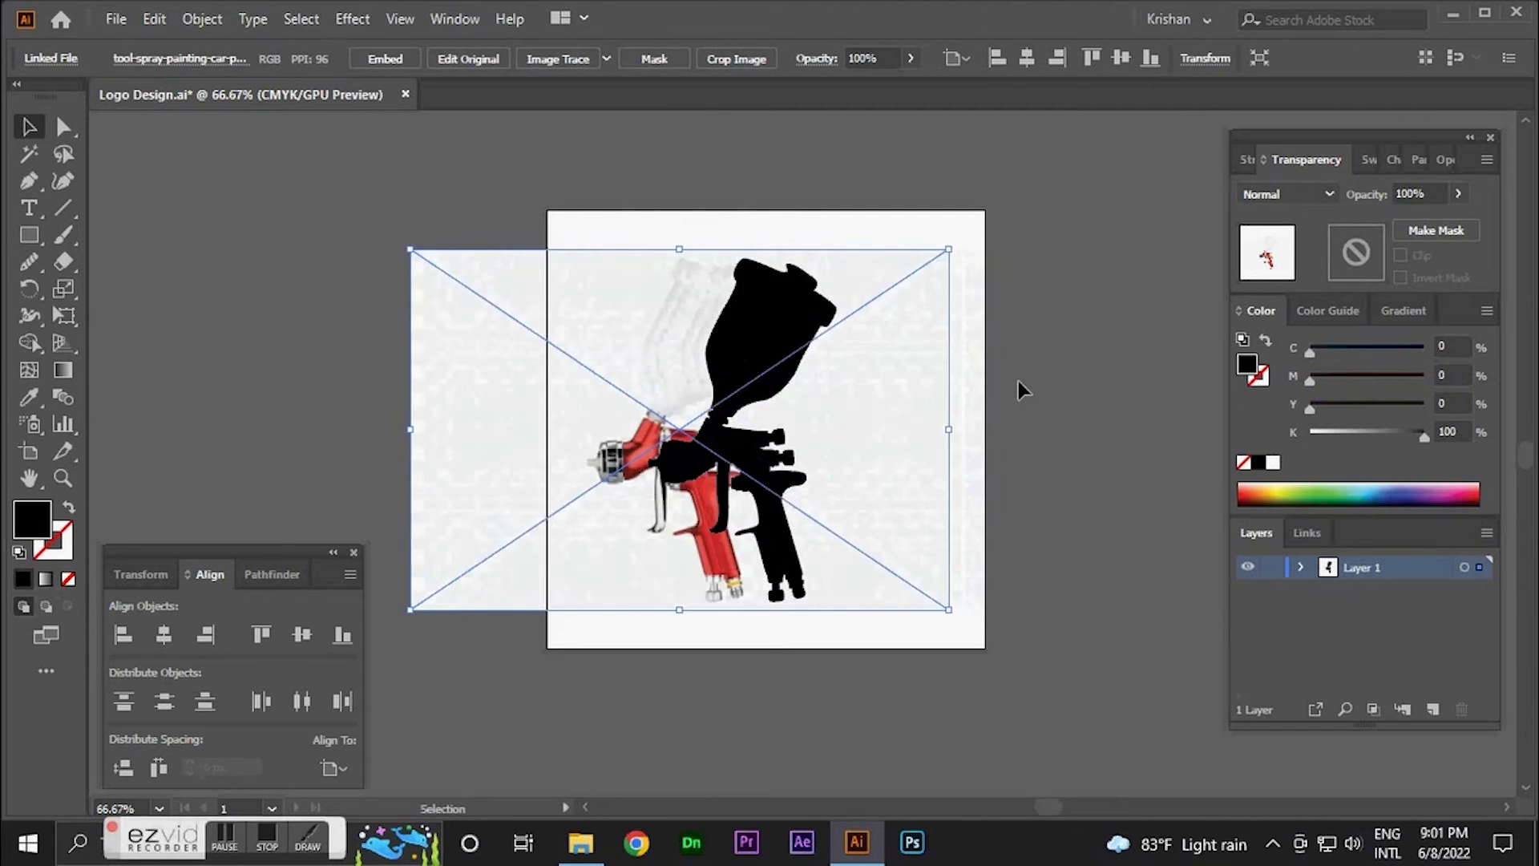
key(shift+Left)
key(shift+Left)
key(shift+Left)
key(shift+Left)
key(shift+Left)
key(shift+Left)
key(shift+Left)
key(shift+Left)
key(shift+Left)
key(shift+Left)
key(shift+Left)
key(shift+Left)
key(shift+Left)
key(shift+Left)
key(shift+Left)
key(shift+Left)
key(shift+Left)
key(shift+Left)
key(shift+Left)
key(shift+Left)
- Smooth the front and lower edges of the silhouette's trigger with the Smooth tool
drag(907, 310, 679, 453)
click(32, 261)
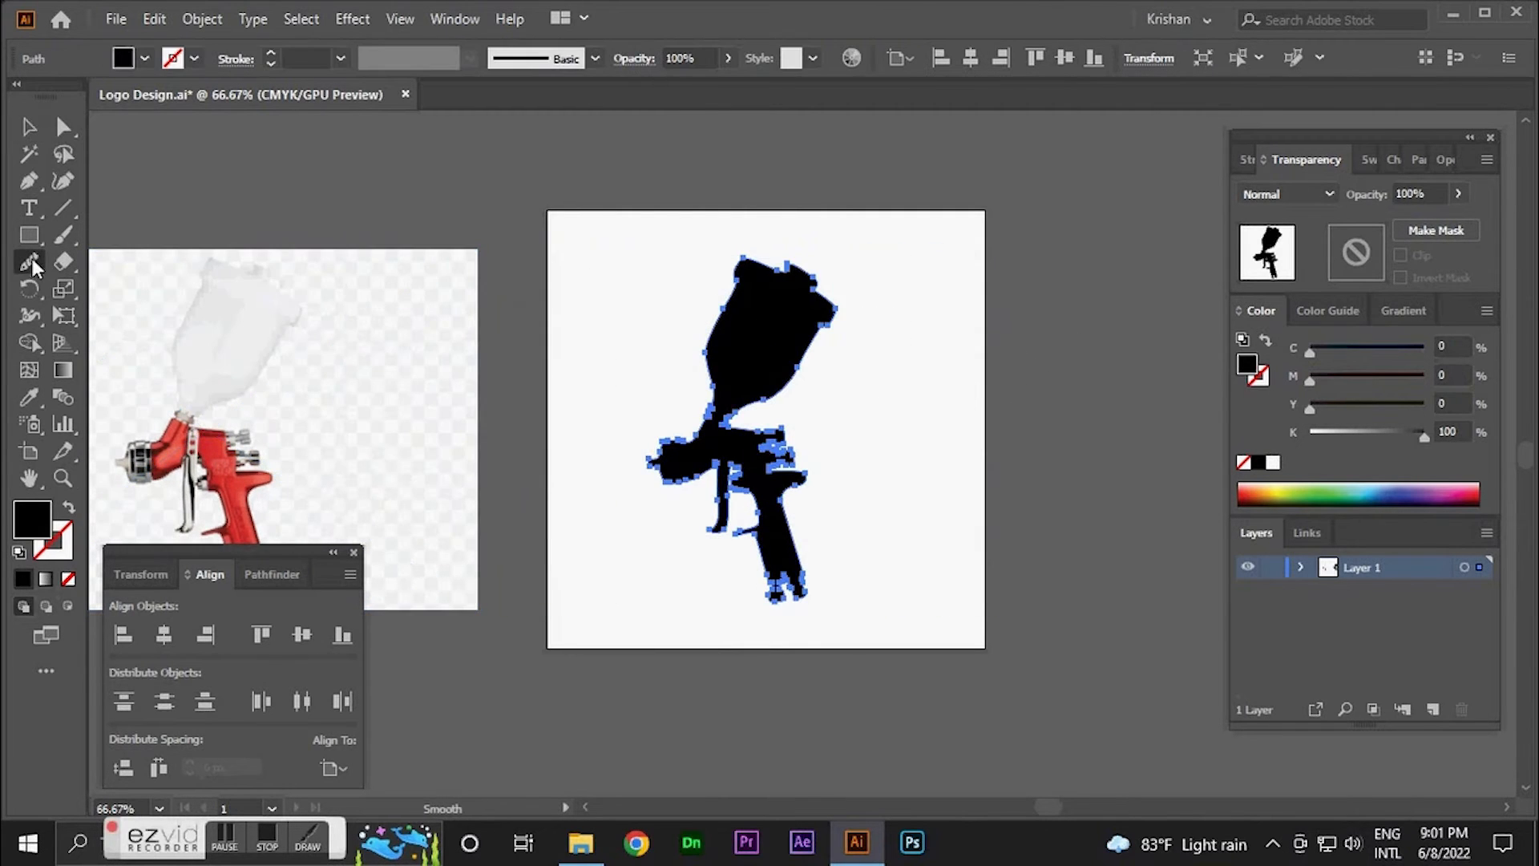
scroll(658, 478, up, 5)
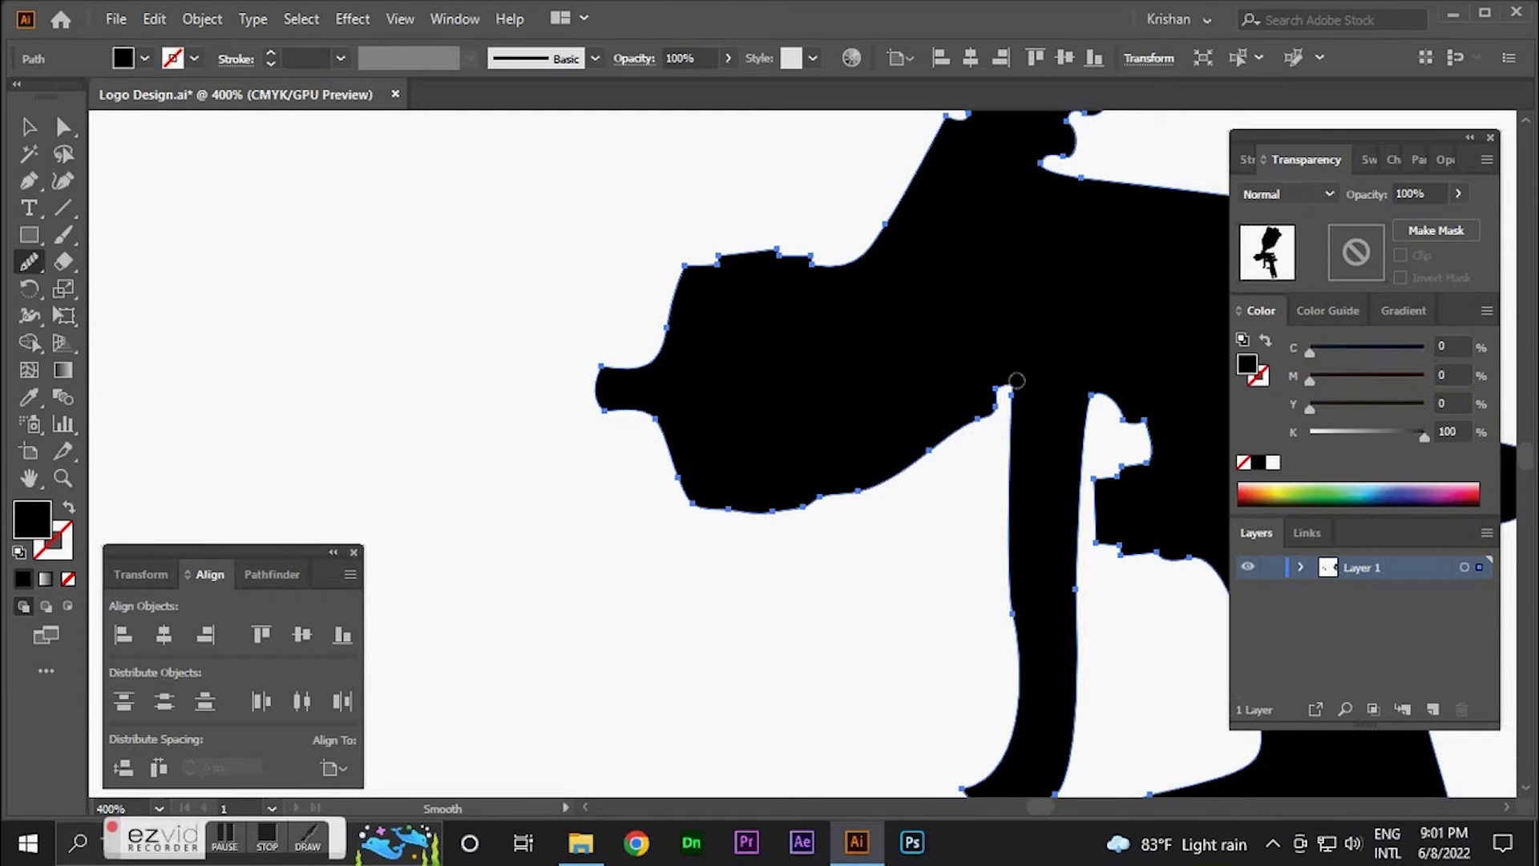
drag(1022, 493, 1013, 630)
drag(994, 790, 850, 579)
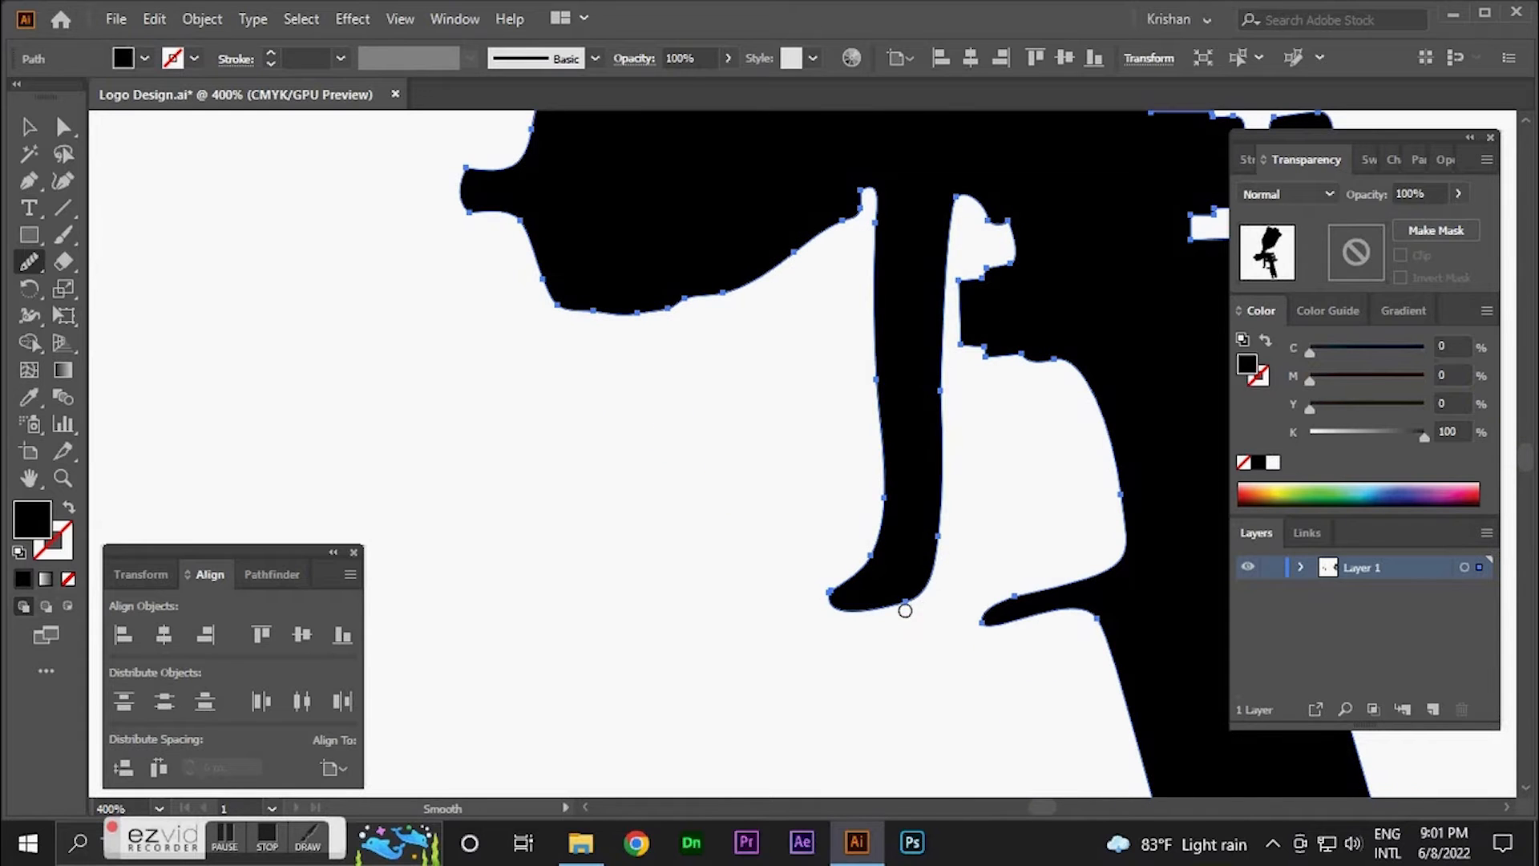
scroll(852, 454, down, 2)
- Smooth the outline of the small fitting behind the trigger down to the start of the handle's front curve
scroll(769, 509, up, 3)
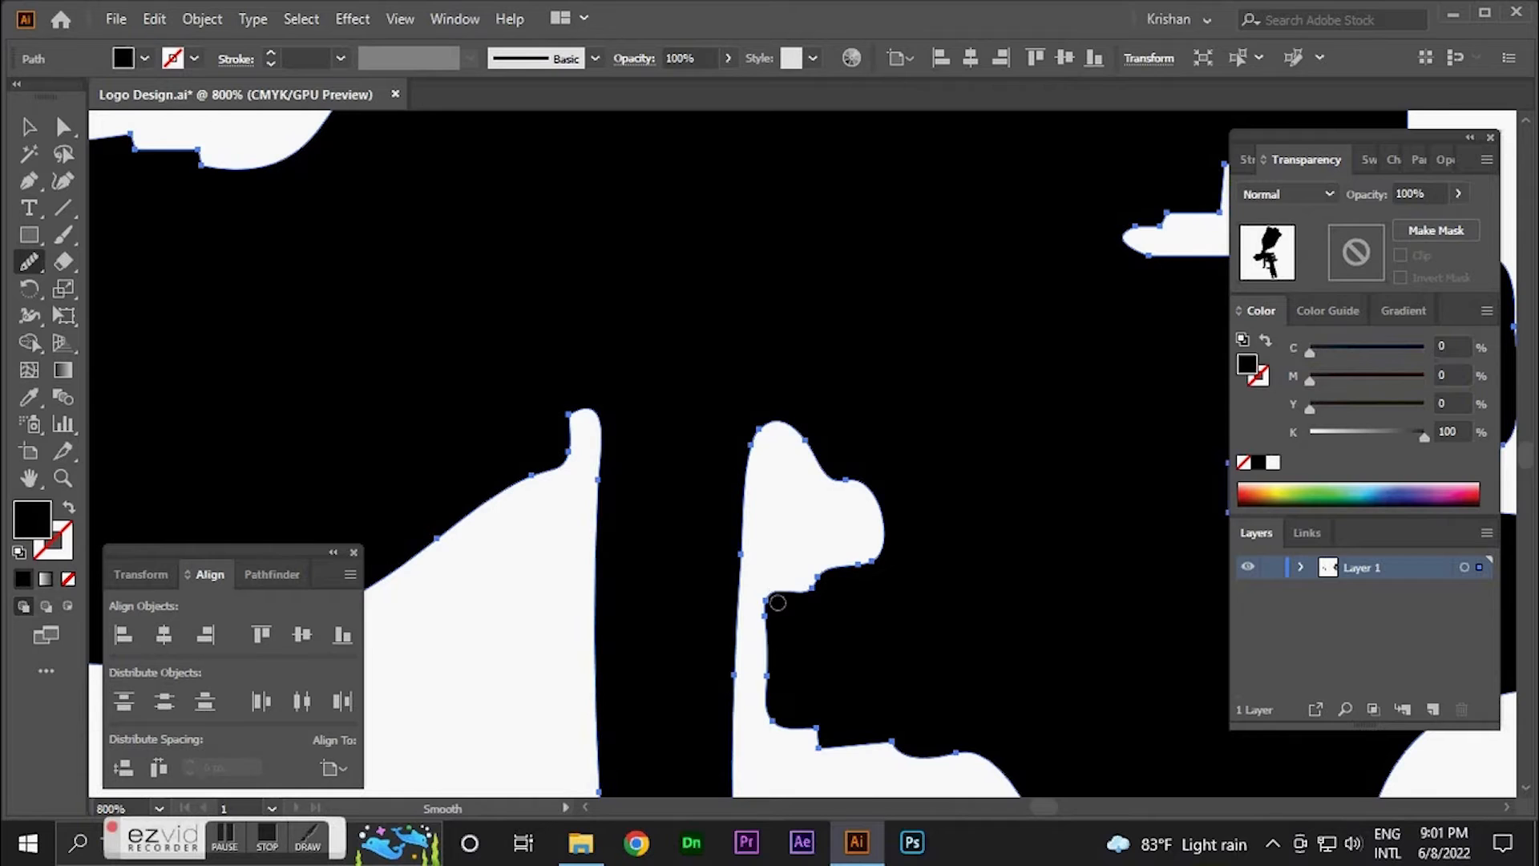
scroll(777, 603, down, 5)
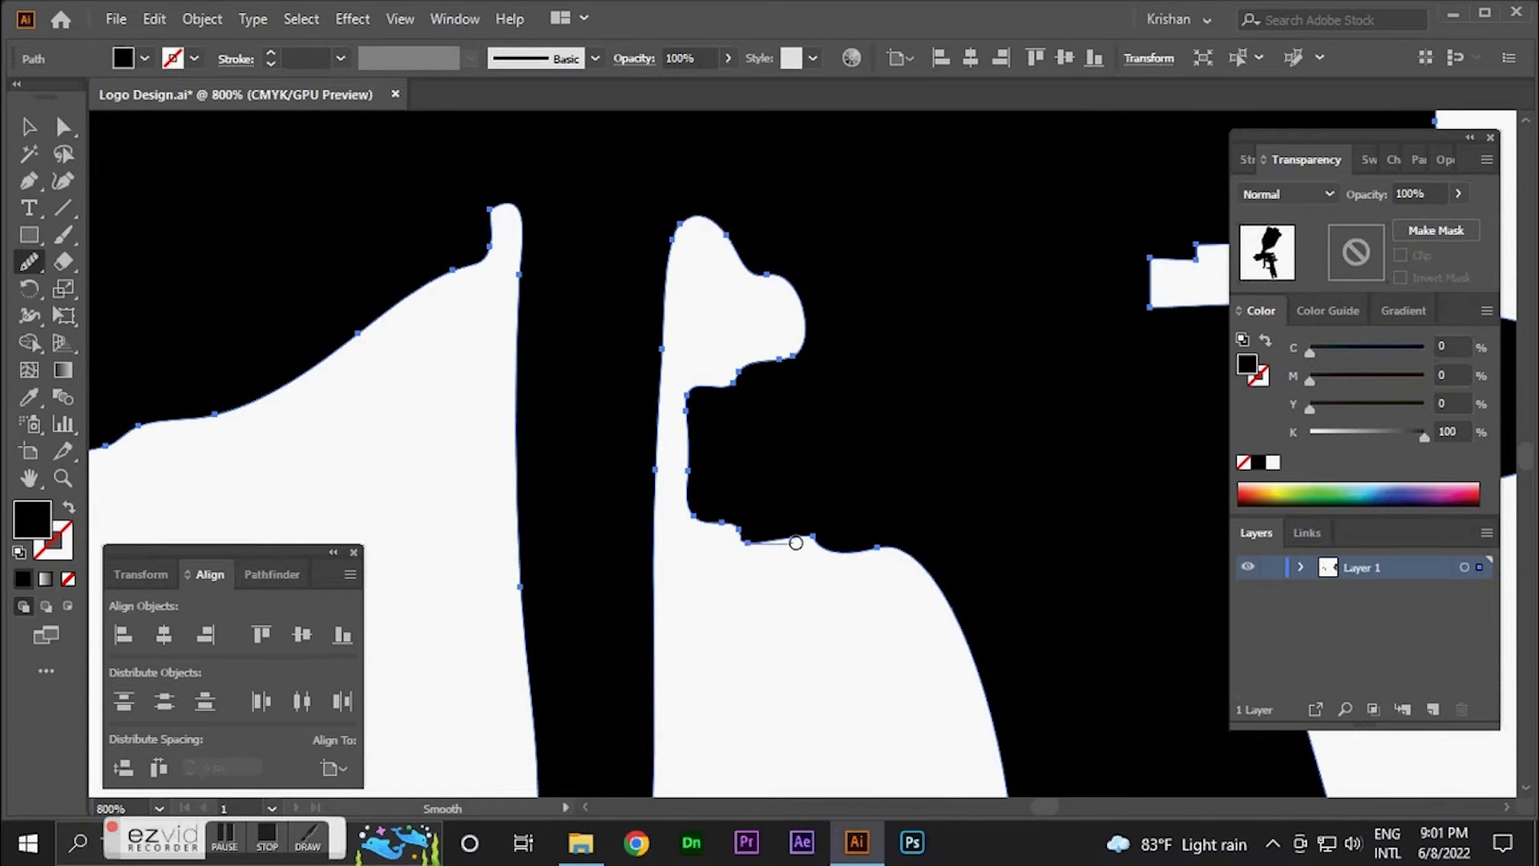
drag(883, 553, 894, 555)
mouse_move(846, 548)
mouse_down()
mouse_move(943, 561)
mouse_move(831, 454)
mouse_up()
scroll(906, 582, down, 2)
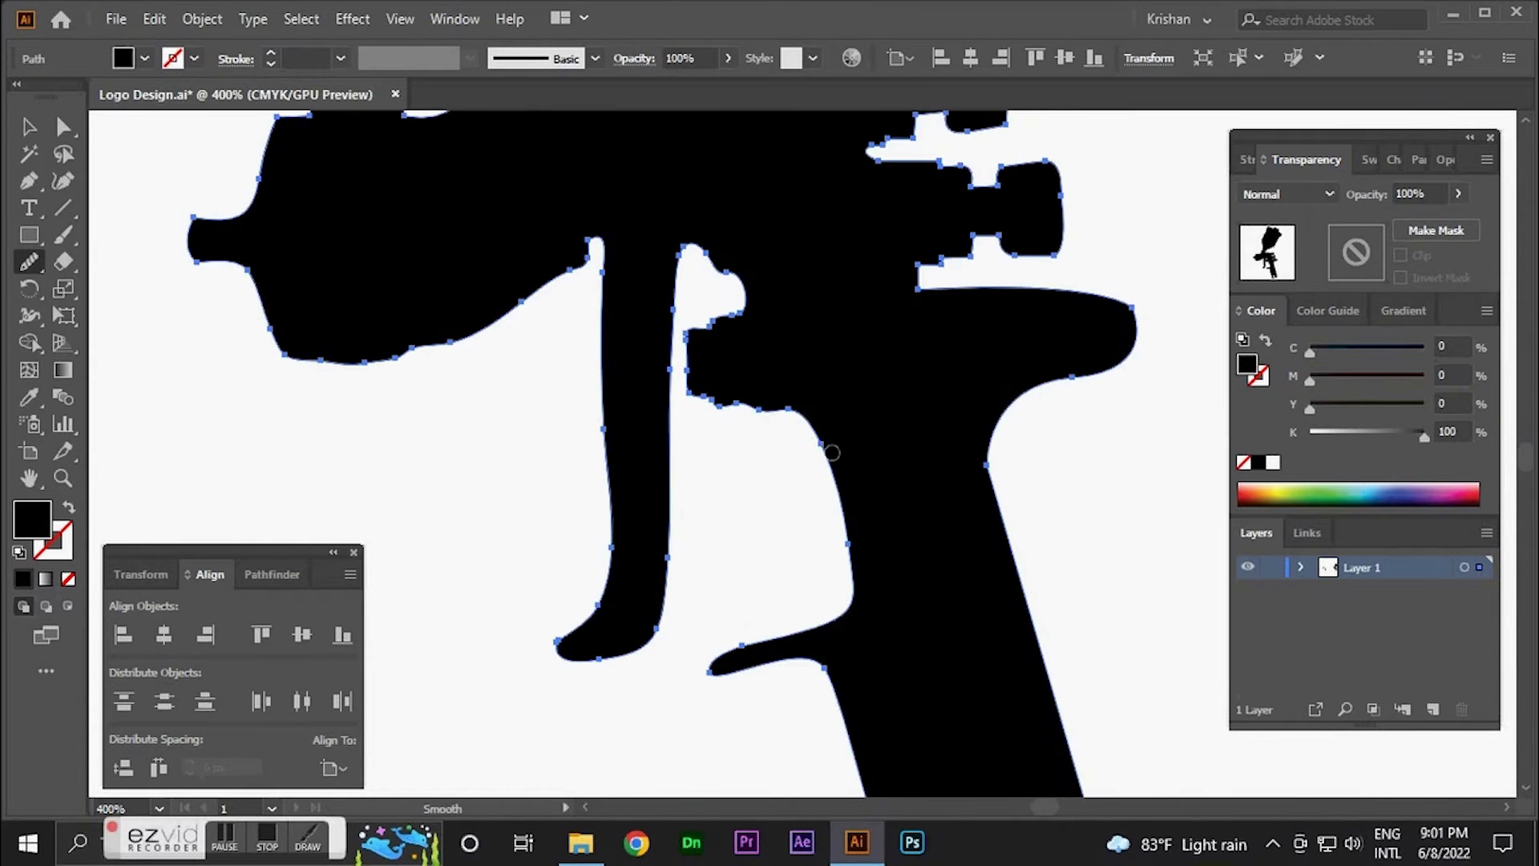
- Smooth the handle's front curve and the edges of the finger rest projecting from it
mouse_move(810, 522)
mouse_down()
mouse_move(840, 388)
mouse_move(678, 539)
mouse_up()
scroll(780, 510, up, 2)
drag(873, 535, 672, 587)
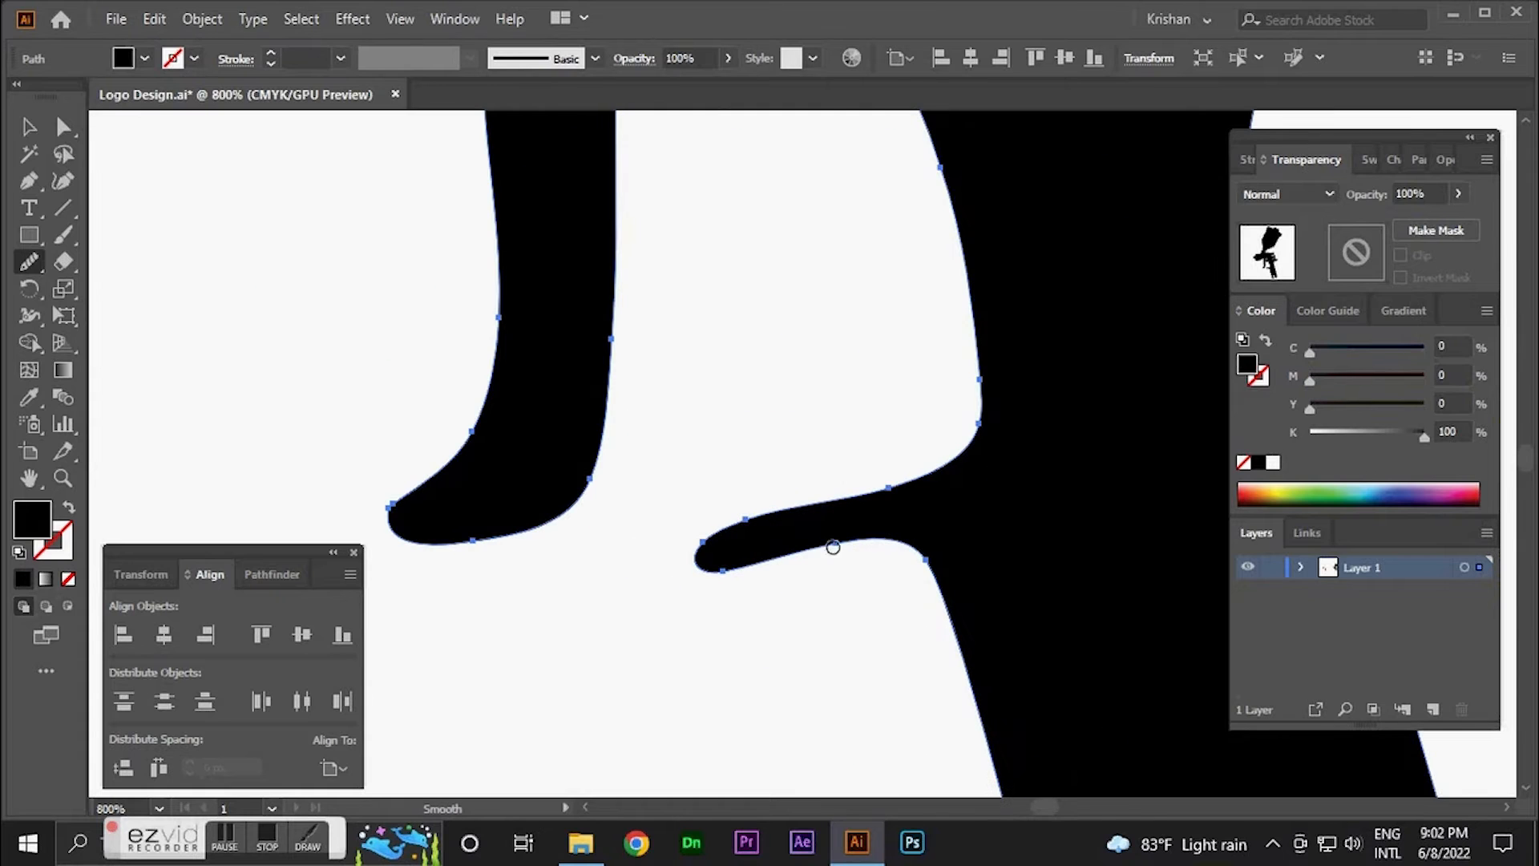
- Smooth the handle's lower front edge, the front fitting at its base and the notch between the two fittings
scroll(760, 572, down, 10)
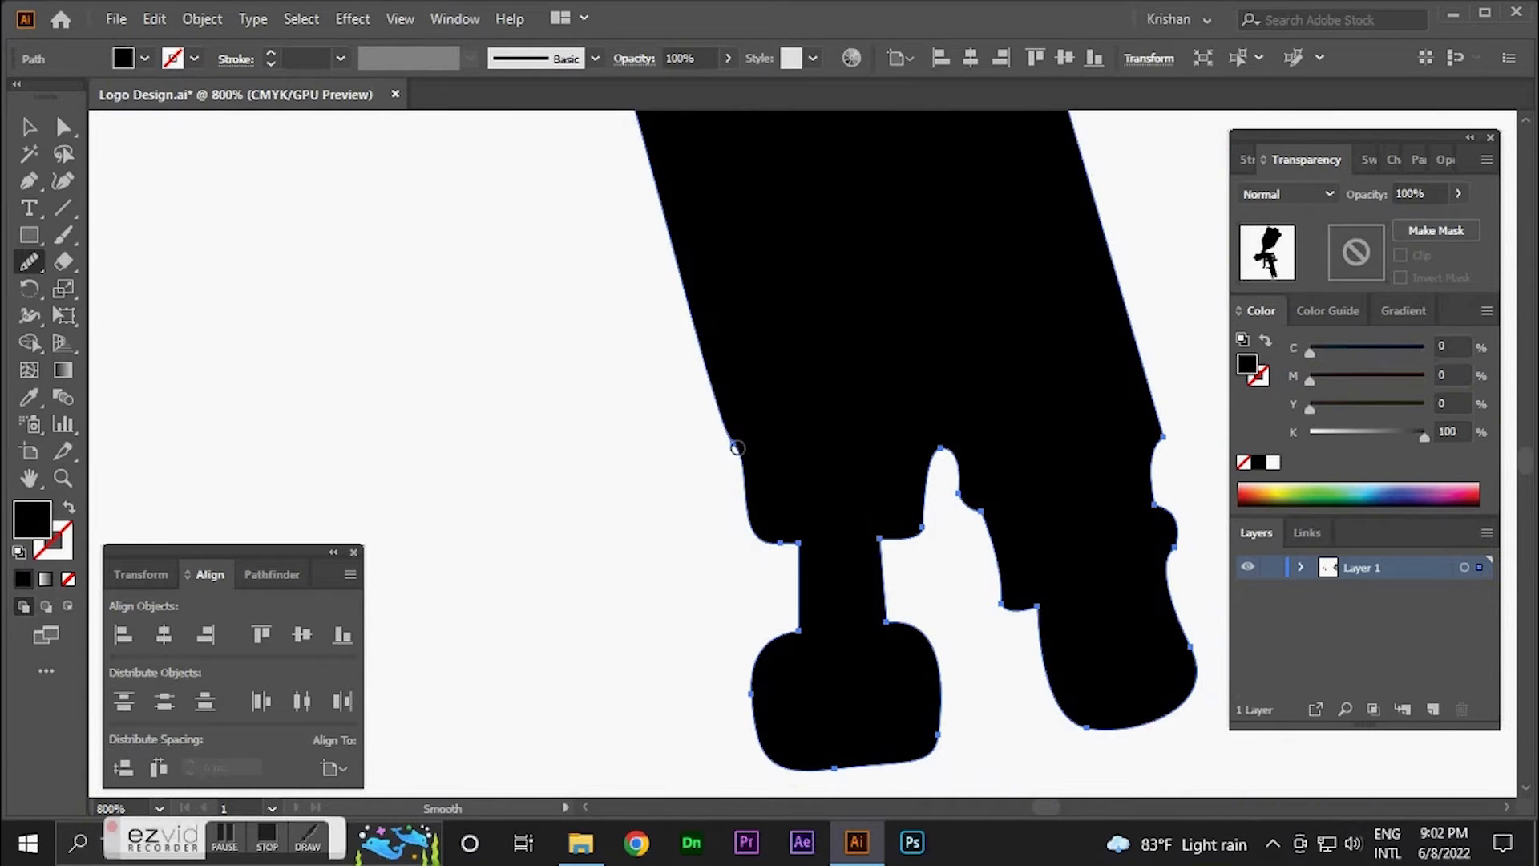
mouse_move(770, 540)
mouse_down()
mouse_move(760, 690)
mouse_move(811, 766)
mouse_up()
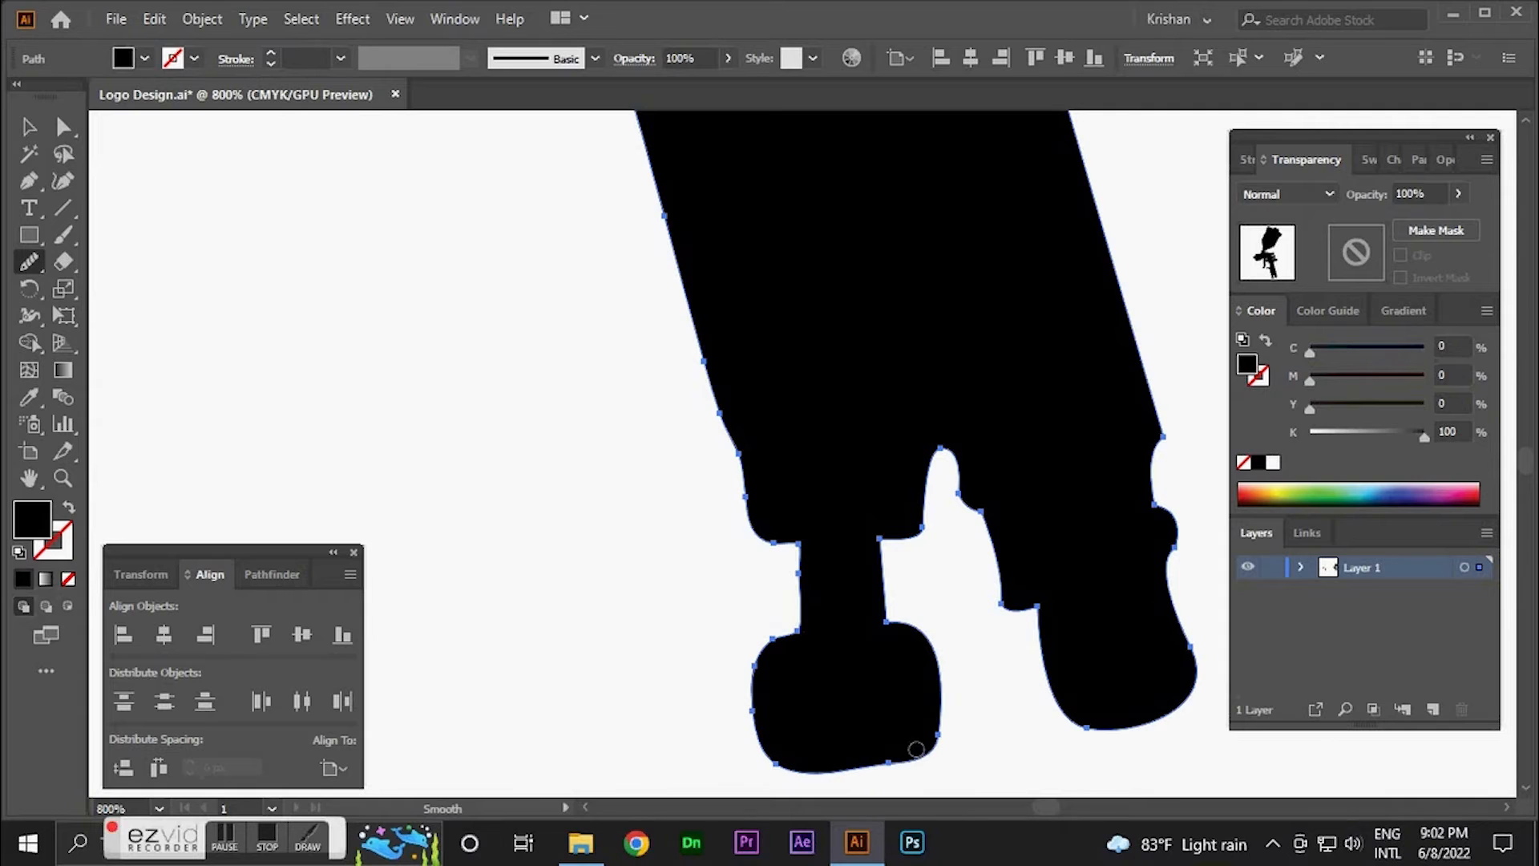
drag(878, 546, 930, 535)
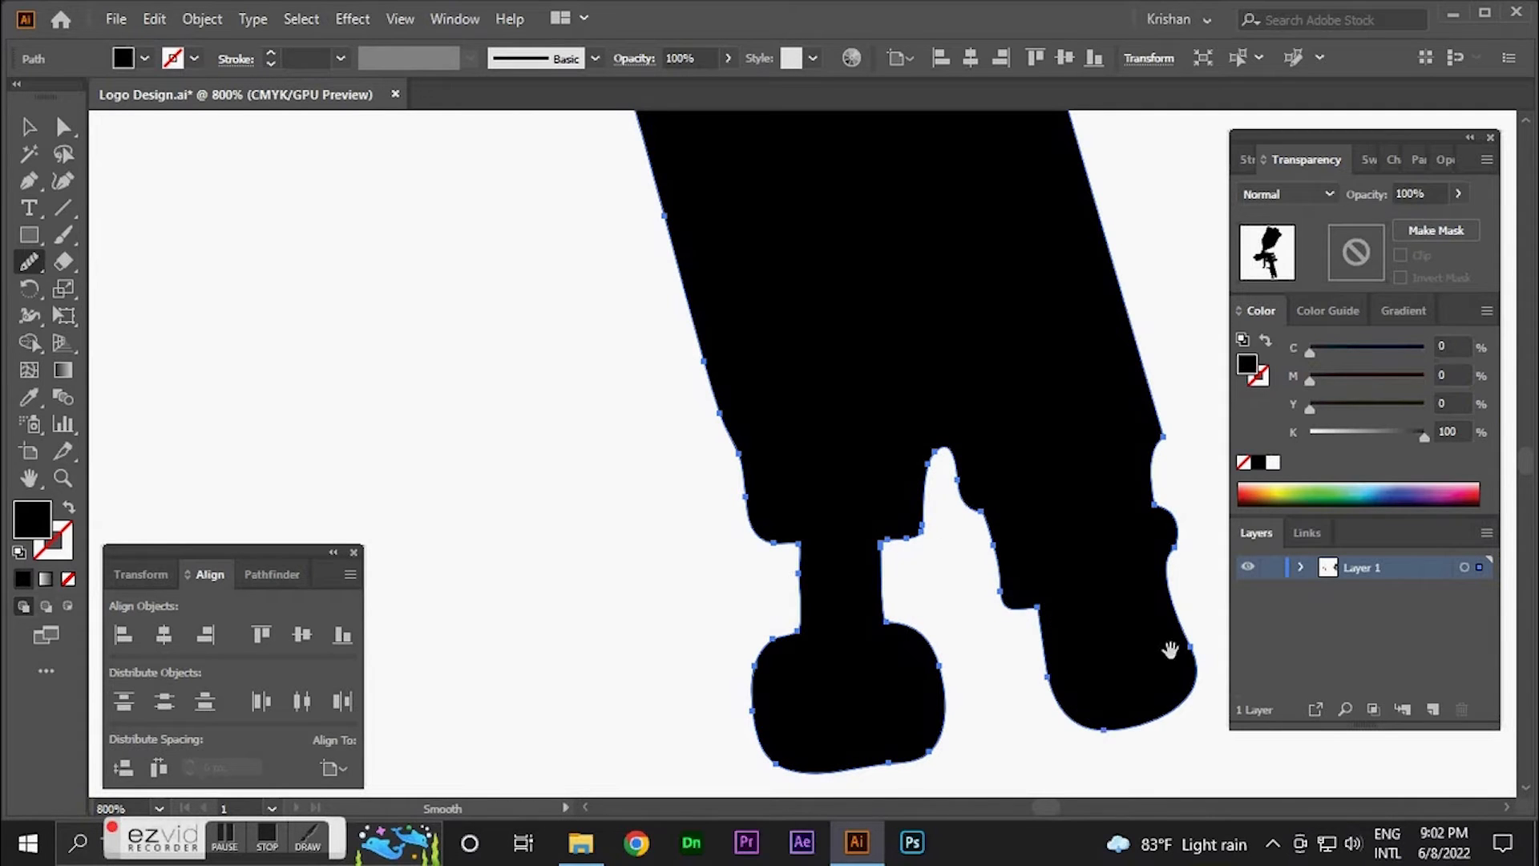
- Smooth the notch above the handle's rear projection and the lower and outer edges of the lower rear knob
drag(1168, 646, 991, 749)
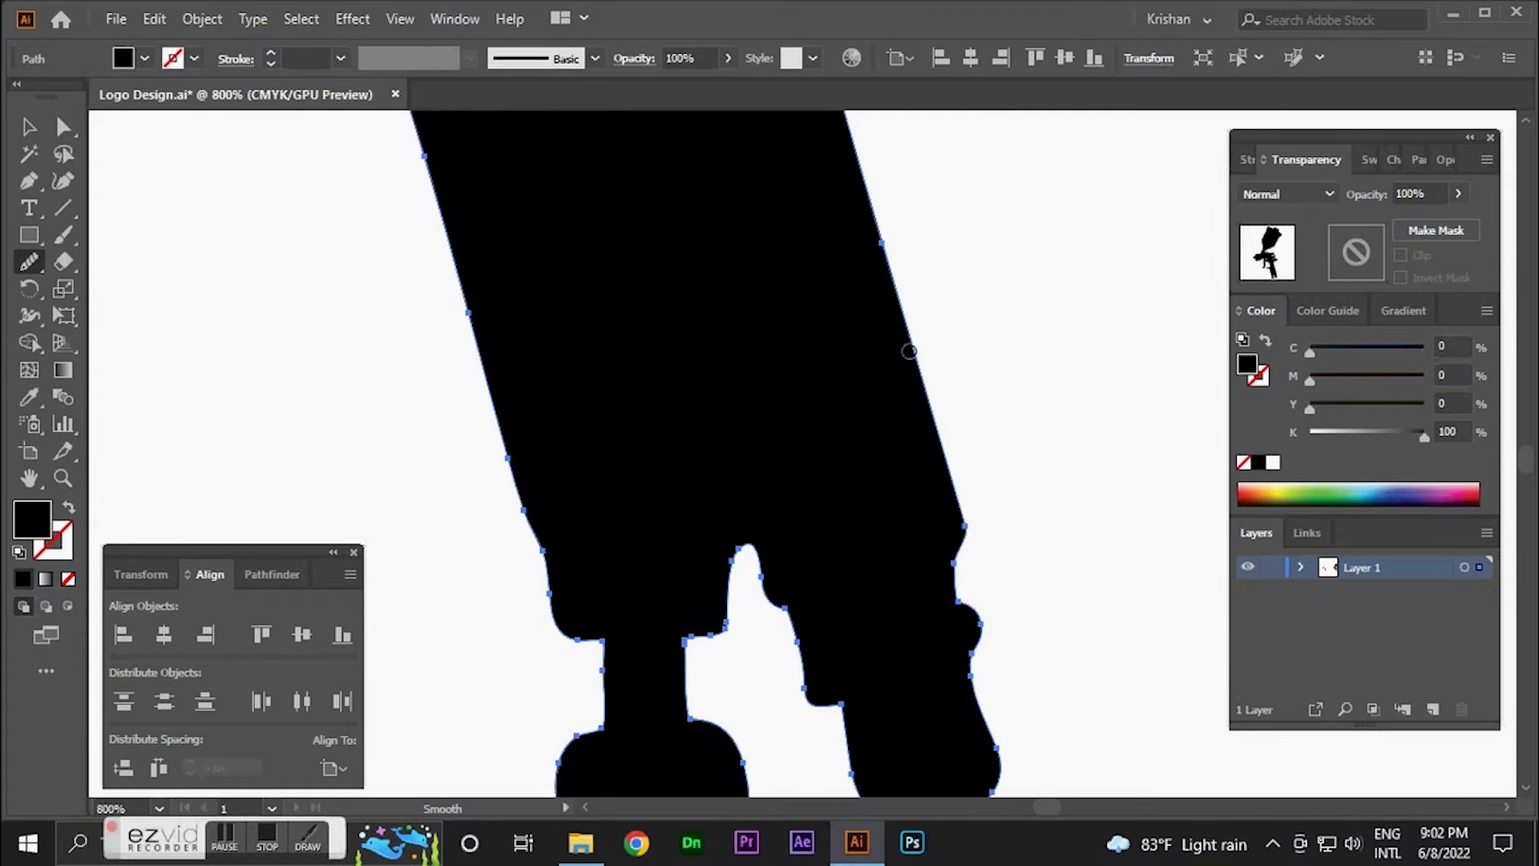
drag(889, 168, 821, 516)
drag(755, 224, 849, 609)
mouse_move(934, 327)
mouse_down()
mouse_move(794, 591)
mouse_move(1042, 295)
mouse_move(990, 536)
mouse_up()
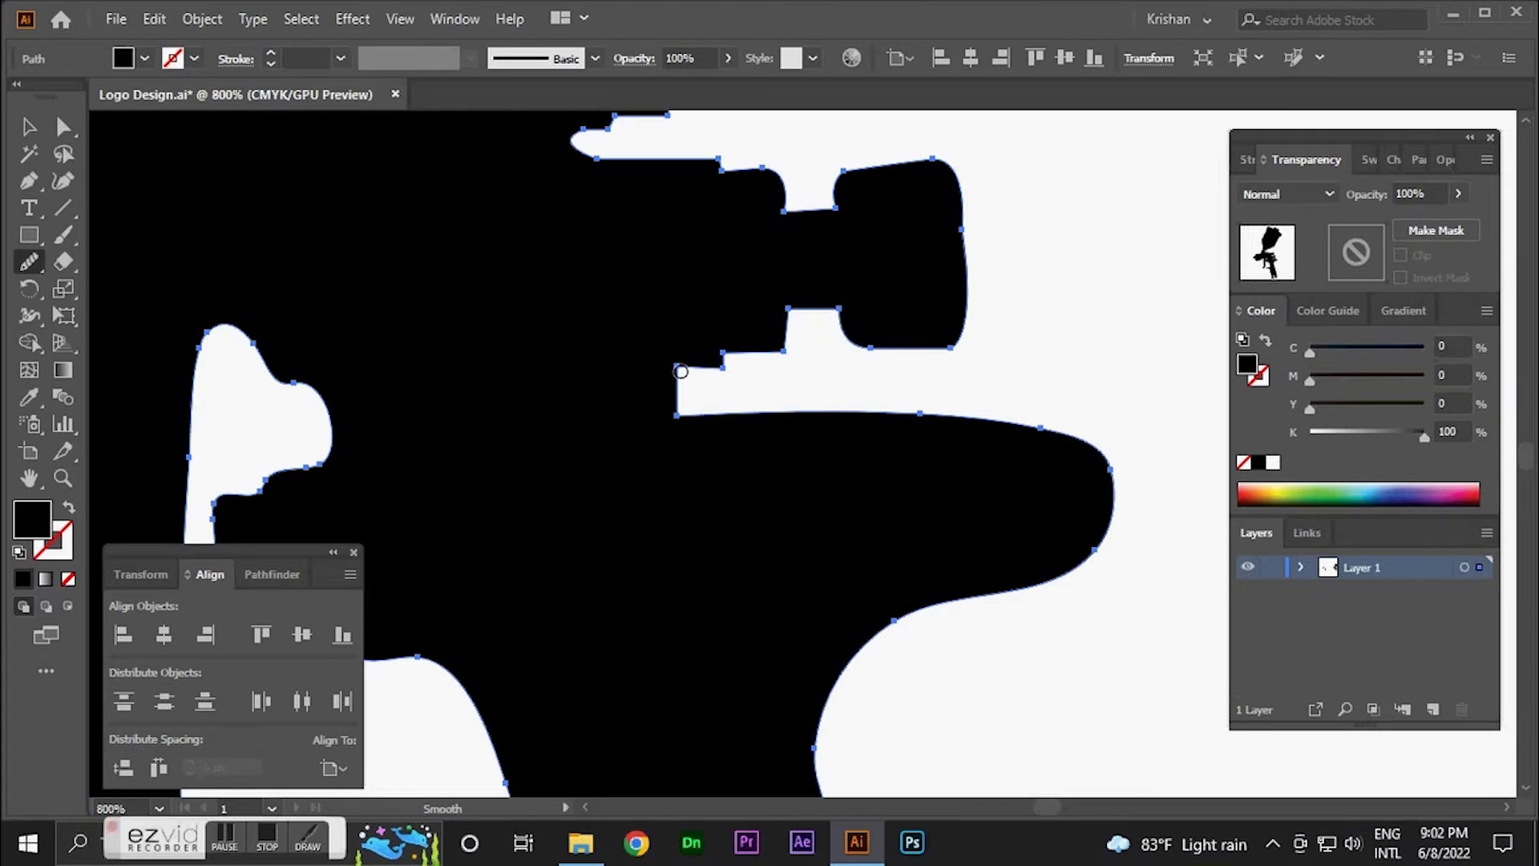
drag(681, 371, 673, 395)
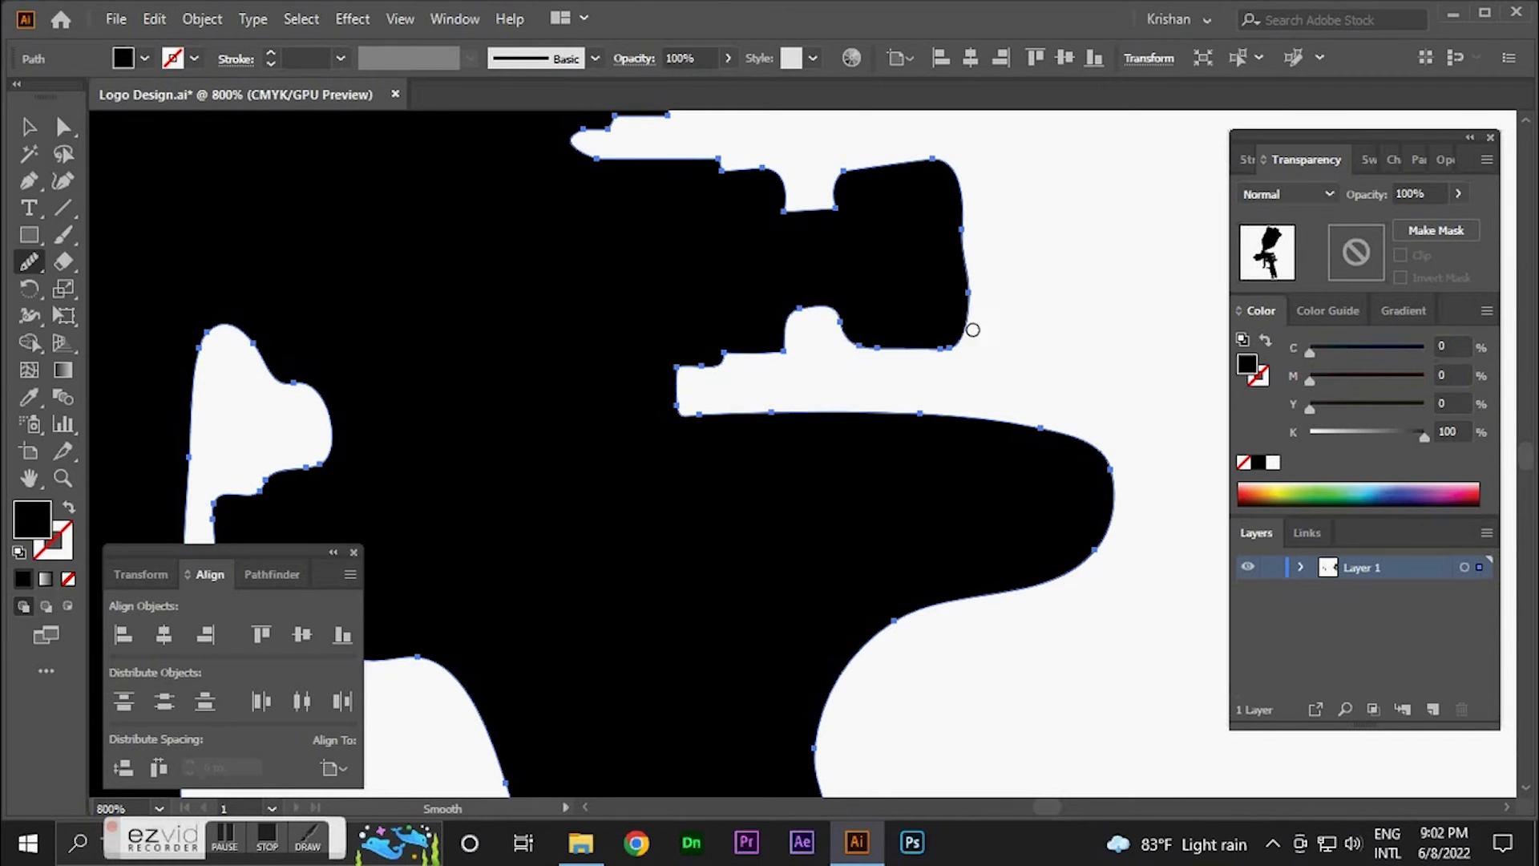
drag(972, 330, 982, 509)
drag(972, 373, 977, 487)
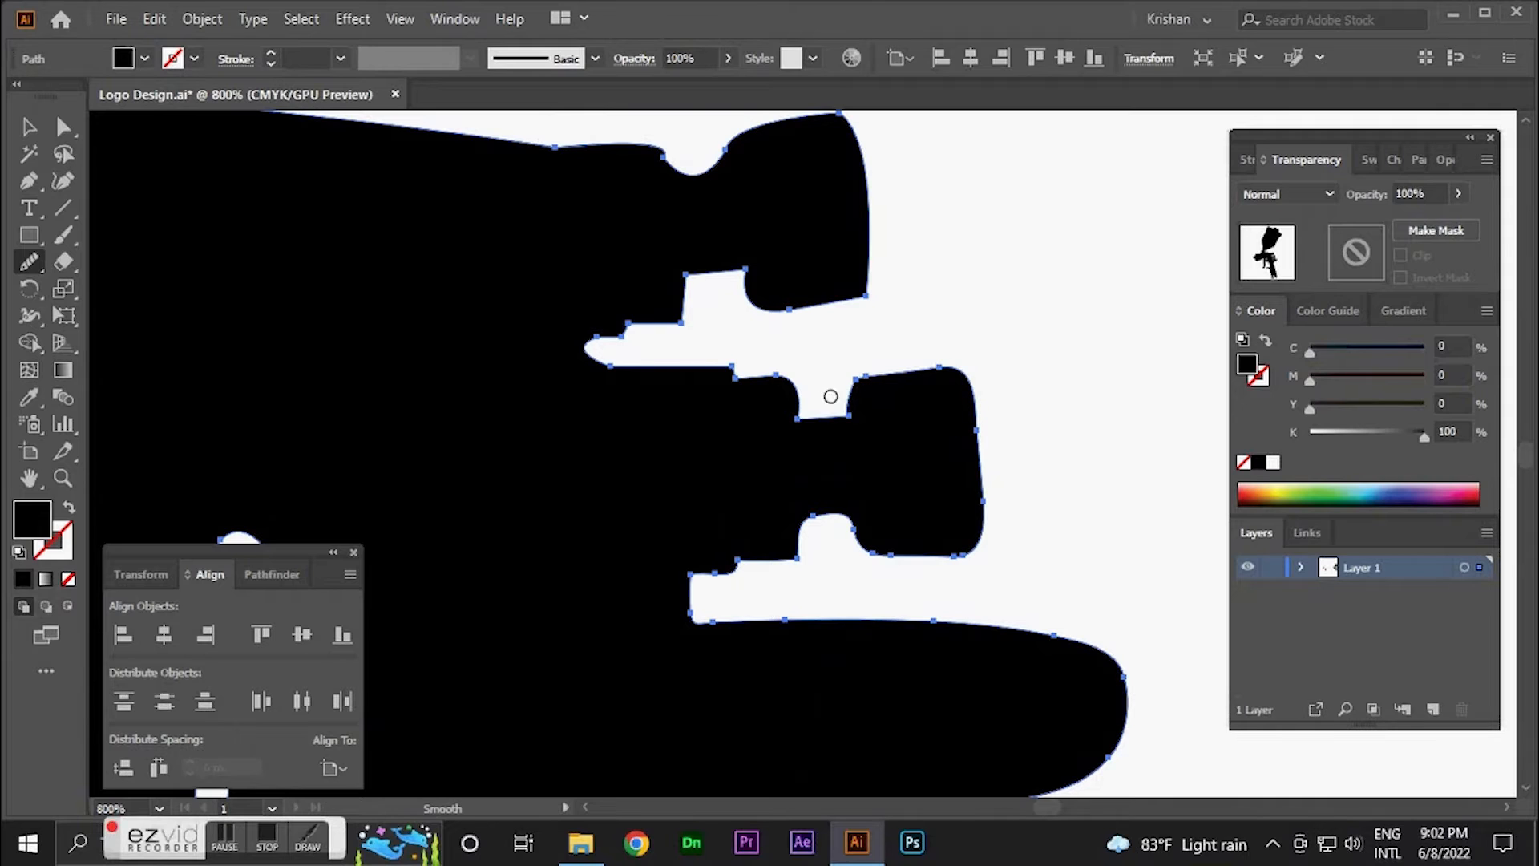
- Smooth the slot between the two rear knobs, the upper knob's outline and the adjoining top edge of the gun body
mouse_move(790, 389)
mouse_down()
mouse_move(705, 358)
mouse_move(614, 363)
mouse_up()
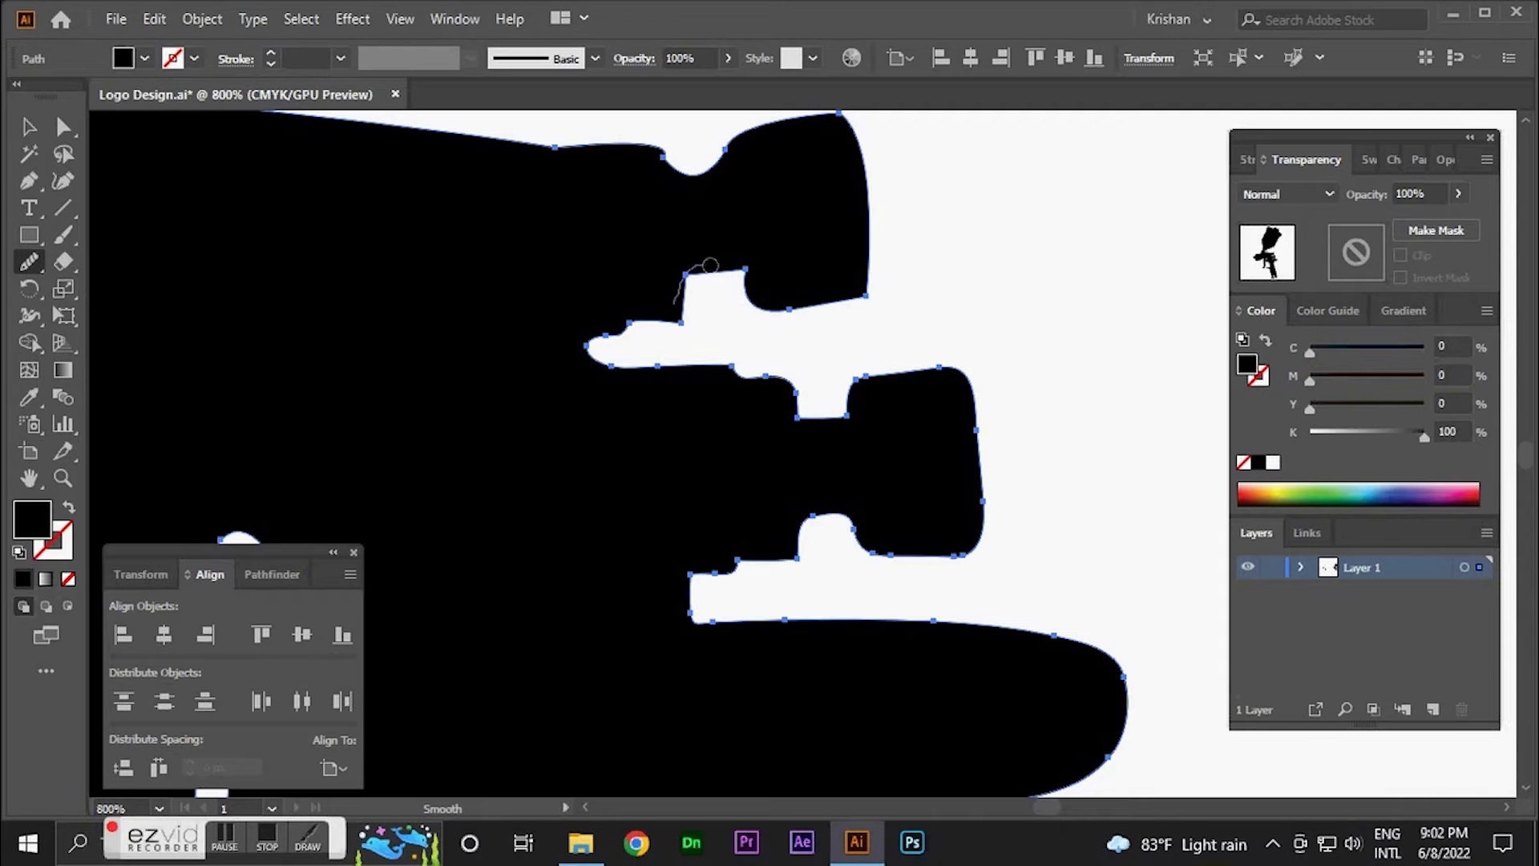
drag(824, 263, 908, 441)
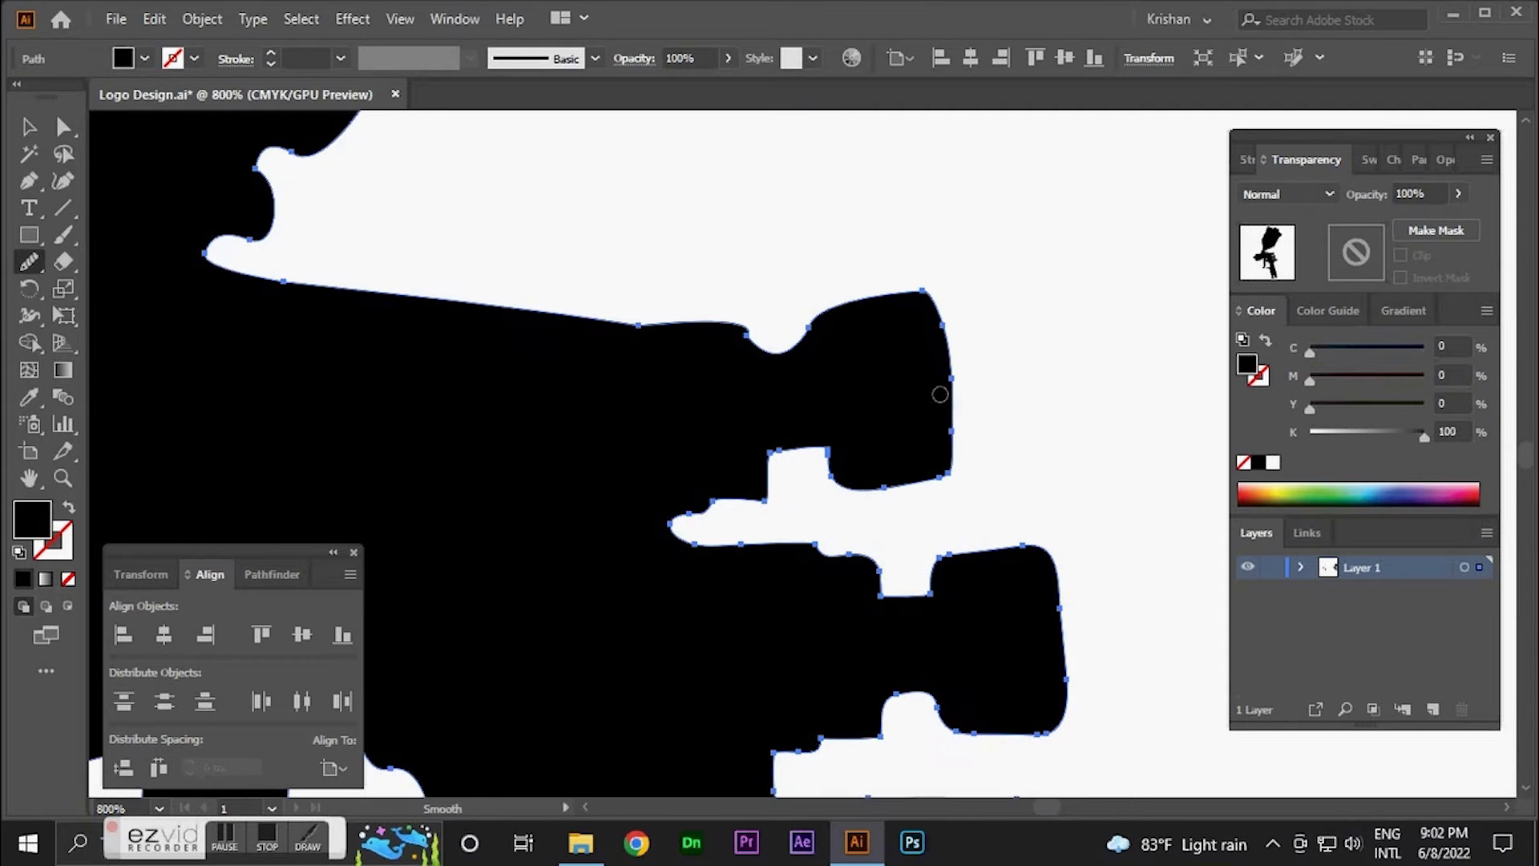
mouse_move(913, 291)
mouse_down()
mouse_move(832, 314)
mouse_move(543, 330)
mouse_move(511, 316)
mouse_move(780, 526)
mouse_up()
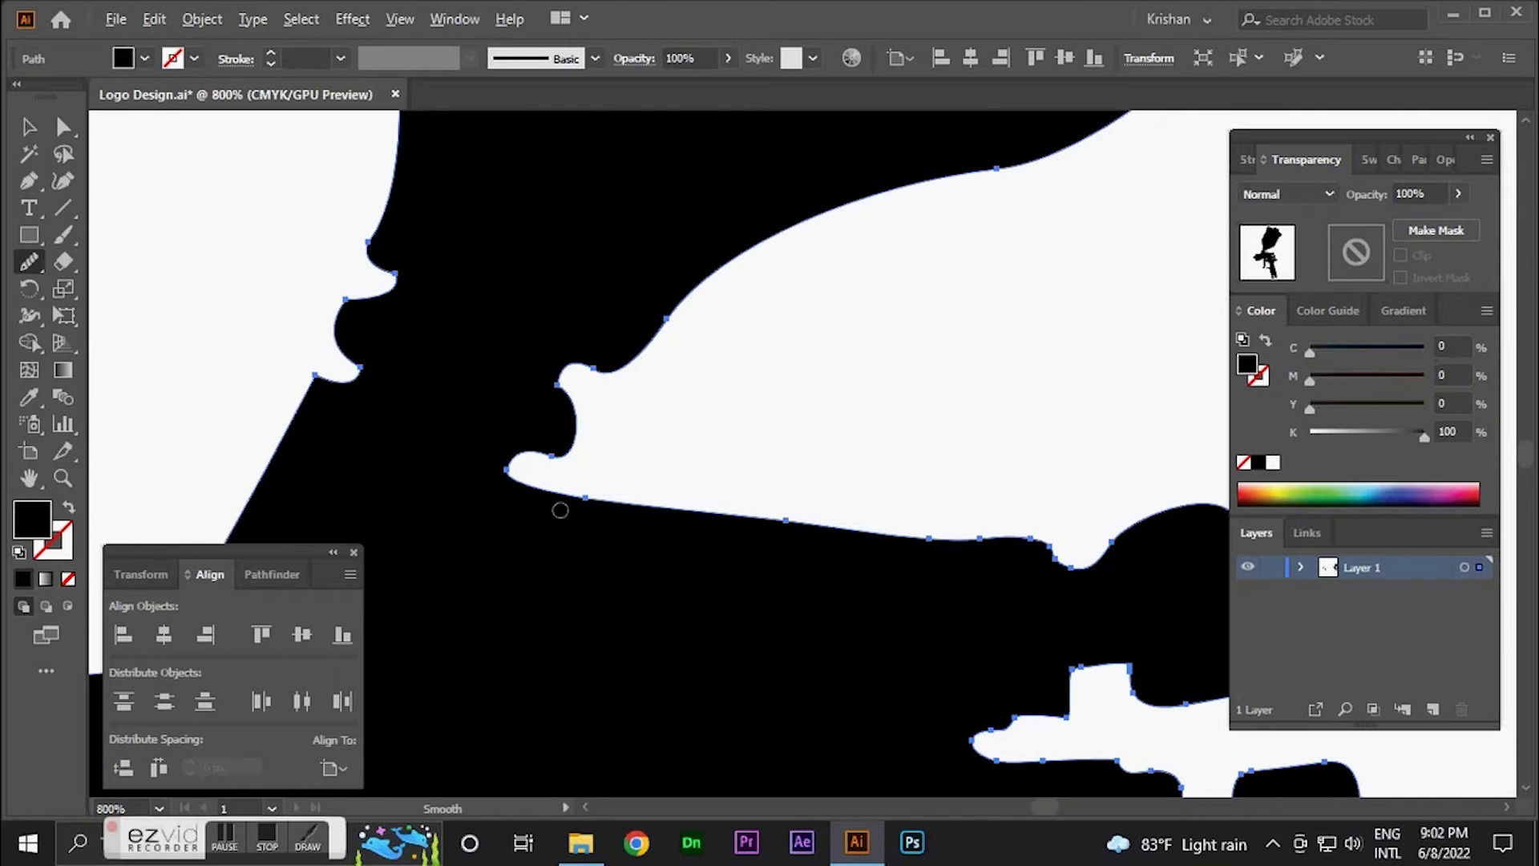
- Smooth the rear corner and lip of the cup's lid and the outline of the raised cap on top of it
scroll(561, 510, down, 2)
mouse_move(601, 416)
mouse_down()
mouse_move(821, 306)
mouse_move(815, 353)
mouse_move(648, 670)
mouse_up()
mouse_move(754, 553)
mouse_down()
mouse_move(870, 321)
mouse_move(690, 648)
mouse_up()
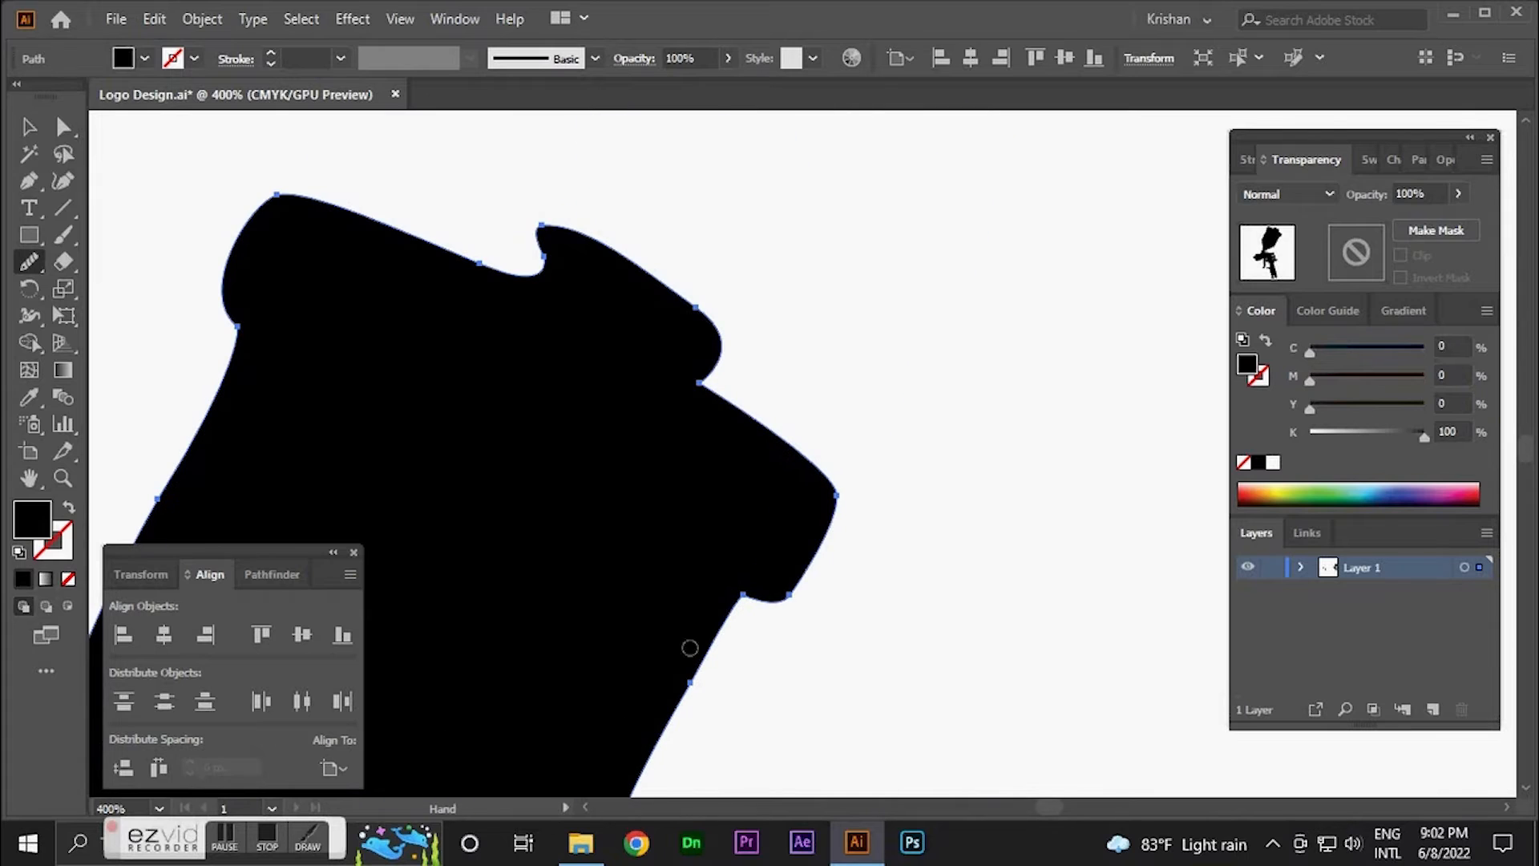
drag(837, 524, 672, 373)
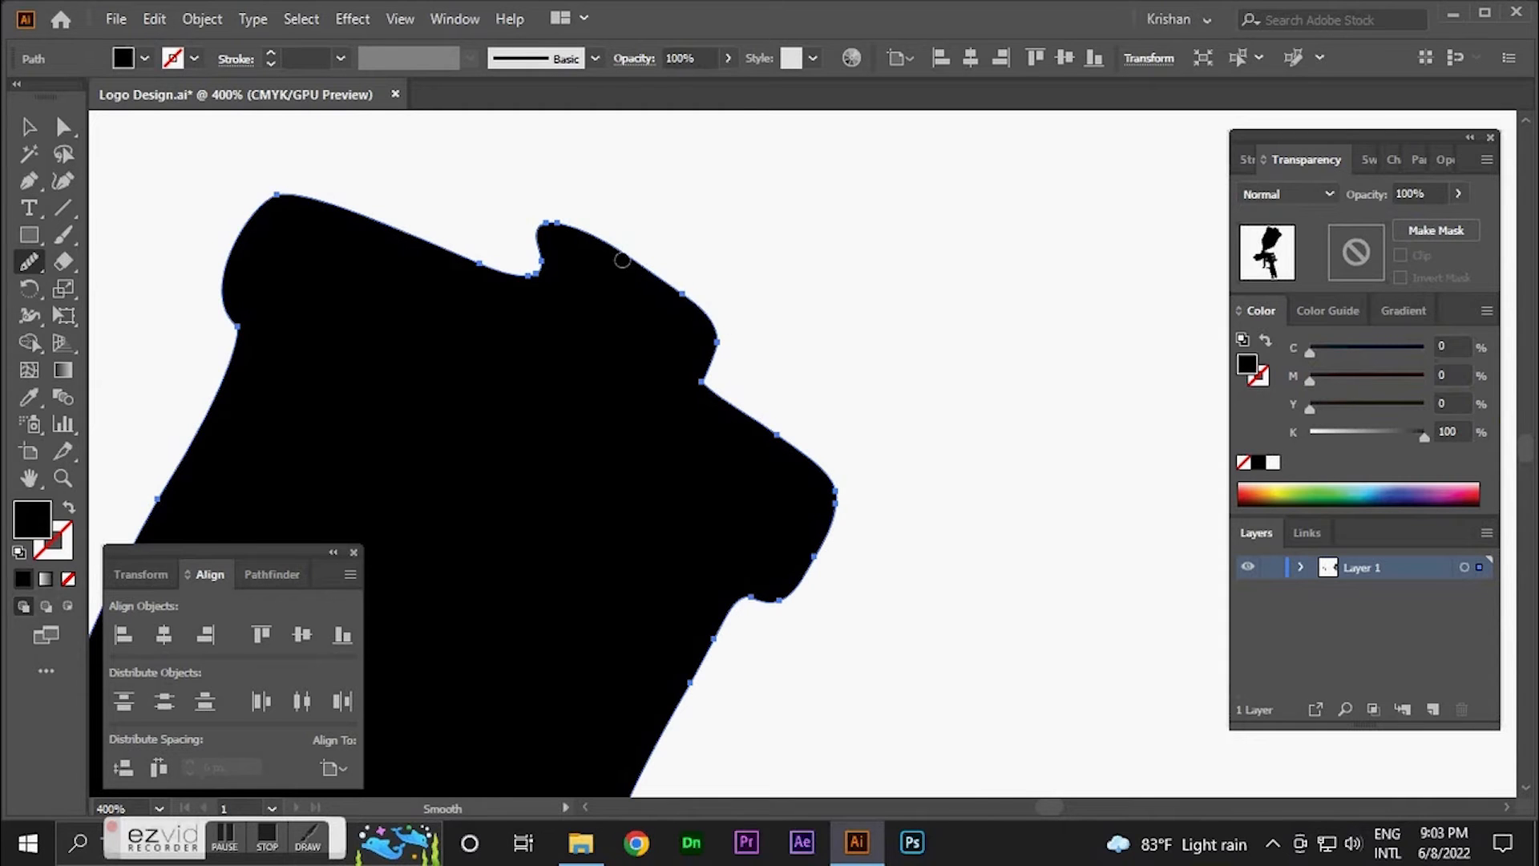
- Reshape the raised cap's rear corner by moving its anchor points outward and pulling the notch beneath it inward
key(a)
scroll(725, 343, up, 1)
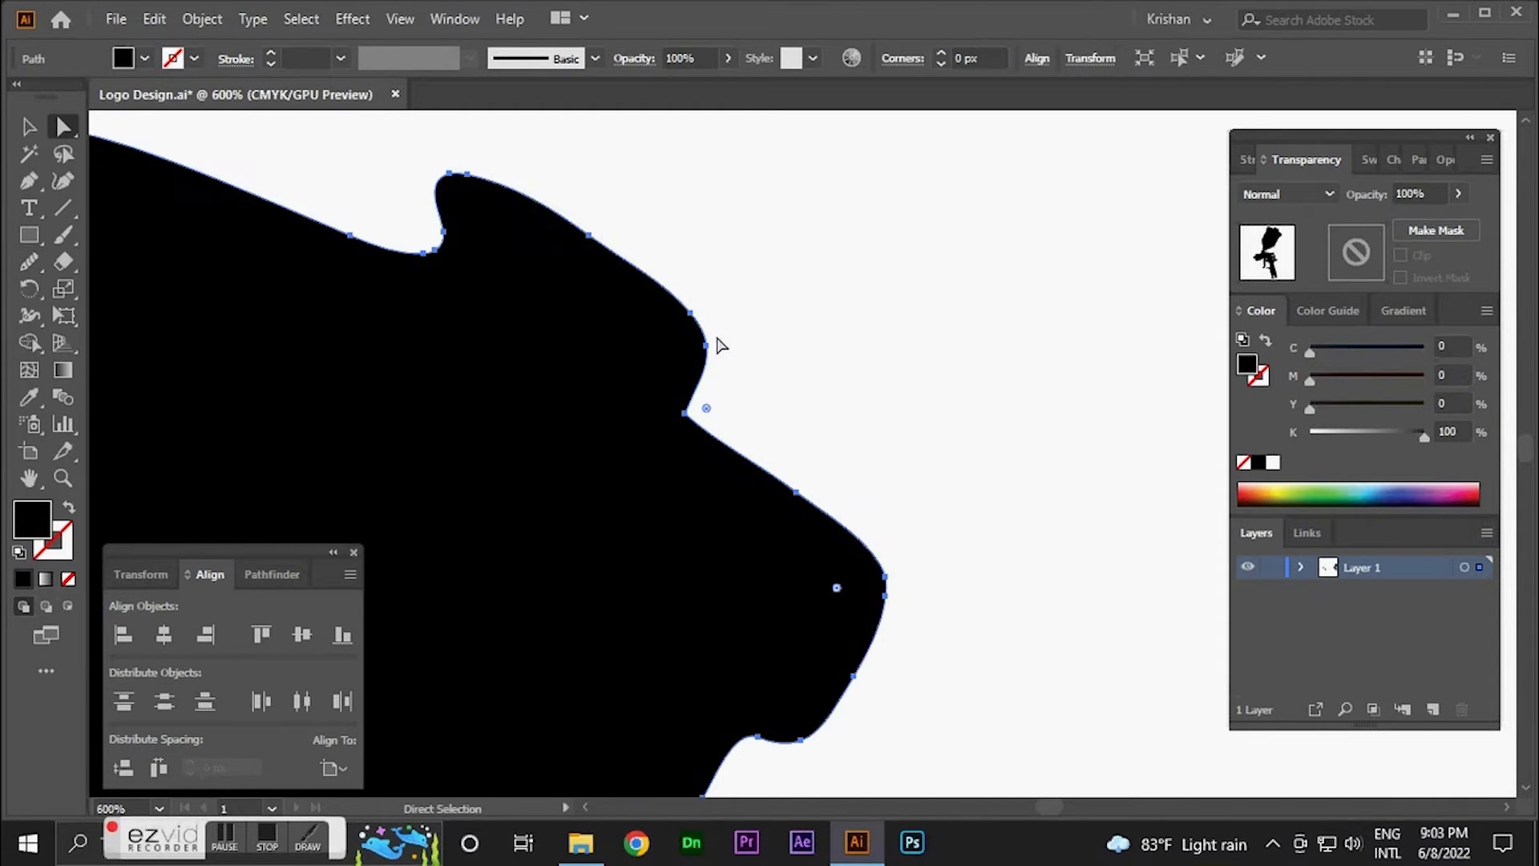
mouse_move(711, 343)
mouse_down()
mouse_move(731, 365)
mouse_move(681, 307)
mouse_up()
click(31, 263)
key(a)
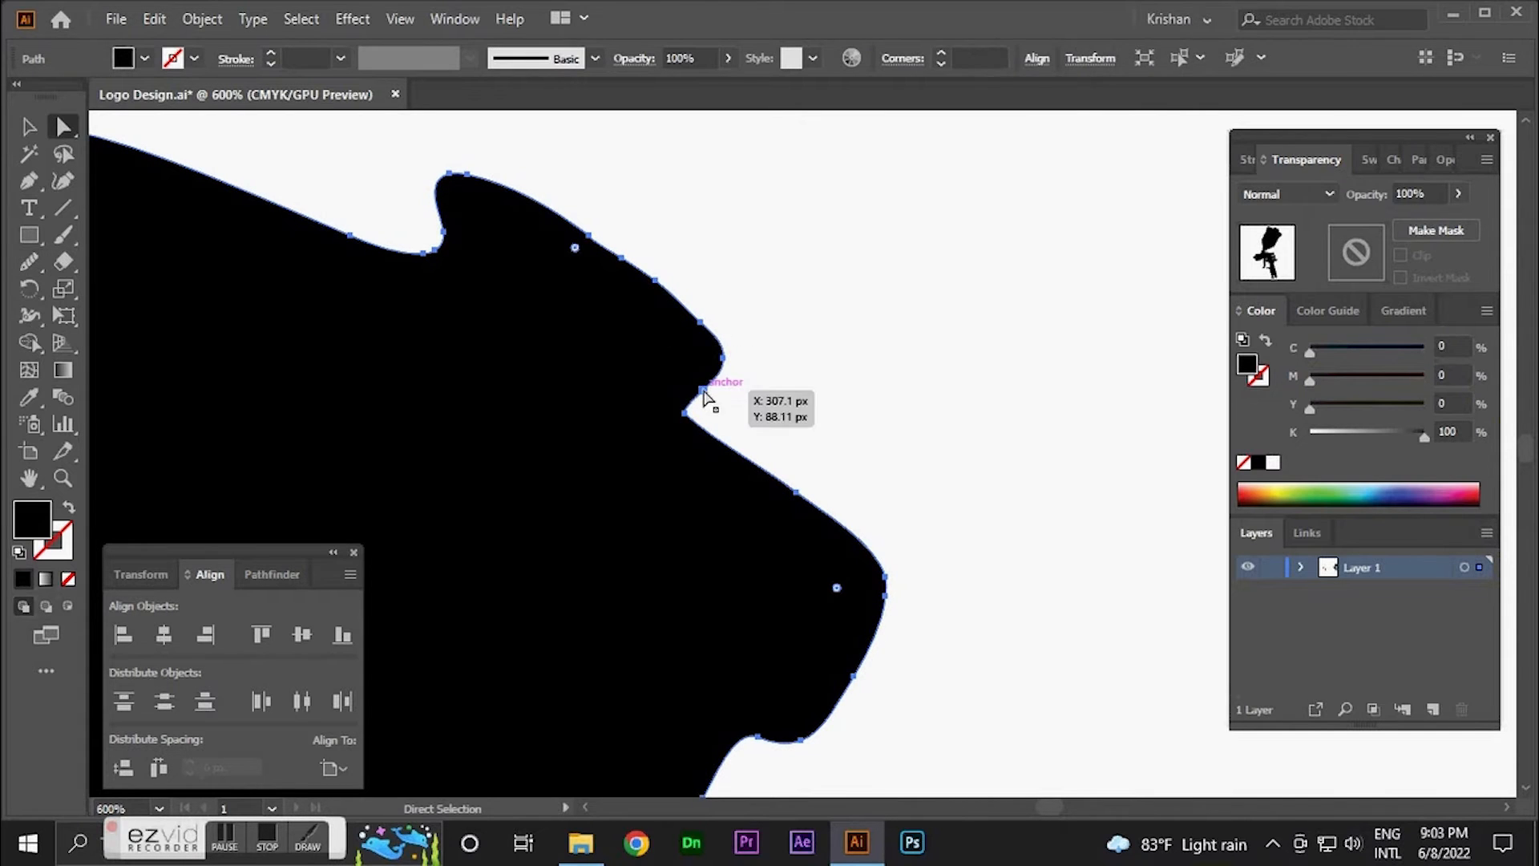
click(704, 390)
scroll(712, 381, up, 2)
drag(696, 401, 664, 374)
scroll(800, 387, down, 1)
drag(780, 291, 827, 397)
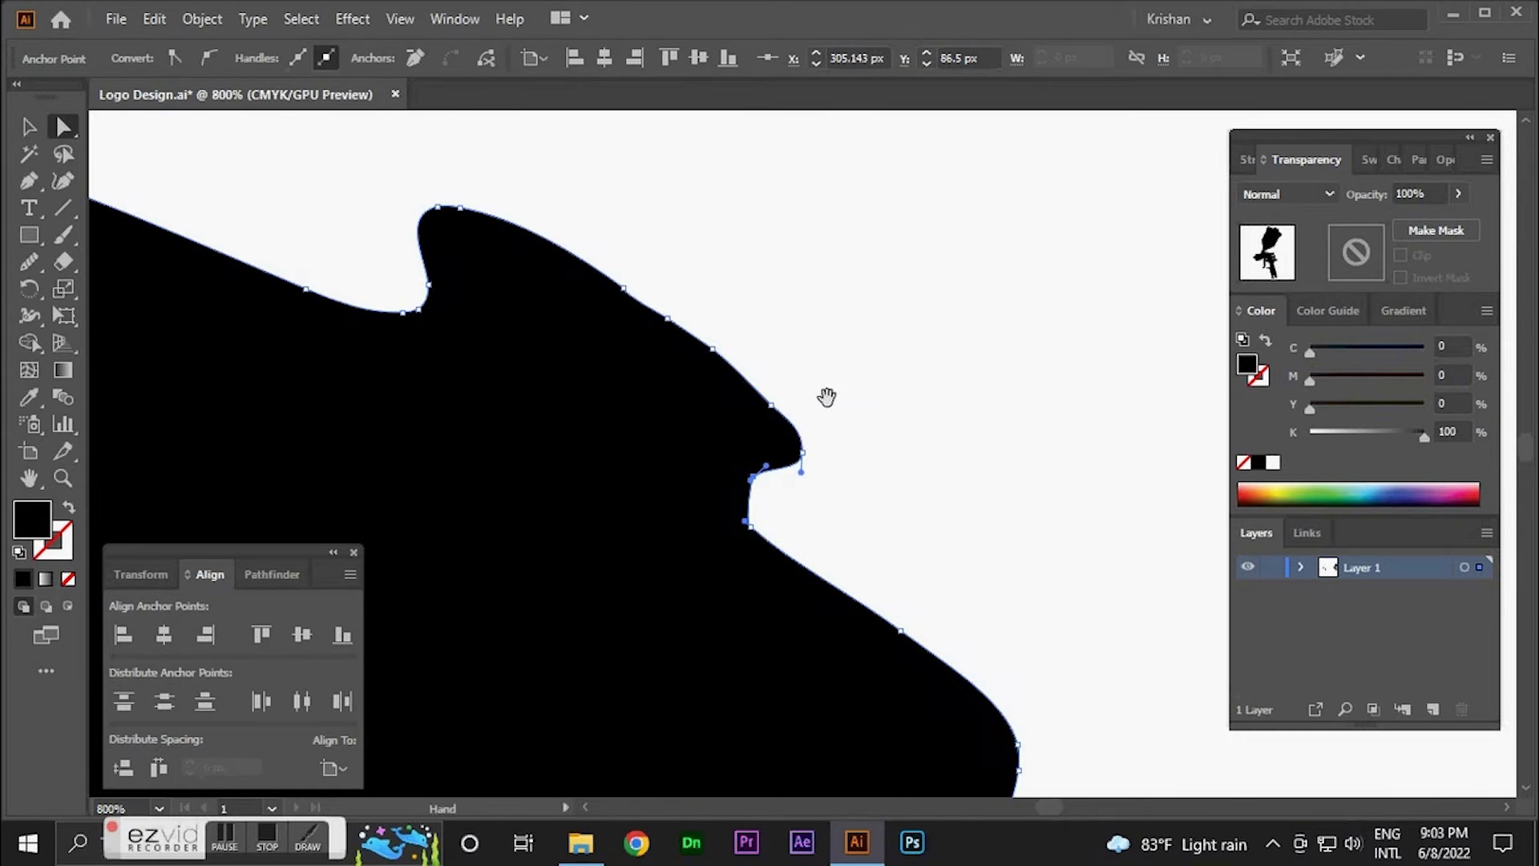
- Smooth the notch under the raised cap, extend the cap's rear tip outward and smooth its sloping upper edge
click(30, 263)
mouse_move(746, 525)
mouse_down()
mouse_move(760, 460)
mouse_move(835, 429)
mouse_up()
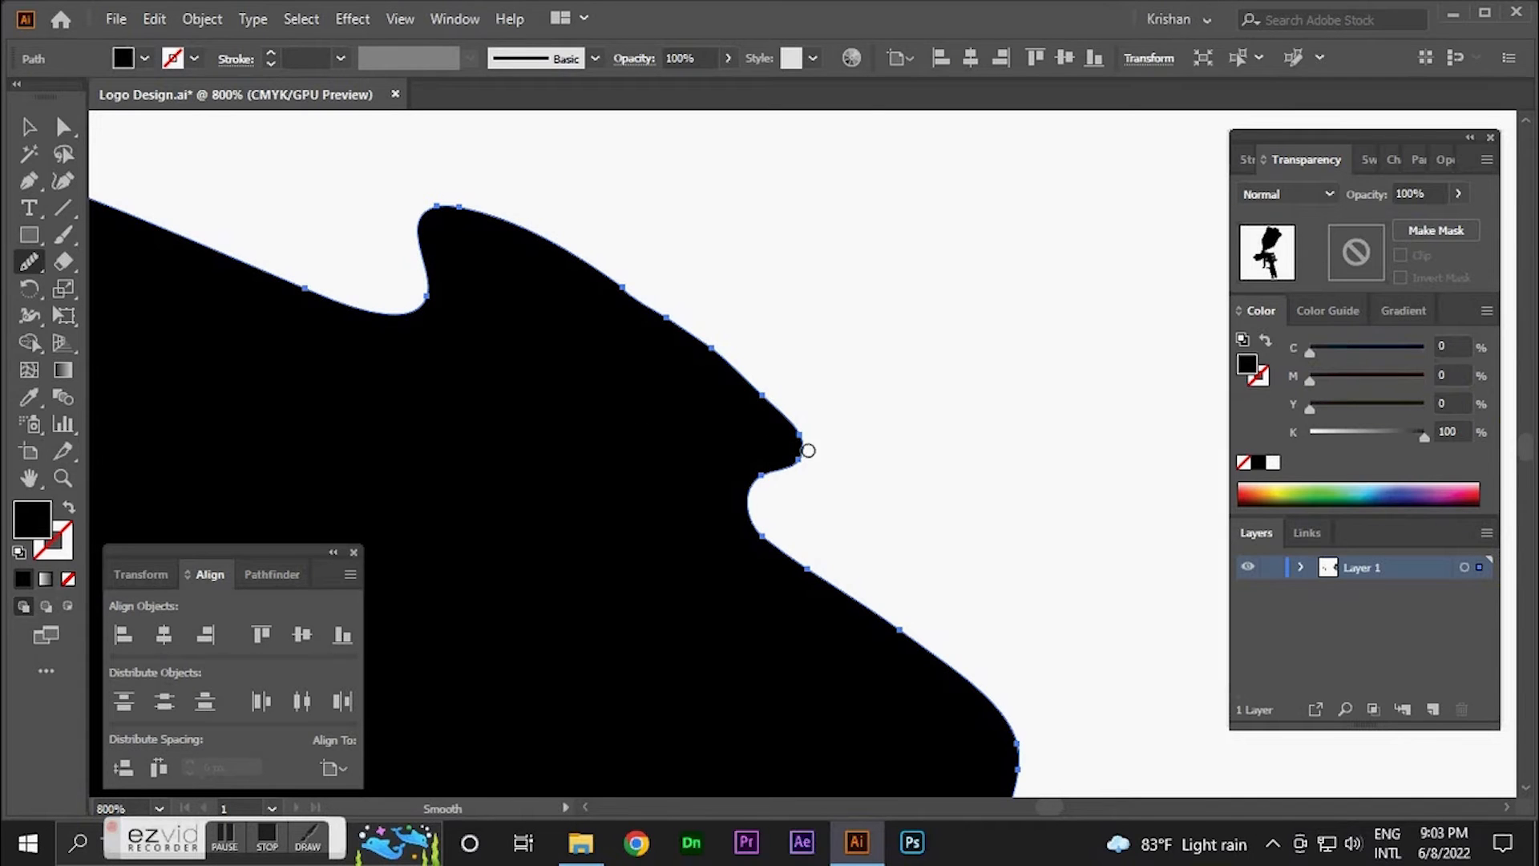
key(a)
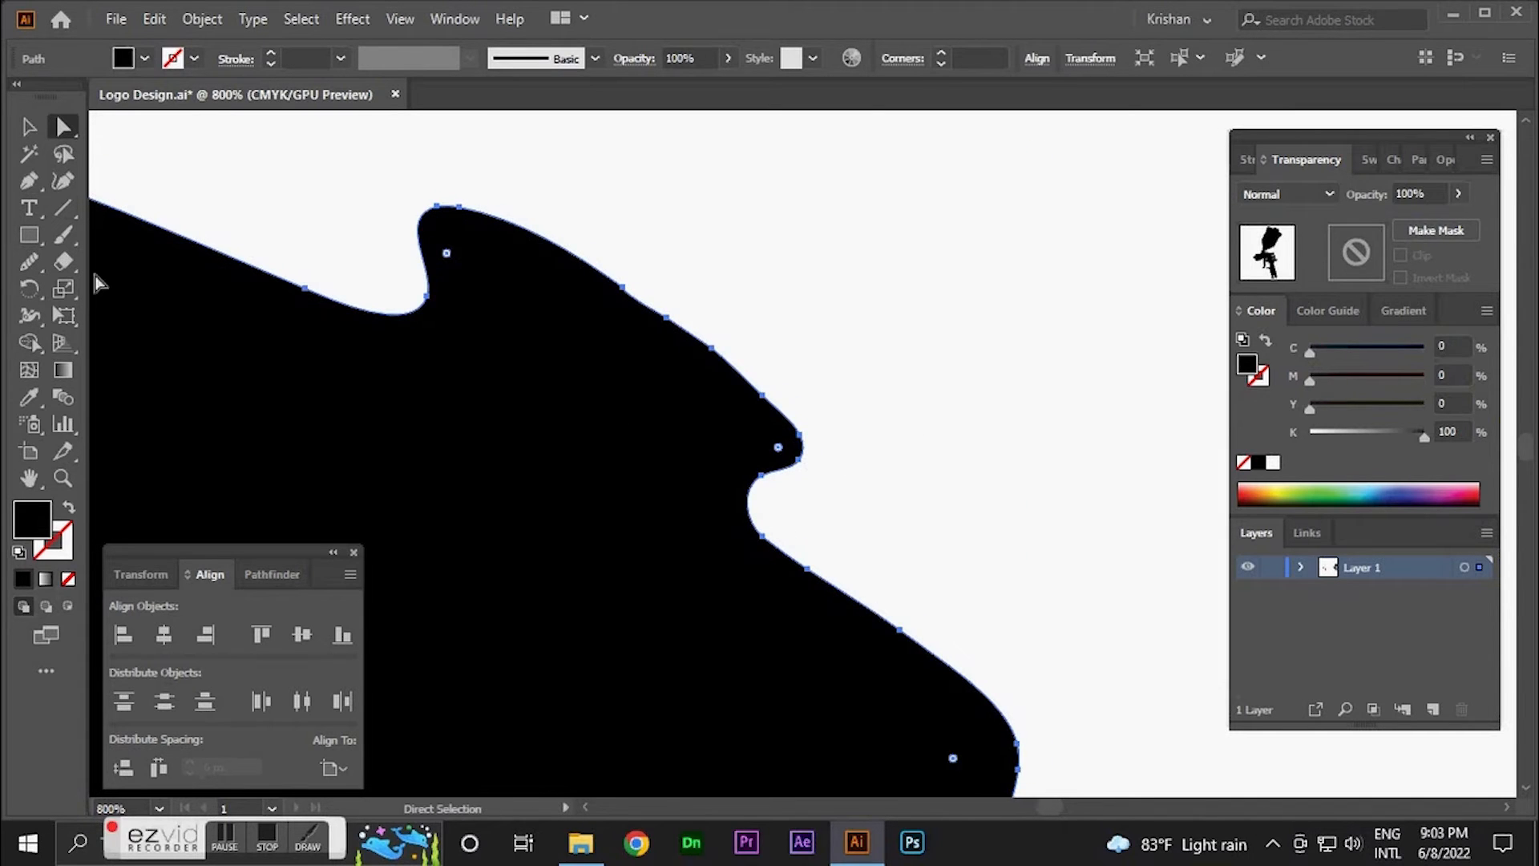
mouse_move(799, 434)
mouse_down()
mouse_move(819, 444)
mouse_move(819, 474)
mouse_move(783, 487)
mouse_up()
click(30, 261)
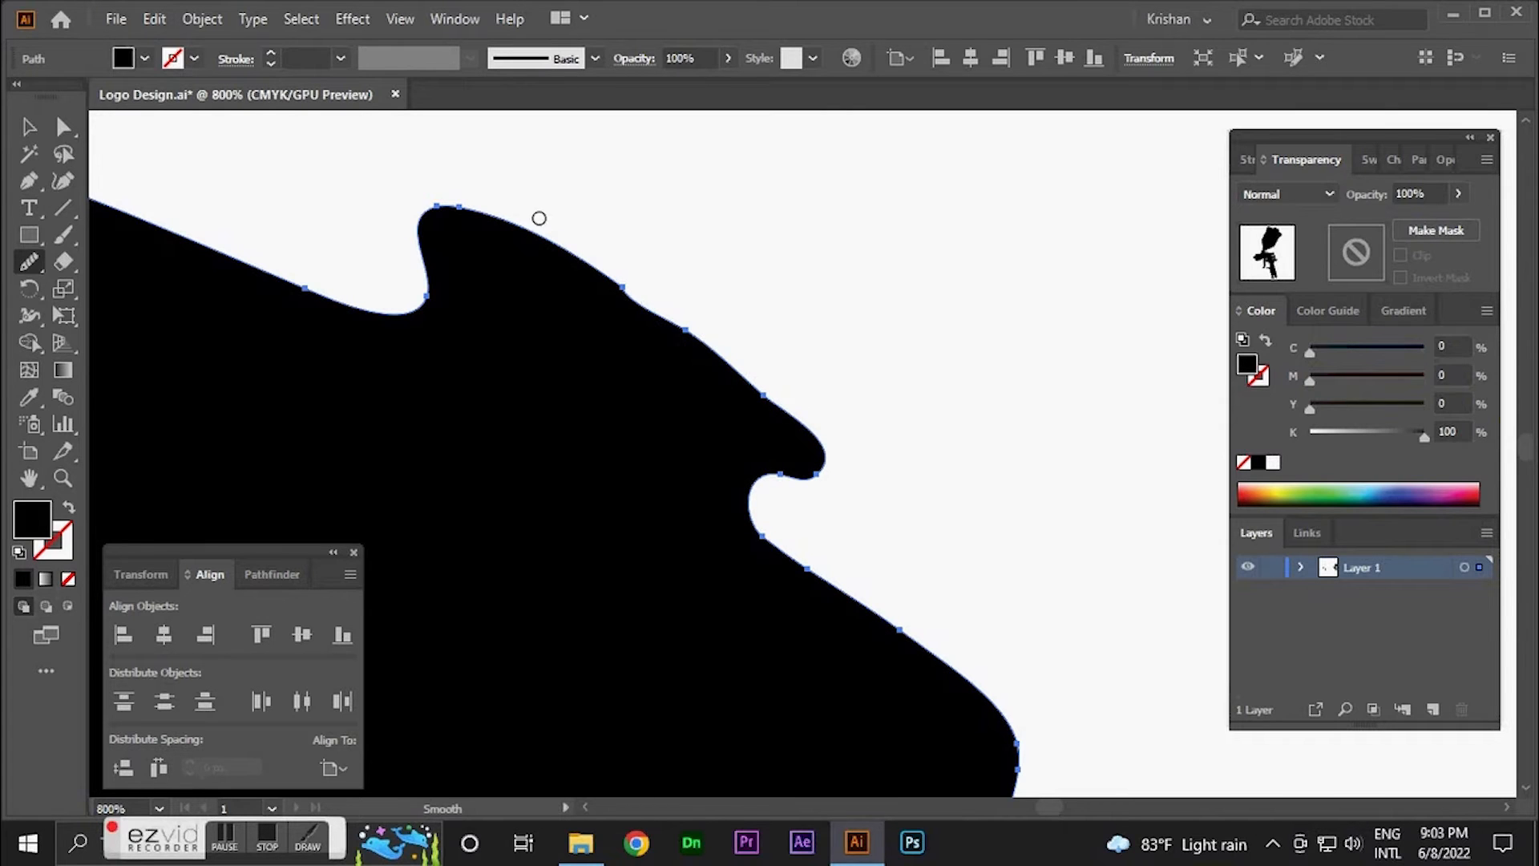
mouse_move(536, 217)
mouse_down()
mouse_move(762, 371)
mouse_move(811, 463)
mouse_move(710, 486)
mouse_up()
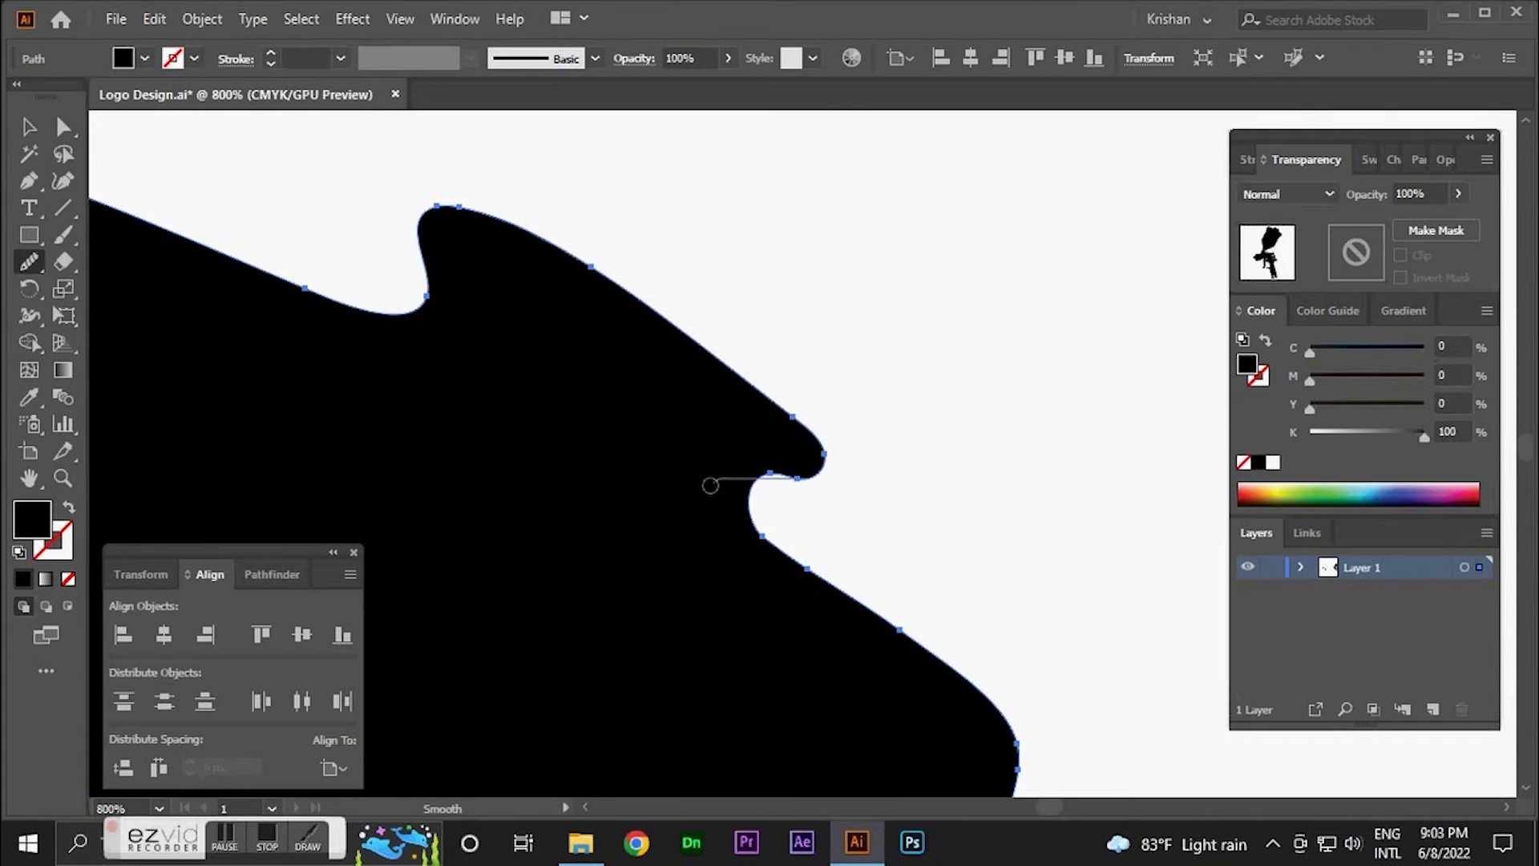
- Smooth the upper edge and rounded front corner of the cup's lid and the tip of the raised cap
scroll(764, 400, down, 3)
scroll(780, 376, down, 1)
scroll(676, 380, up, 1)
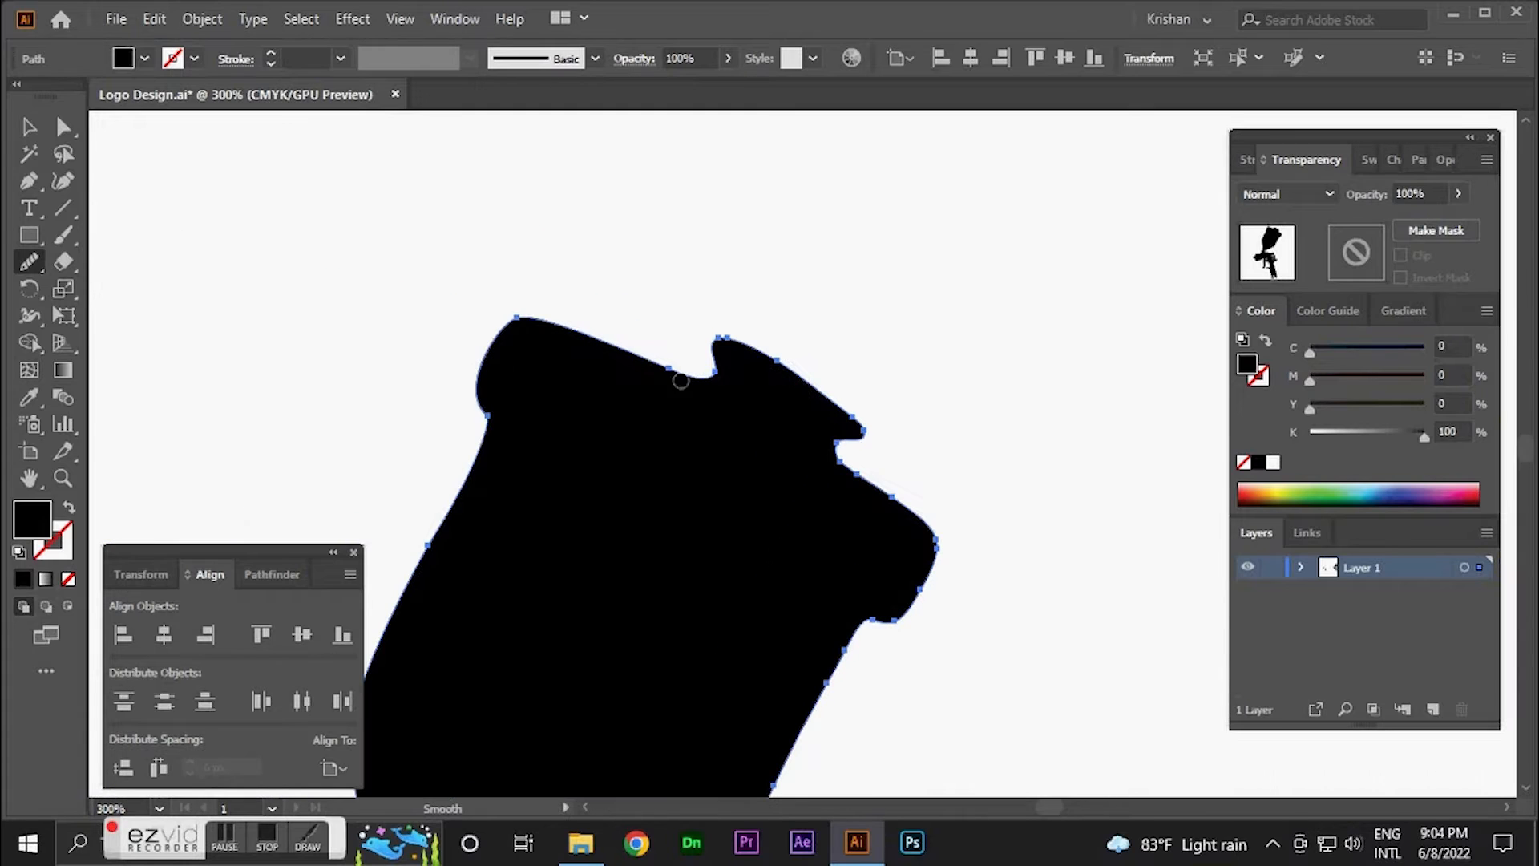
drag(681, 381, 501, 324)
mouse_move(511, 312)
mouse_down()
mouse_move(486, 331)
mouse_move(653, 312)
mouse_move(849, 381)
mouse_move(864, 450)
mouse_move(920, 499)
mouse_move(874, 492)
mouse_move(854, 513)
mouse_move(973, 468)
mouse_up()
scroll(826, 398, up, 2)
key(a)
click(30, 262)
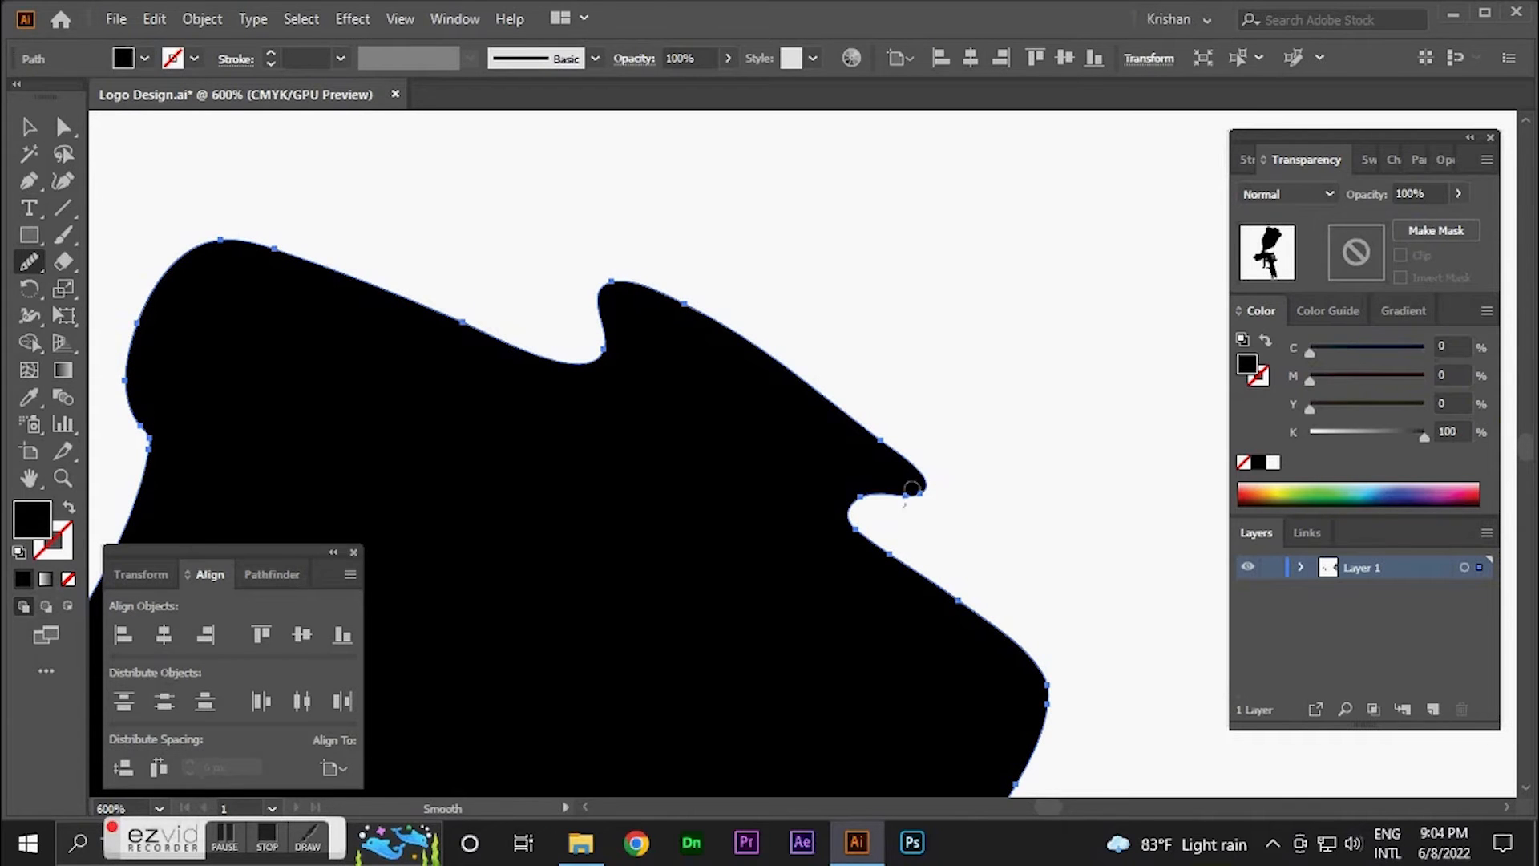
mouse_move(561, 316)
mouse_down()
mouse_move(622, 271)
mouse_move(609, 297)
mouse_up()
key(a)
key(ctrl+z)
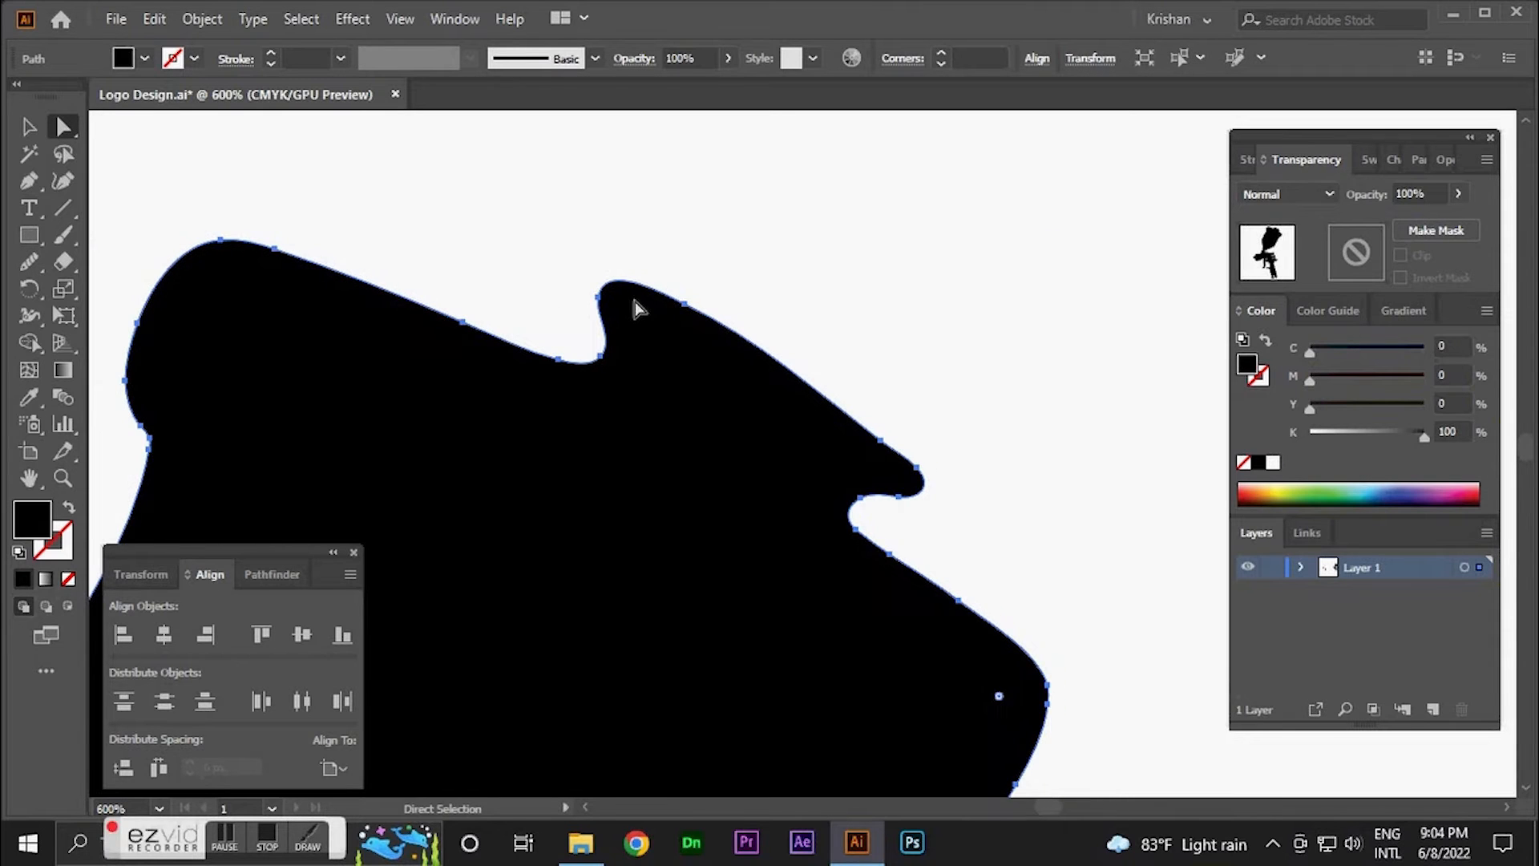
key(ctrl+z)
key(ctrl+z)
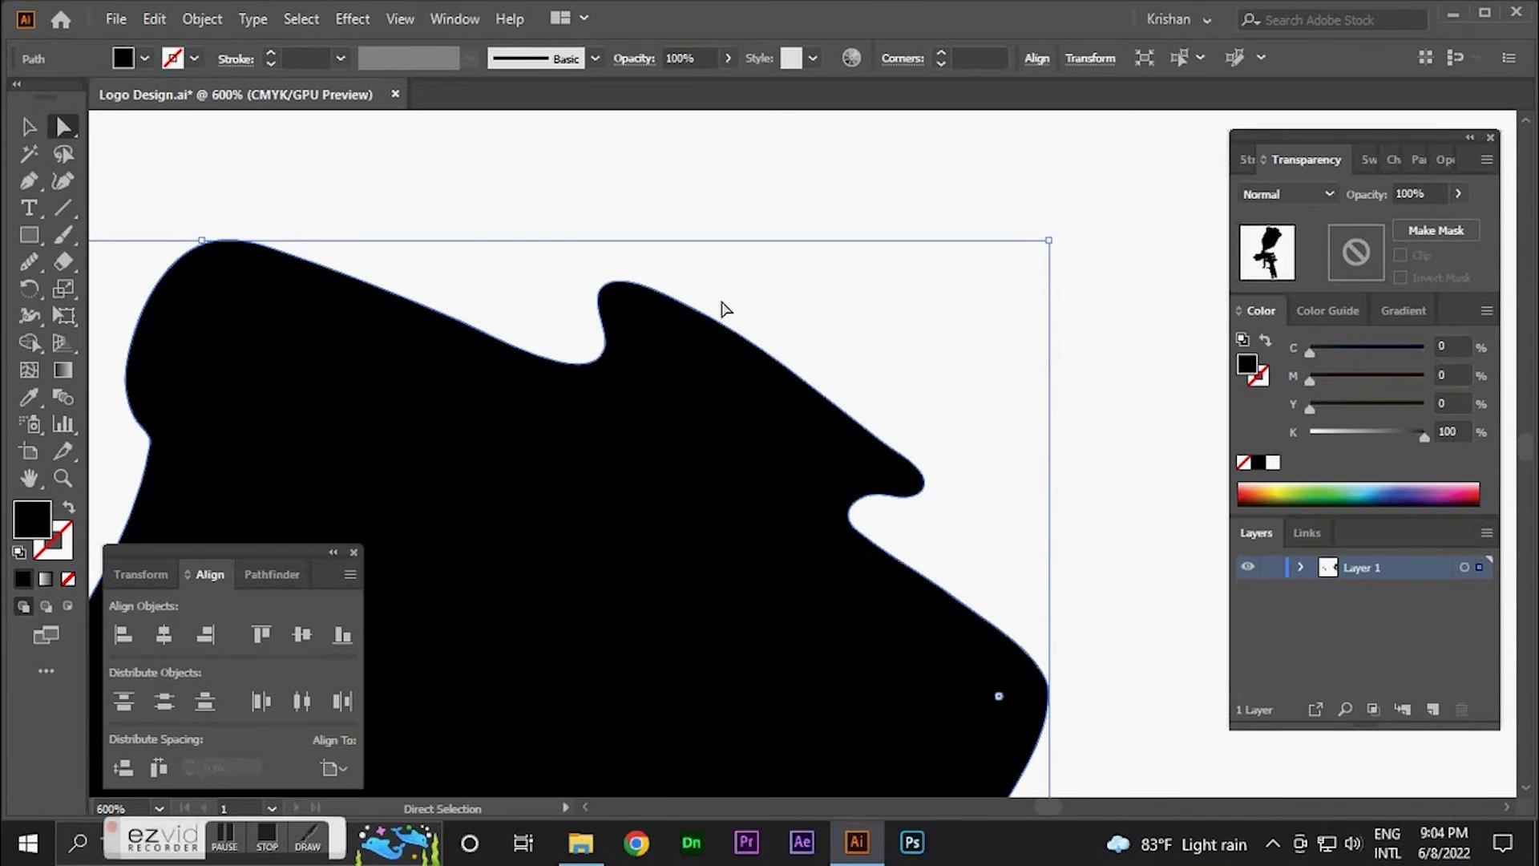
- Reselect the silhouette and smooth the cup's lower front edge down to its neck
click(816, 321)
scroll(817, 320, down, 5)
scroll(768, 275, up, 2)
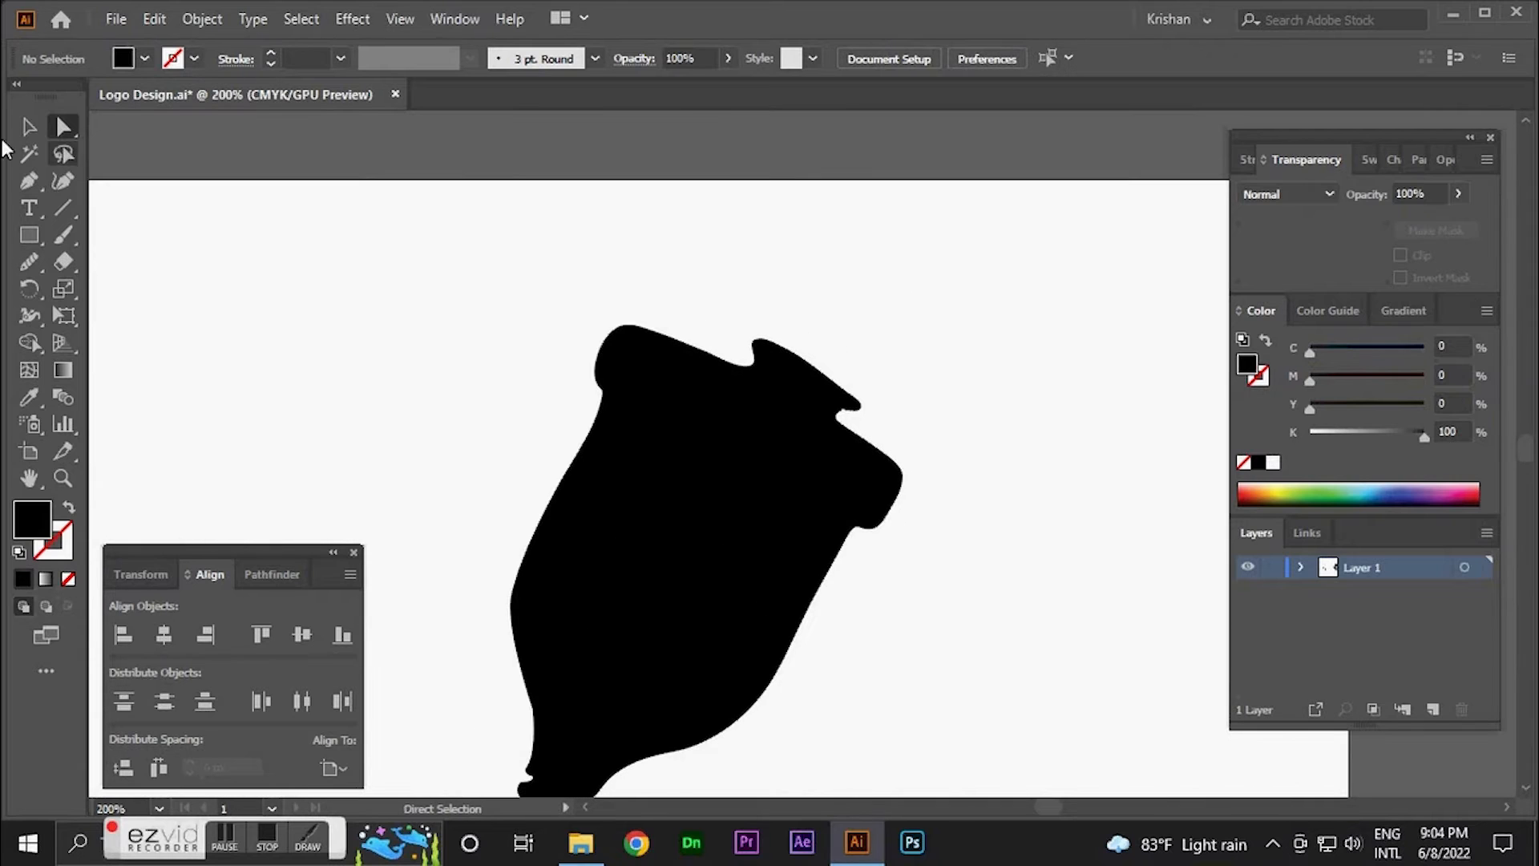
click(627, 454)
click(32, 258)
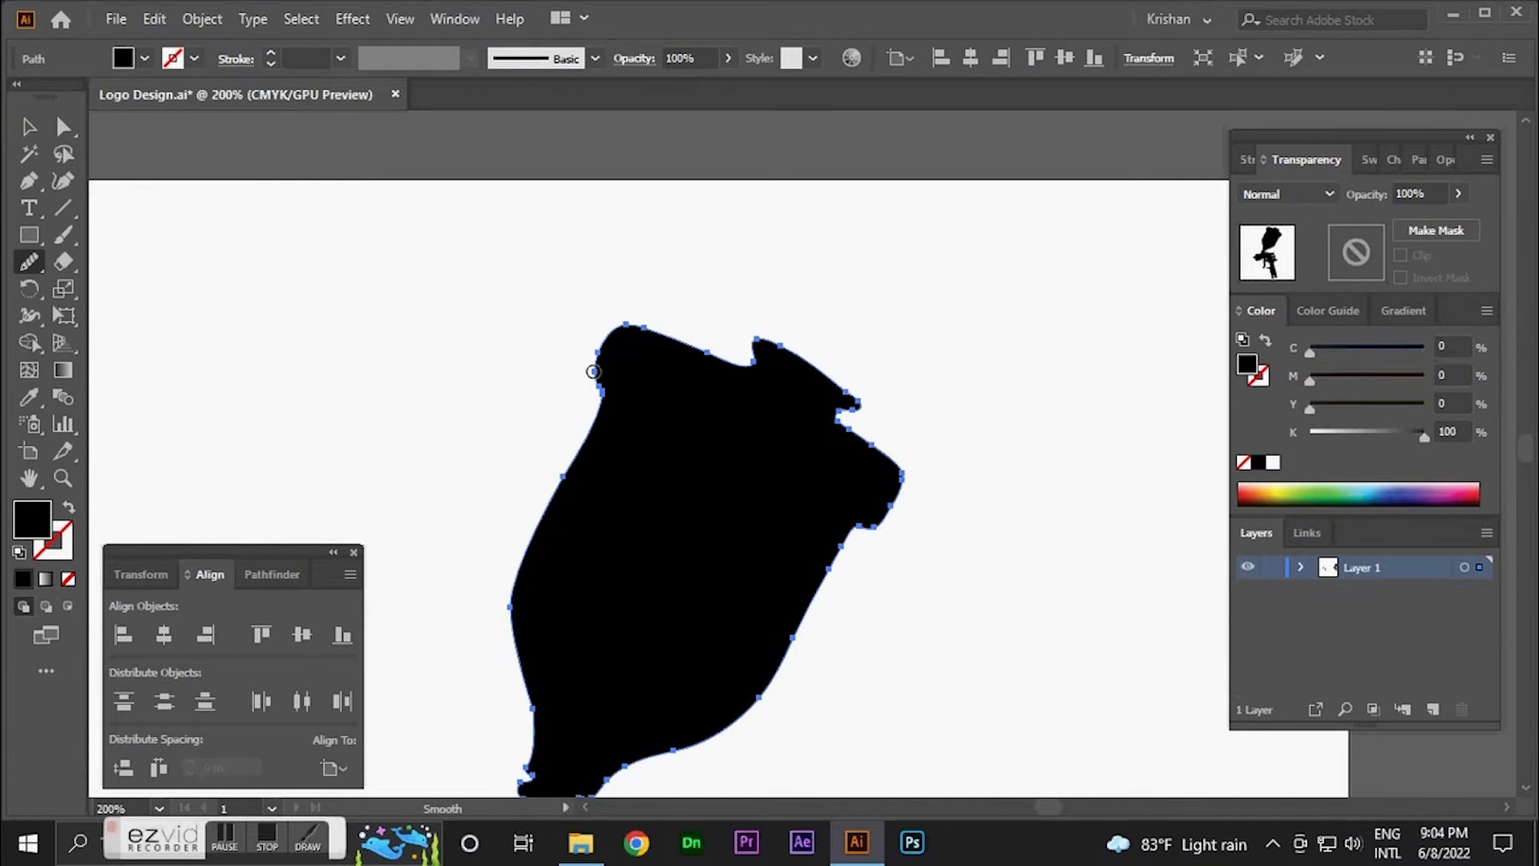
scroll(591, 494, up, 4)
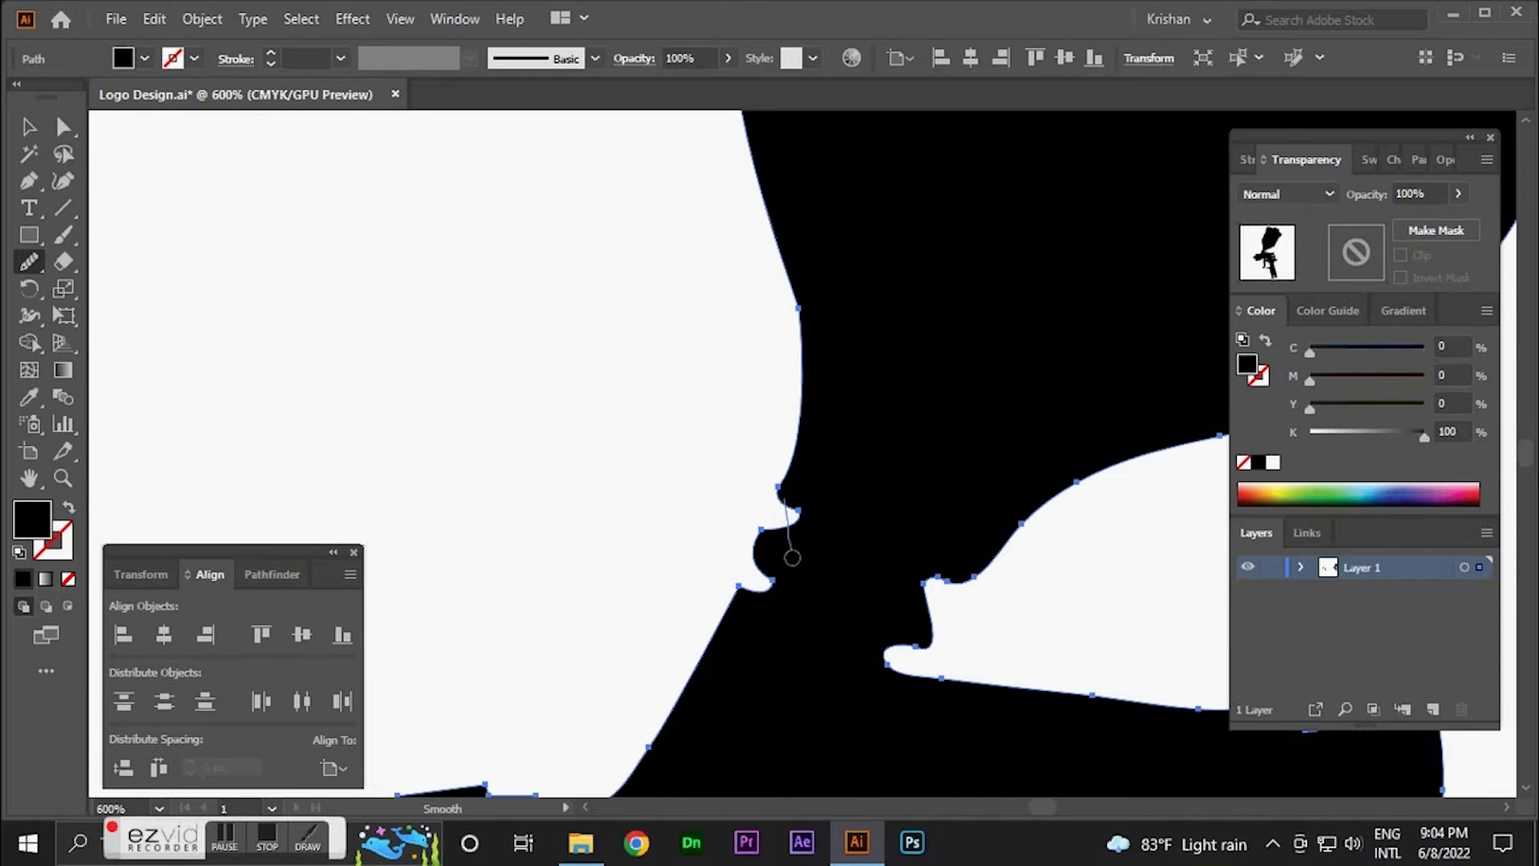
mouse_move(782, 508)
mouse_down()
mouse_move(806, 360)
mouse_move(780, 206)
mouse_up()
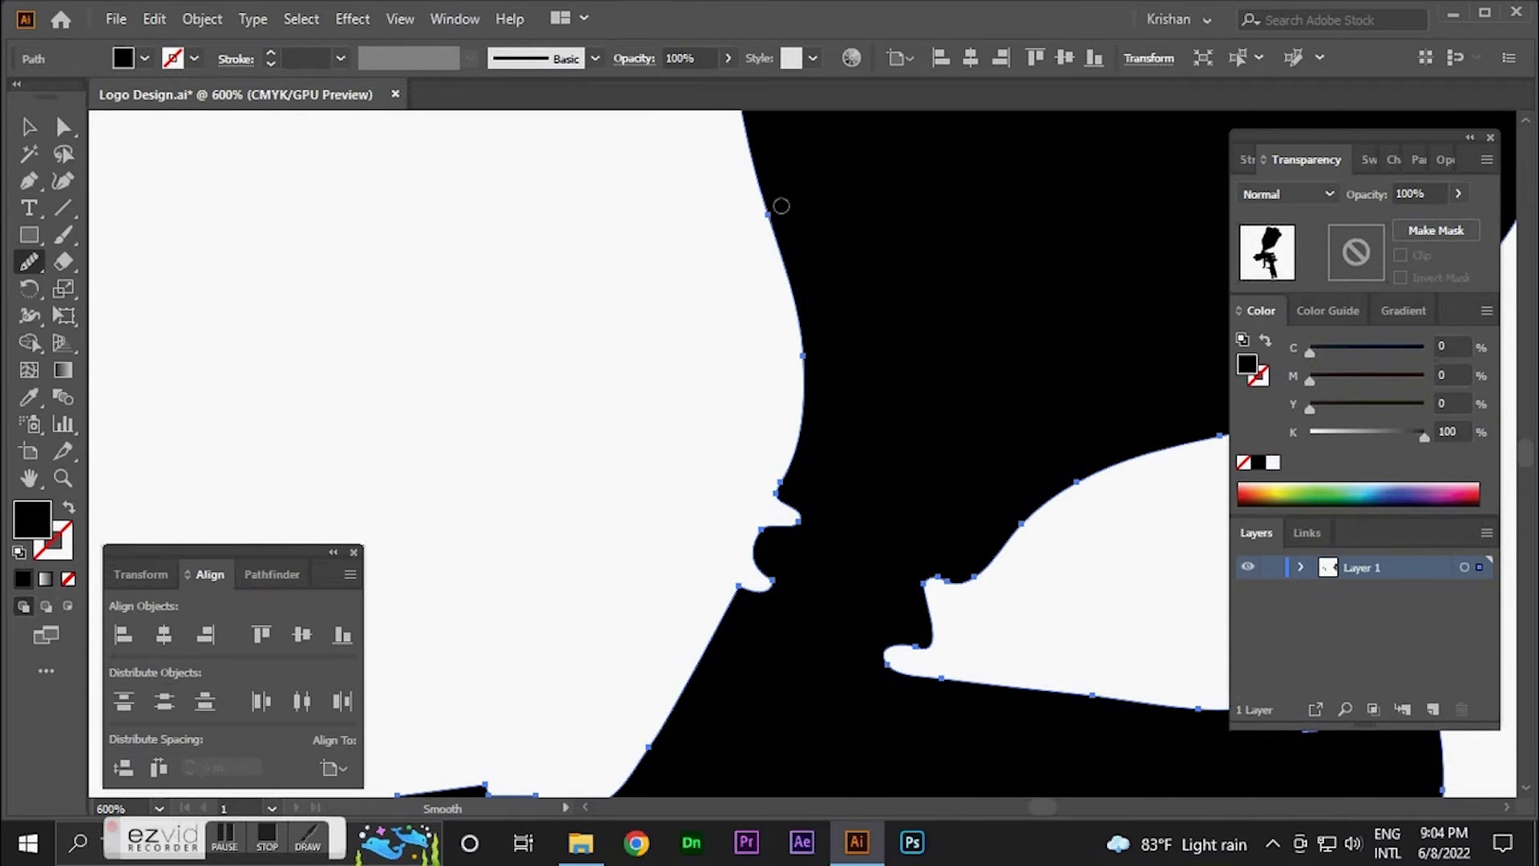
- Smooth the upper edge of the gun's front air cap and the outline of the protruding nozzle tip
scroll(820, 353, down, 2)
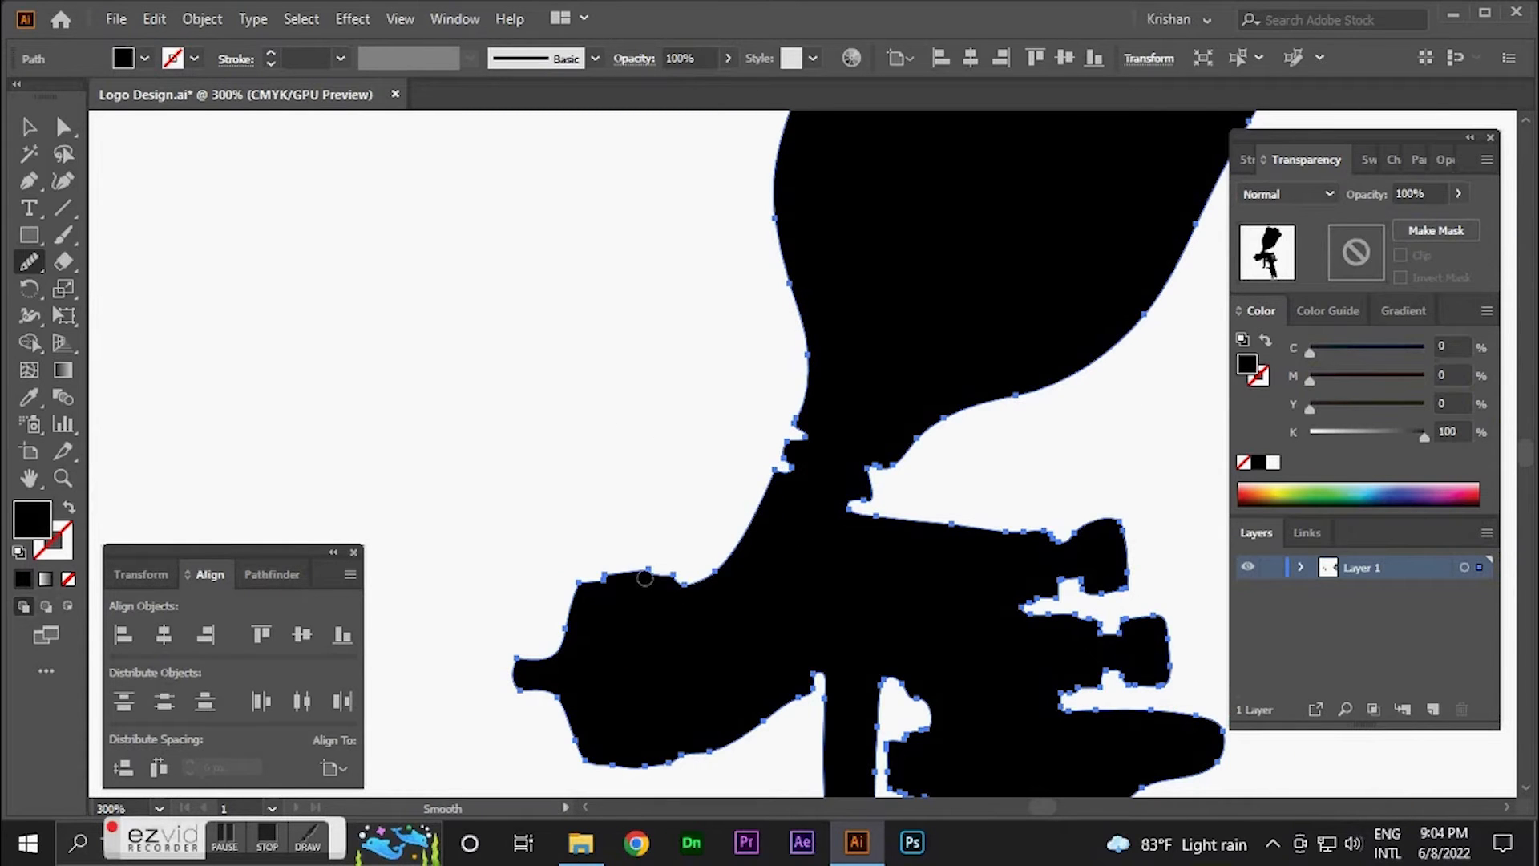
scroll(646, 577, up, 3)
mouse_move(721, 586)
mouse_down()
mouse_move(673, 541)
mouse_move(746, 573)
mouse_up()
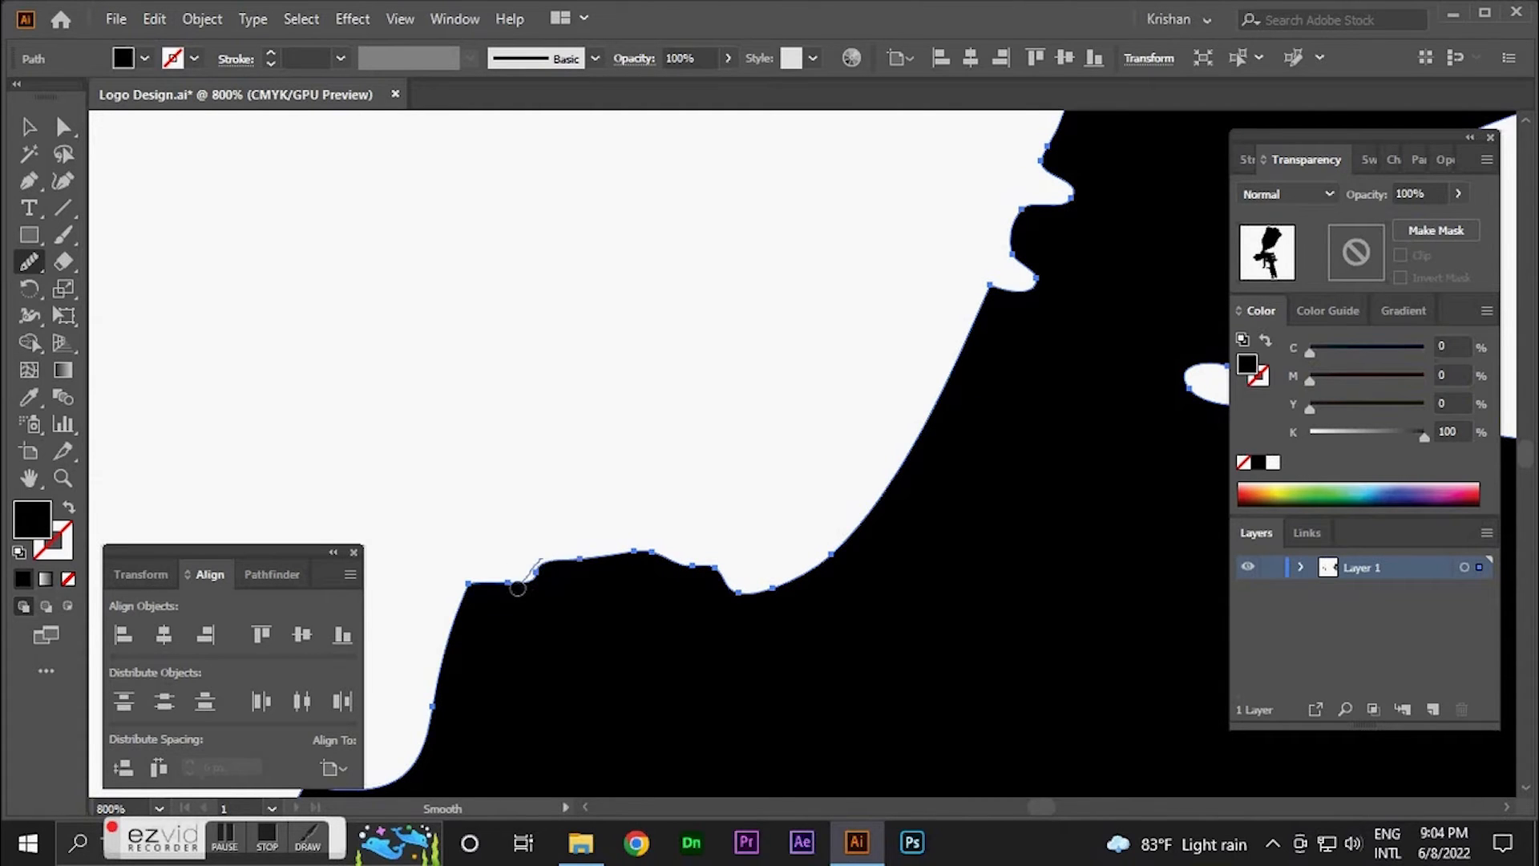
drag(441, 596, 734, 311)
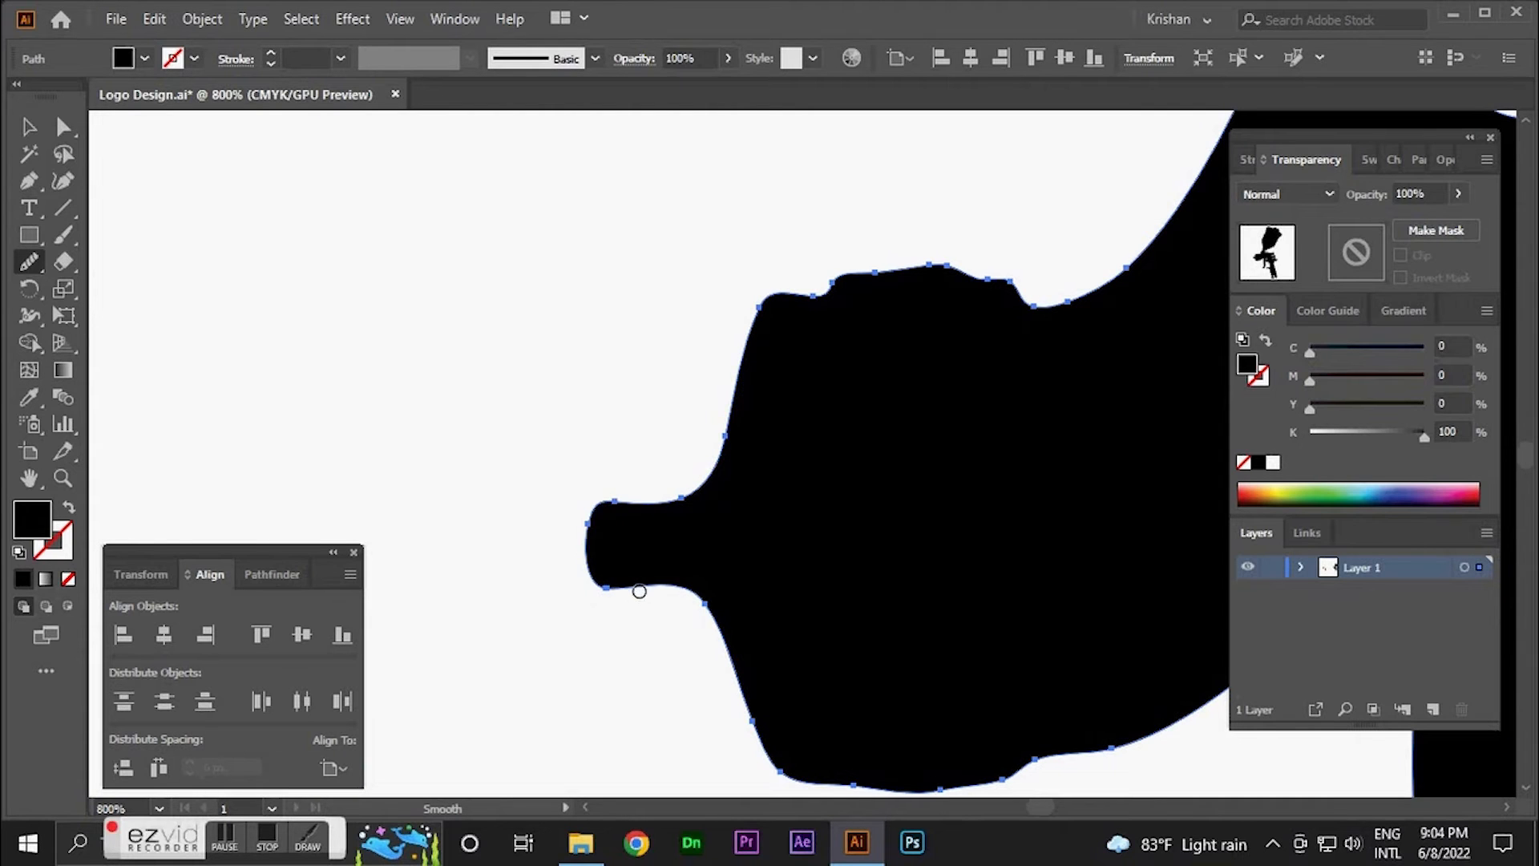
drag(639, 591, 724, 617)
- Deselect the finished silhouette and save the document
click(29, 128)
click(312, 243)
scroll(344, 321, down, 6)
drag(603, 298, 776, 383)
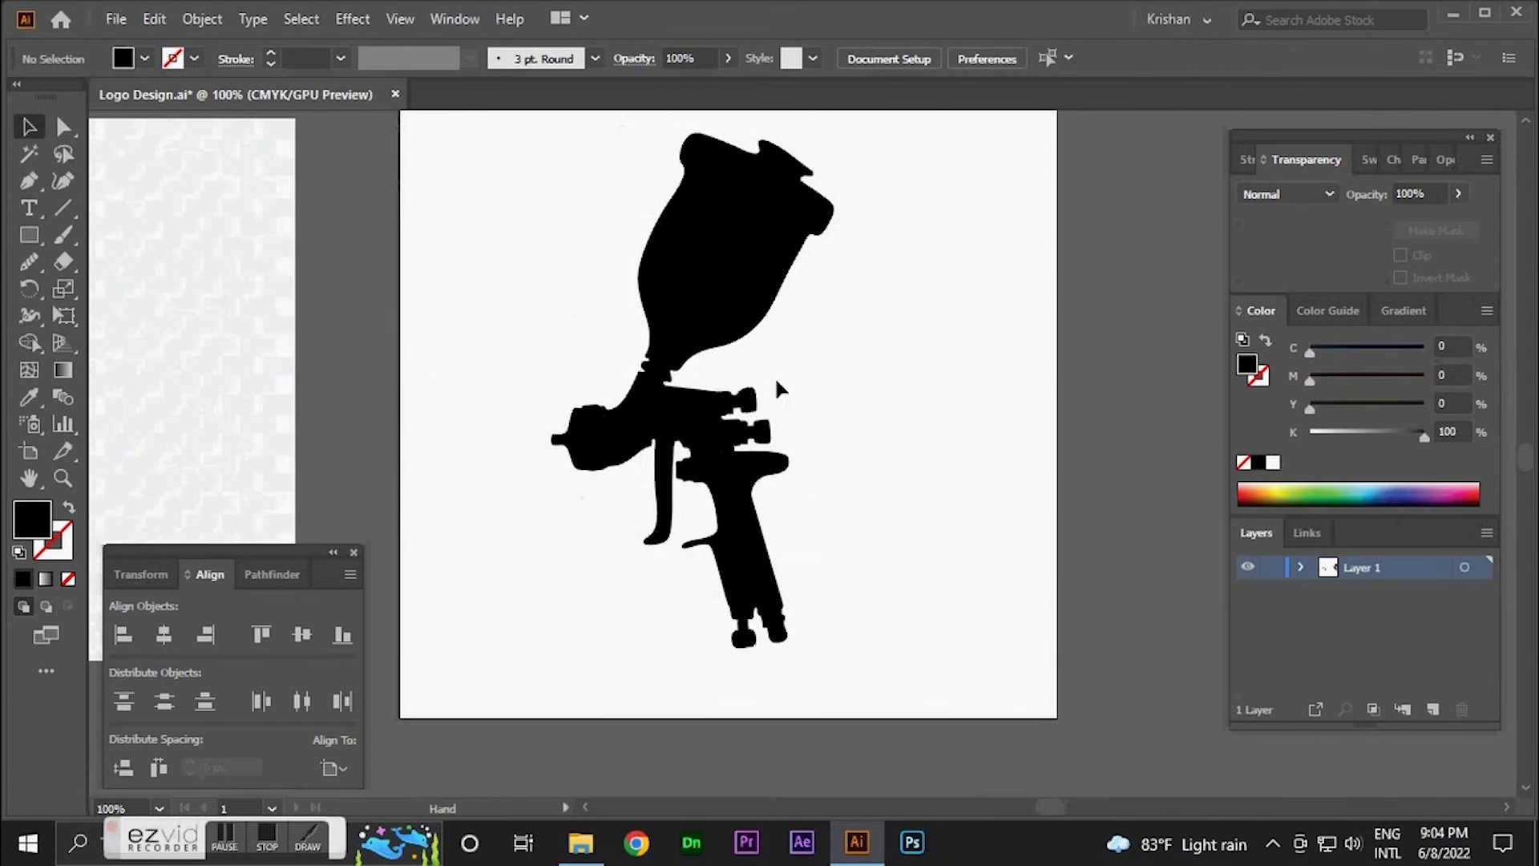
key(ctrl+s)
- Draw a black circle about 6.2 px in diameter over the upper red hole of the trigger in the photo
drag(450, 261, 1047, 284)
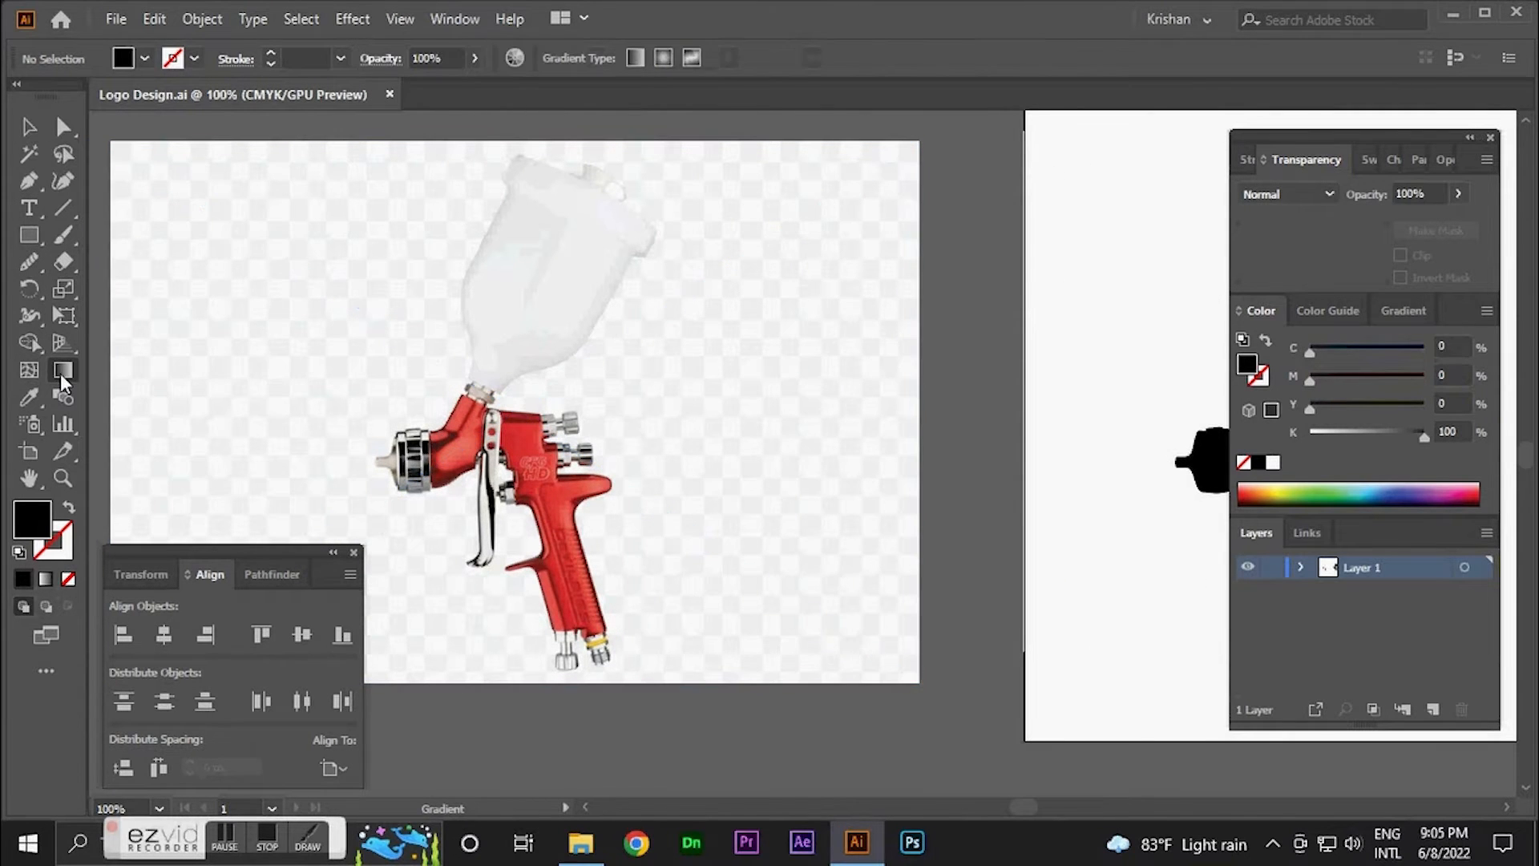
drag(30, 236, 141, 289)
scroll(510, 439, up, 4)
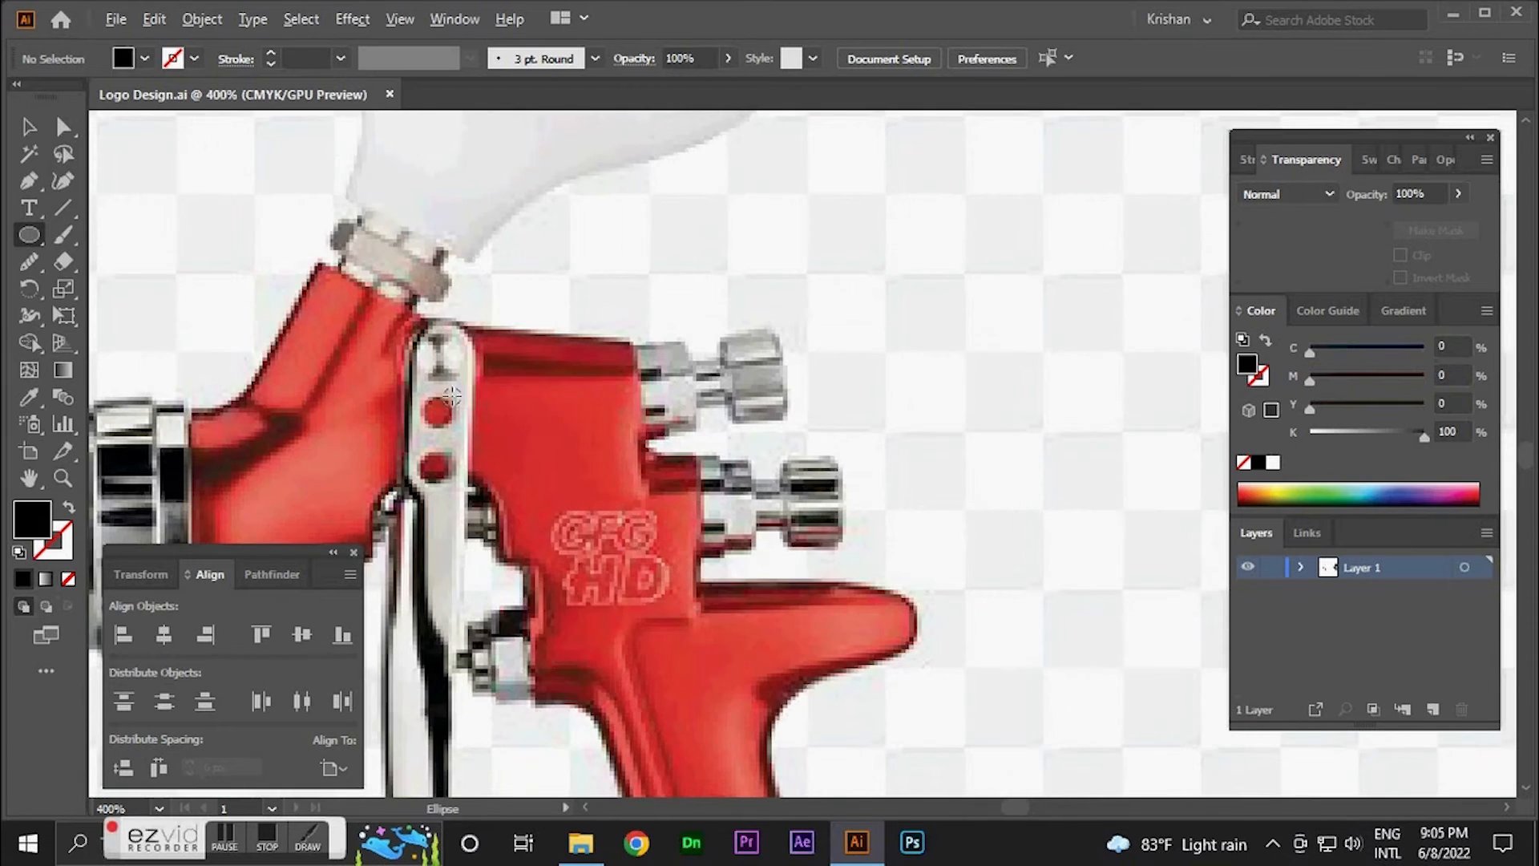
drag(434, 413, 451, 427)
key(alt+space)
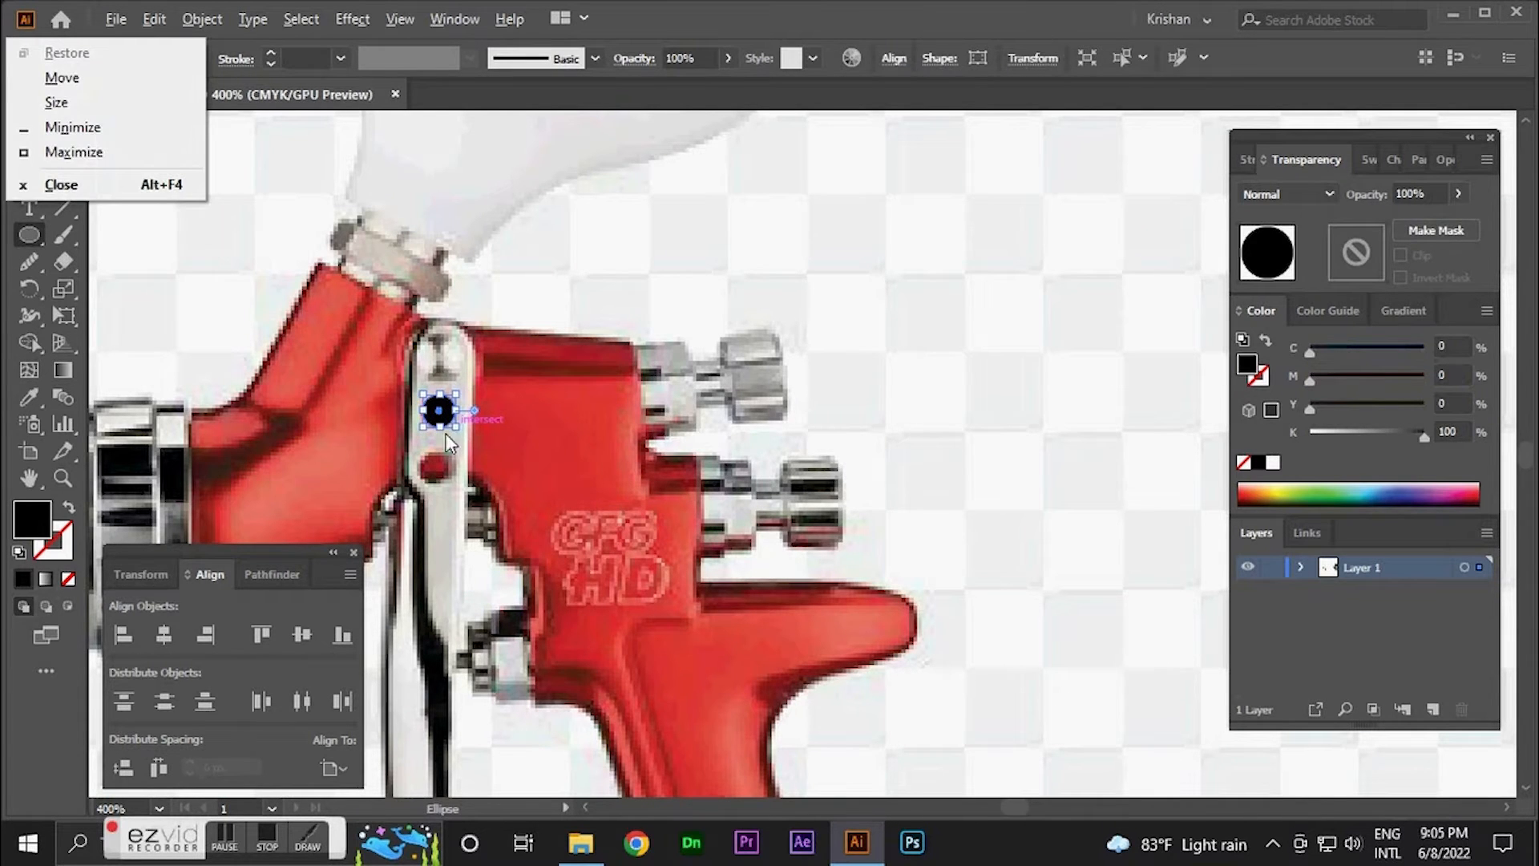
click(446, 434)
click(825, 459)
- Duplicate the black circle straight down onto the lower red hole of the trigger
click(30, 126)
click(557, 404)
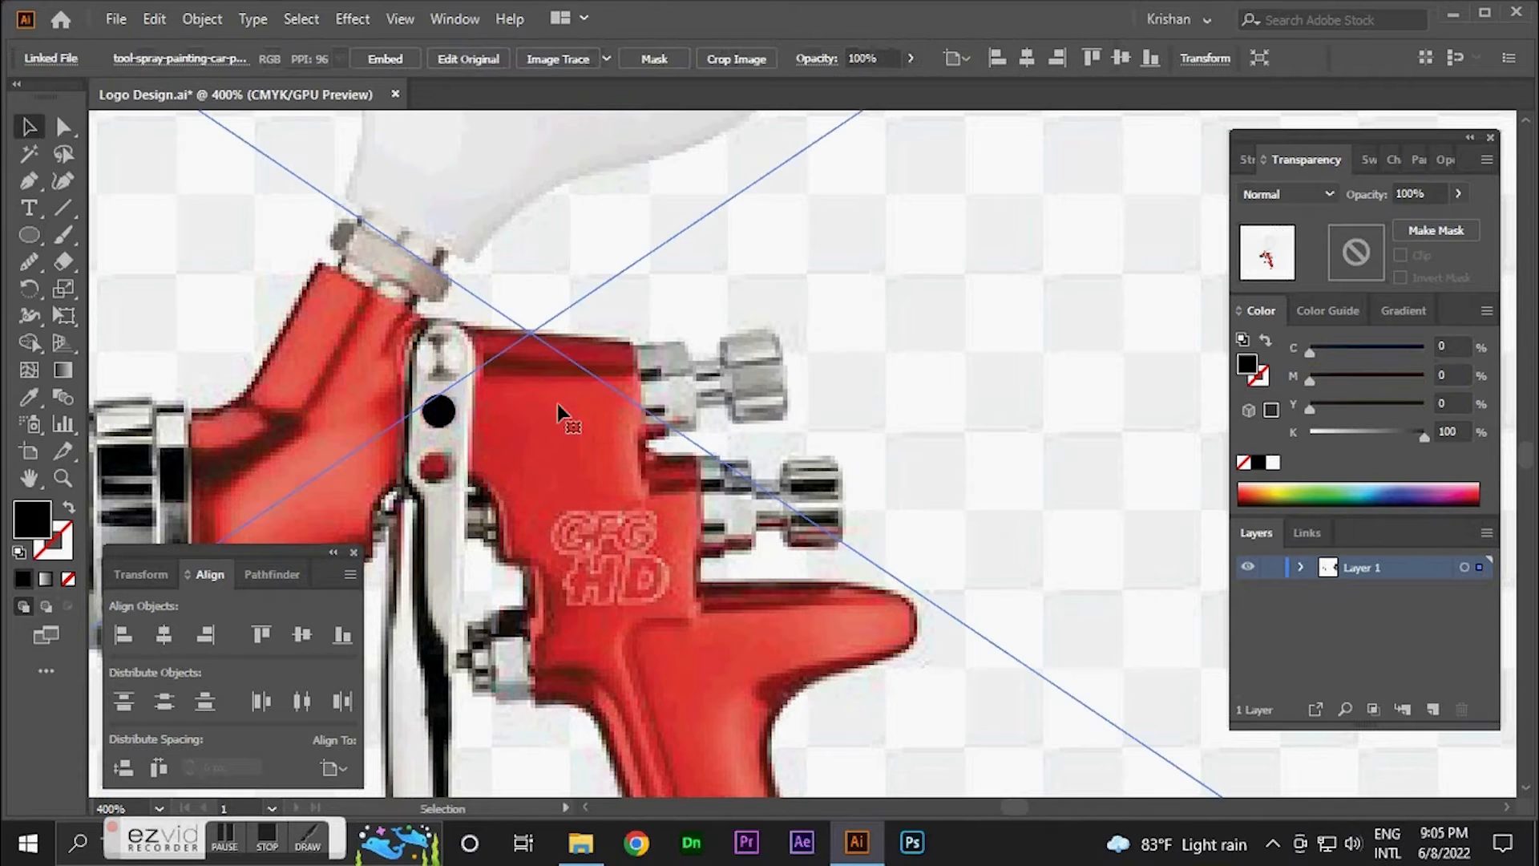
scroll(425, 418, up, 2)
click(457, 411)
drag(458, 410, 458, 526)
key(ctrl+shift+a)
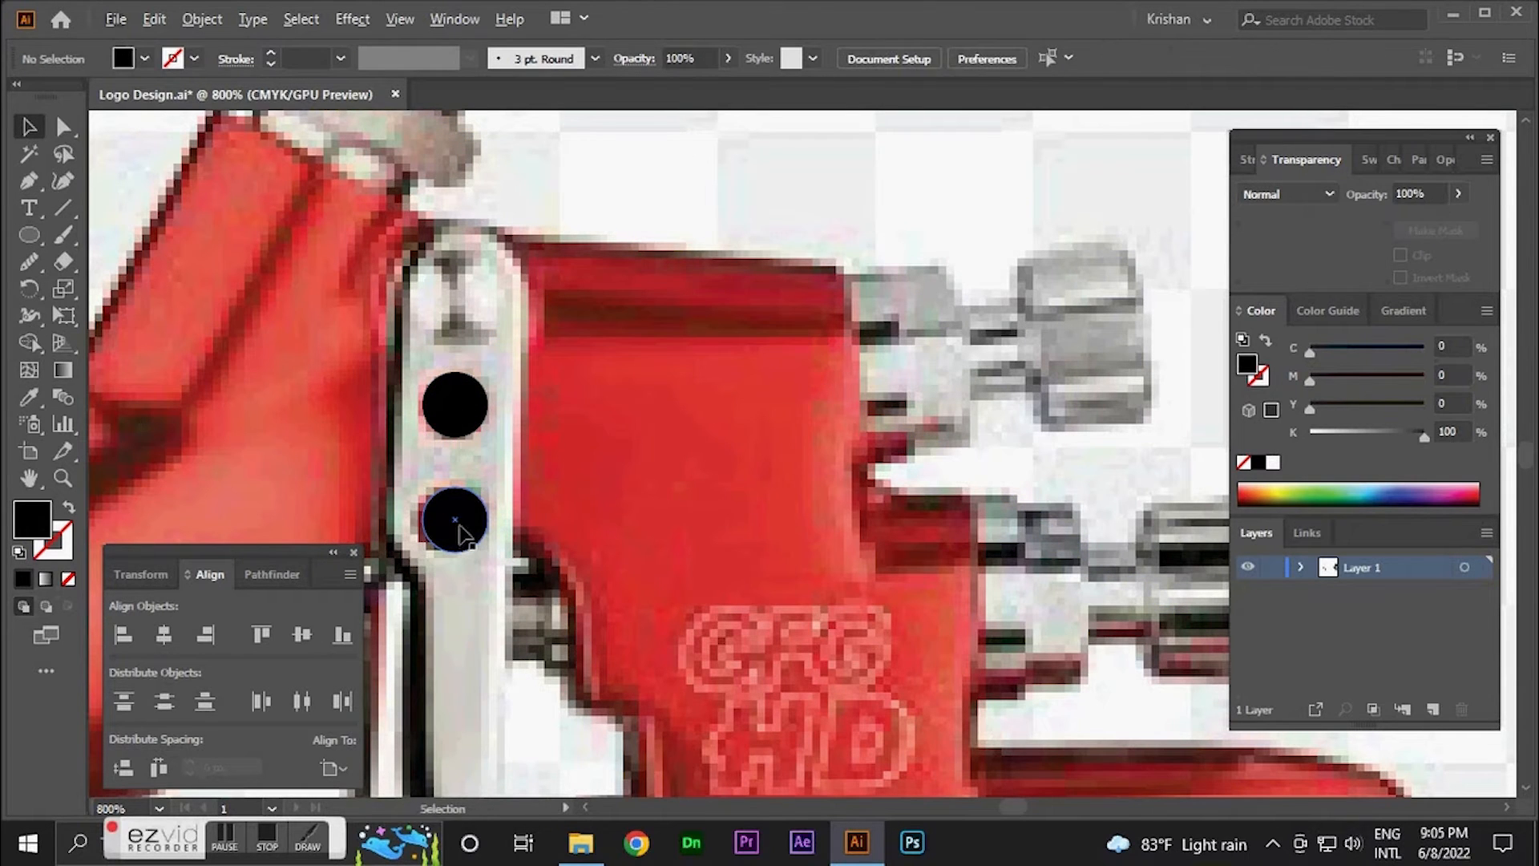
- Select both black circles and move them horizontally from the photo onto the top of the silhouette's trigger
click(454, 405)
shift+click(454, 521)
scroll(505, 491, down, 5)
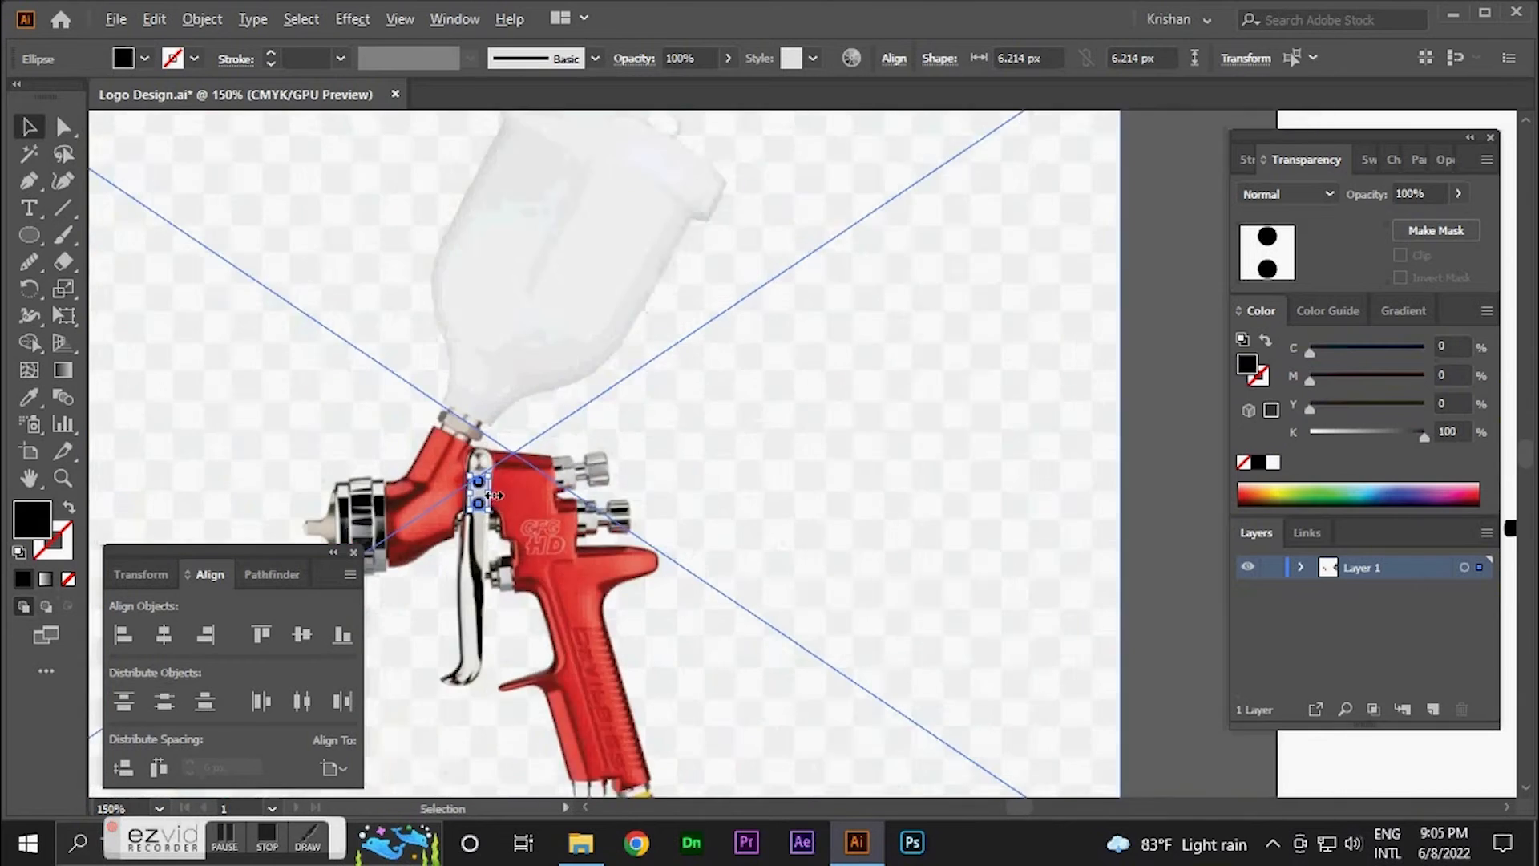
scroll(494, 496, down, 1)
key(shift+Right)
key(shift+Right)
key(shift+Right)
key(shift+Right)
key(shift+Right)
key(shift+Right)
key(shift+Right)
key(shift+Right)
key(shift+Right)
key(shift+Right)
key(shift+Right)
key(shift+Right)
key(shift+Right)
key(shift+Right)
key(shift+Right)
key(shift+Right)
key(shift+Right)
key(shift+Right)
key(shift+Right)
key(shift+Right)
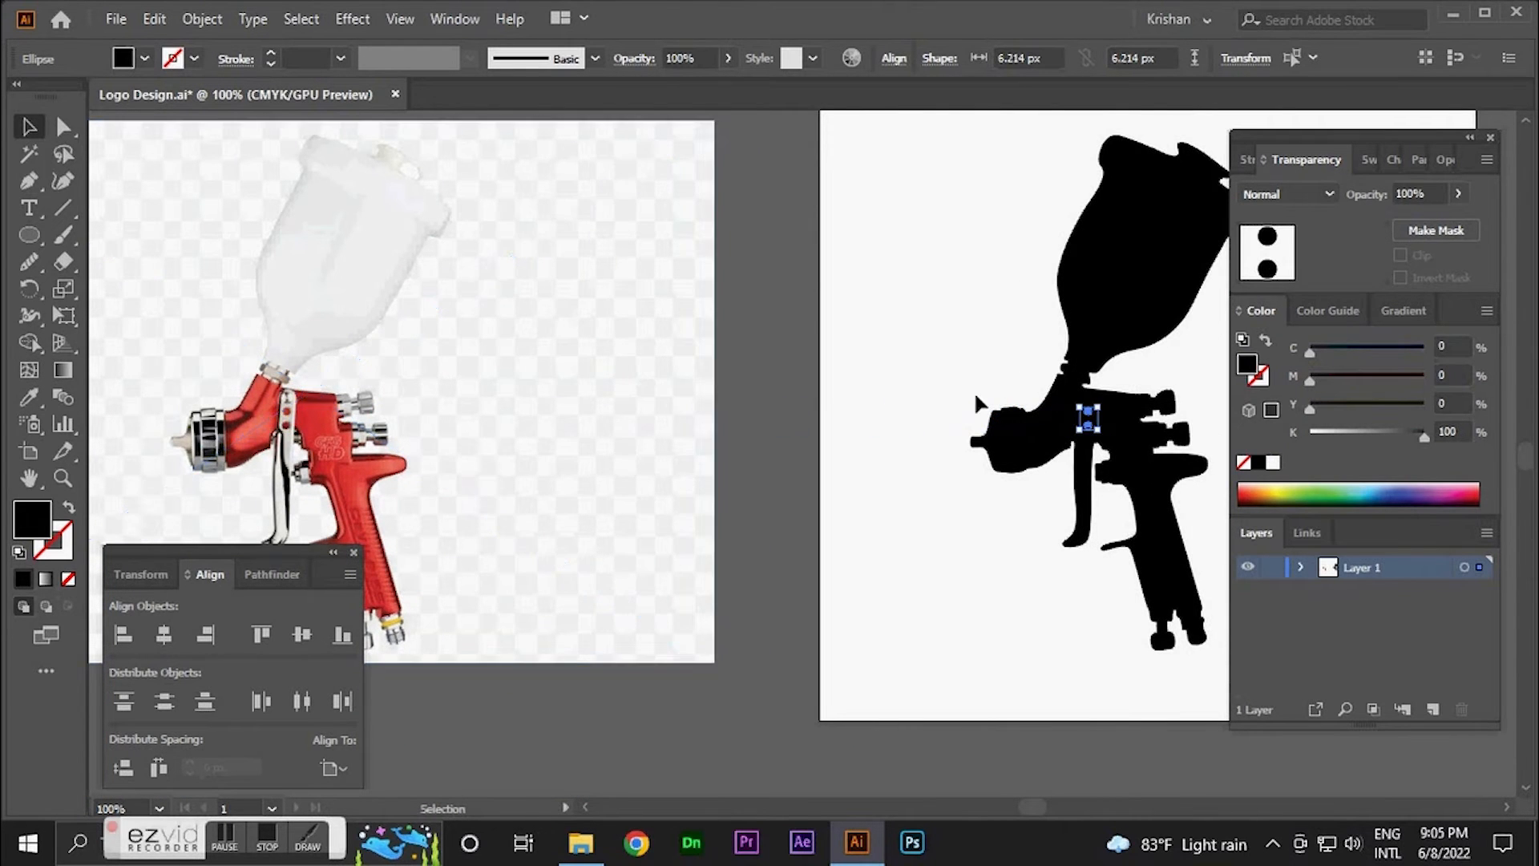
- Cut the two small circles out of the spray gun silhouette as trigger holes and save the document
drag(952, 358, 781, 440)
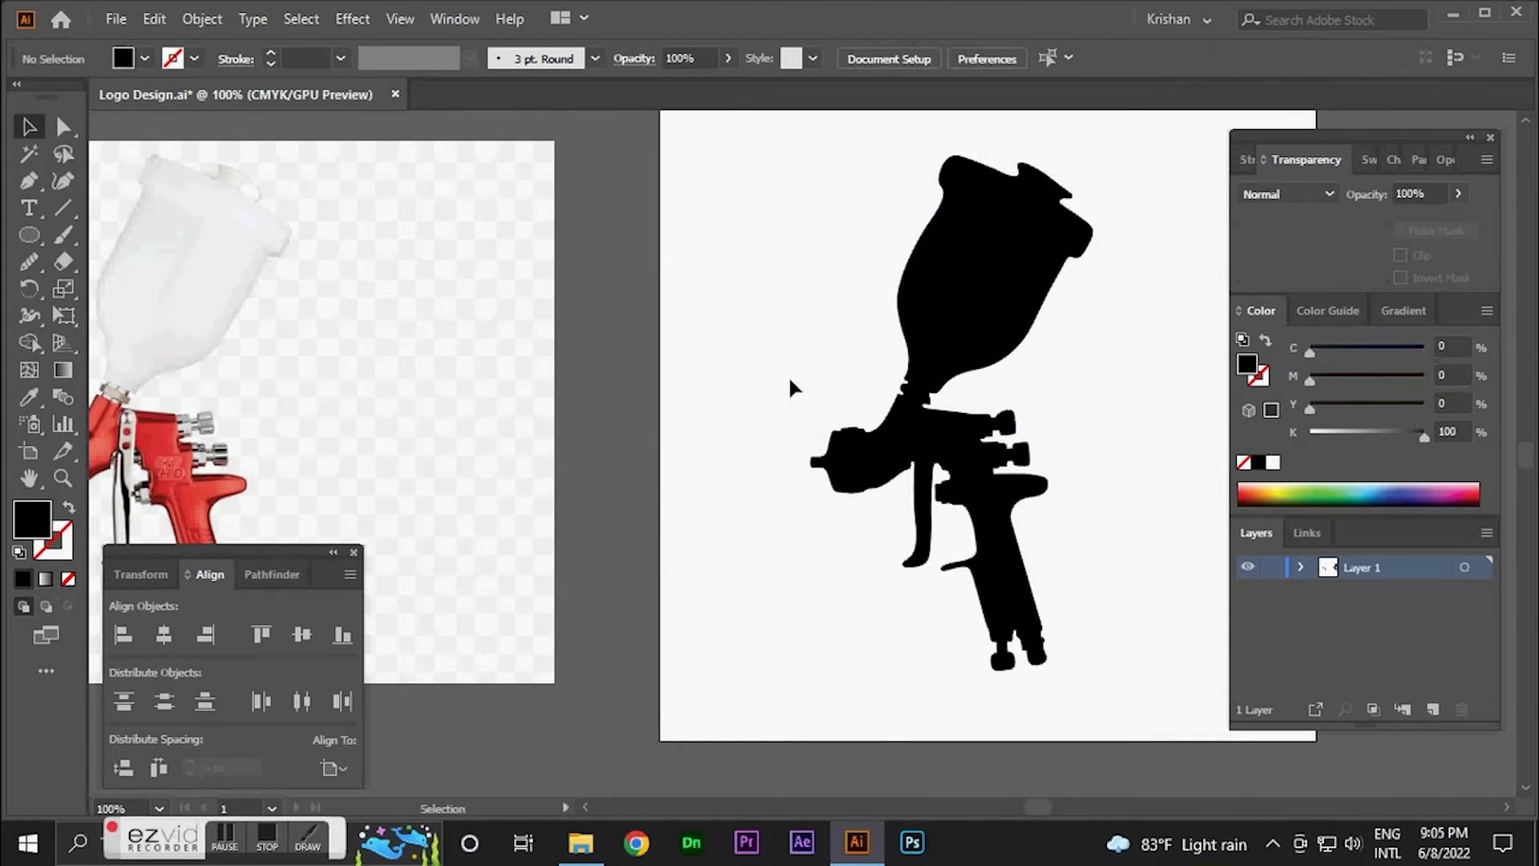
drag(788, 377, 1035, 607)
shift+click(1018, 539)
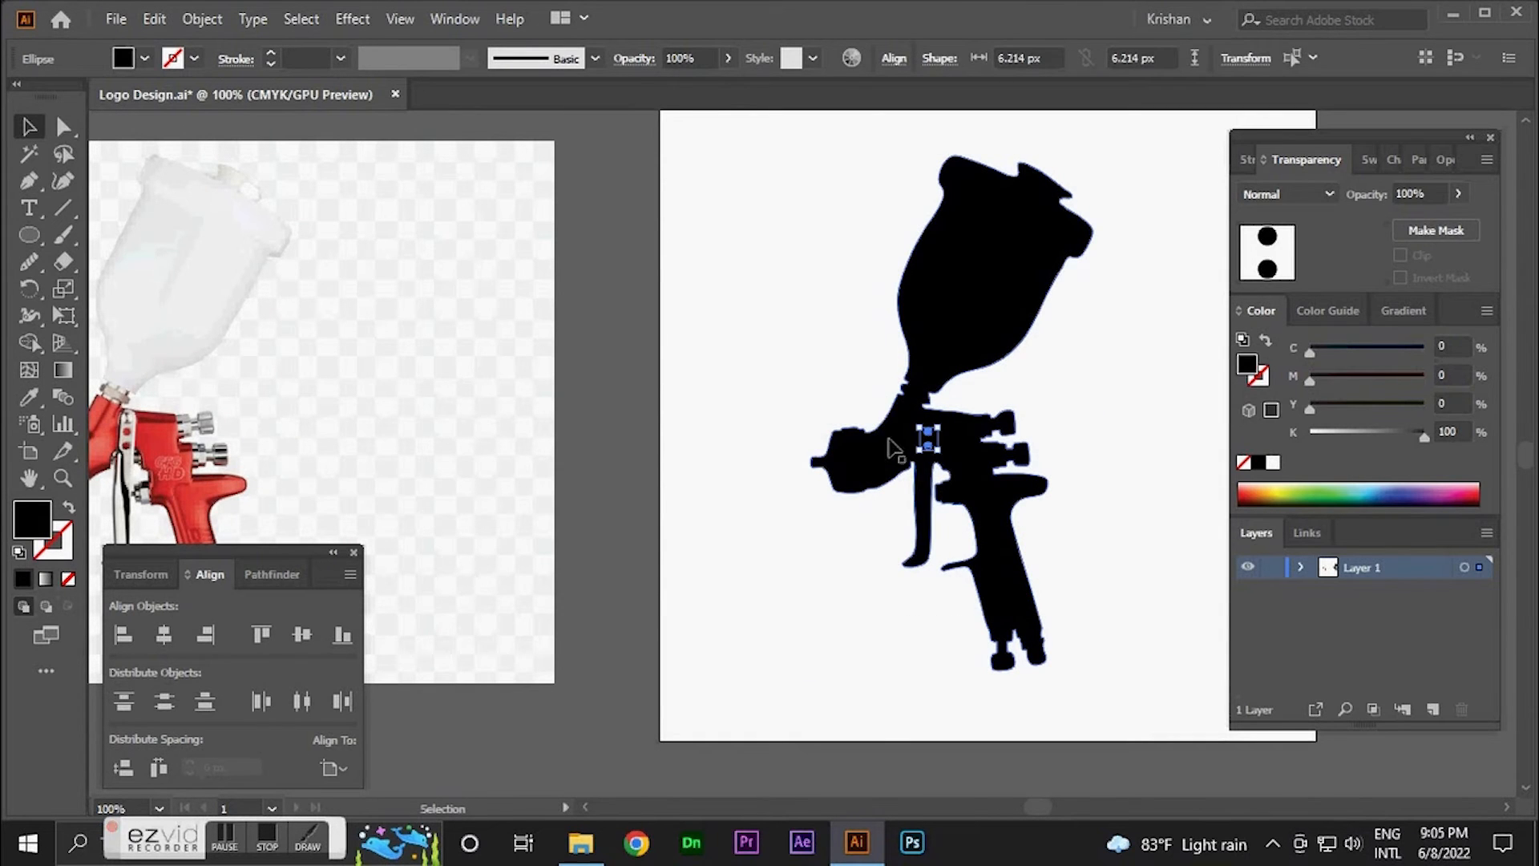
drag(834, 327, 1078, 575)
click(268, 574)
click(164, 635)
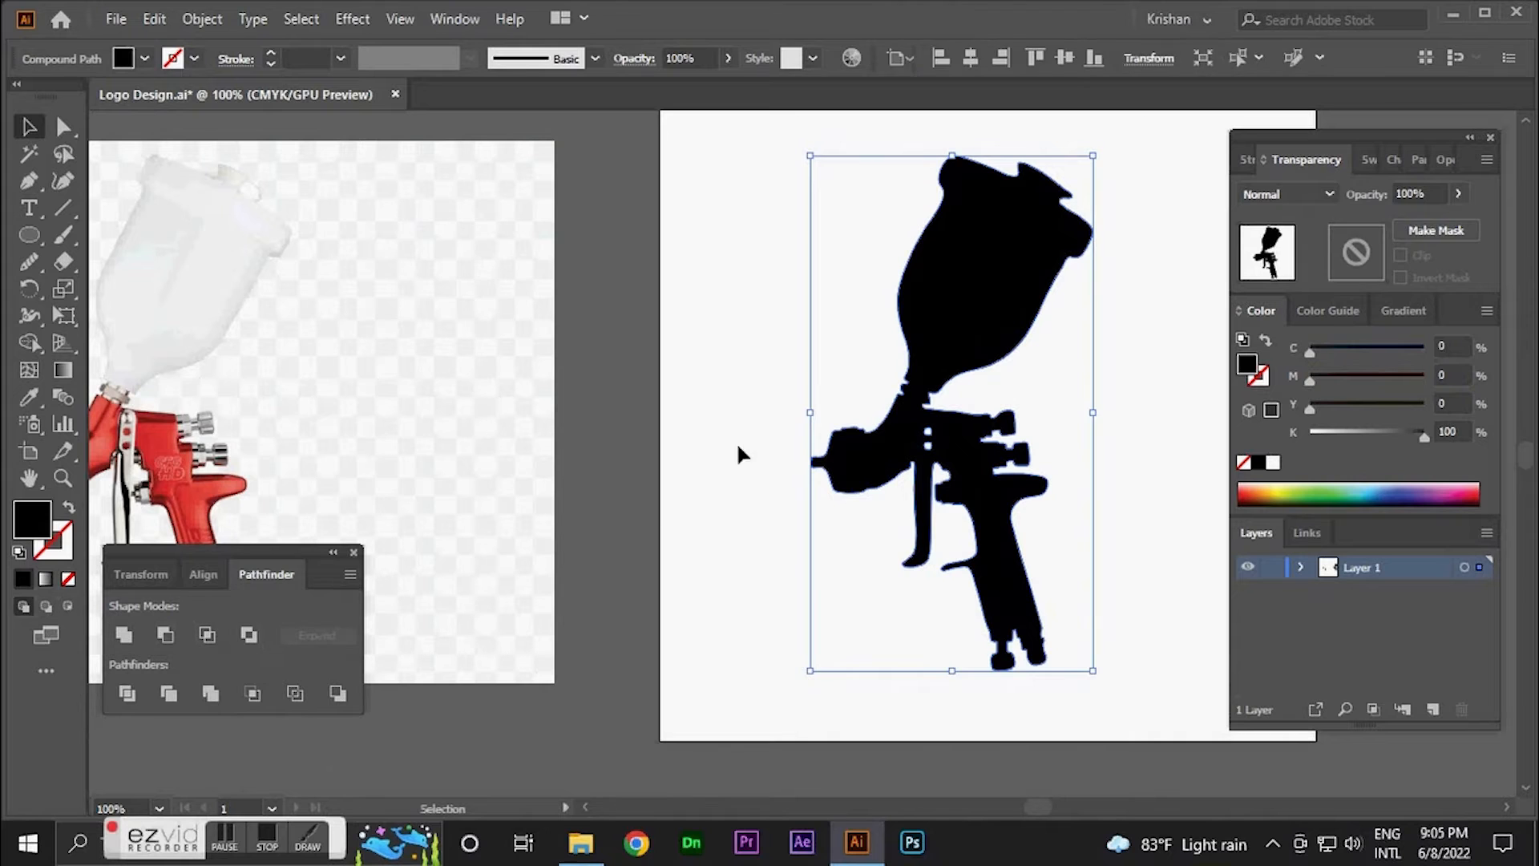
click(737, 441)
key(ctrl+s)
- Delete the spray gun reference photo beside the artboard
scroll(705, 465, down, 2)
click(834, 449)
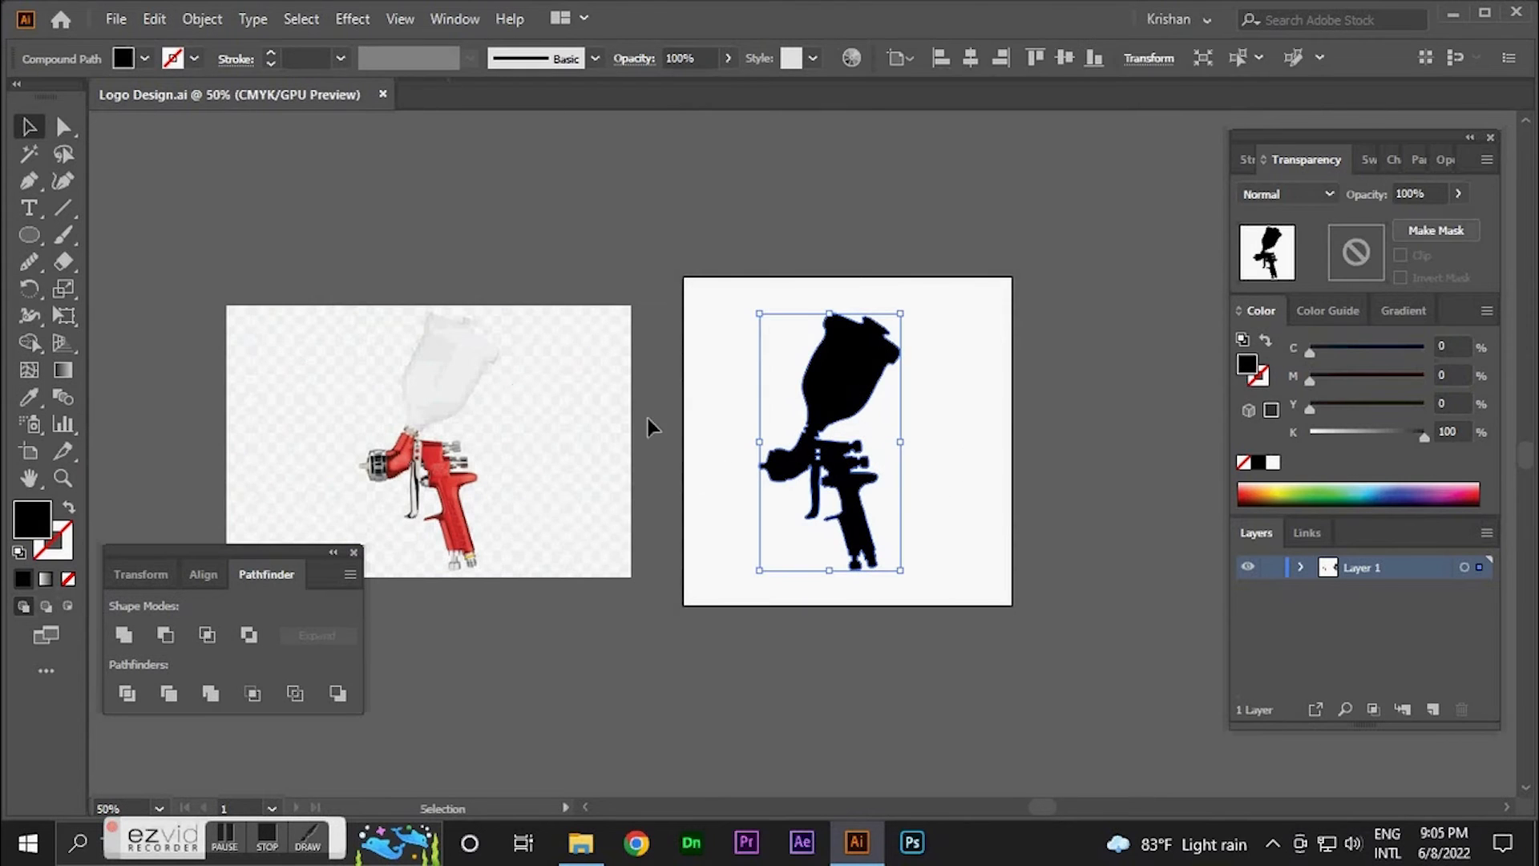
click(449, 408)
key(Delete)
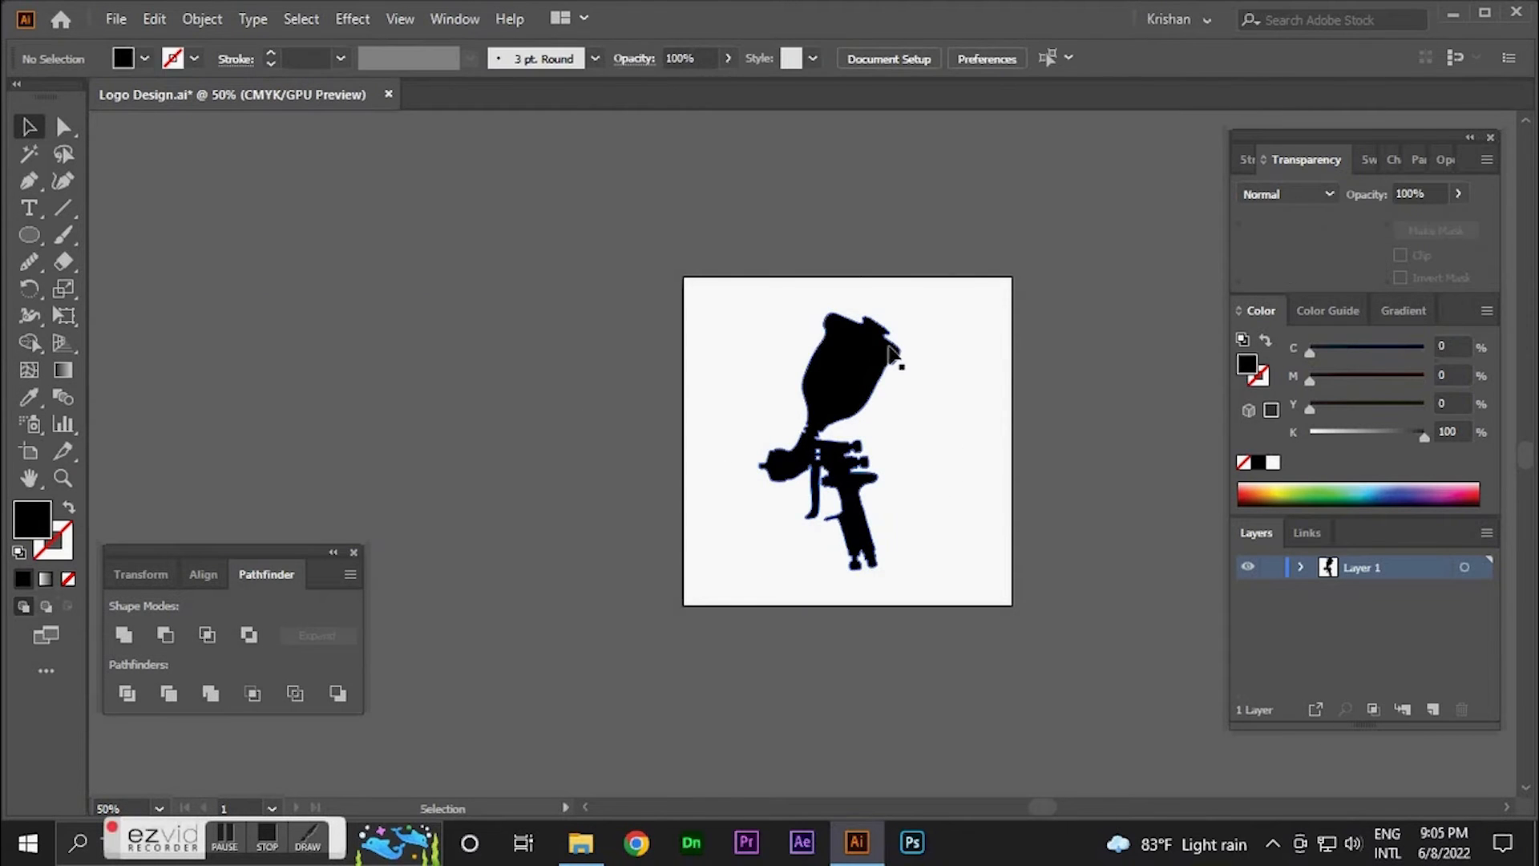
- Scale the spray gun silhouette proportionally to about 40% and move it to the upper right area of the artboard
click(888, 355)
drag(901, 313, 857, 339)
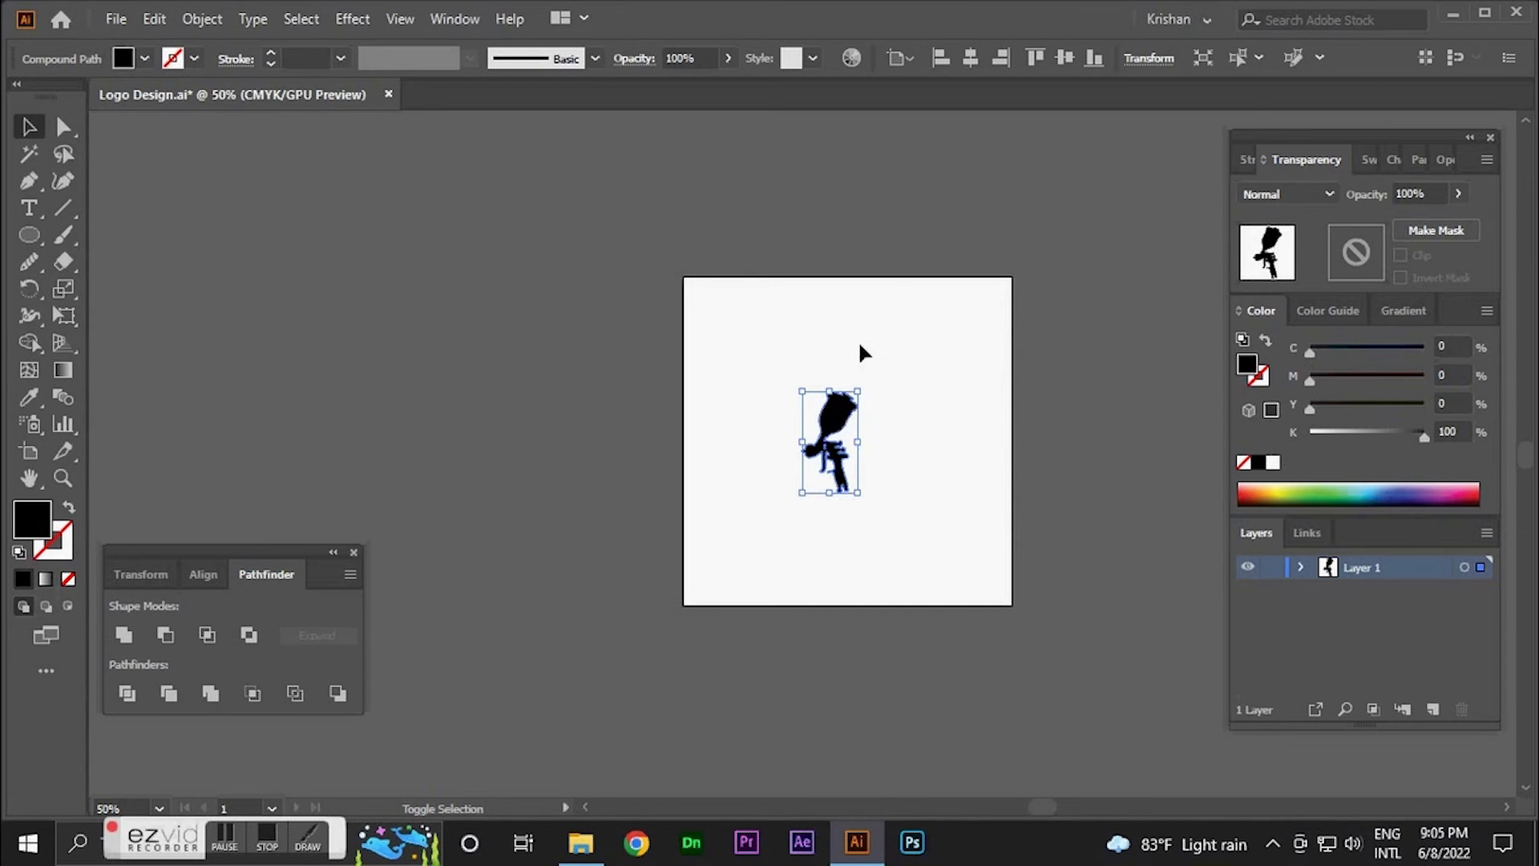
drag(838, 412, 910, 365)
click(719, 482)
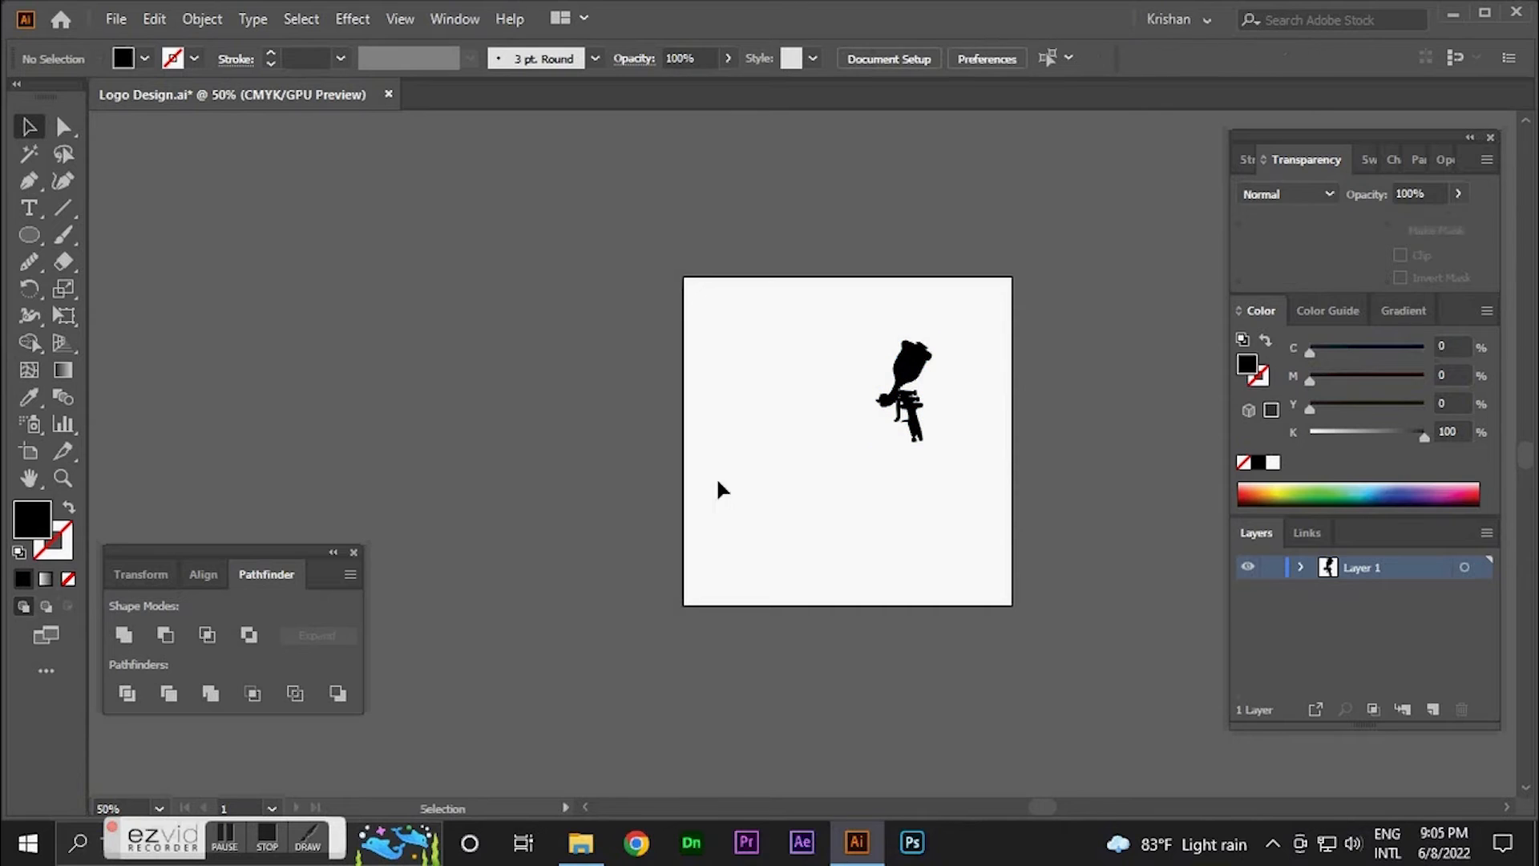
- Add the text "D.M.C" beside the spray gun silhouette and enlarge it to about 32.45 pt
click(39, 204)
scroll(815, 417, up, 2)
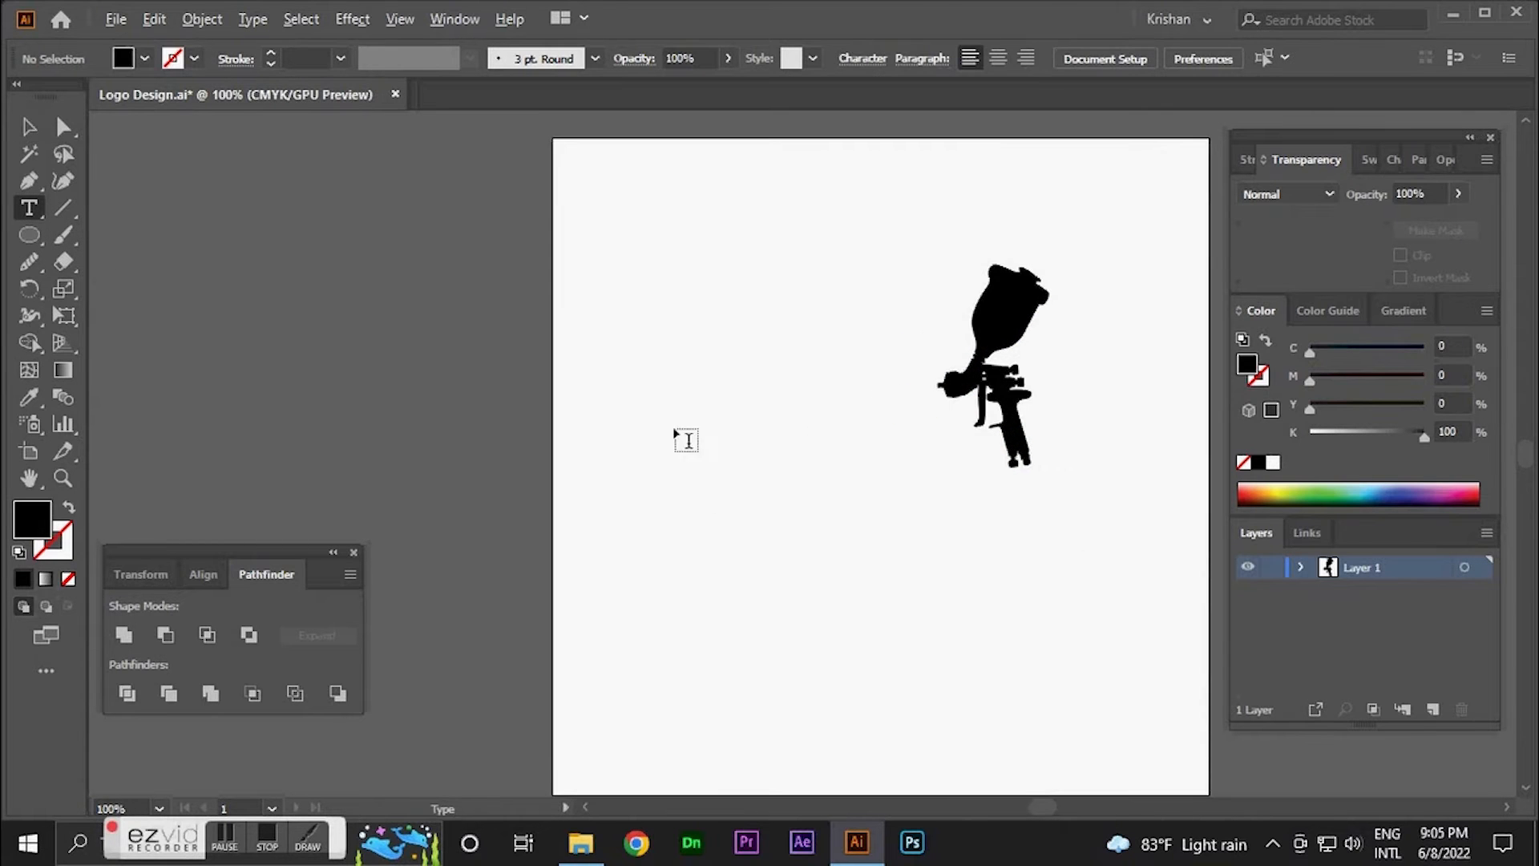
scroll(699, 453, up, 1)
click(719, 496)
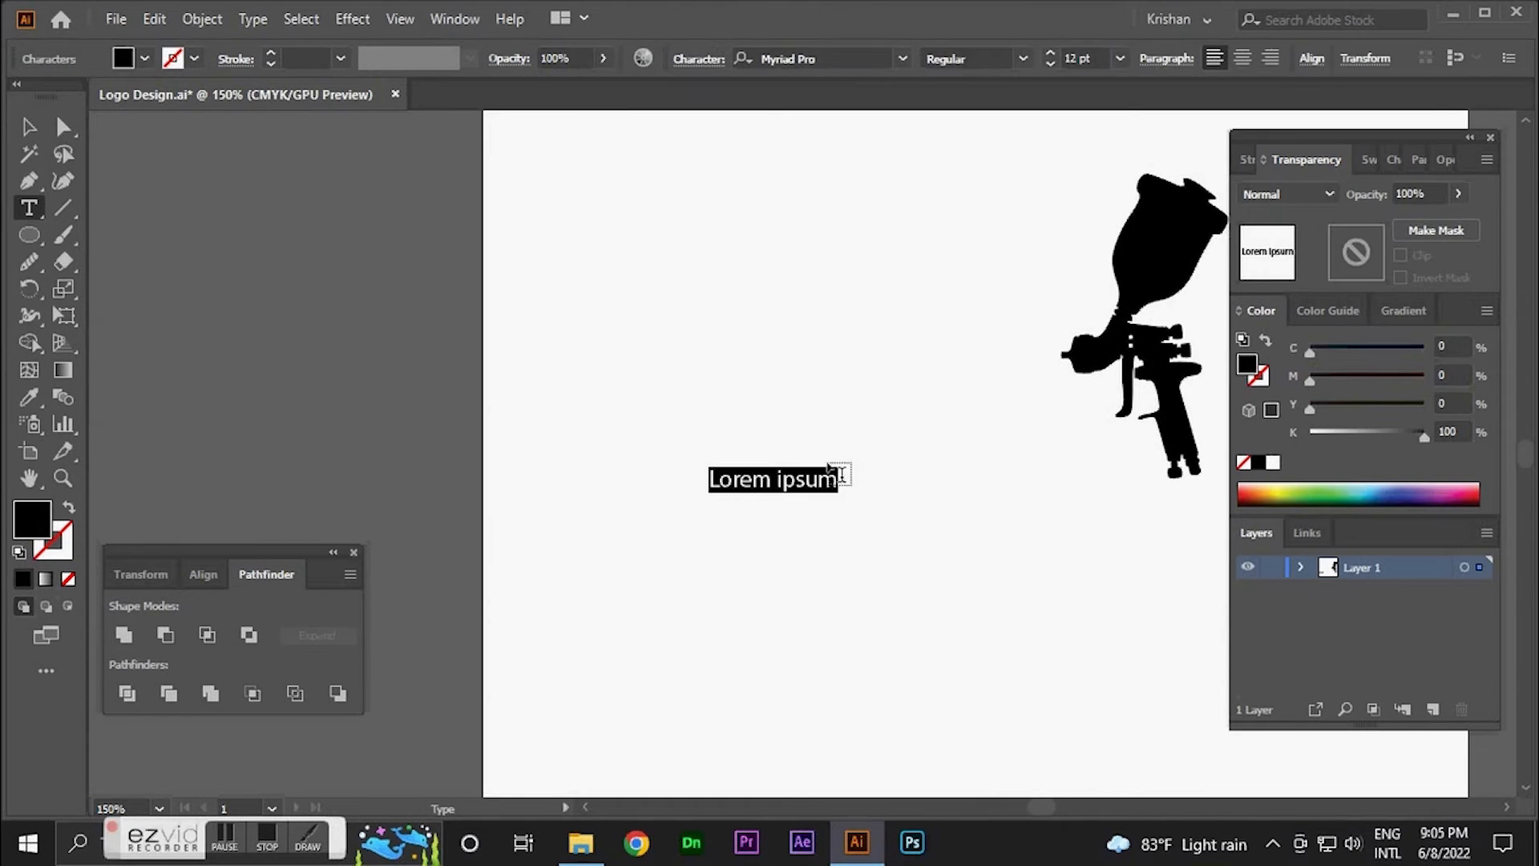
text(M)
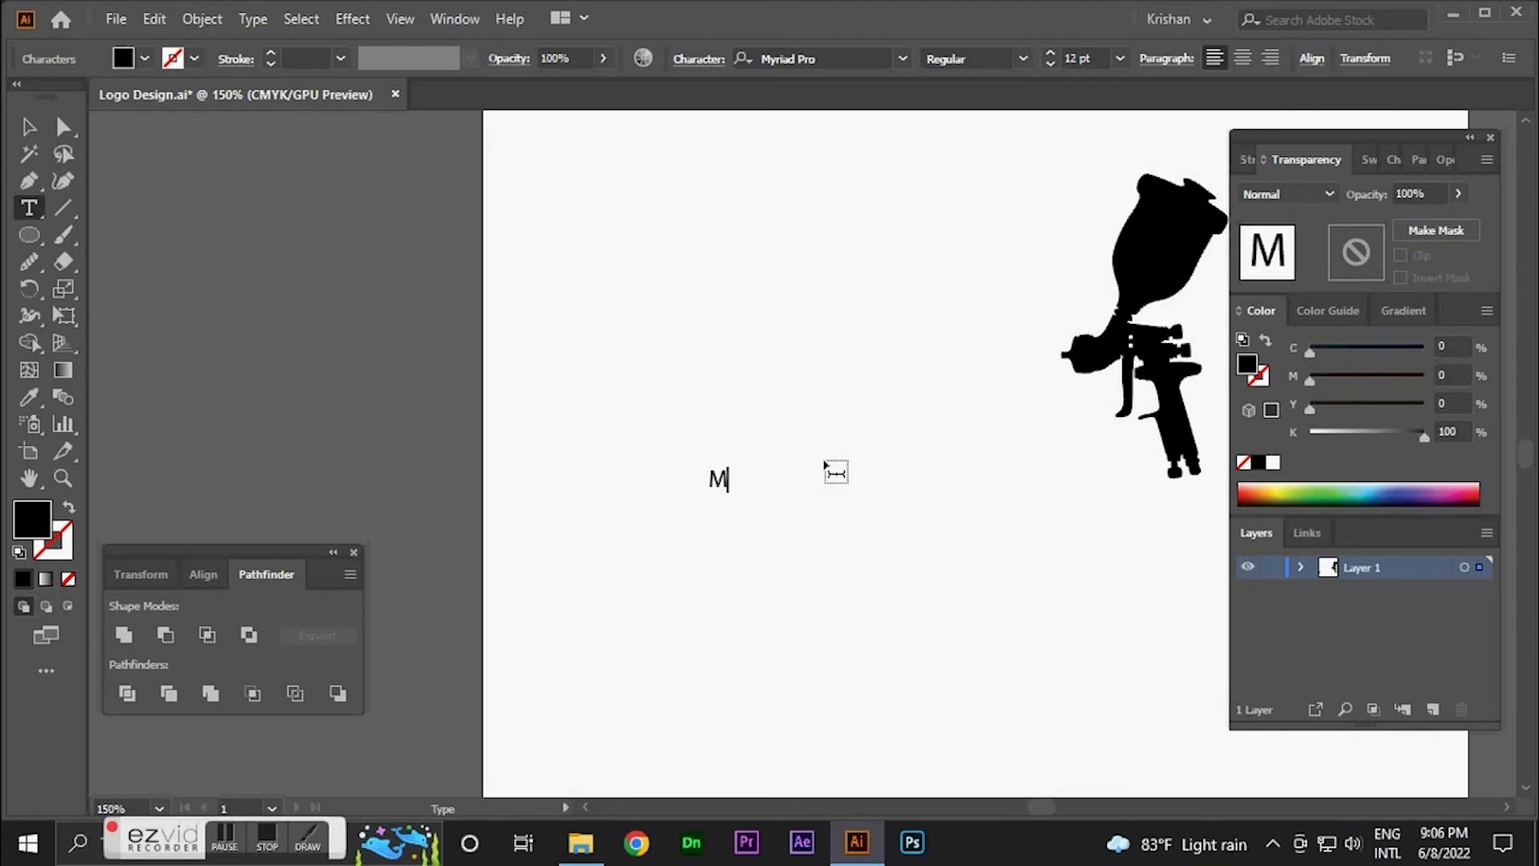
key(BackSpace)
text(D.M.C)
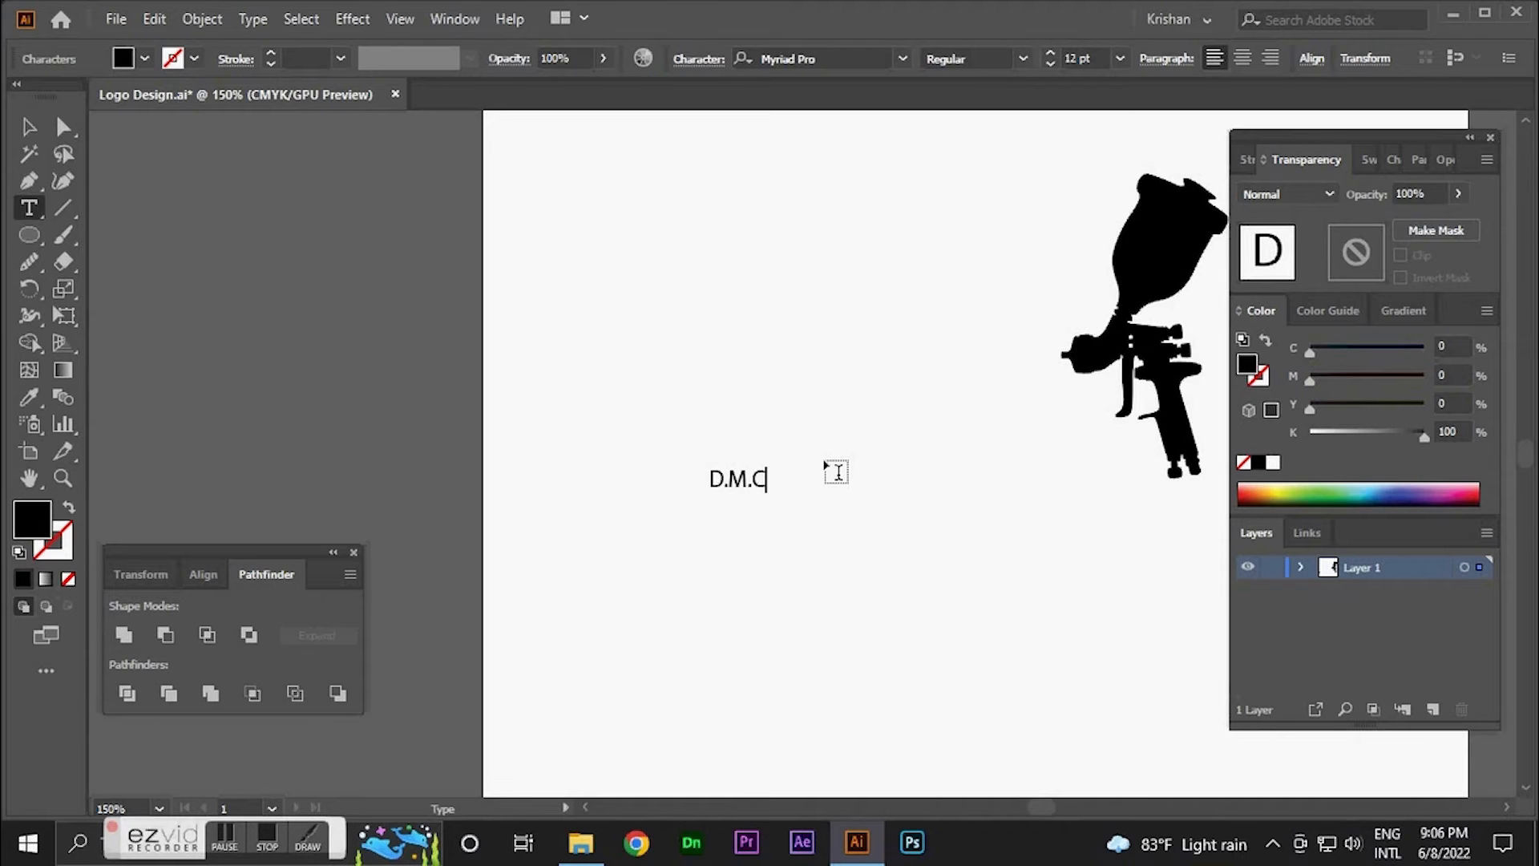
key(Escape)
drag(766, 468, 865, 424)
click(926, 473)
- Duplicate the D.M.C text directly below itself and change the copy to "Work Shop"
click(790, 465)
drag(790, 465, 789, 540)
double_click(790, 540)
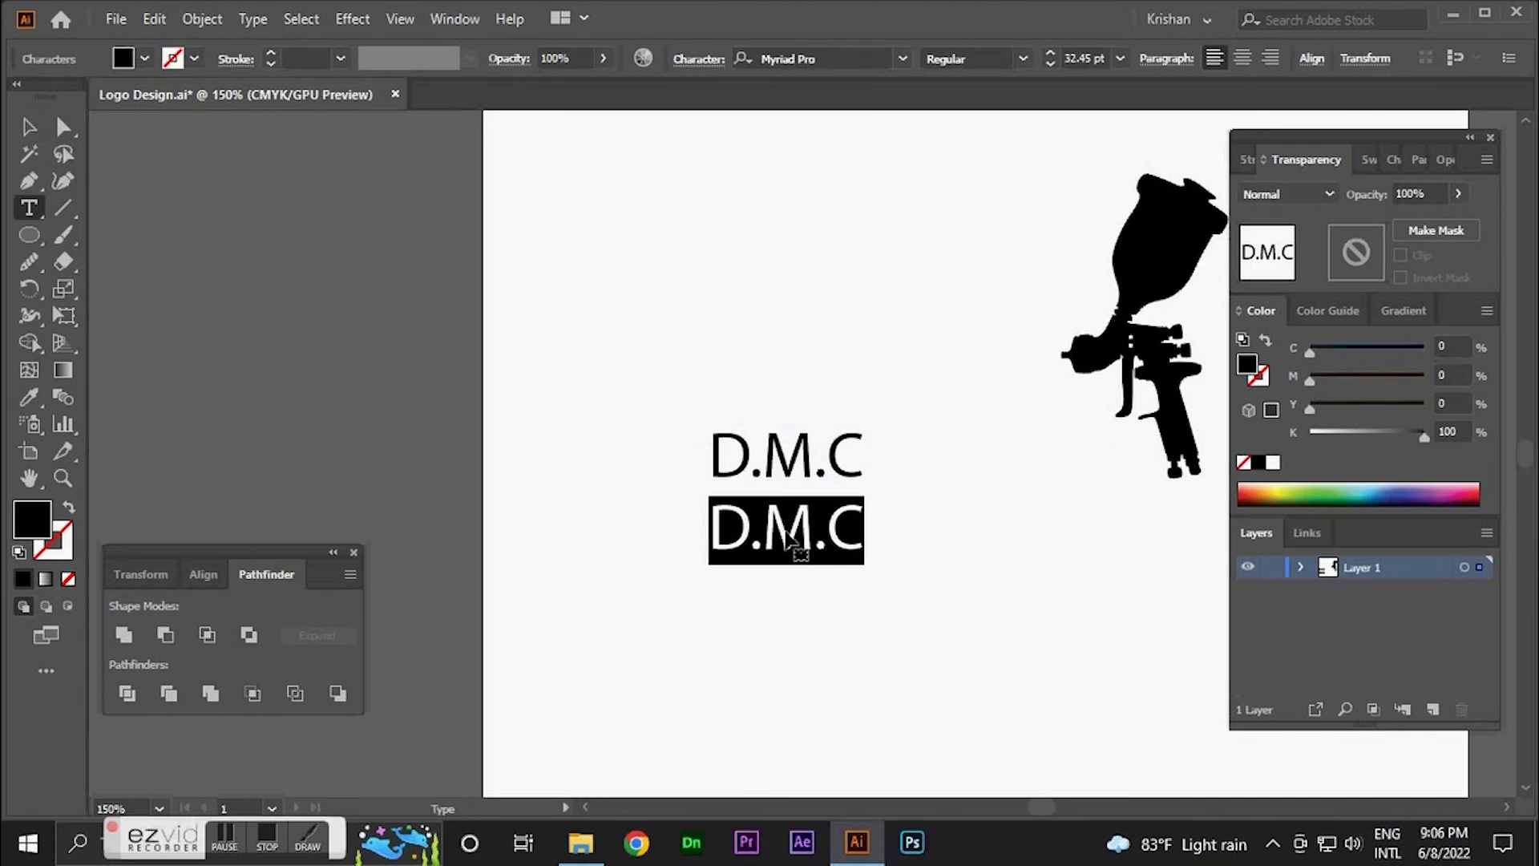
text(W)
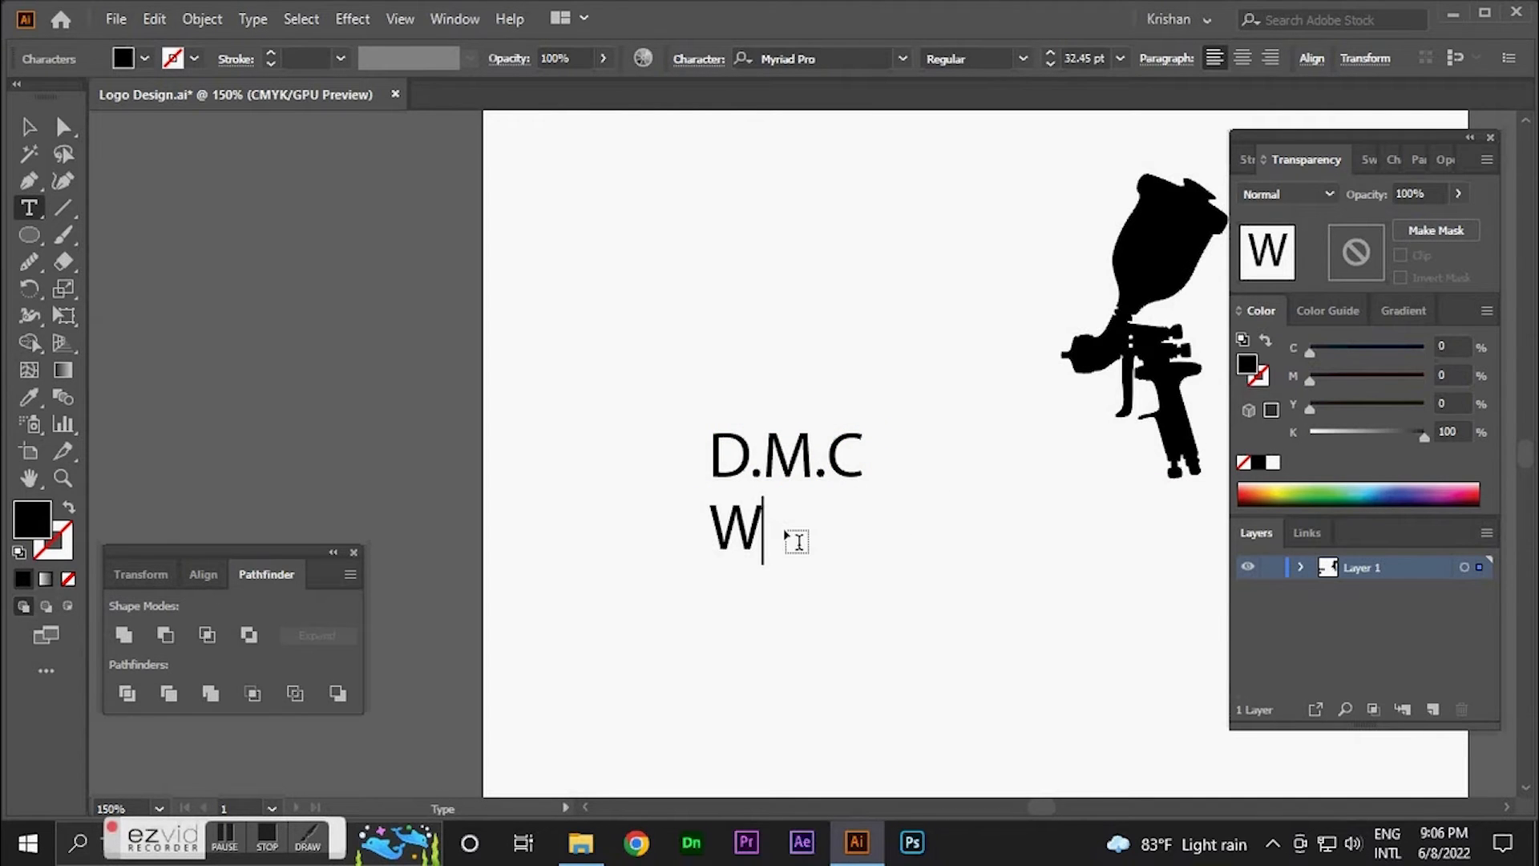
text(ork )
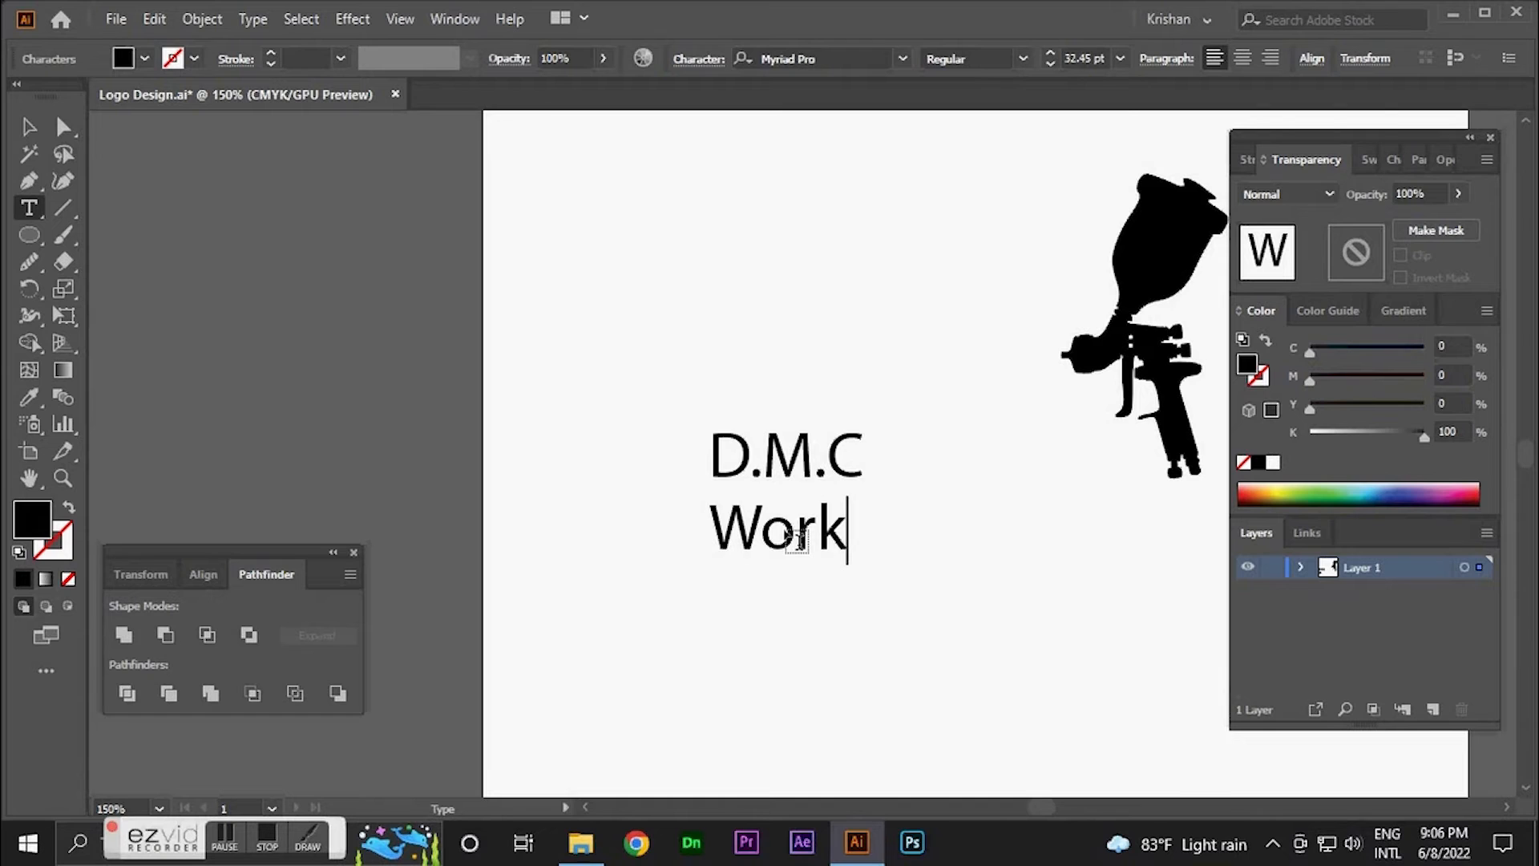
text(Shop)
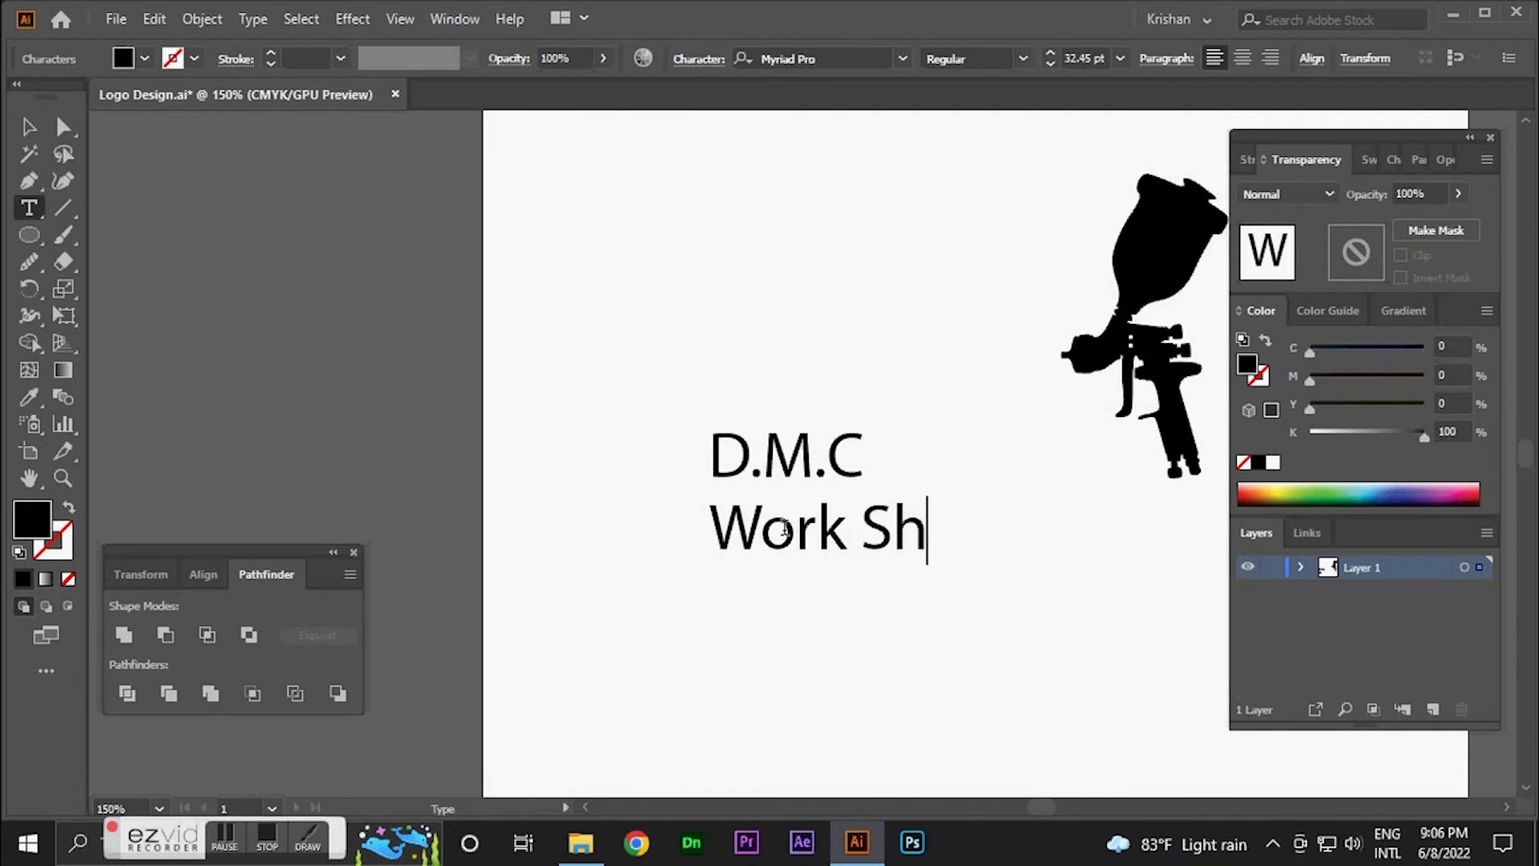
key(Escape)
- Shift the D.M.C text slightly up and to the right and set its font to Righteous
drag(812, 472, 837, 459)
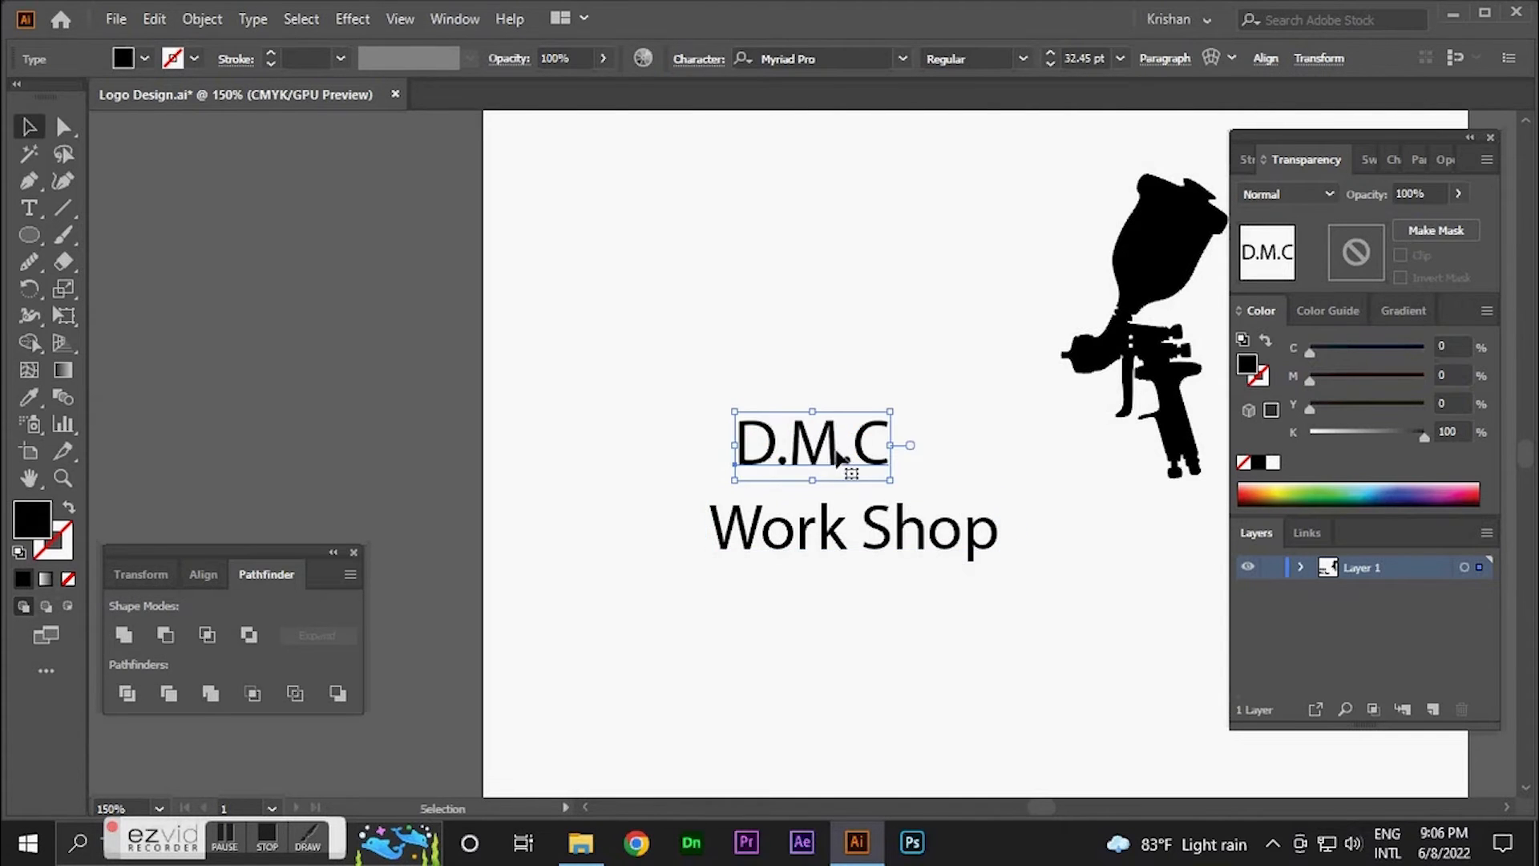
click(820, 56)
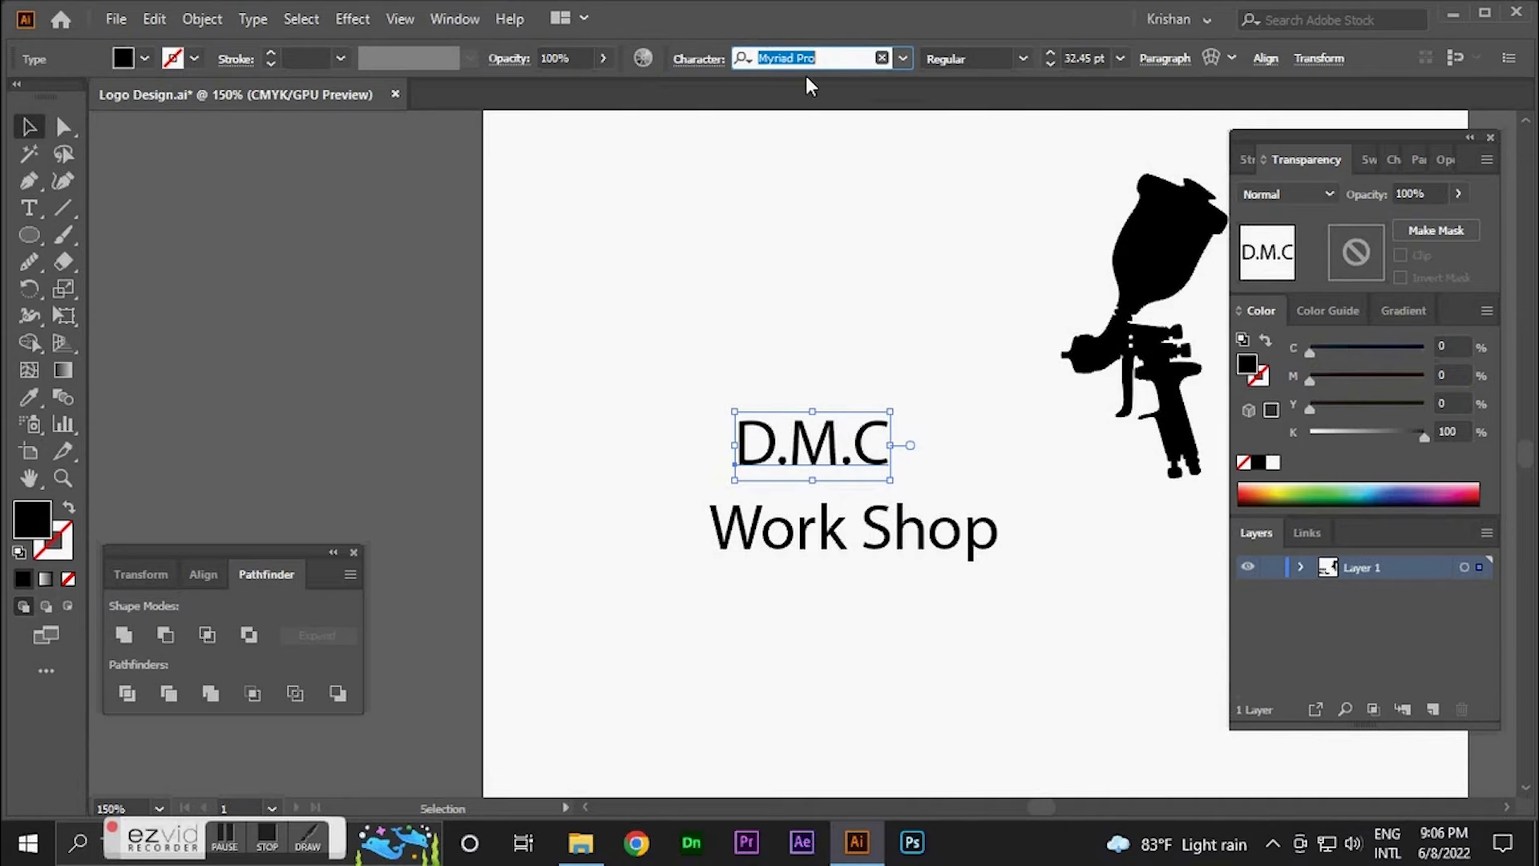
text(r)
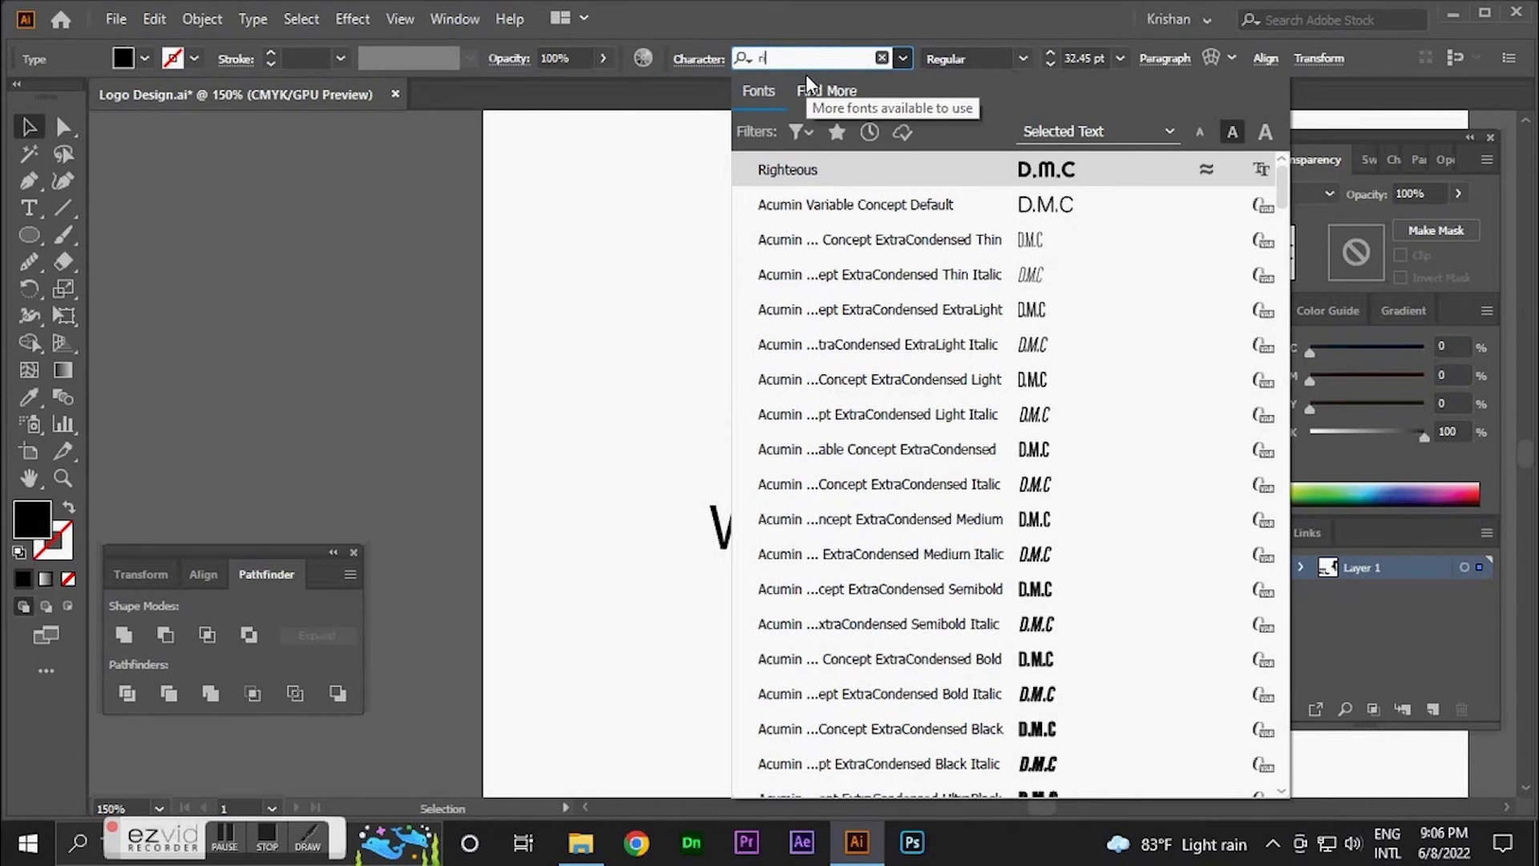
text(igh)
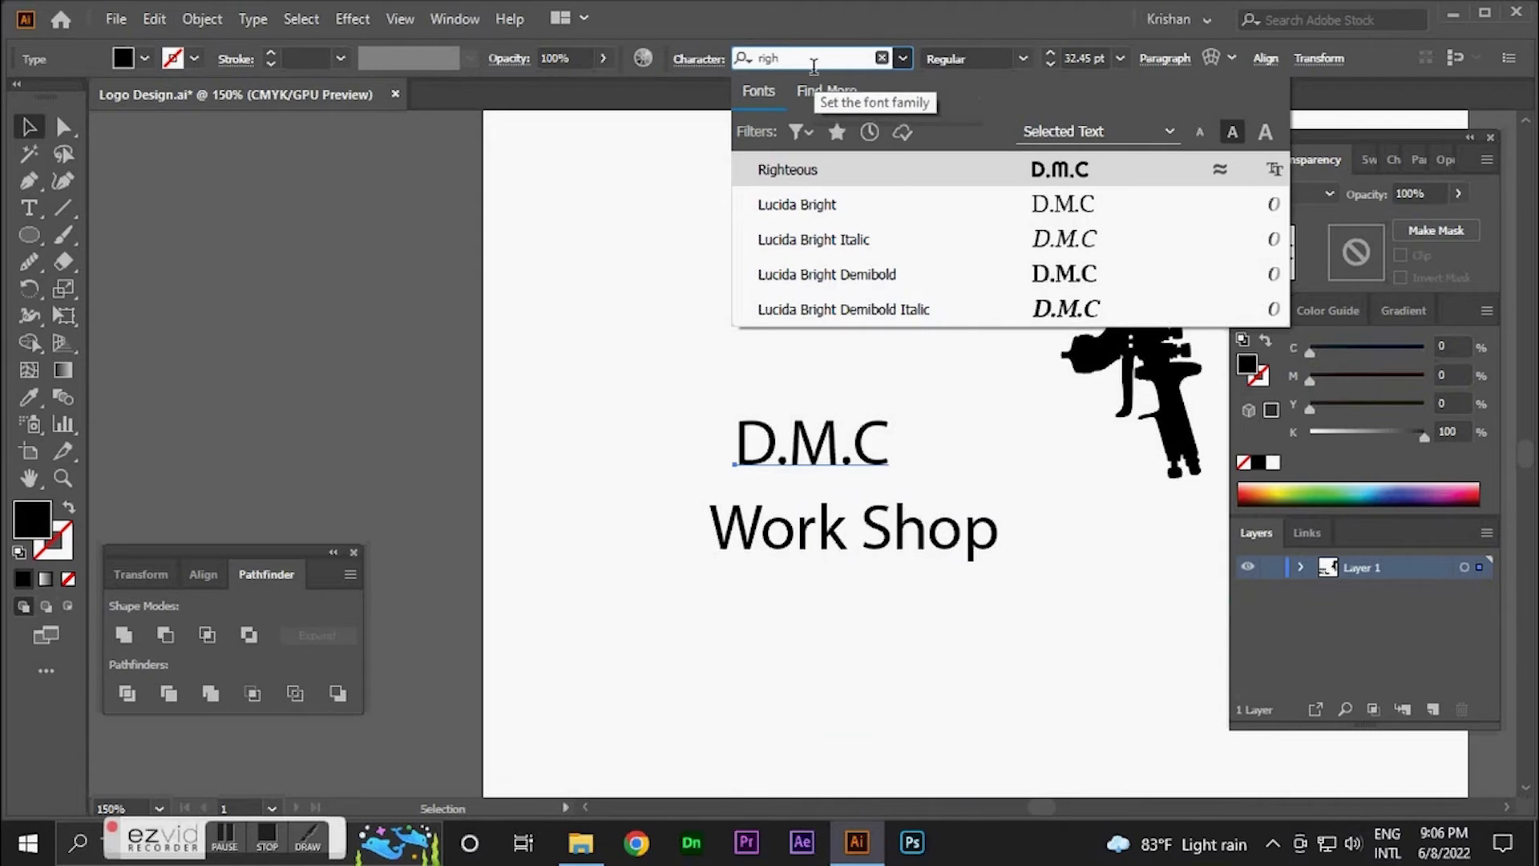
key(Return)
- Copy the D.M.C text's formatting onto the Work Shop text with the Eyedropper
click(853, 546)
click(854, 542)
key(i)
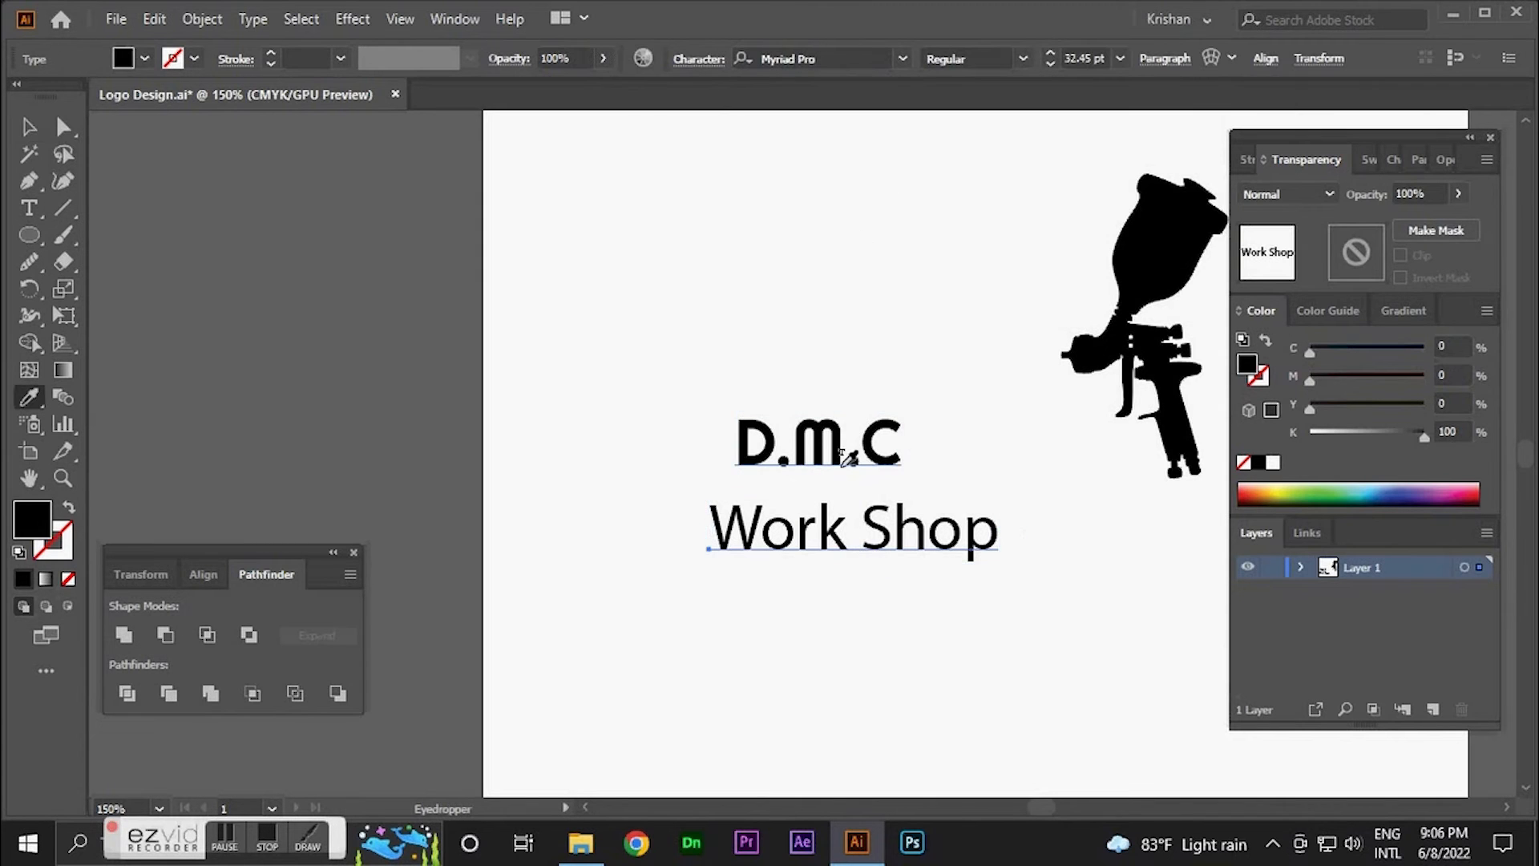
click(837, 458)
key(v)
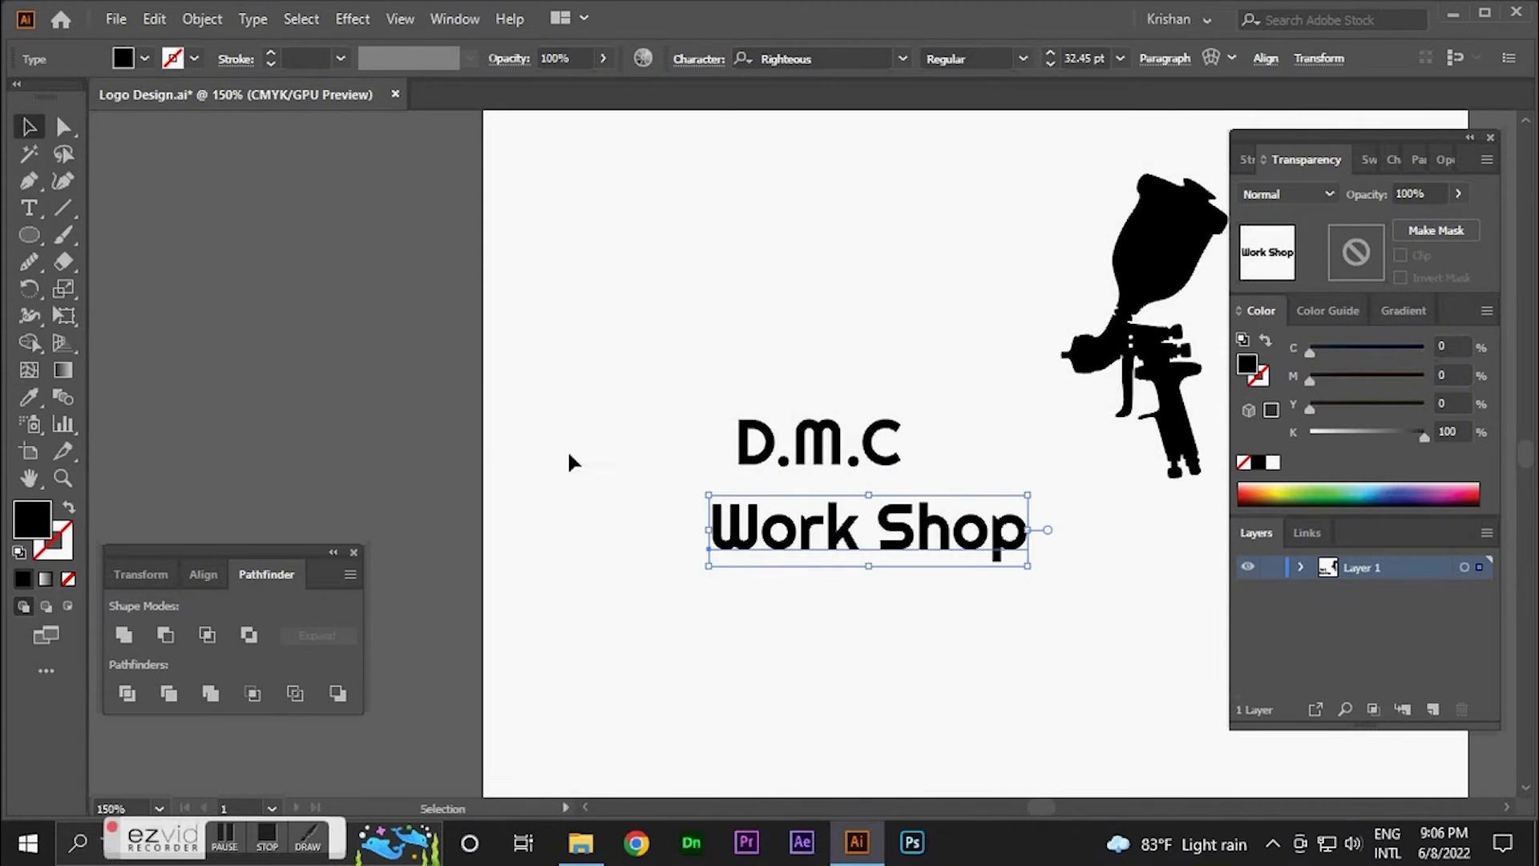
click(570, 457)
- Shrink the Work Shop text to about 15.68 pt and align it beneath D.M.C
click(1016, 549)
drag(1028, 545, 830, 487)
scroll(837, 465, up, 3)
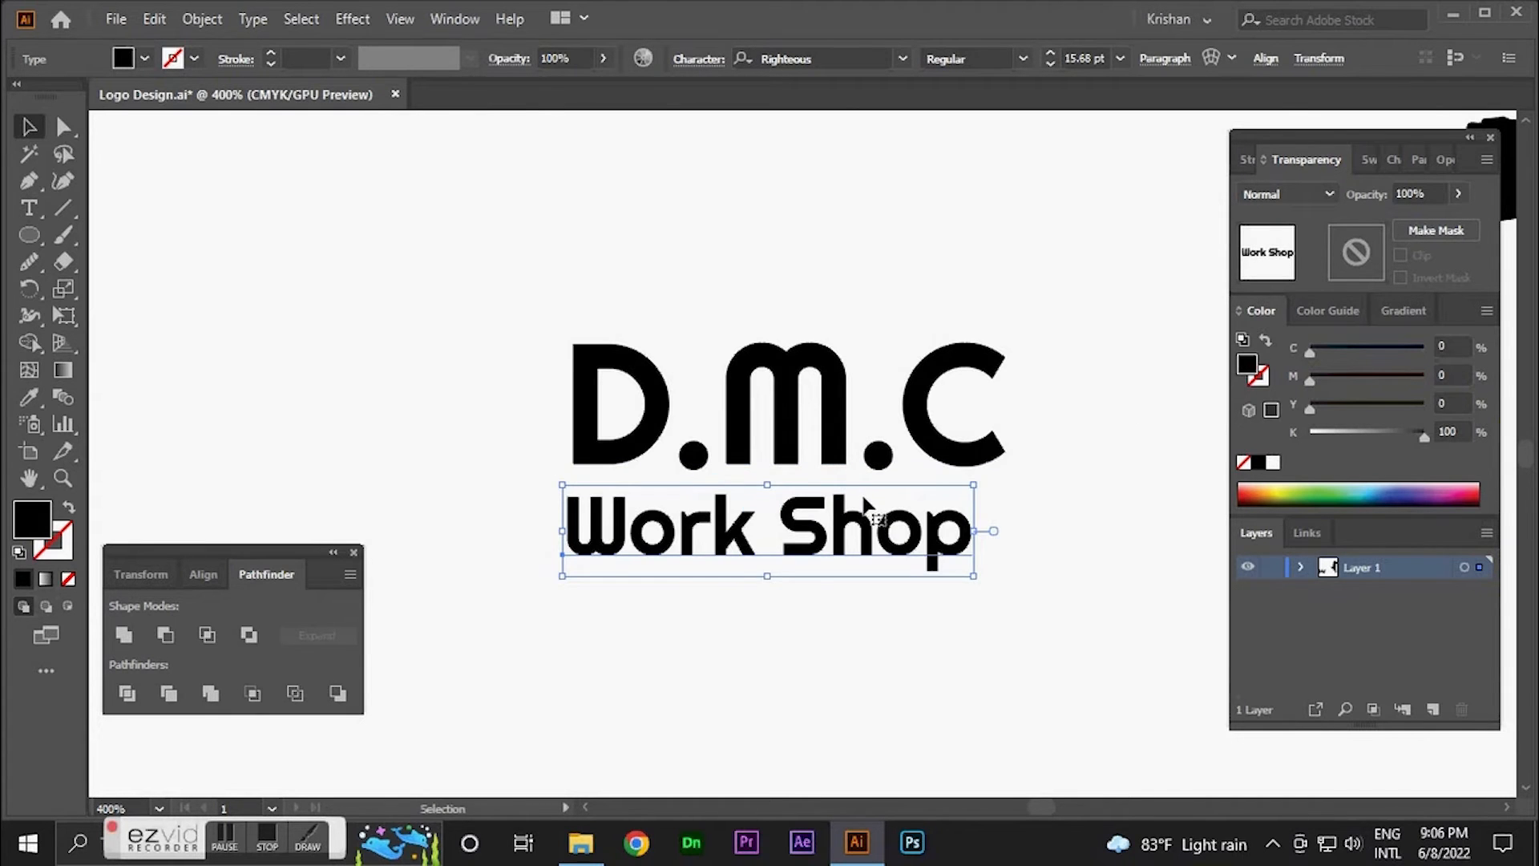
- Widen the letter spacing of Work Shop and scale the text to about 12.6 pt to fit the width of D.M.C
key(alt+Right)
key(alt+Right)
key(alt+Right)
key(alt+Right)
key(alt+Right)
key(alt+Right)
key(alt+Right)
key(alt+Right)
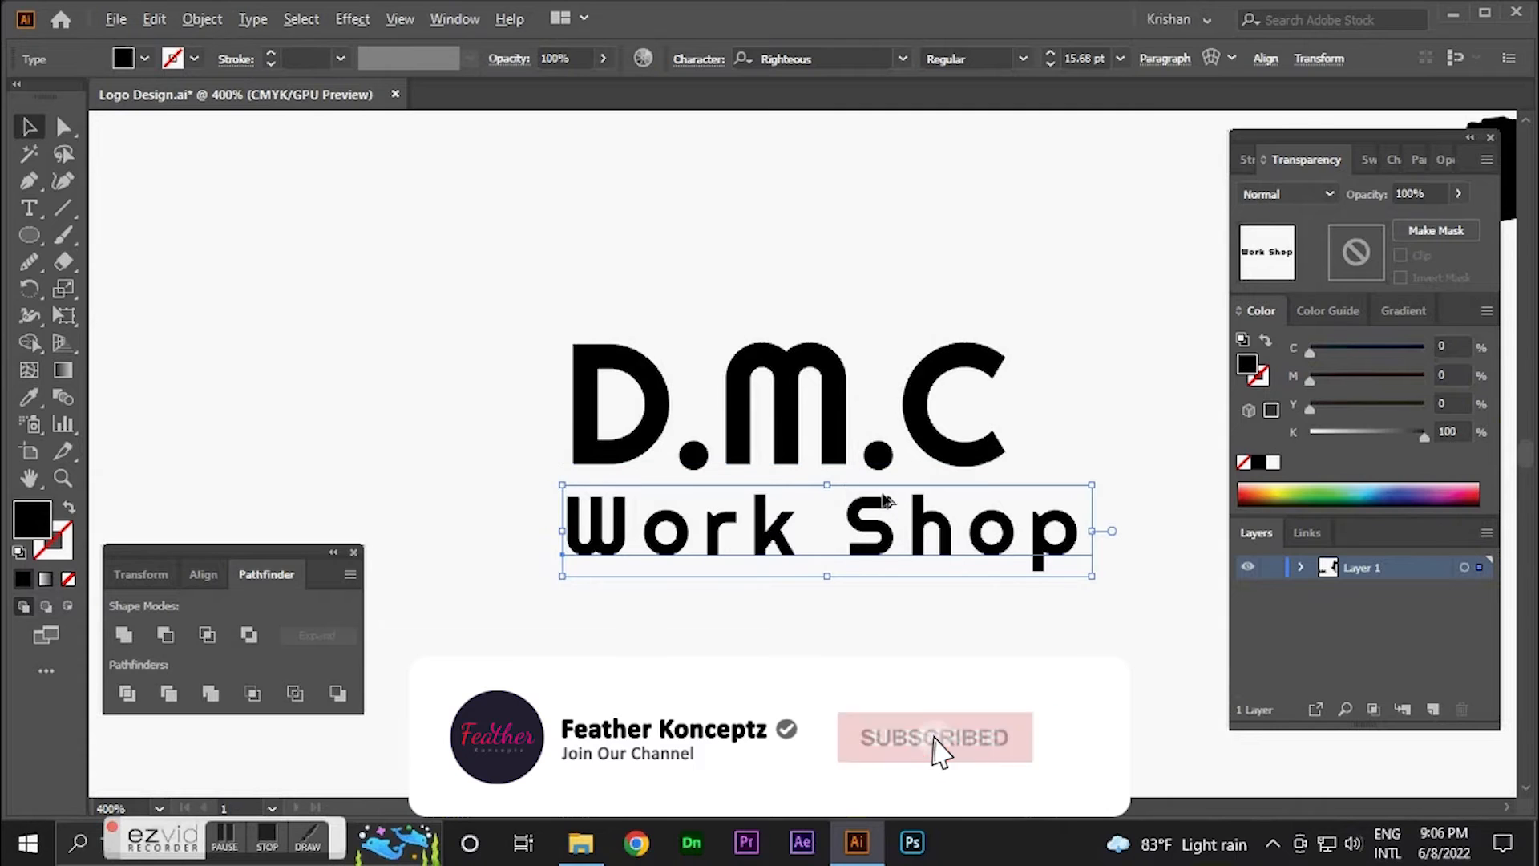
key(alt+Right)
key(alt+Right)
key(alt+Right)
drag(1127, 533, 1013, 530)
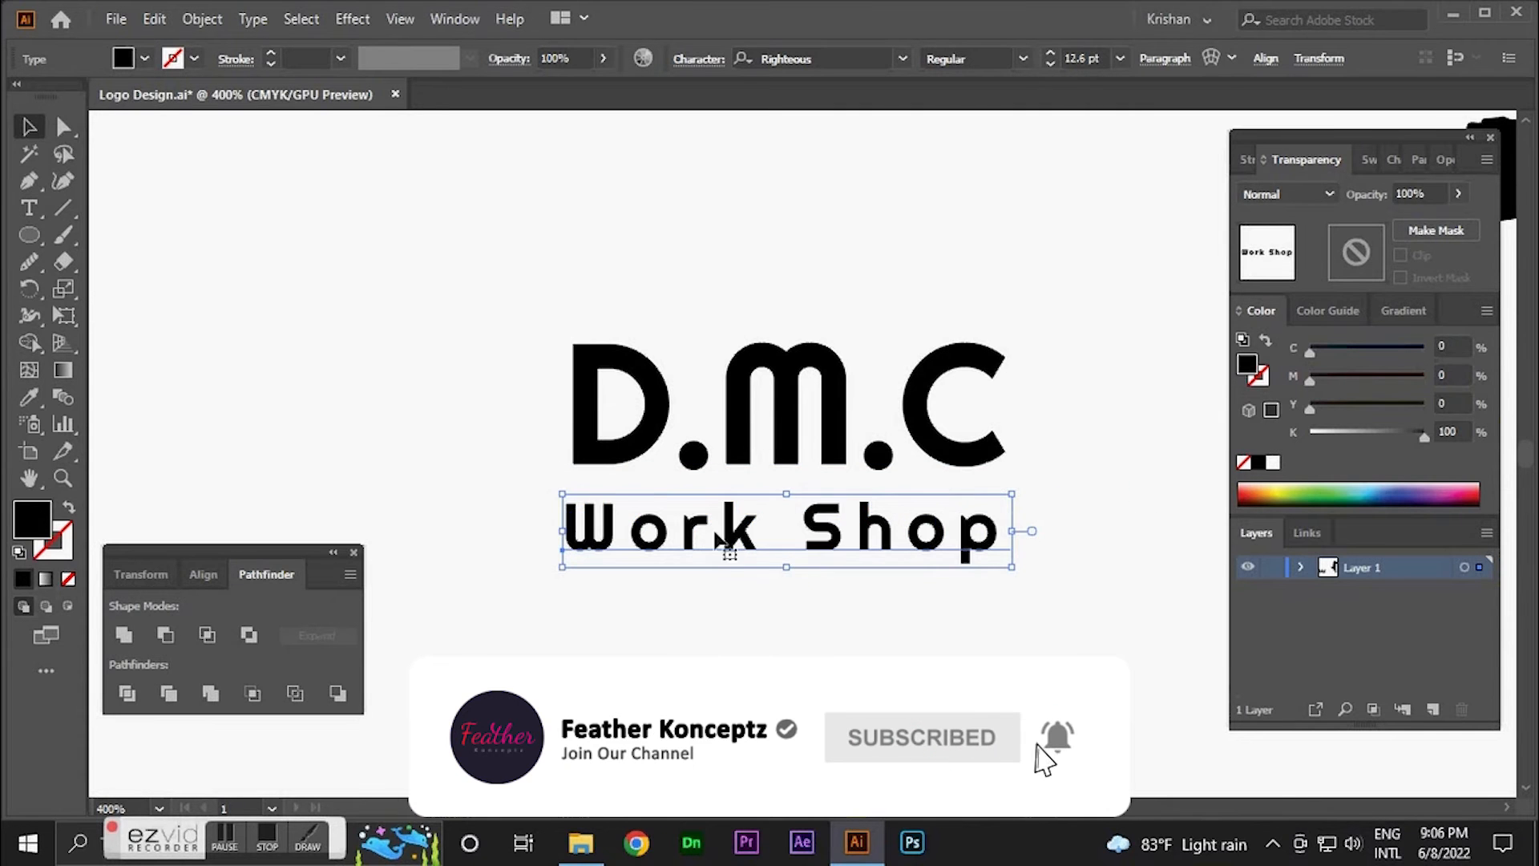
- Move Work Shop slightly closer to D.M.C and stretch it a little wider to match the line above
mouse_move(706, 535)
mouse_down()
mouse_move(754, 522)
mouse_move(709, 523)
mouse_up()
scroll(1013, 511, up, 1)
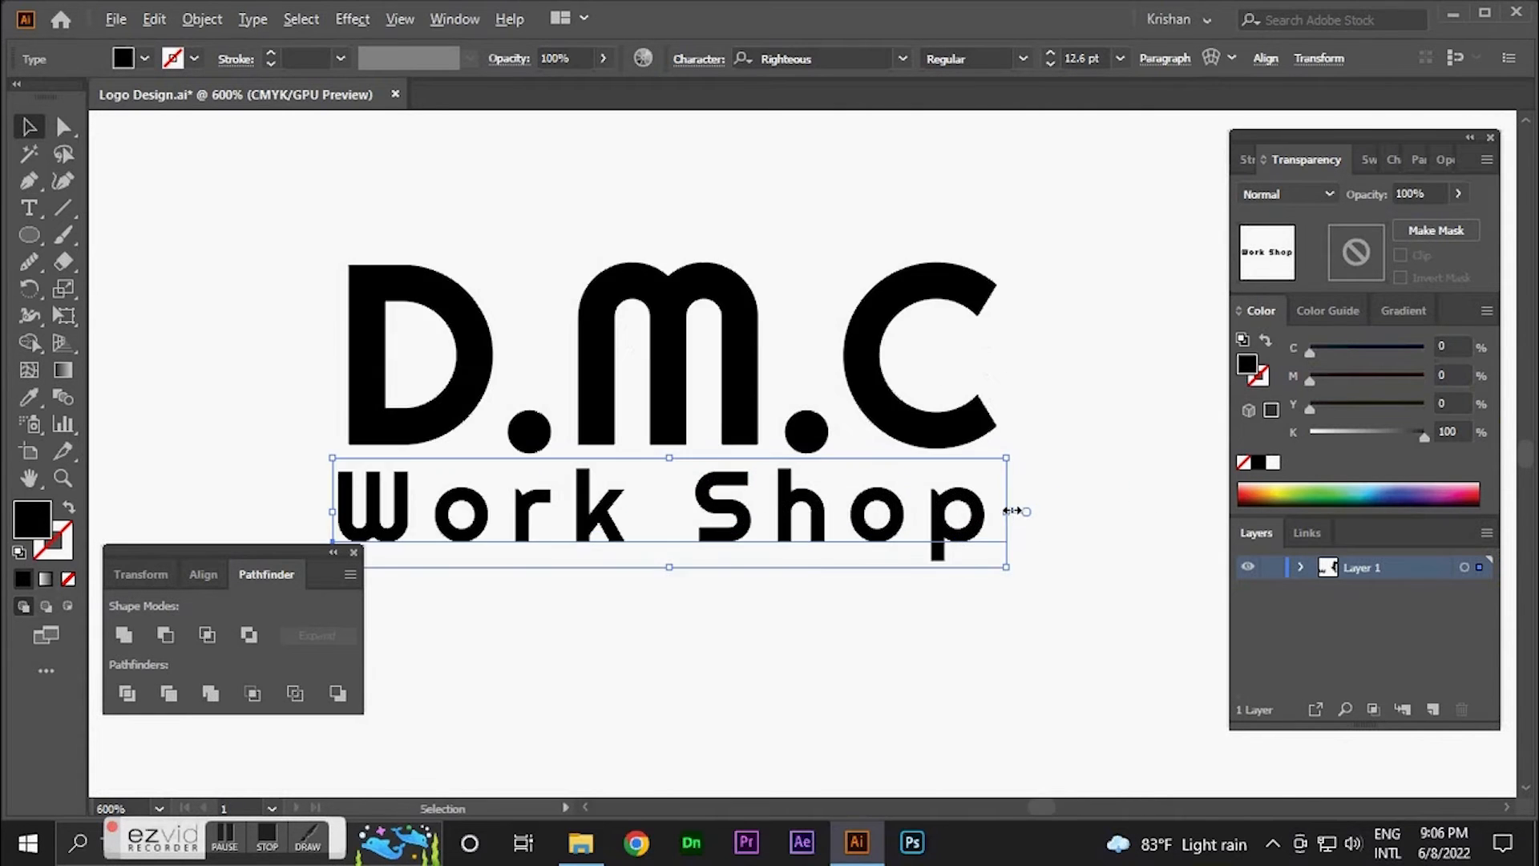
drag(1014, 516, 1028, 515)
click(1116, 497)
scroll(1049, 470, down, 2)
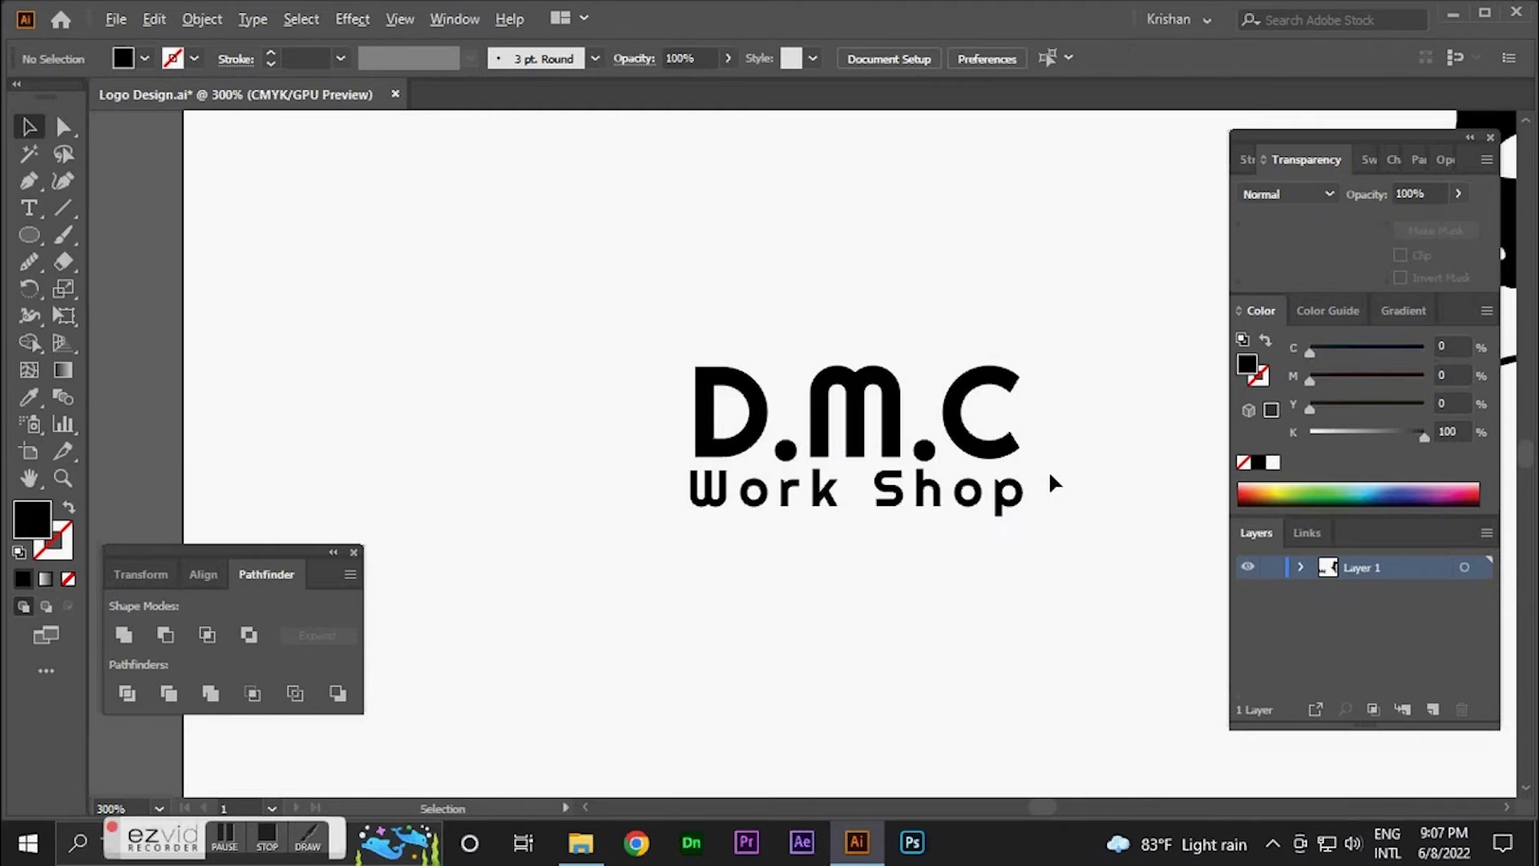
click(950, 455)
click(916, 309)
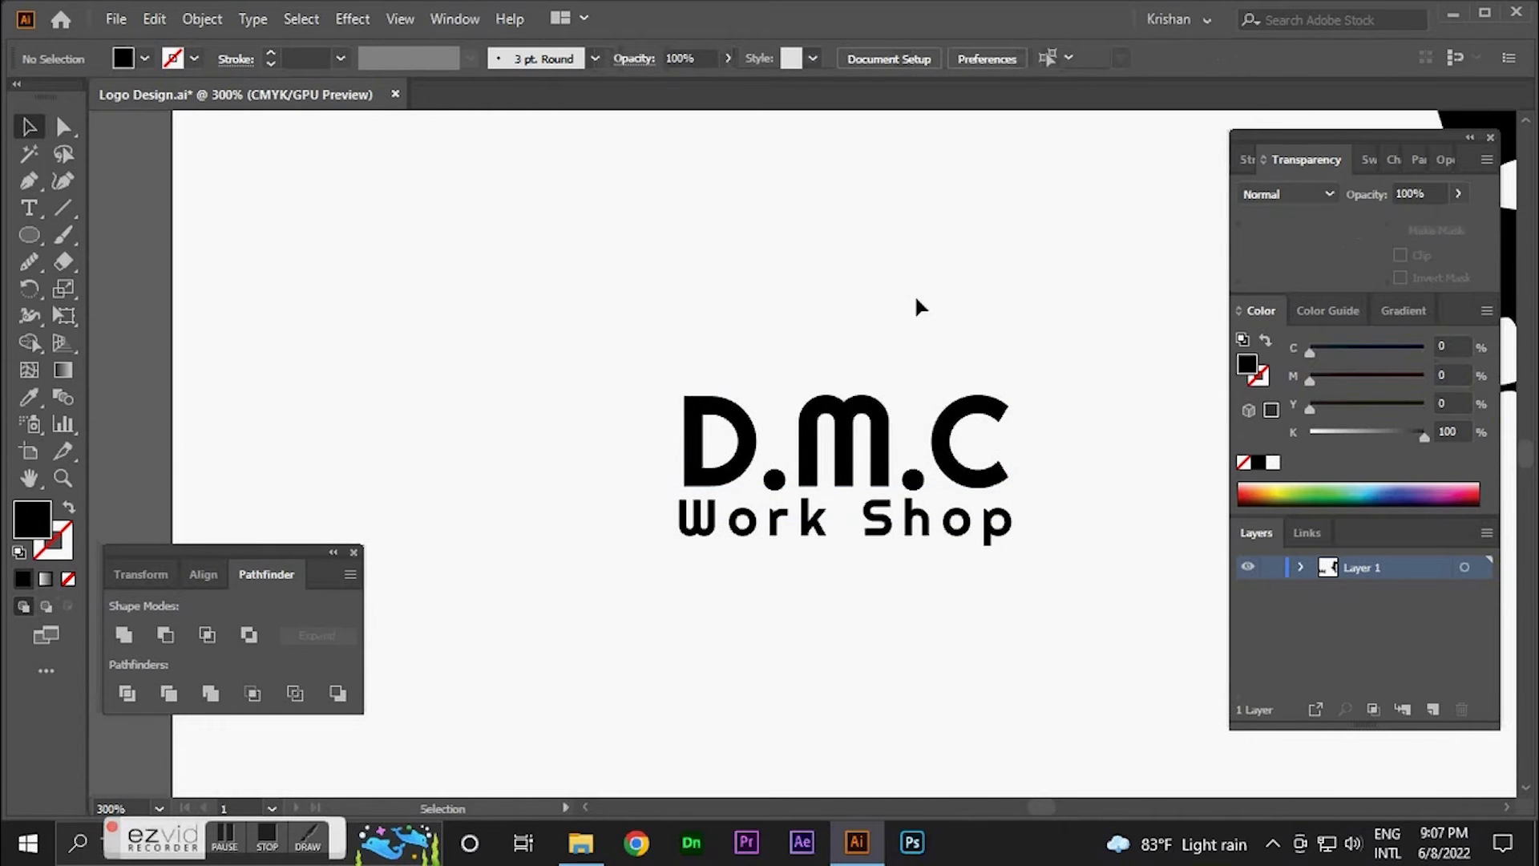
- Move the spray gun silhouette beside the D.M.C text and scale it down proportionally to roughly half its size
scroll(943, 339, down, 1)
scroll(883, 430, down, 1)
drag(1043, 439, 915, 440)
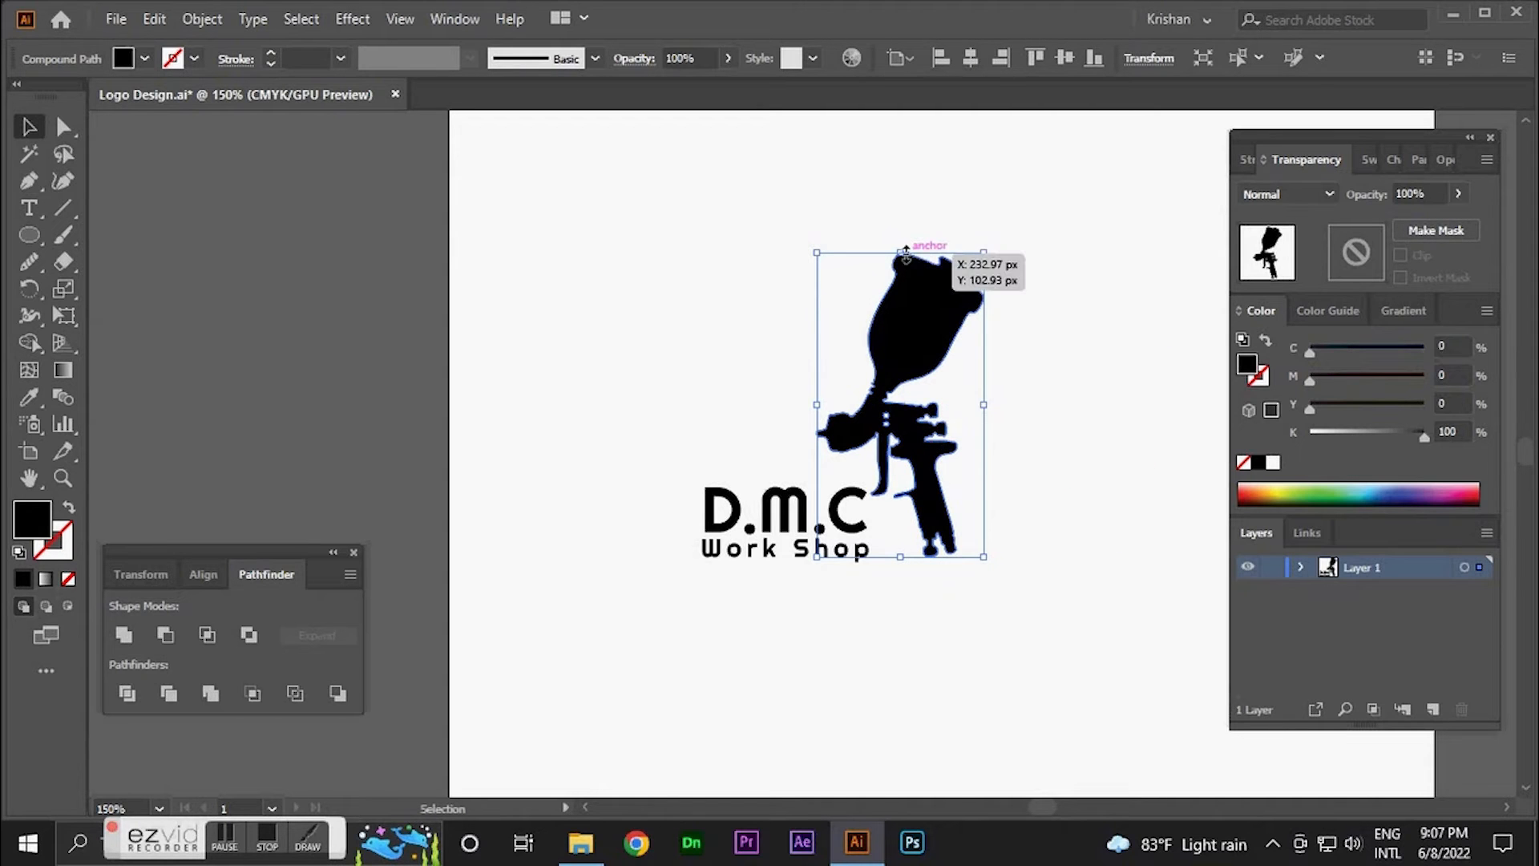
drag(906, 254, 900, 414)
drag(907, 521, 895, 491)
- Rotate the spray gun slightly clockwise and position it just right of the letter C
scroll(895, 491, up, 2)
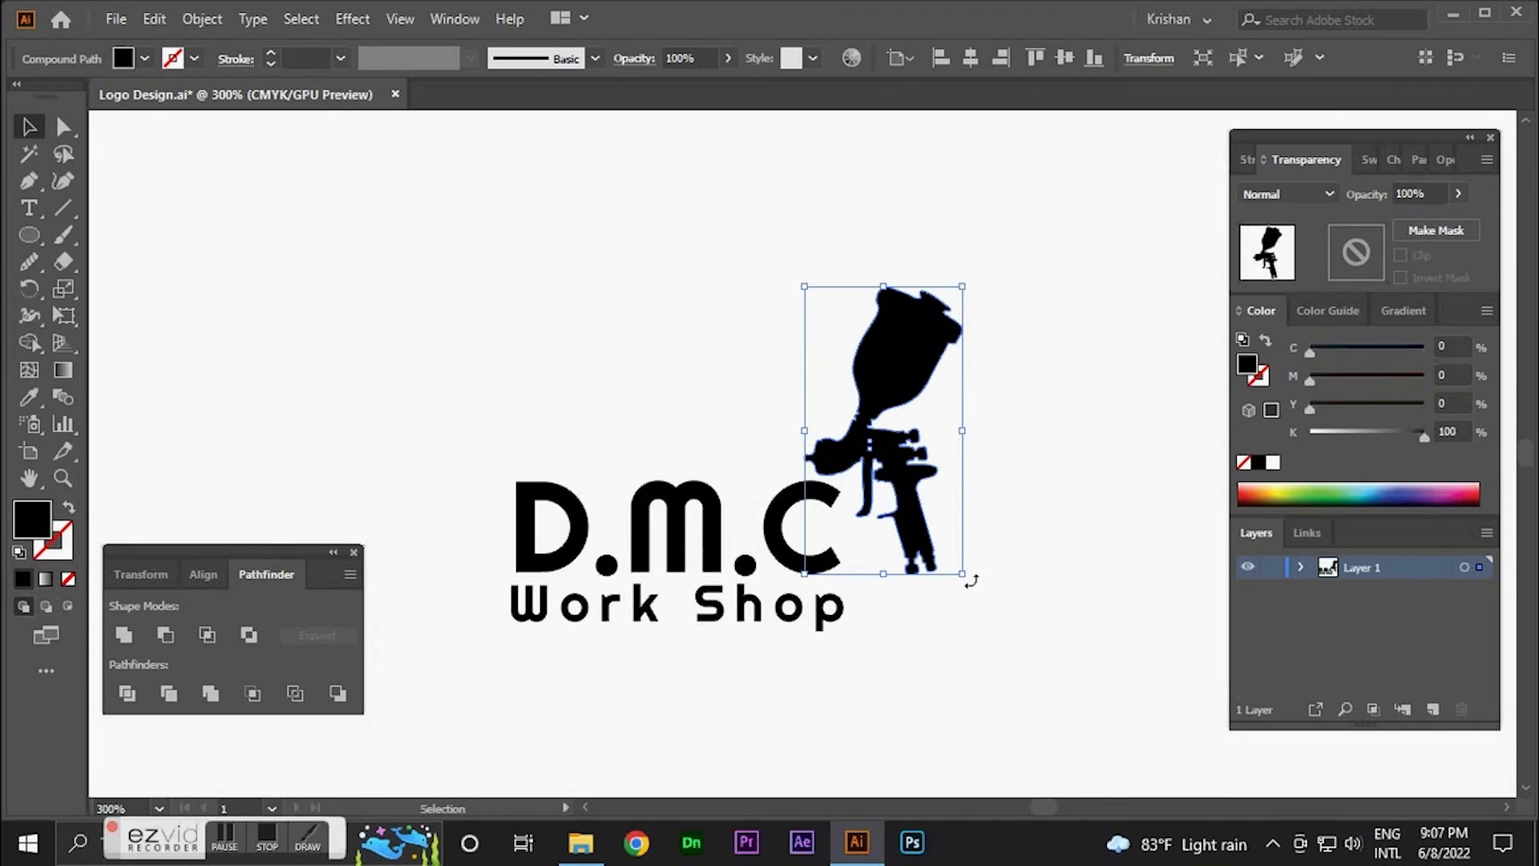
mouse_move(971, 580)
mouse_down()
mouse_move(957, 588)
mouse_move(918, 549)
mouse_up()
click(1003, 529)
scroll(999, 518, down, 2)
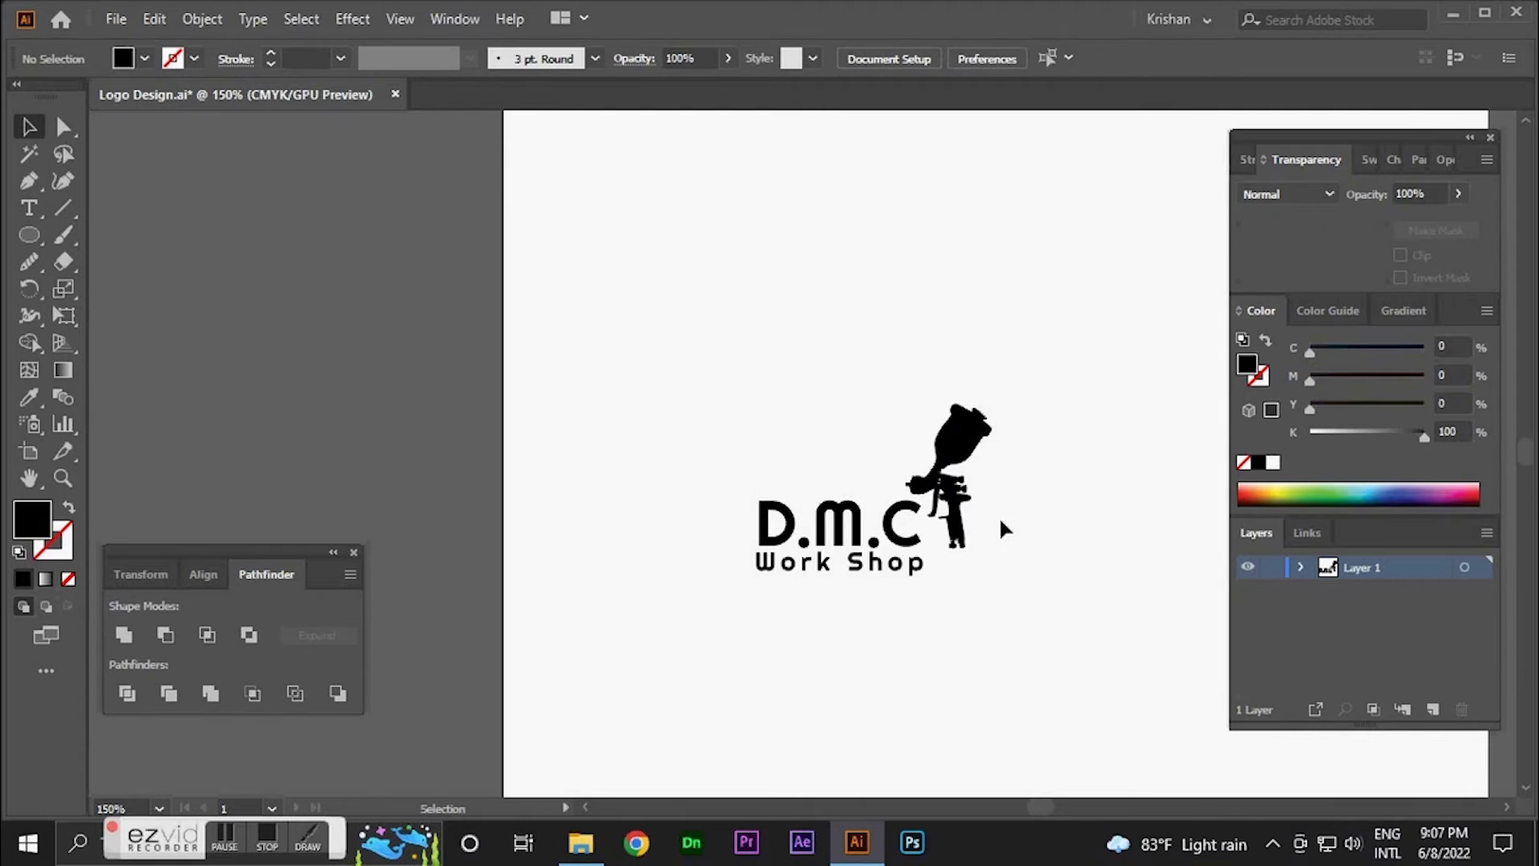
- Select the text and spray gun together and enlarge the whole logo to about twice its size
scroll(910, 415, down, 2)
drag(792, 393, 972, 478)
click(1006, 557)
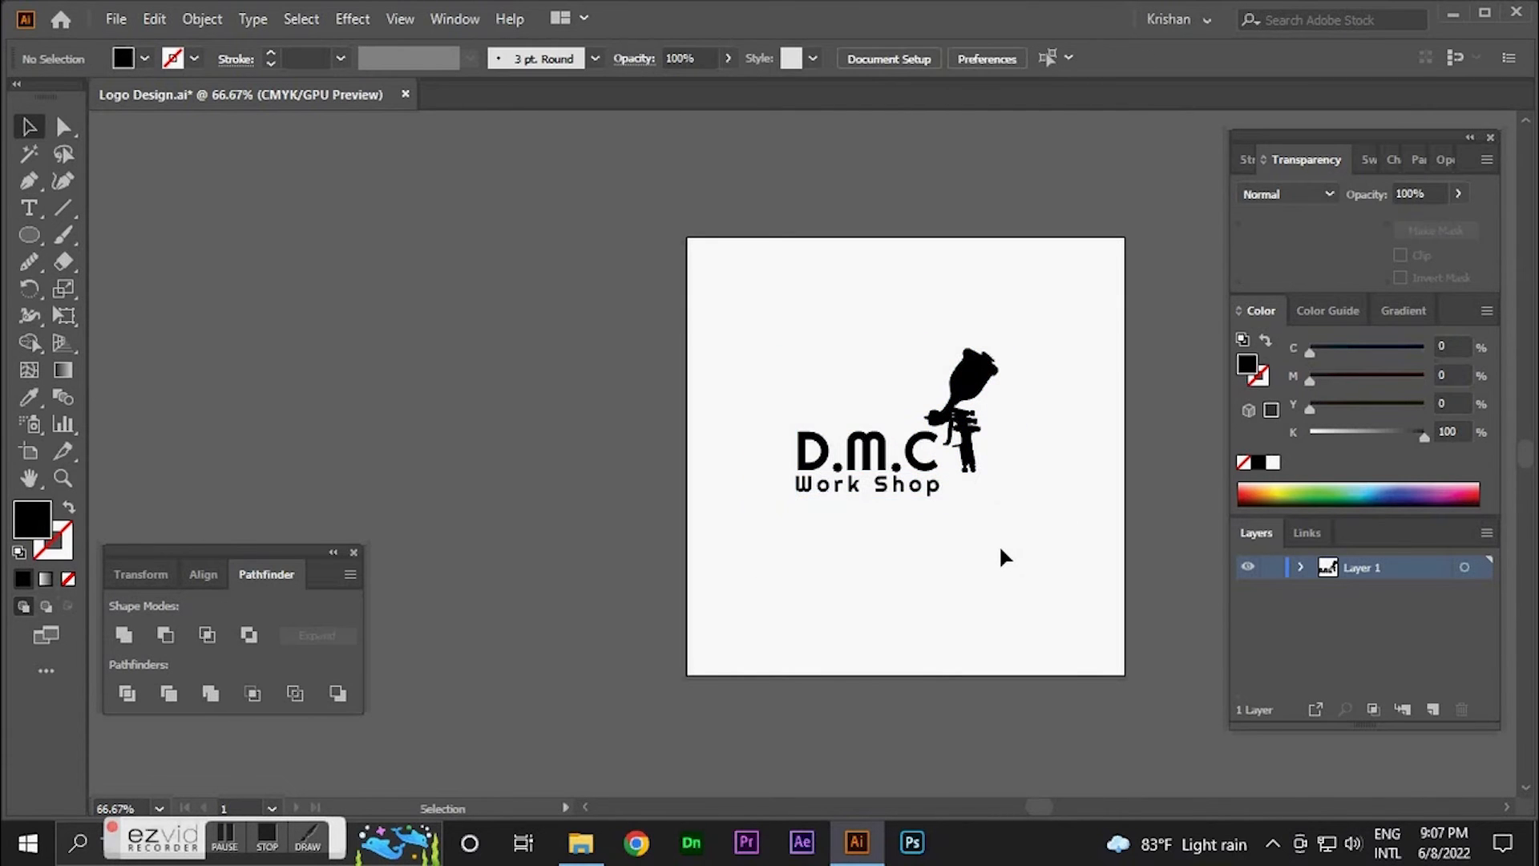
- Draw a curved hose path with the Pen tool from the base of the gun's grip, sweeping beneath the text to below the D
scroll(950, 498, up, 3)
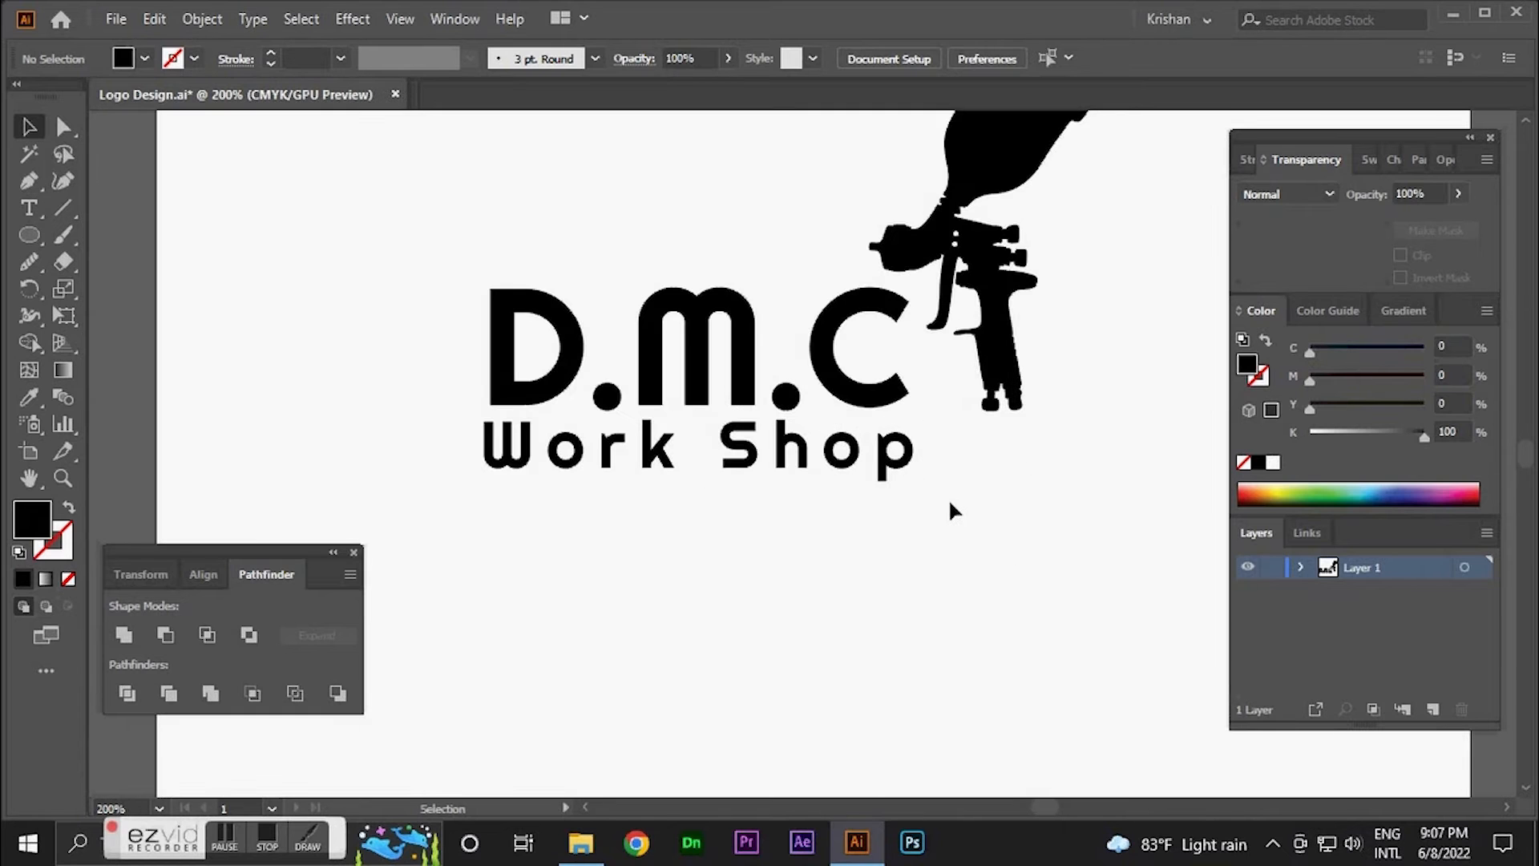
key(p)
click(1014, 399)
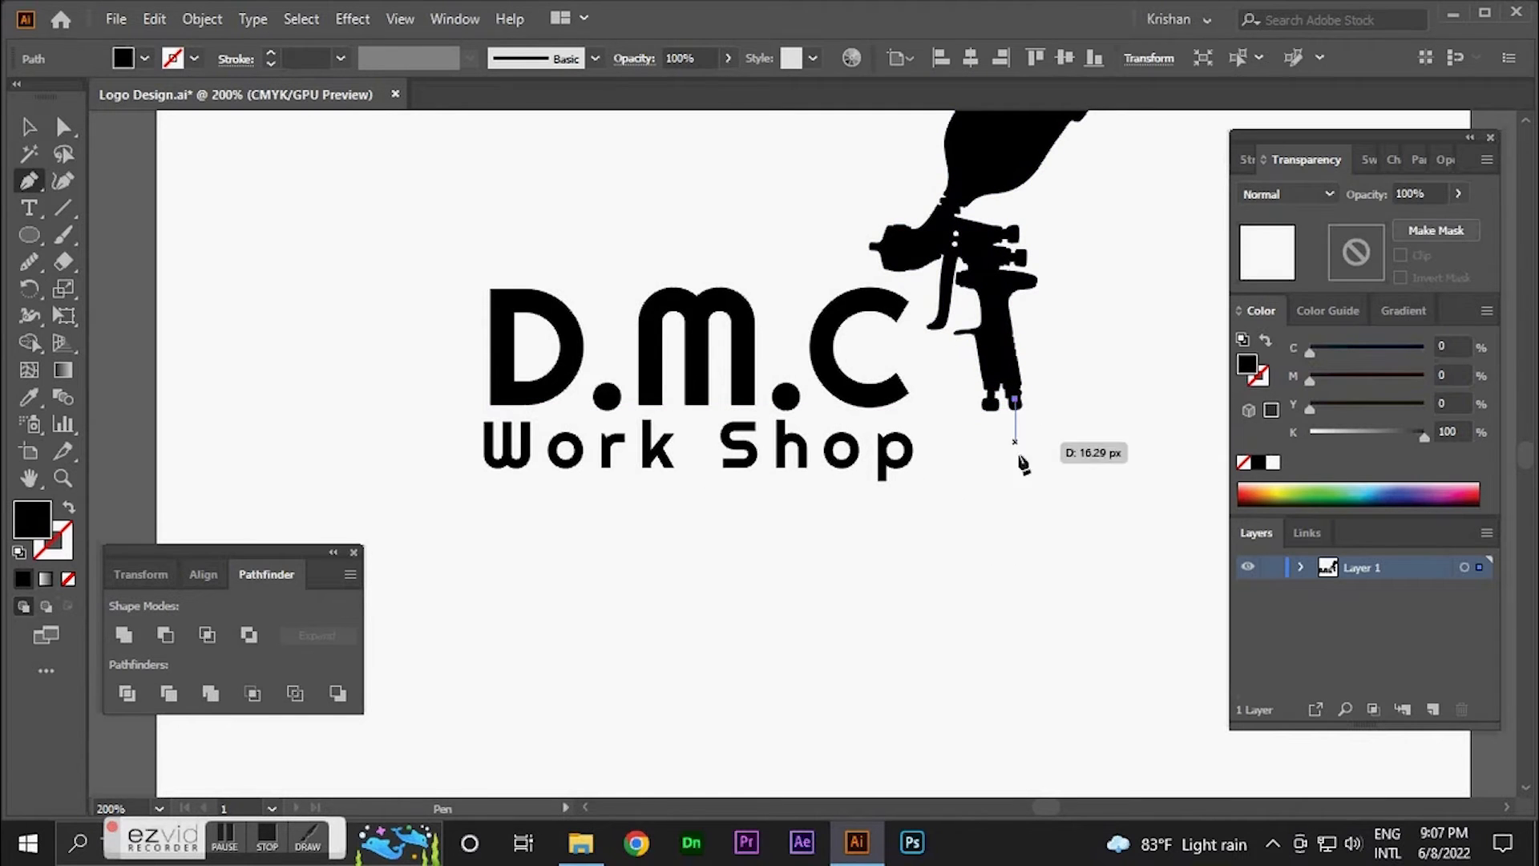
mouse_move(996, 453)
mouse_down()
mouse_move(962, 447)
mouse_move(925, 531)
mouse_up()
drag(701, 499, 540, 498)
click(491, 518)
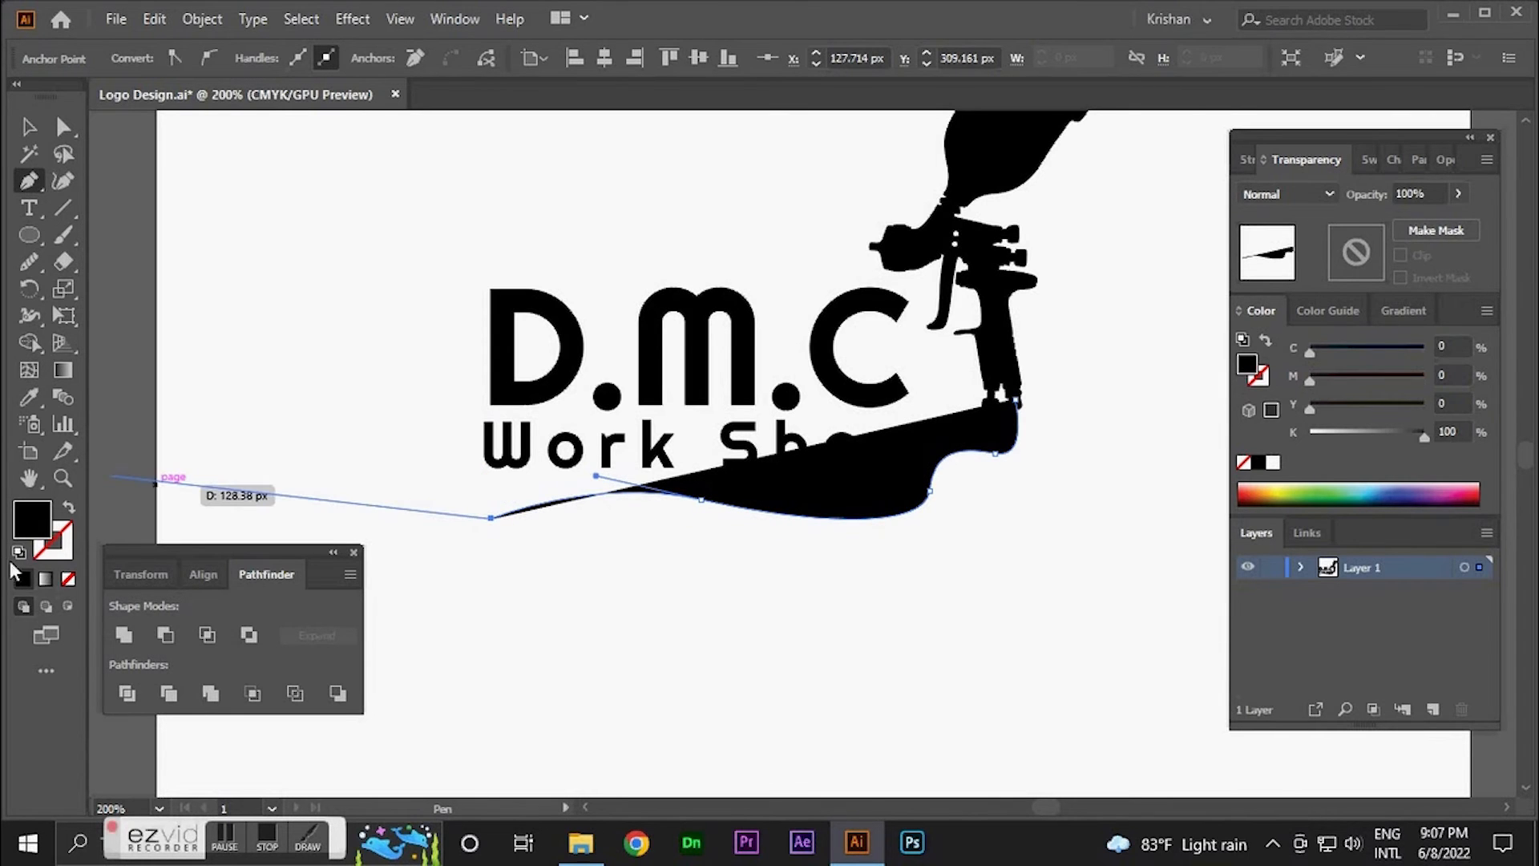
- Give the hose path a black stroke with no fill and smooth its bend near the gun grip
click(54, 553)
click(25, 578)
click(37, 525)
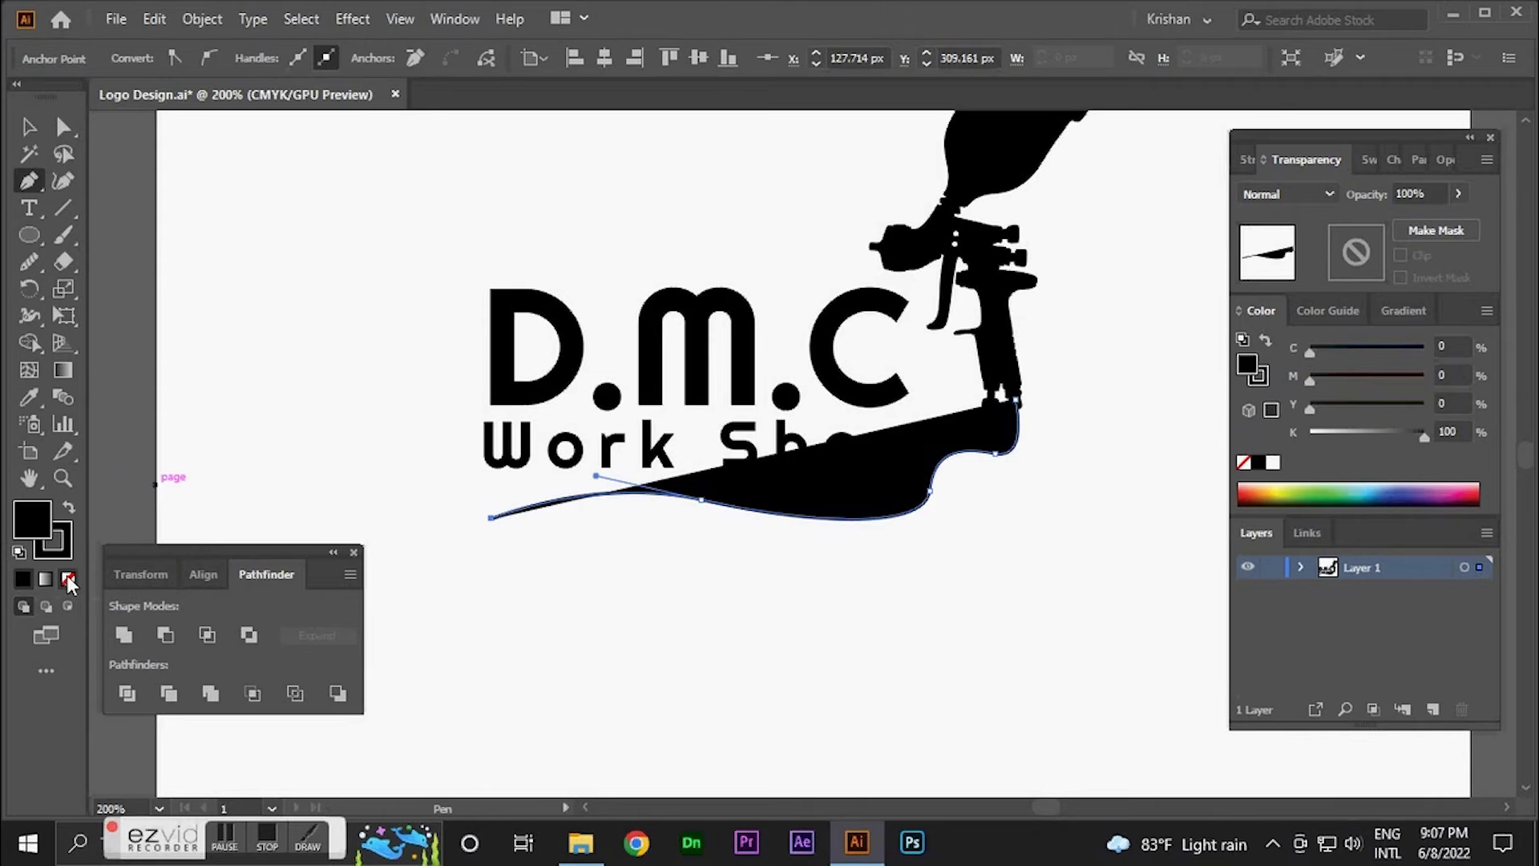
click(68, 578)
click(31, 263)
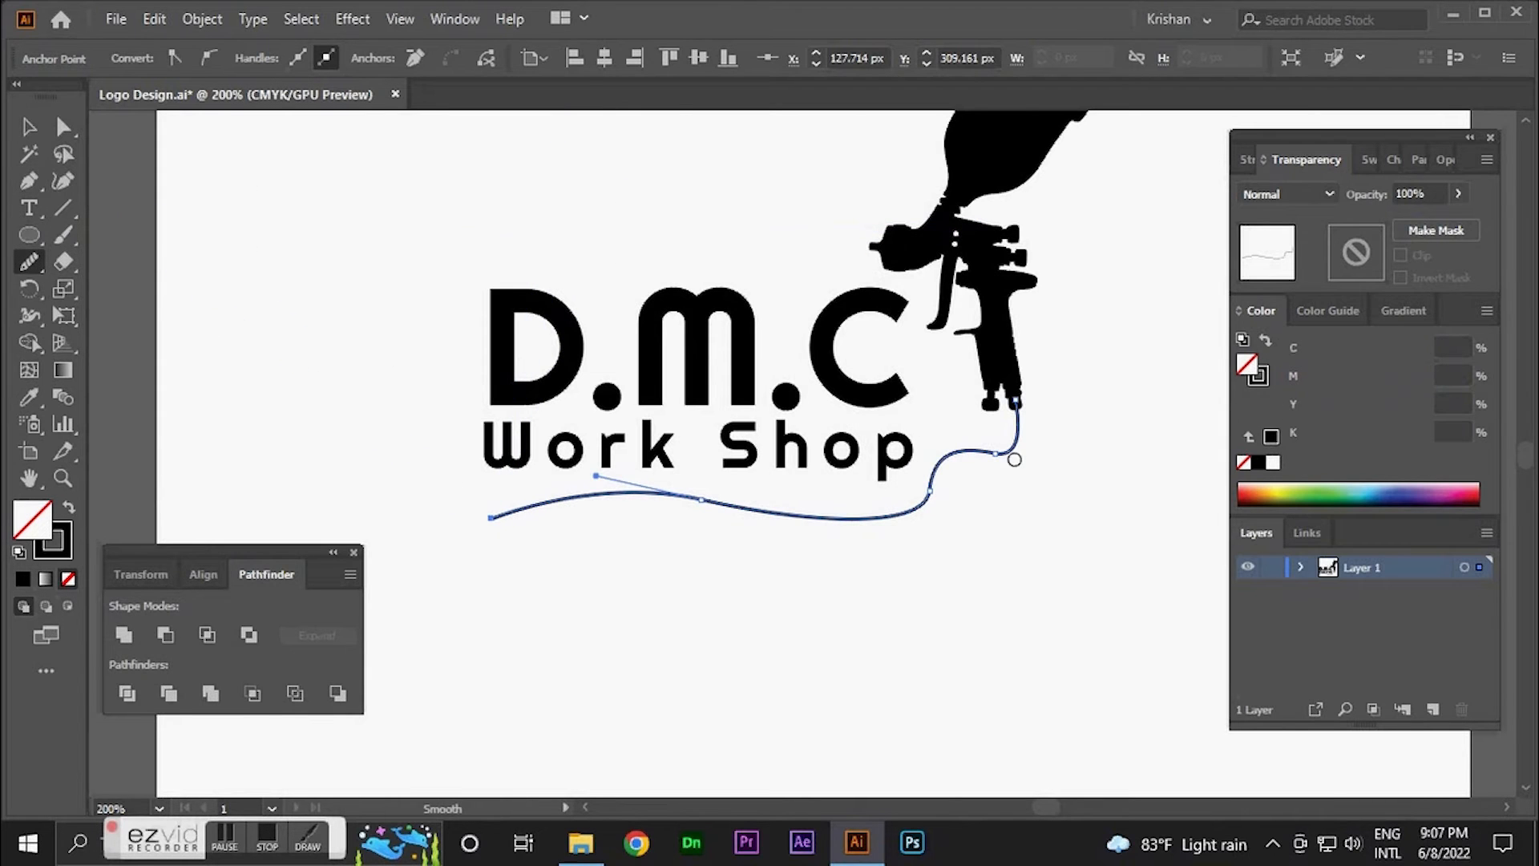
drag(1014, 460, 957, 466)
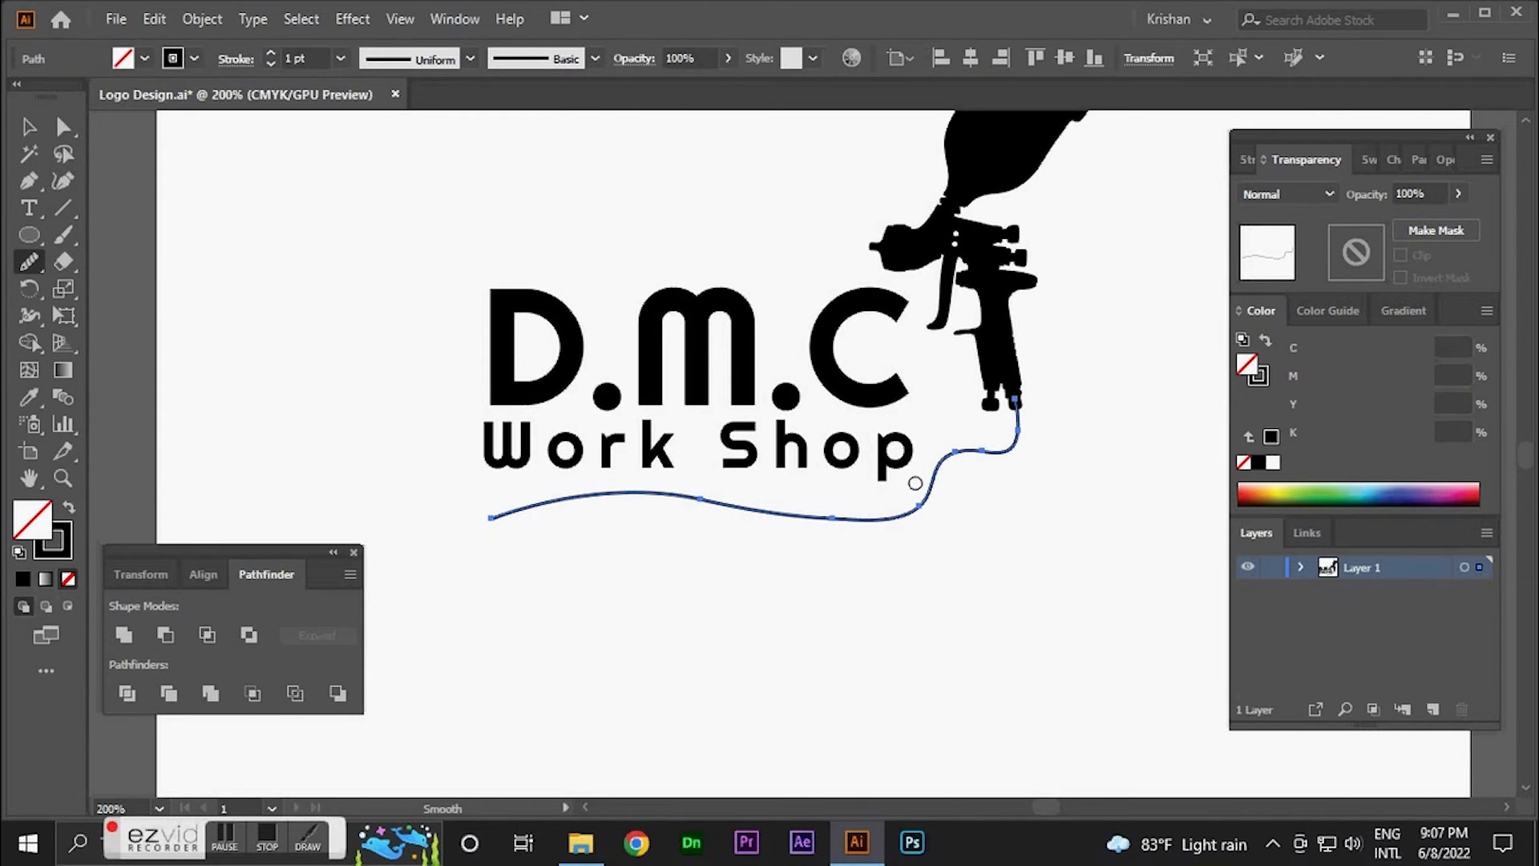
- Set the hose path's stroke weight to 4 pt and apply a tapering width profile that thins toward the D
key(v)
click(885, 530)
click(901, 518)
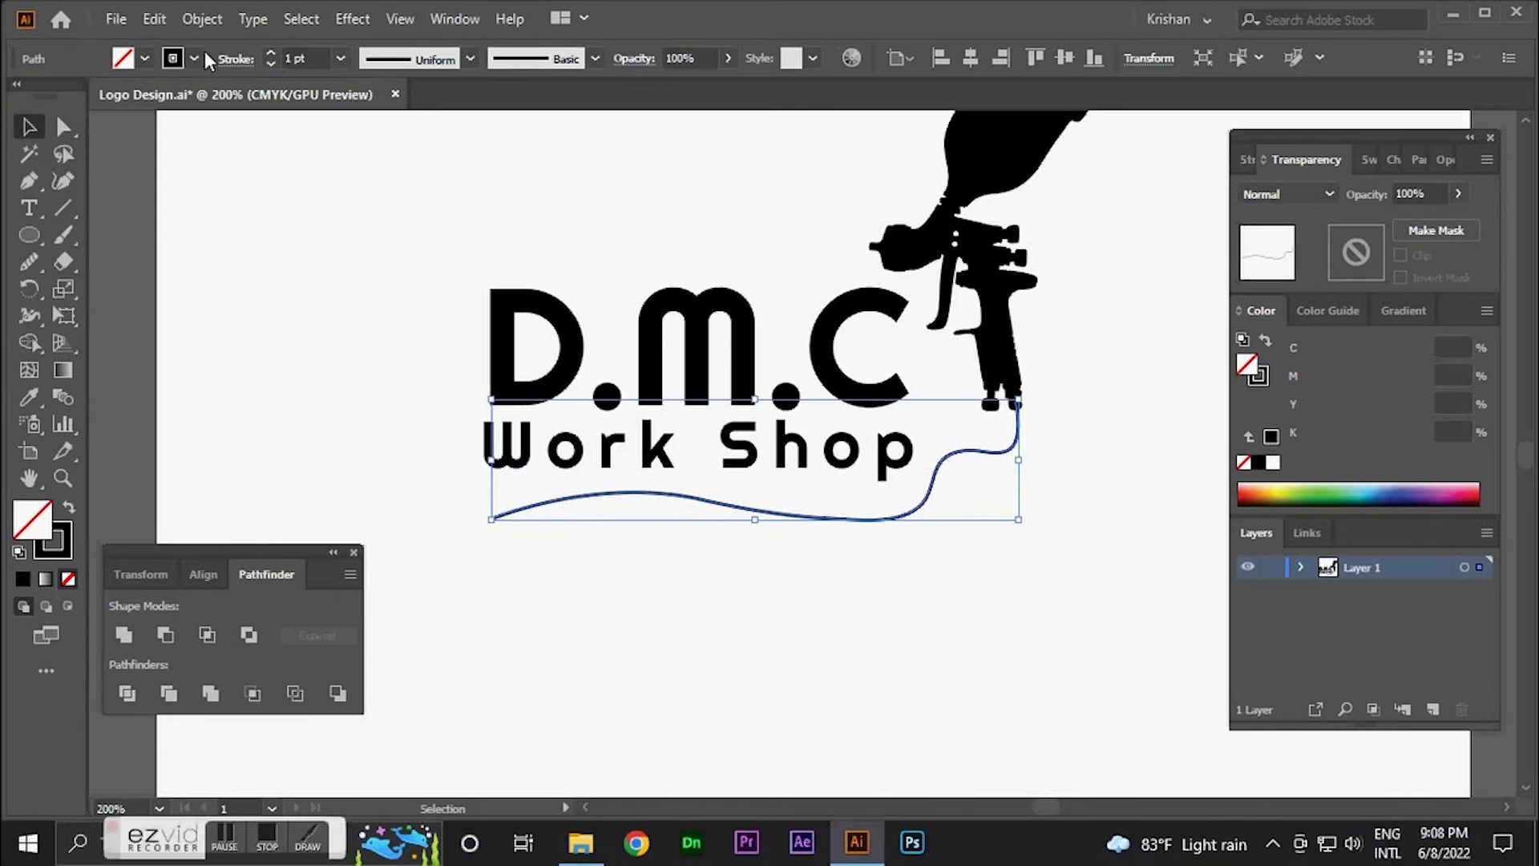
drag(309, 59, 277, 61)
scroll(287, 58, up, 4)
scroll(287, 58, down, 1)
scroll(287, 58, up, 1)
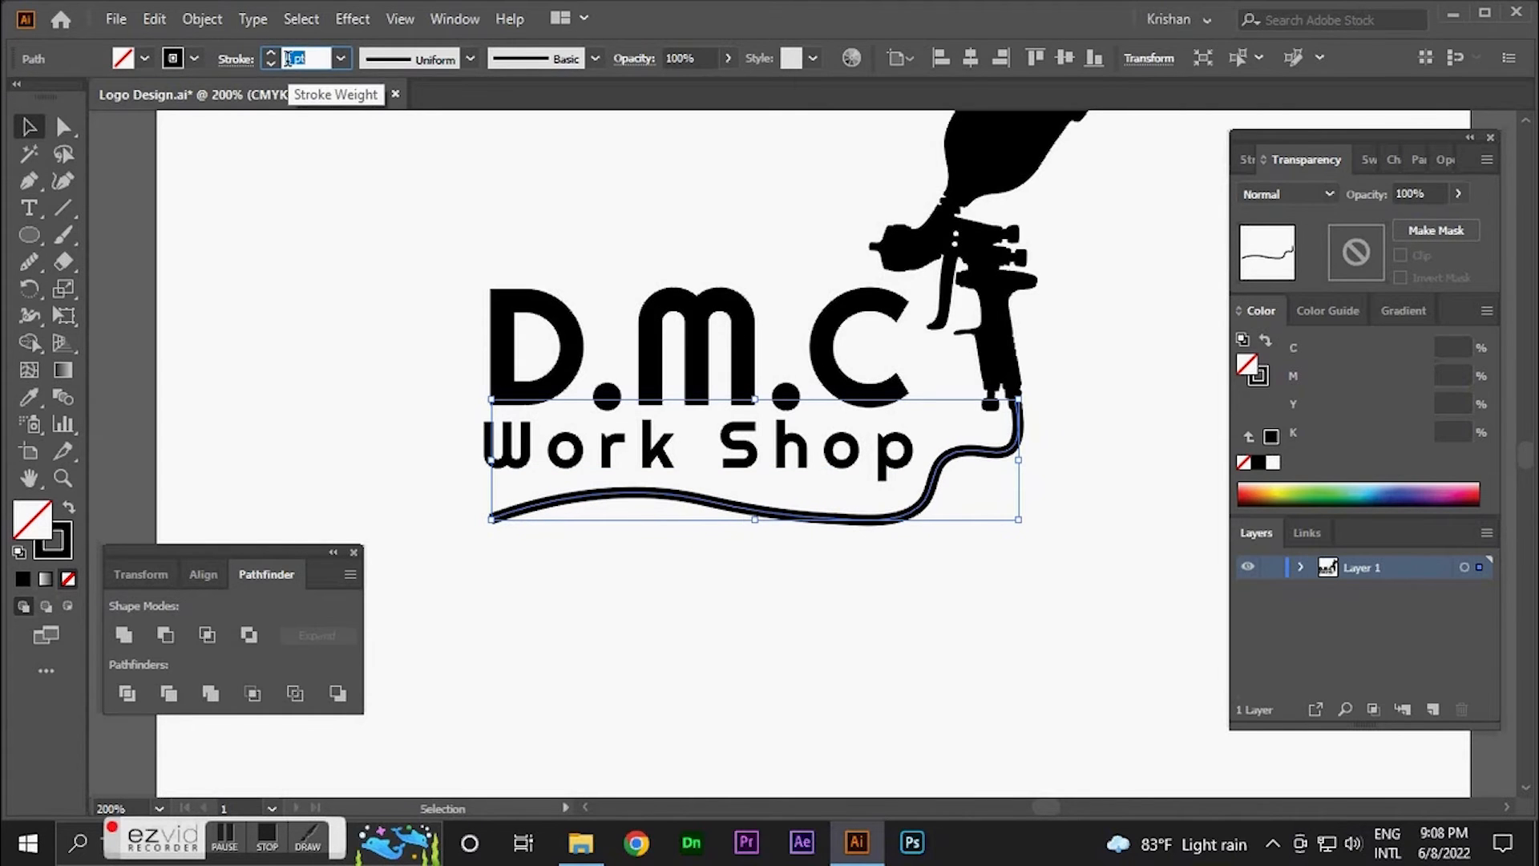
click(469, 58)
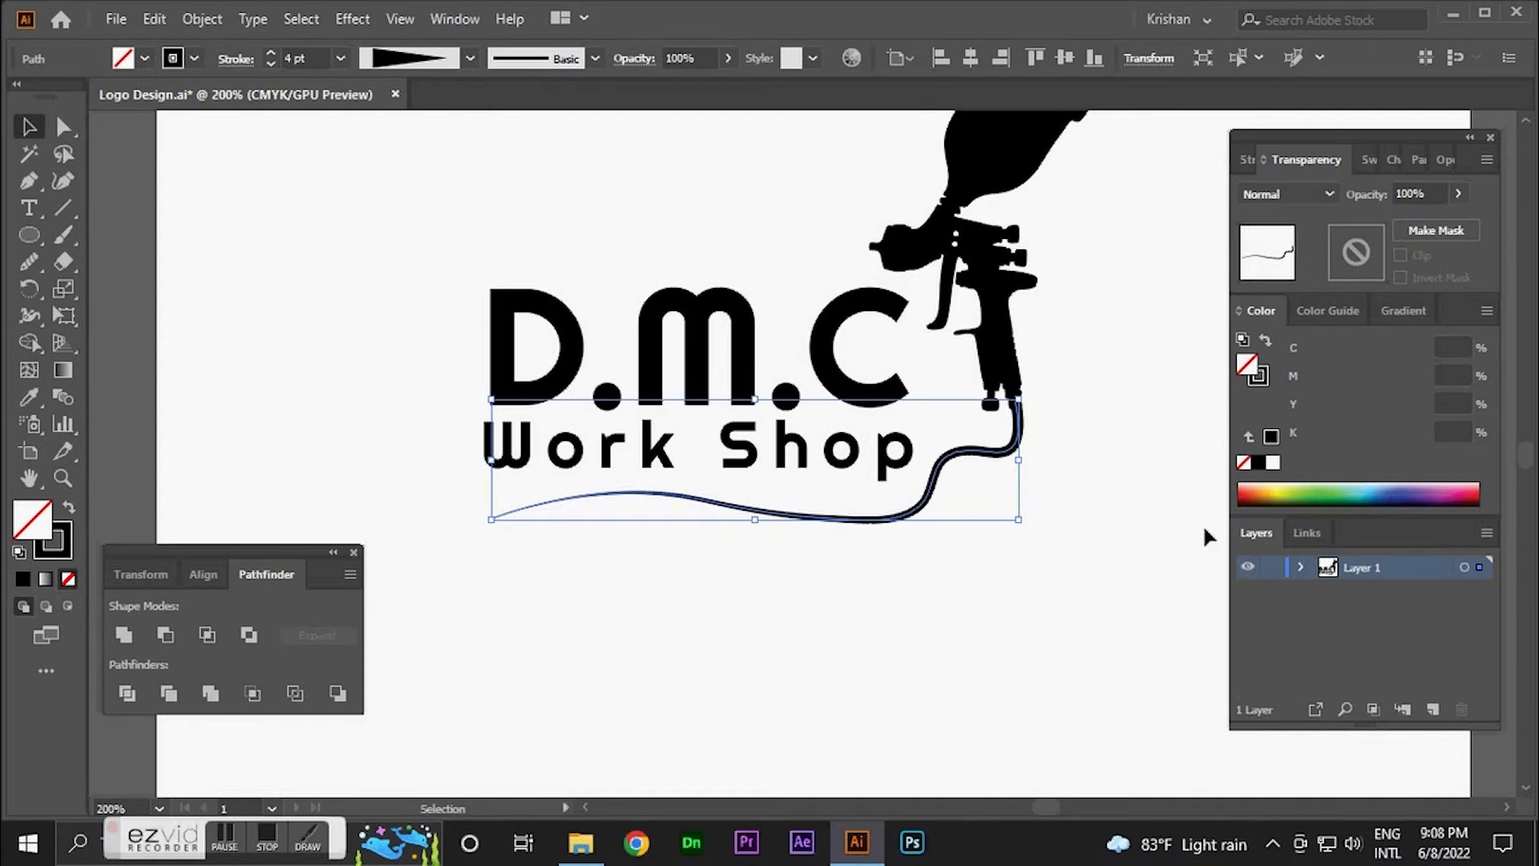
- Deselect the hose path and save the Logo Design file
click(1100, 454)
scroll(1024, 449, down, 1)
drag(1064, 316, 1049, 449)
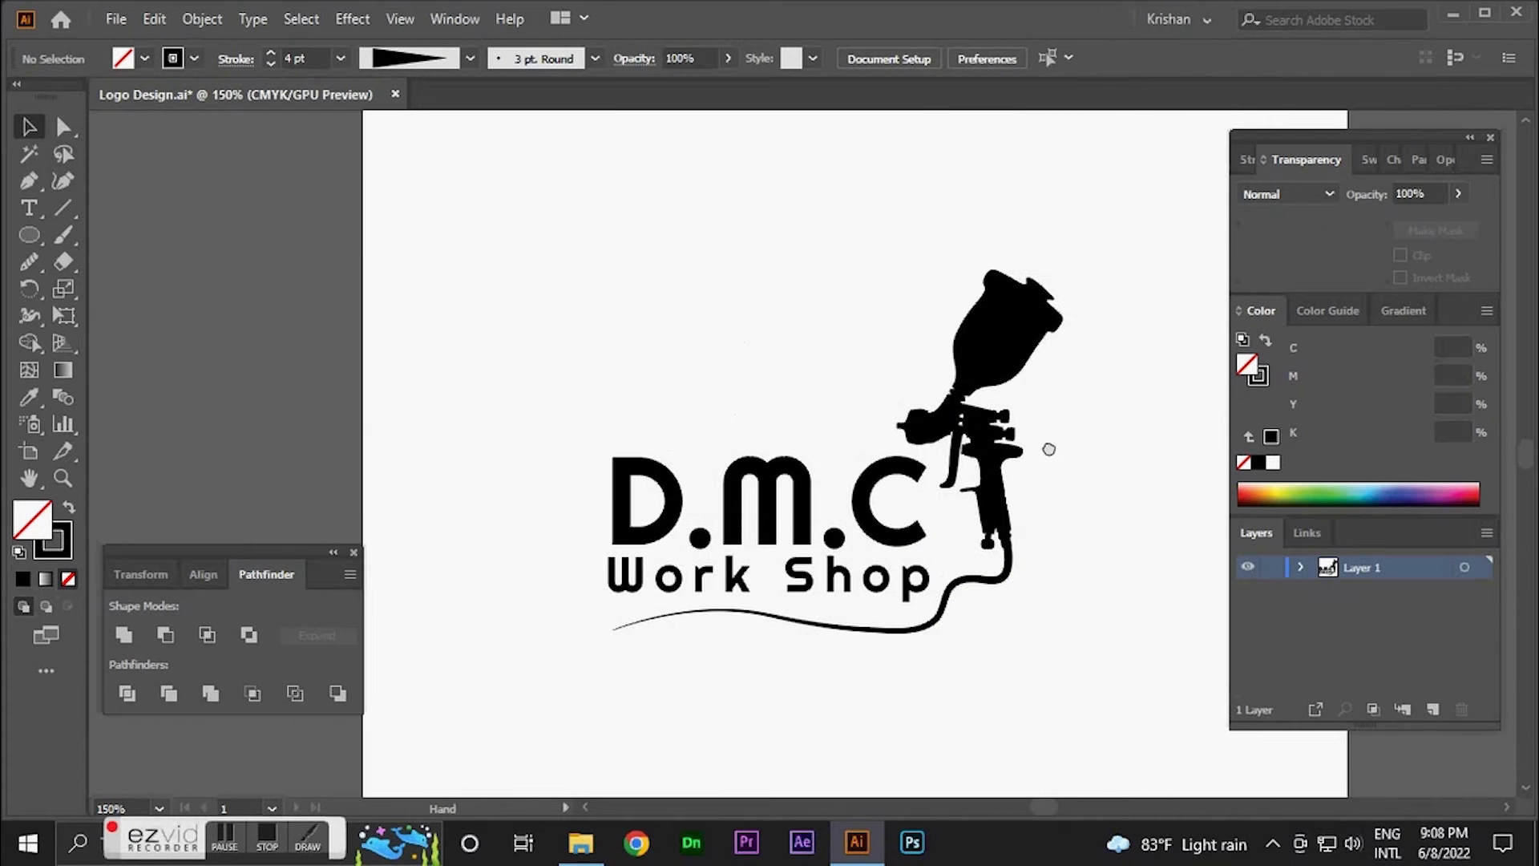
key(ctrl+s)
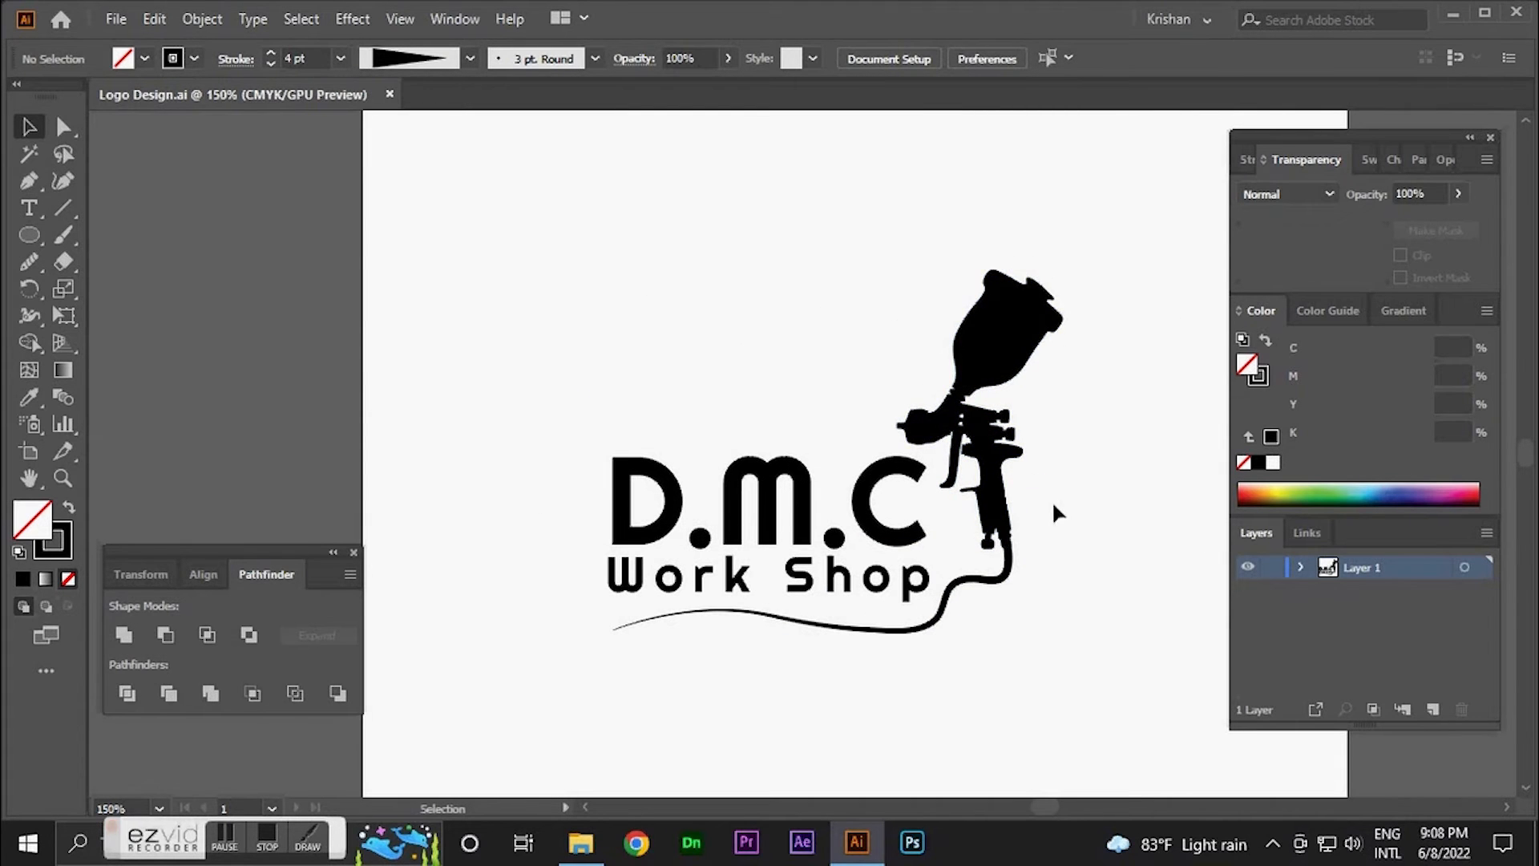
- Shift the spray gun and hose slightly closer to the lettering and adjust the hose's anchor points around the letter p
drag(992, 531, 985, 531)
click(975, 591)
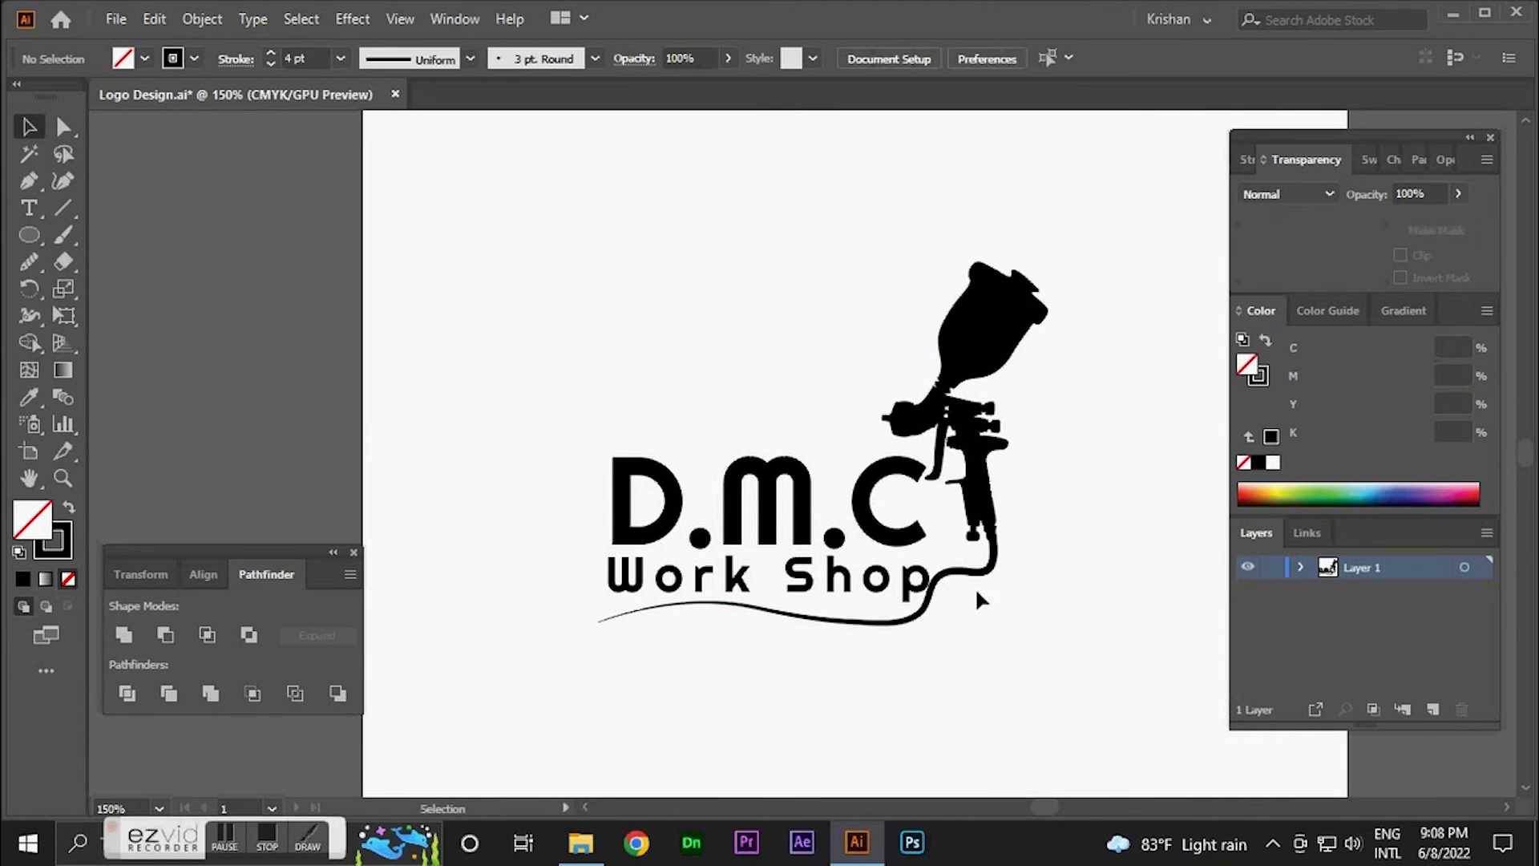
key(a)
scroll(948, 601, up, 4)
drag(843, 665, 860, 679)
key(ctrl+z)
key(z)
key(a)
key(ctrl+z)
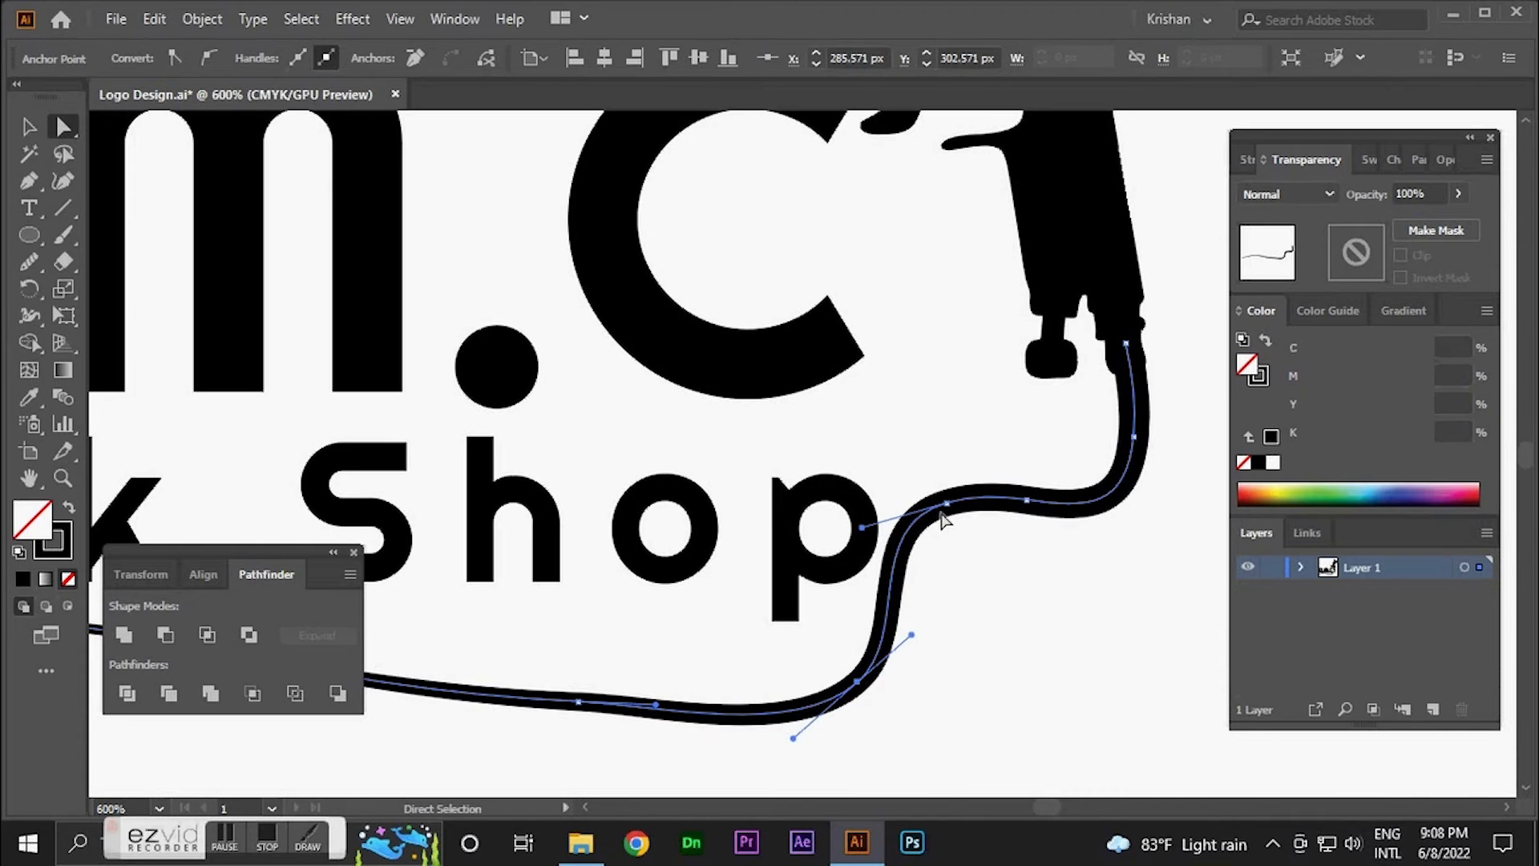
mouse_move(946, 505)
mouse_down()
mouse_move(1048, 512)
mouse_move(896, 613)
mouse_move(872, 651)
mouse_move(634, 715)
mouse_move(497, 715)
mouse_up()
- Smooth the hose's bend around the letter p and its long sweep beneath Work Shop with the Smooth tool
click(29, 263)
drag(985, 561, 1094, 509)
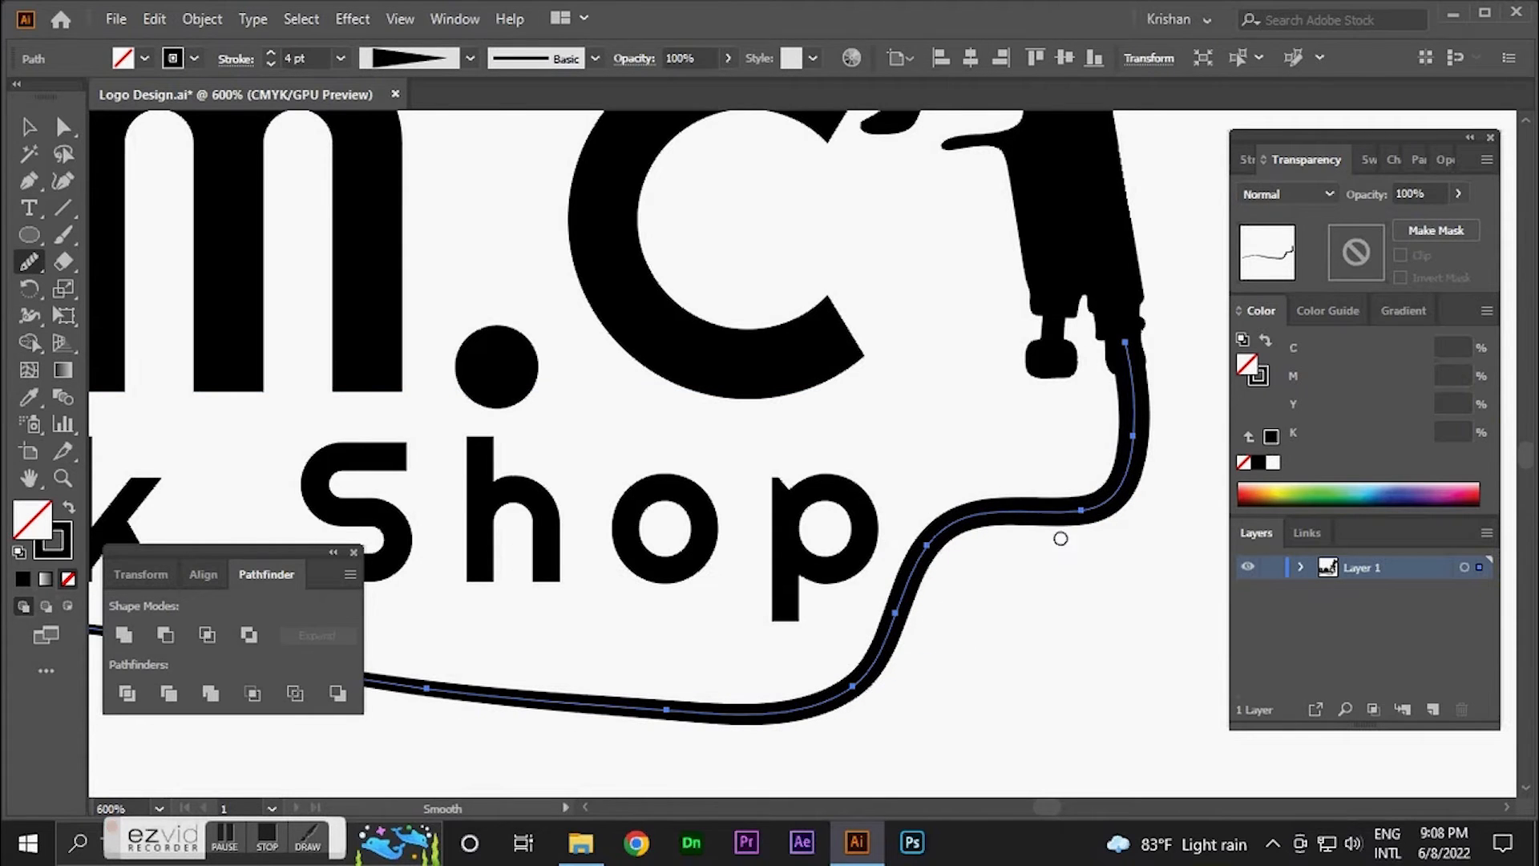
scroll(1031, 531, down, 2)
drag(869, 636, 517, 586)
drag(557, 639, 652, 604)
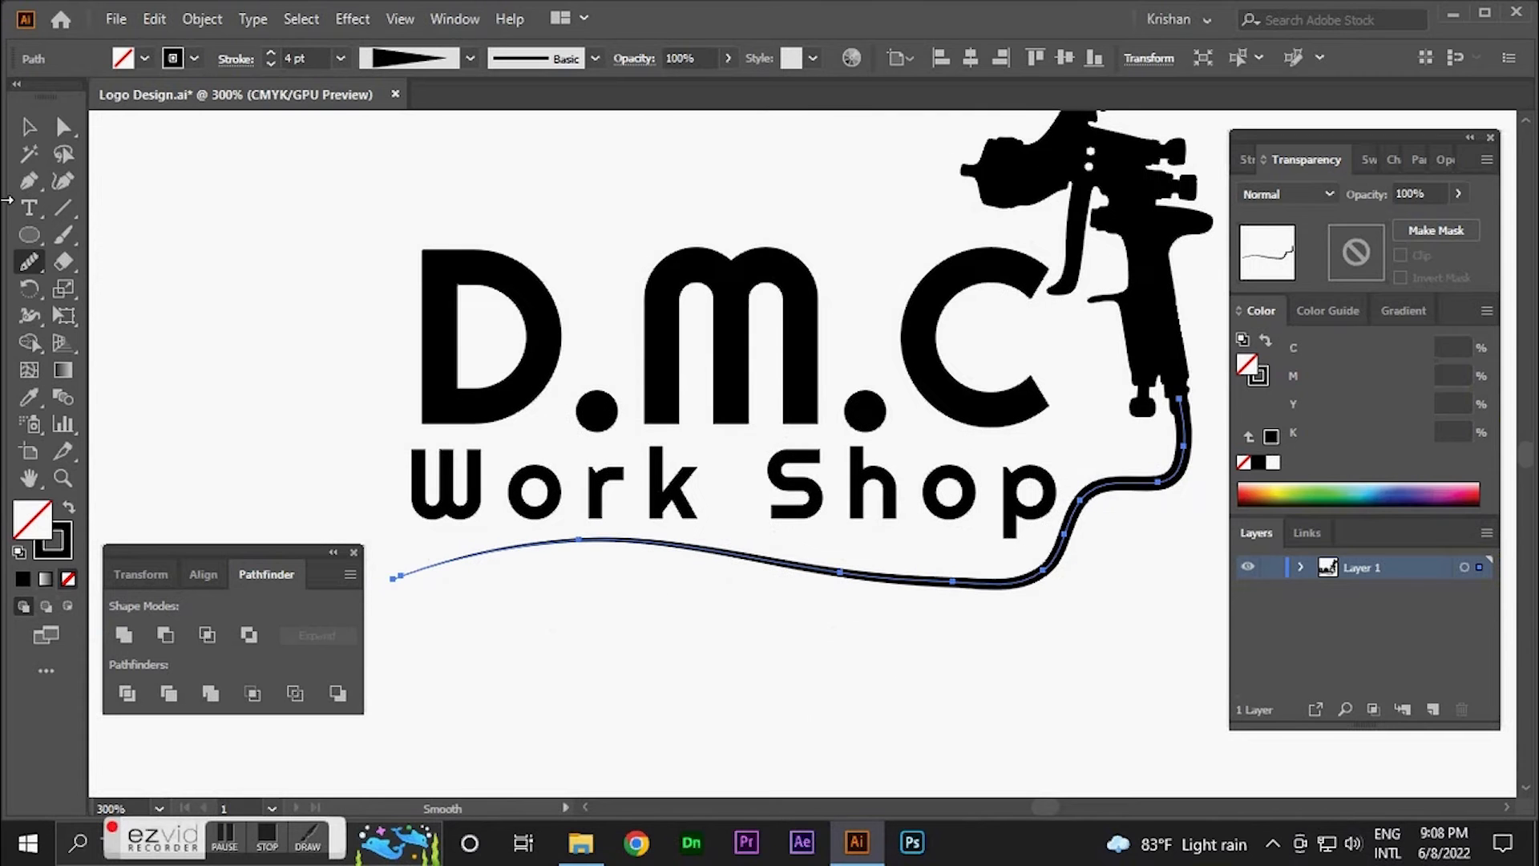
- Deselect the smoothed hose and save the logo document
click(30, 127)
click(366, 350)
scroll(365, 350, down, 2)
drag(839, 277, 984, 487)
key(ctrl+s)
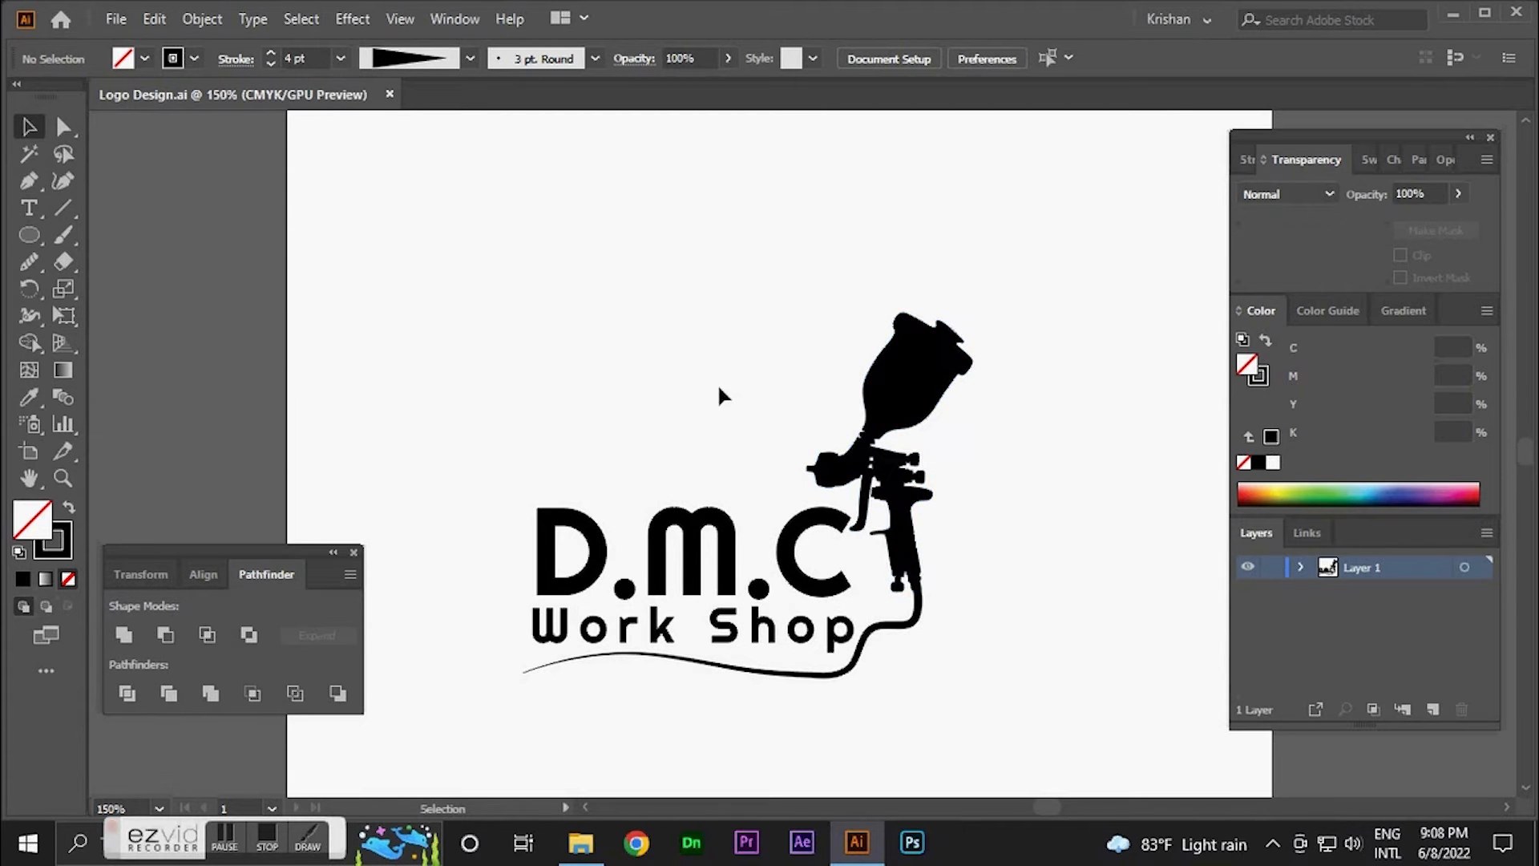
- Draw a closed Pen shape inside the spray gun's cup, with a wavy upper edge and sides following the cup's outline
click(924, 376)
key(ctrl+shift+a)
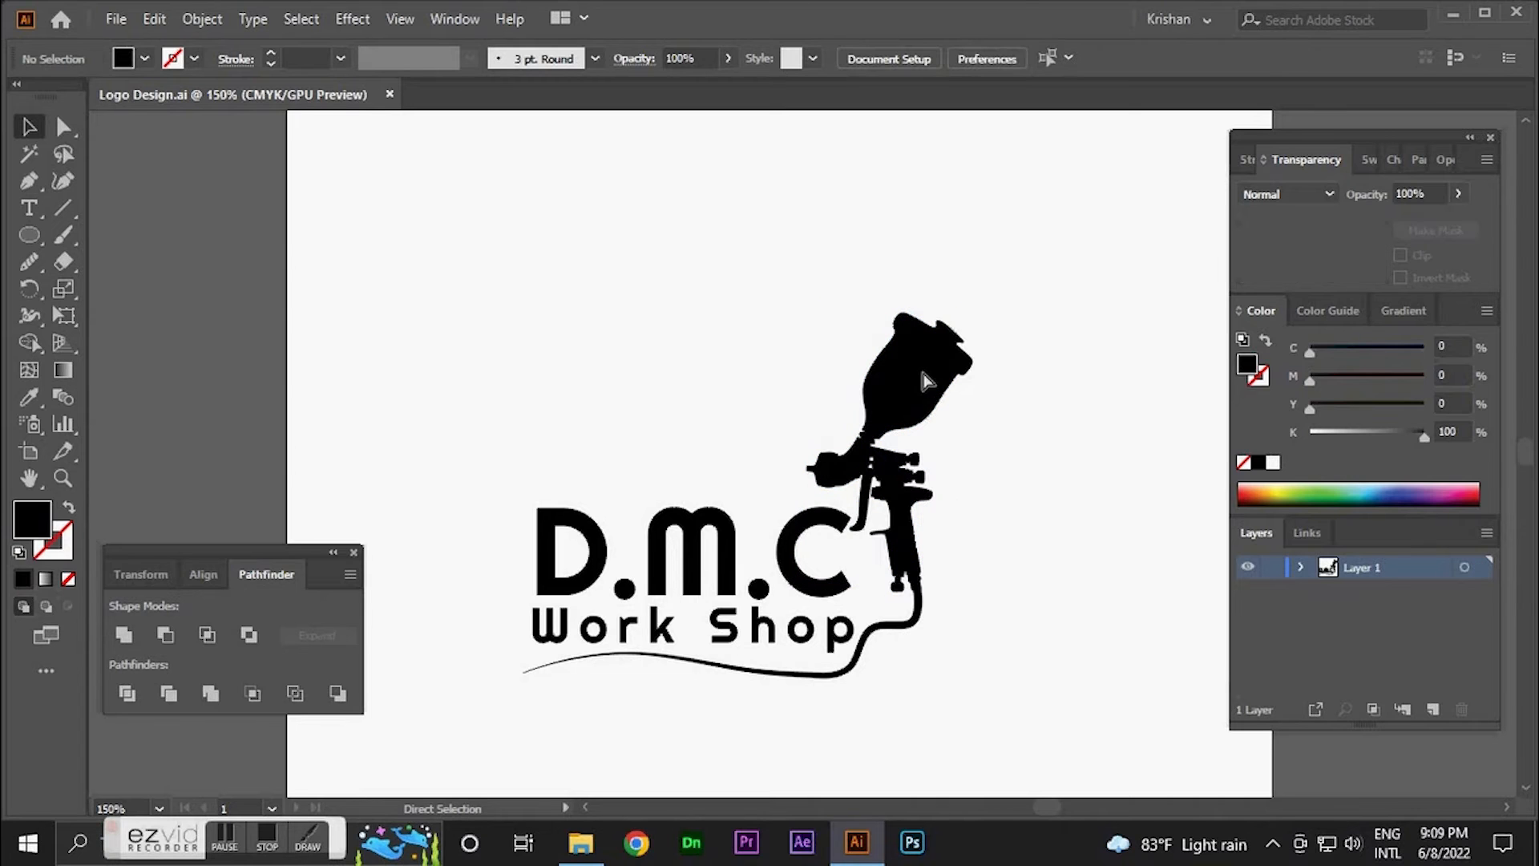
key(p)
scroll(922, 381, up, 2)
scroll(922, 381, up, 2)
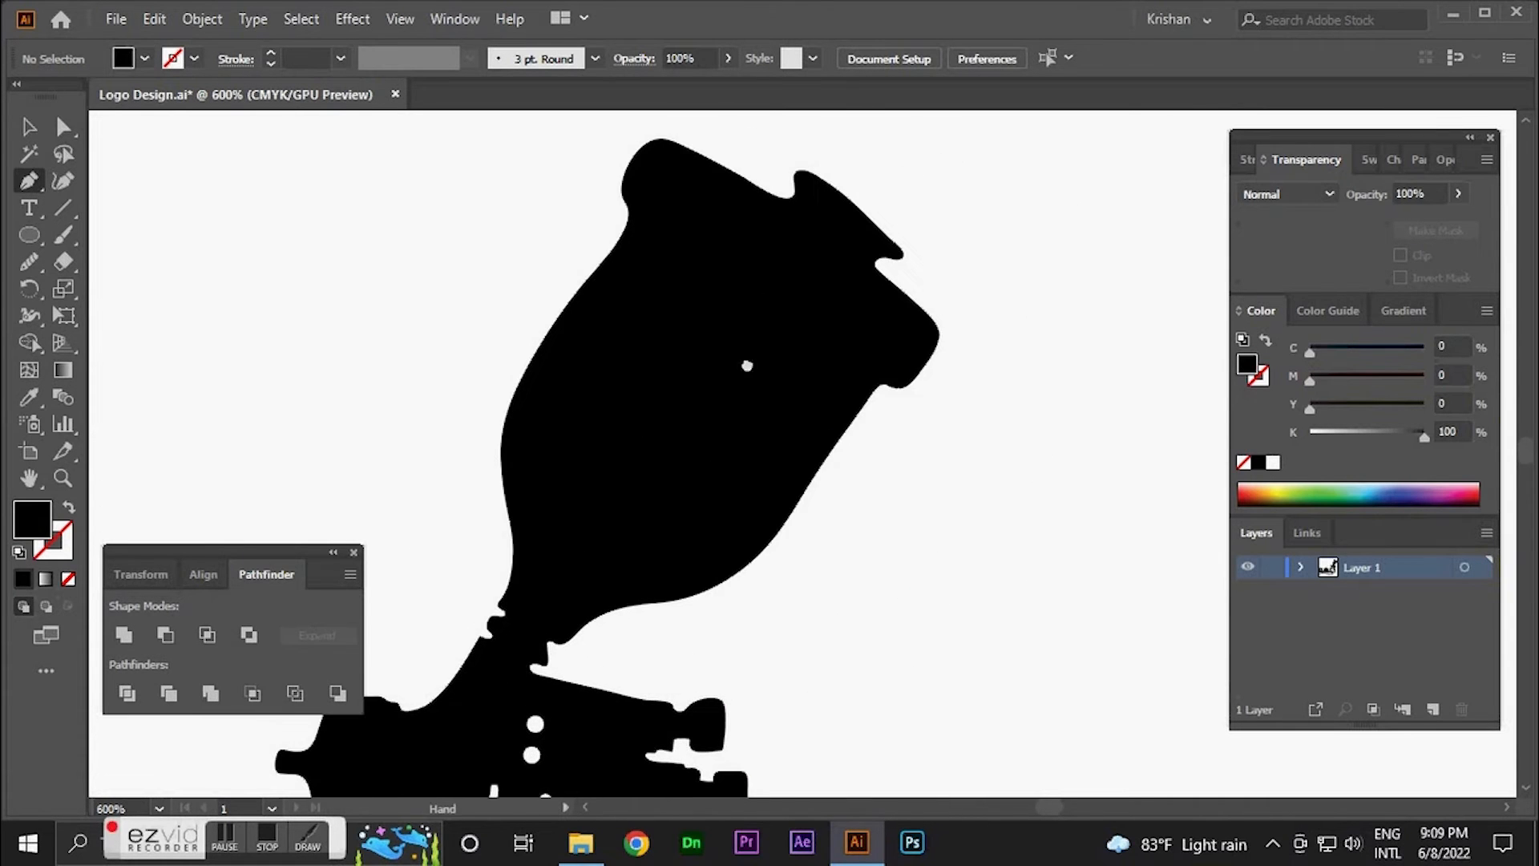
click(624, 279)
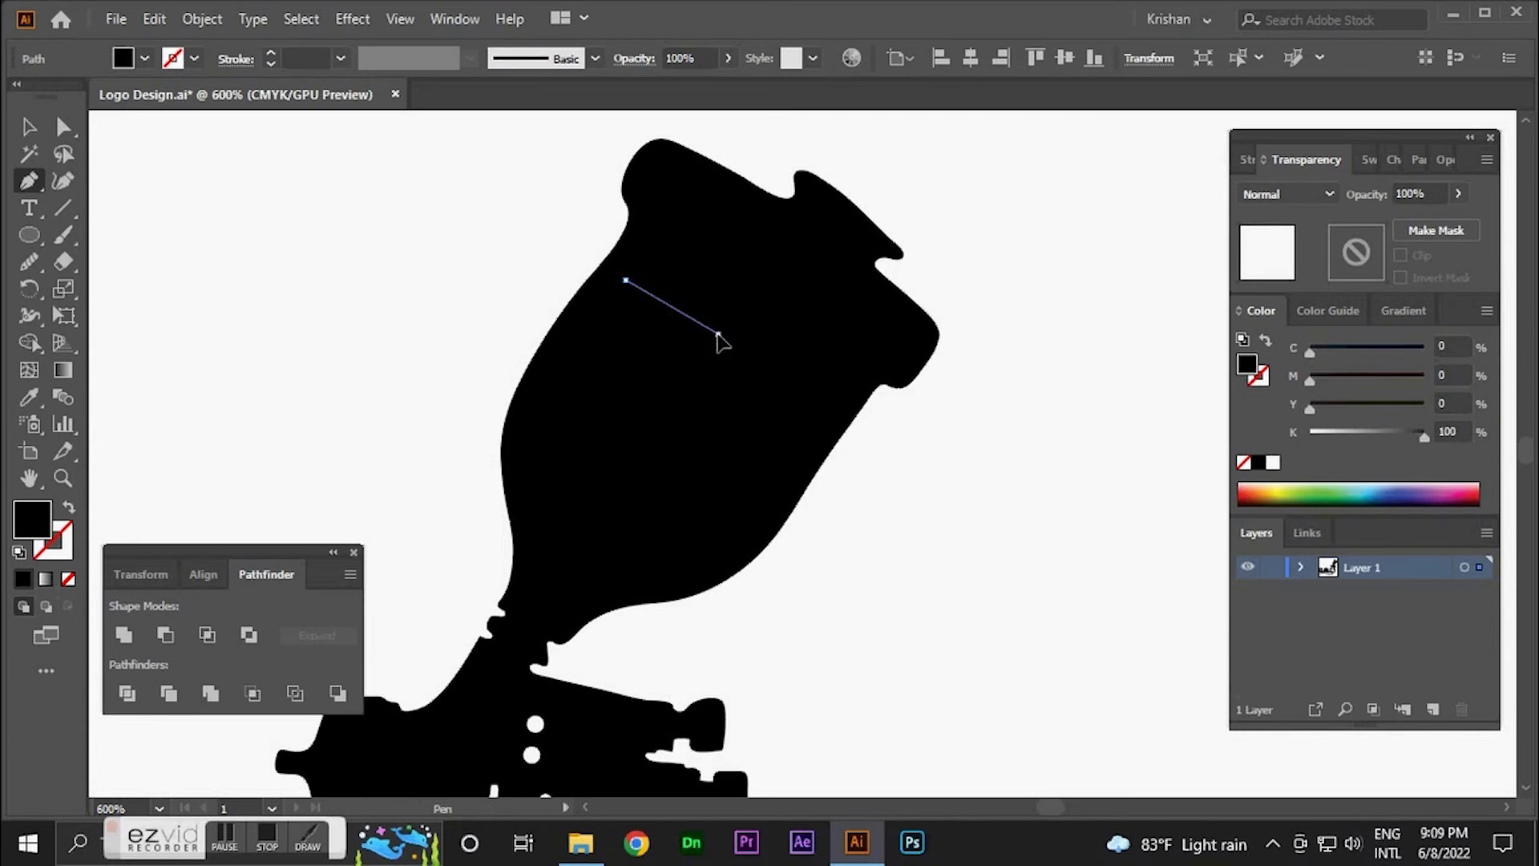
drag(719, 337, 804, 334)
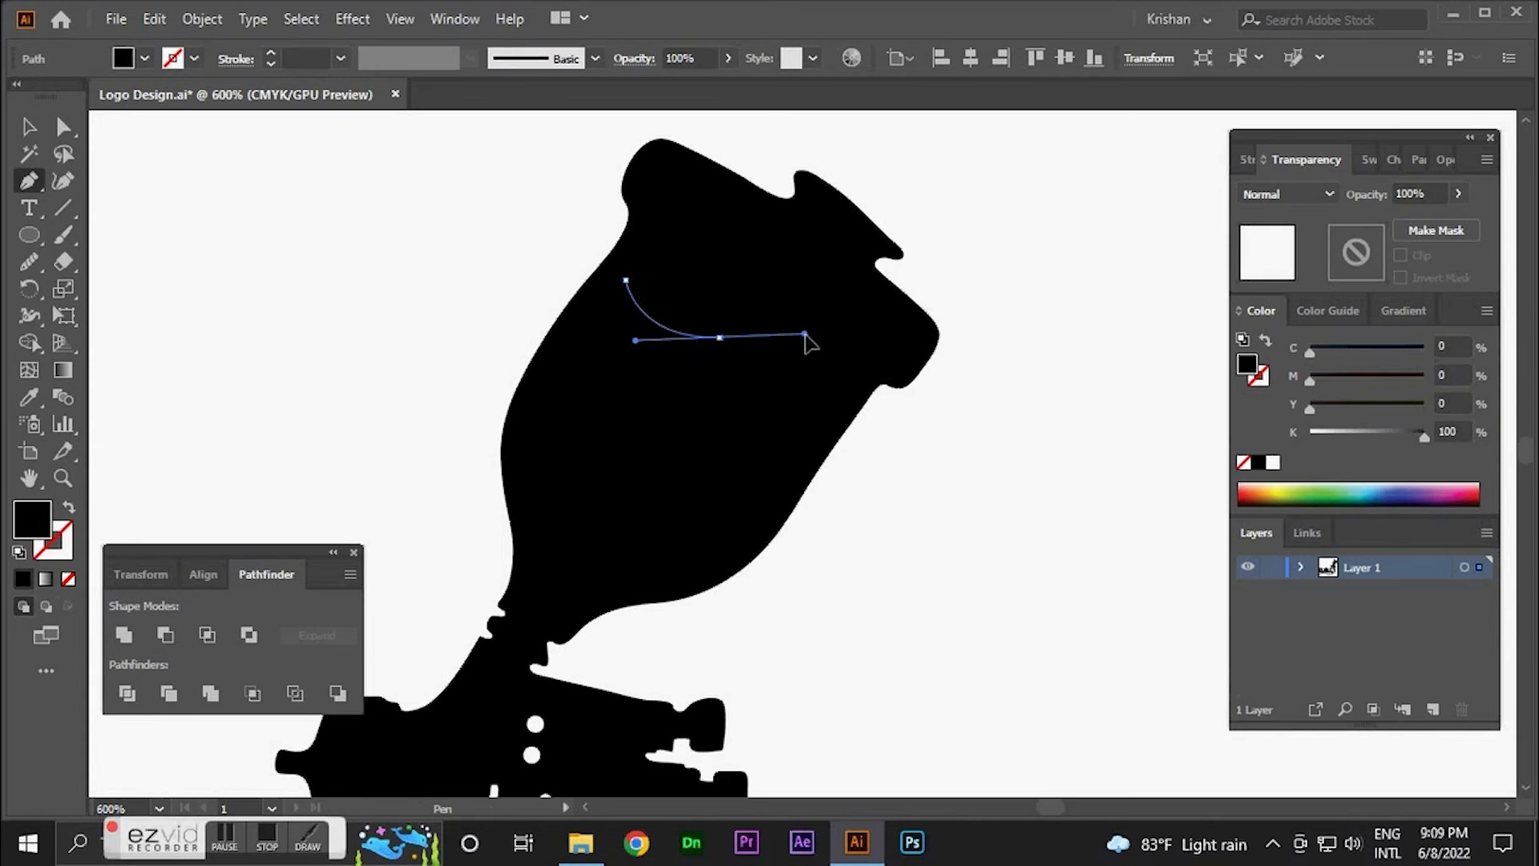
click(818, 422)
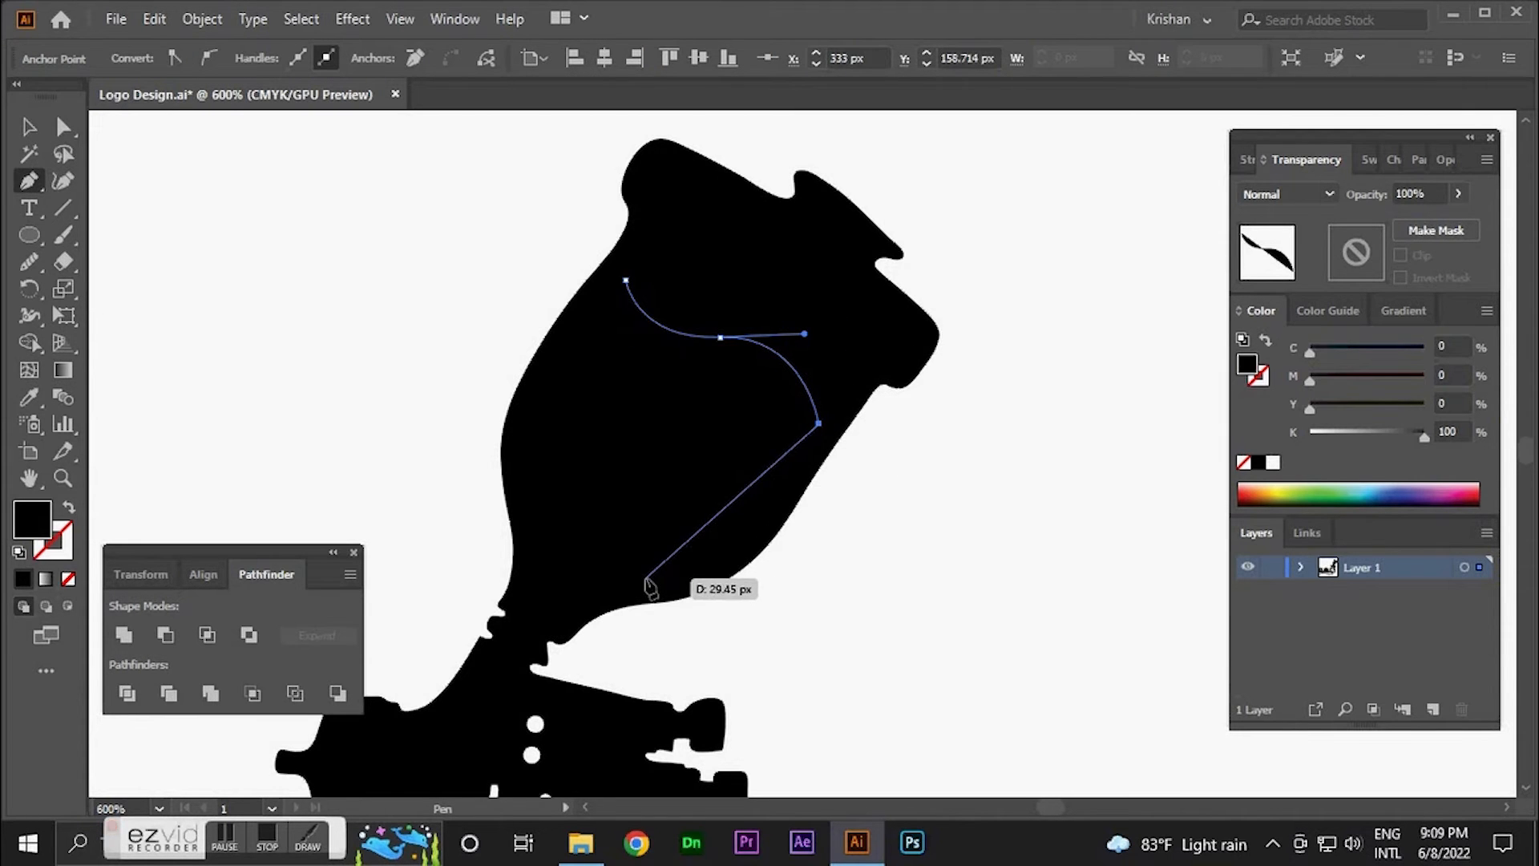
drag(638, 566, 539, 555)
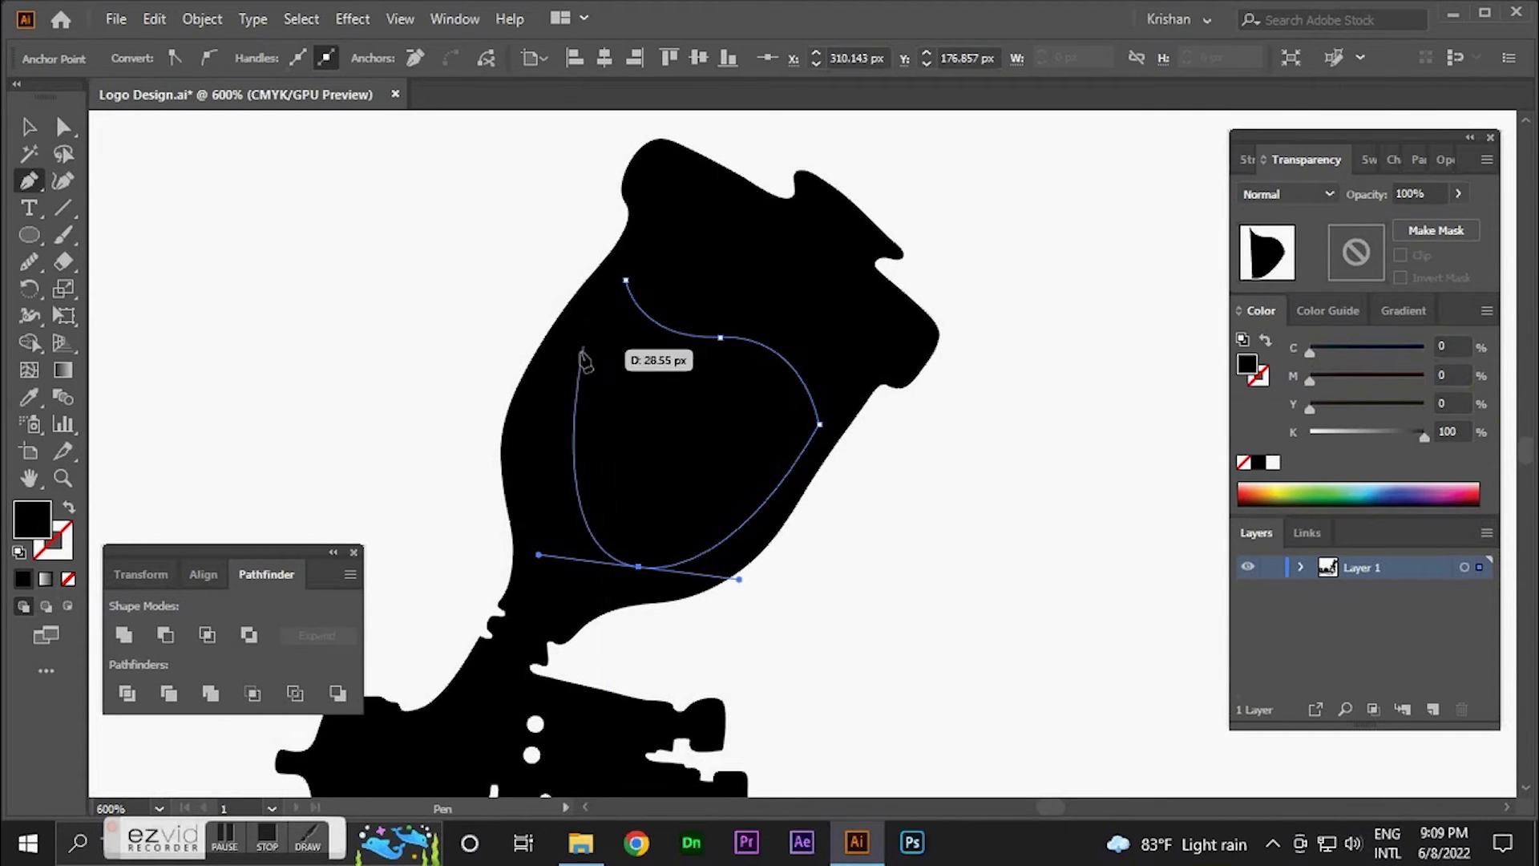
click(523, 447)
drag(626, 281, 729, 197)
- Smooth the outline of the shape inside the cup and fill it with white
click(31, 263)
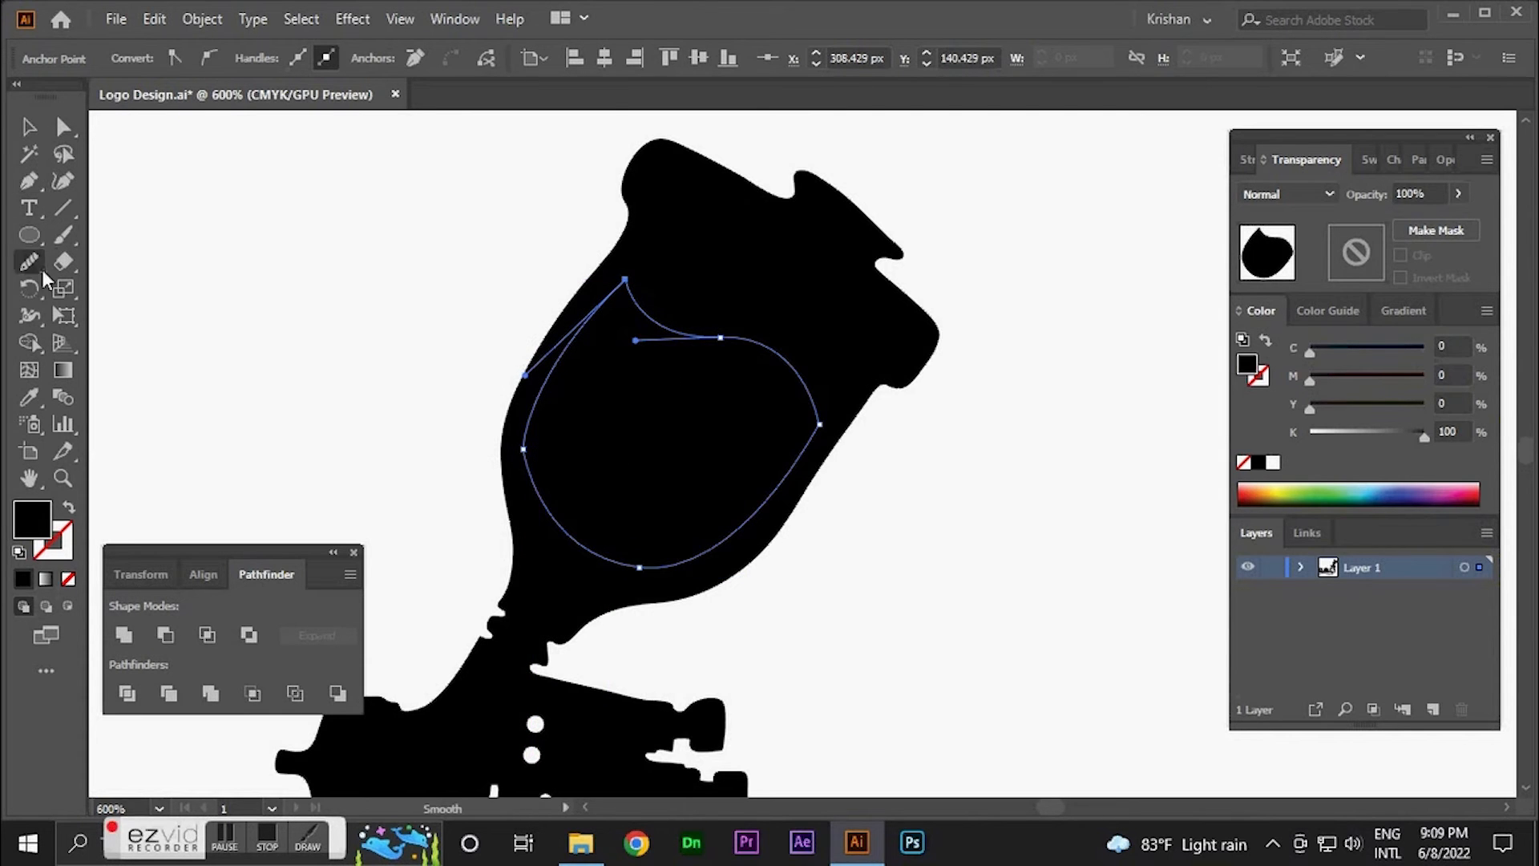
mouse_move(545, 360)
mouse_down()
mouse_move(526, 453)
mouse_move(542, 408)
mouse_up()
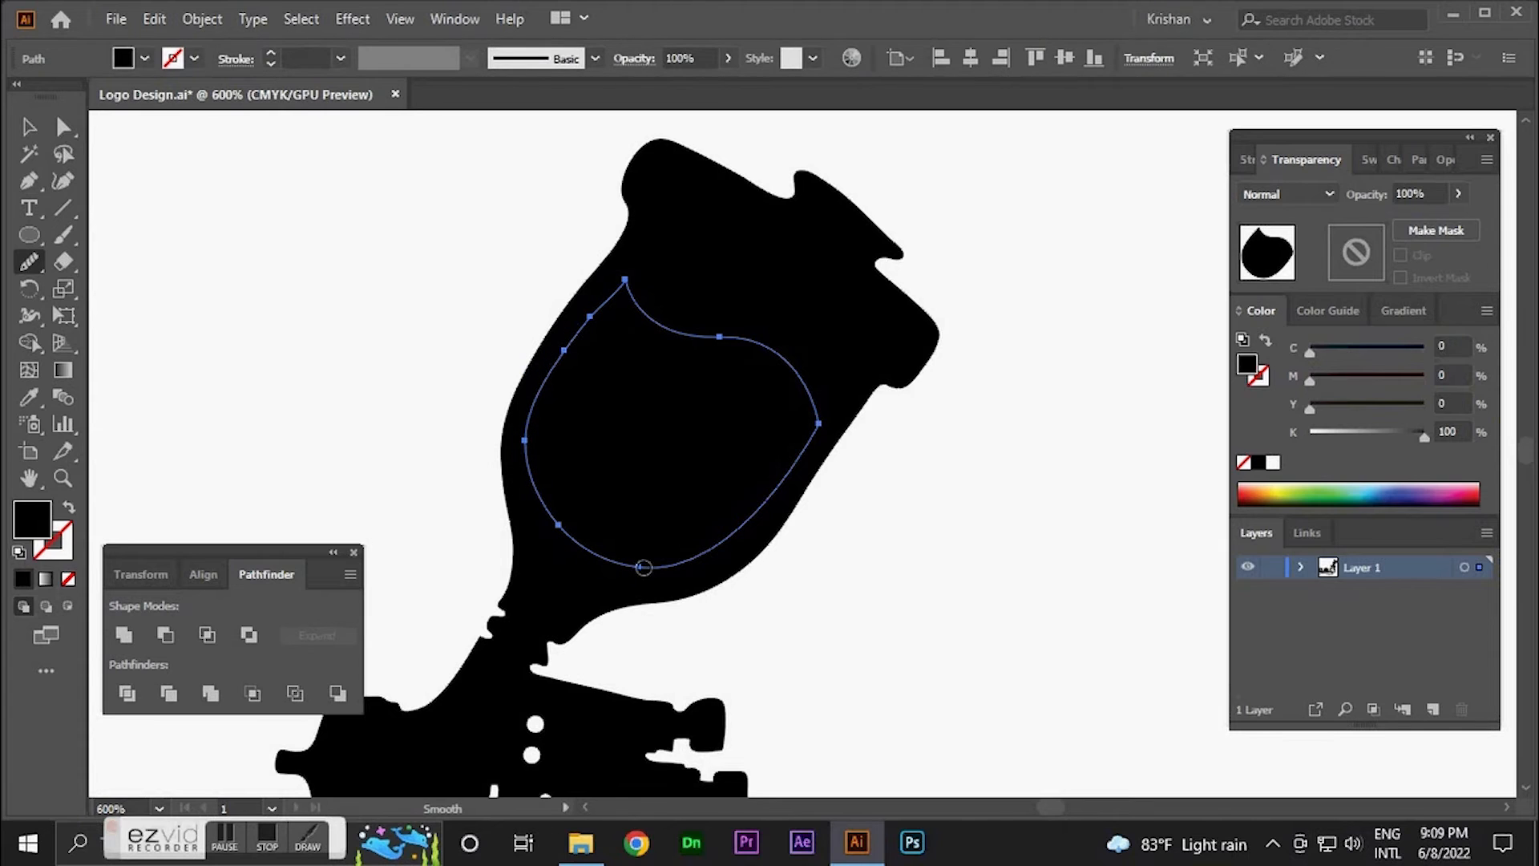
mouse_move(639, 313)
mouse_down()
mouse_move(629, 287)
mouse_move(762, 343)
mouse_move(835, 406)
mouse_up()
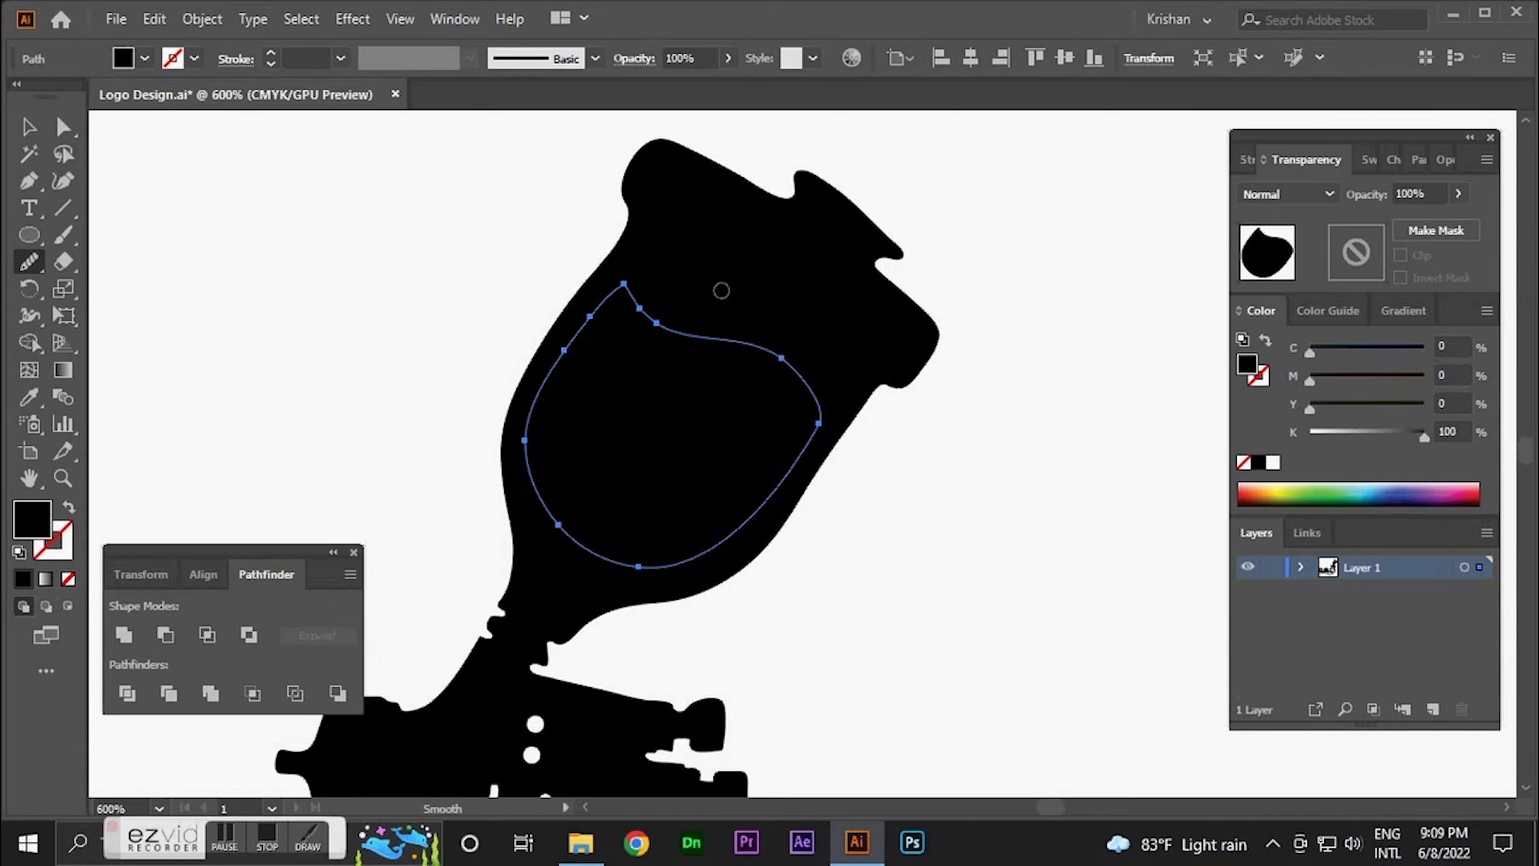
mouse_move(717, 348)
mouse_down()
mouse_move(614, 289)
mouse_move(538, 407)
mouse_up()
click(1273, 463)
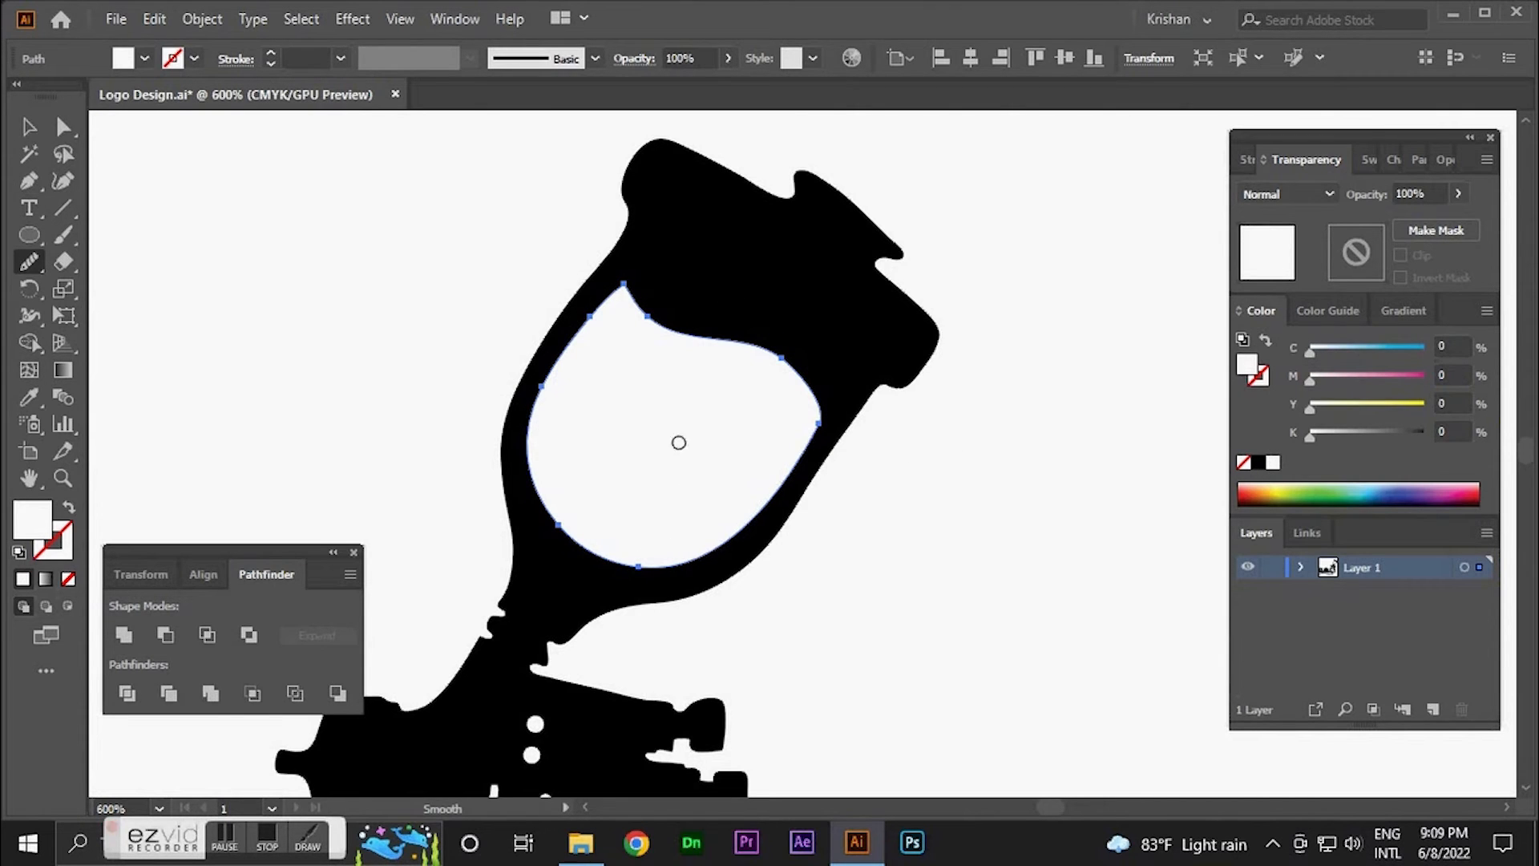
- Deselect the white cup shape and save the file
key(v)
click(930, 459)
key(ctrl+0)
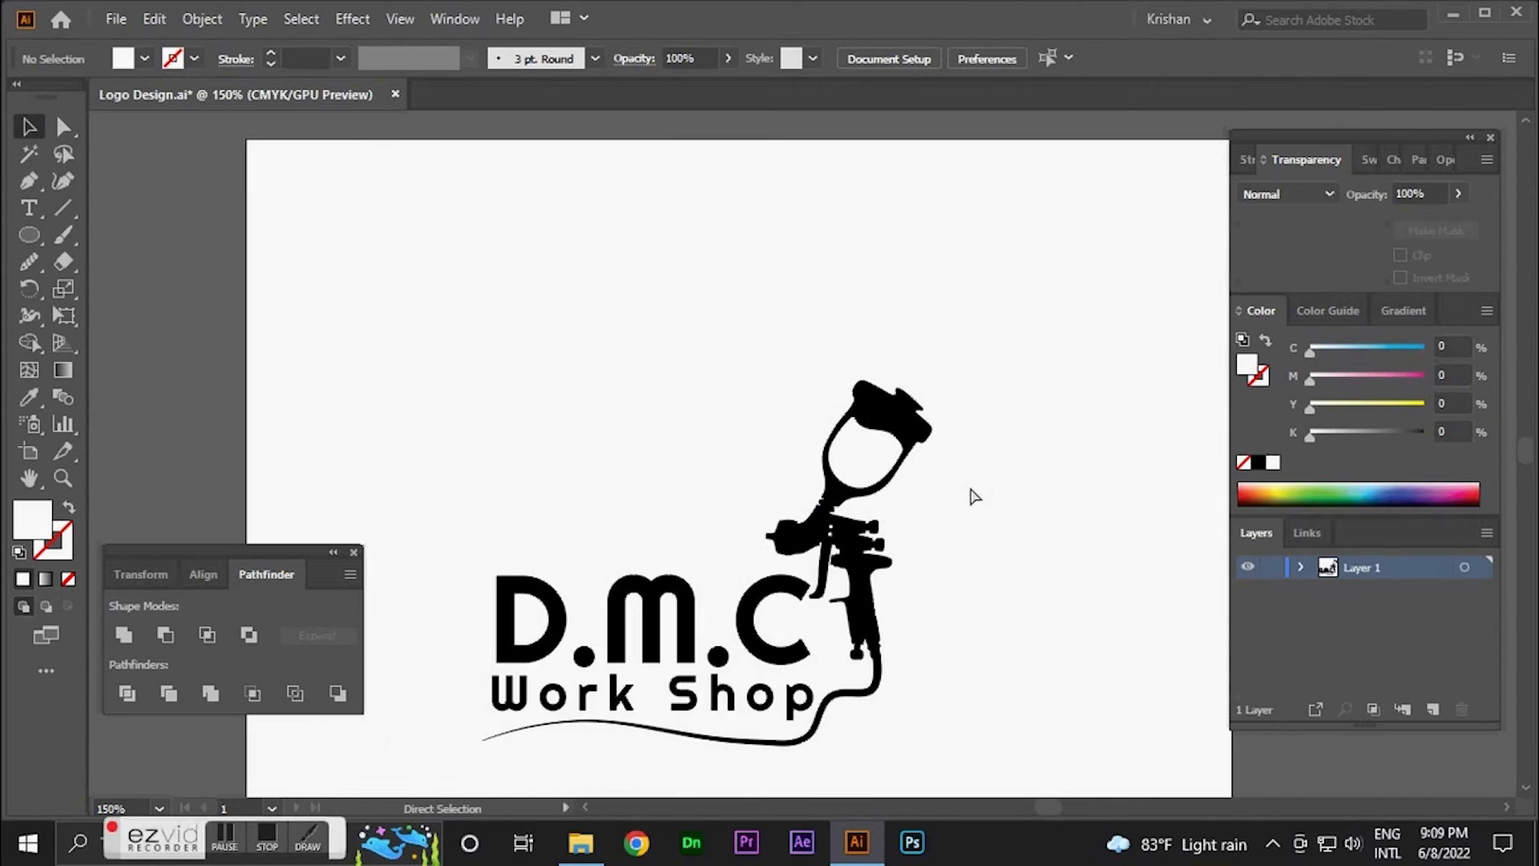
key(ctrl+s)
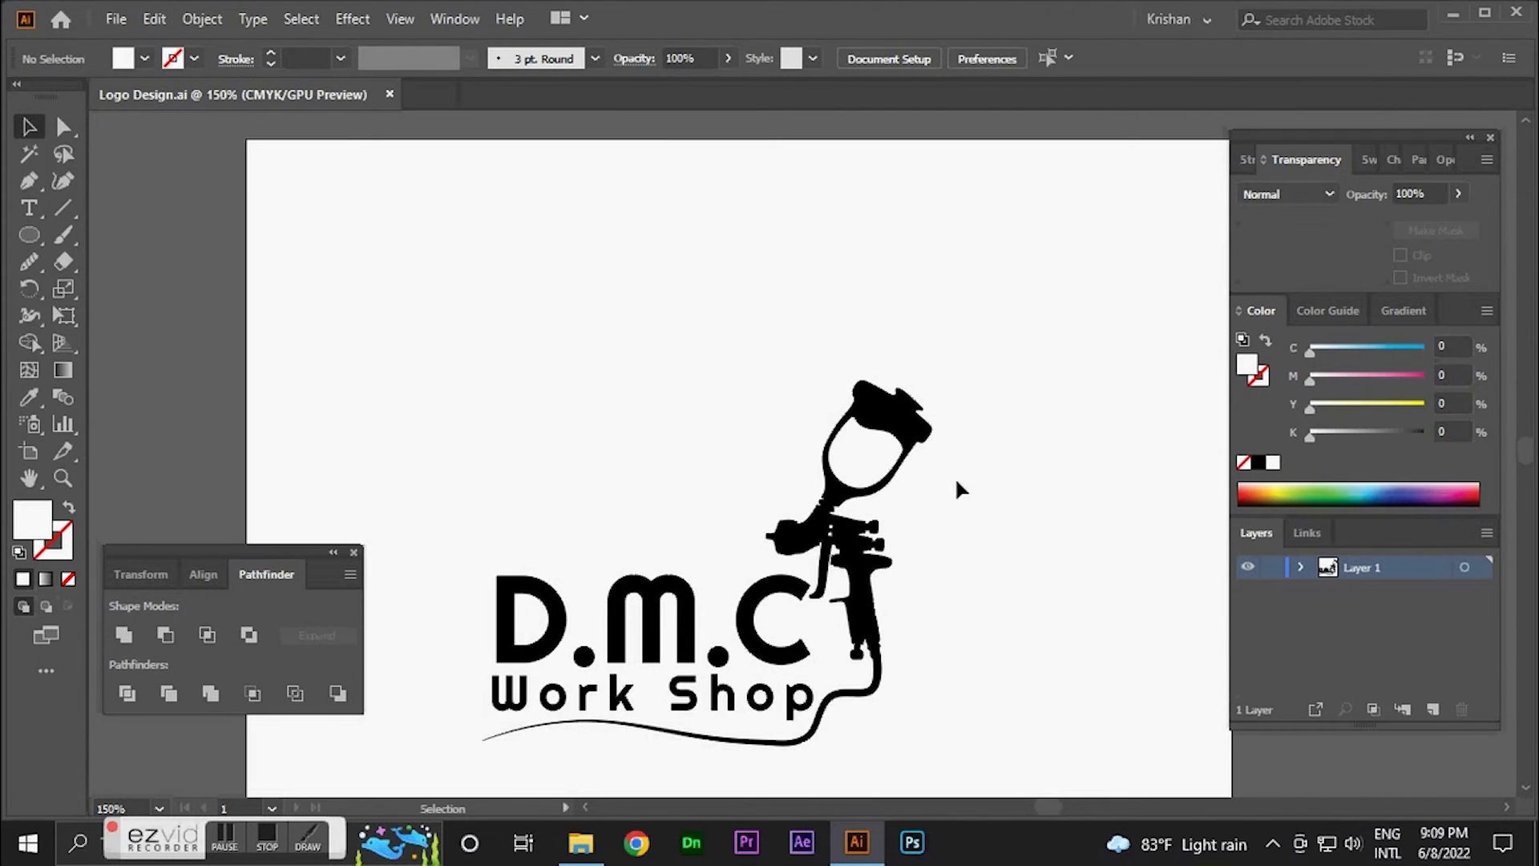
- Try freehand Paintbrush strokes in the blank area above the lettering and undo them
key(ctrl+minus)
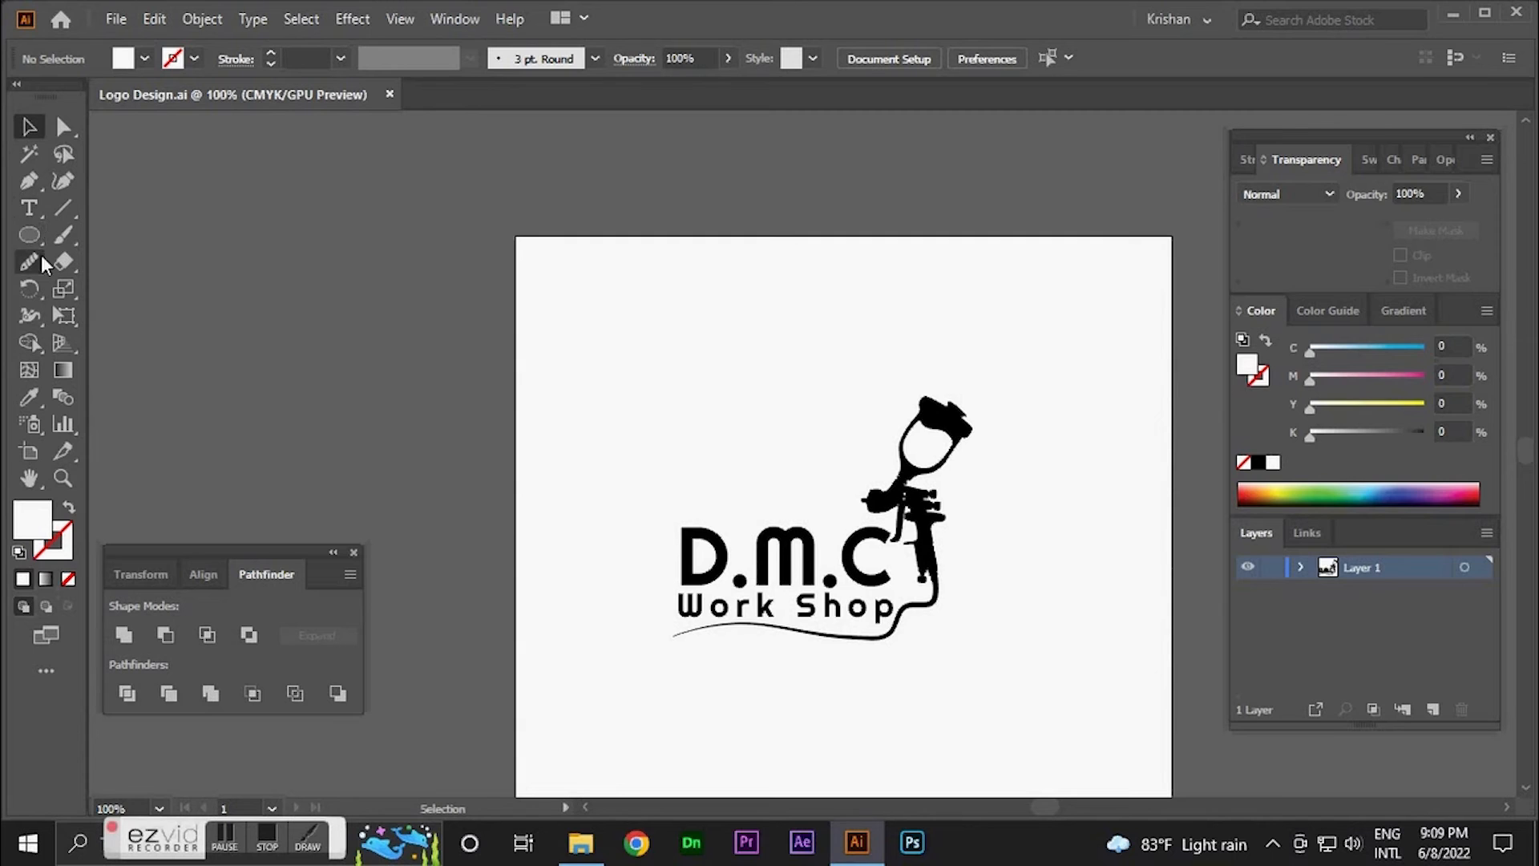
click(64, 235)
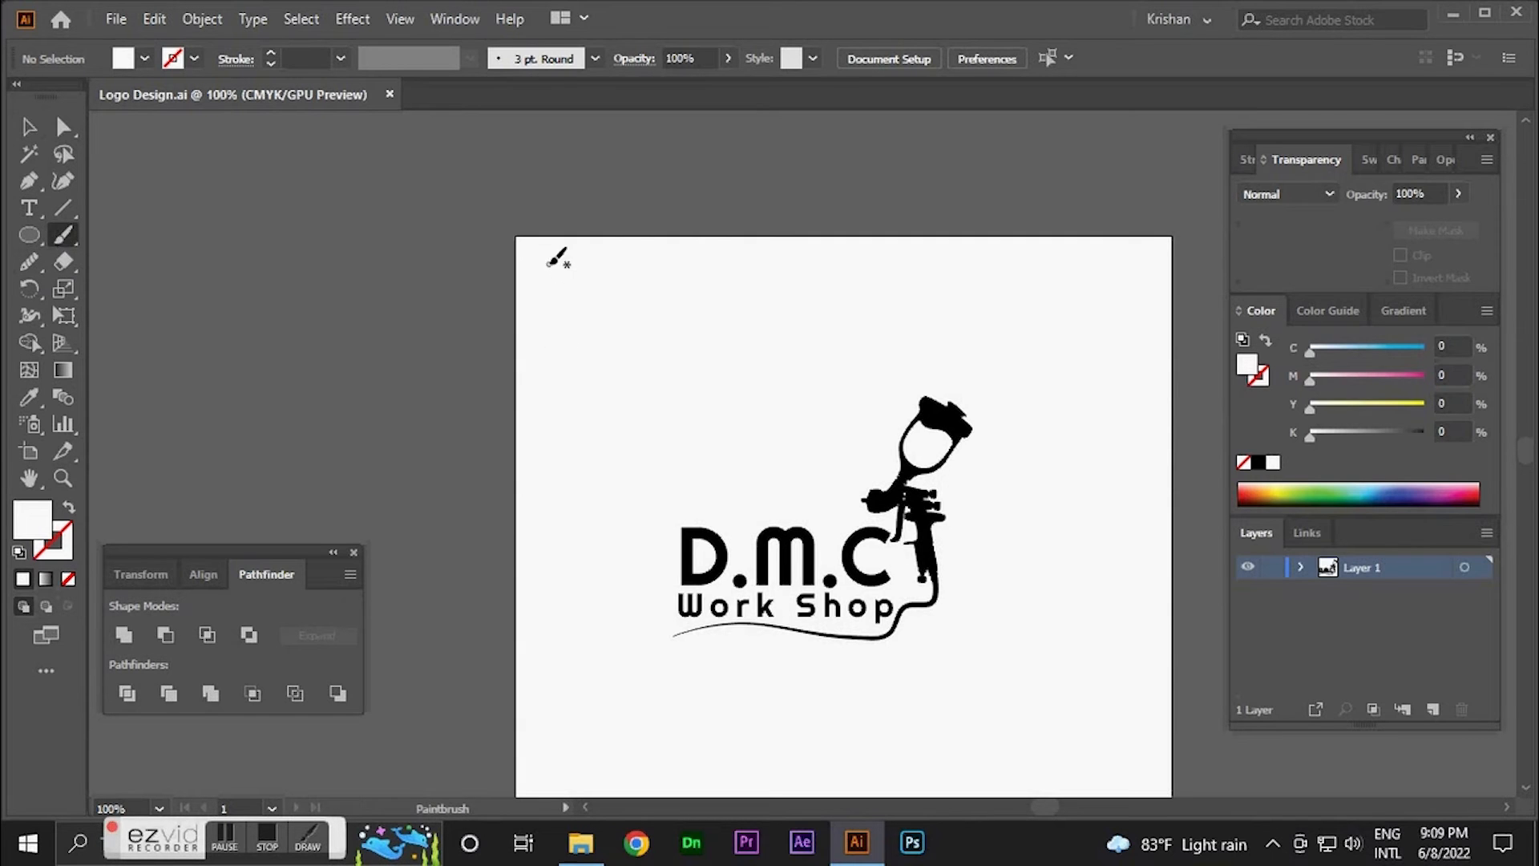
drag(594, 363, 648, 371)
key(ctrl+z)
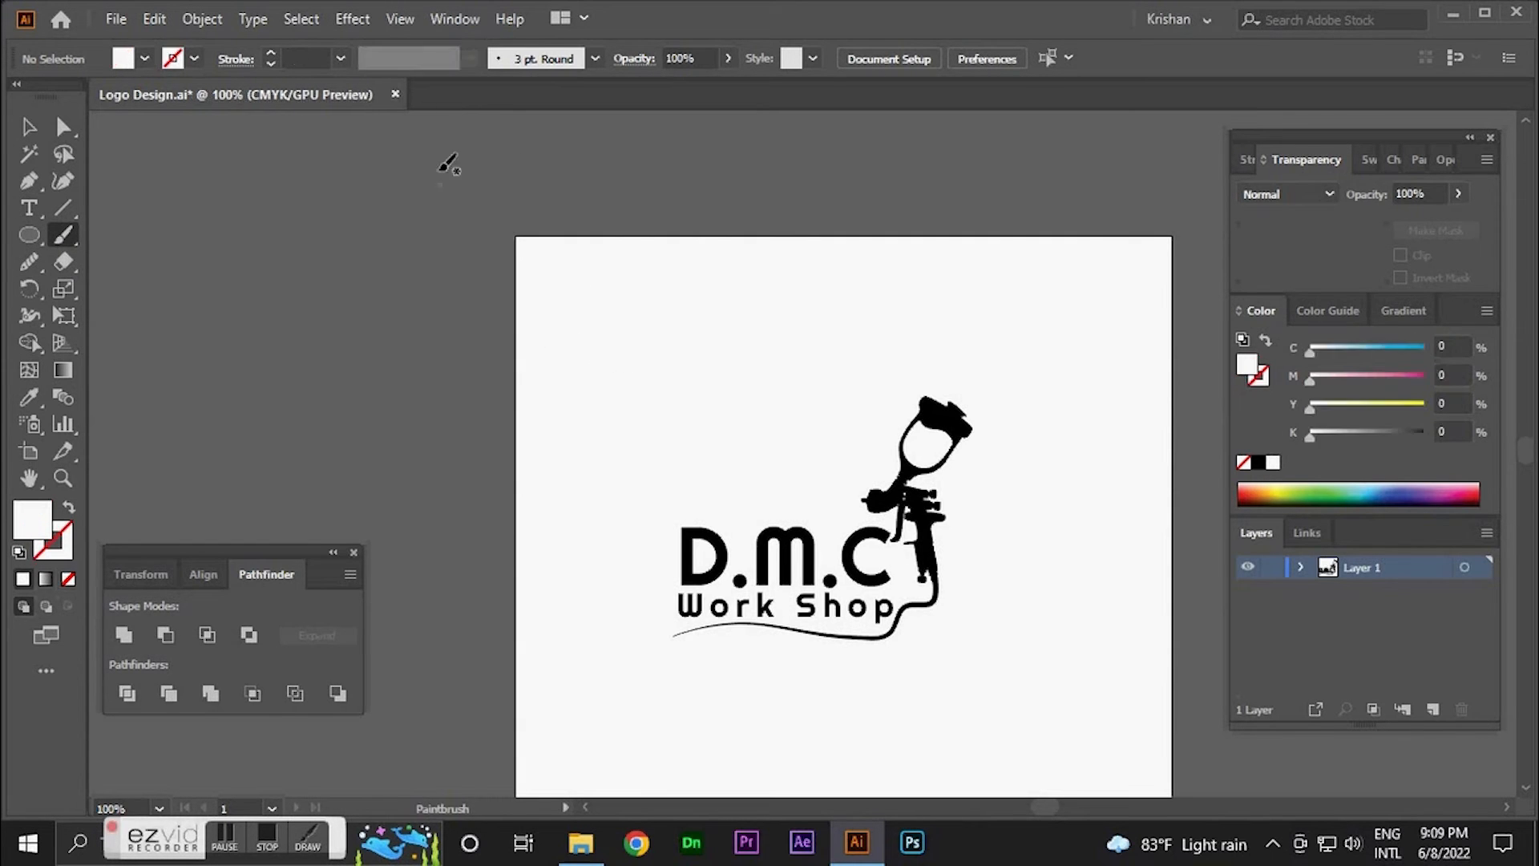
scroll(653, 385, right, 1)
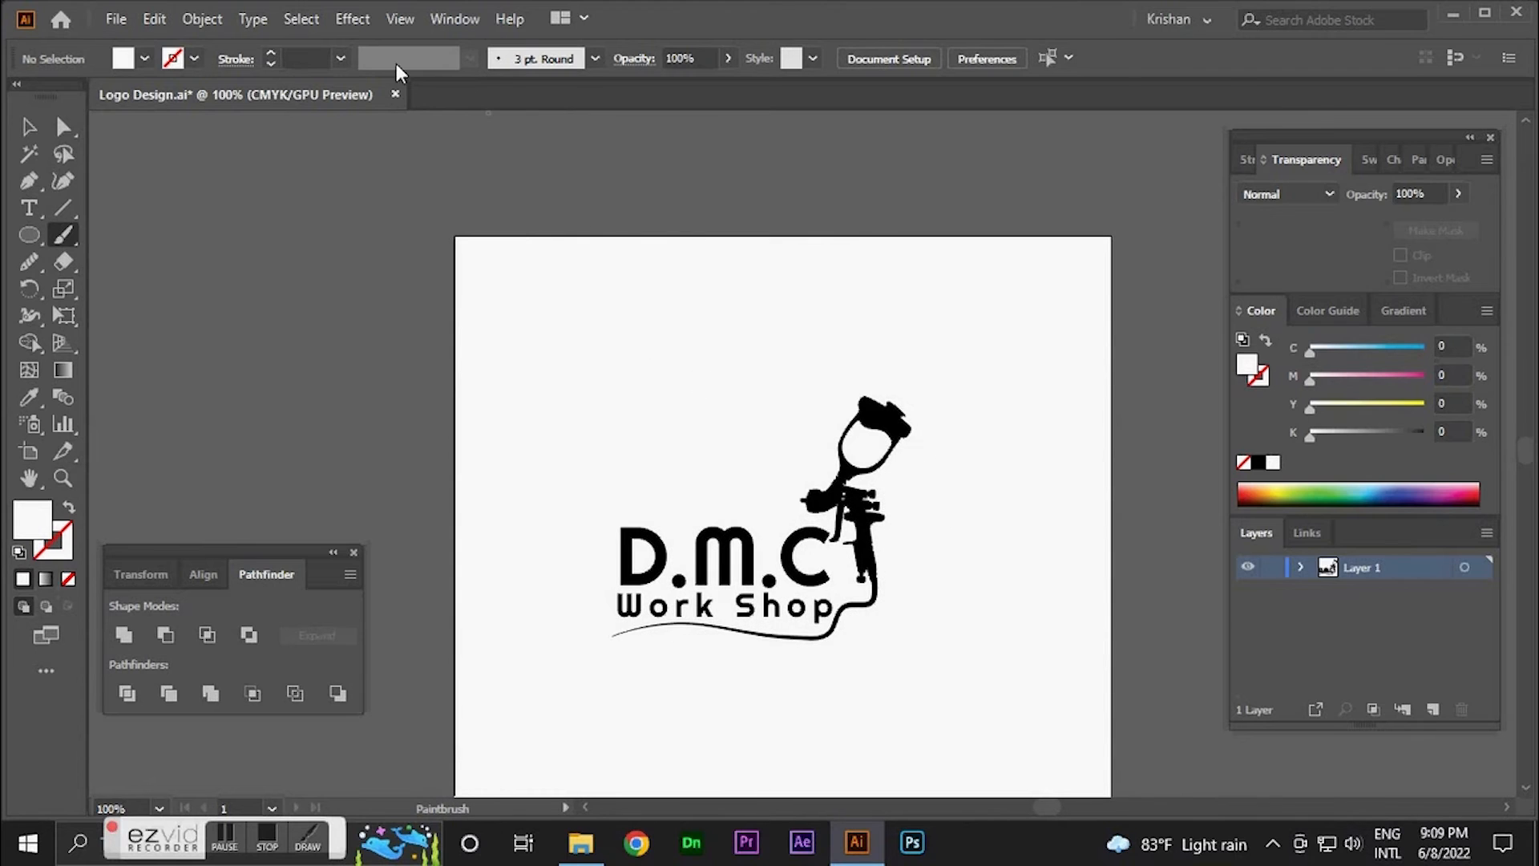
drag(561, 371, 704, 401)
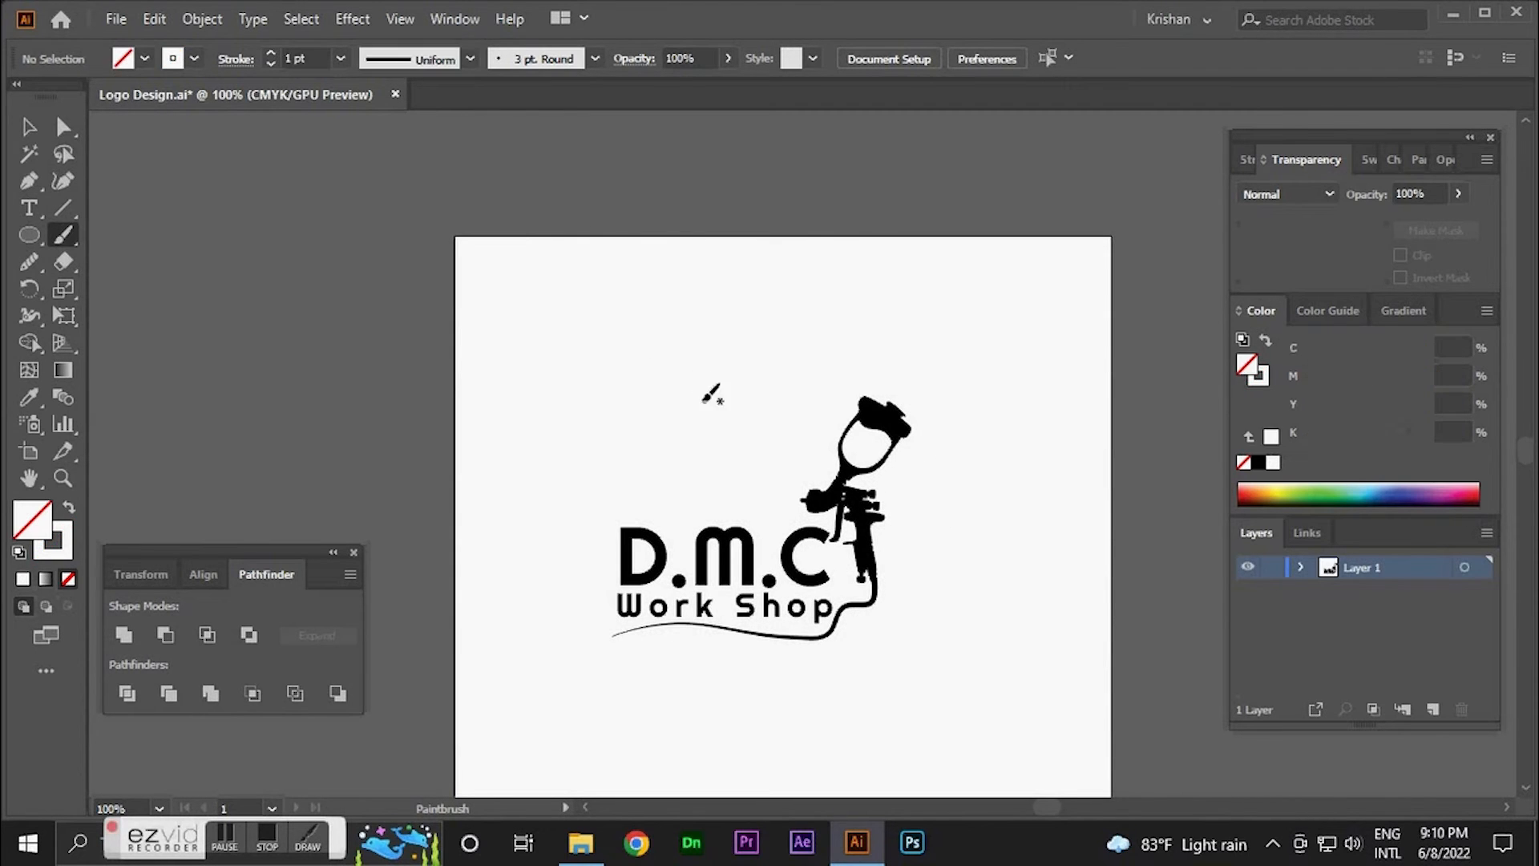
key(ctrl+z)
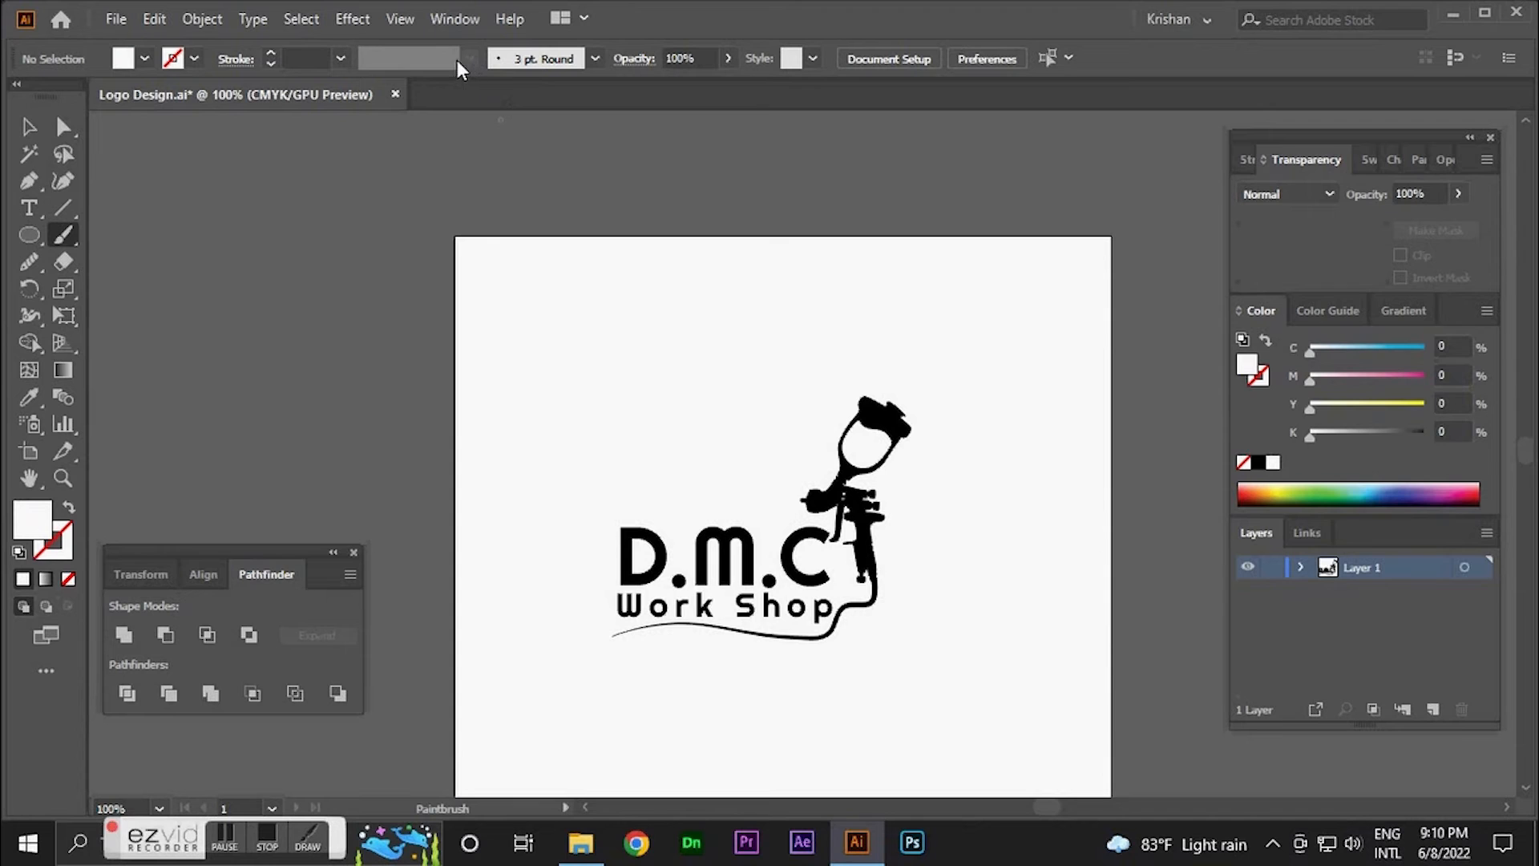
- Set the fill colour to black for the Paintbrush, try a stroke above the lettering and undo it
click(71, 236)
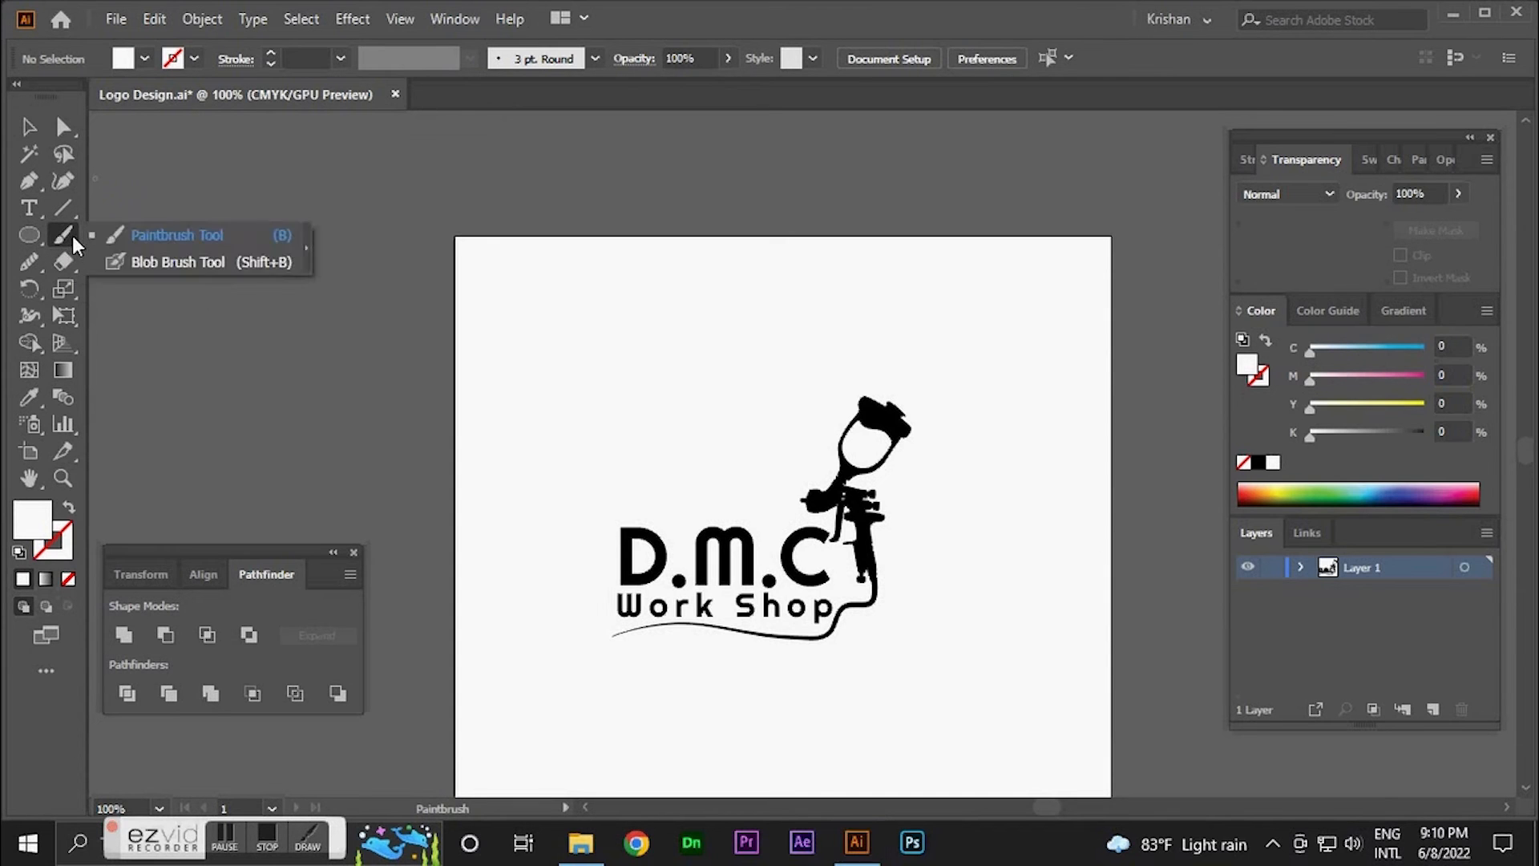
click(189, 234)
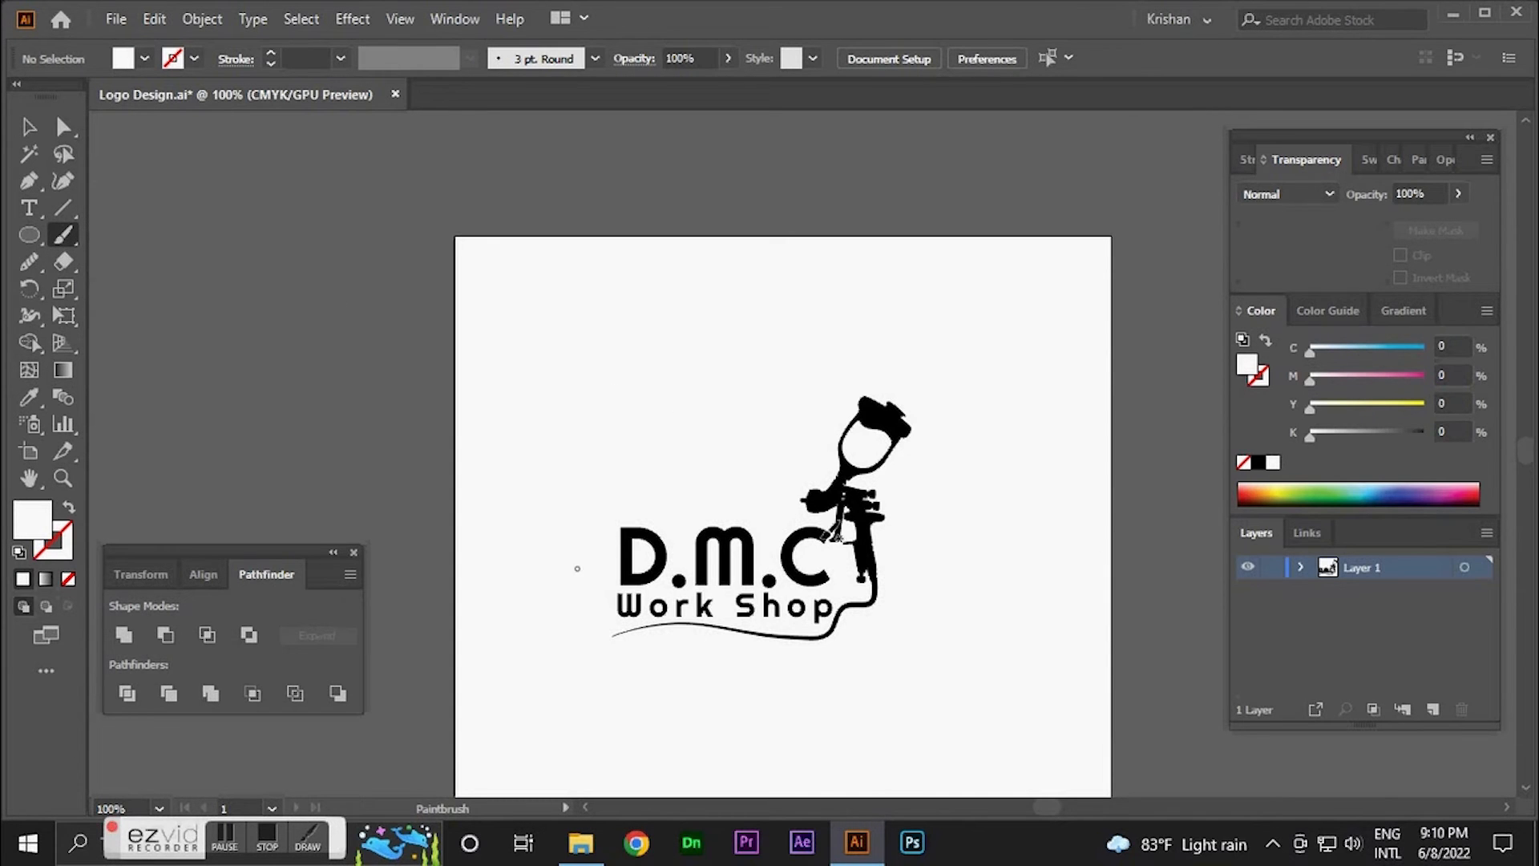
click(1258, 465)
drag(505, 369, 656, 388)
key(ctrl+z)
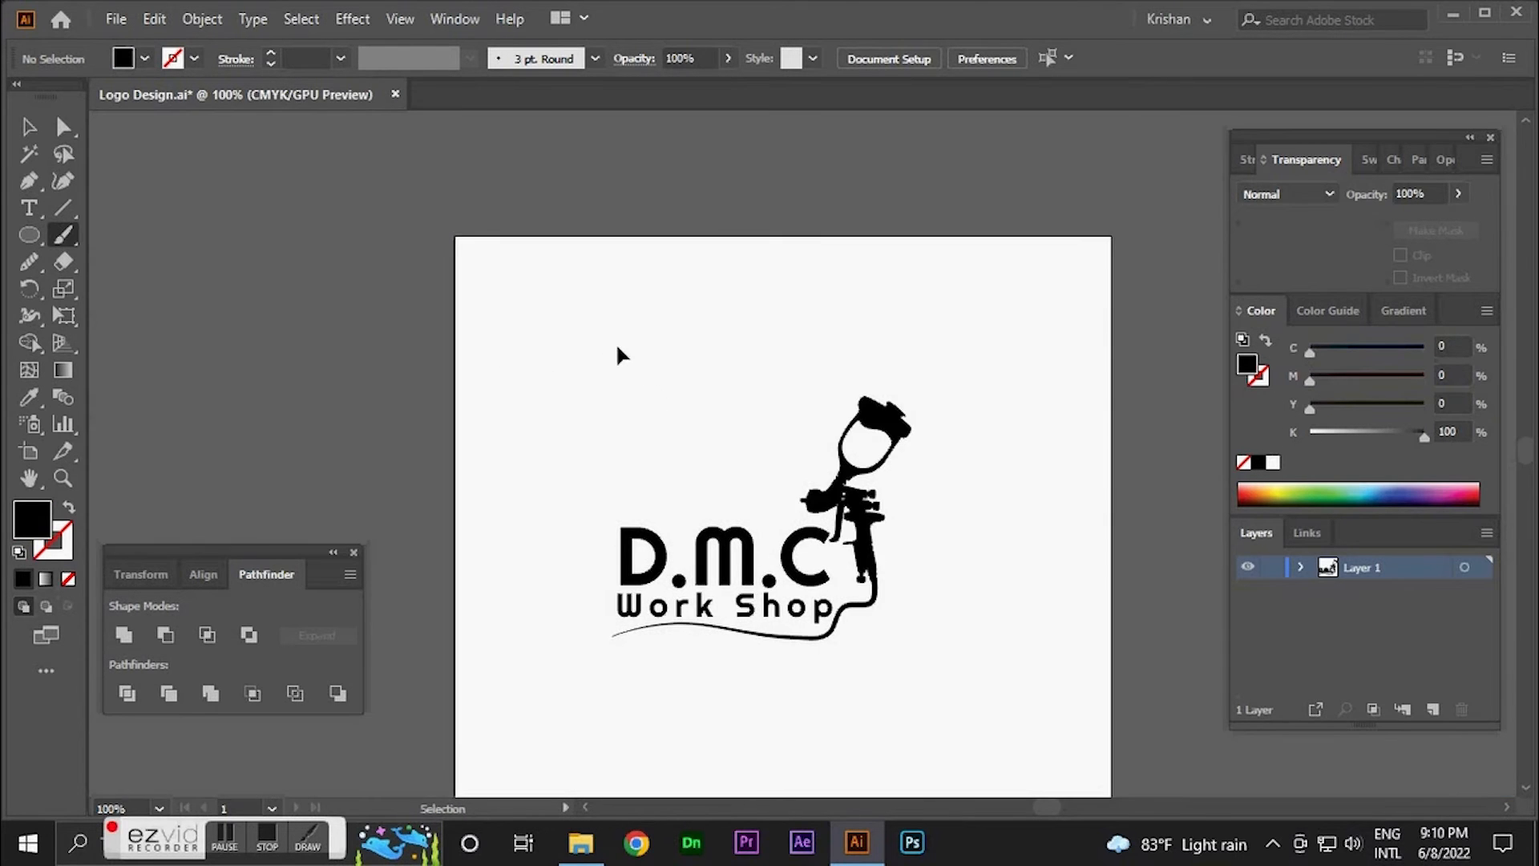
drag(706, 341, 654, 407)
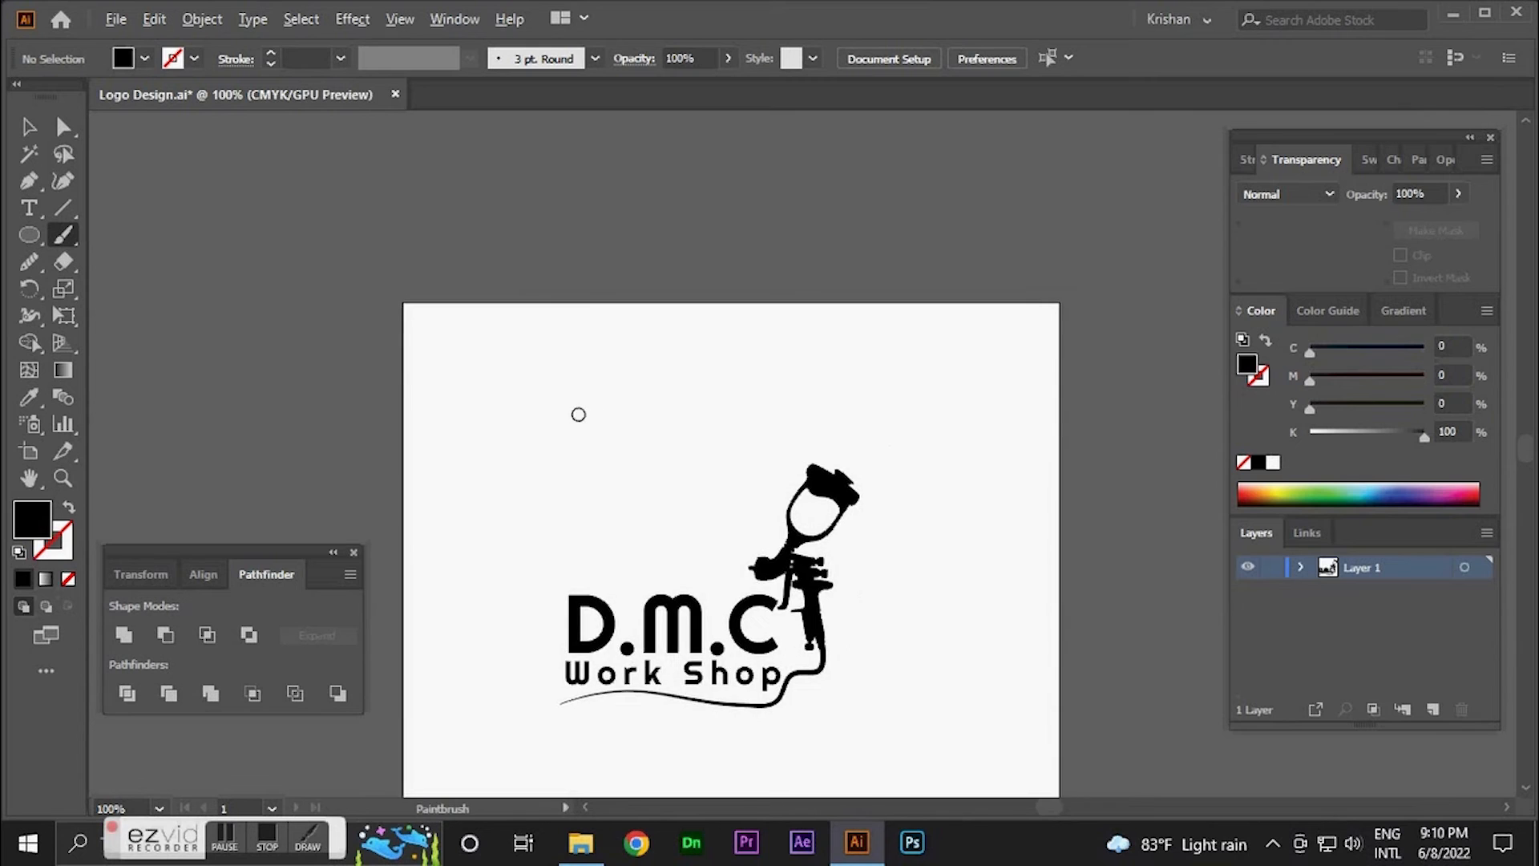
- Try a short, nearly straight Paintbrush stroke in the blank area above the lettering and undo it
scroll(579, 415, up, 1)
drag(439, 422, 533, 439)
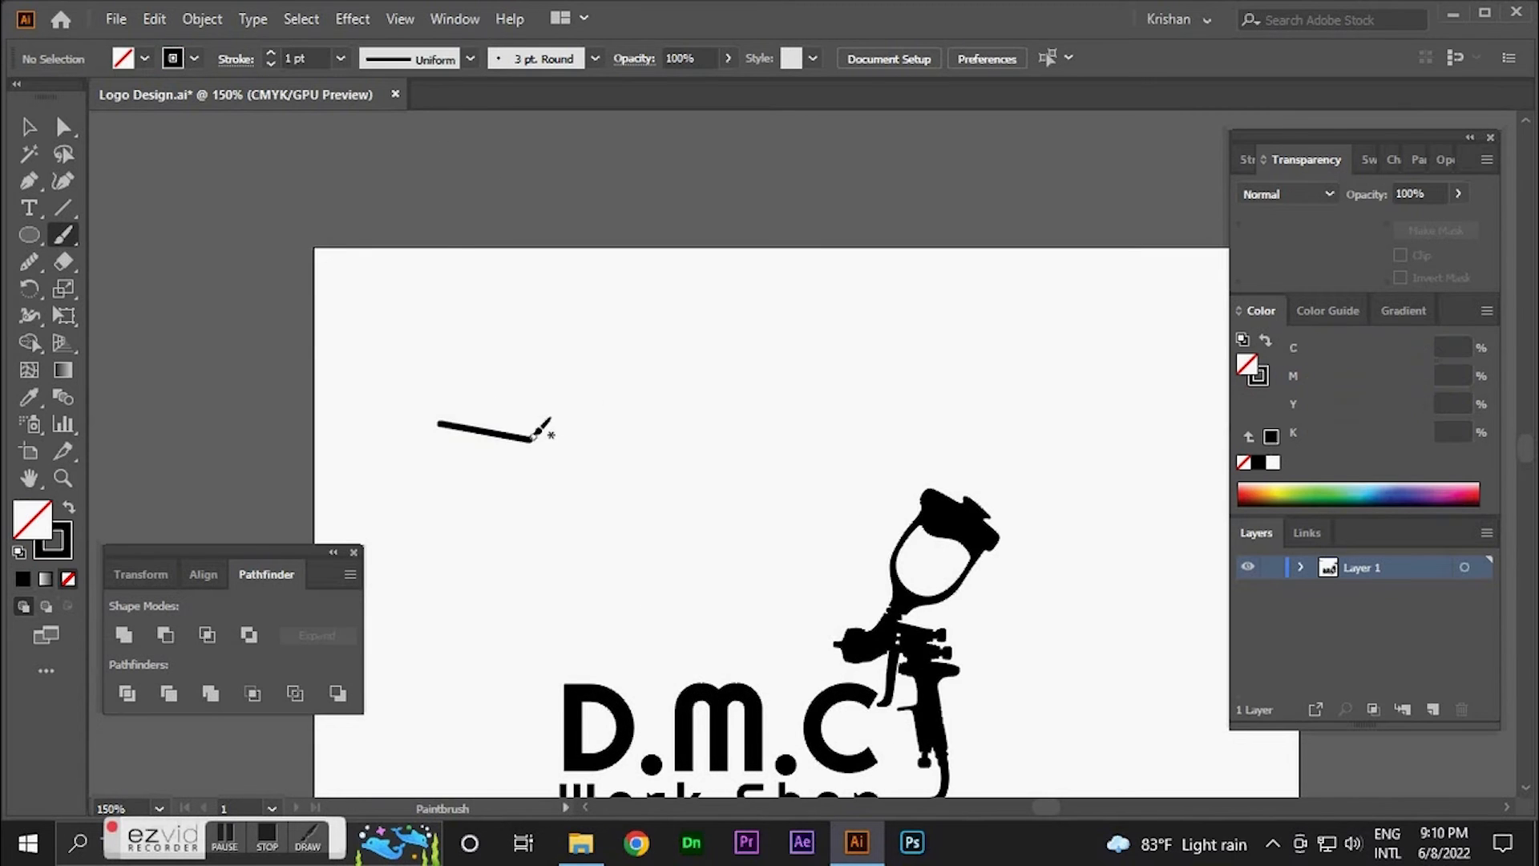
click(469, 59)
click(469, 59)
key(ctrl+z)
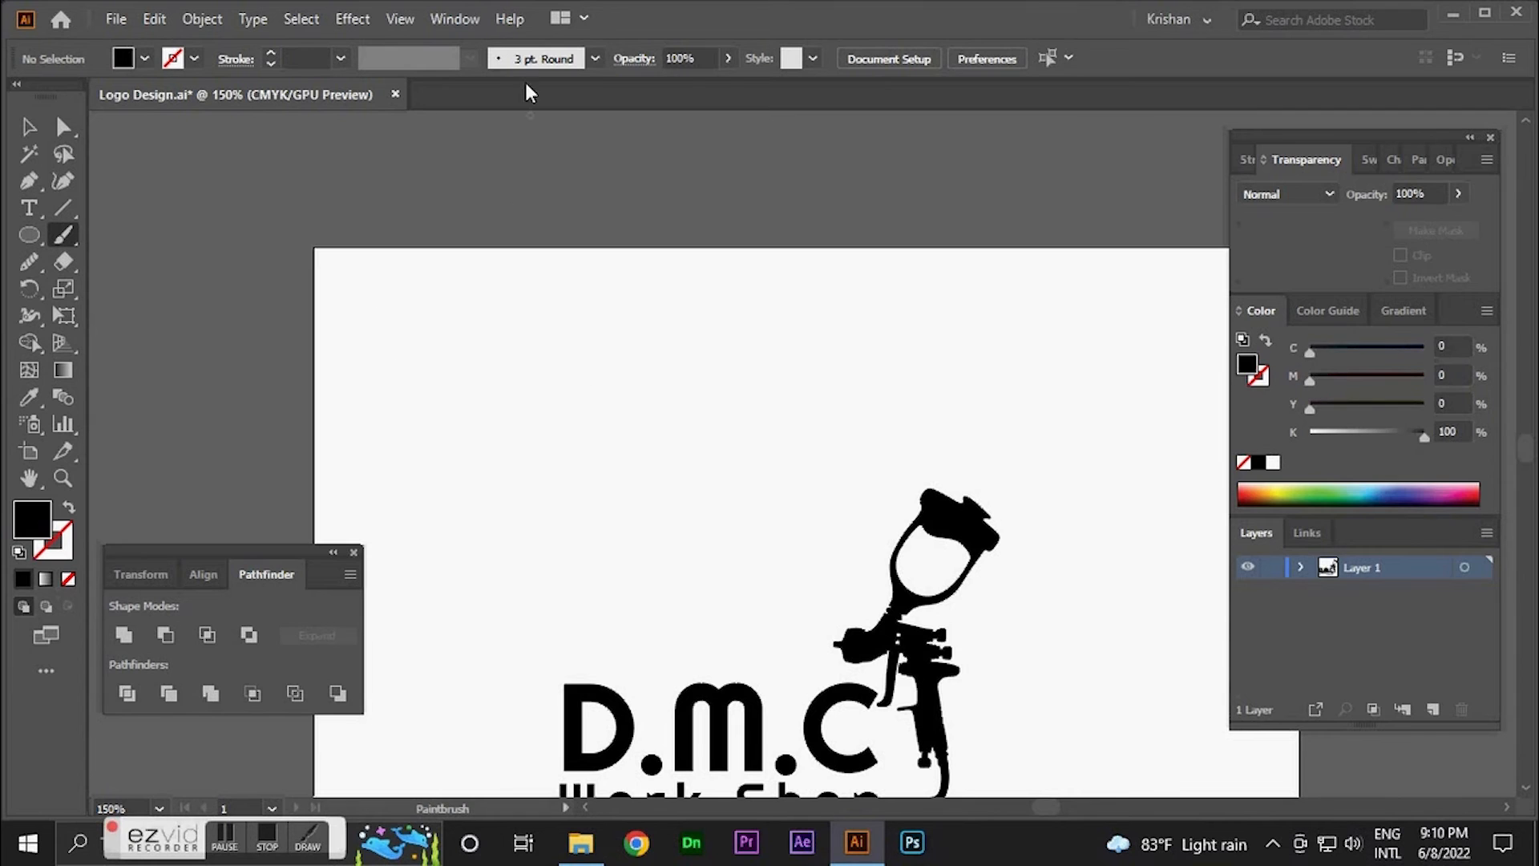
- Open the Arrows_Special brush library, enlarge its window and place it beside the artboard
click(592, 58)
click(593, 58)
click(387, 233)
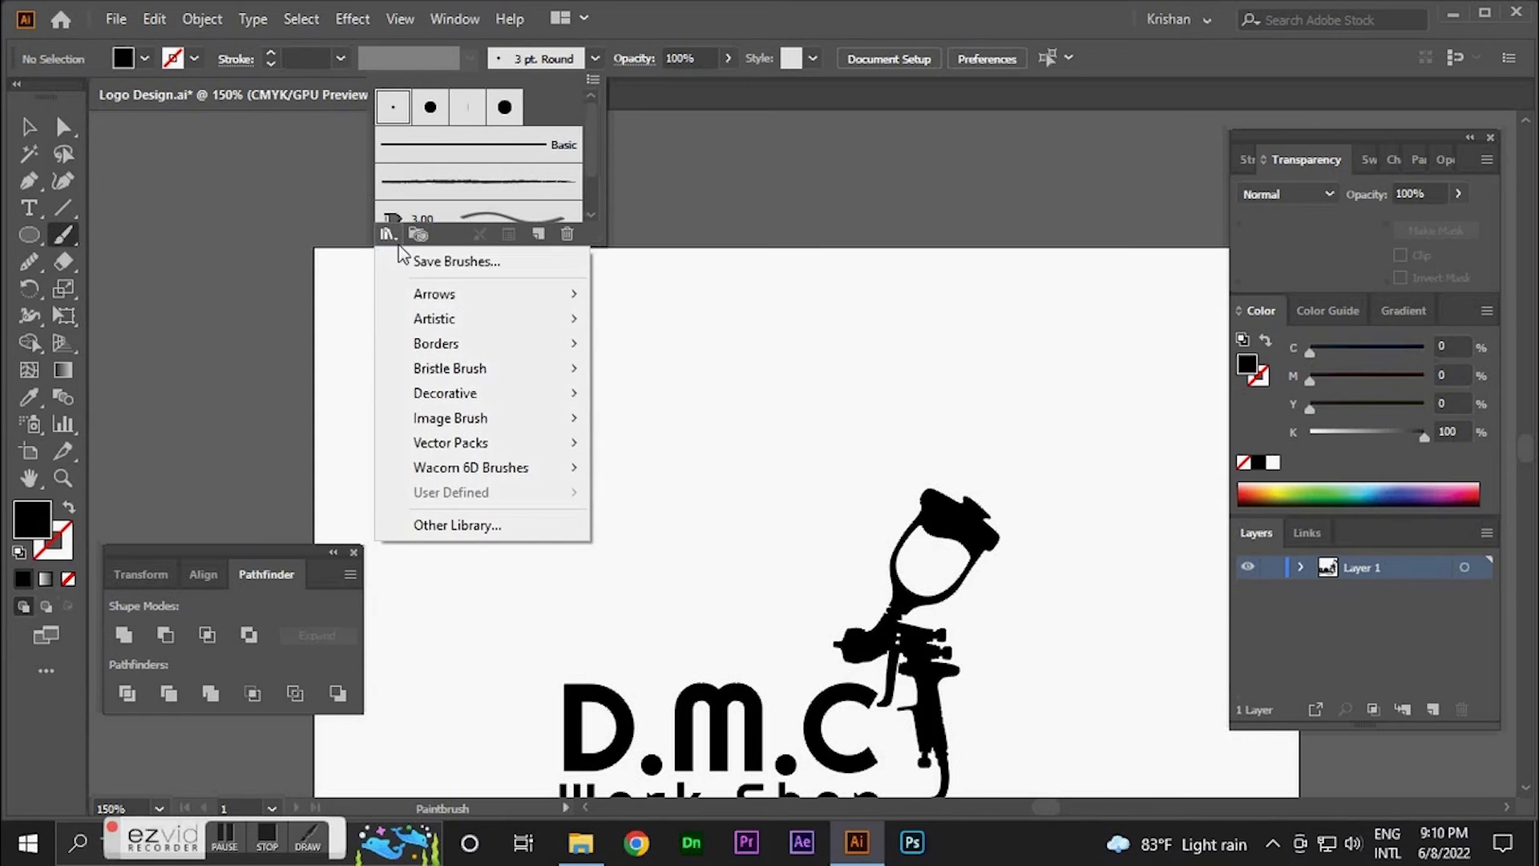
mouse_move(465, 295)
click(622, 295)
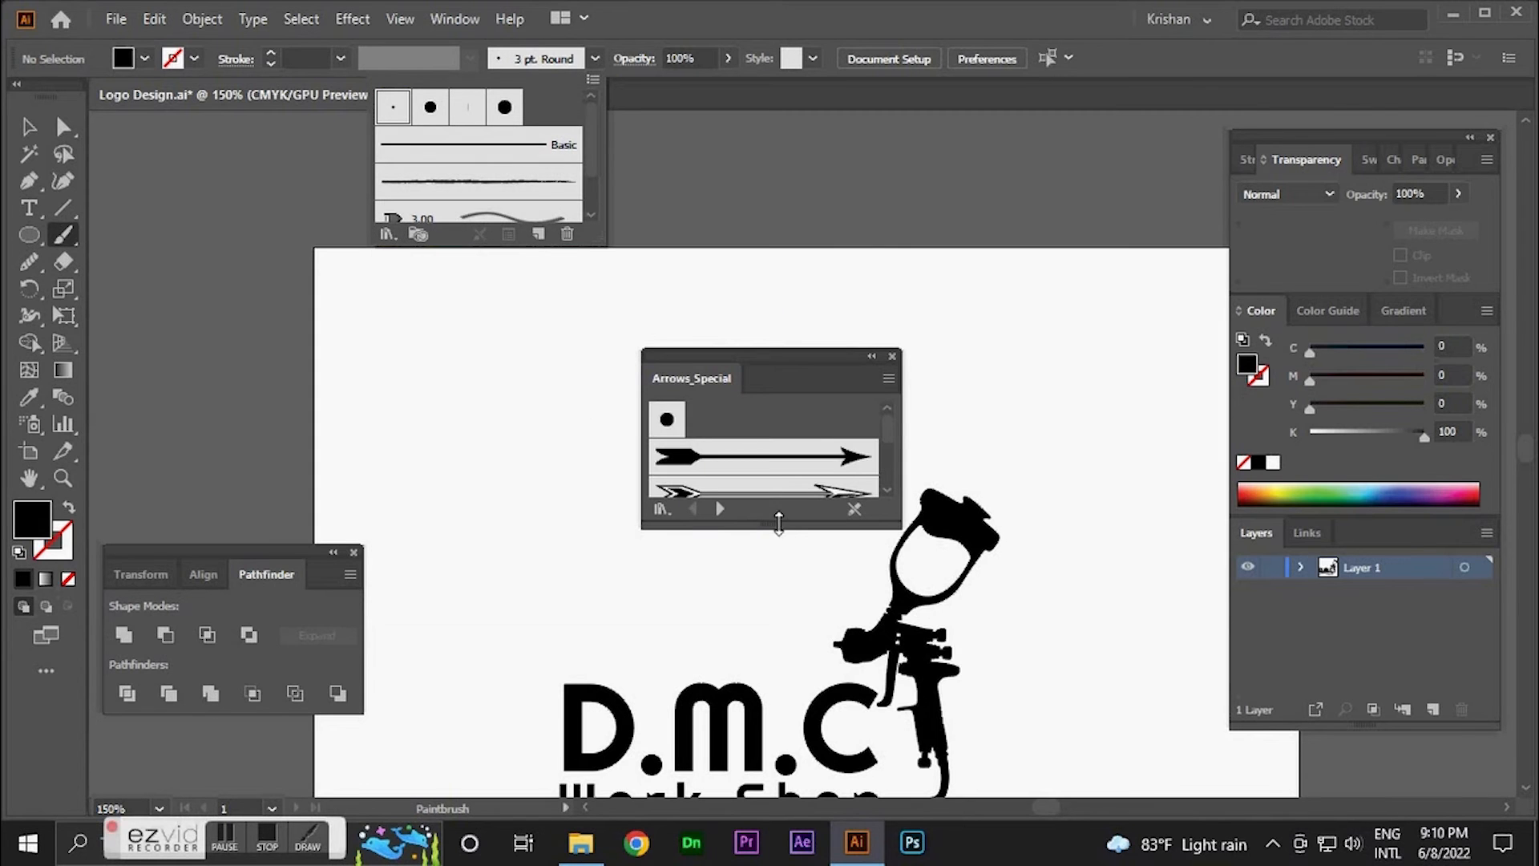
drag(767, 529, 765, 707)
drag(770, 360, 422, 169)
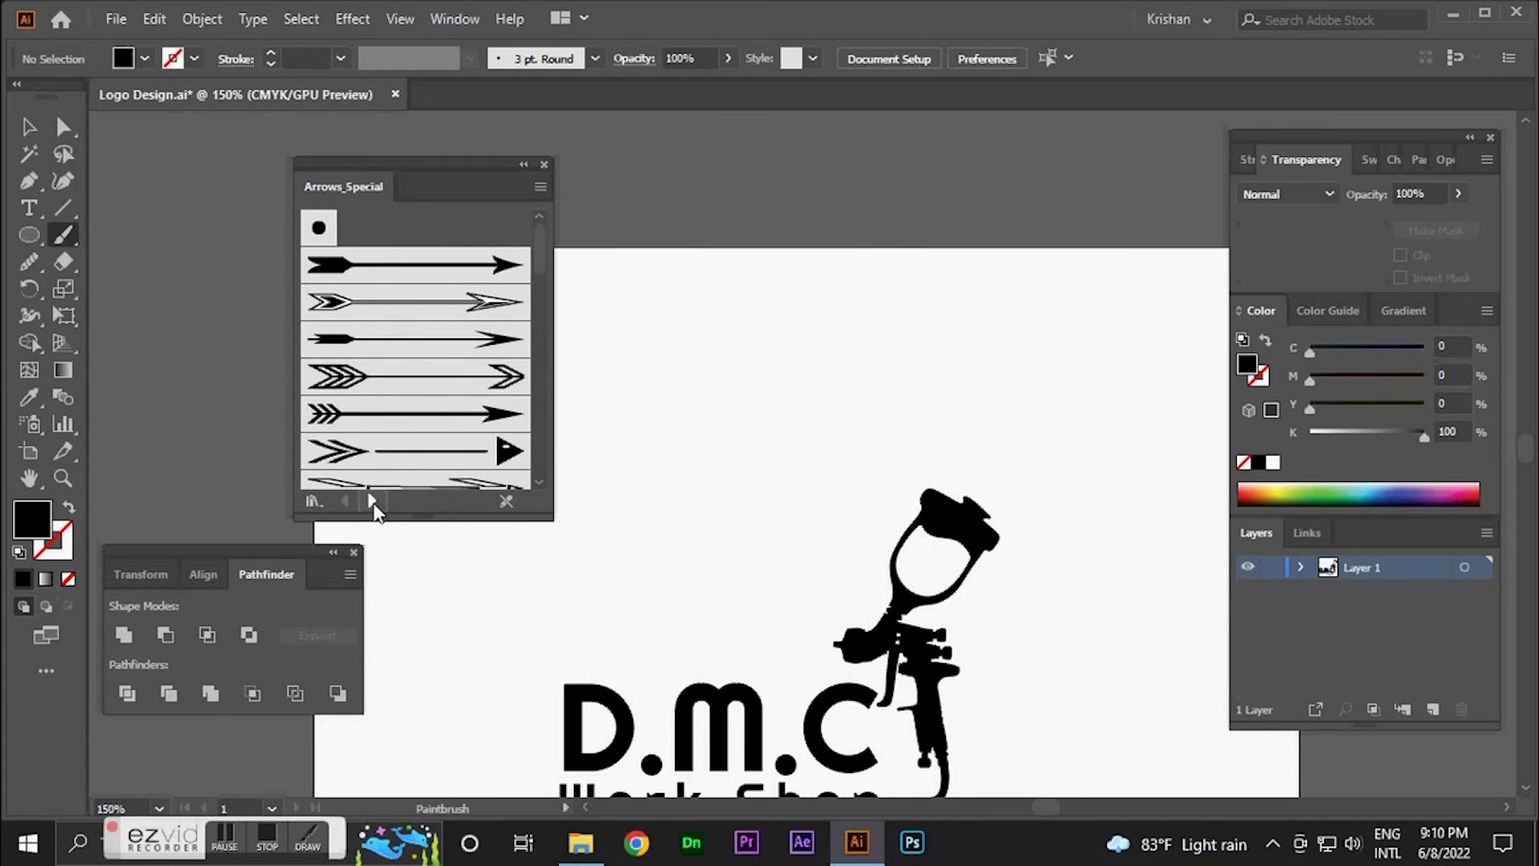
- Browse the Pattern Arrows and Artistic brush libraries for a brush that resembles paint spray
click(372, 501)
click(372, 501)
click(372, 501)
click(344, 501)
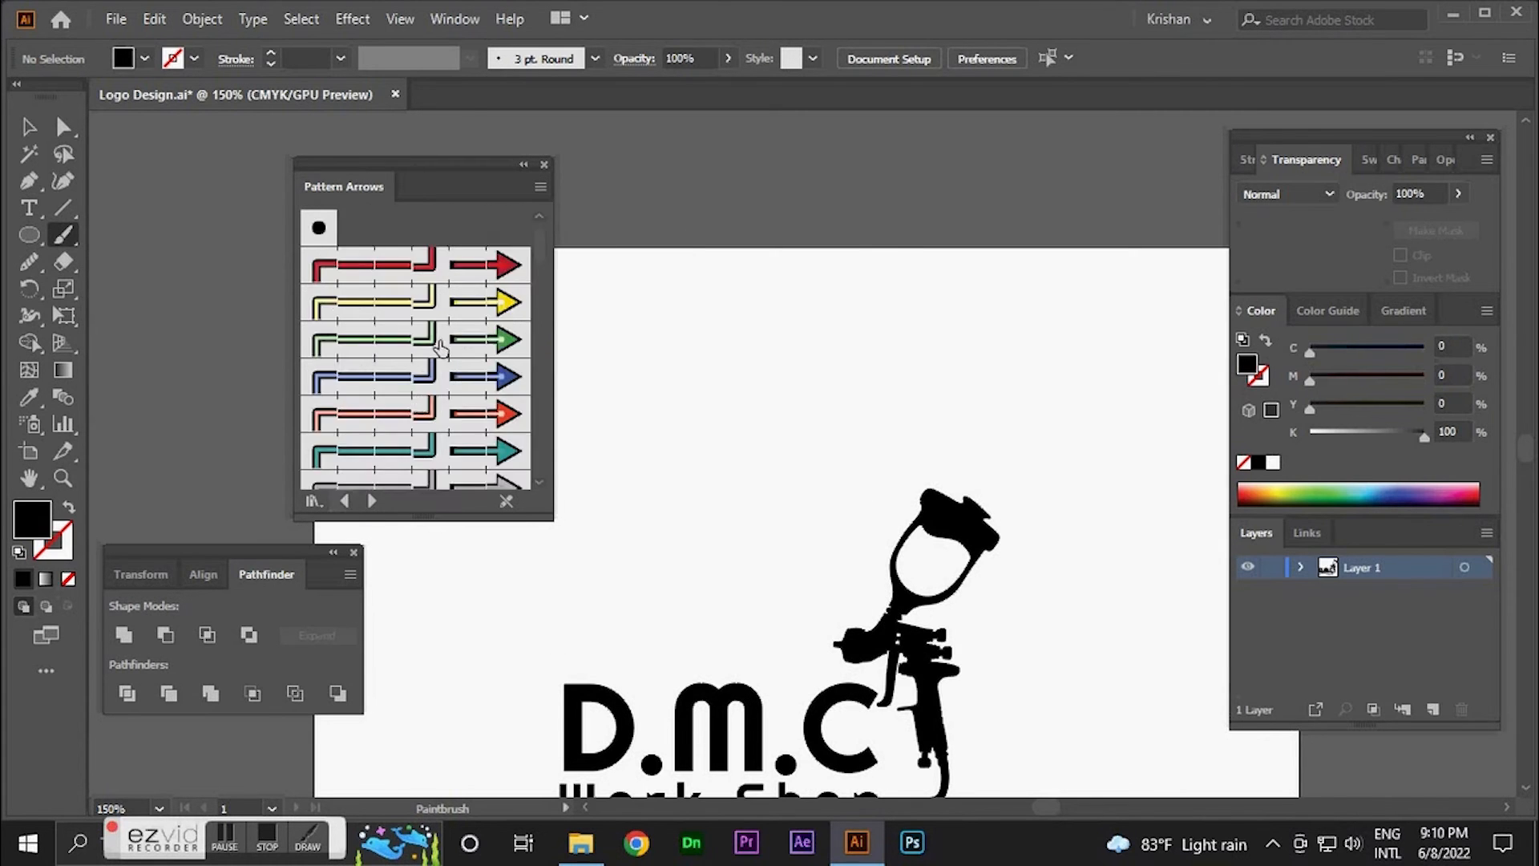
scroll(415, 422, down, 10)
scroll(414, 417, down, 5)
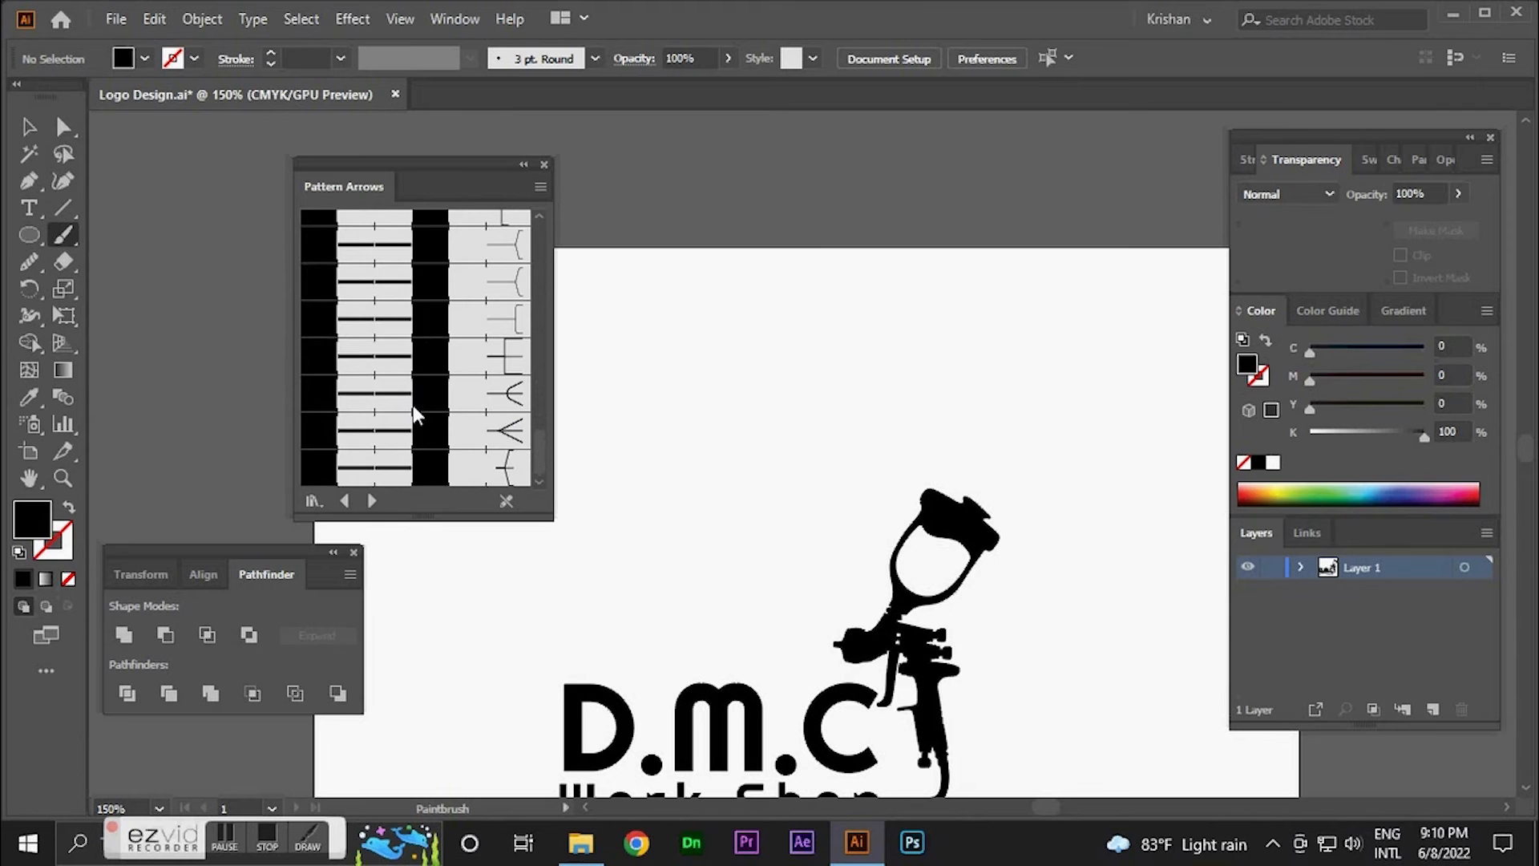
click(372, 501)
click(372, 501)
scroll(383, 473, down, 3)
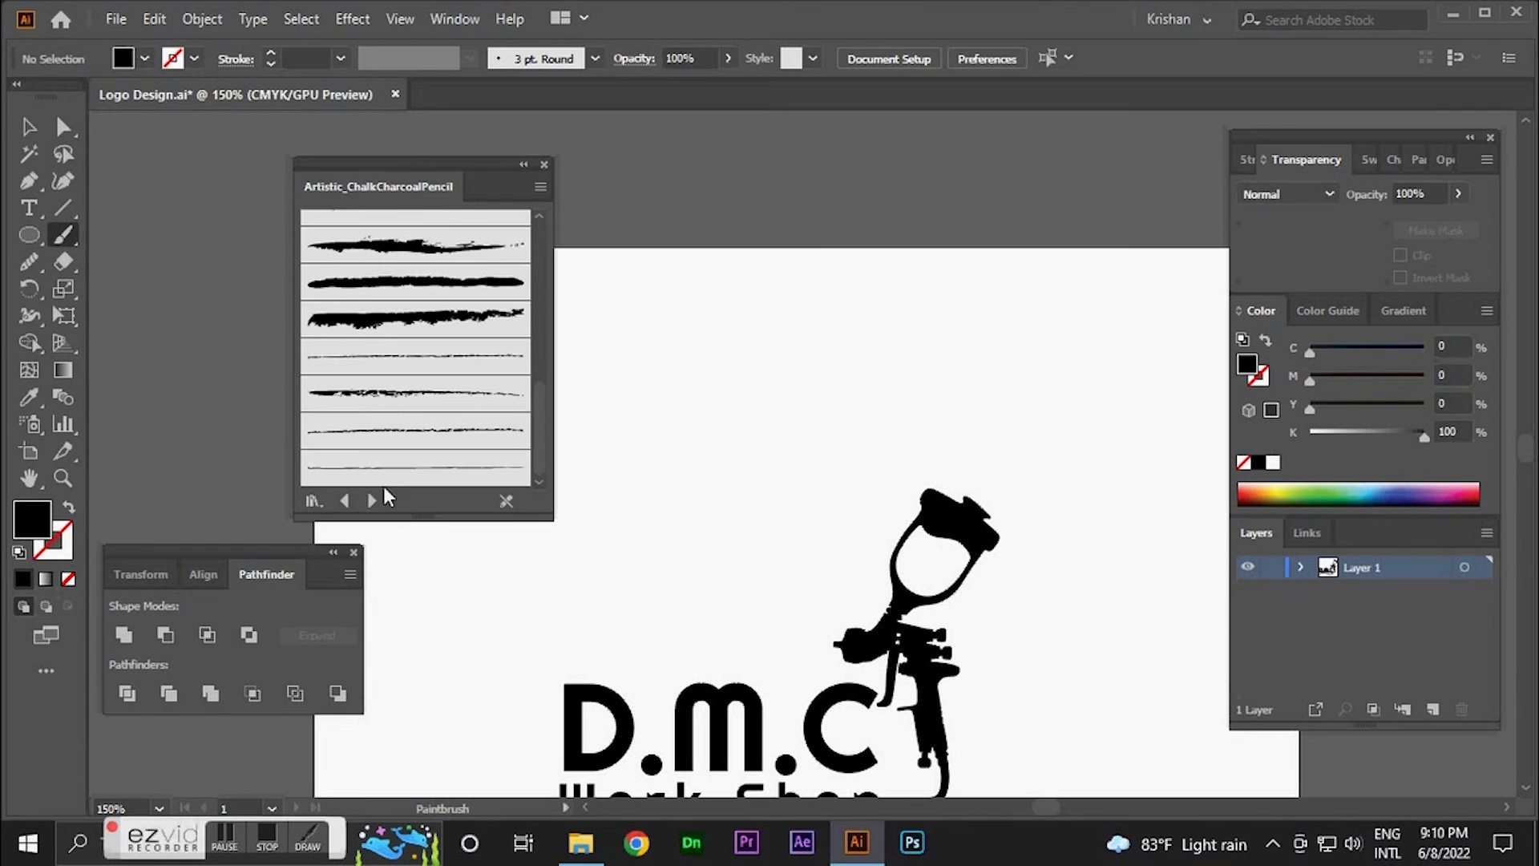
click(372, 501)
scroll(405, 415, down, 5)
click(371, 501)
scroll(406, 407, down, 3)
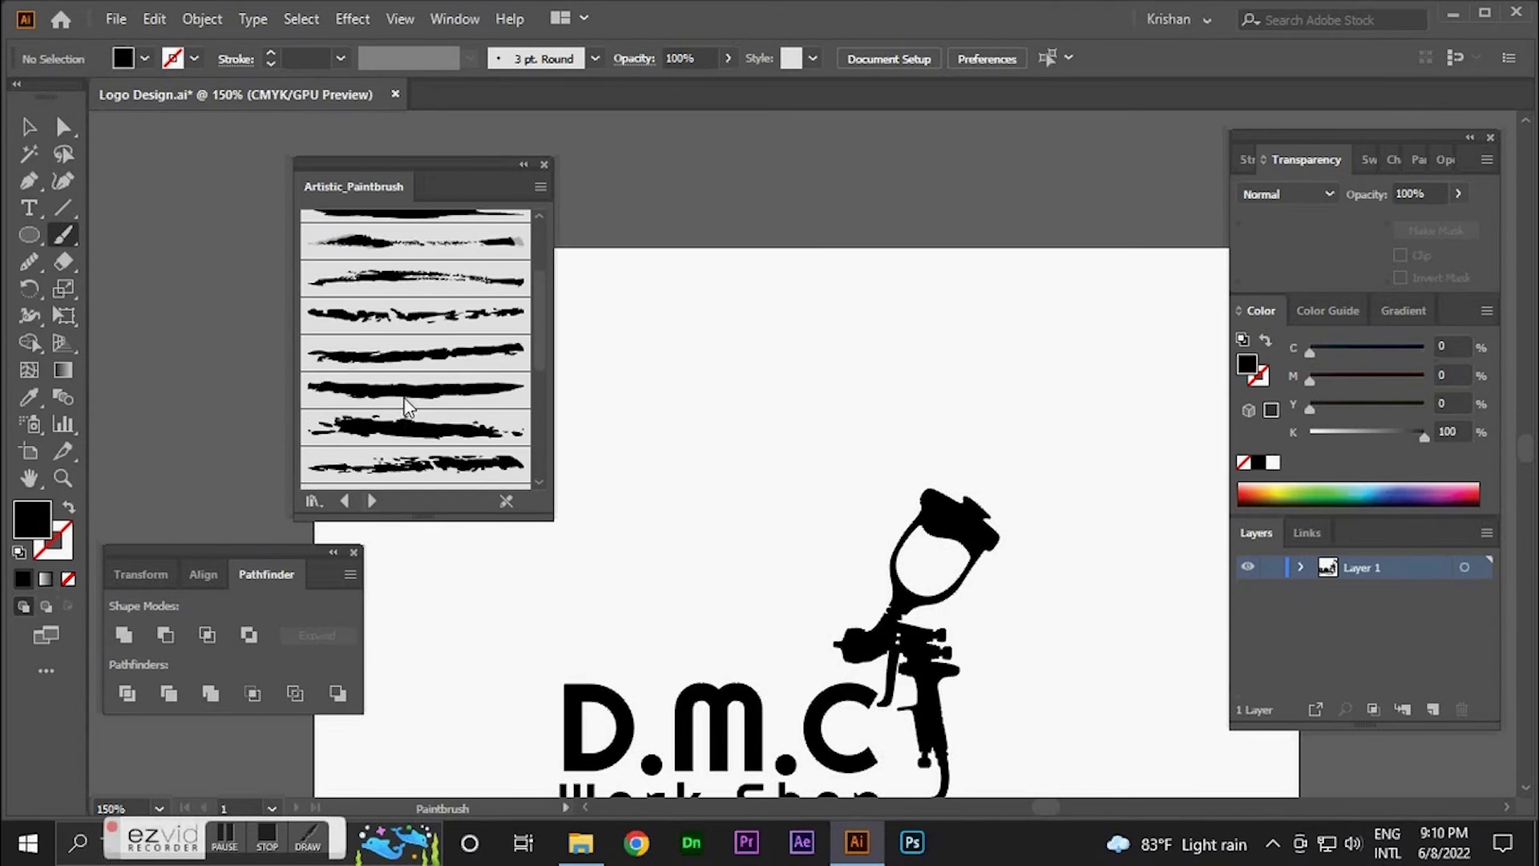
- Choose the blue and green dotted brush from Borders_Dashed and paint a curved stroke above the lettering toward the gun's nozzle
click(372, 501)
click(372, 501)
scroll(435, 398, down, 5)
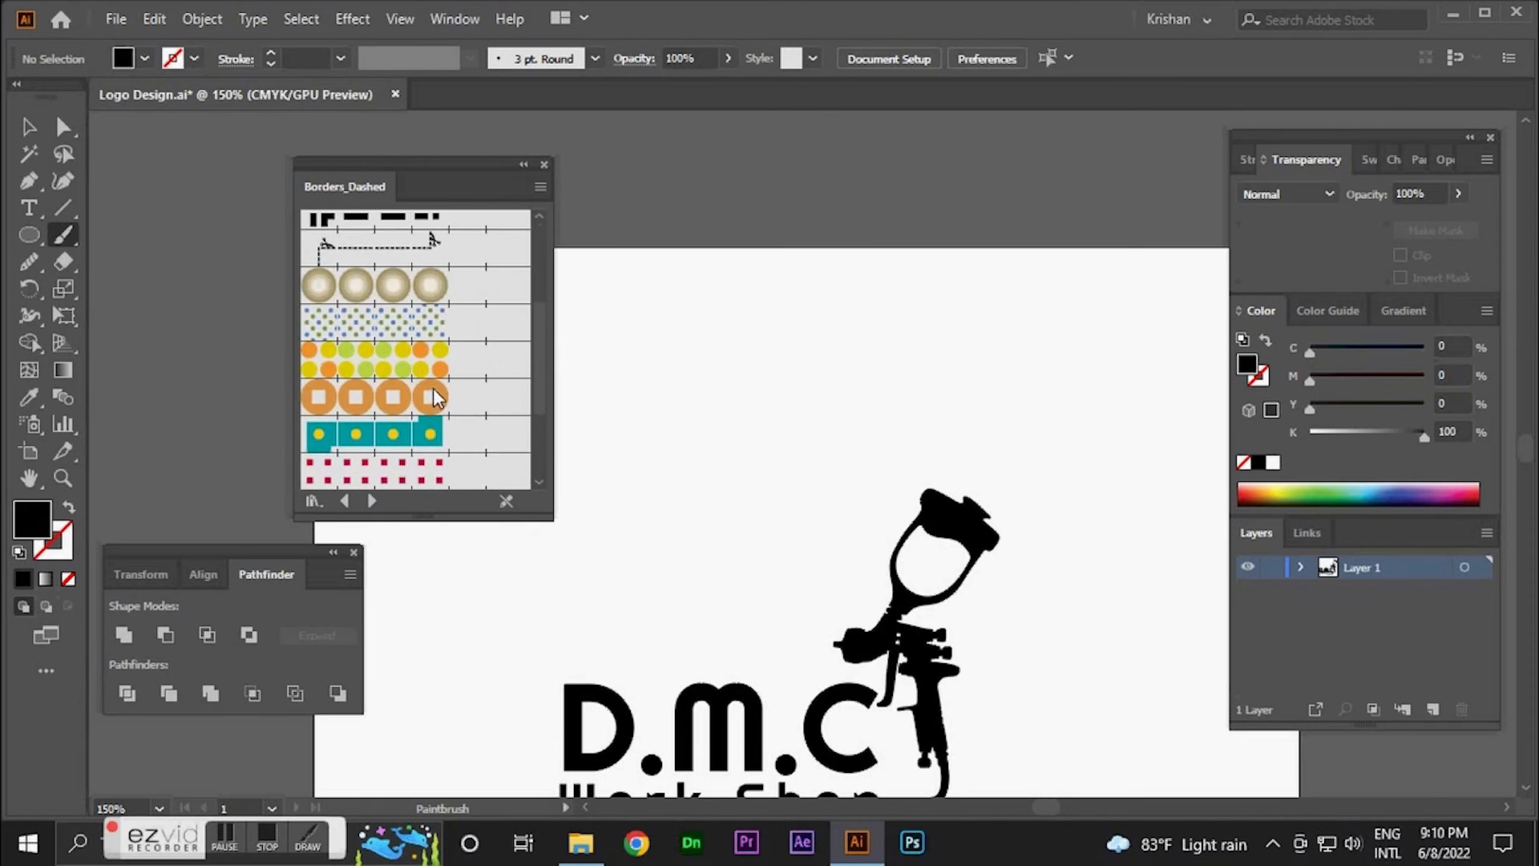
scroll(434, 394, up, 4)
click(423, 320)
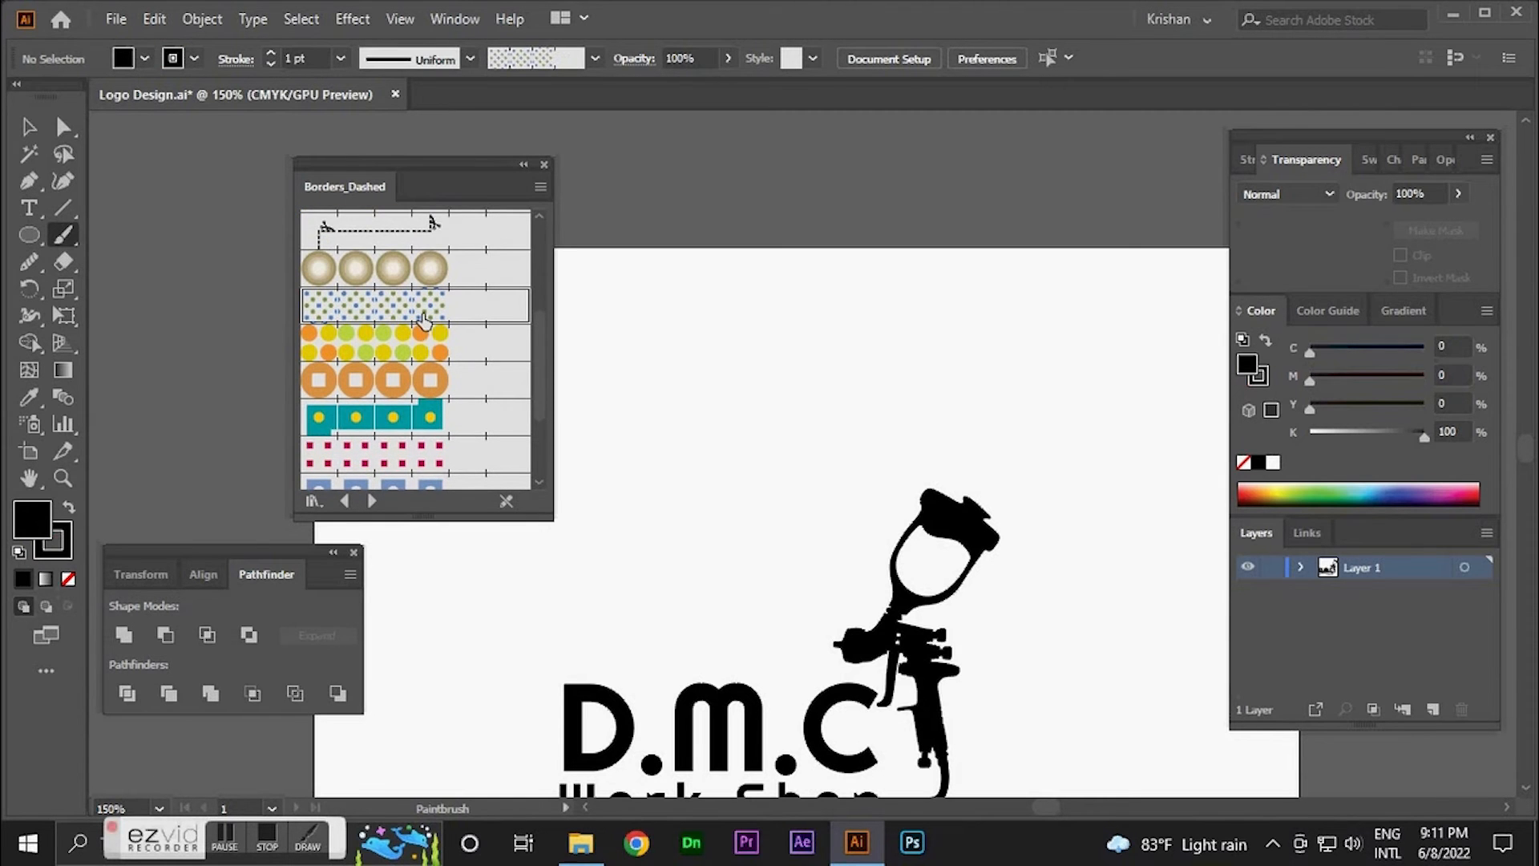
drag(477, 168, 239, 163)
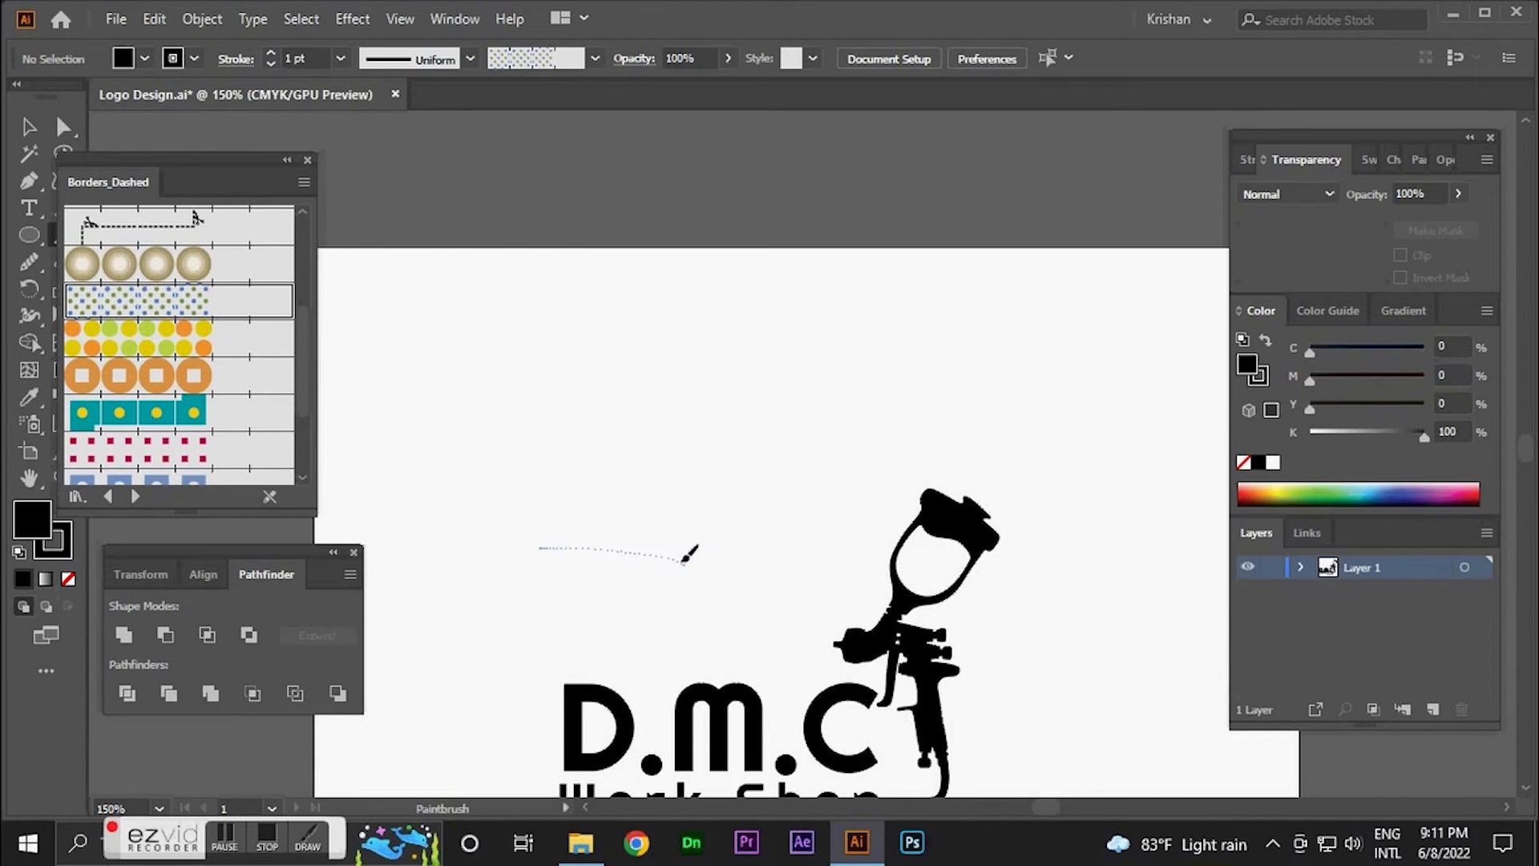
drag(683, 560, 819, 634)
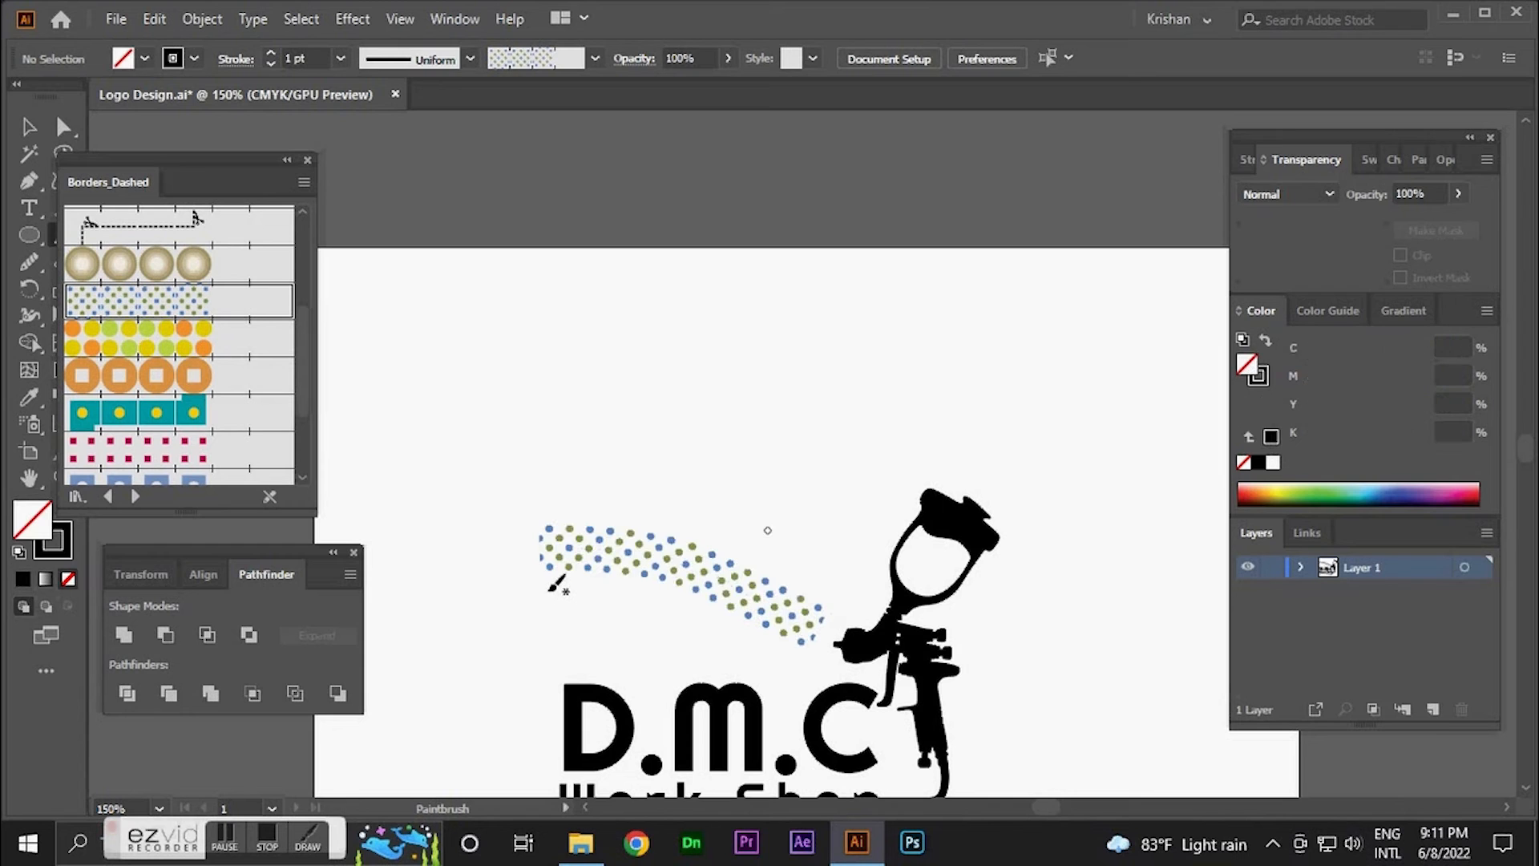
- Duplicate the dotted stroke twice to form three overlapping rows, close the brush library and select all three strokes
click(30, 127)
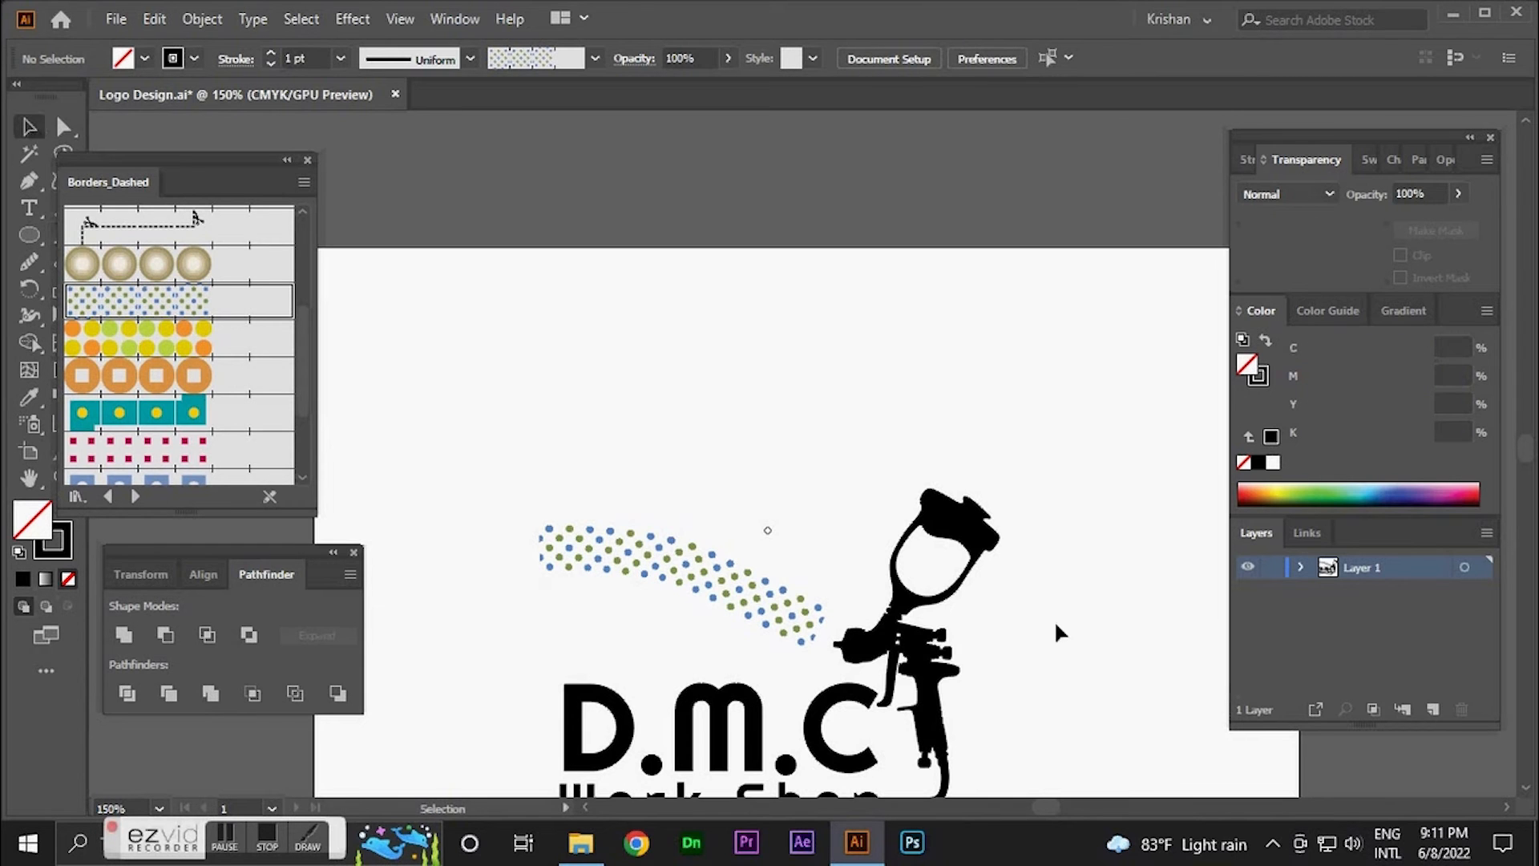
click(721, 581)
click(307, 160)
mouse_move(735, 587)
mouse_down()
mouse_move(711, 550)
mouse_move(715, 623)
mouse_move(711, 606)
mouse_move(696, 651)
mouse_move(646, 633)
mouse_up()
click(767, 498)
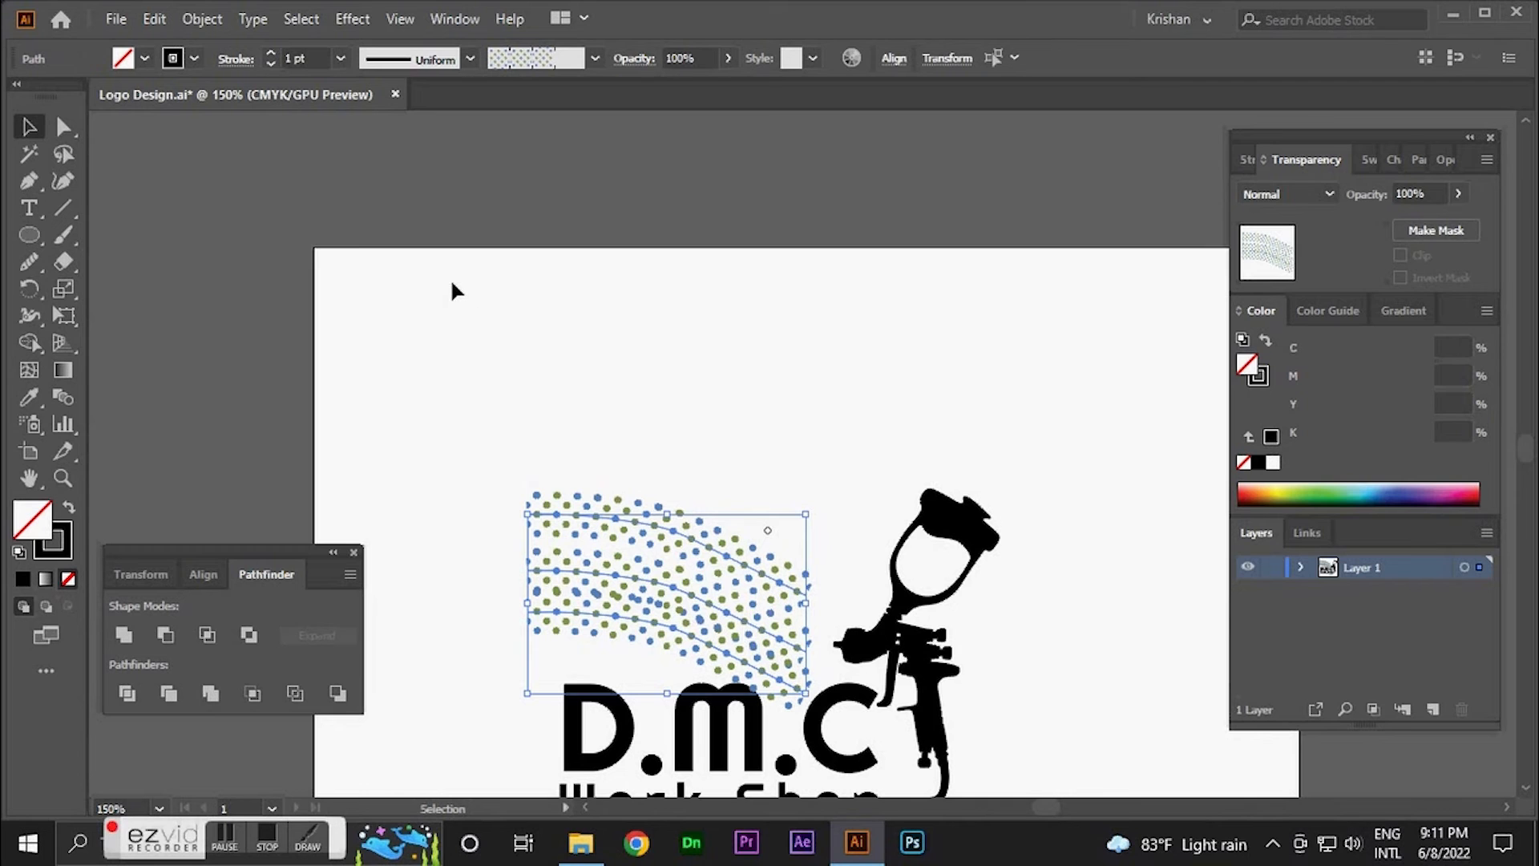
- Start an Envelope Distort with Warp on the three dotted strokes and preview the Flag and Fish styles
click(202, 19)
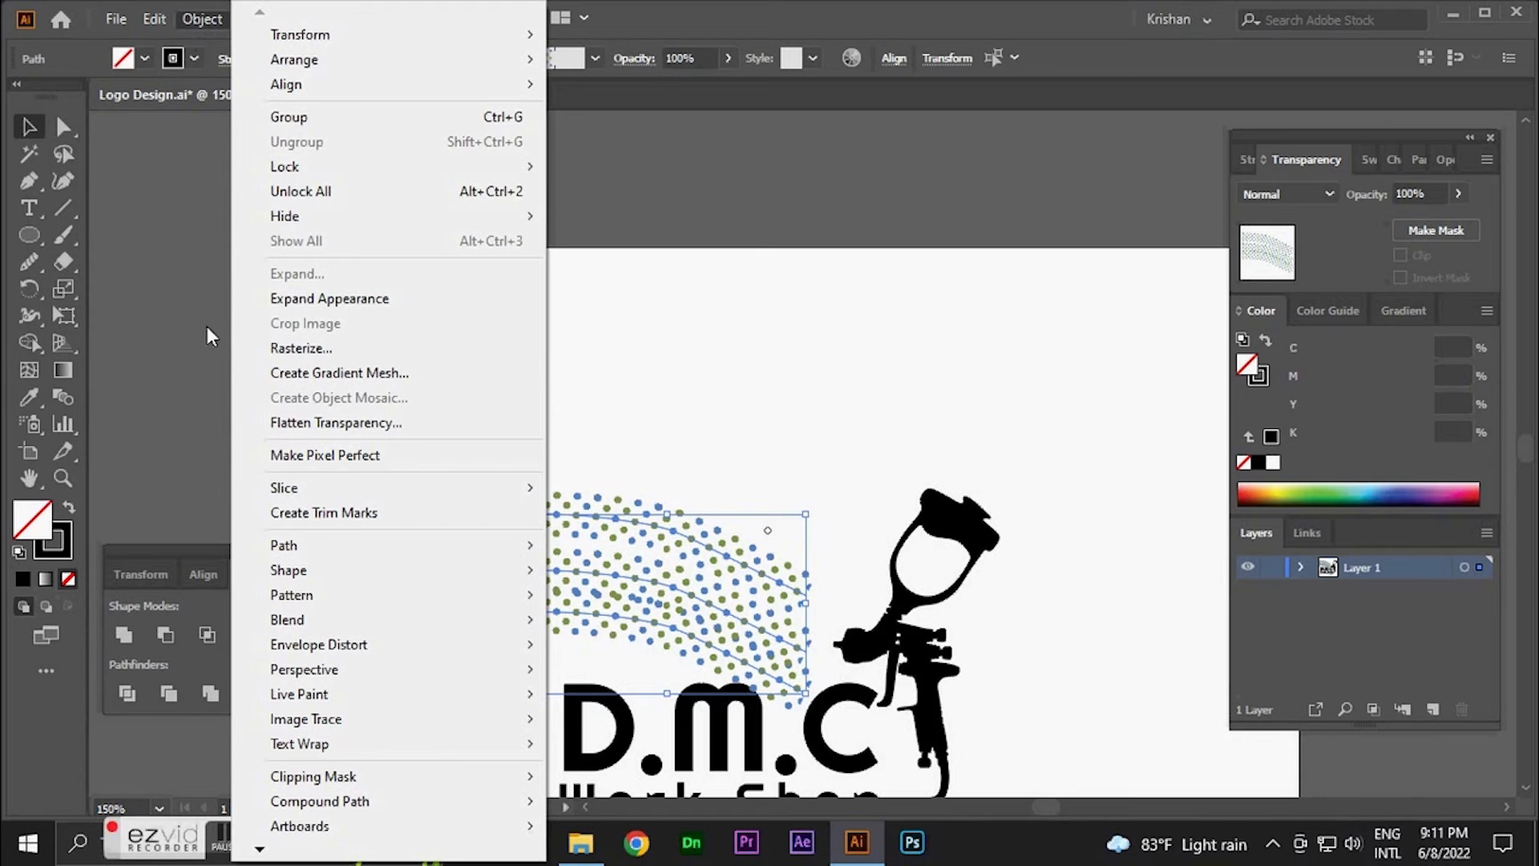
mouse_move(329, 647)
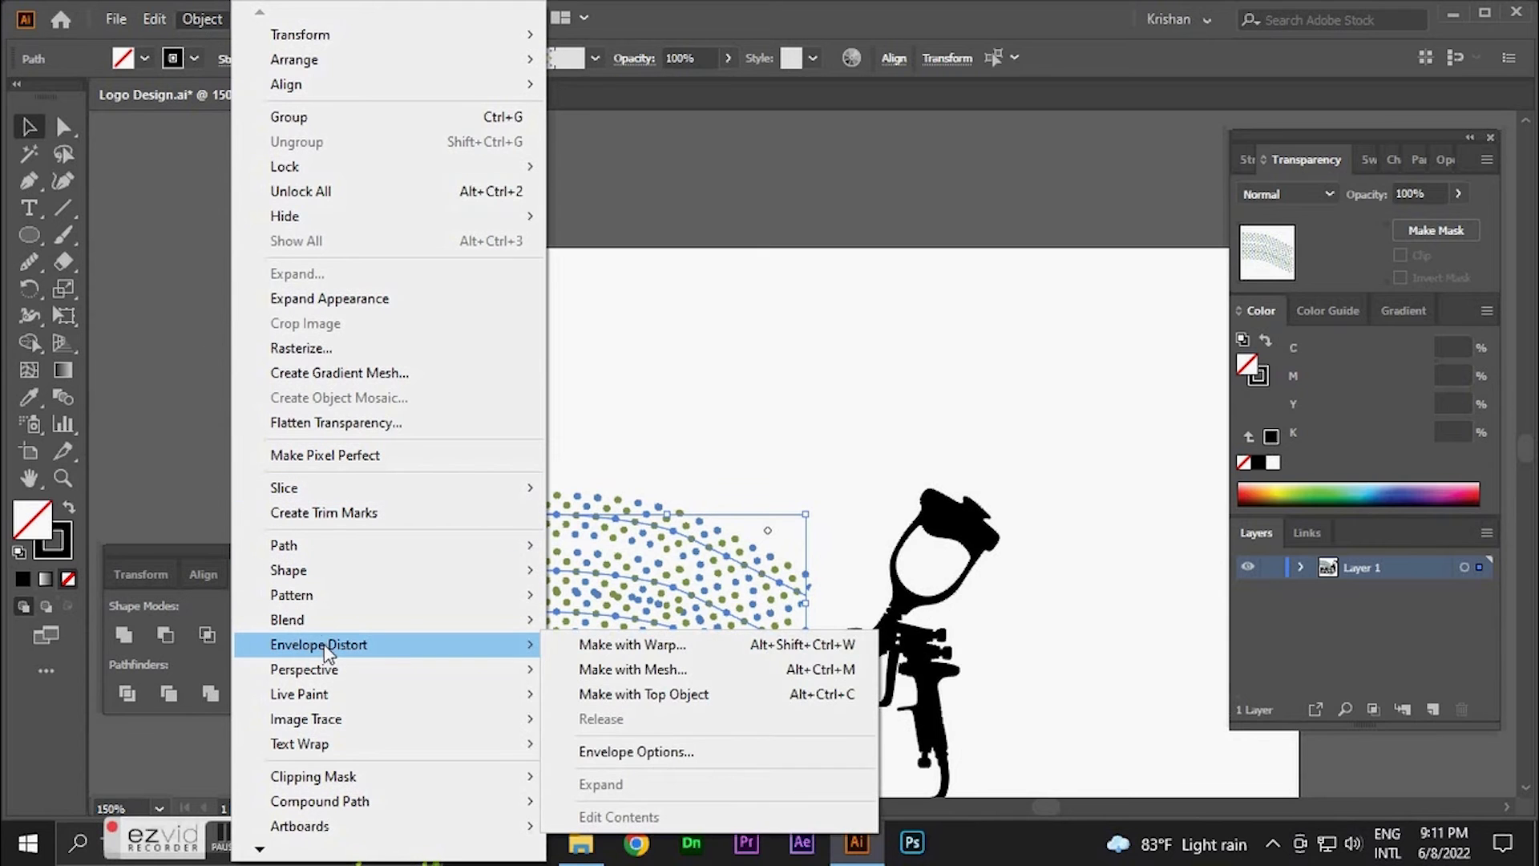
click(652, 651)
click(1239, 385)
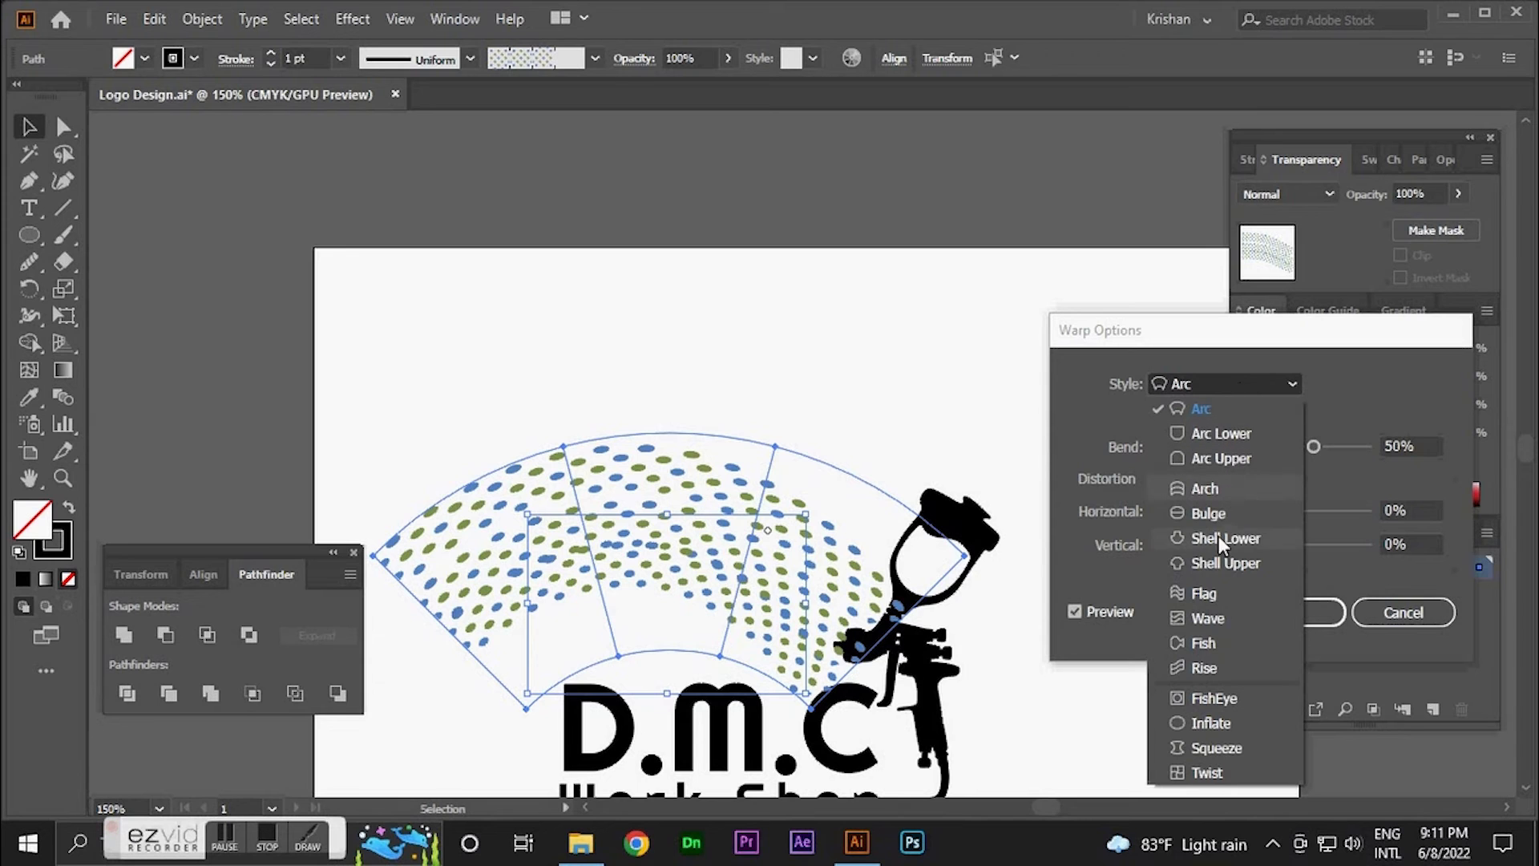
click(1212, 590)
click(1217, 387)
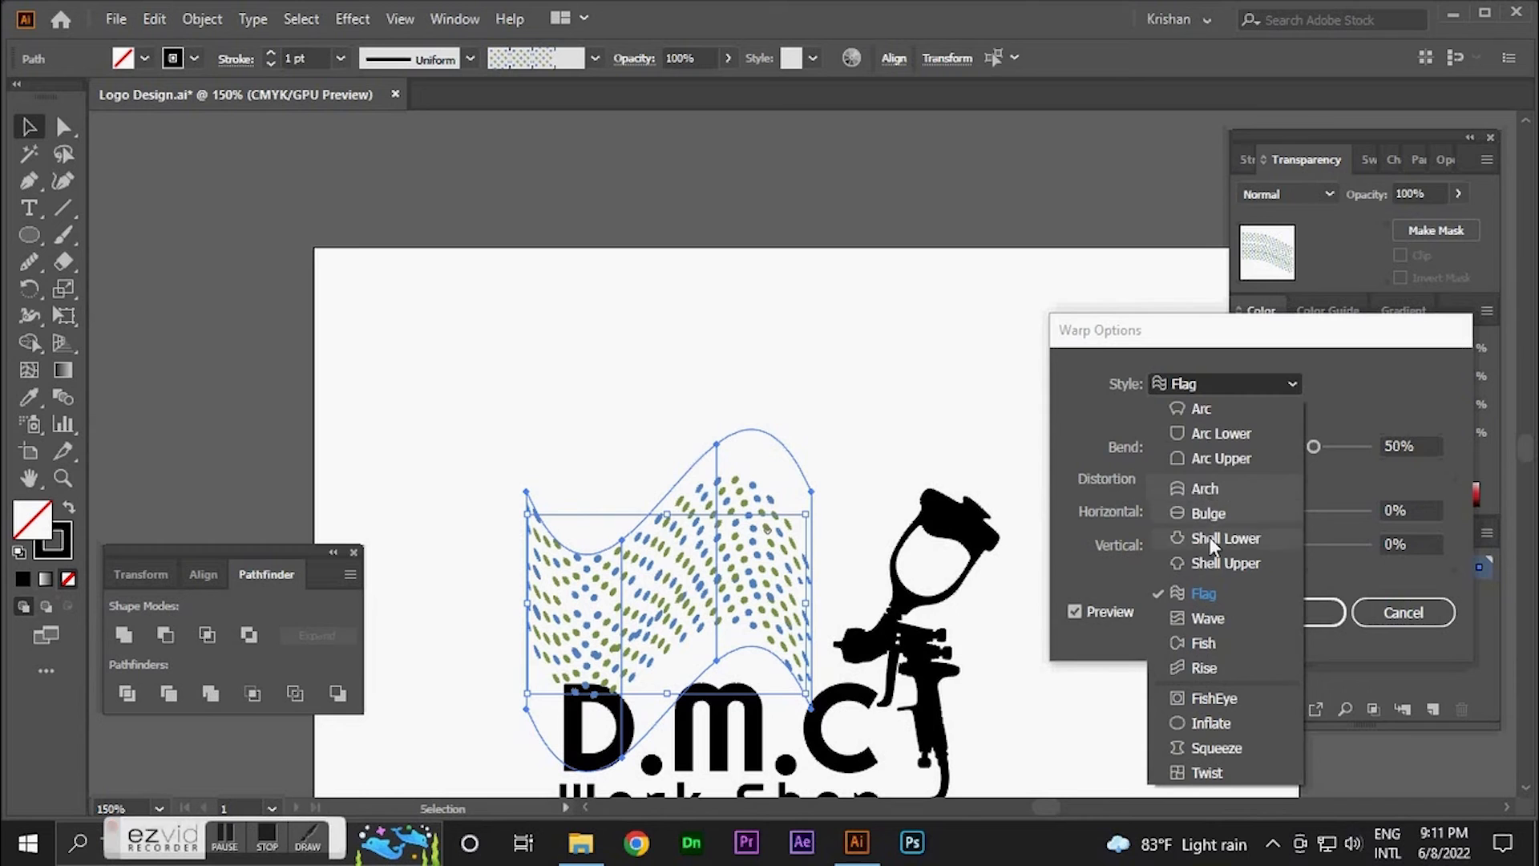
click(1214, 641)
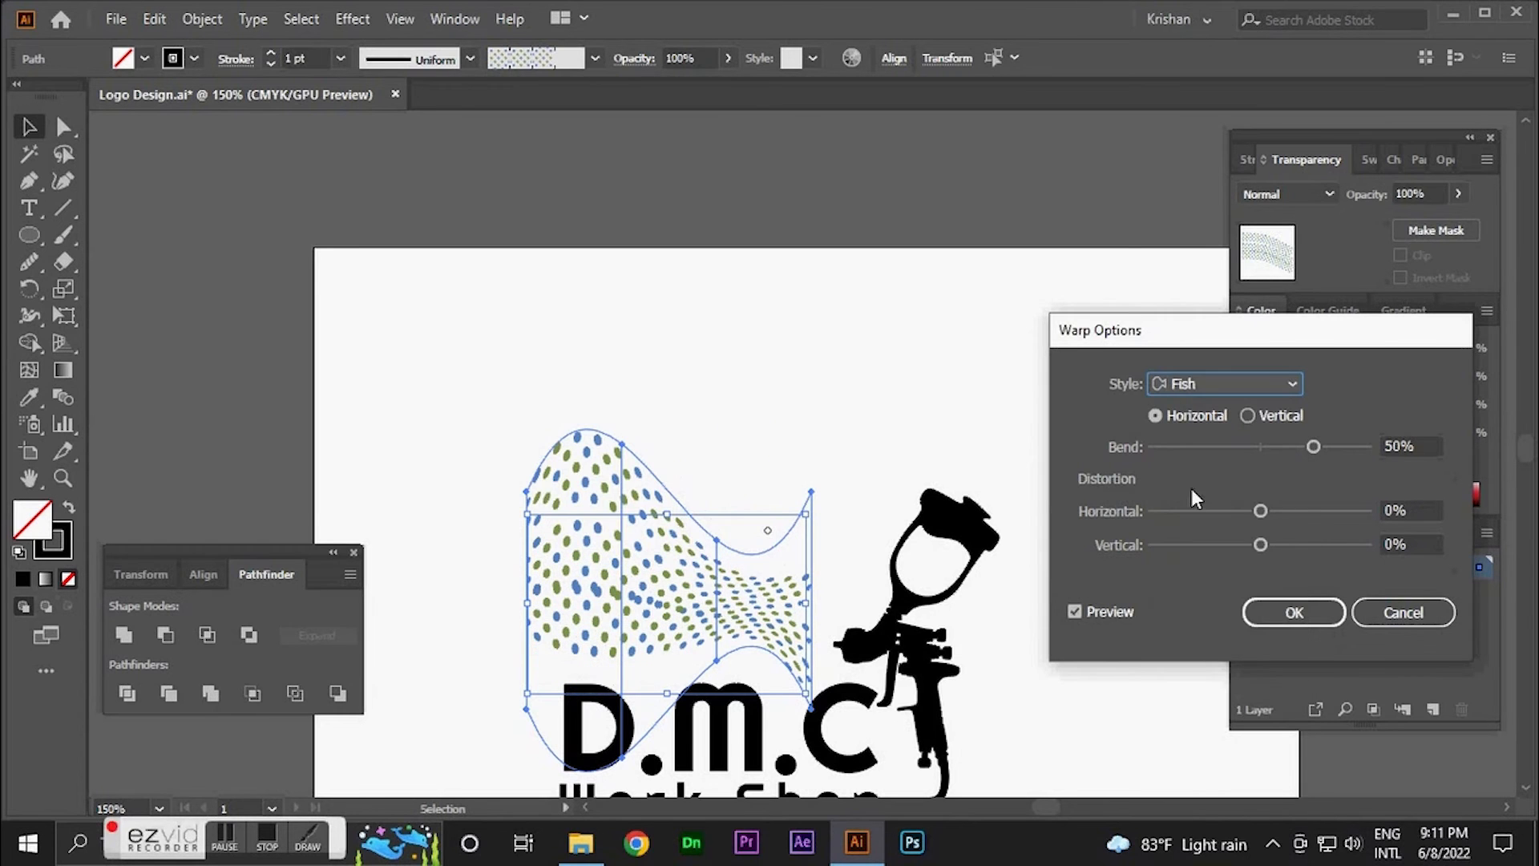
- Try the Arch warp style with a 1% bend and -75% horizontal distortion
click(1209, 382)
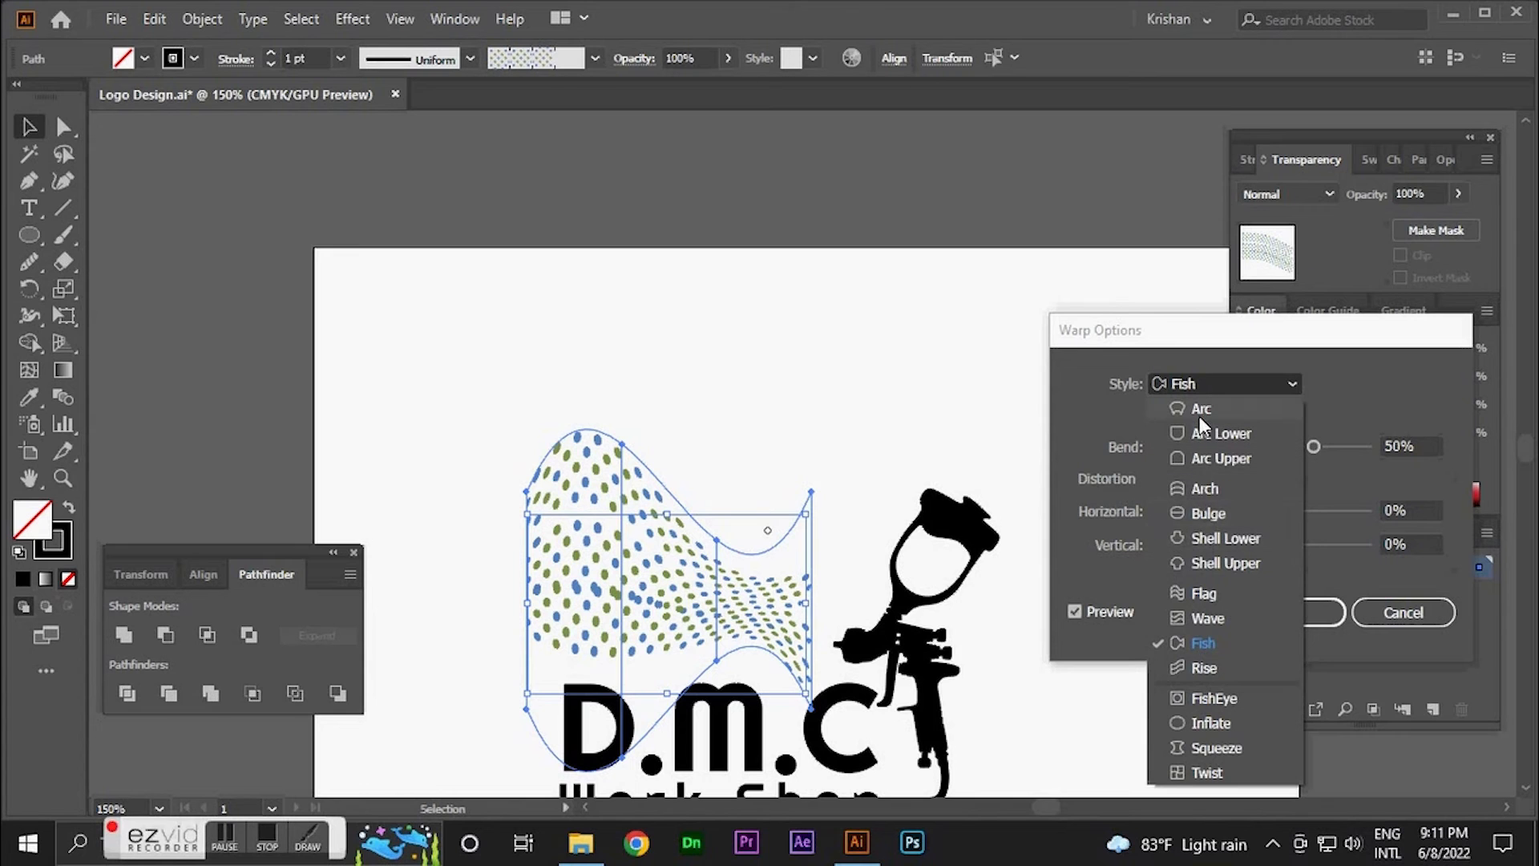
click(1214, 491)
drag(1259, 513, 1205, 510)
drag(1309, 446, 1259, 451)
drag(1204, 511, 1183, 507)
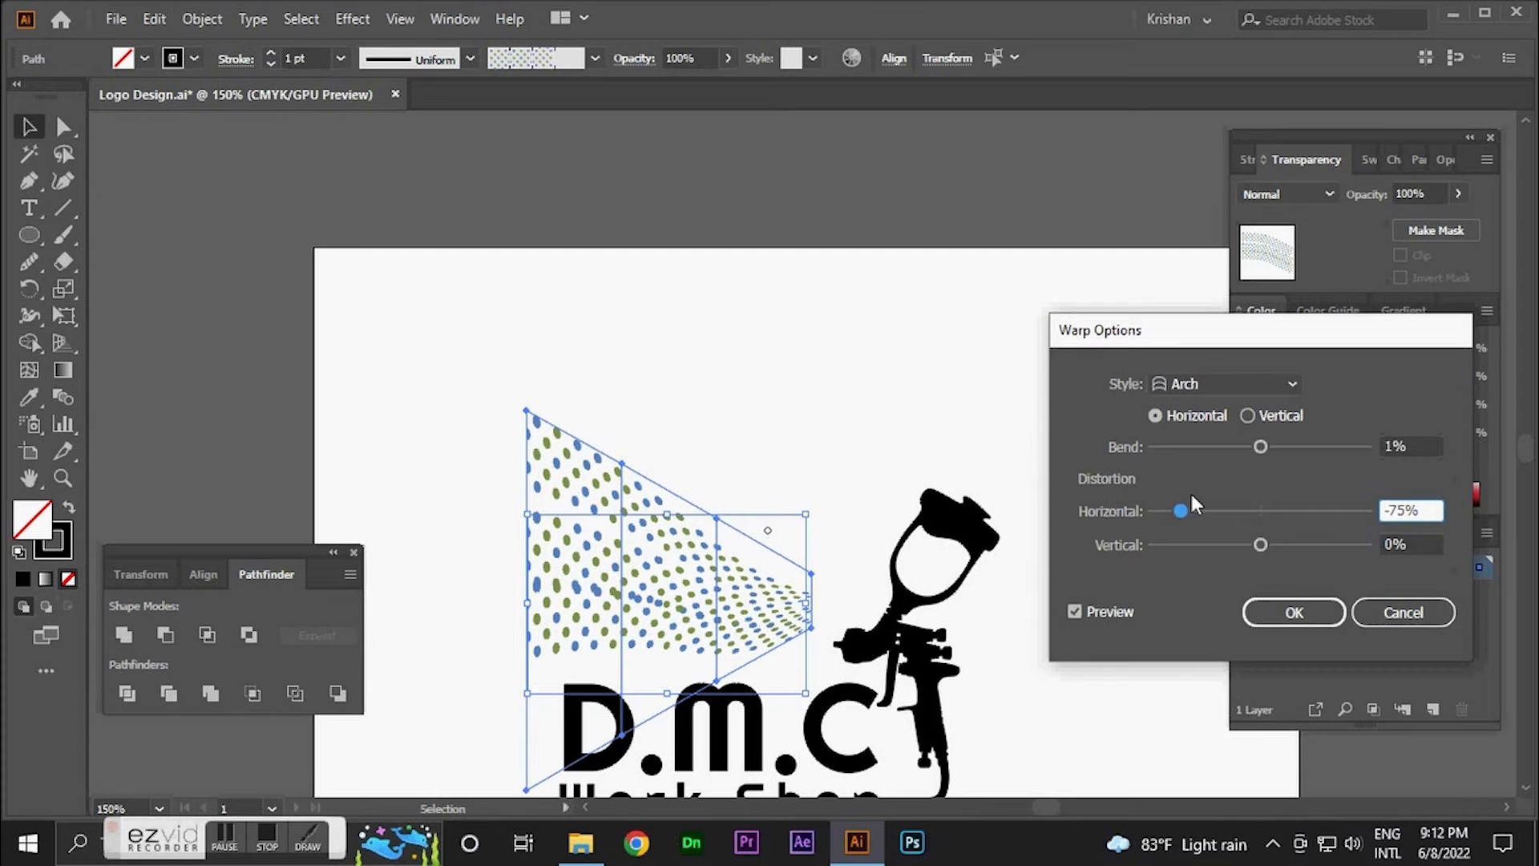
- Try adjusting the Arch warp to a 2% bend, -78% horizontal and -12% vertical distortion
click(1260, 446)
mouse_move(1260, 445)
mouse_down()
mouse_move(1239, 450)
mouse_move(1275, 454)
mouse_up()
drag(1262, 545, 1264, 547)
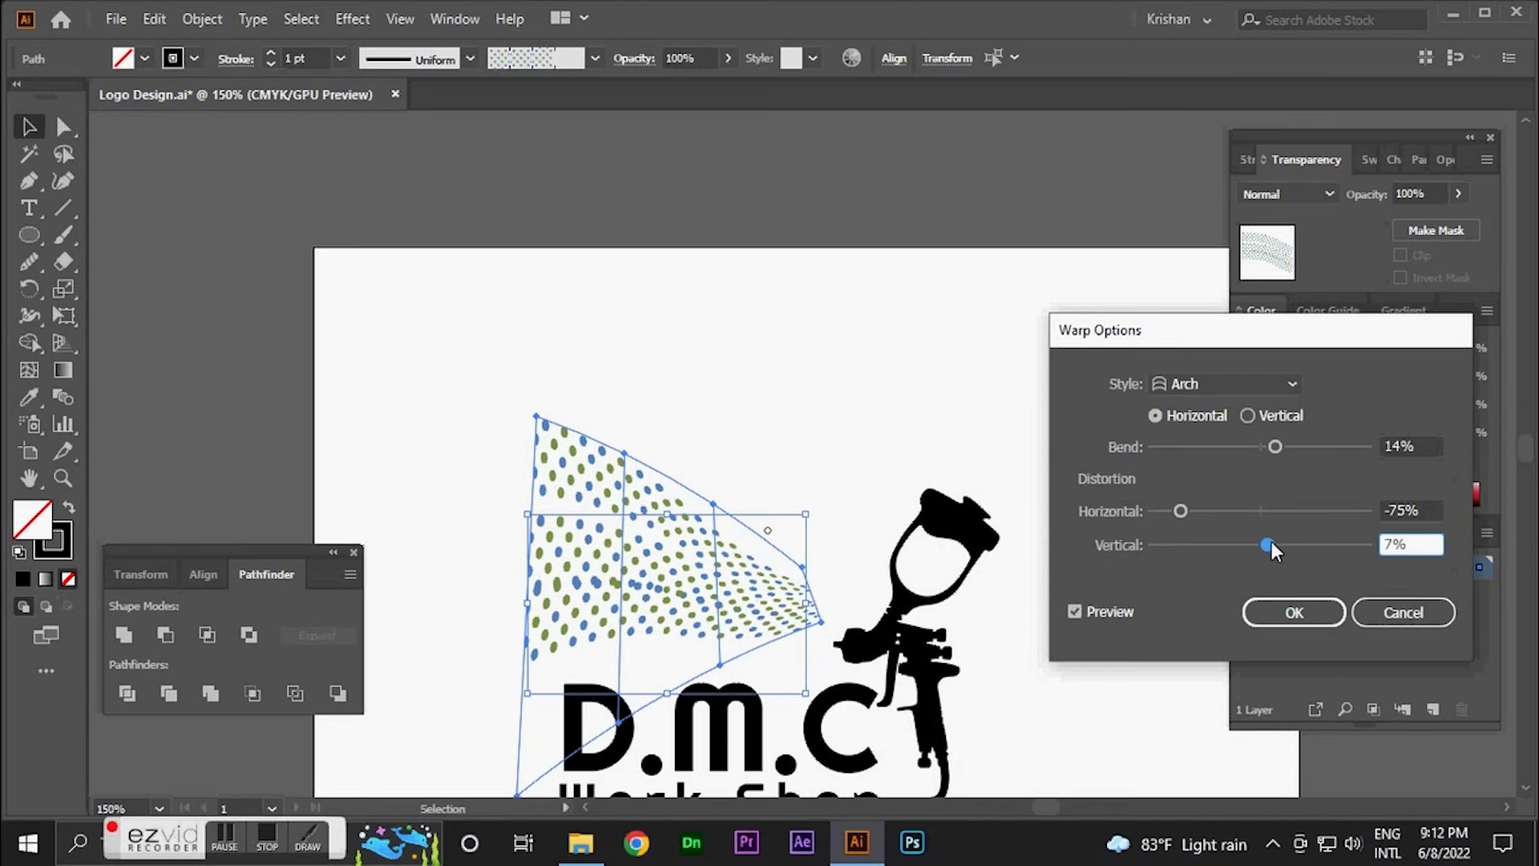
mouse_move(1275, 446)
mouse_down()
mouse_move(1287, 447)
mouse_move(1263, 451)
mouse_up()
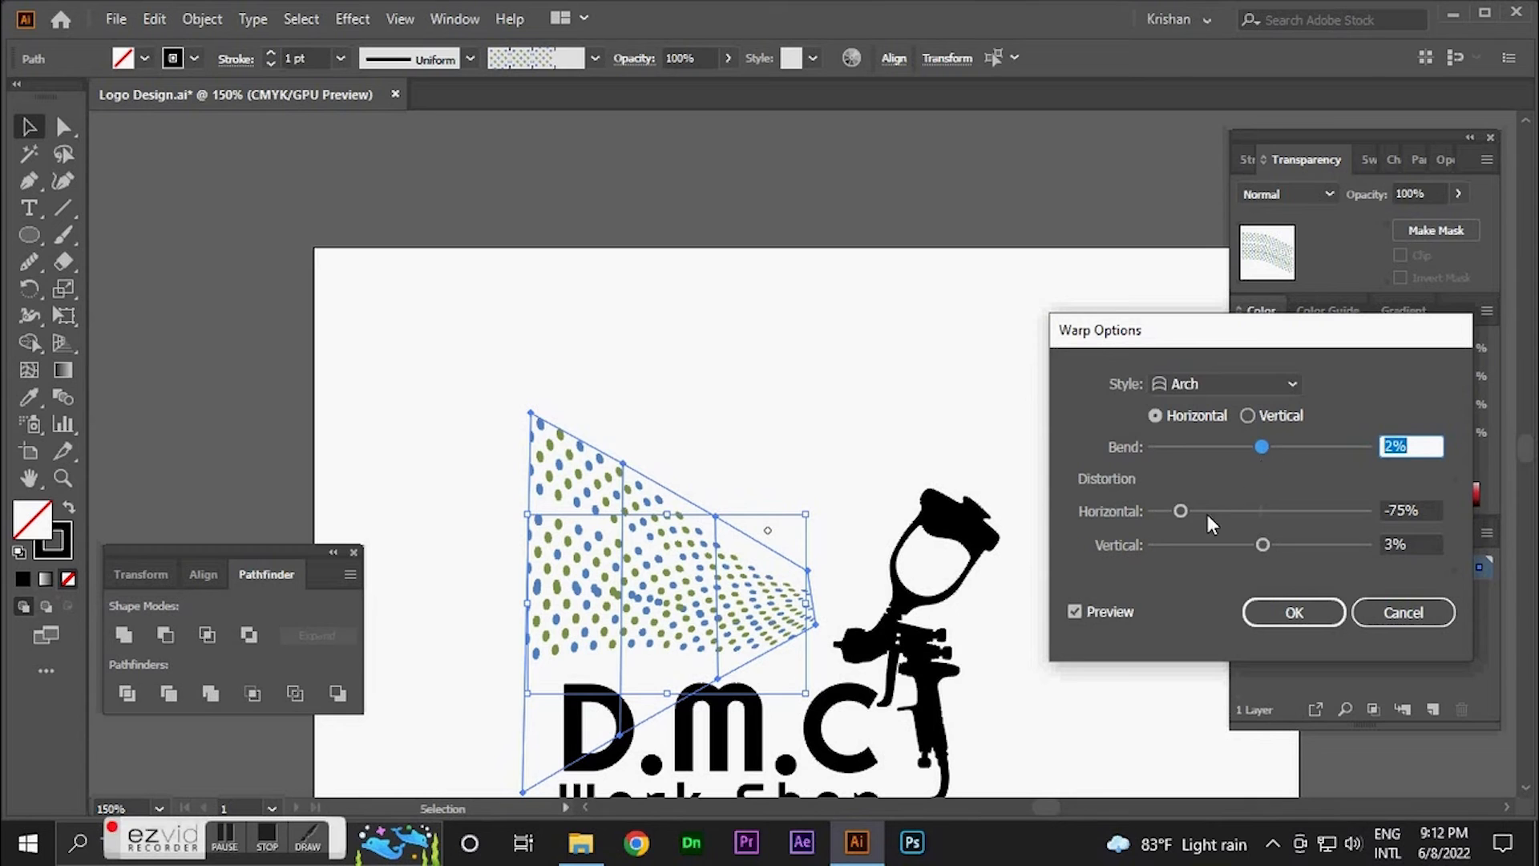
drag(1180, 511, 1177, 507)
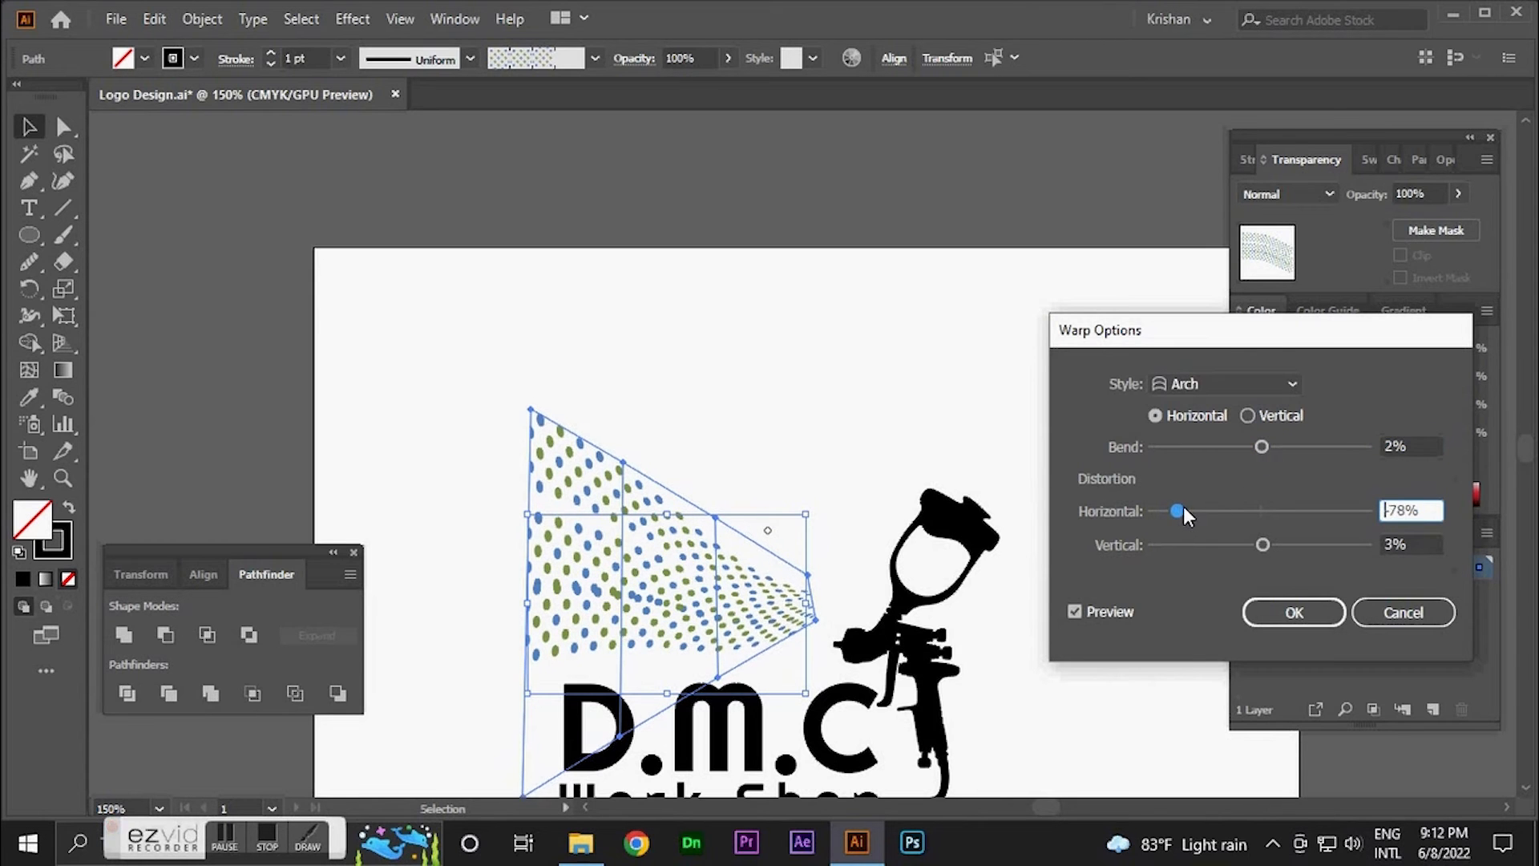
drag(1257, 548, 1246, 545)
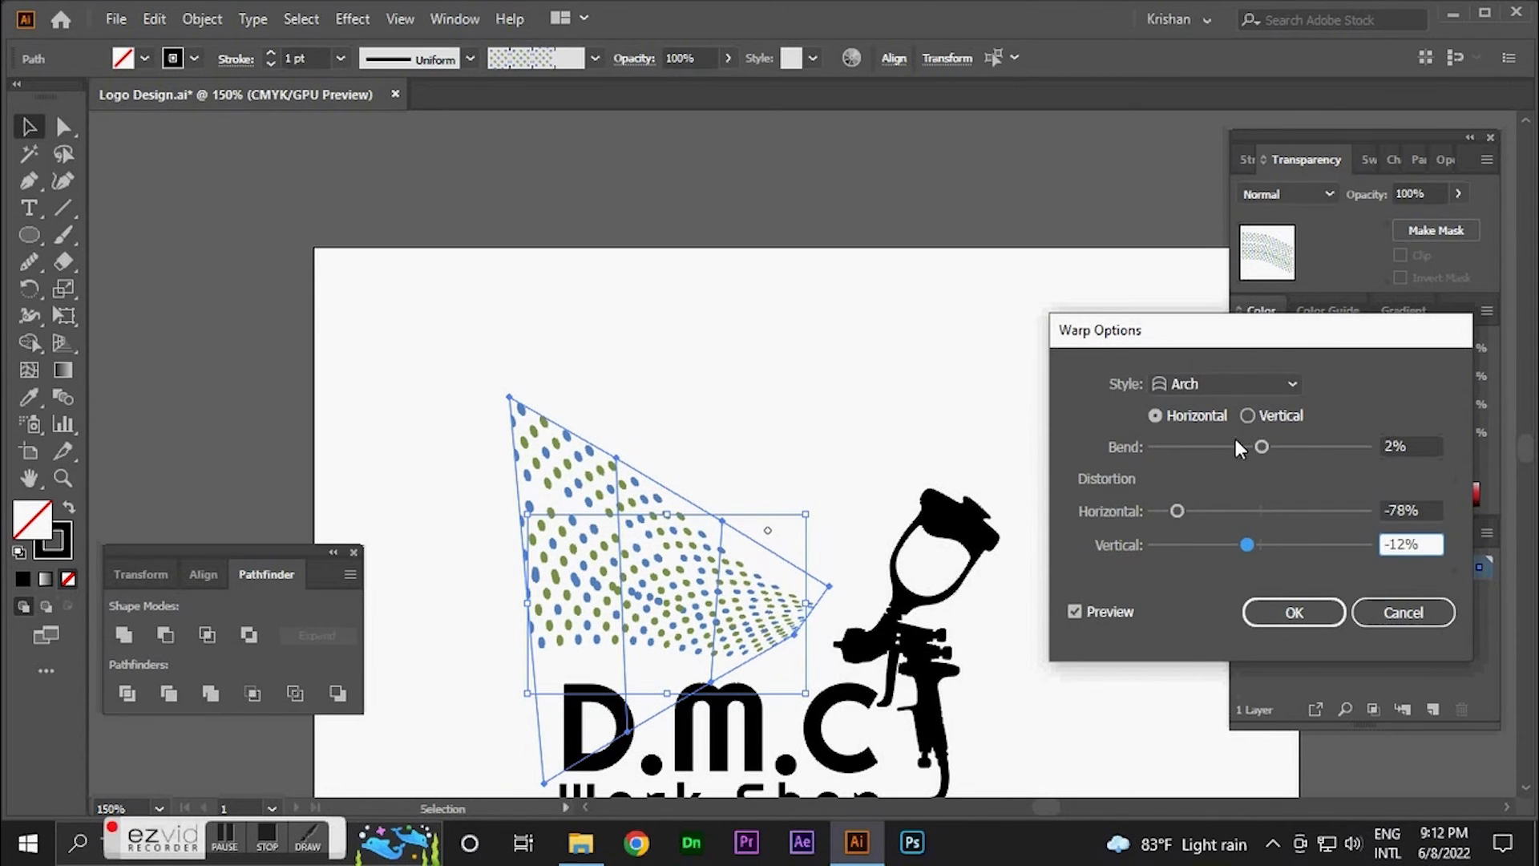
- Try the Bulge warp style with a -31% bend and -67% horizontal distortion
click(1214, 383)
click(1220, 513)
click(1235, 383)
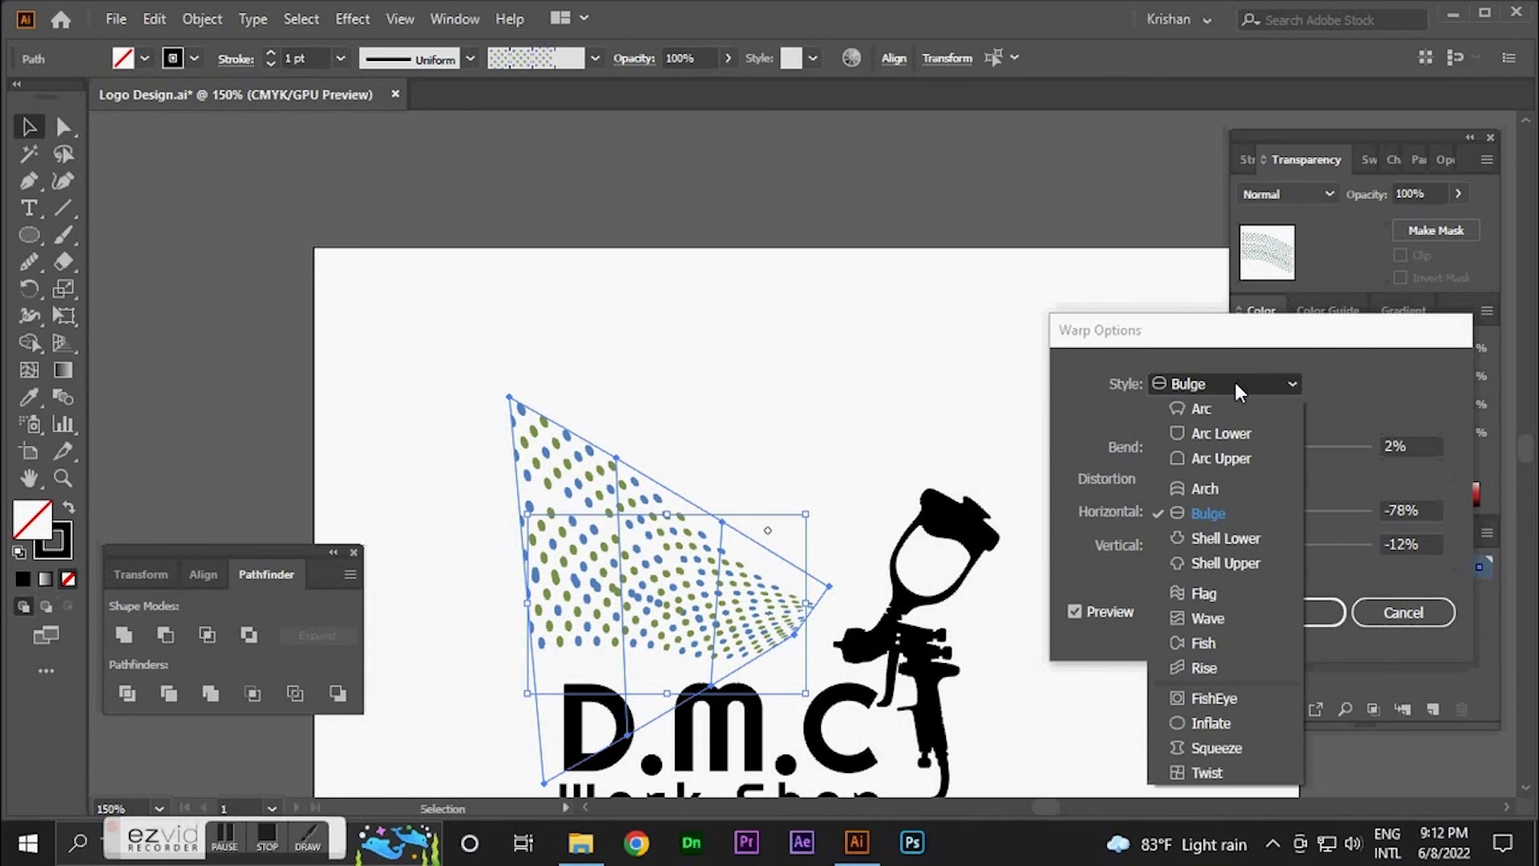
click(1241, 514)
drag(1265, 446, 1222, 449)
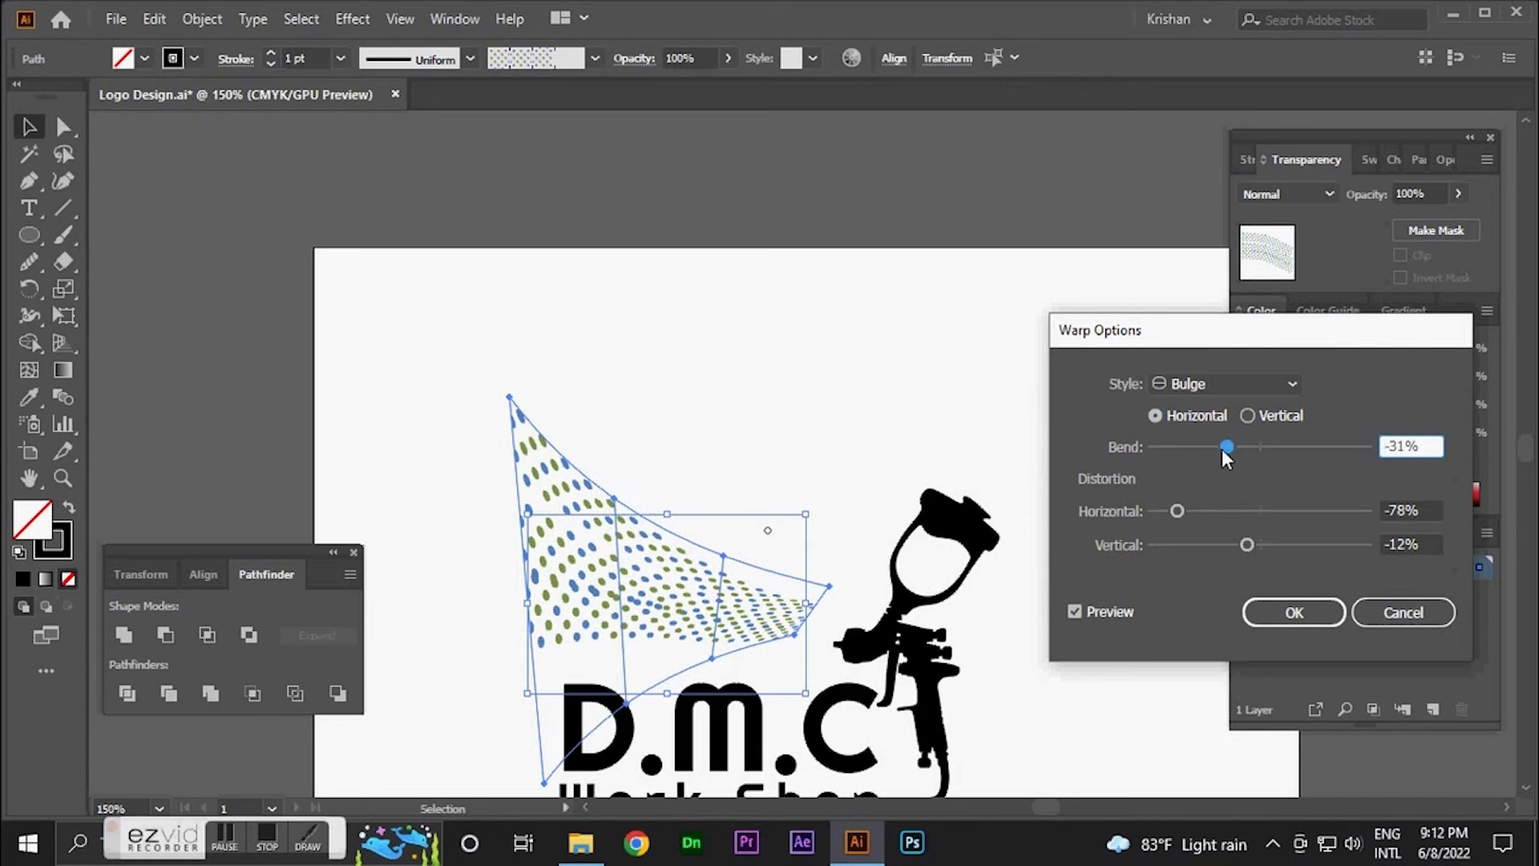
drag(1183, 510, 1187, 510)
- Try the Flag warp style with a 4% bend and -8% vertical distortion
click(1215, 382)
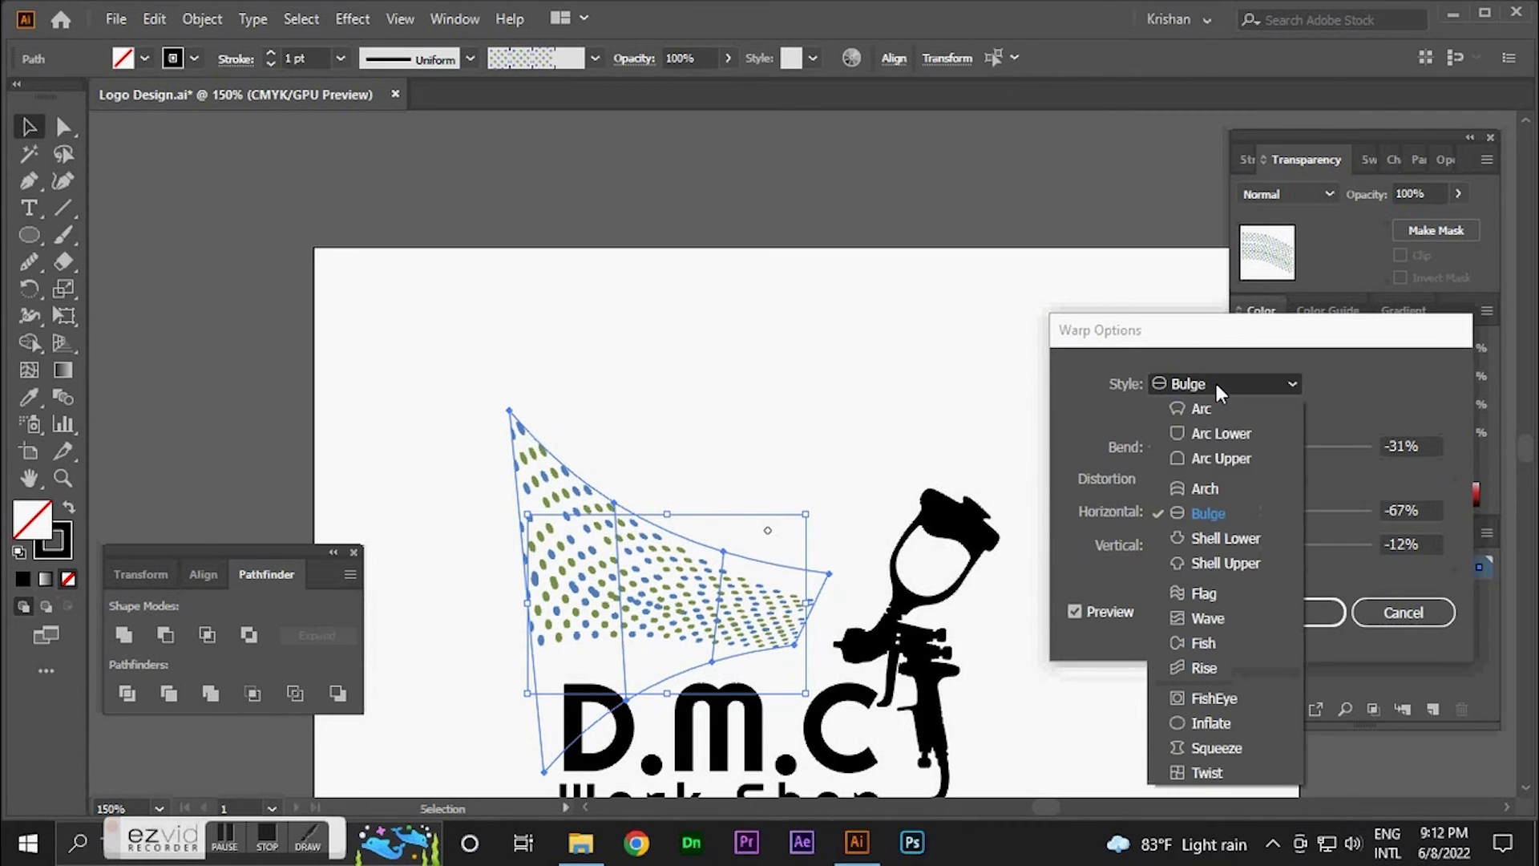
click(1216, 593)
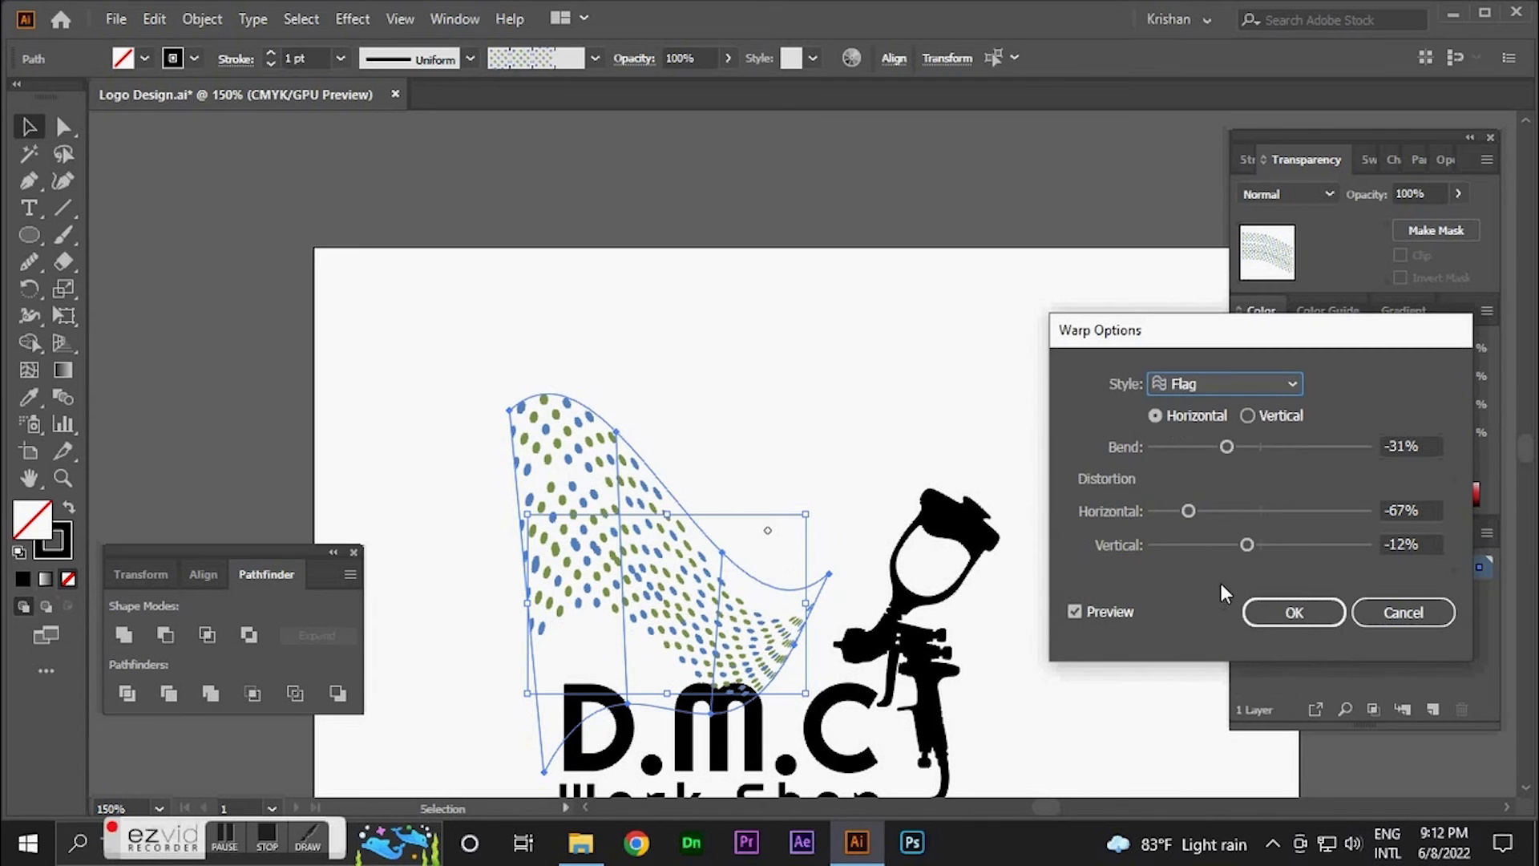
mouse_move(1248, 546)
mouse_down()
mouse_move(1220, 546)
mouse_move(1267, 550)
mouse_move(1251, 546)
mouse_up()
drag(1233, 449, 1253, 446)
mouse_move(1268, 446)
mouse_down()
mouse_move(1305, 450)
mouse_move(1264, 445)
mouse_up()
- Apply the Arc warp style with a 12% bend, -87% horizontal and -4% vertical distortion to the dotted strokes
click(1243, 383)
click(1228, 418)
drag(1190, 510, 1167, 511)
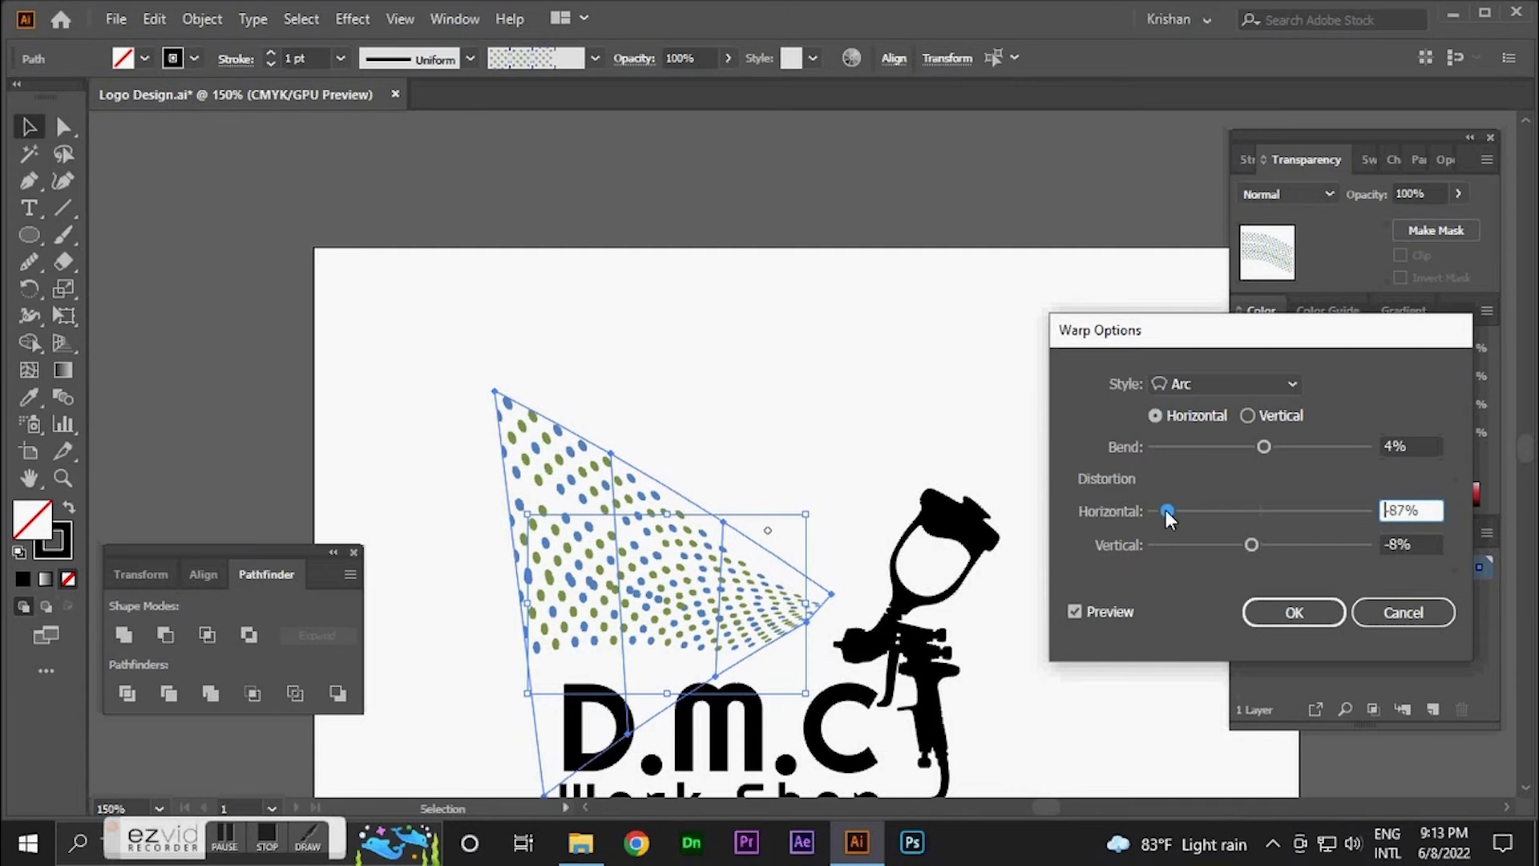
drag(1249, 542, 1262, 546)
drag(1265, 446, 1276, 454)
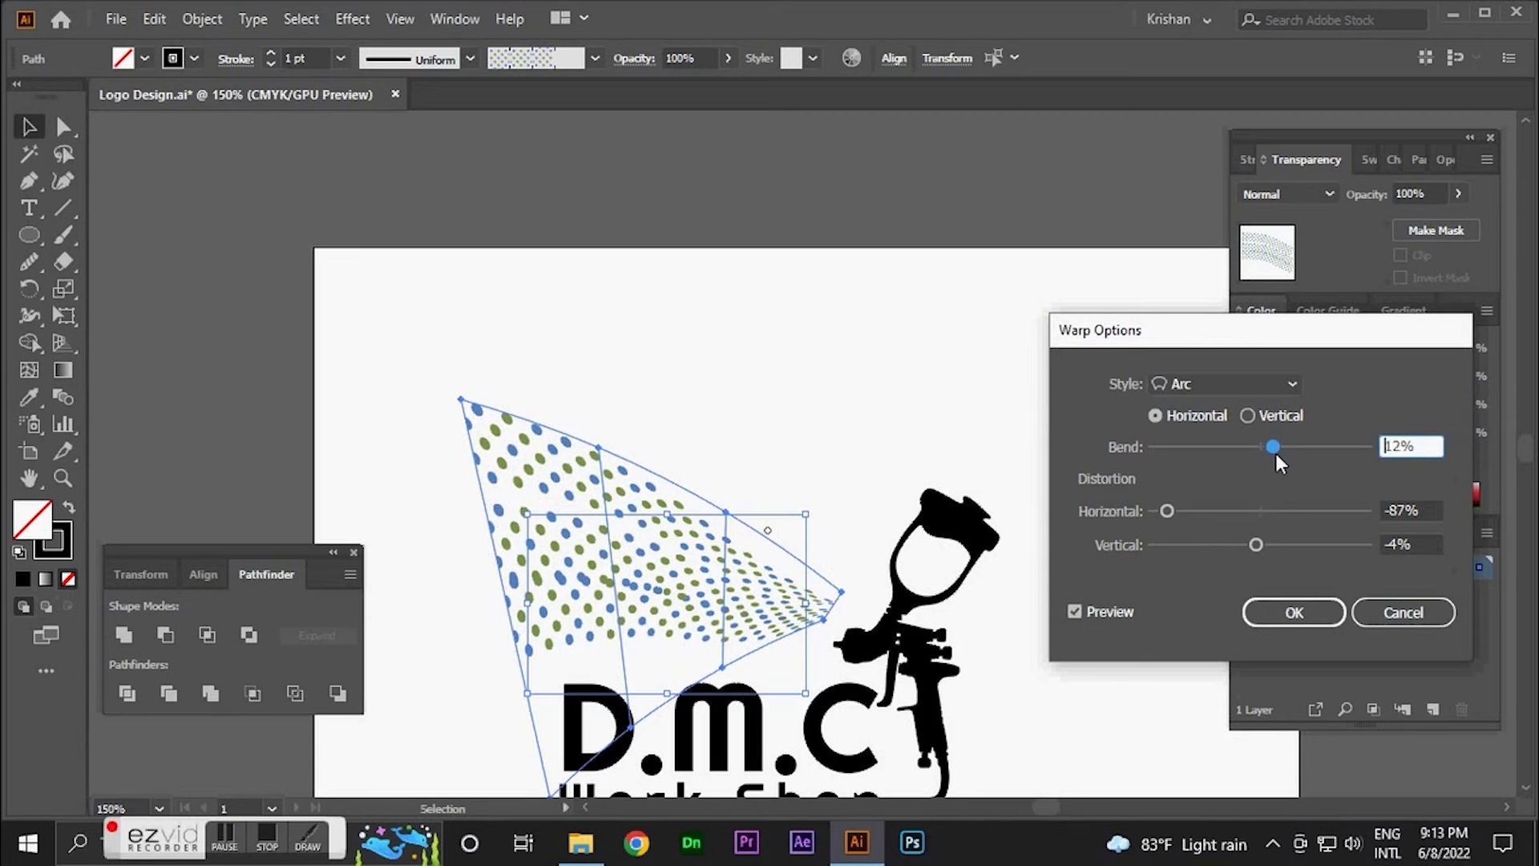
click(1286, 603)
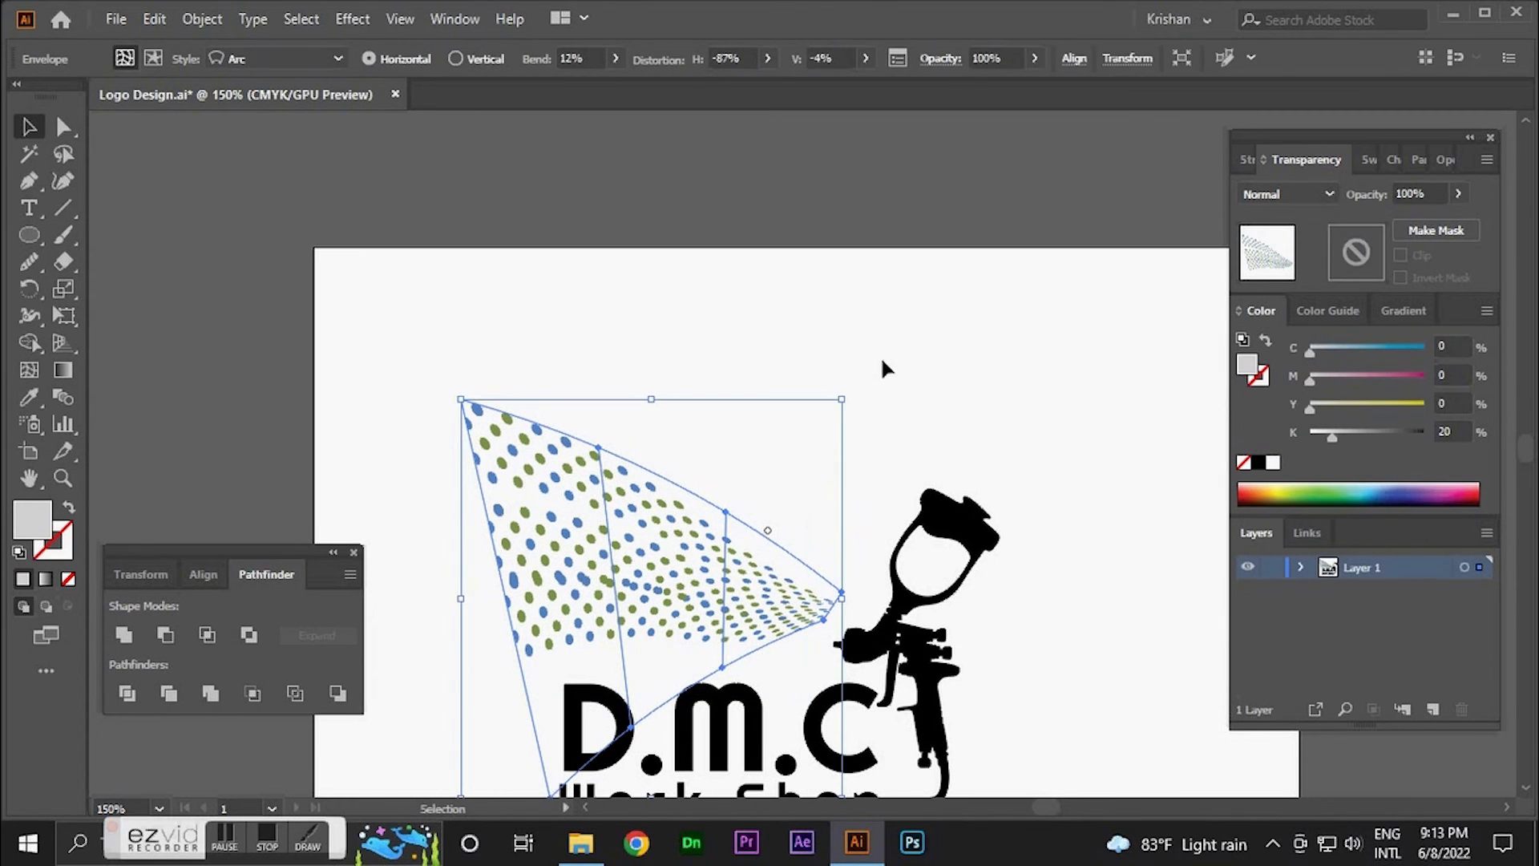
- Move the warped dot pattern up above the lettering and expand it into editable shapes with Object and Fill enabled
drag(735, 566, 718, 492)
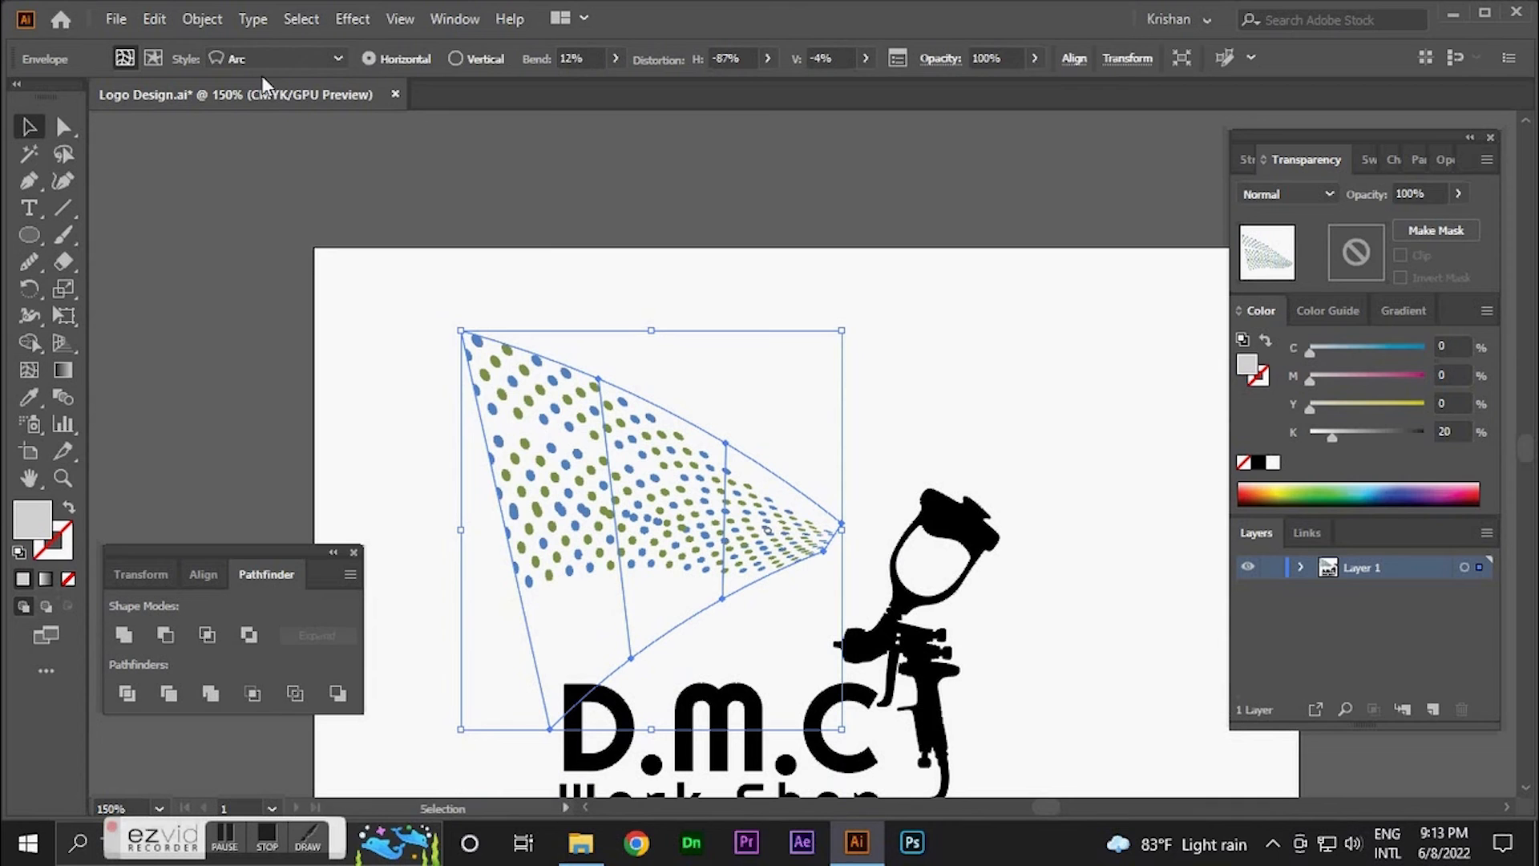
click(207, 19)
click(294, 273)
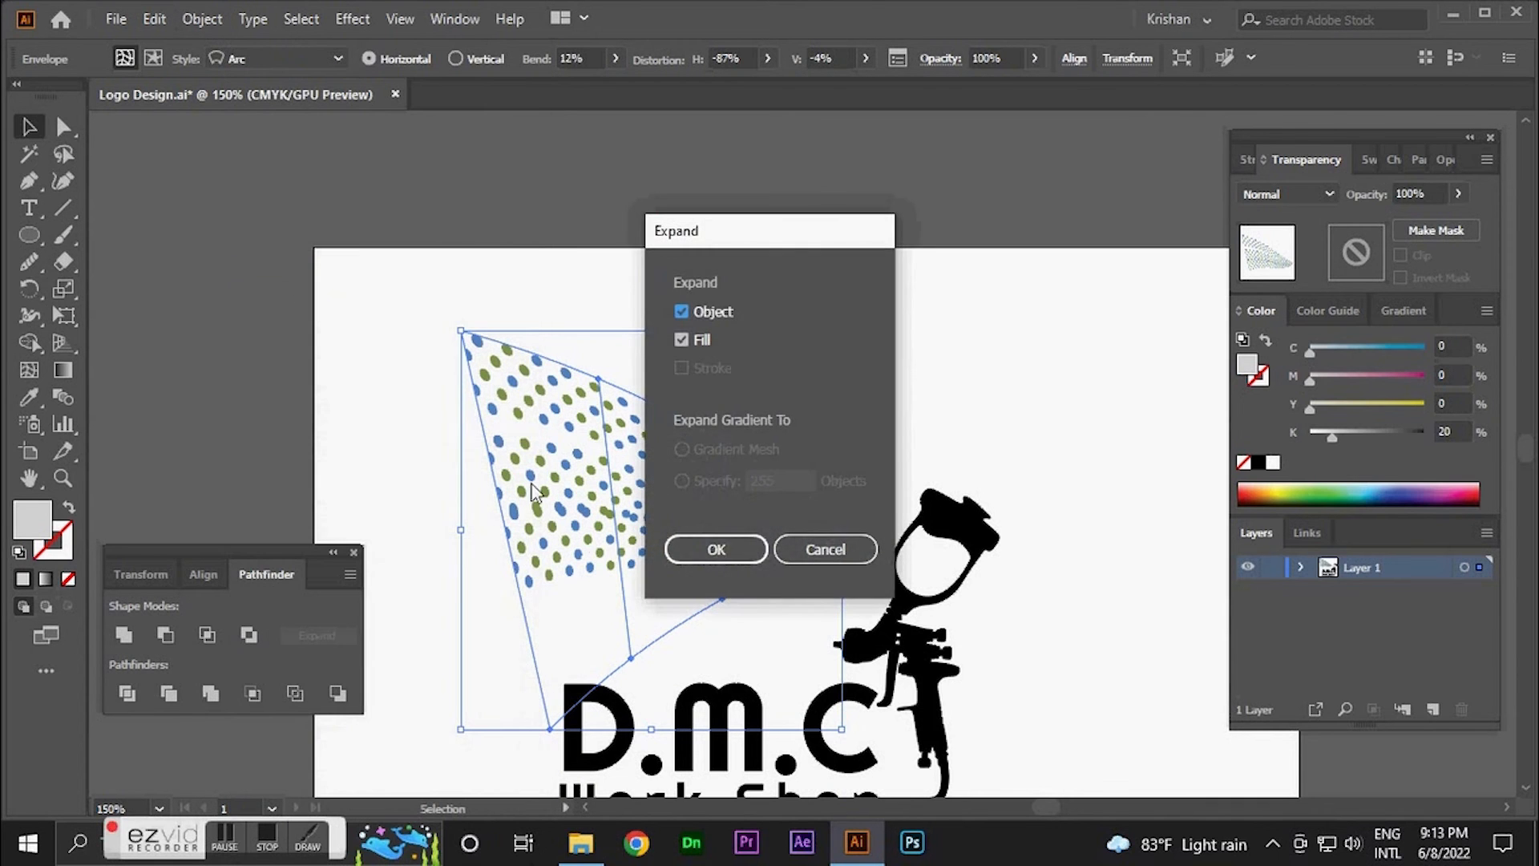
click(717, 550)
- Position the expanded dot spray so its narrow tip meets the spray gun's nozzle
drag(741, 566, 739, 613)
click(904, 517)
scroll(822, 665, up, 1)
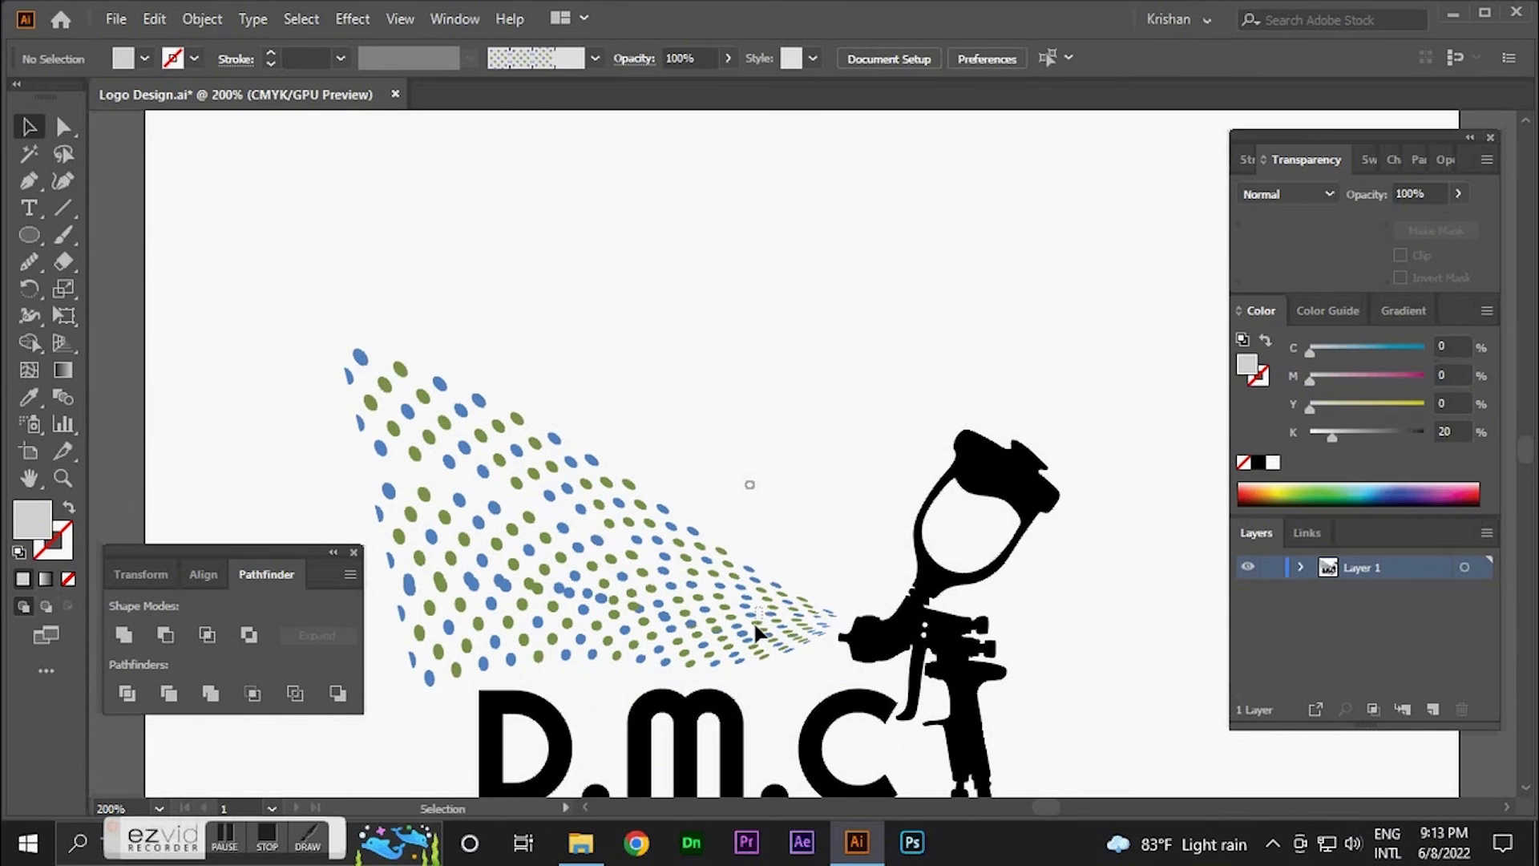
click(756, 633)
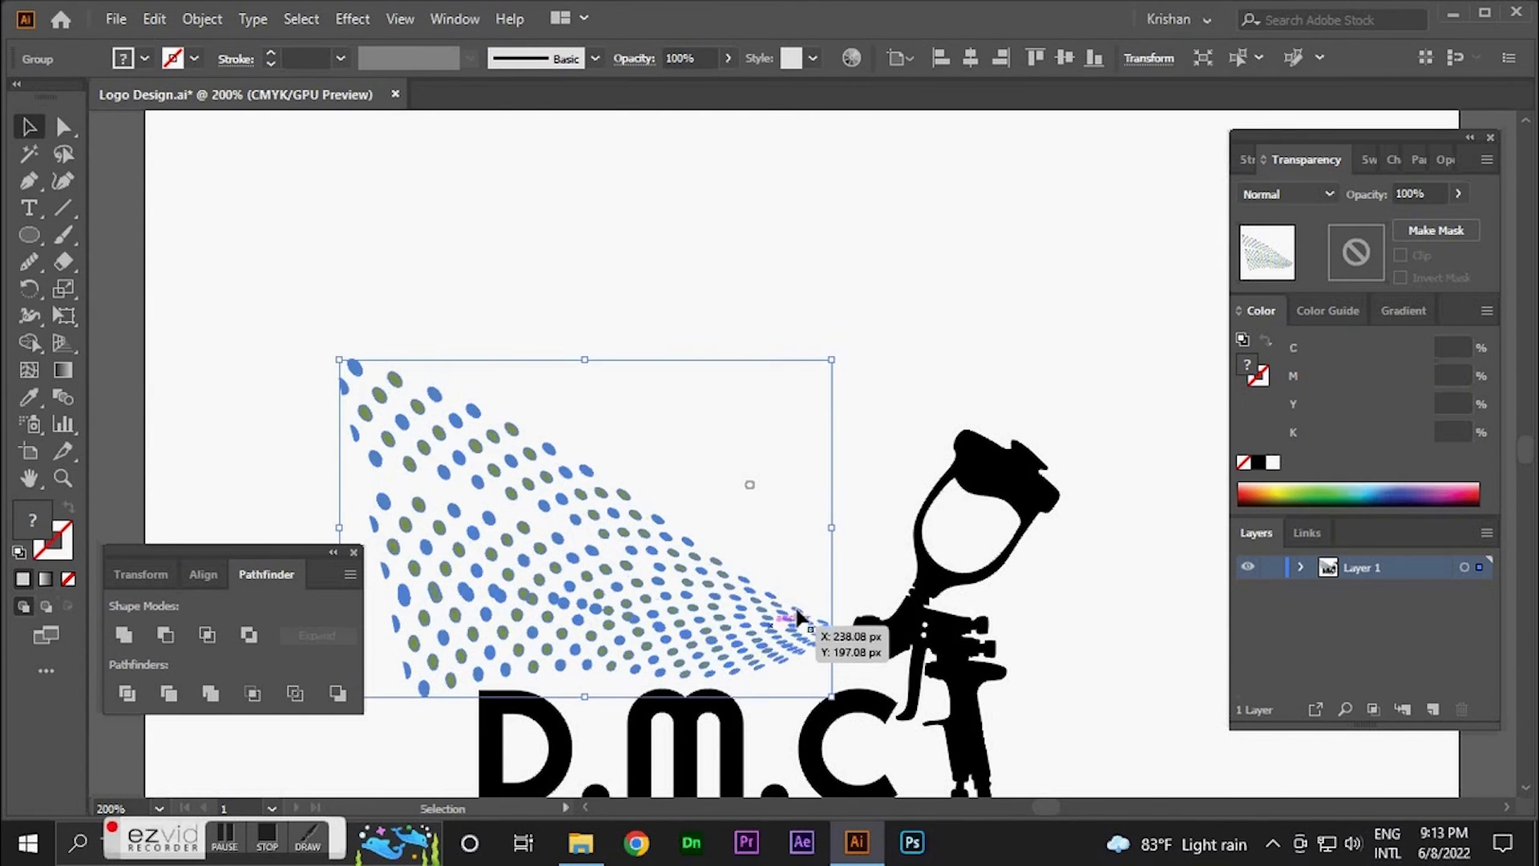
click(863, 499)
scroll(863, 499, up, 3)
drag(778, 623, 790, 631)
scroll(784, 550, down, 5)
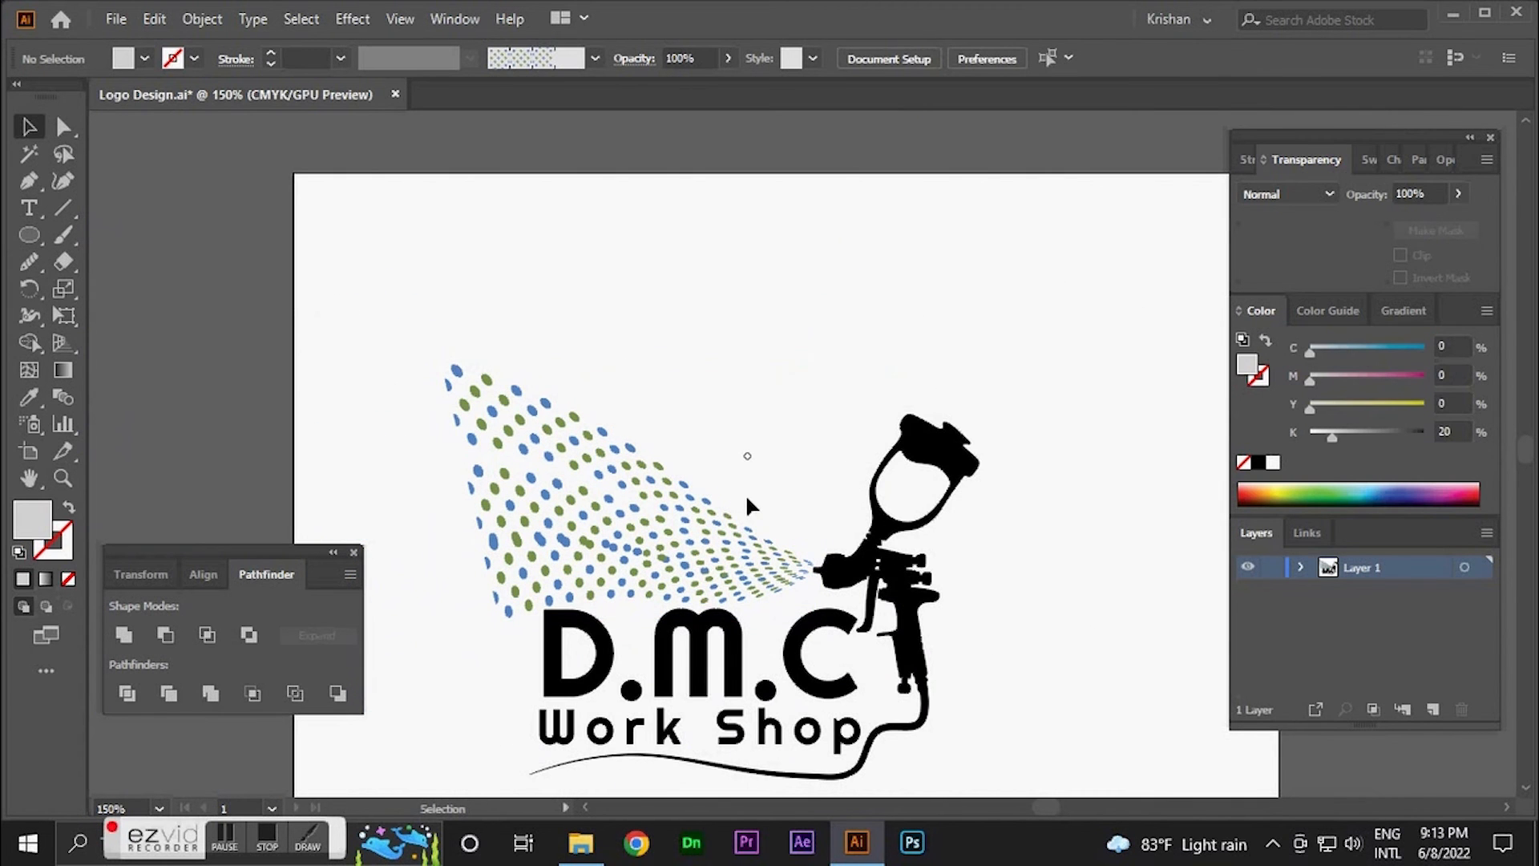
click(754, 555)
key(p)
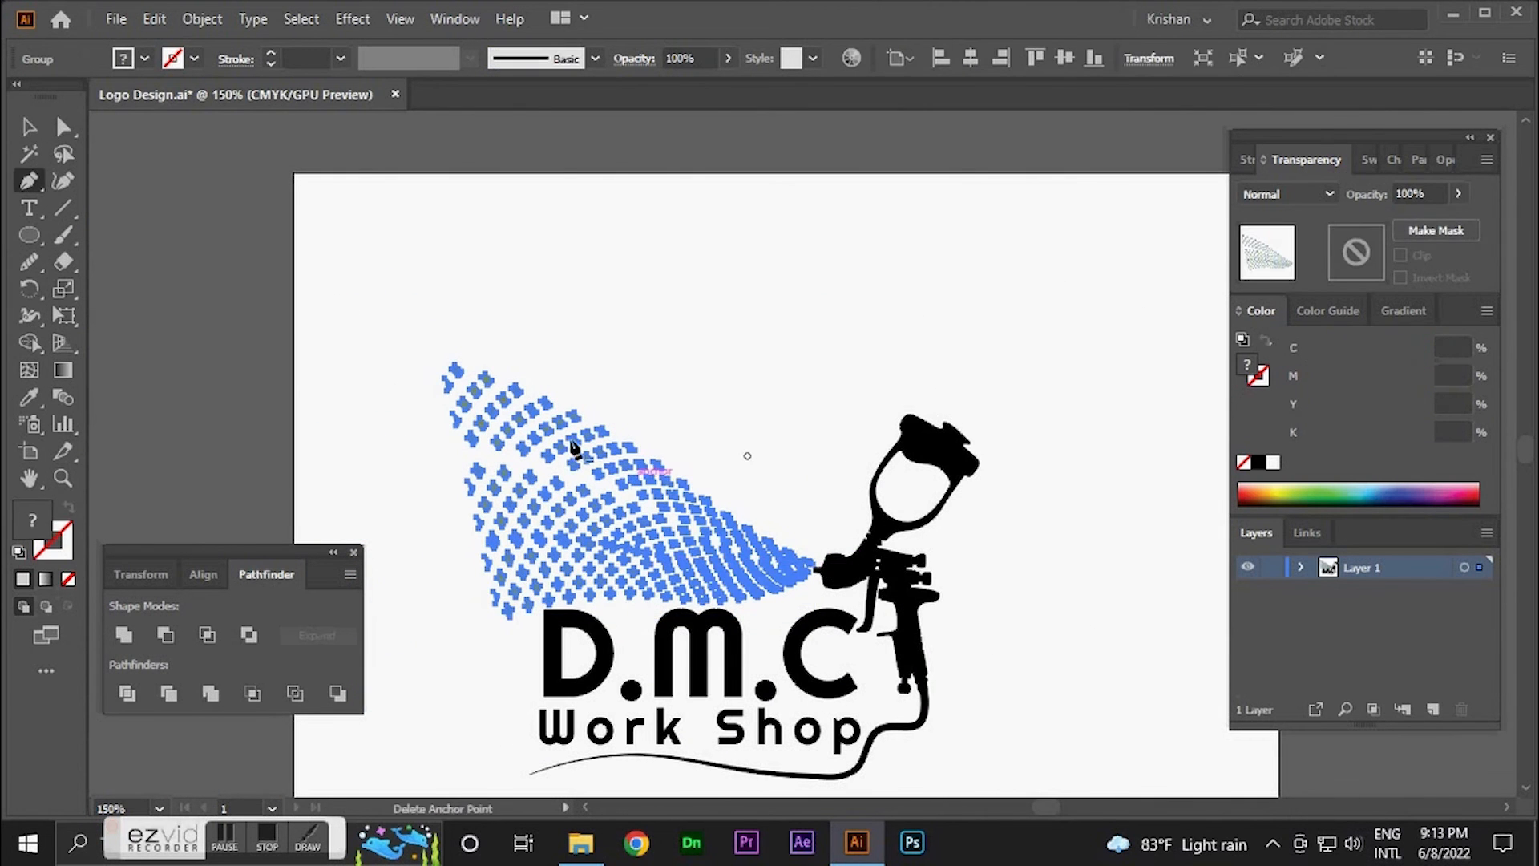
key(v)
click(736, 456)
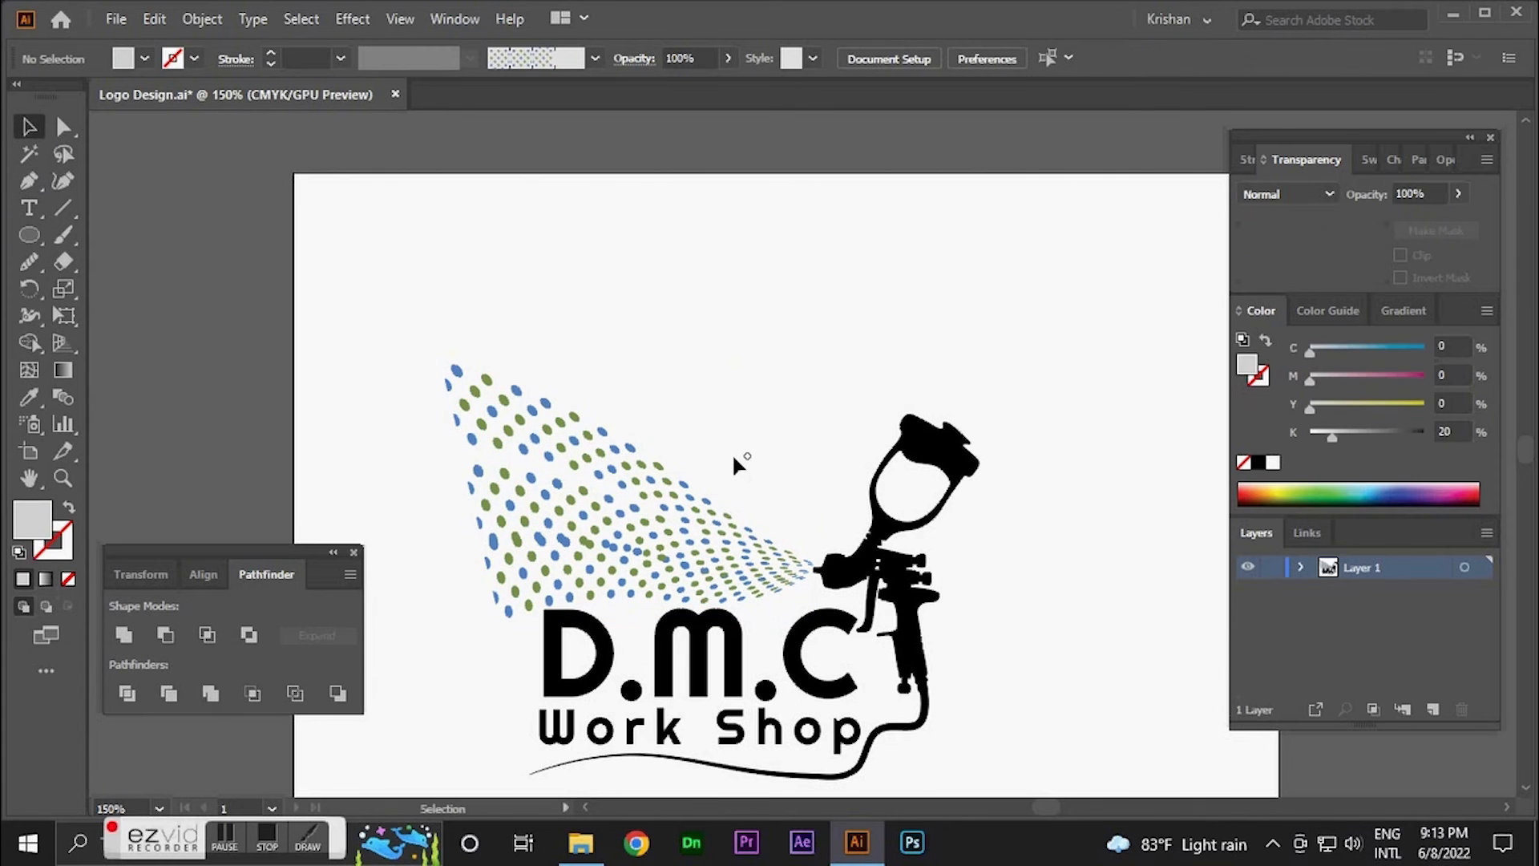
- Draw a closed teardrop guide shape with the Pen tool, starting at the gun nozzle and curving around the dot spray
key(o)
key(p)
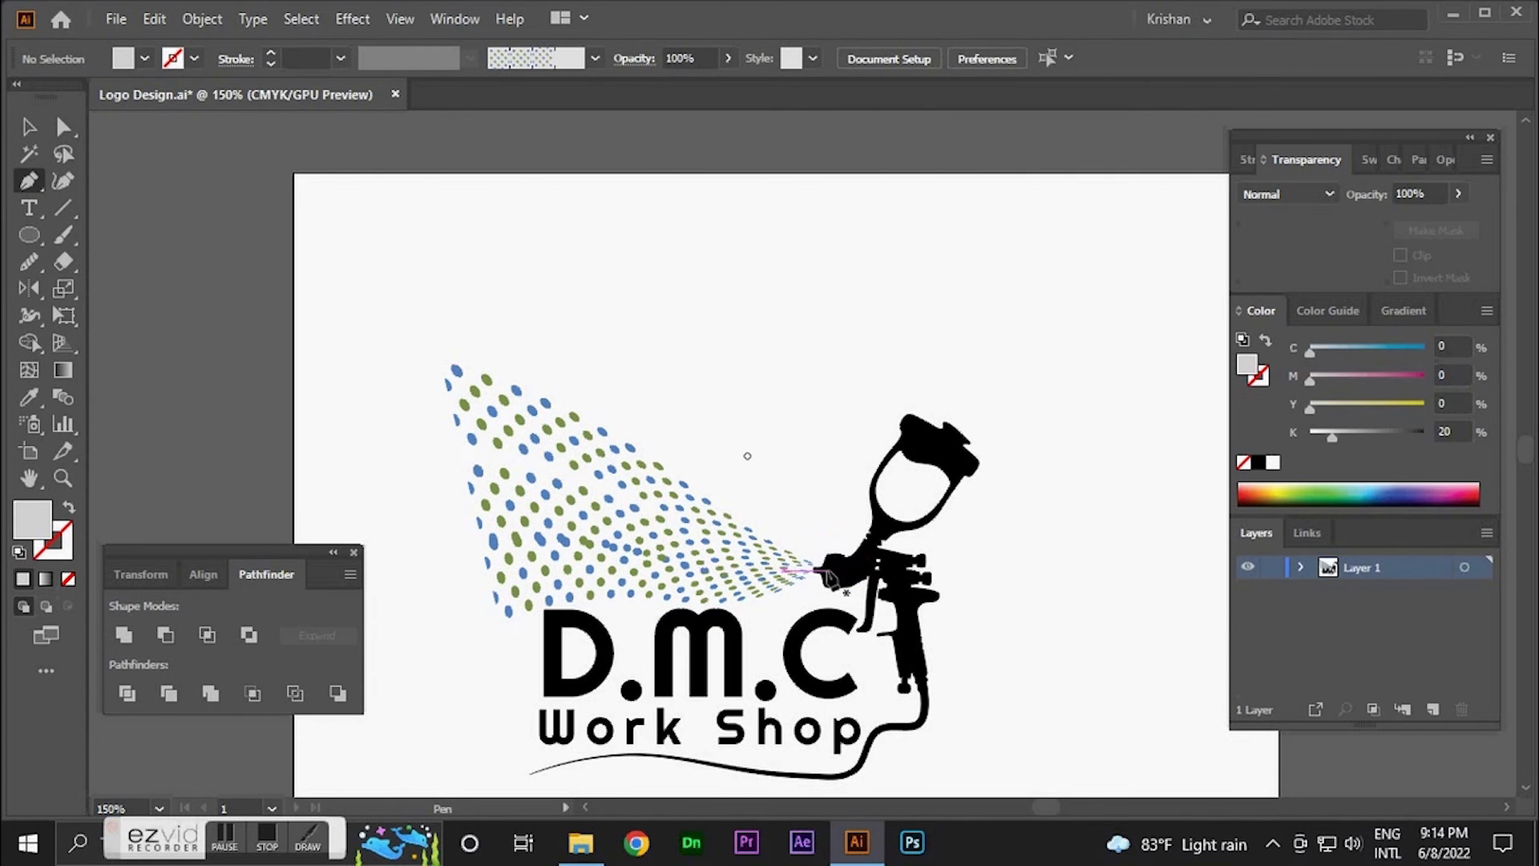
click(820, 569)
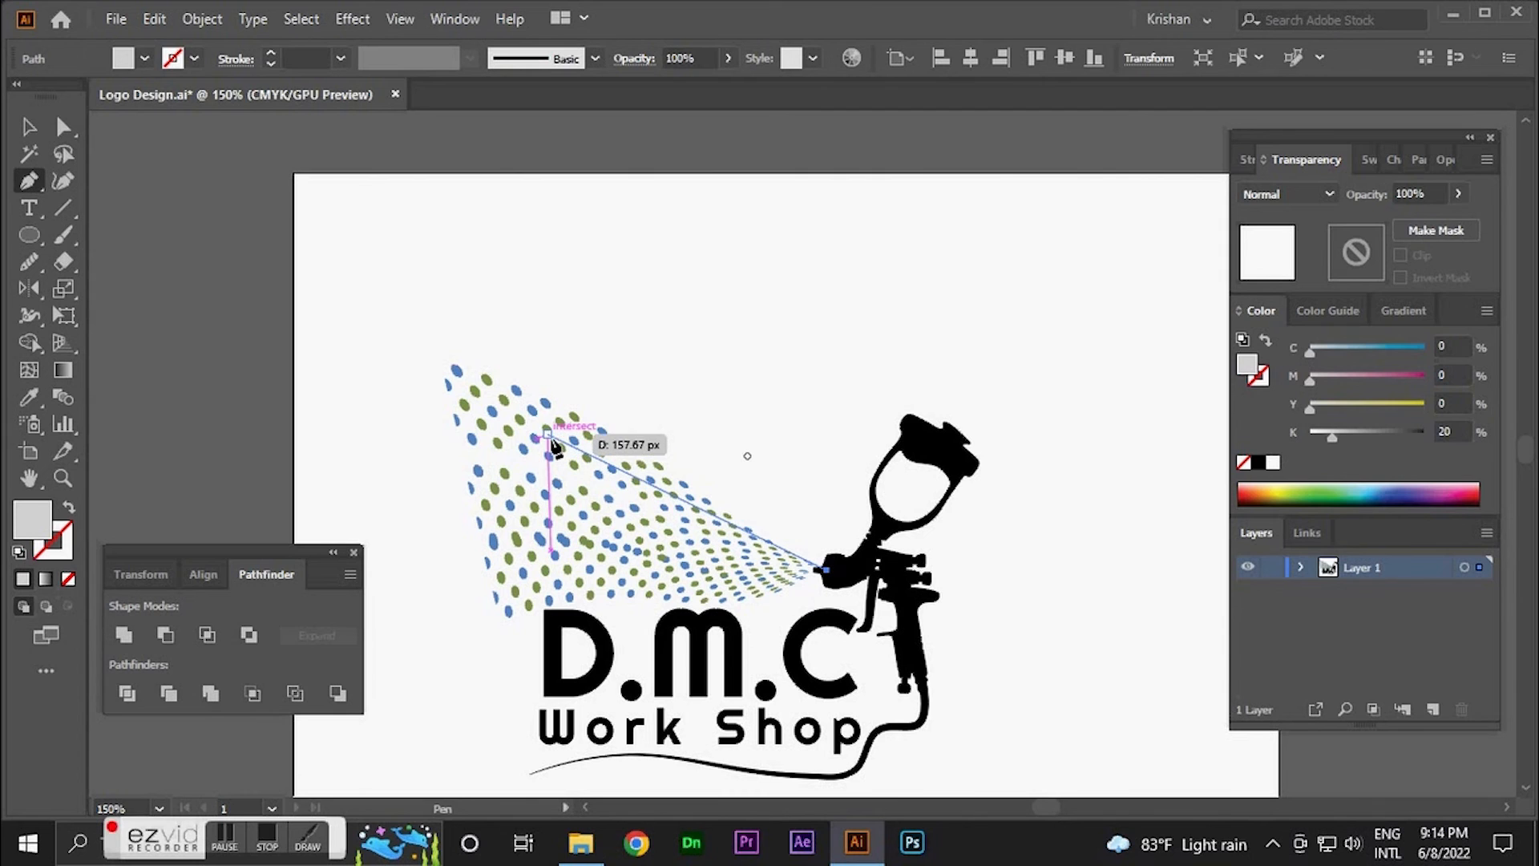
drag(549, 435, 414, 432)
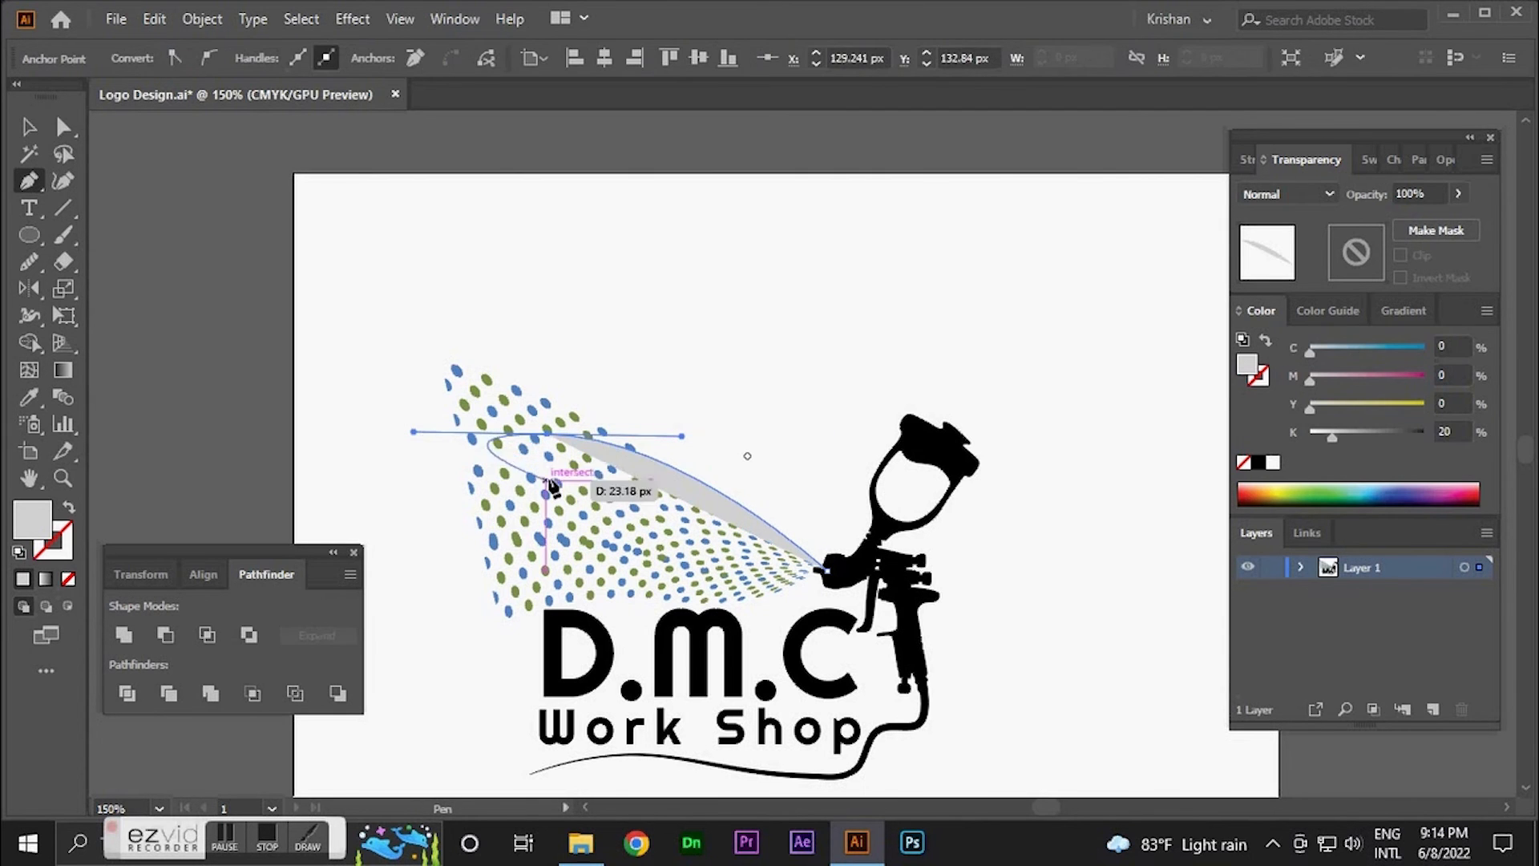
click(548, 438)
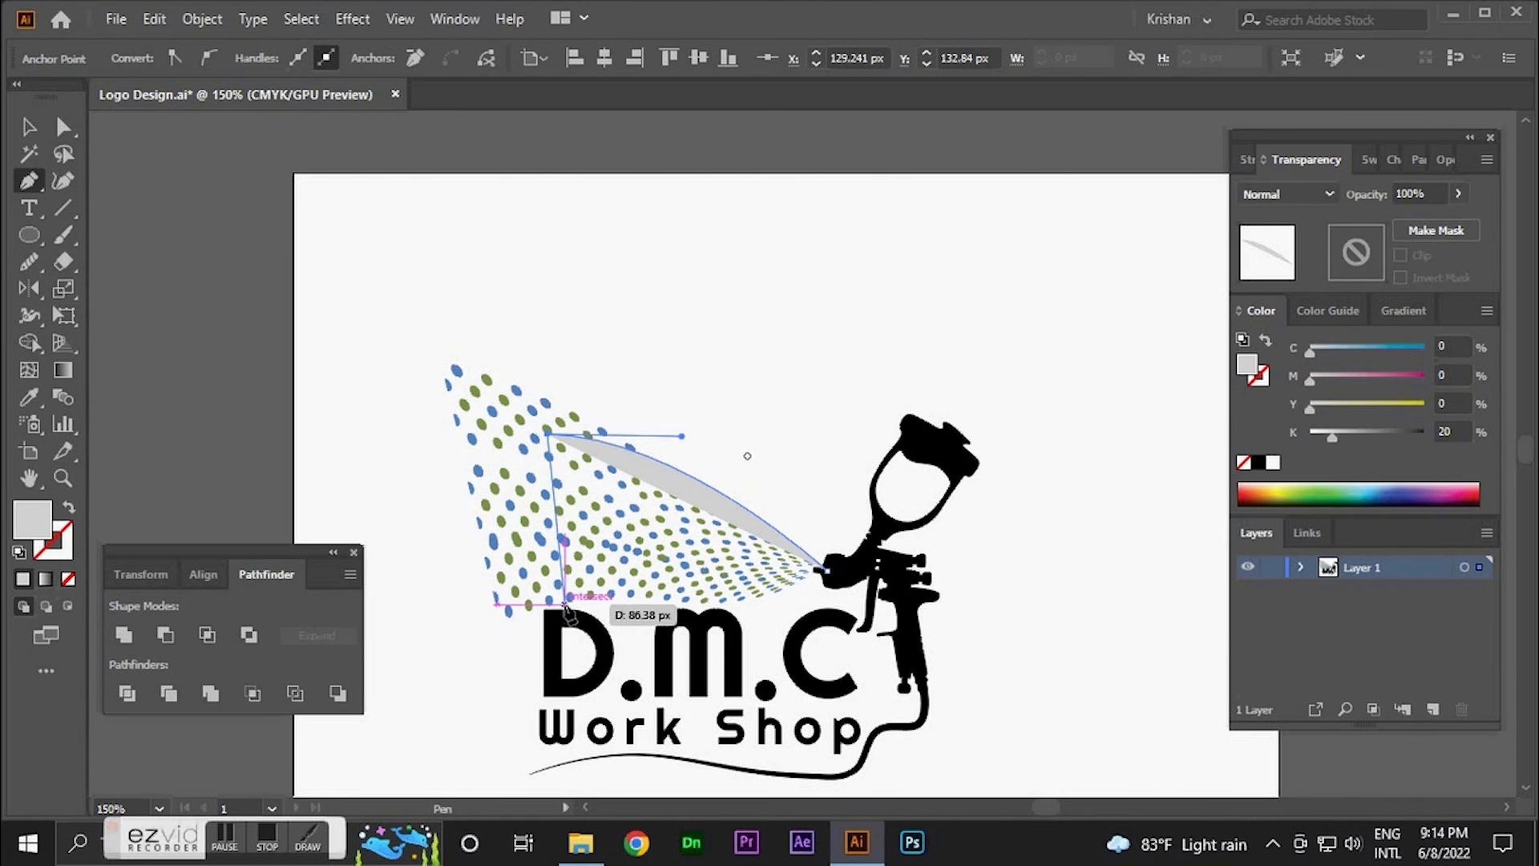
drag(566, 604, 654, 667)
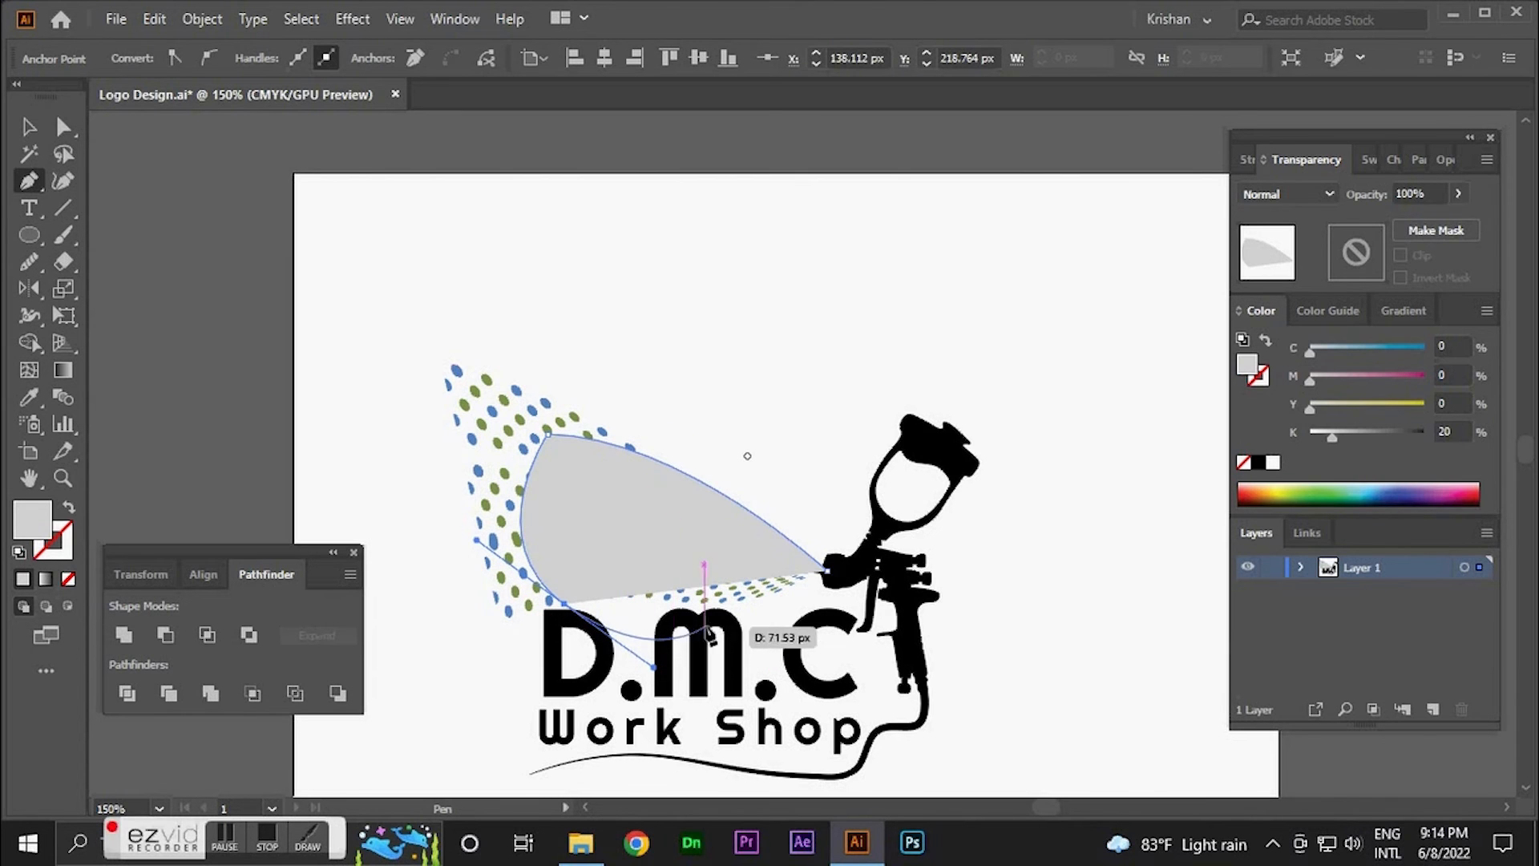
click(826, 570)
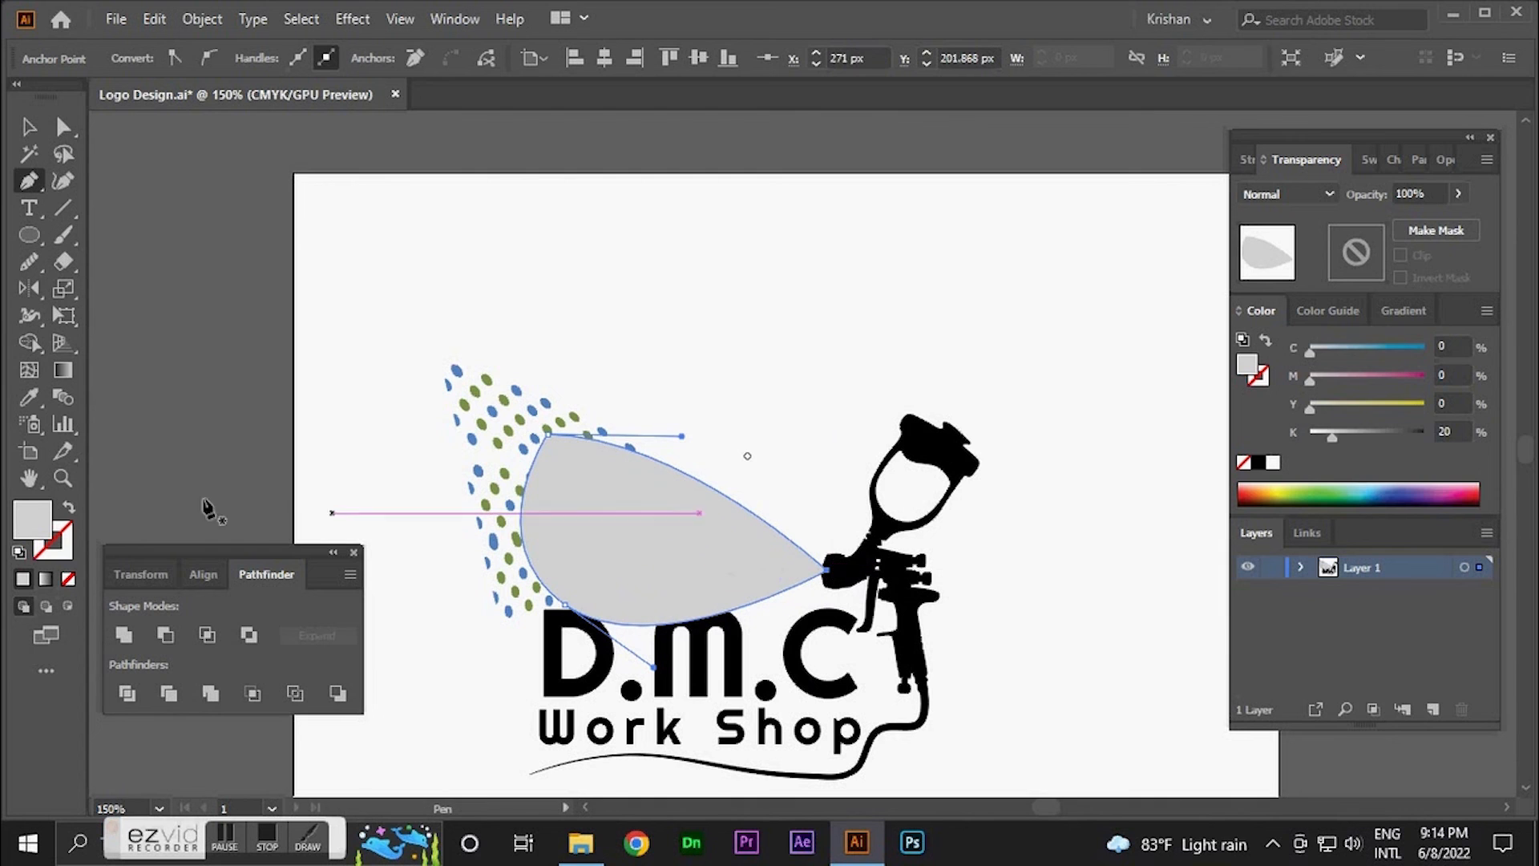
- Remove the teardrop guide's fill and keep only a light grey outline so the dots show through
click(42, 539)
click(68, 578)
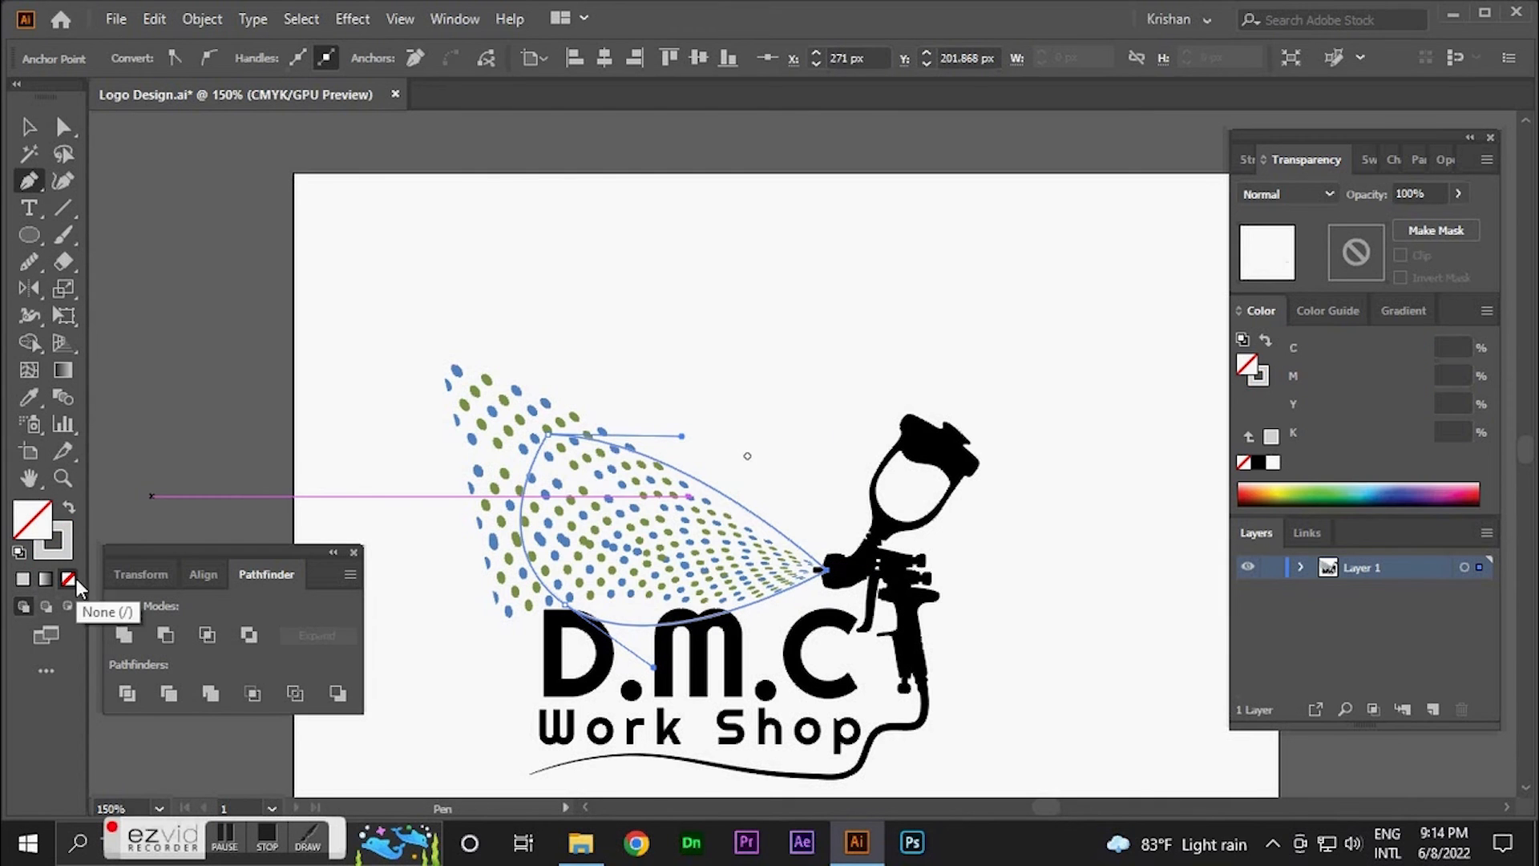
click(31, 128)
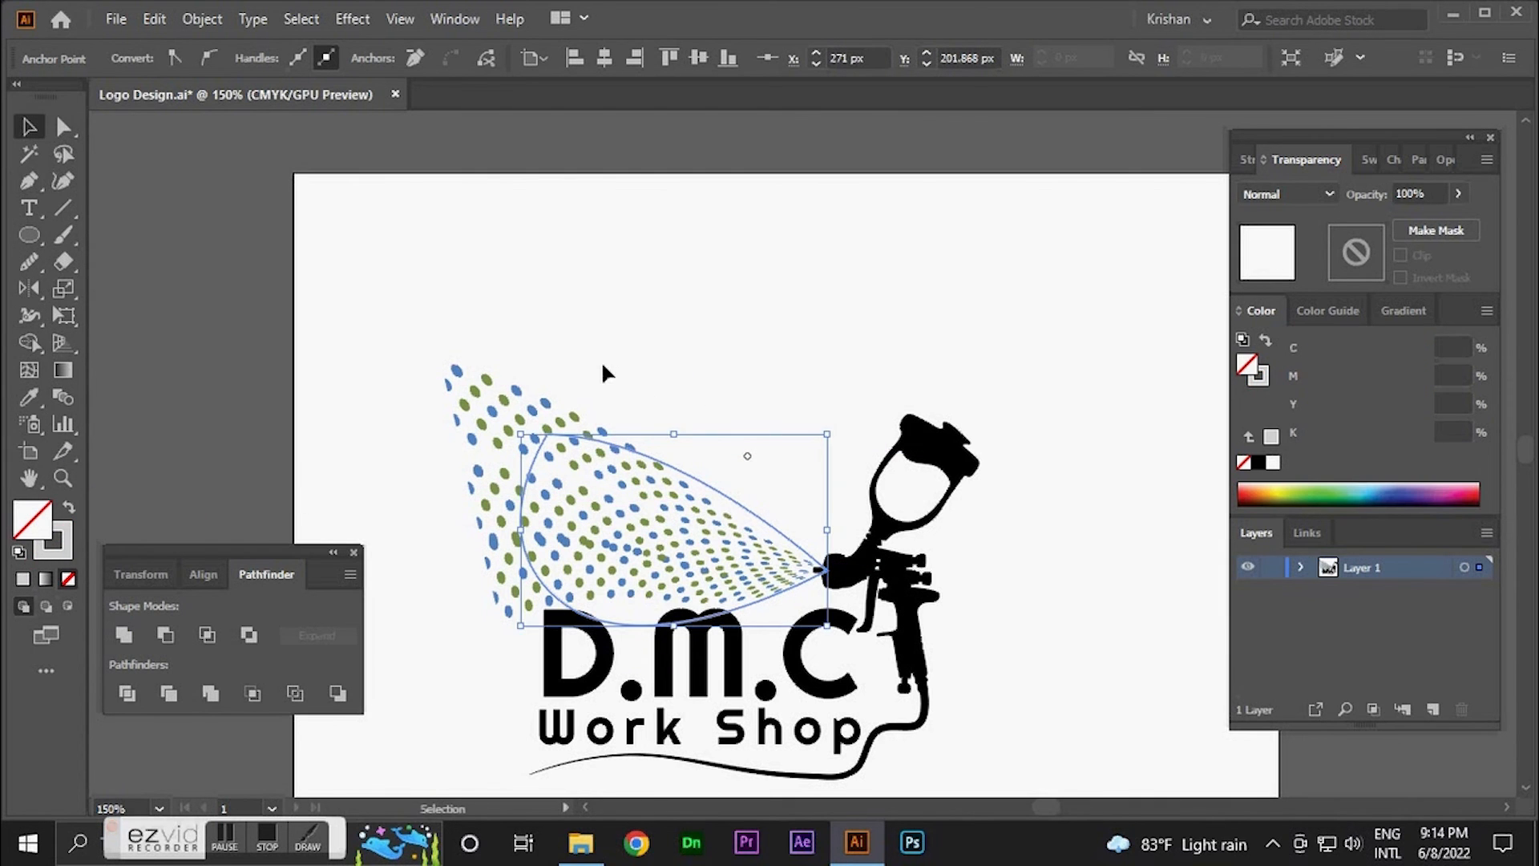
click(600, 362)
- Delete the blue dot that crosses the outside of the guide's upper edge, using Direct Selection
key(ctrl+plus)
key(ctrl+plus)
key(a)
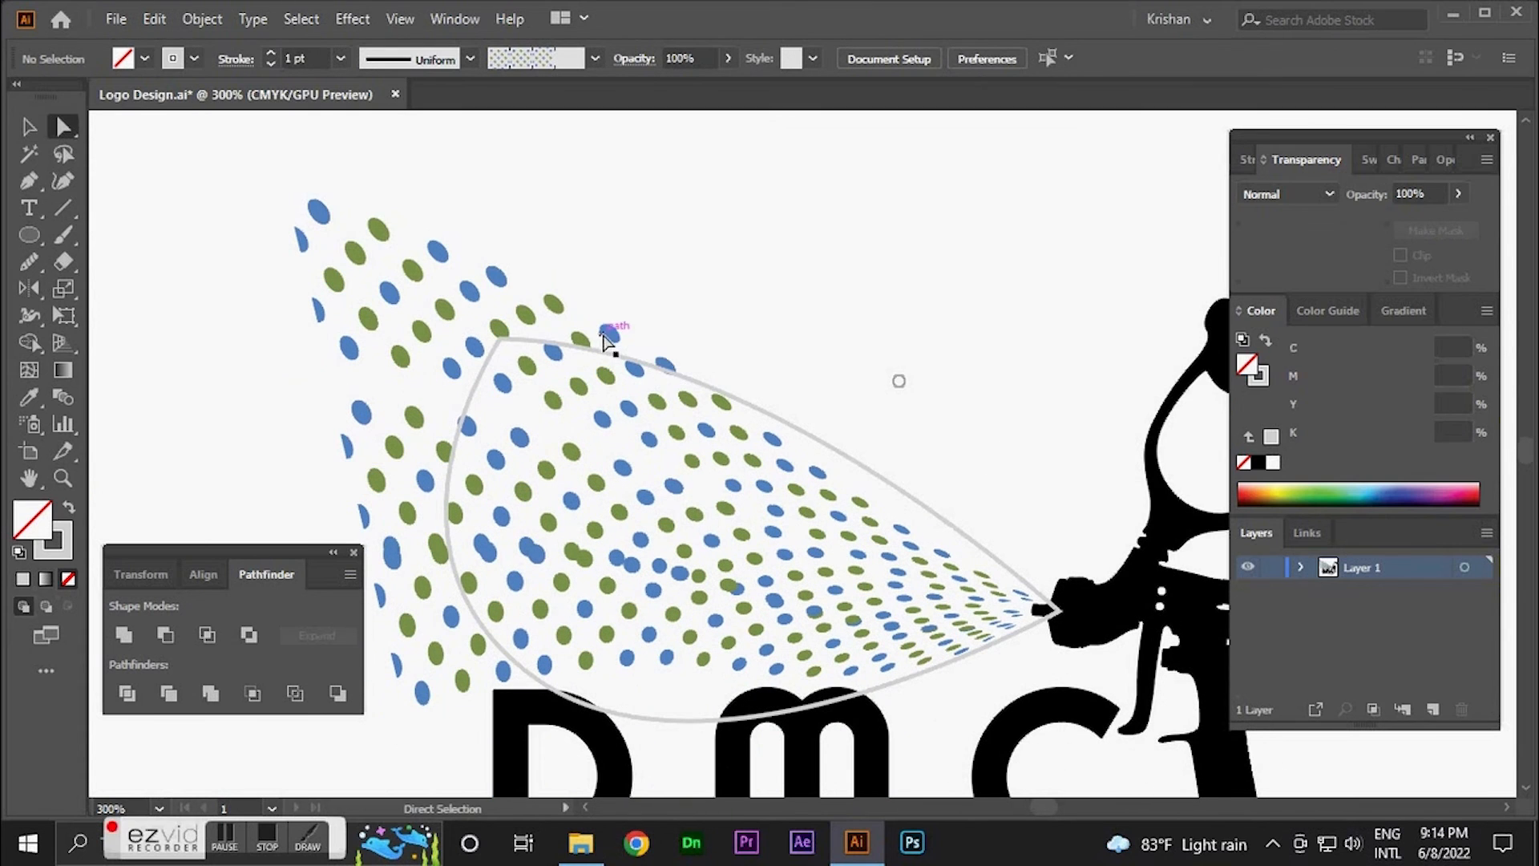
click(666, 365)
key(Delete)
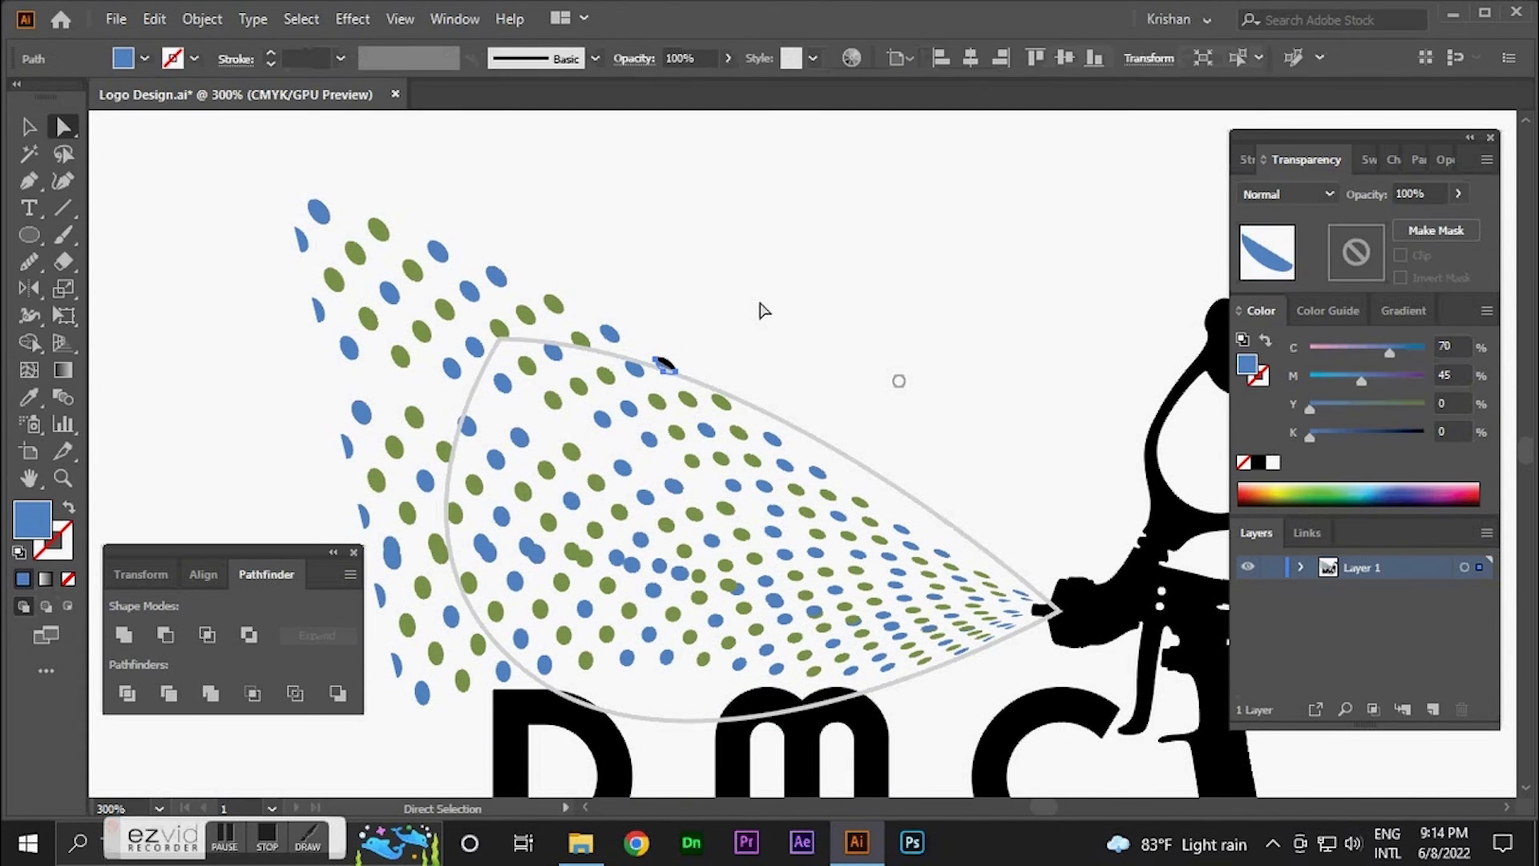
key(Delete)
click(660, 359)
key(Delete)
key(Delete)
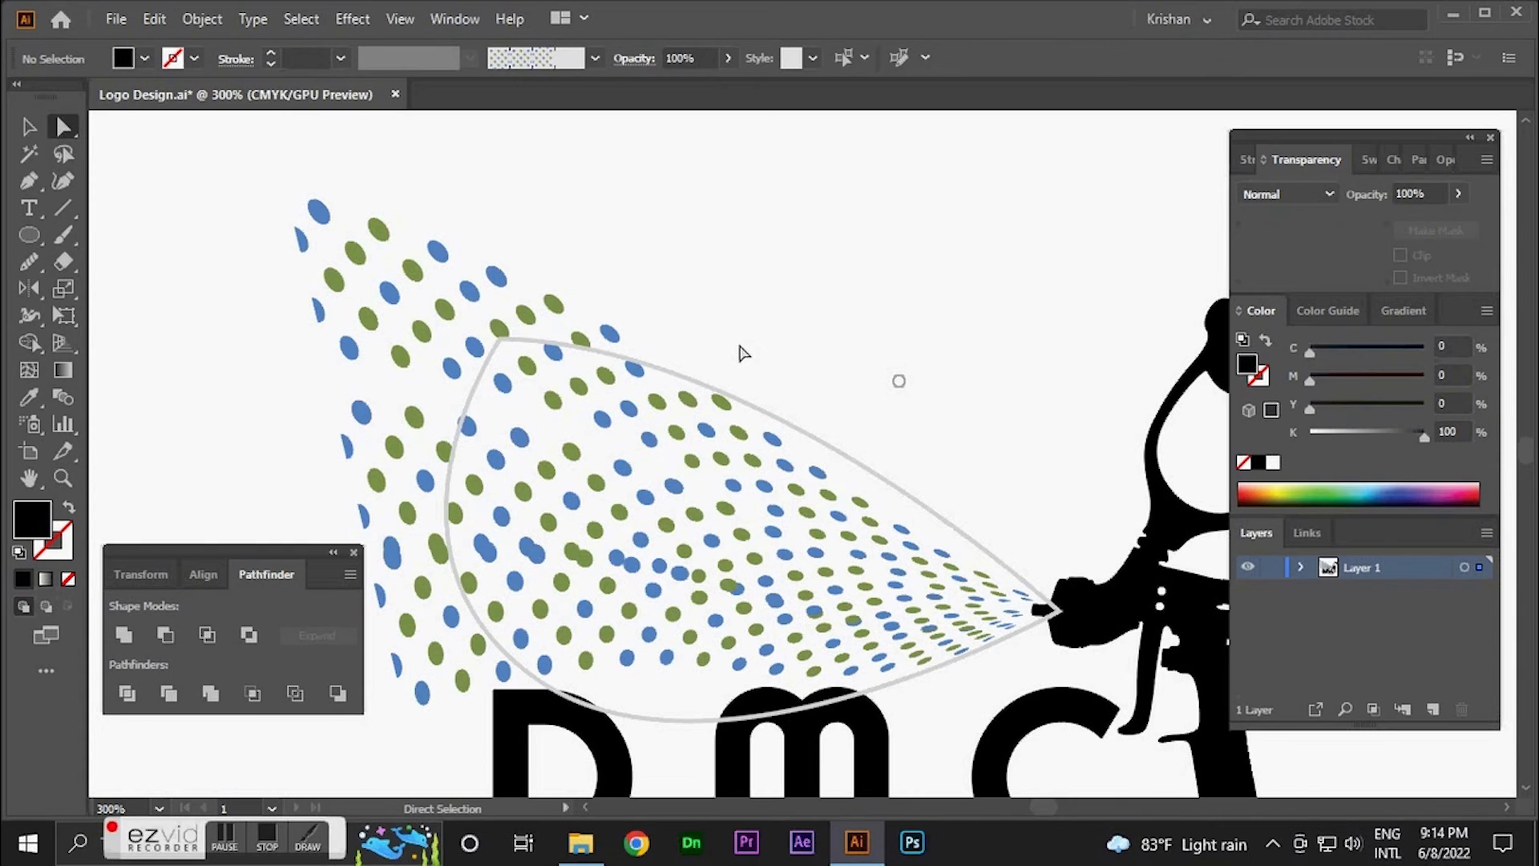
- Delete the groups of dots lying beyond the guide at the spray's upper-left corner
drag(245, 191, 417, 325)
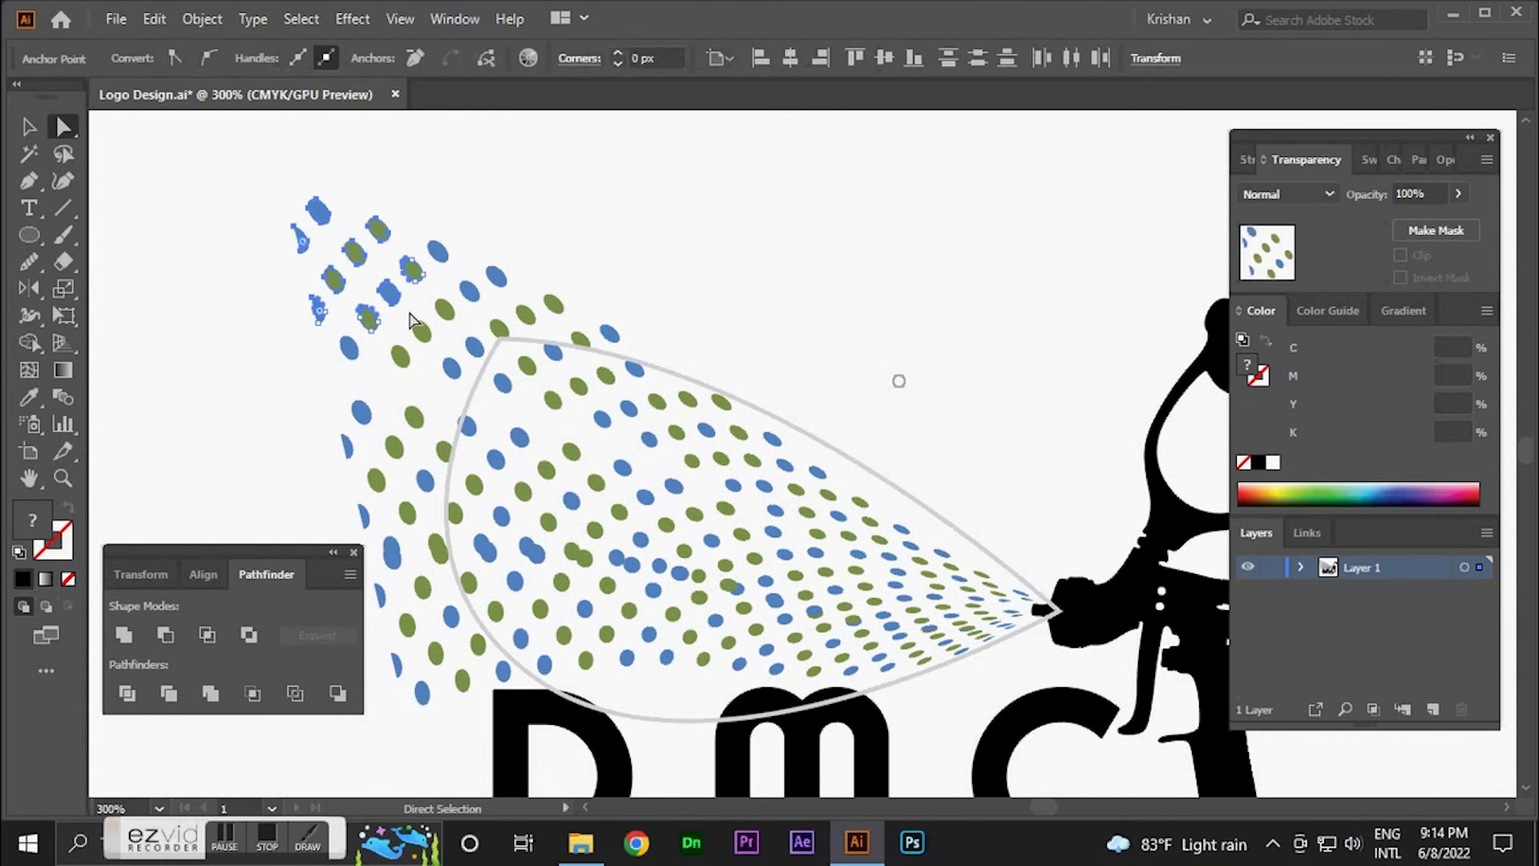
key(Delete)
key(Delete)
drag(530, 298, 476, 314)
key(Delete)
key(Delete)
key(Delete)
- Delete the remaining single blue and green dots along and above the guide's top edge
click(611, 332)
key(Delete)
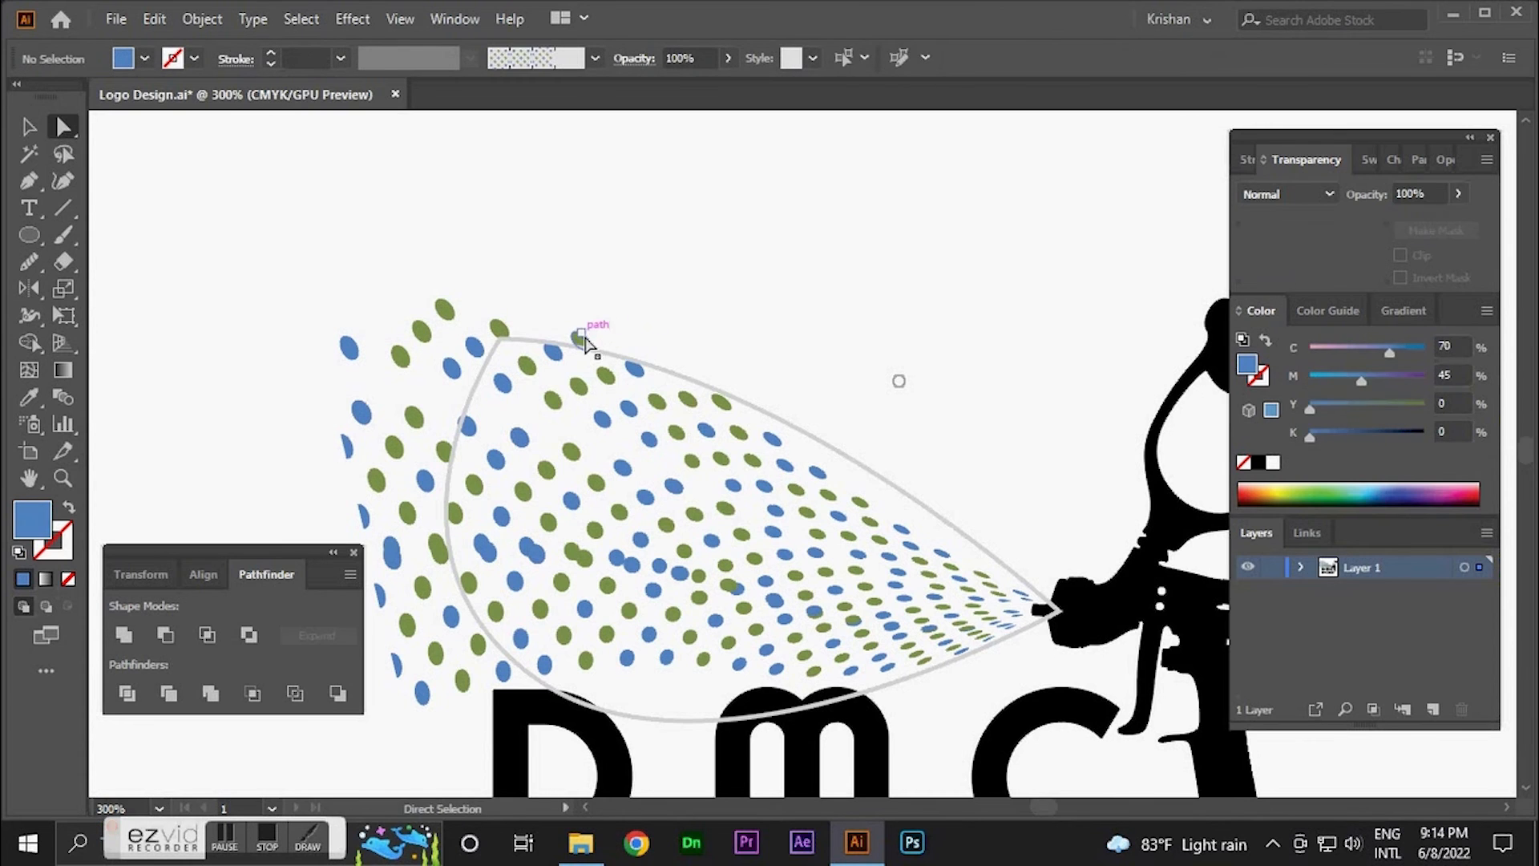
click(582, 337)
key(Delete)
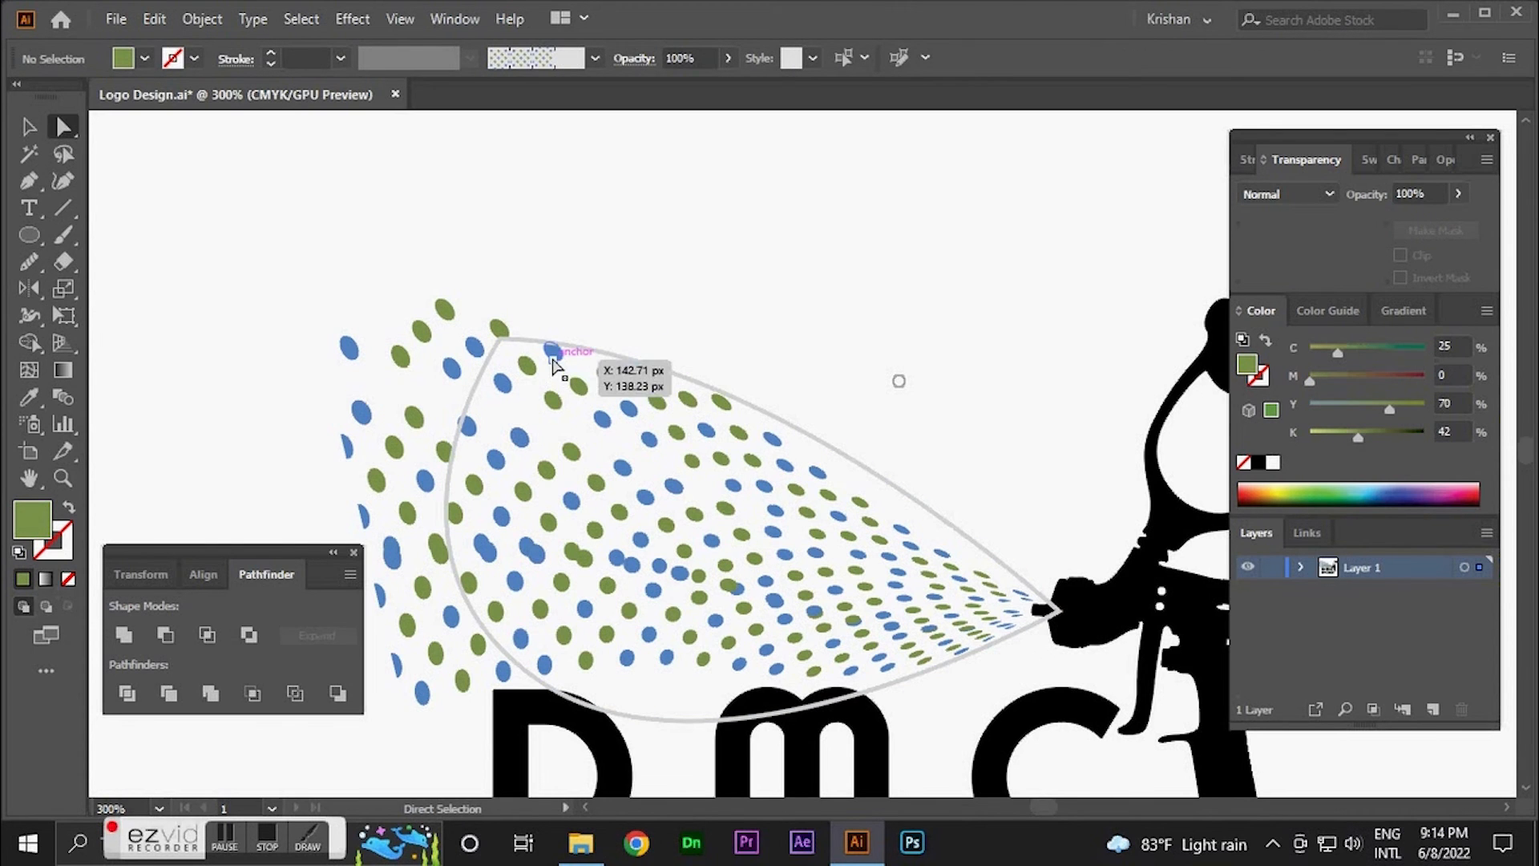
click(499, 327)
key(Delete)
click(446, 310)
key(Delete)
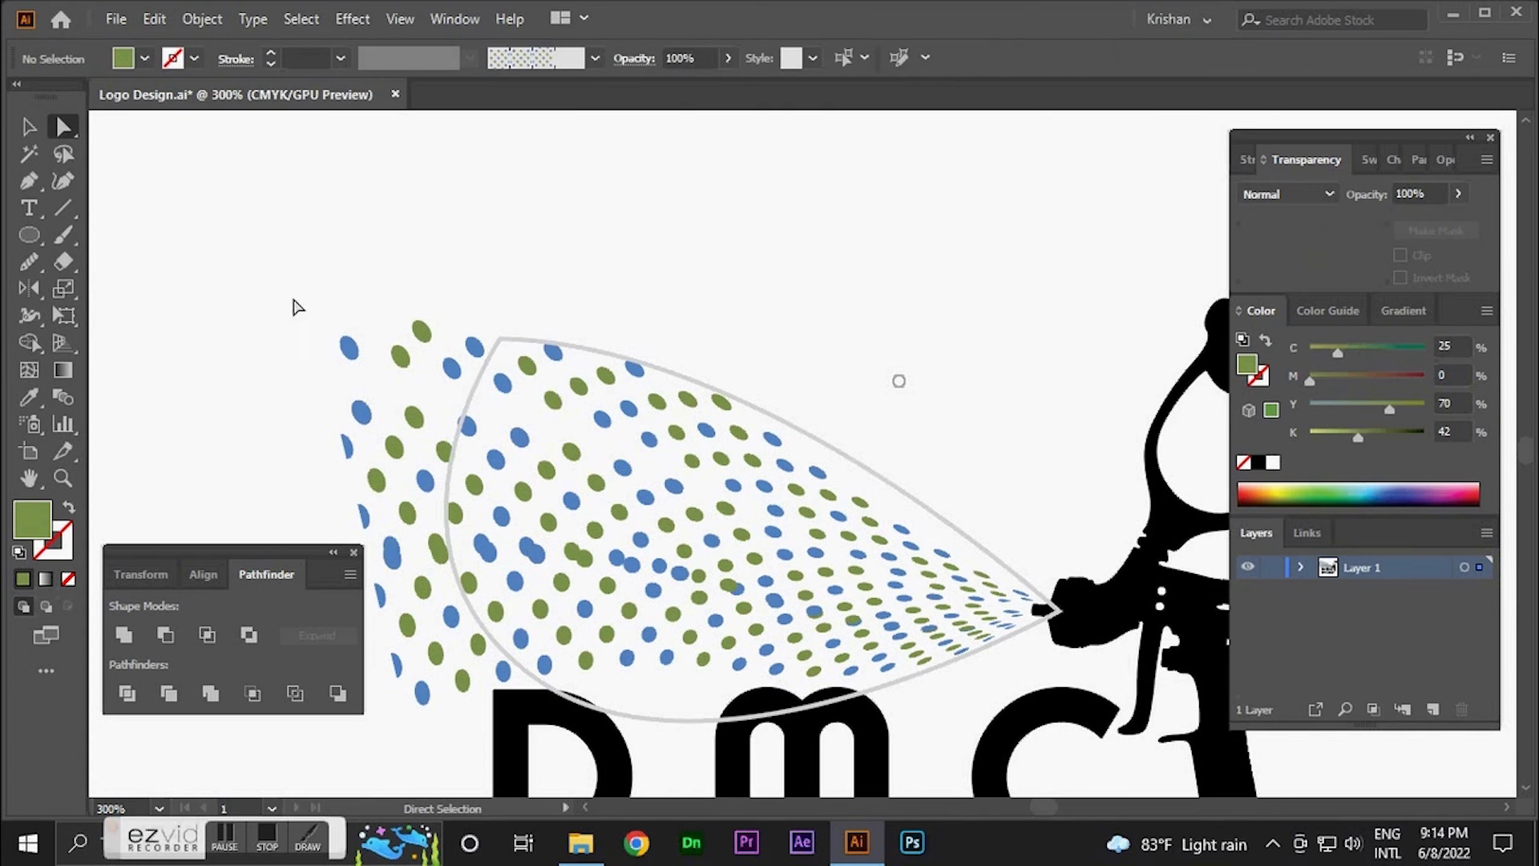
- Delete the outermost columns of dots along the left and lower-left side of the spray
drag(404, 535, 405, 529)
key(Delete)
scroll(327, 453, down, 3)
scroll(326, 453, left, 3)
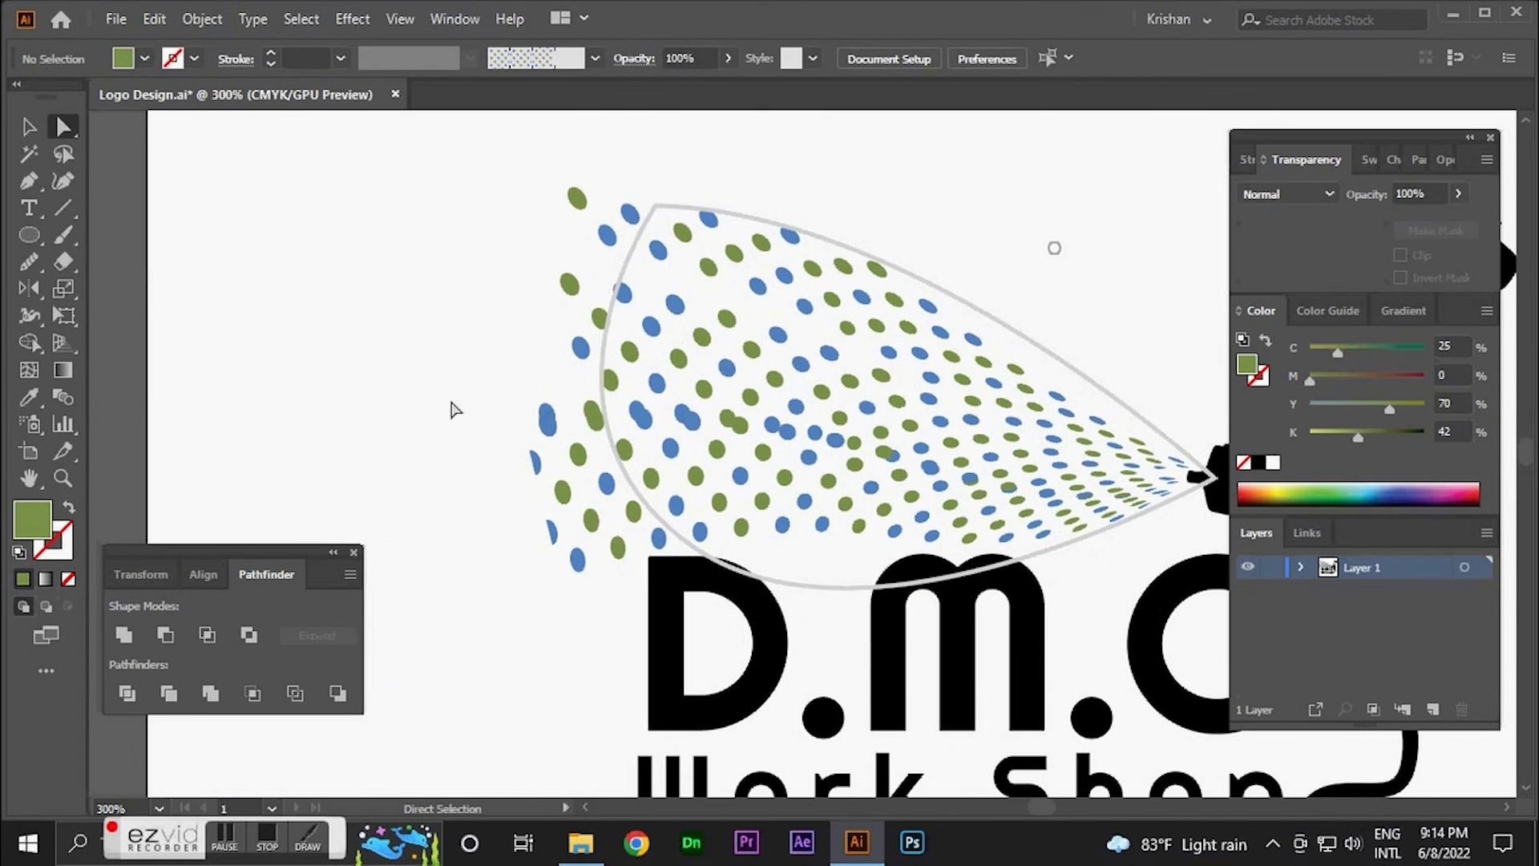
drag(571, 597, 568, 595)
key(Delete)
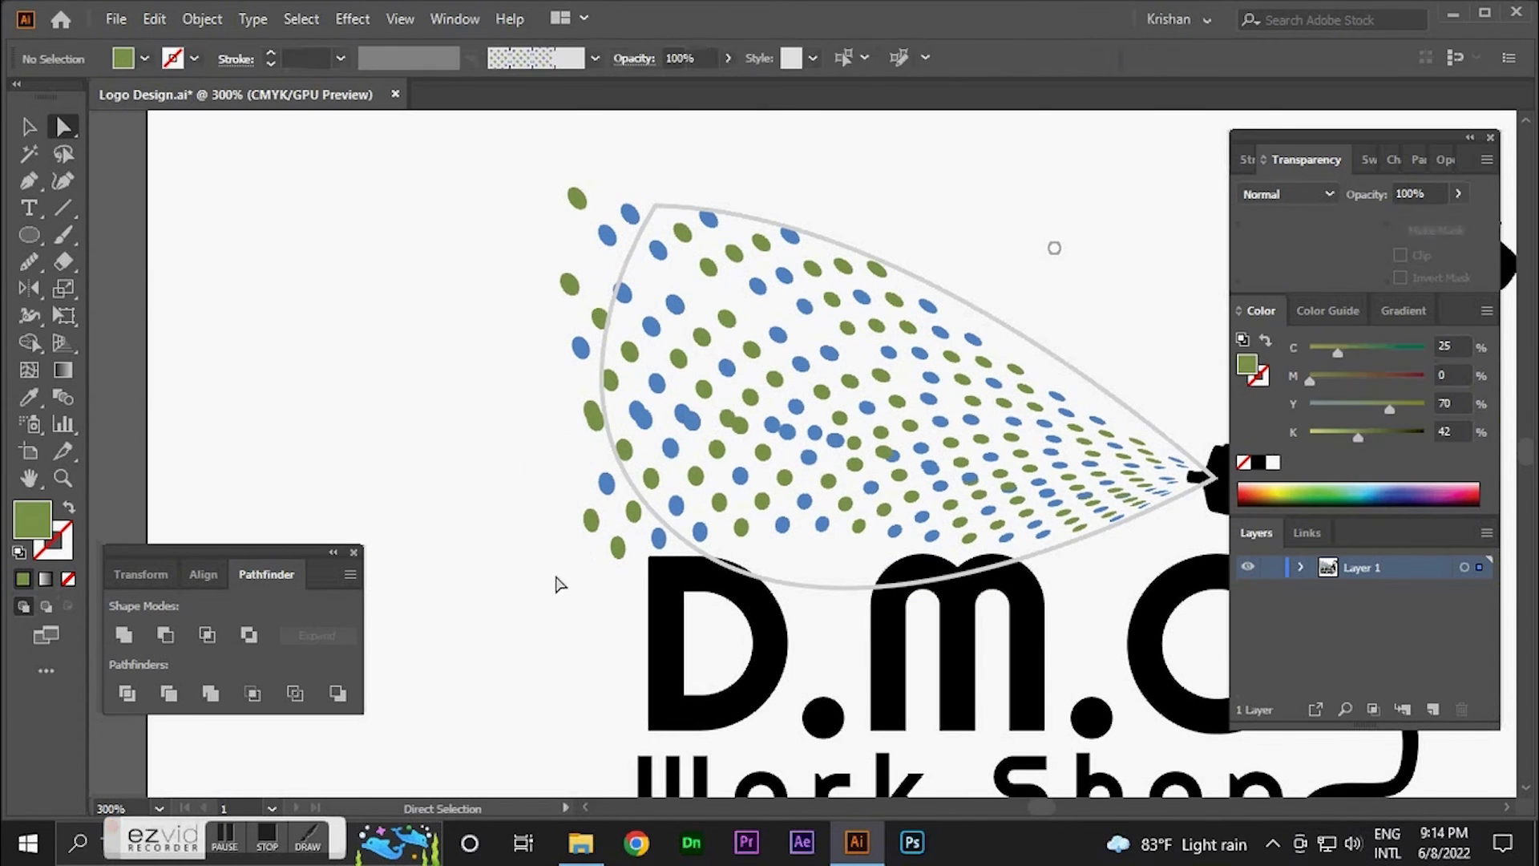
- Delete the four stray dots outside the guide's lower-left curve
scroll(643, 514, up, 2)
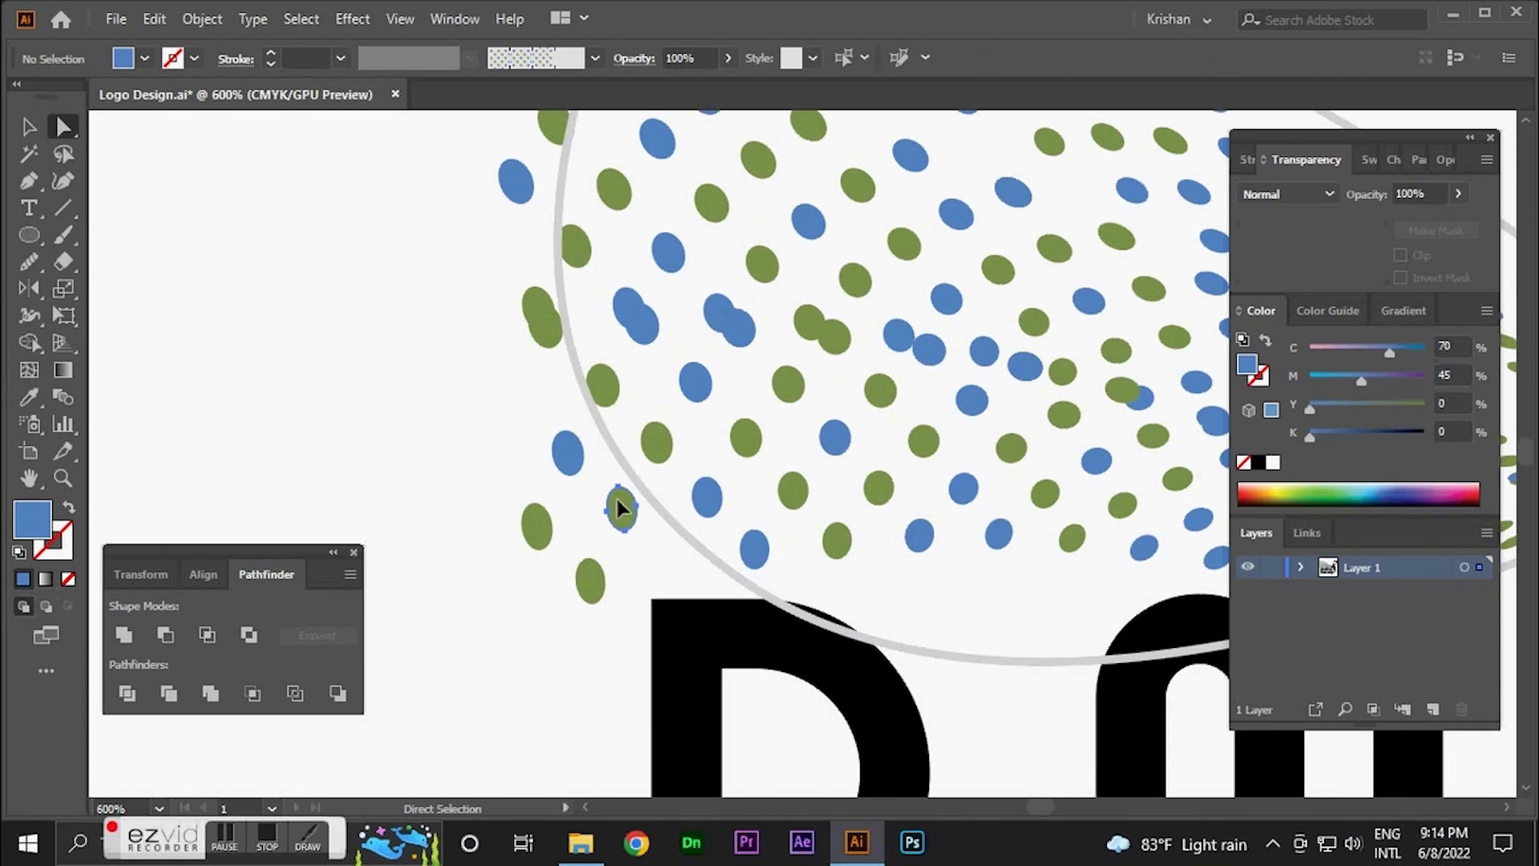
click(622, 506)
key(Delete)
click(591, 581)
key(Delete)
click(537, 526)
key(Delete)
click(568, 451)
key(Delete)
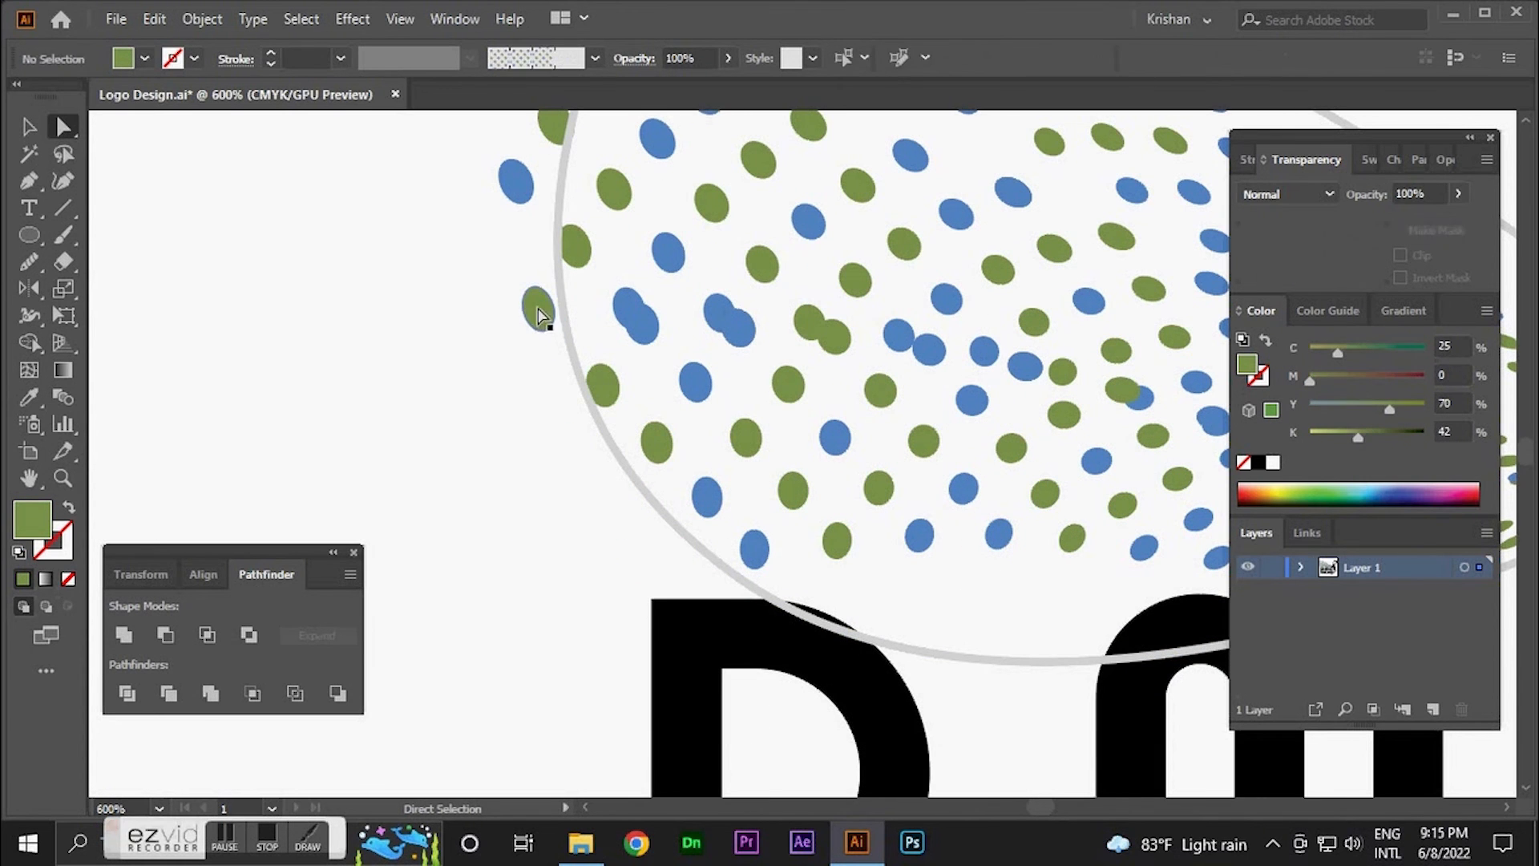
- Delete the last stray dots outside the guide's left side and upper-left corner
click(539, 315)
key(Delete)
scroll(533, 325, up, 5)
click(518, 446)
key(Delete)
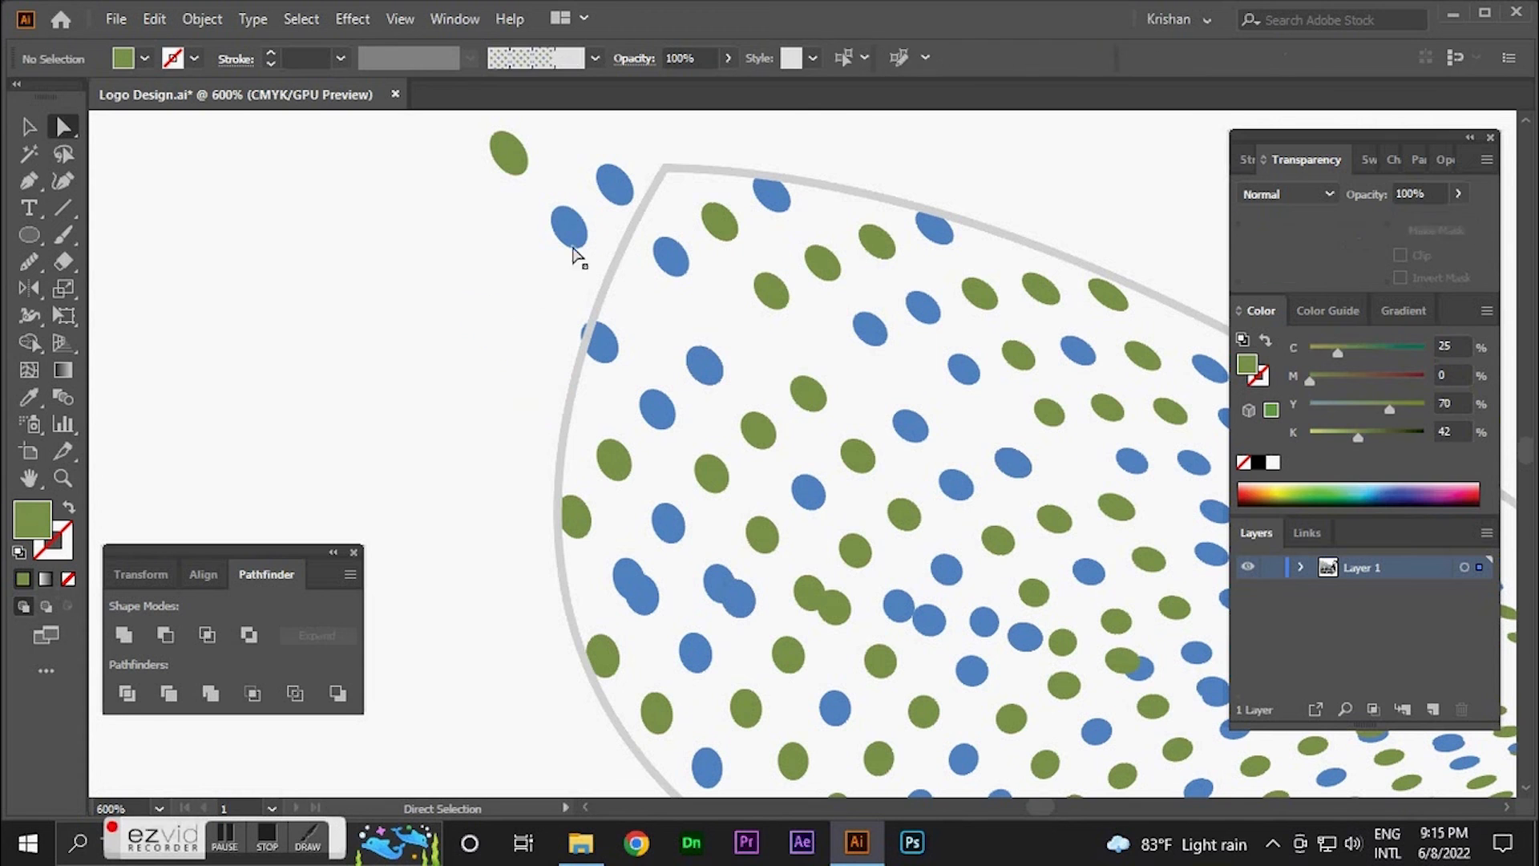
click(569, 231)
key(Delete)
click(508, 152)
key(Delete)
click(598, 183)
key(Delete)
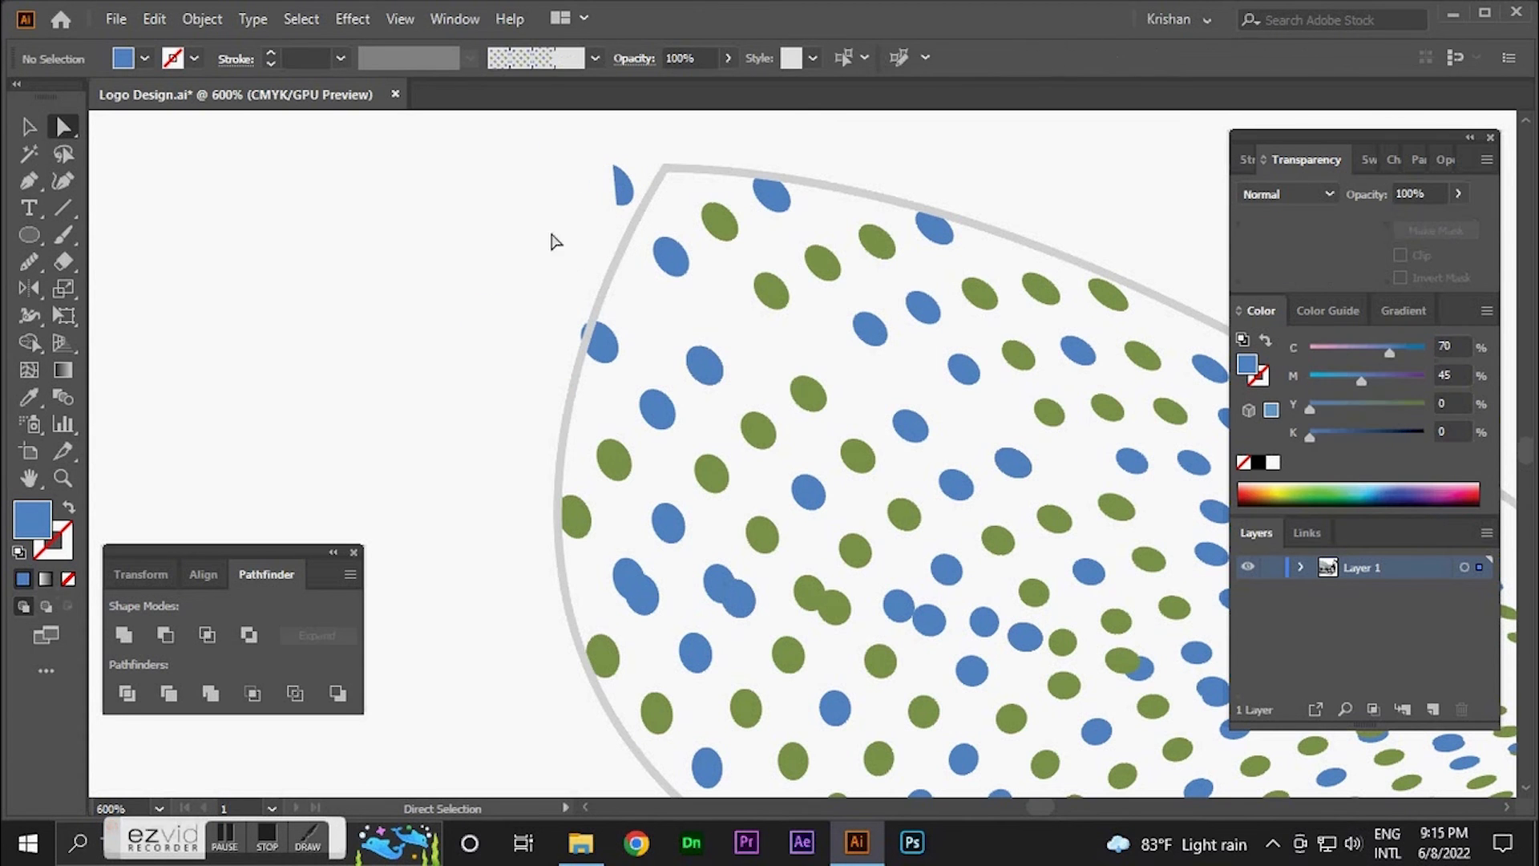
- Delete the grey teardrop guide outline, leaving only the trimmed dot spray
scroll(504, 357, down, 3)
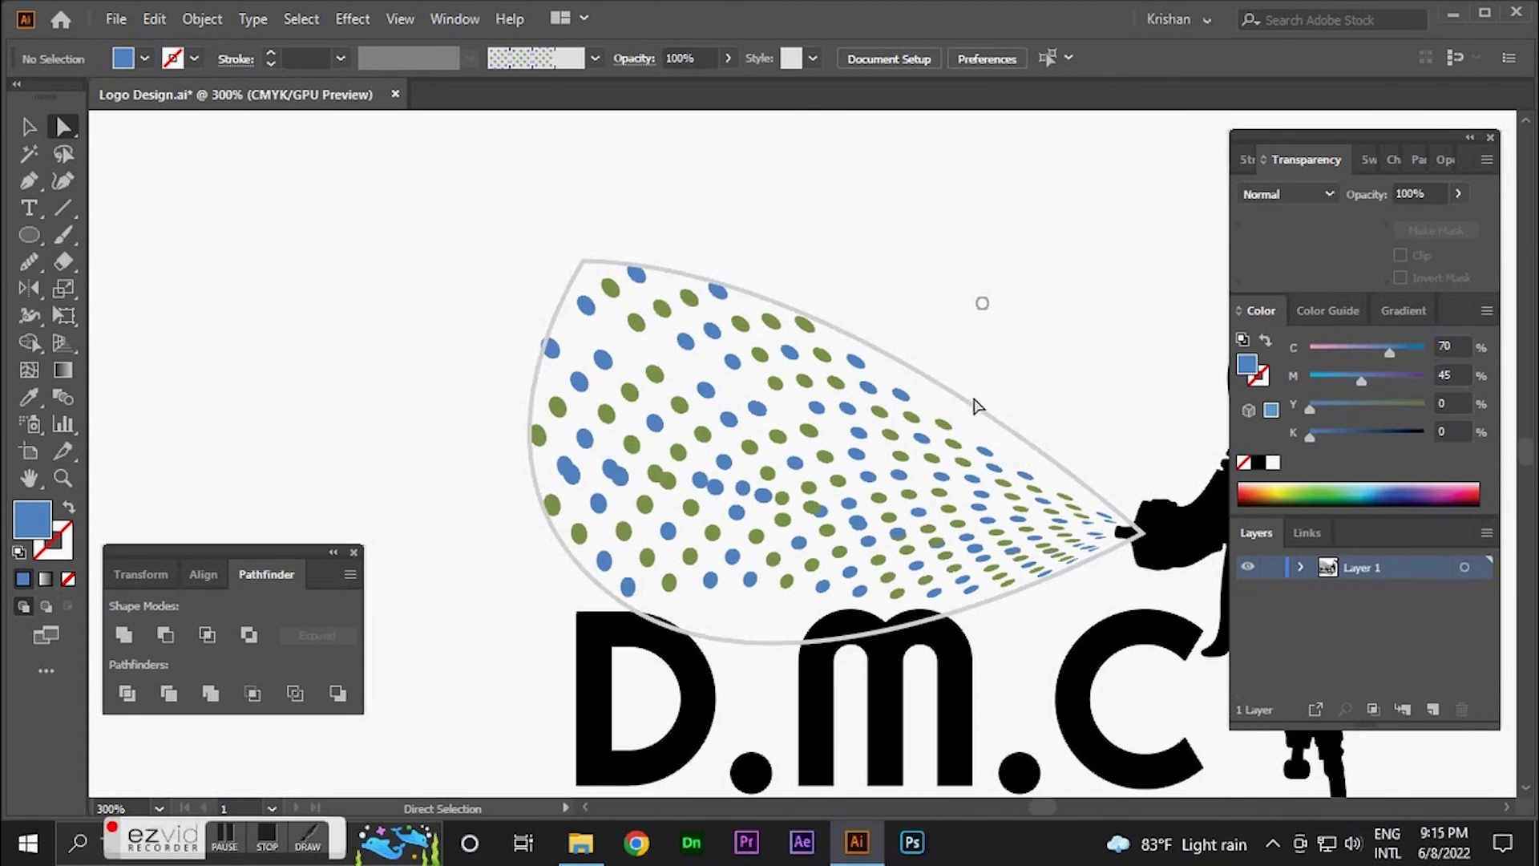
click(570, 475)
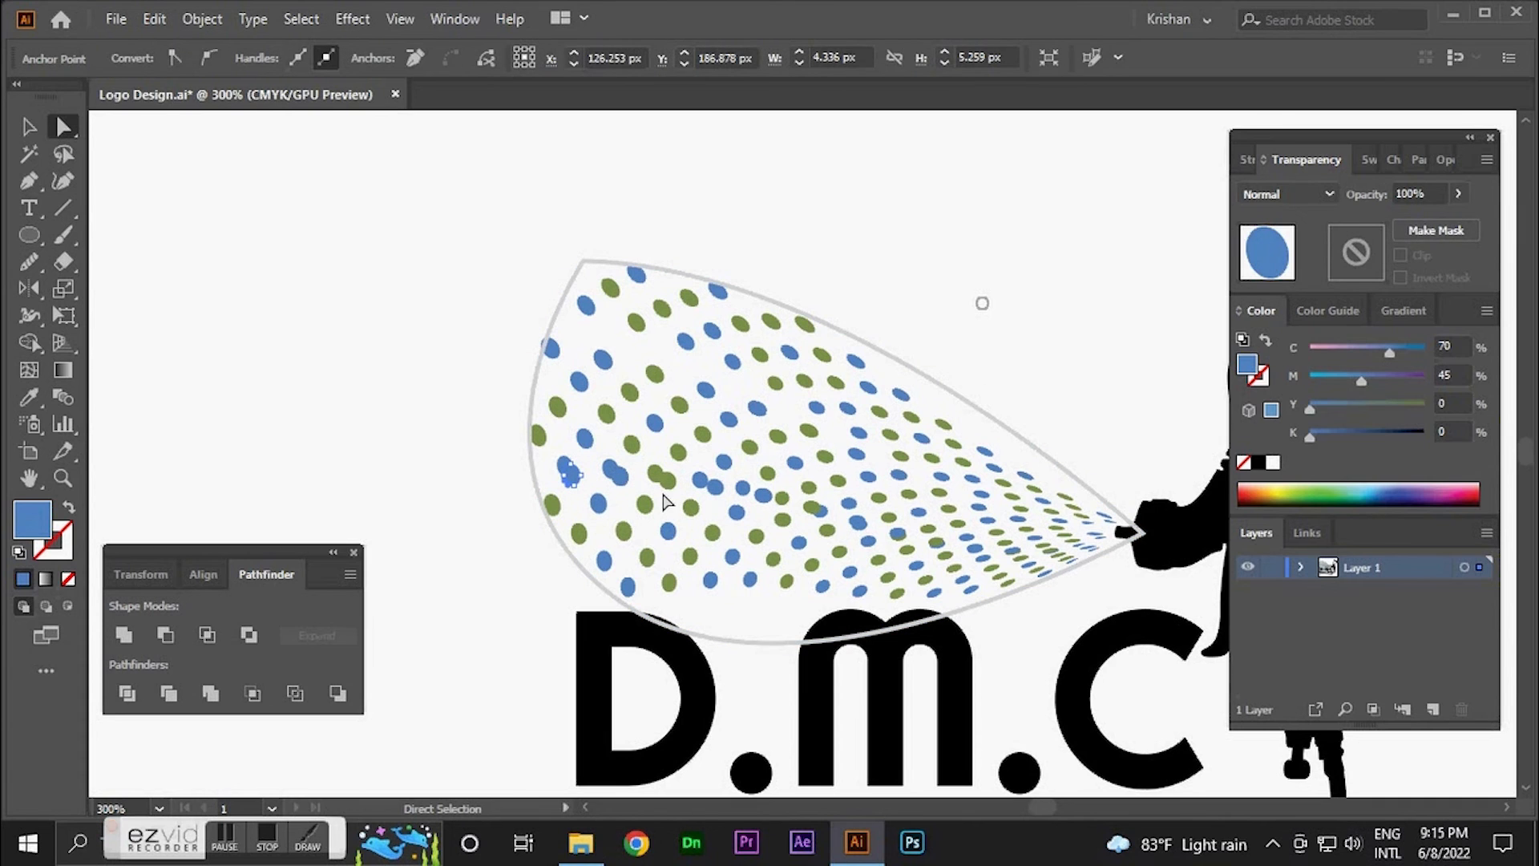
click(942, 387)
key(Delete)
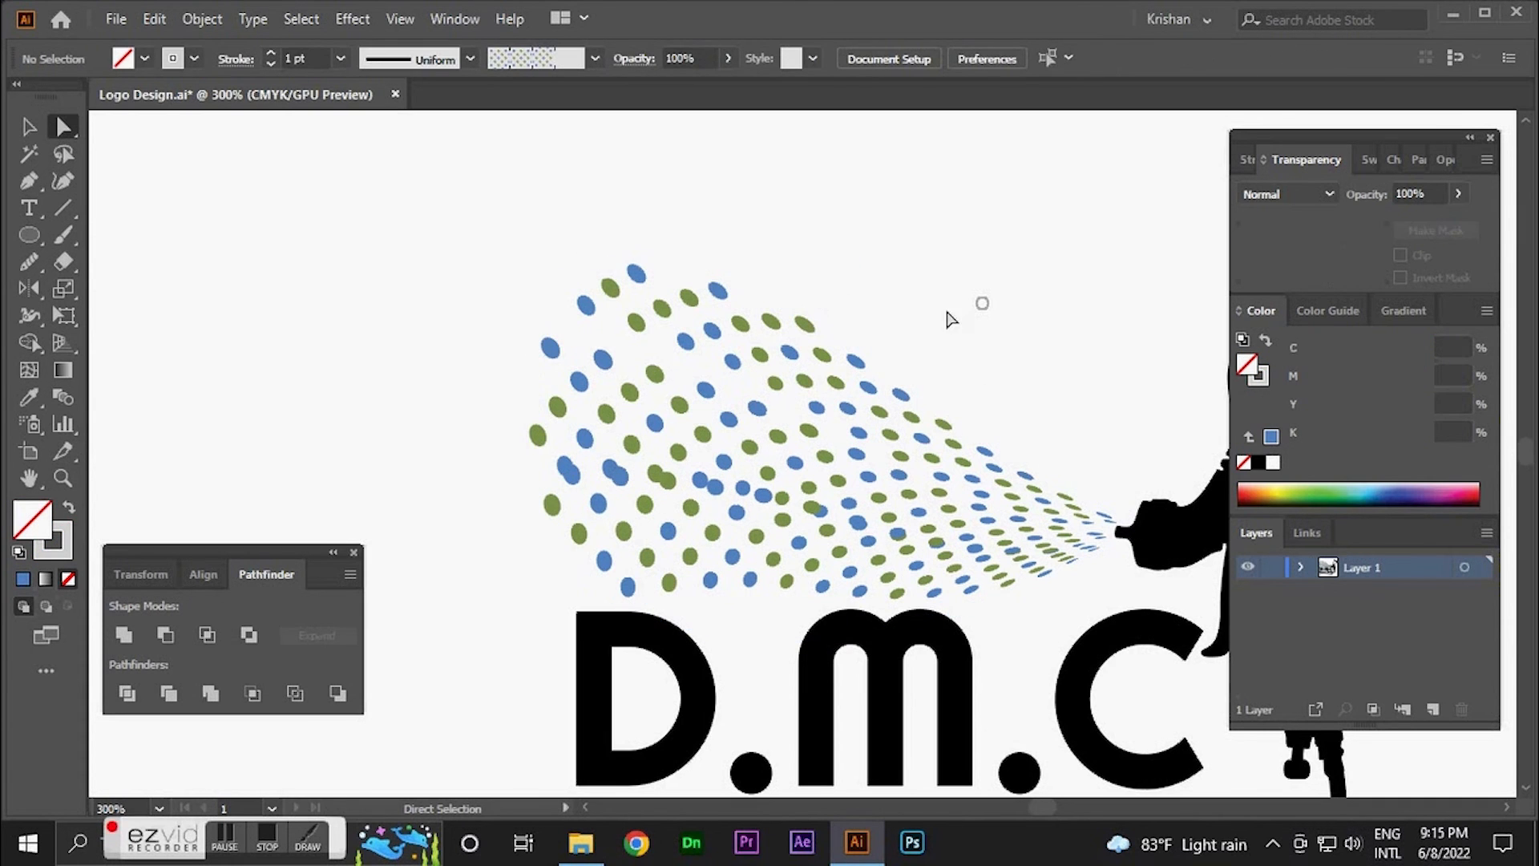
- Save the logo document with the trimmed paint spray
scroll(948, 319, down, 2)
drag(922, 332, 873, 343)
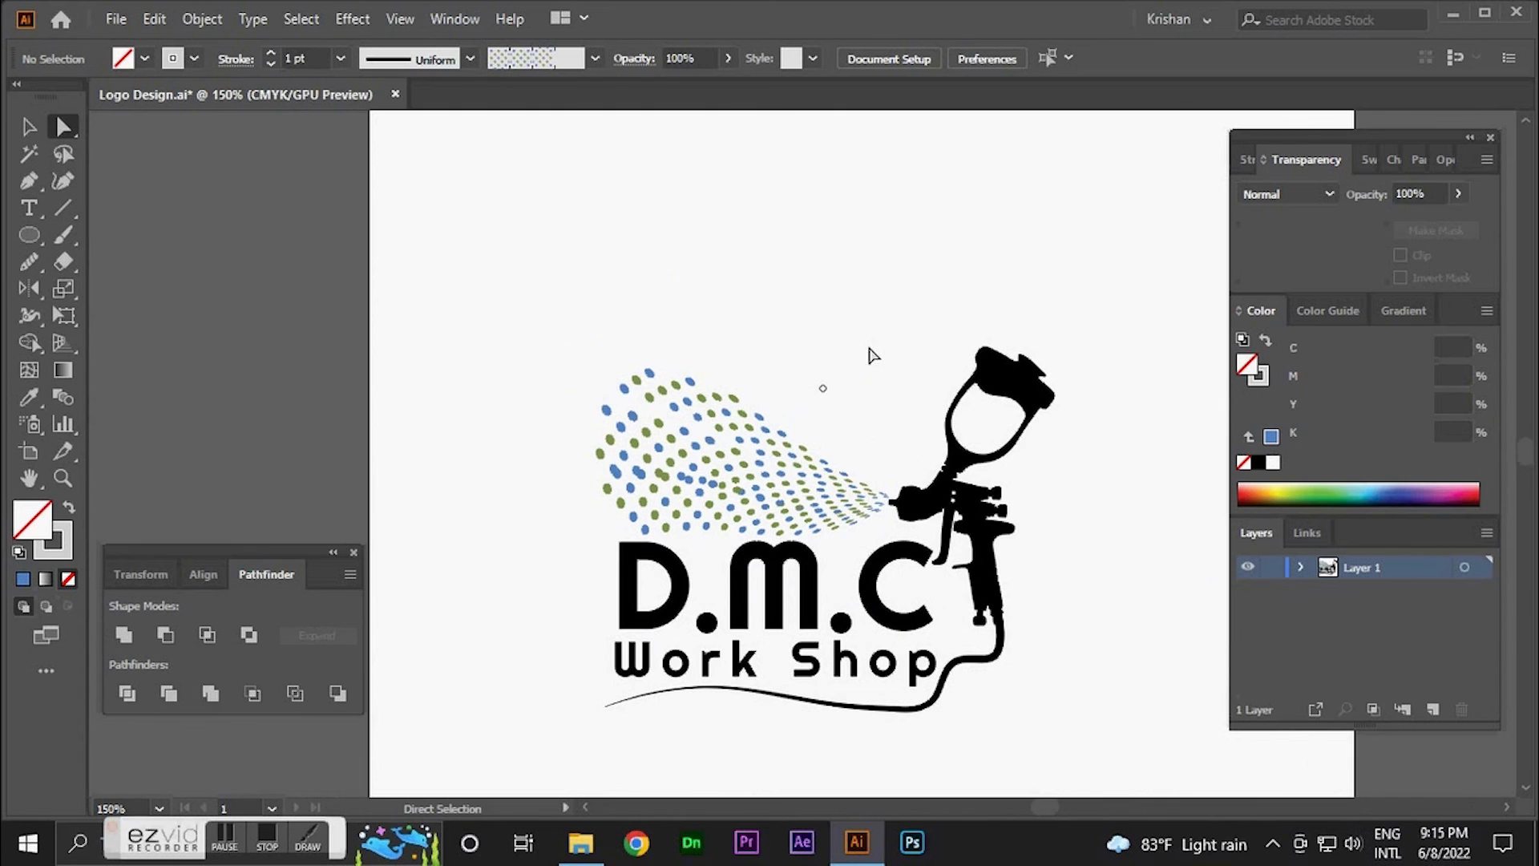
key(ctrl+s)
scroll(778, 387, down, 1)
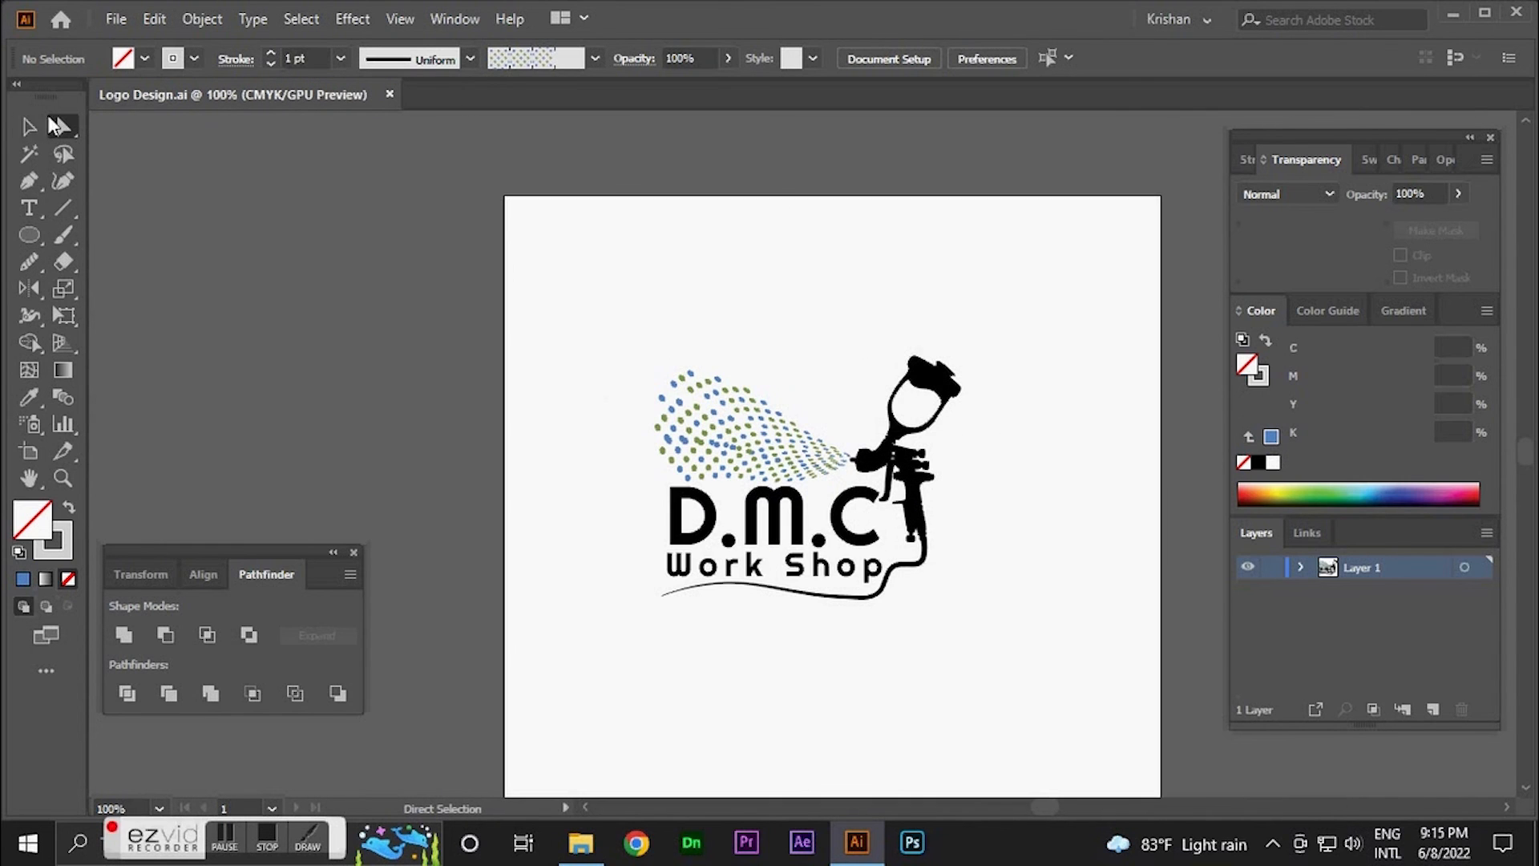
- Group the dotted spray, lettering, spray gun and hose line into one logo object
click(29, 126)
click(773, 412)
click(838, 340)
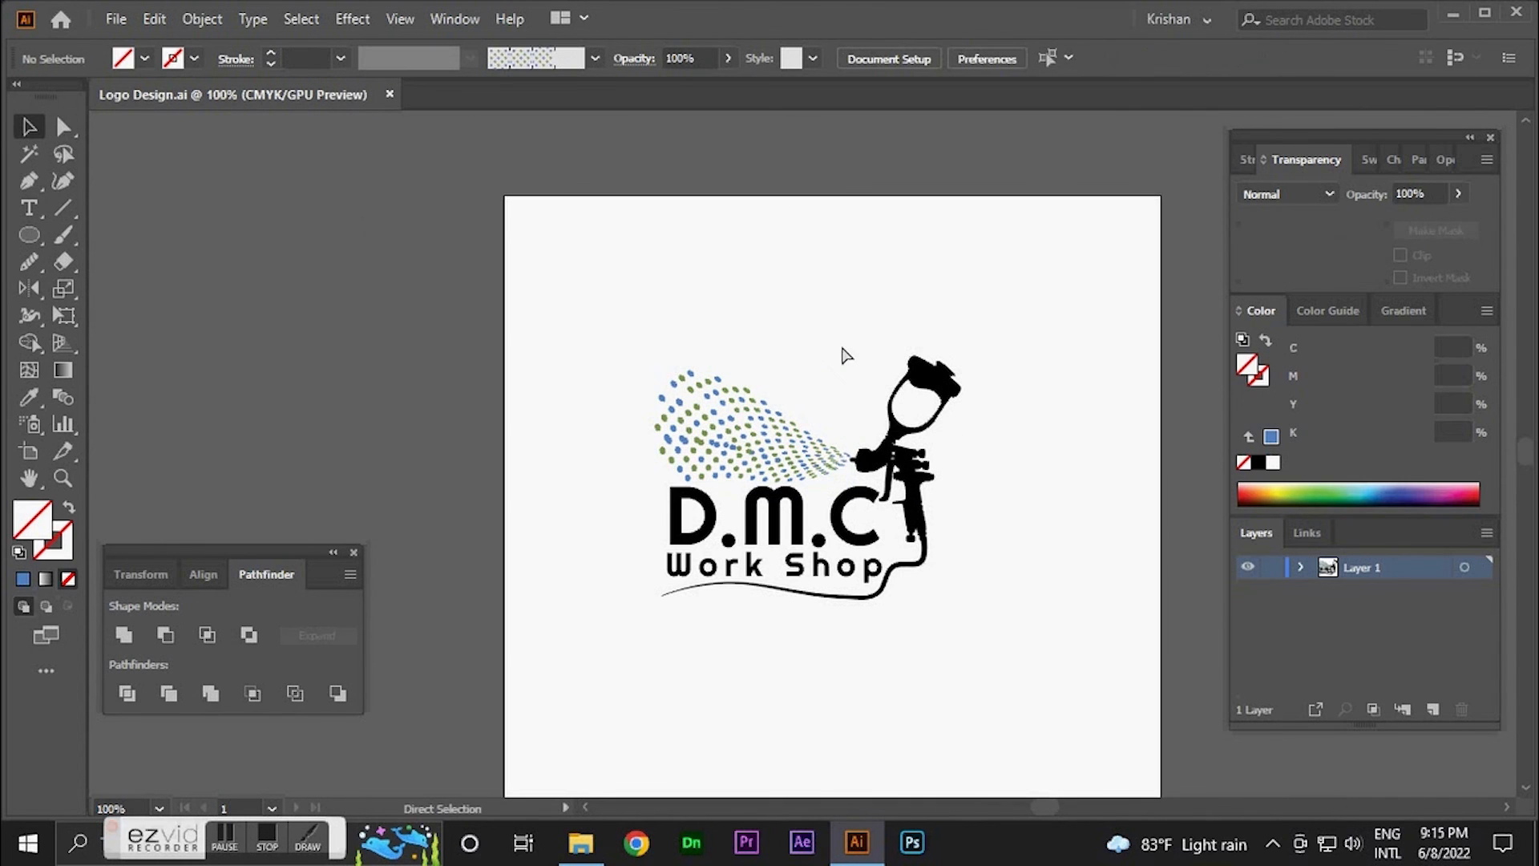
drag(853, 320, 766, 277)
drag(542, 313, 951, 638)
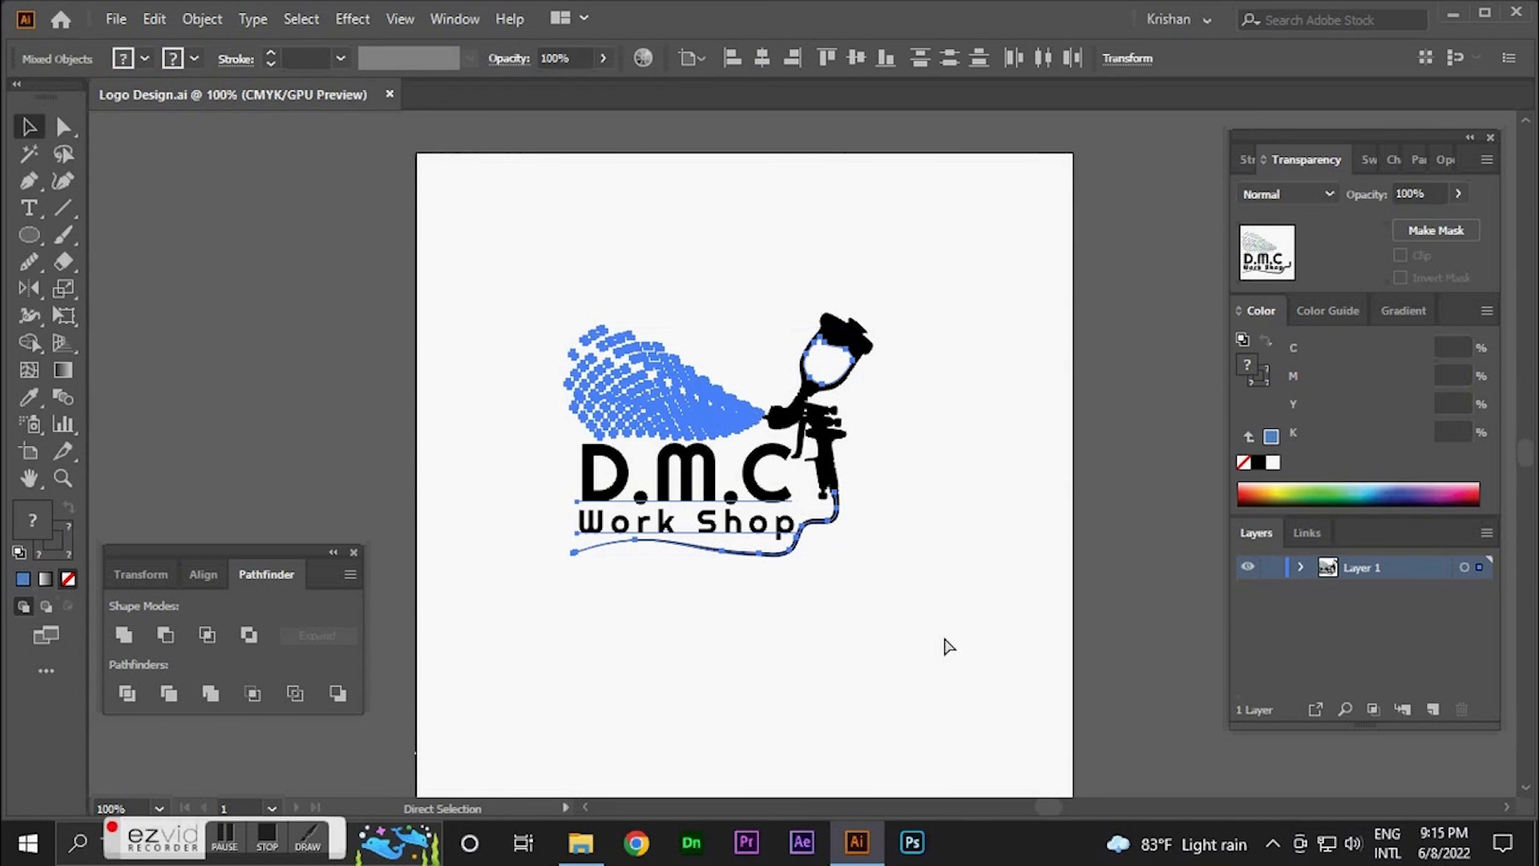
key(ctrl+g)
click(692, 667)
- Draw a circle around the whole logo with the Ellipse tool, leaving a margin on all sides
scroll(721, 553, up, 1)
drag(671, 420, 705, 543)
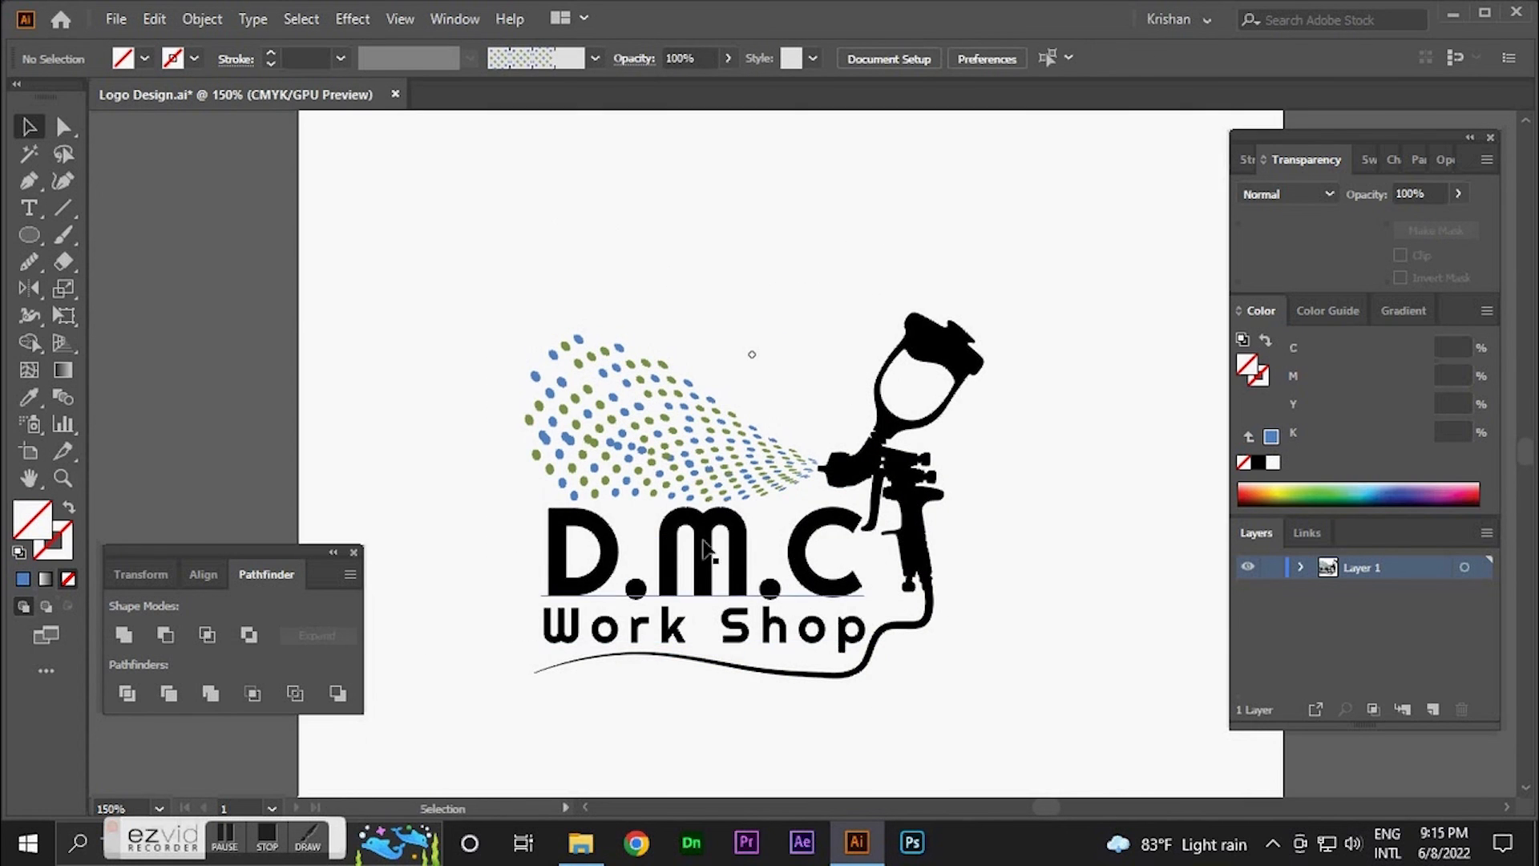
click(29, 235)
key(ctrl+1)
drag(742, 438, 883, 654)
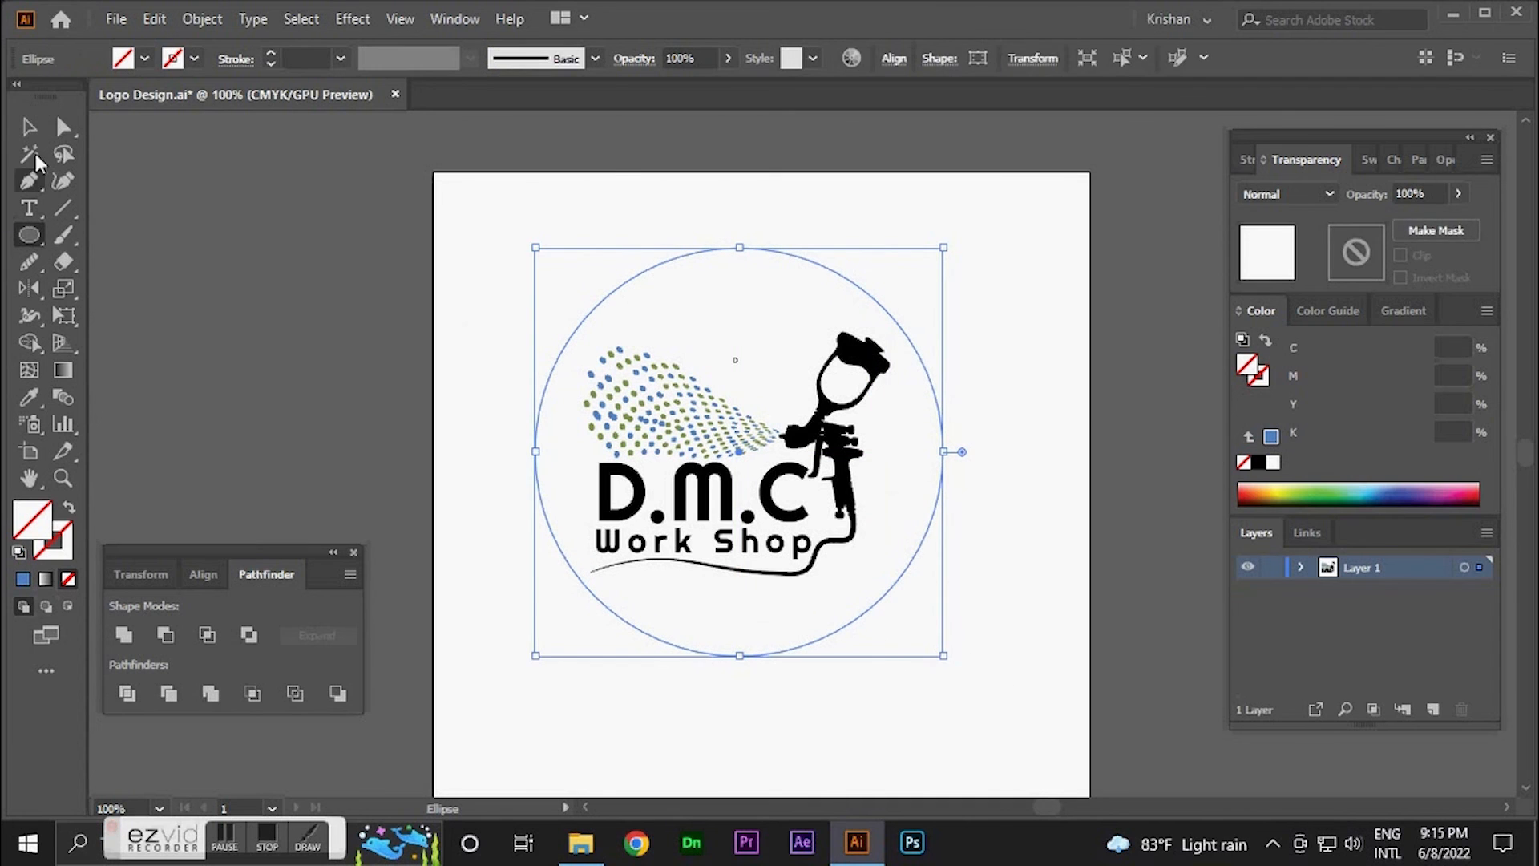
- Give the circle a red outline with a stroke weight of 3 pt
key(v)
click(173, 59)
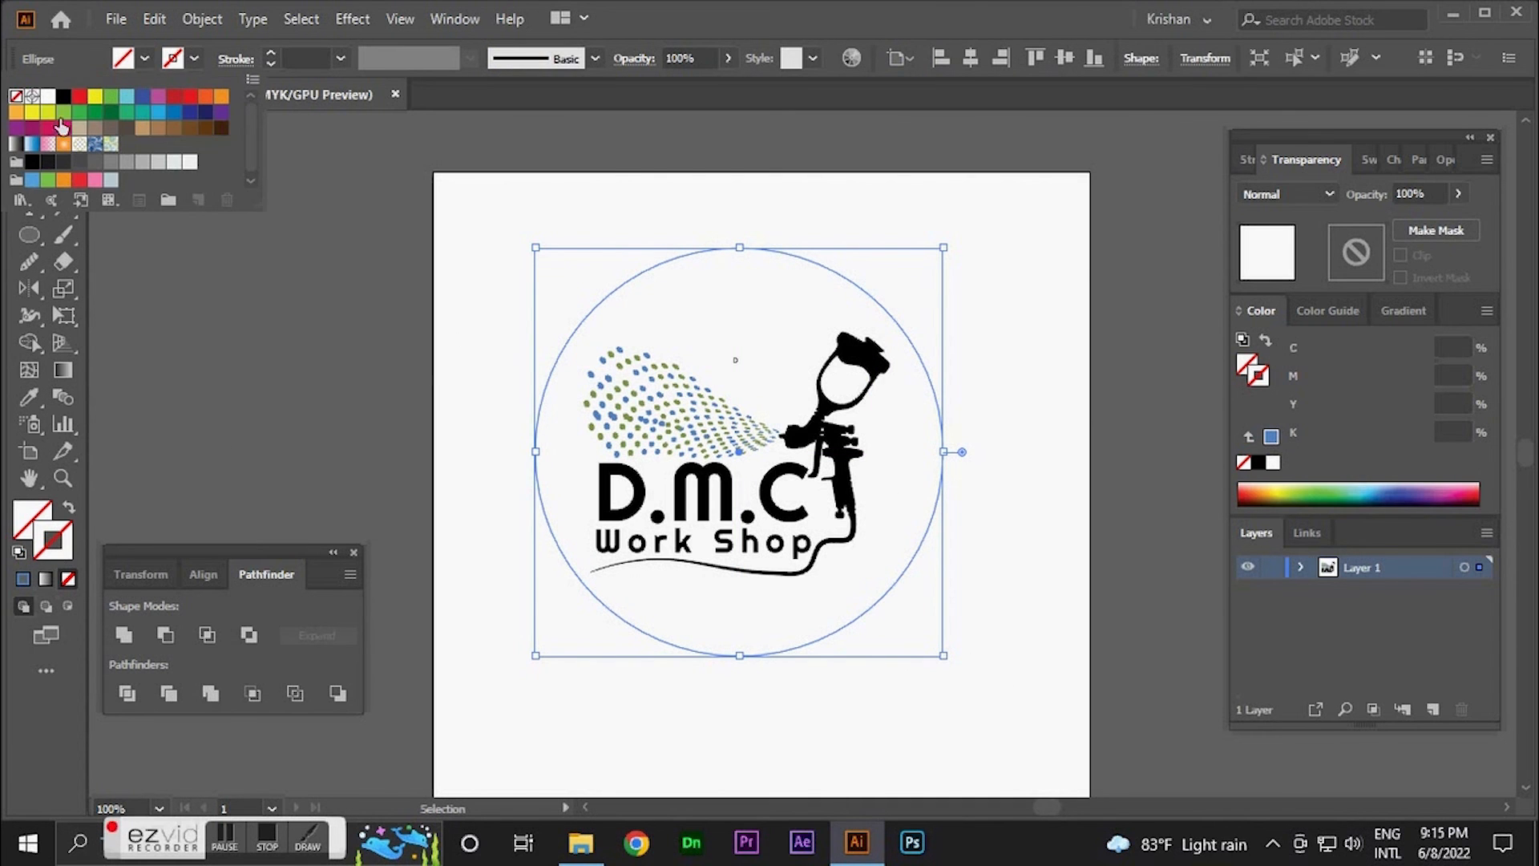
click(80, 96)
click(302, 53)
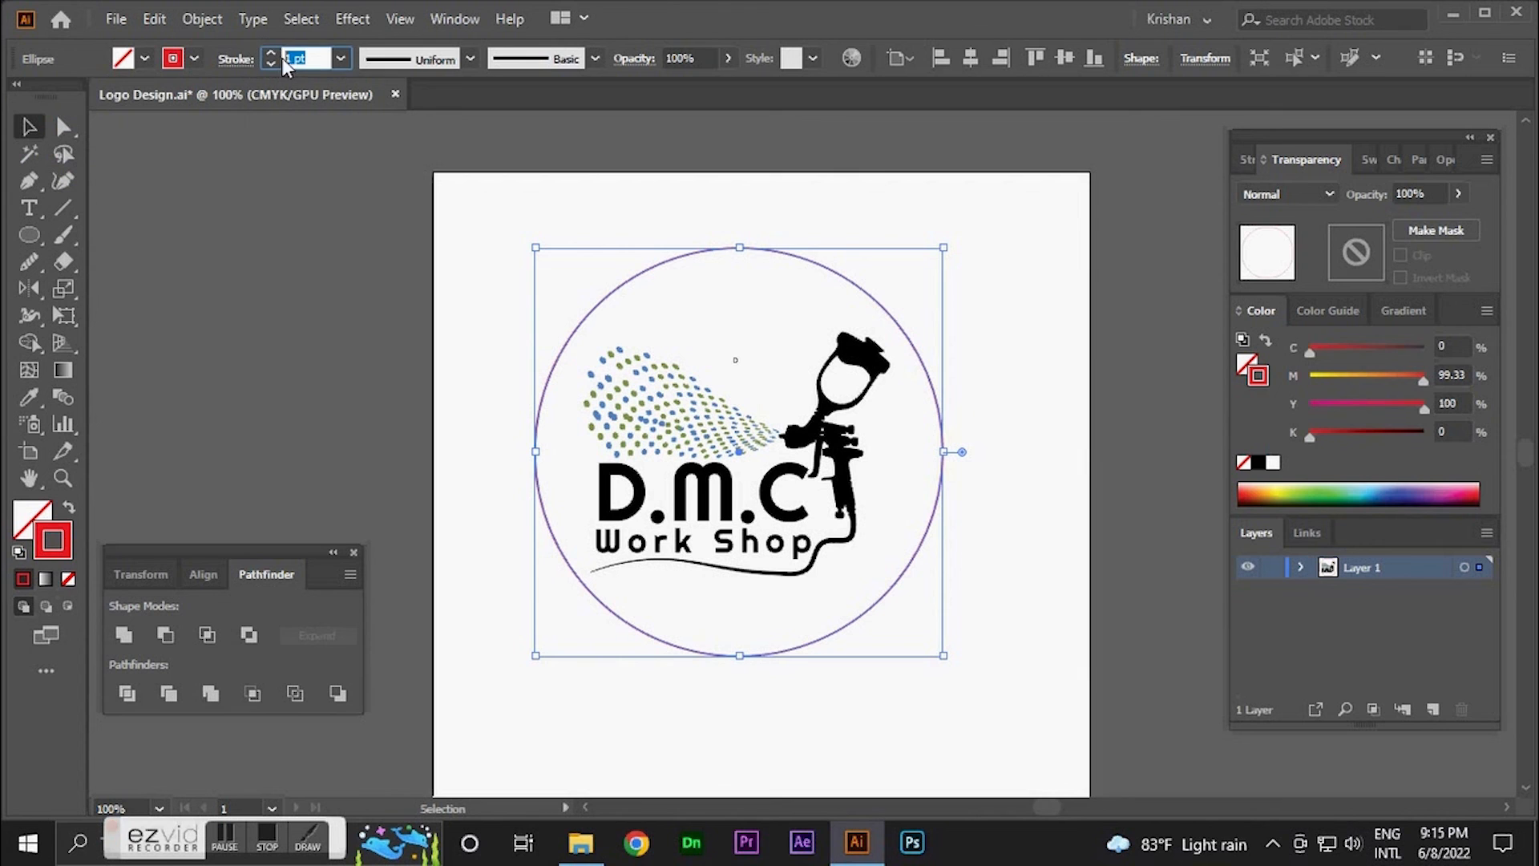
text(3)
key(Return)
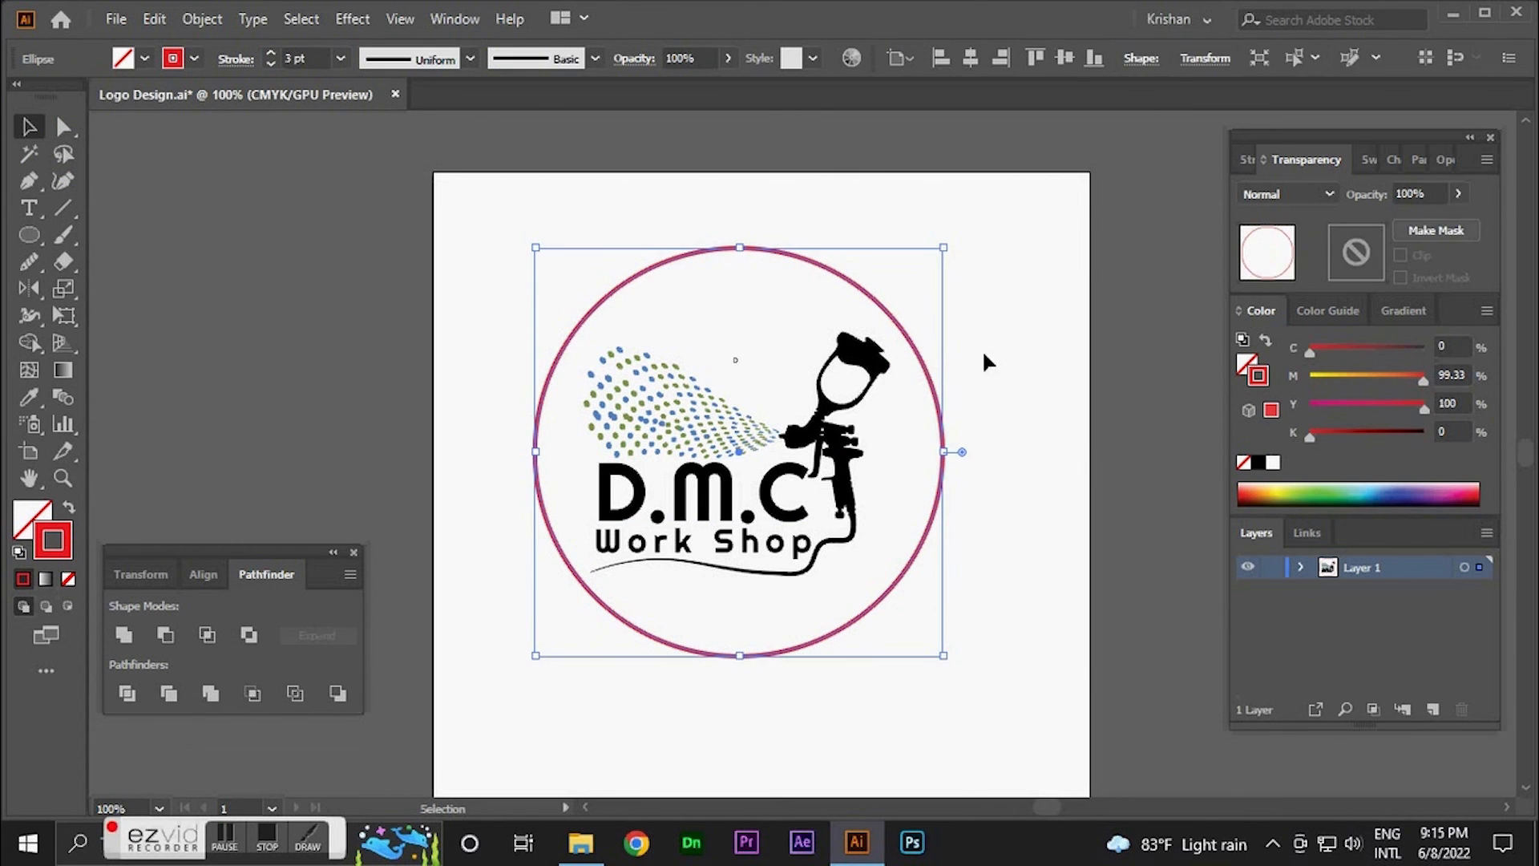
click(984, 355)
- Group the logo artwork without the circle, and align it with the circle as the key object
click(858, 390)
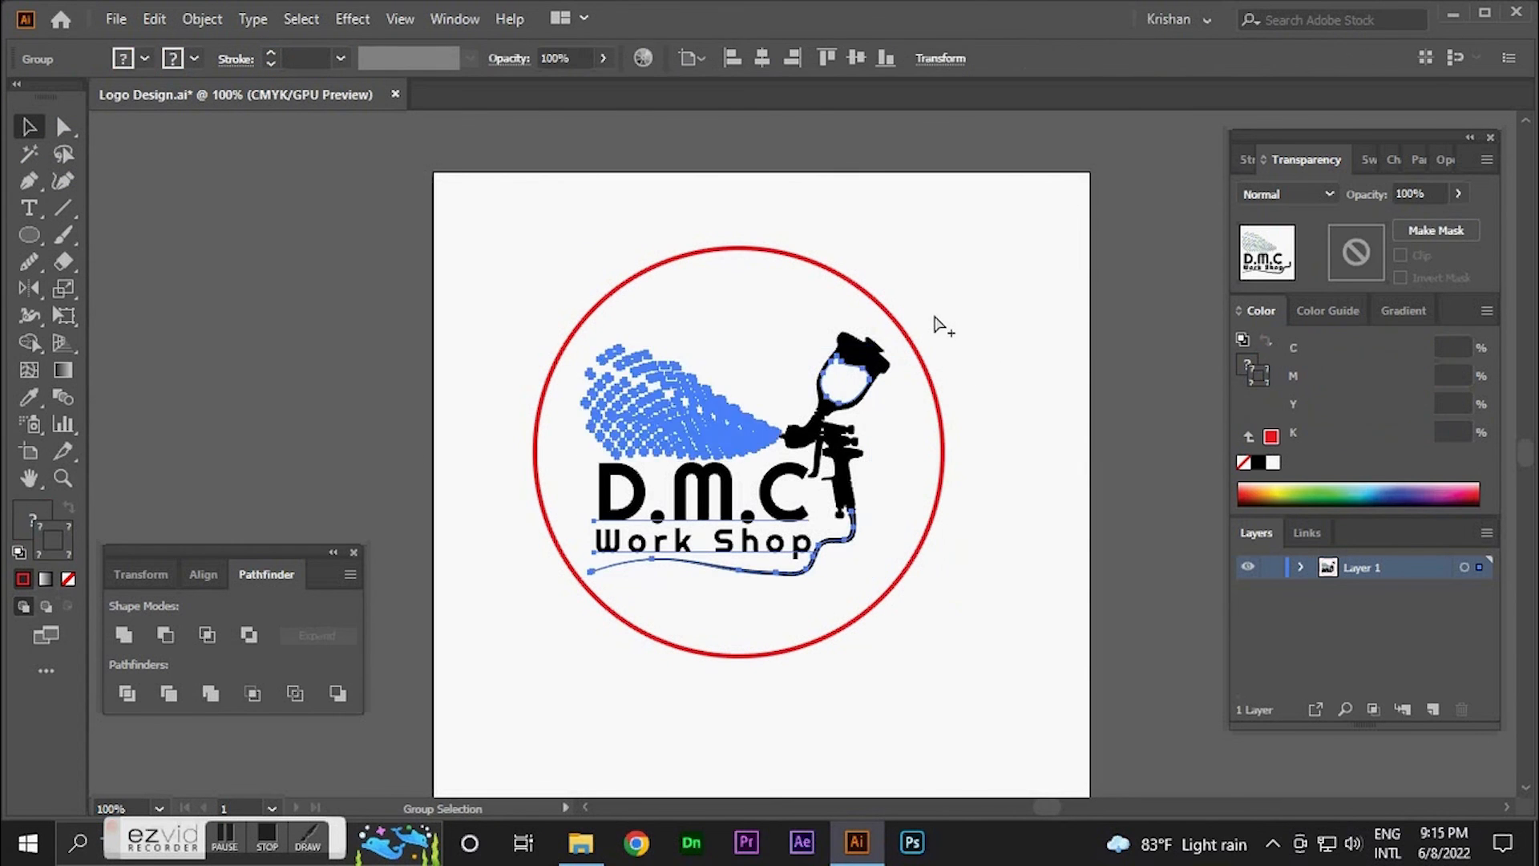
click(943, 319)
drag(621, 622, 545, 626)
shift+click(729, 248)
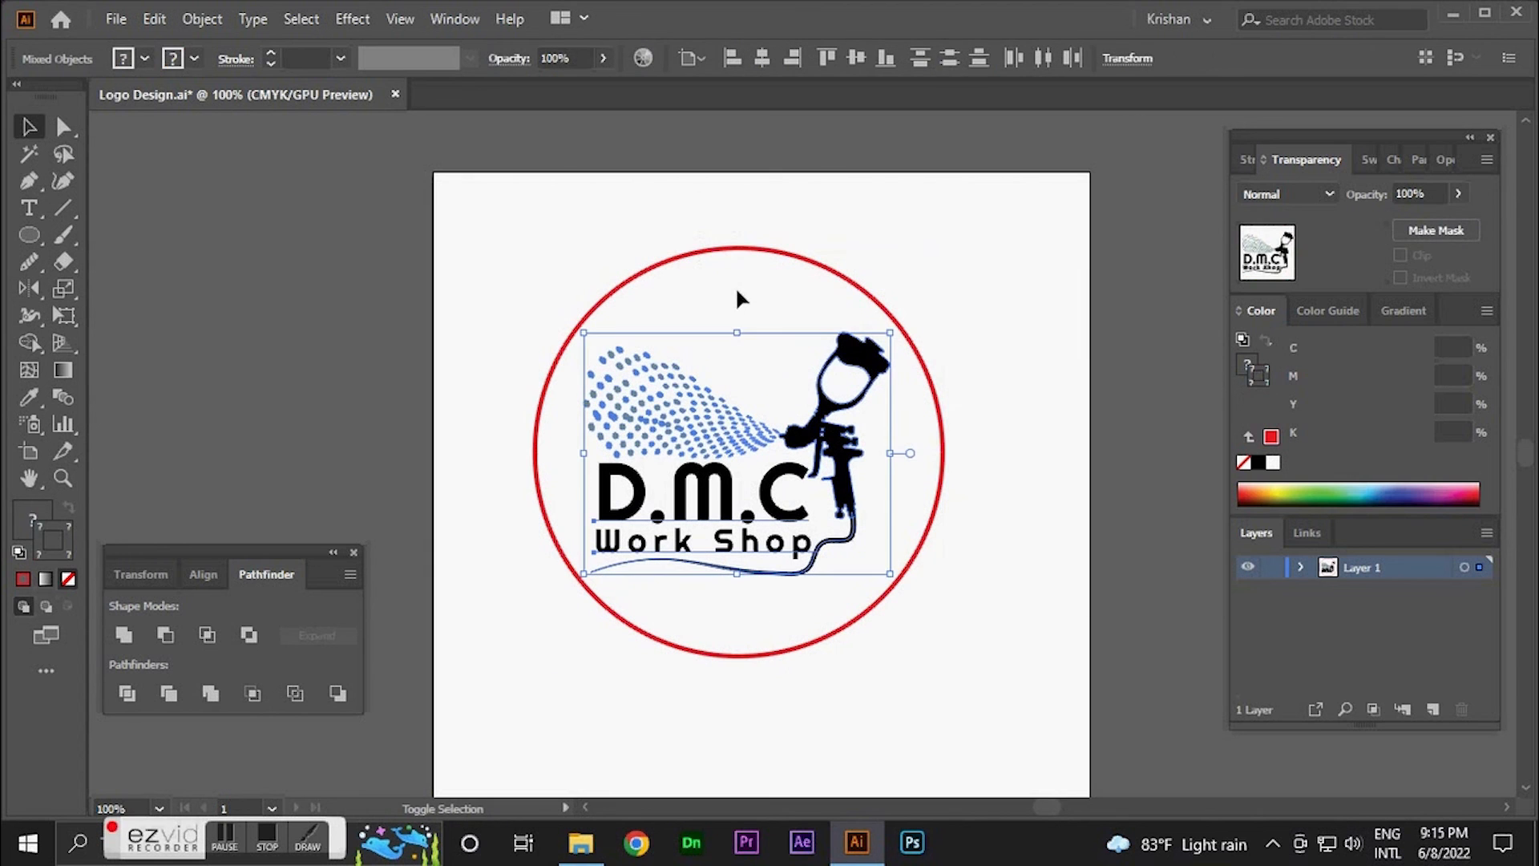
key(ctrl+g)
shift+click(679, 258)
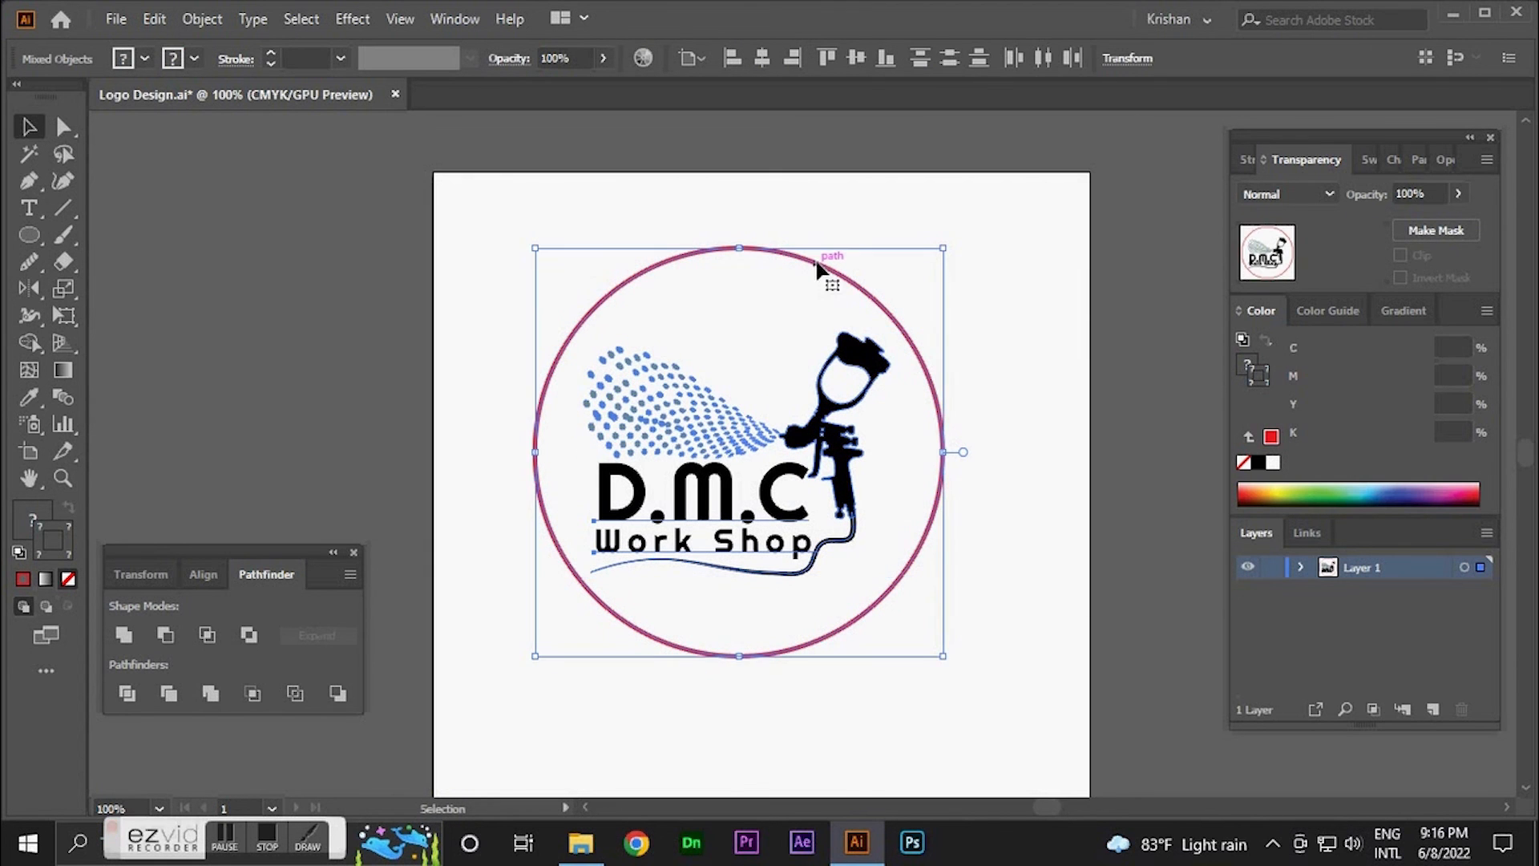
click(203, 574)
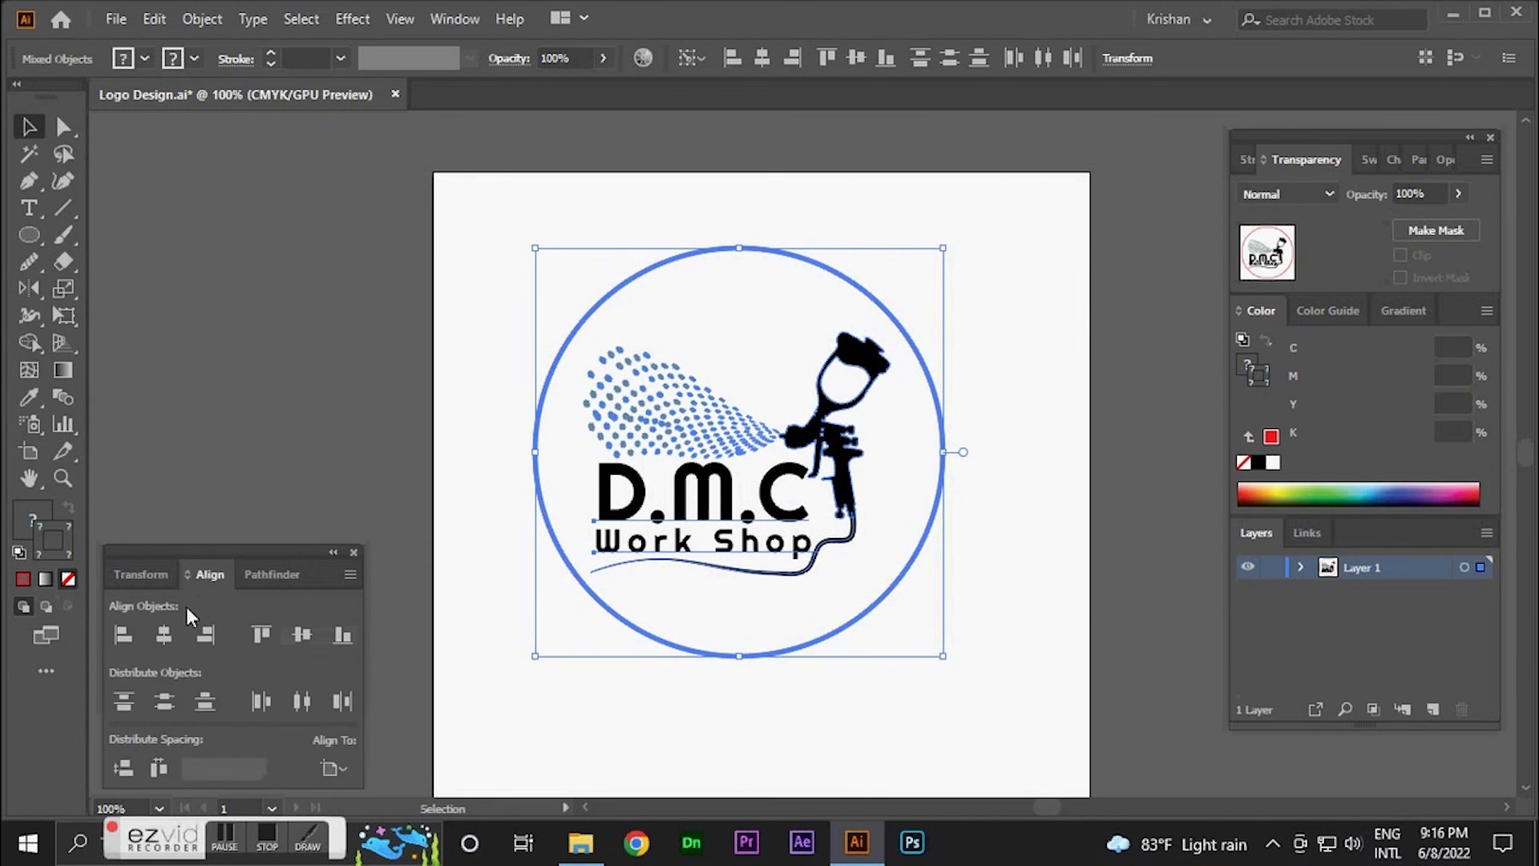
click(915, 624)
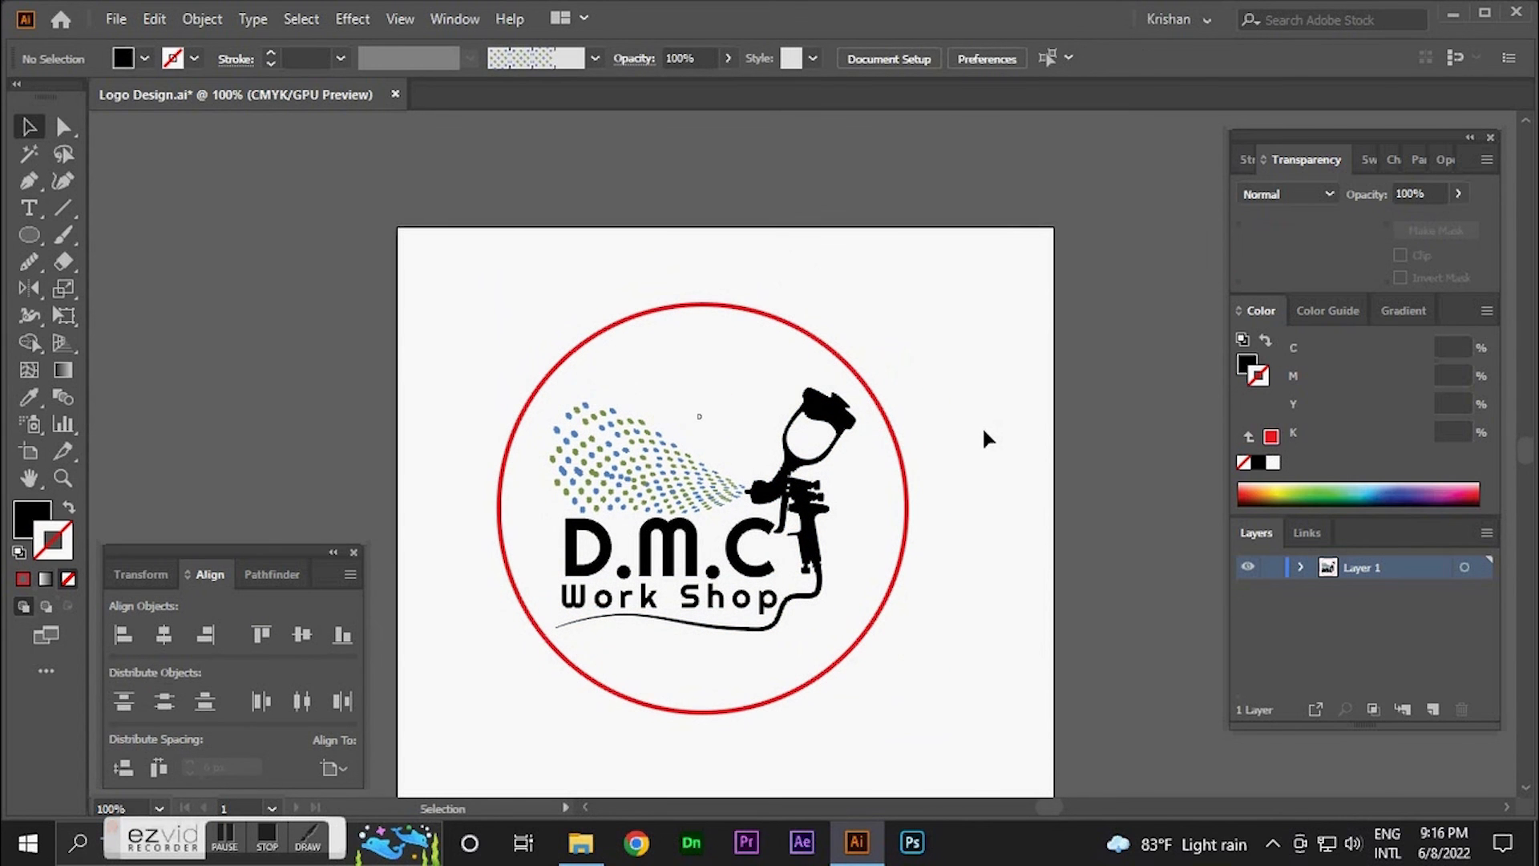
- Set the red circle's stroke weight to 4 pt and apply Width Profile 2
click(900, 448)
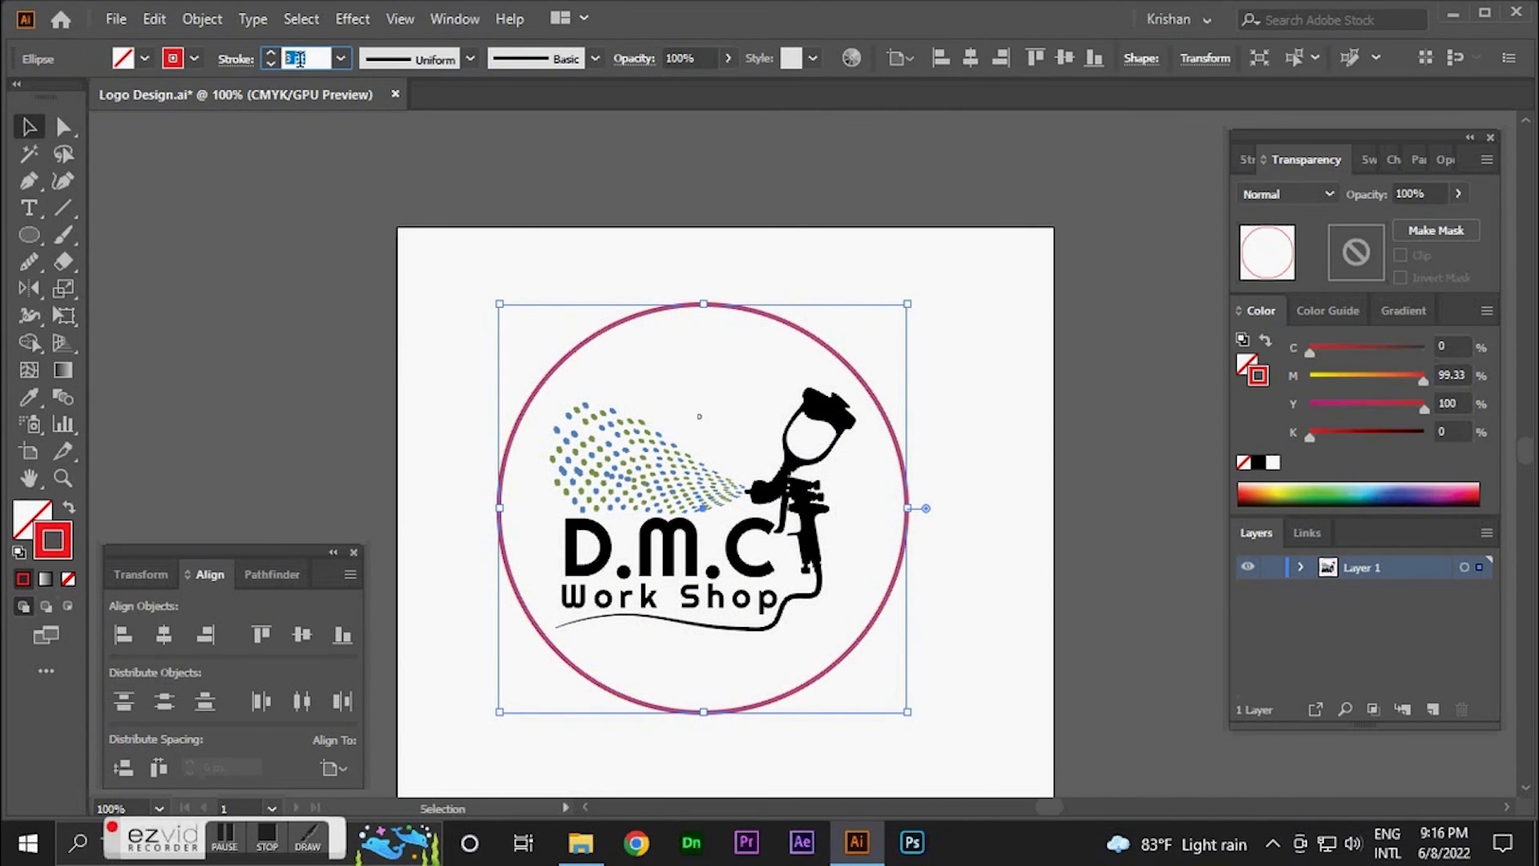
text(4)
key(Return)
click(471, 59)
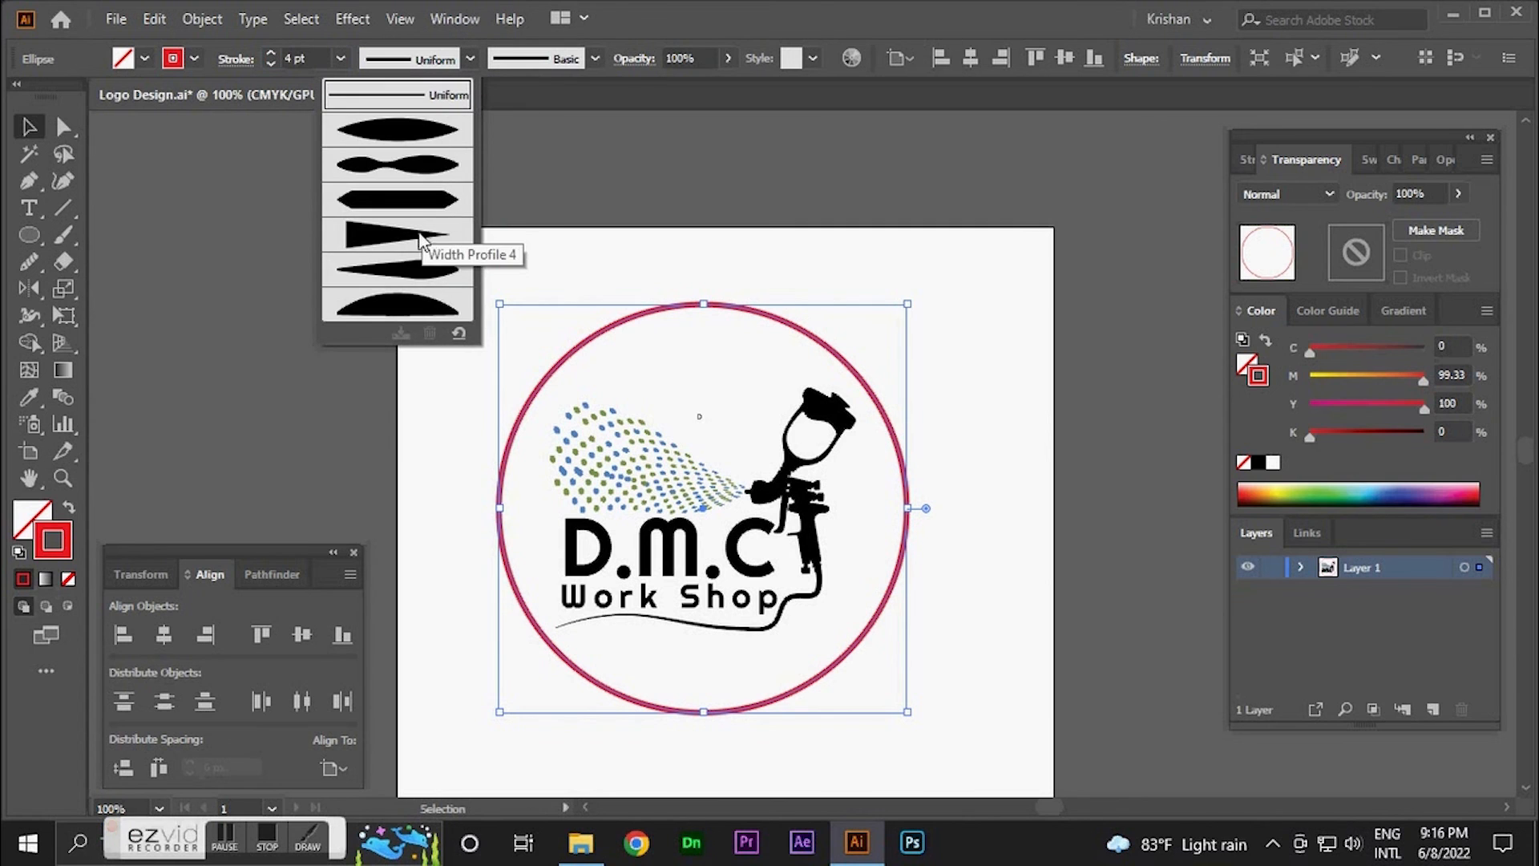
click(419, 173)
click(980, 376)
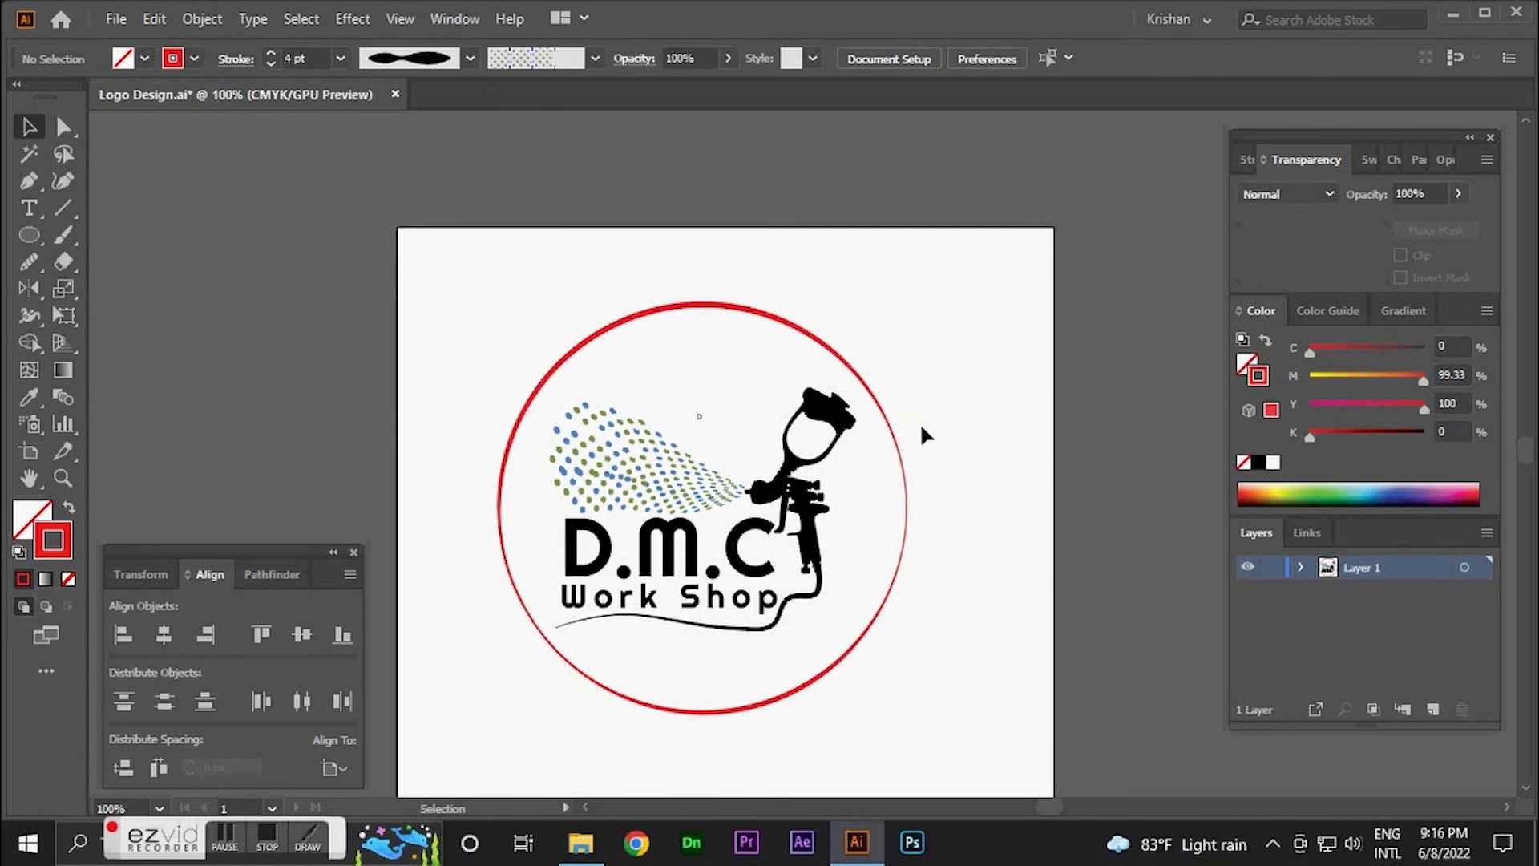
- Fill the circle with near-black grey and send it behind the logo artwork
click(908, 518)
click(145, 58)
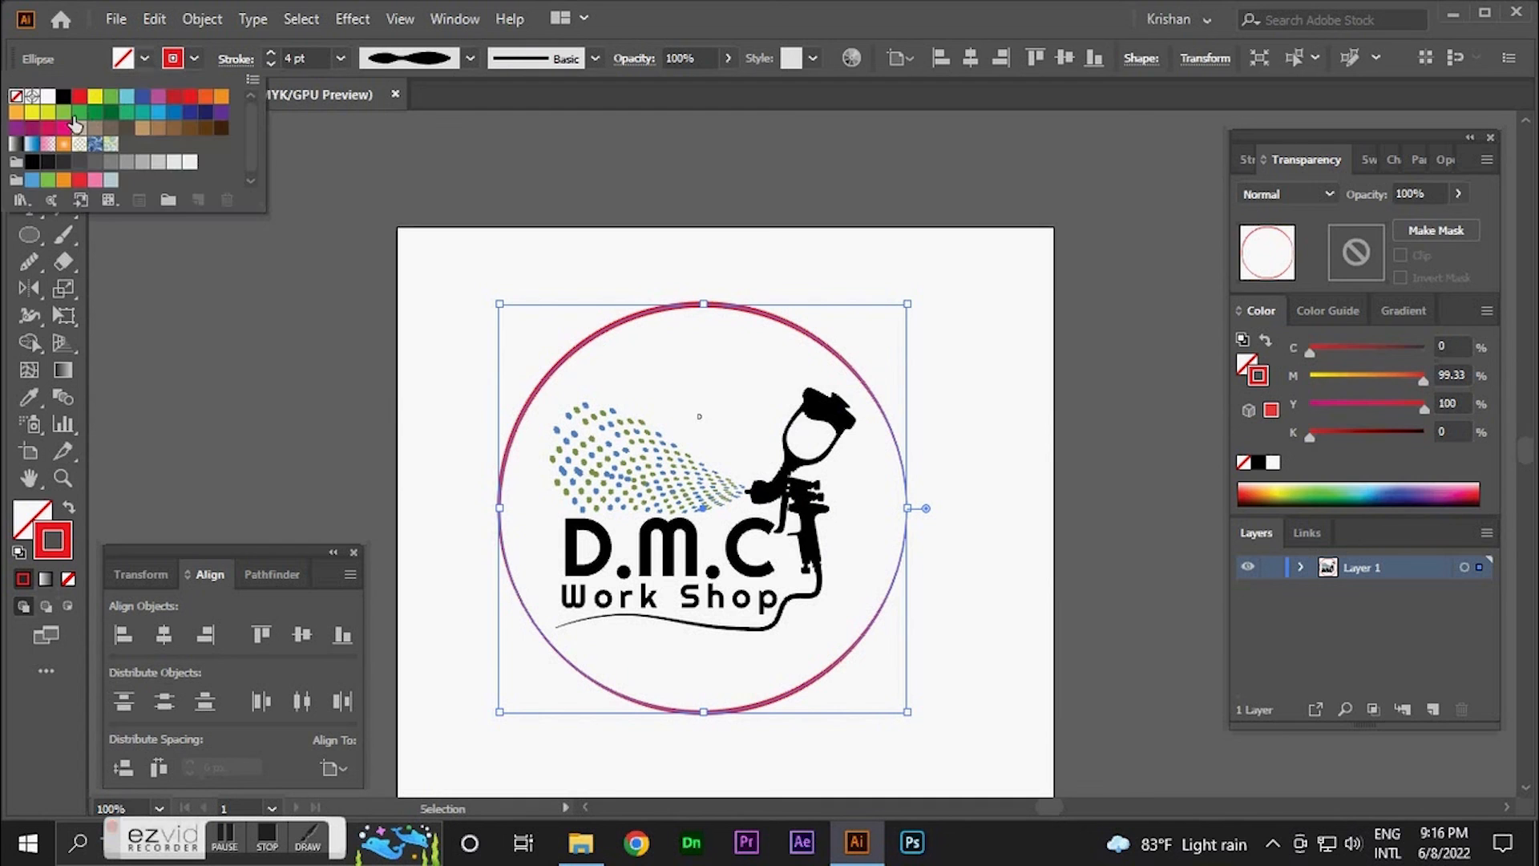
click(47, 163)
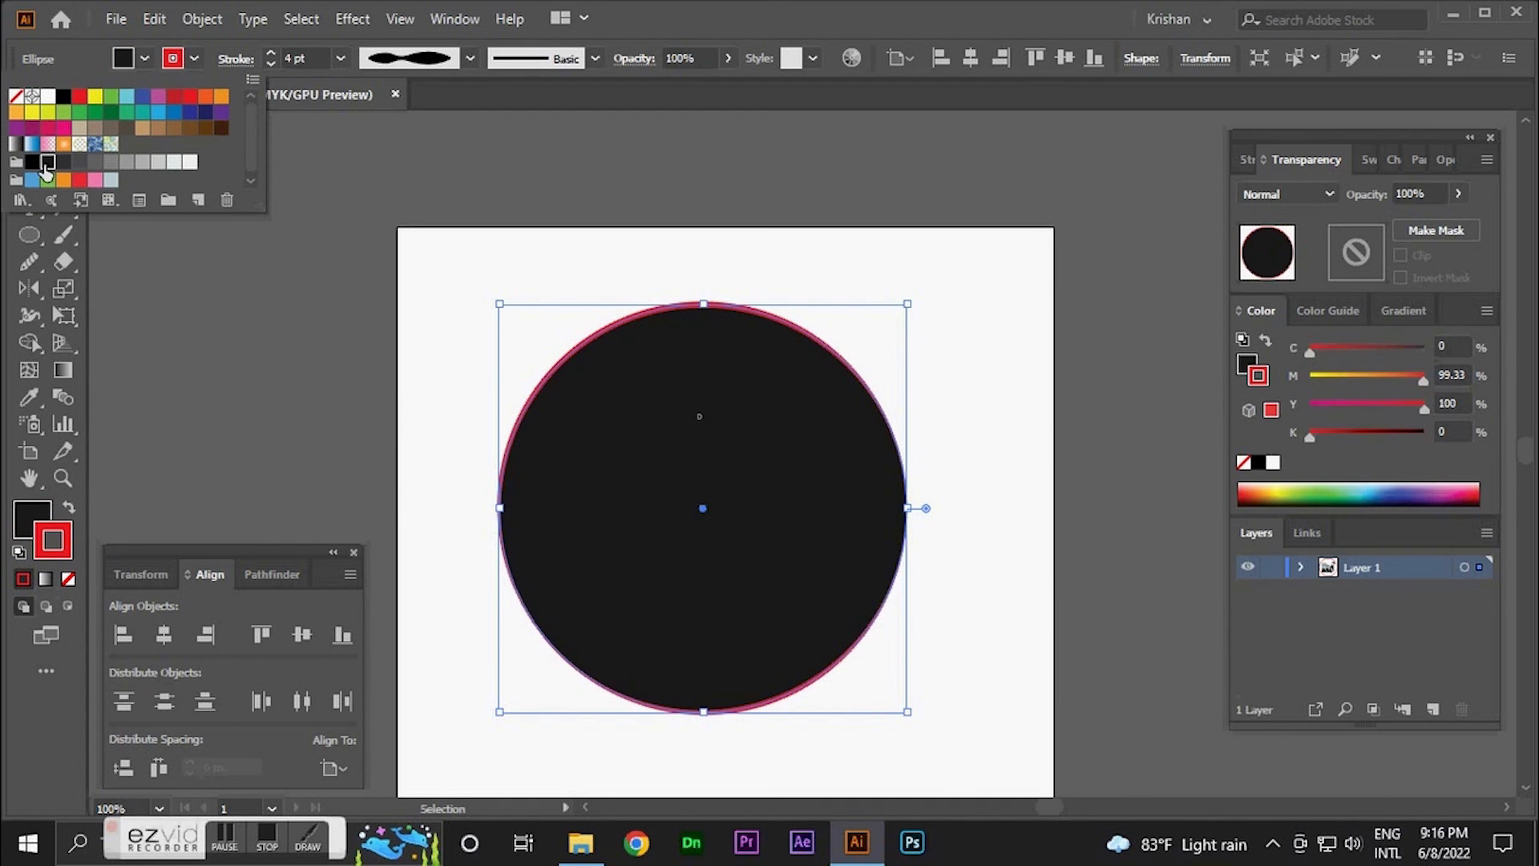
click(1008, 379)
click(902, 517)
key(ctrl+shift+bracketleft)
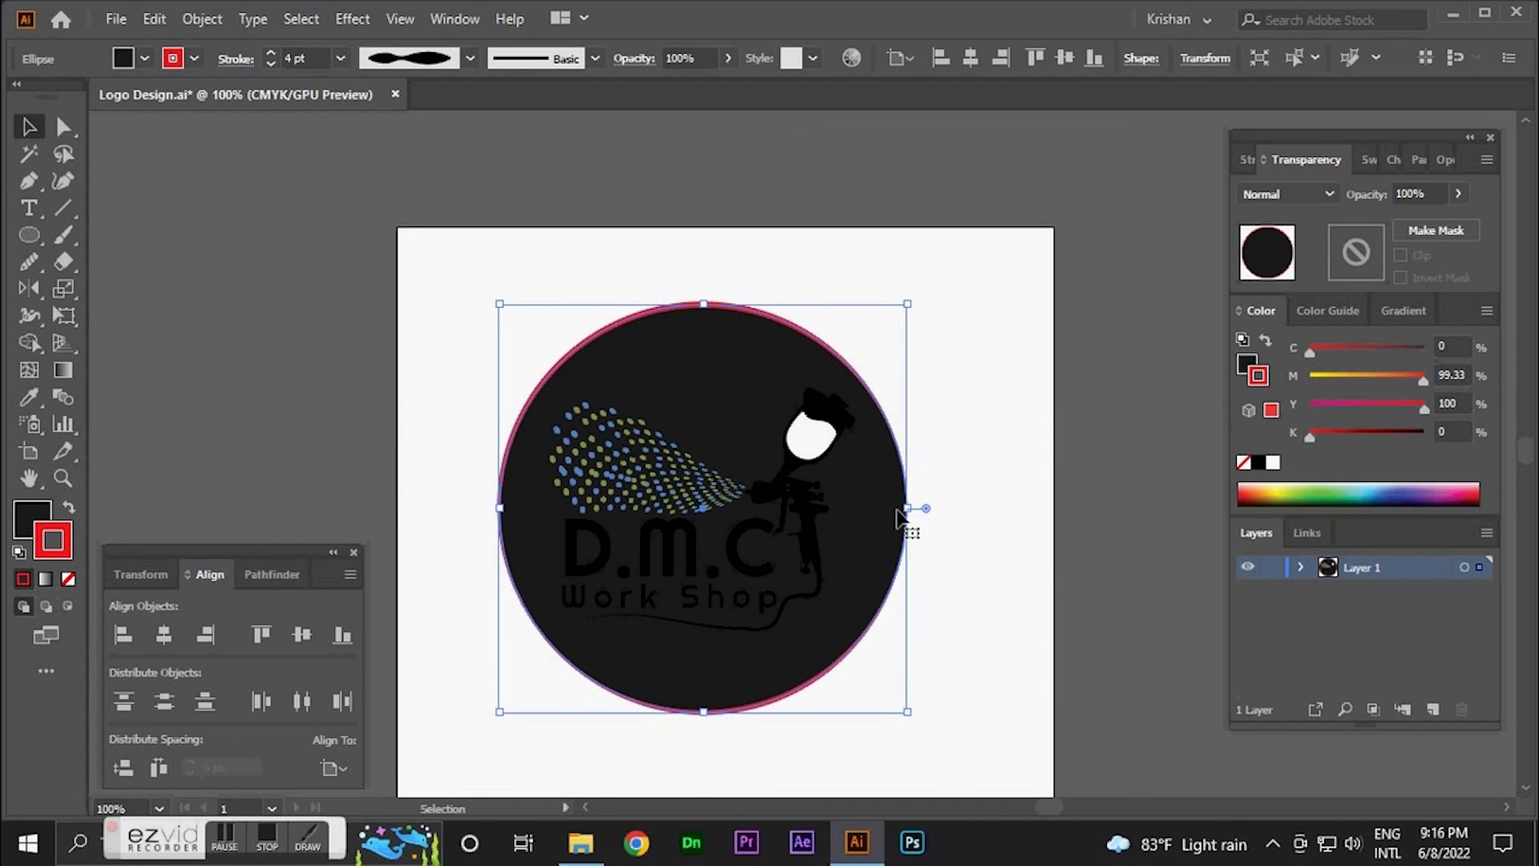
click(974, 521)
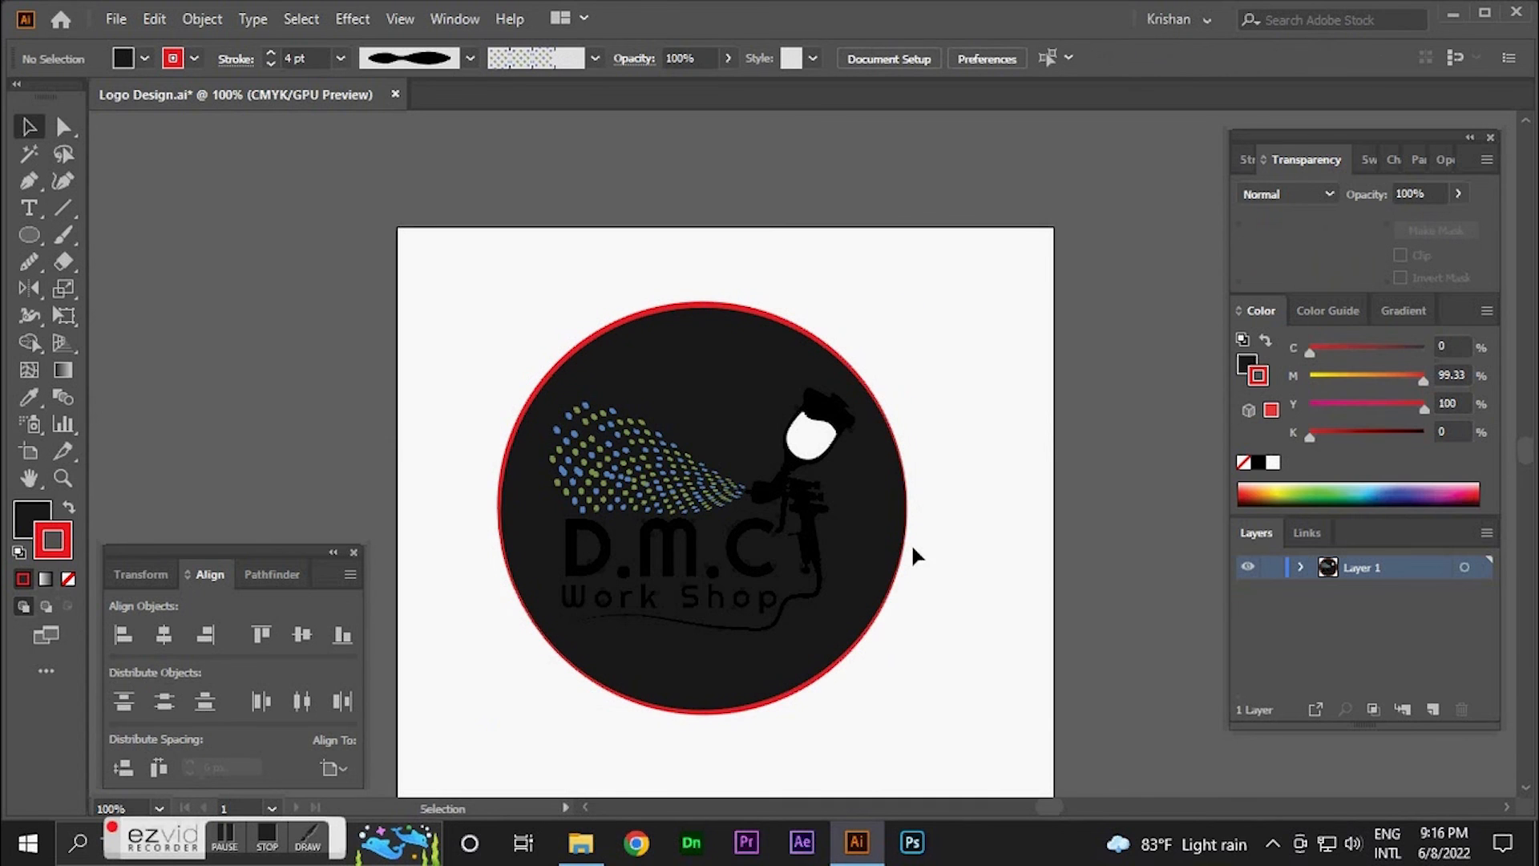
- Fill the letters D, M and C with red, leaving the dots between them out of the selection
scroll(869, 515, up, 5)
scroll(647, 560, down, 2)
scroll(697, 581, up, 1)
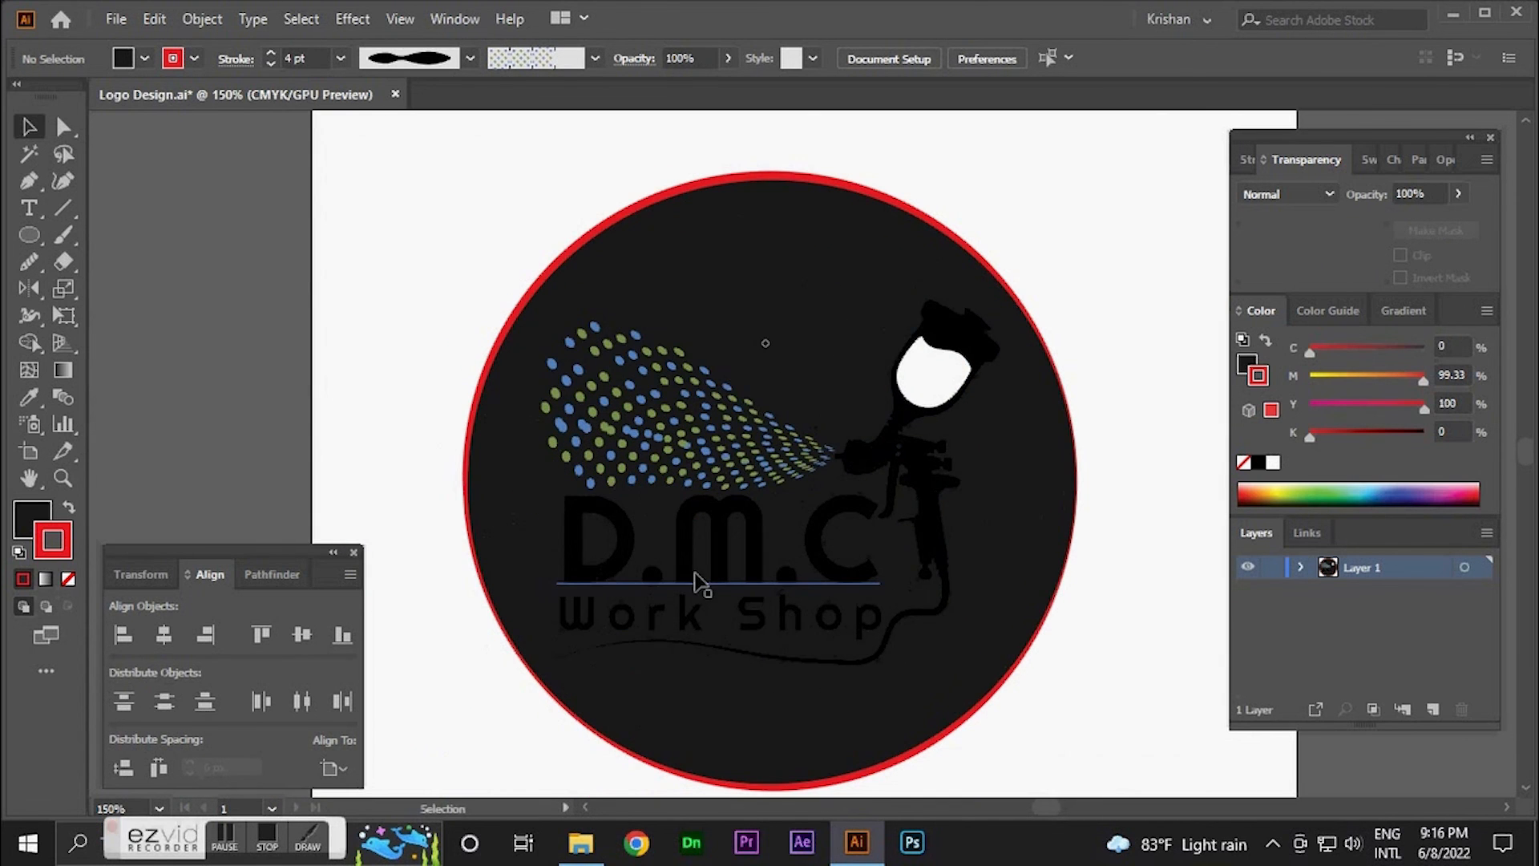
click(695, 573)
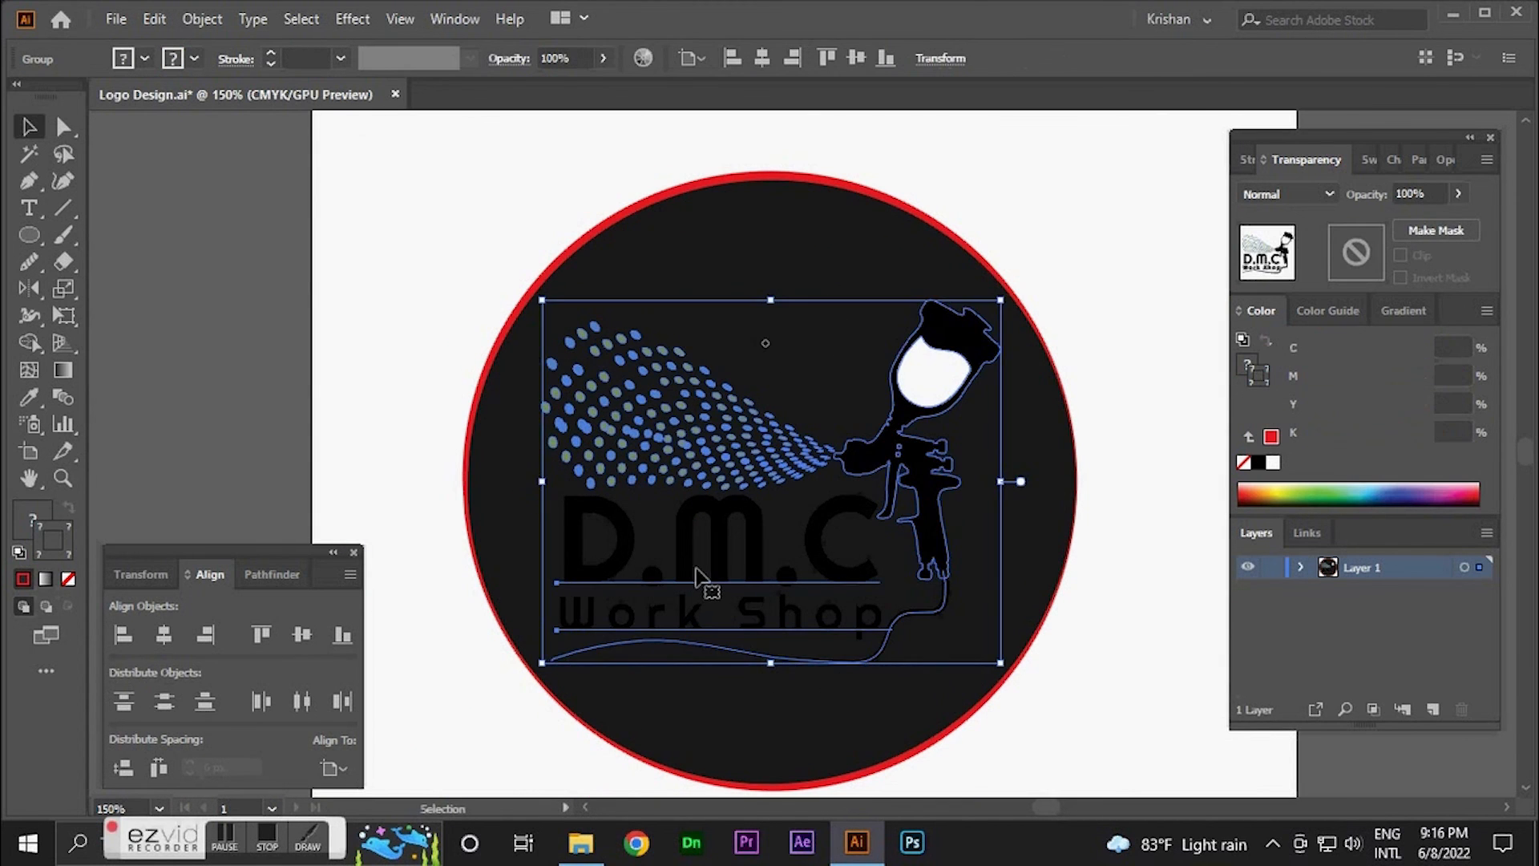
click(1186, 421)
key(a)
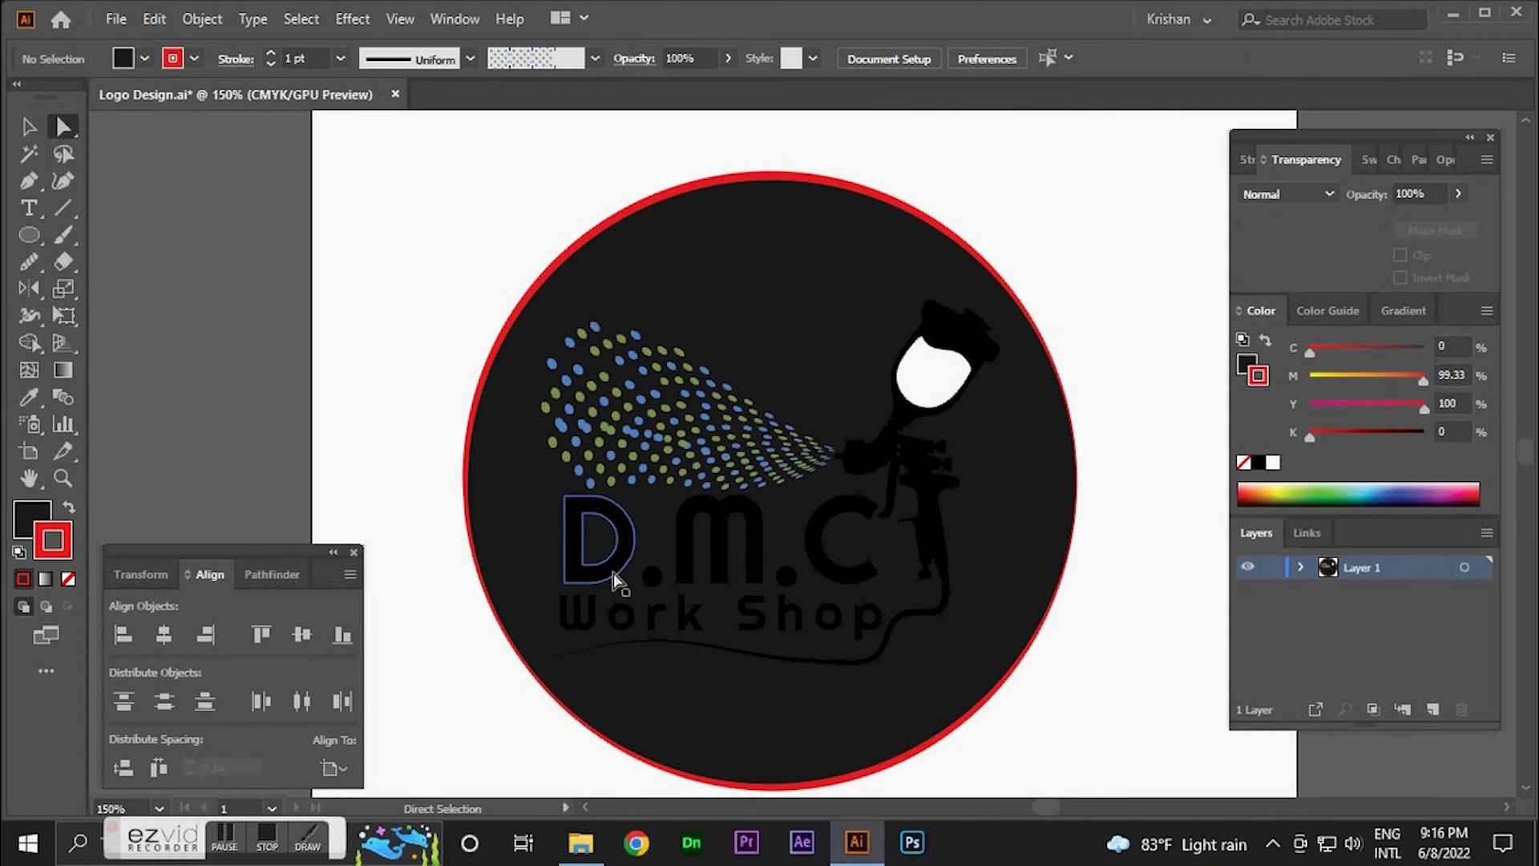
click(616, 578)
shift+click(682, 553)
shift+click(830, 566)
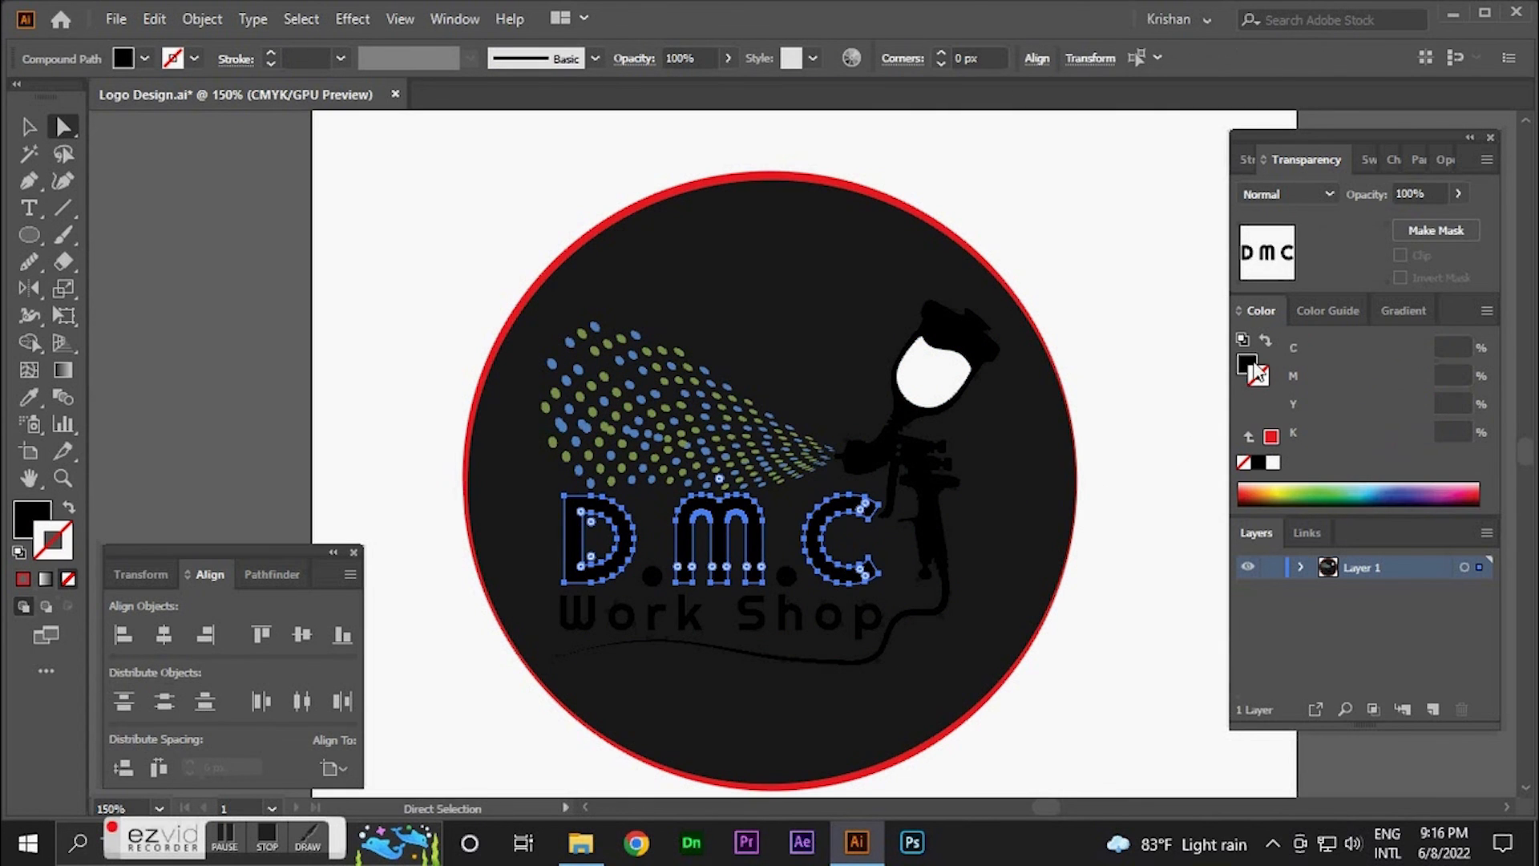
click(1249, 365)
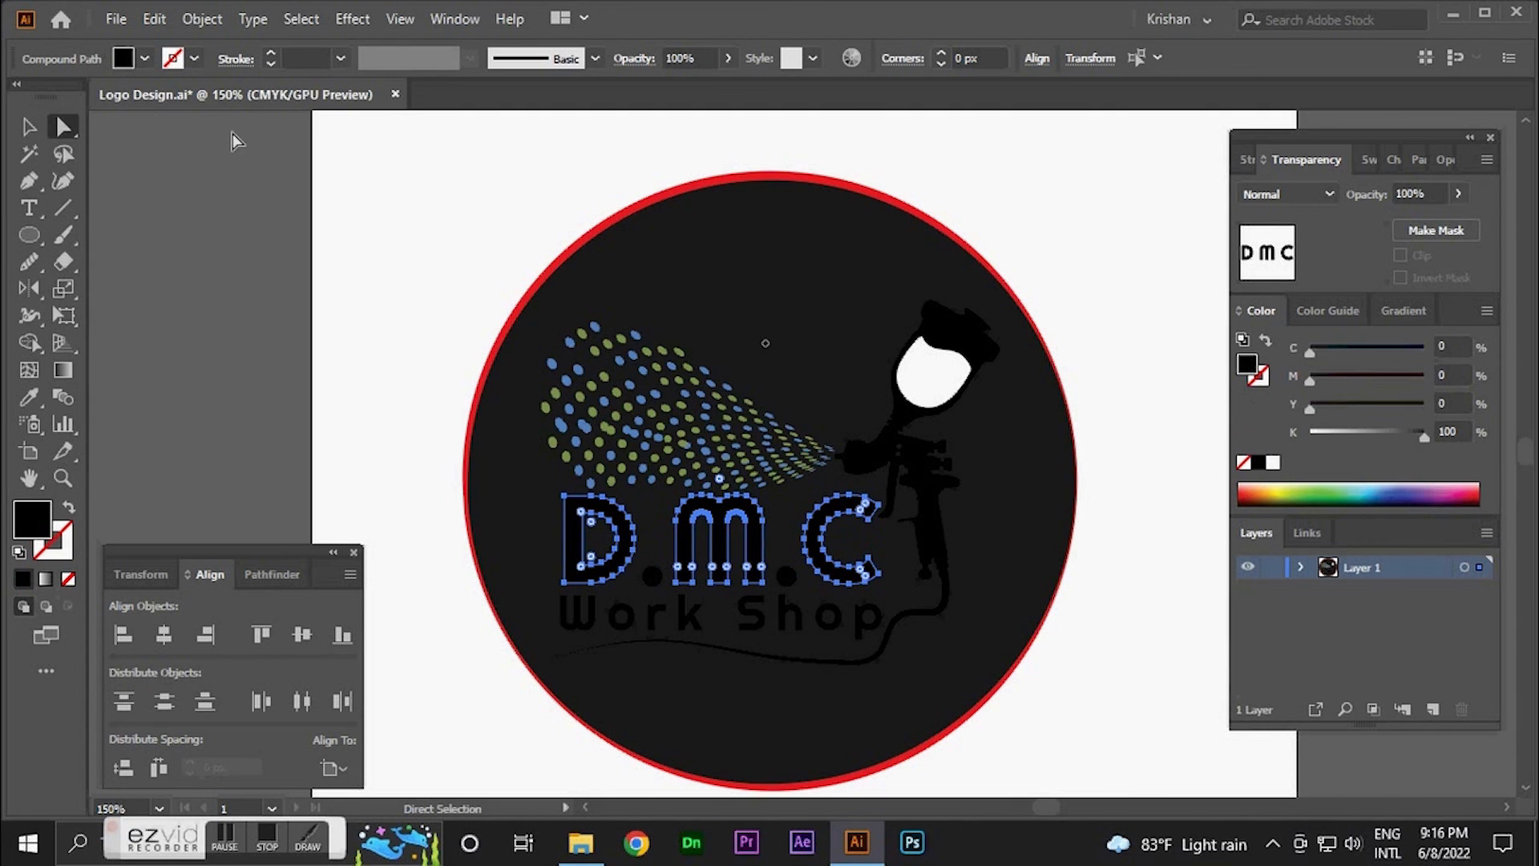
click(145, 58)
click(80, 96)
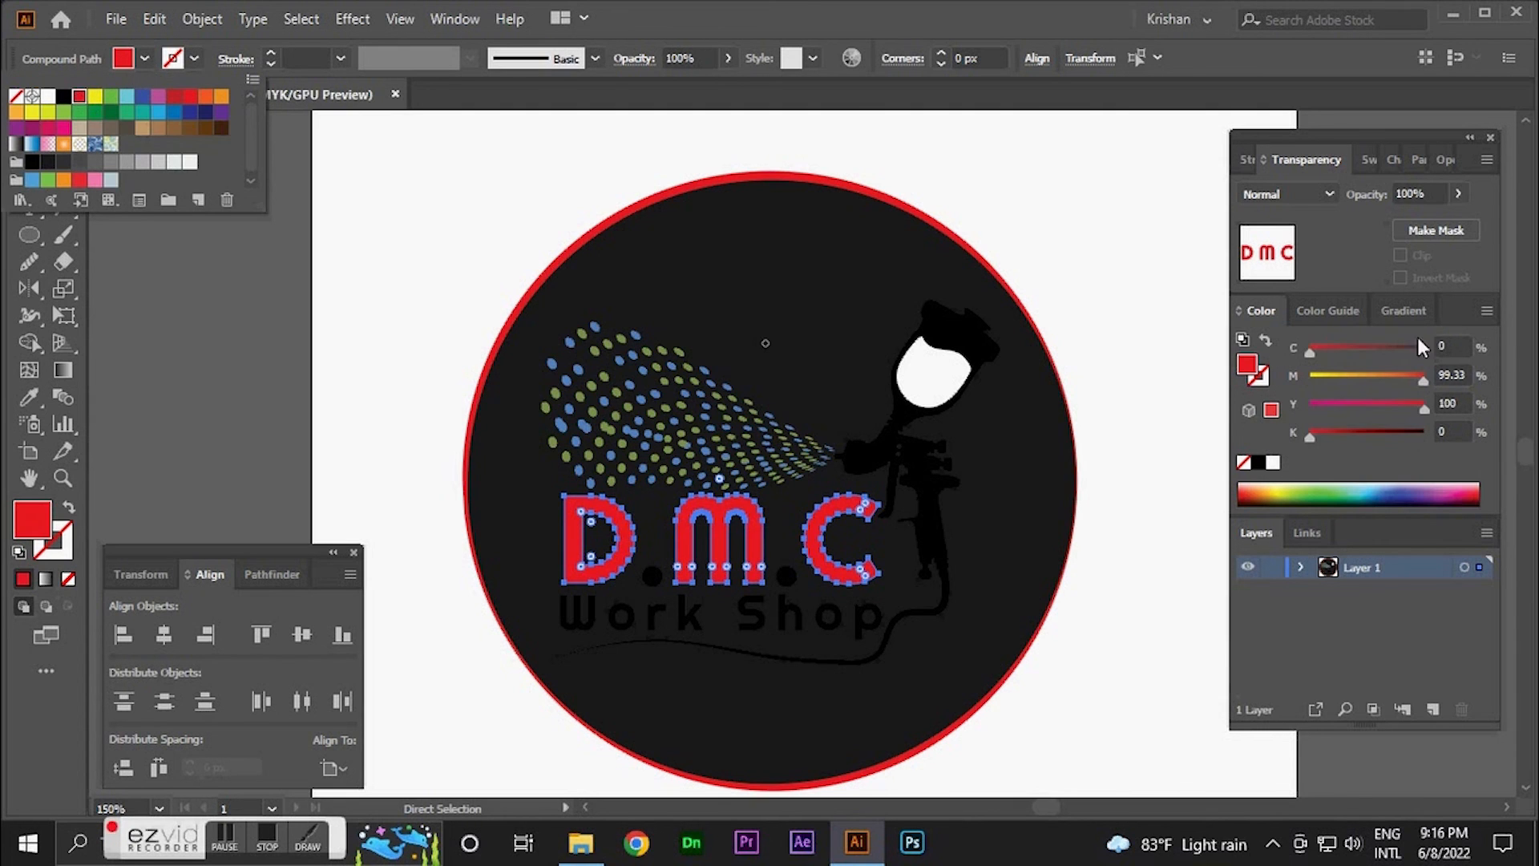
click(1469, 375)
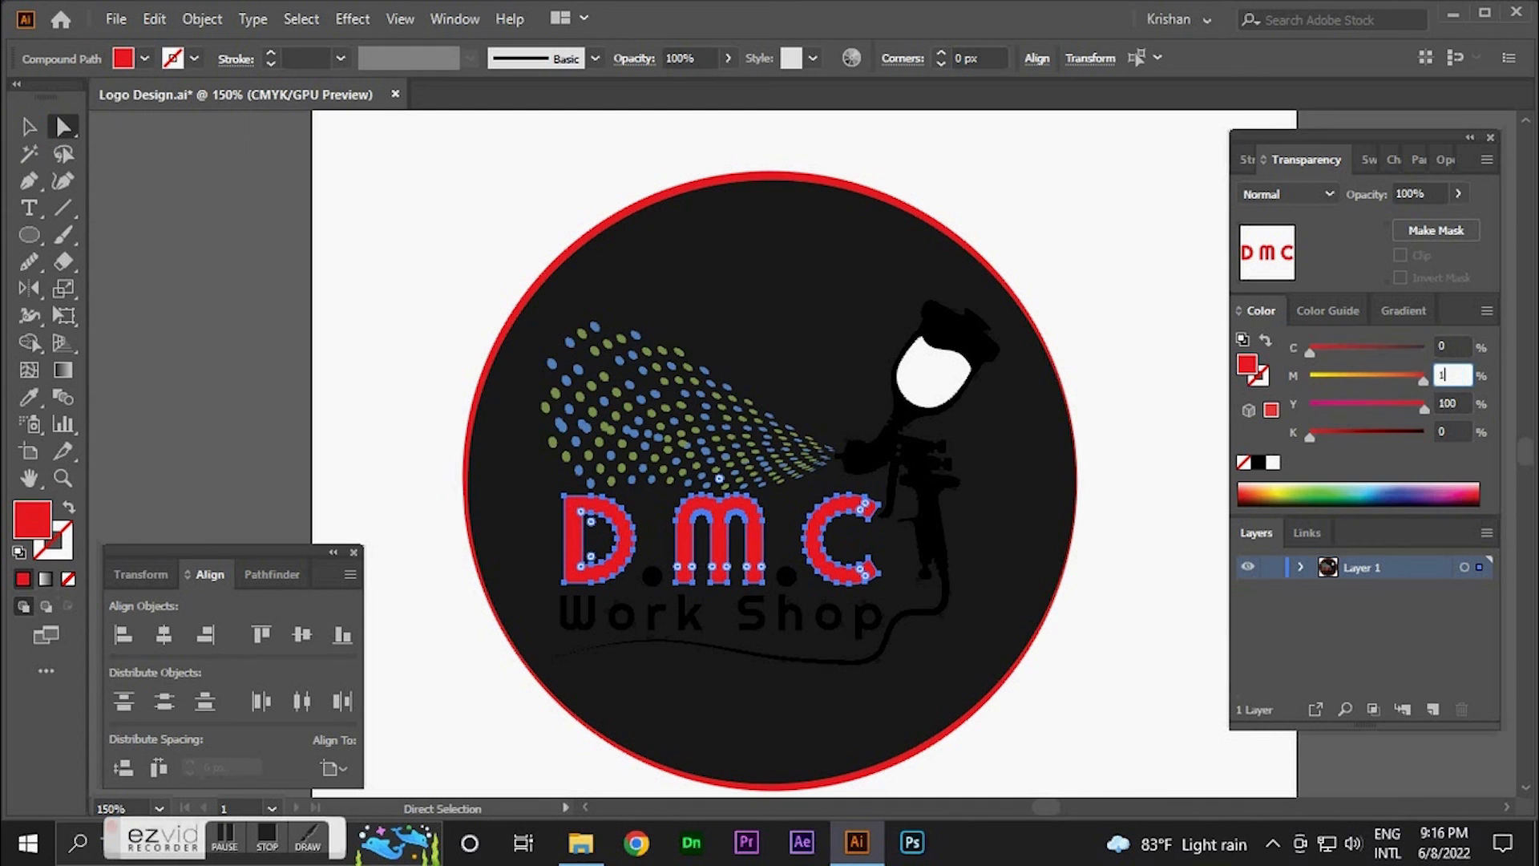
- Fill the two dots between the letters D, M and C with light grey at 14% K
click(660, 577)
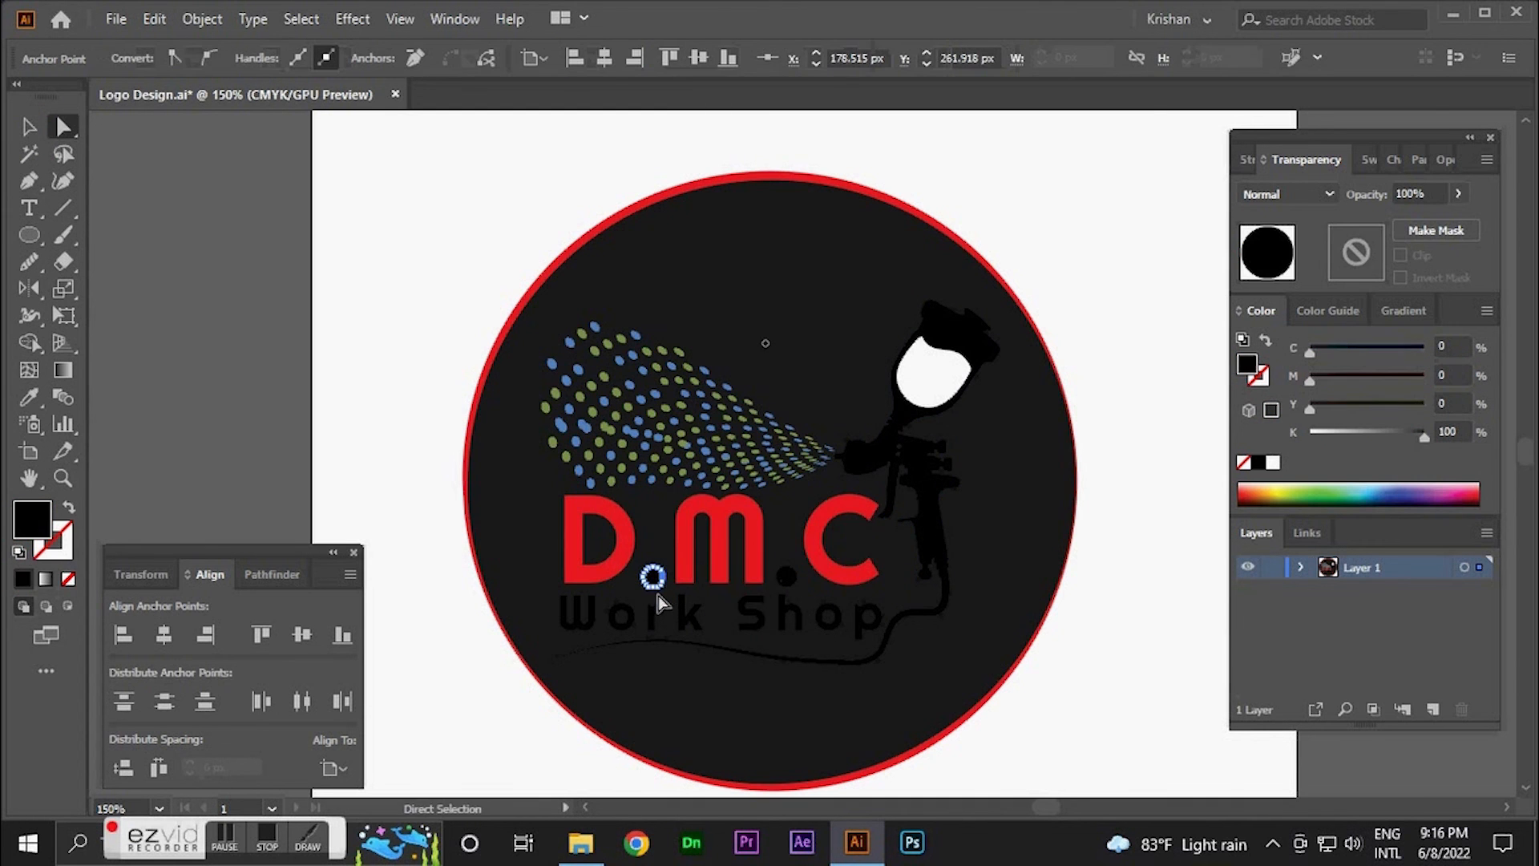
scroll(654, 590, up, 2)
shift+click(916, 559)
scroll(776, 572, down, 2)
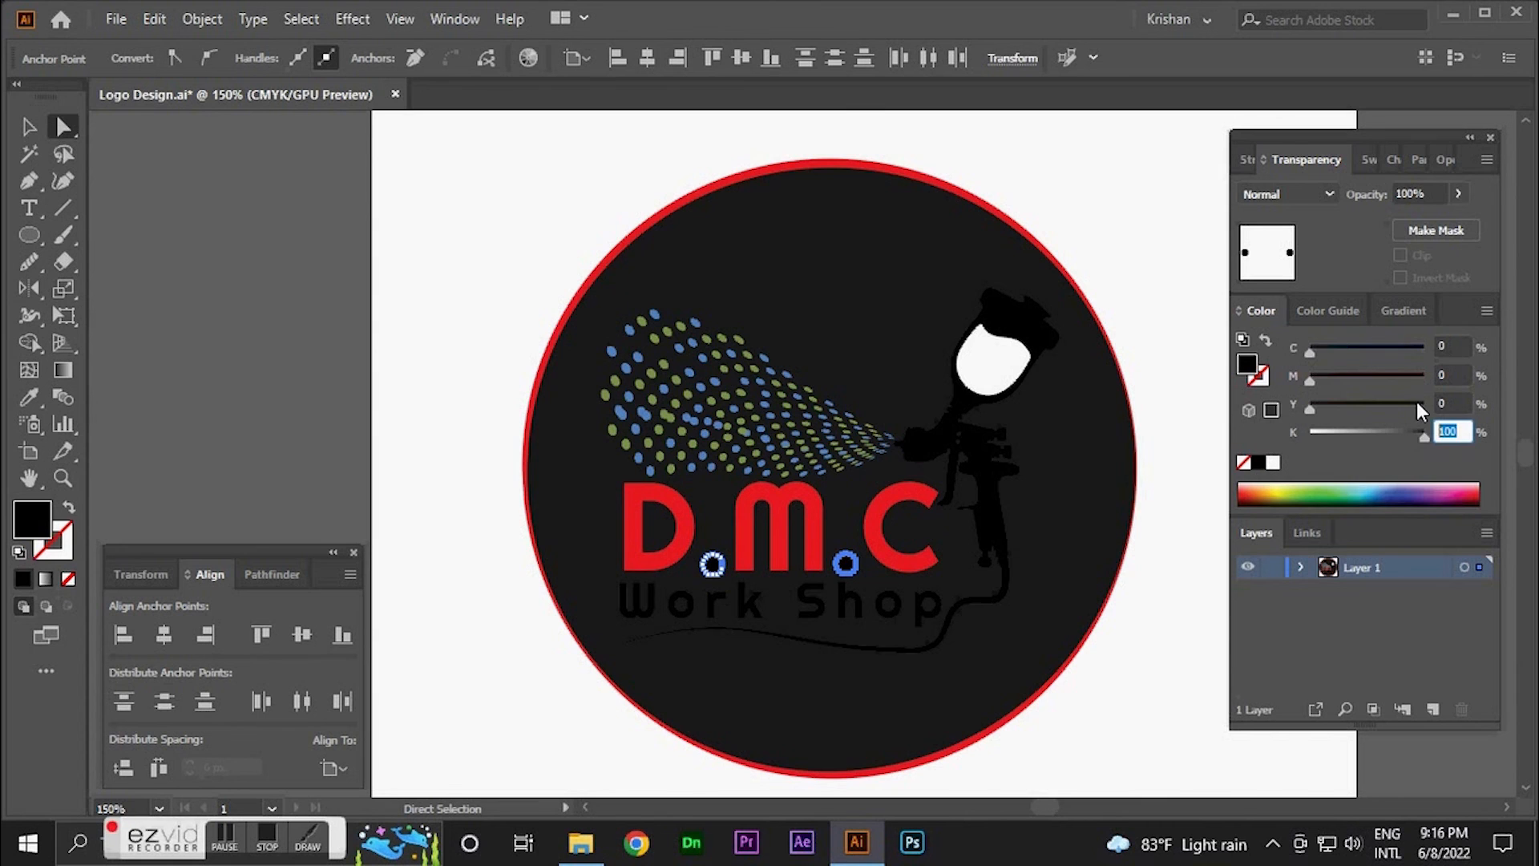
text(50)
key(Return)
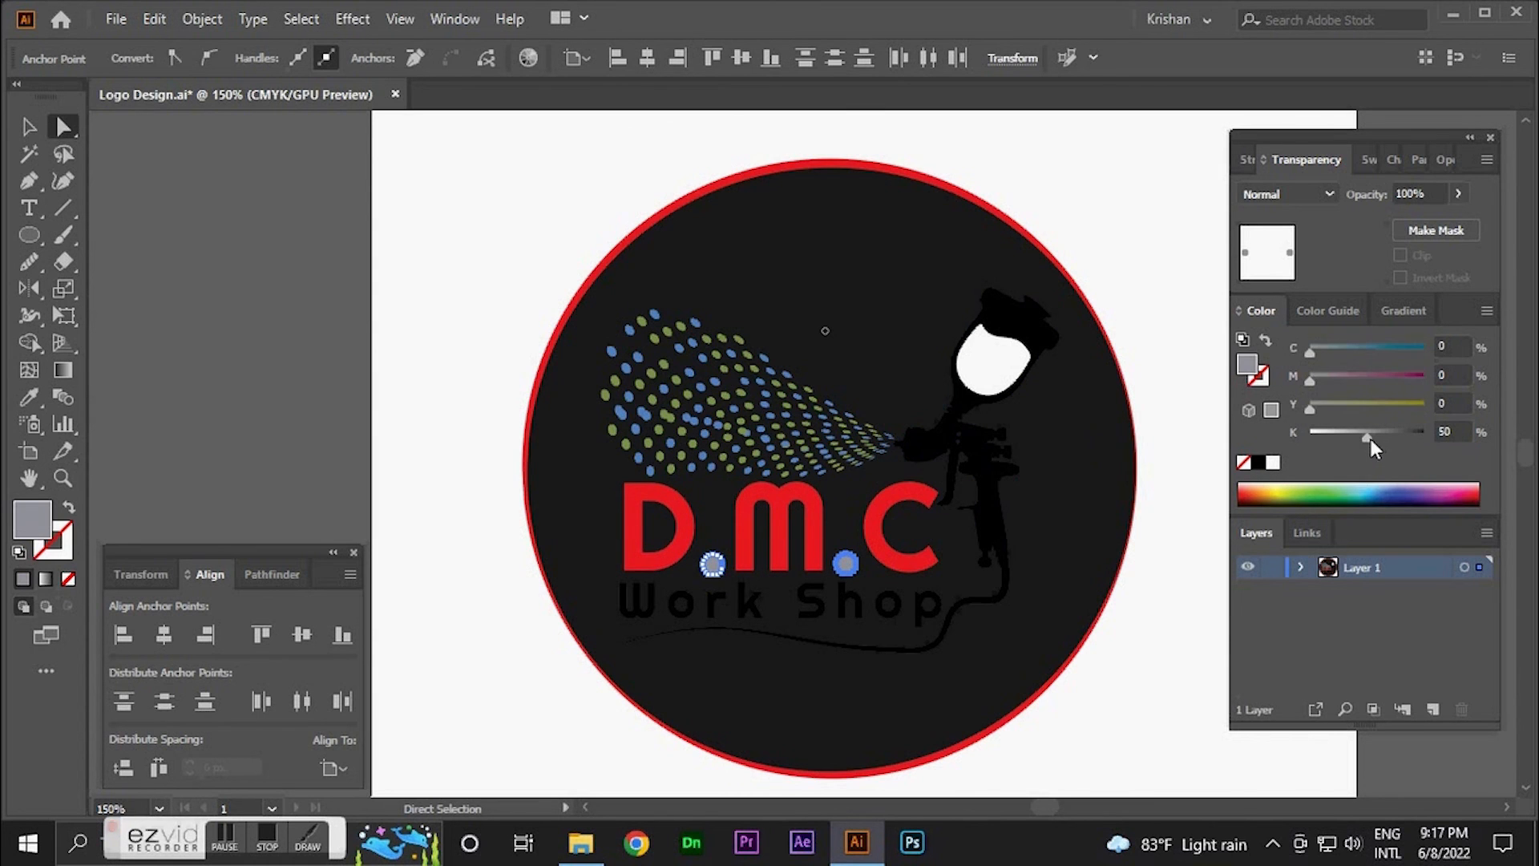
drag(1369, 440, 1321, 437)
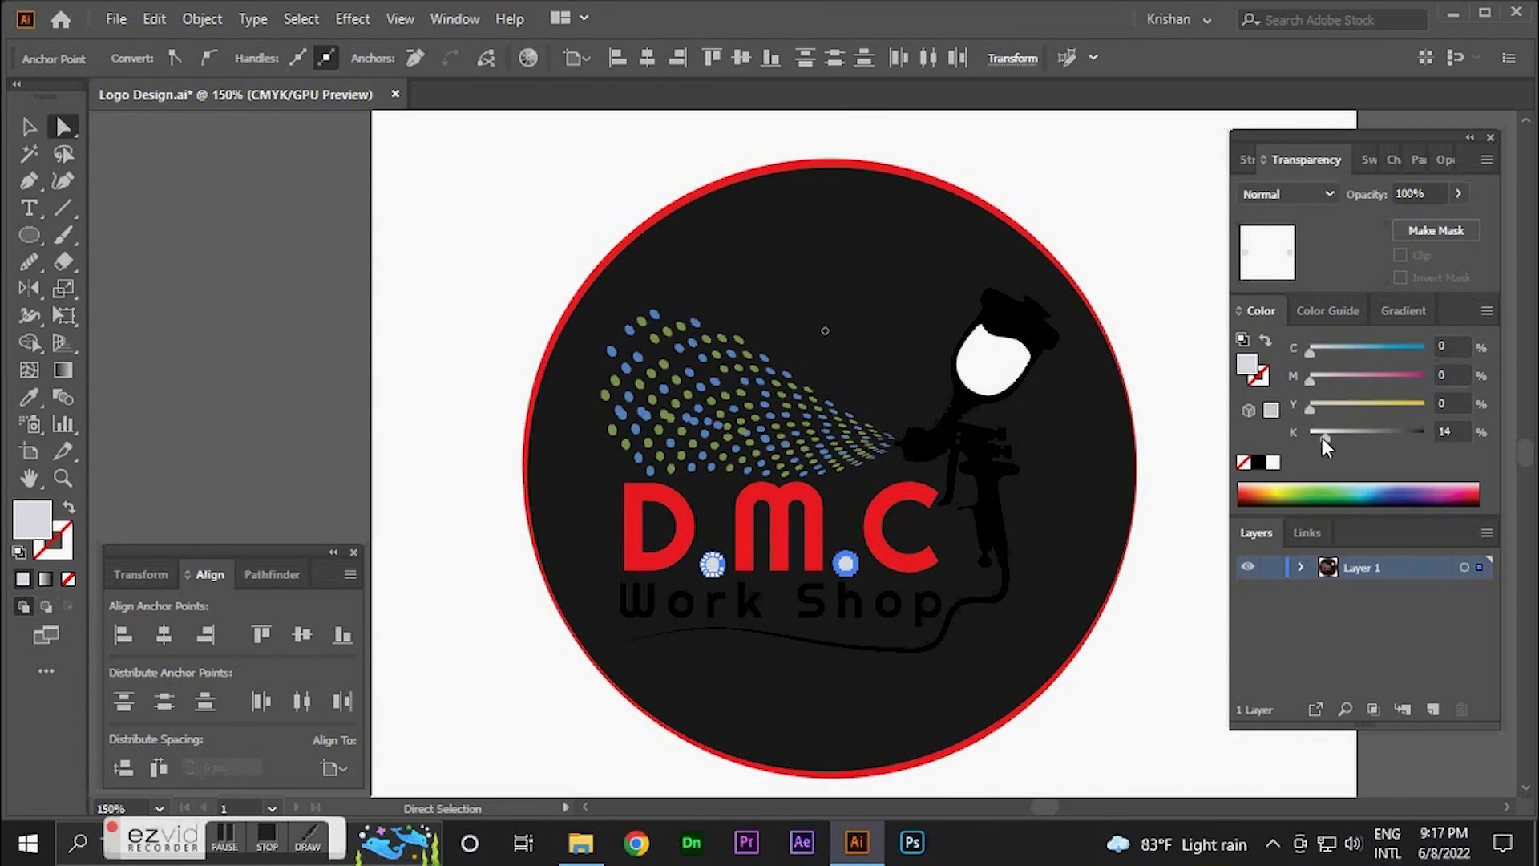
- Change the stroke colour of the hose line under the lettering to white
click(749, 619)
scroll(704, 633, up, 1)
click(842, 647)
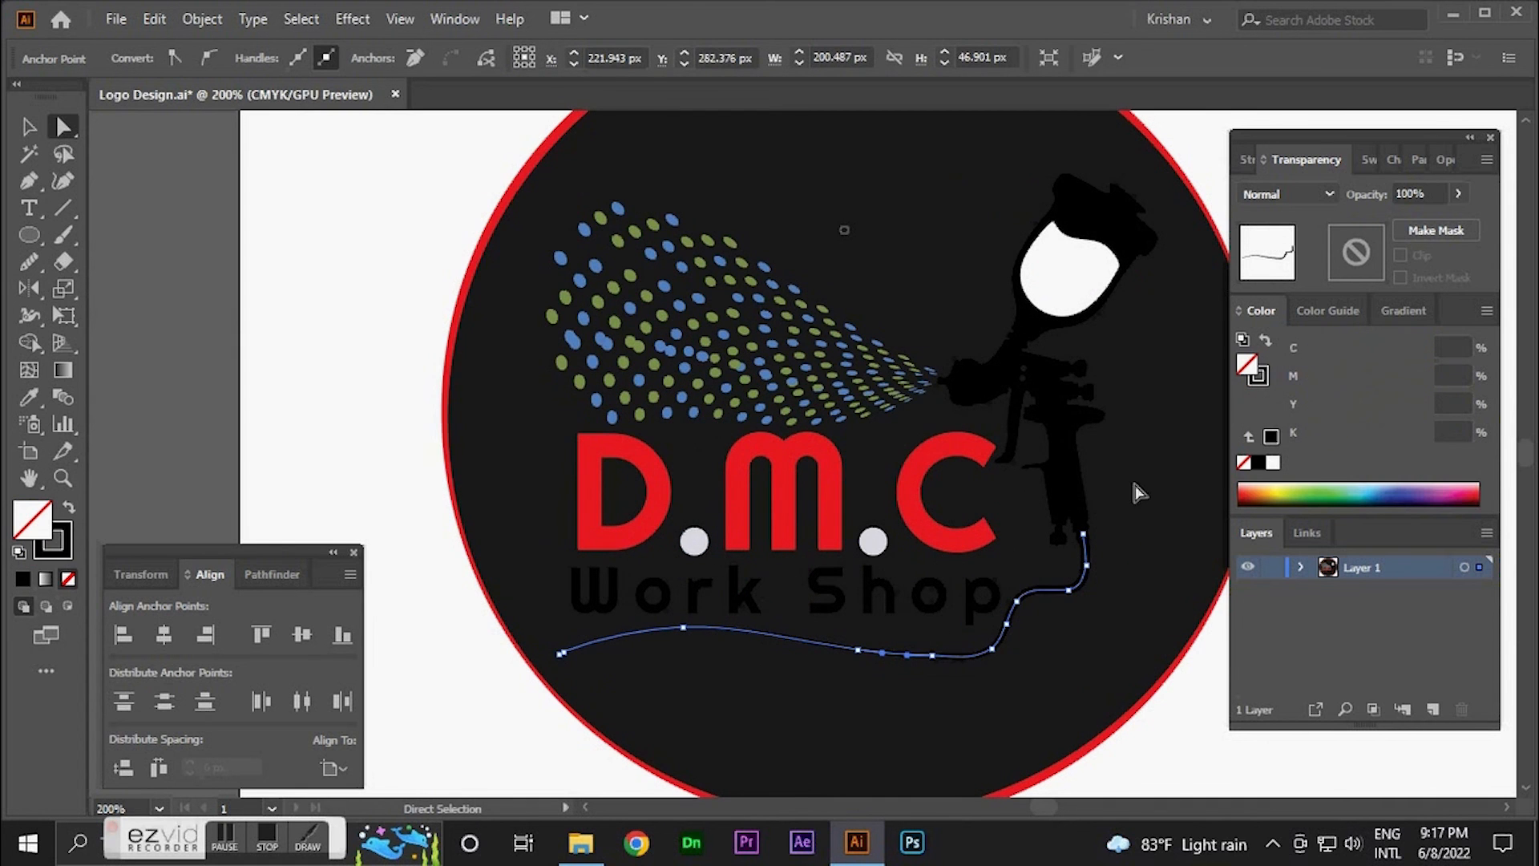
click(1273, 463)
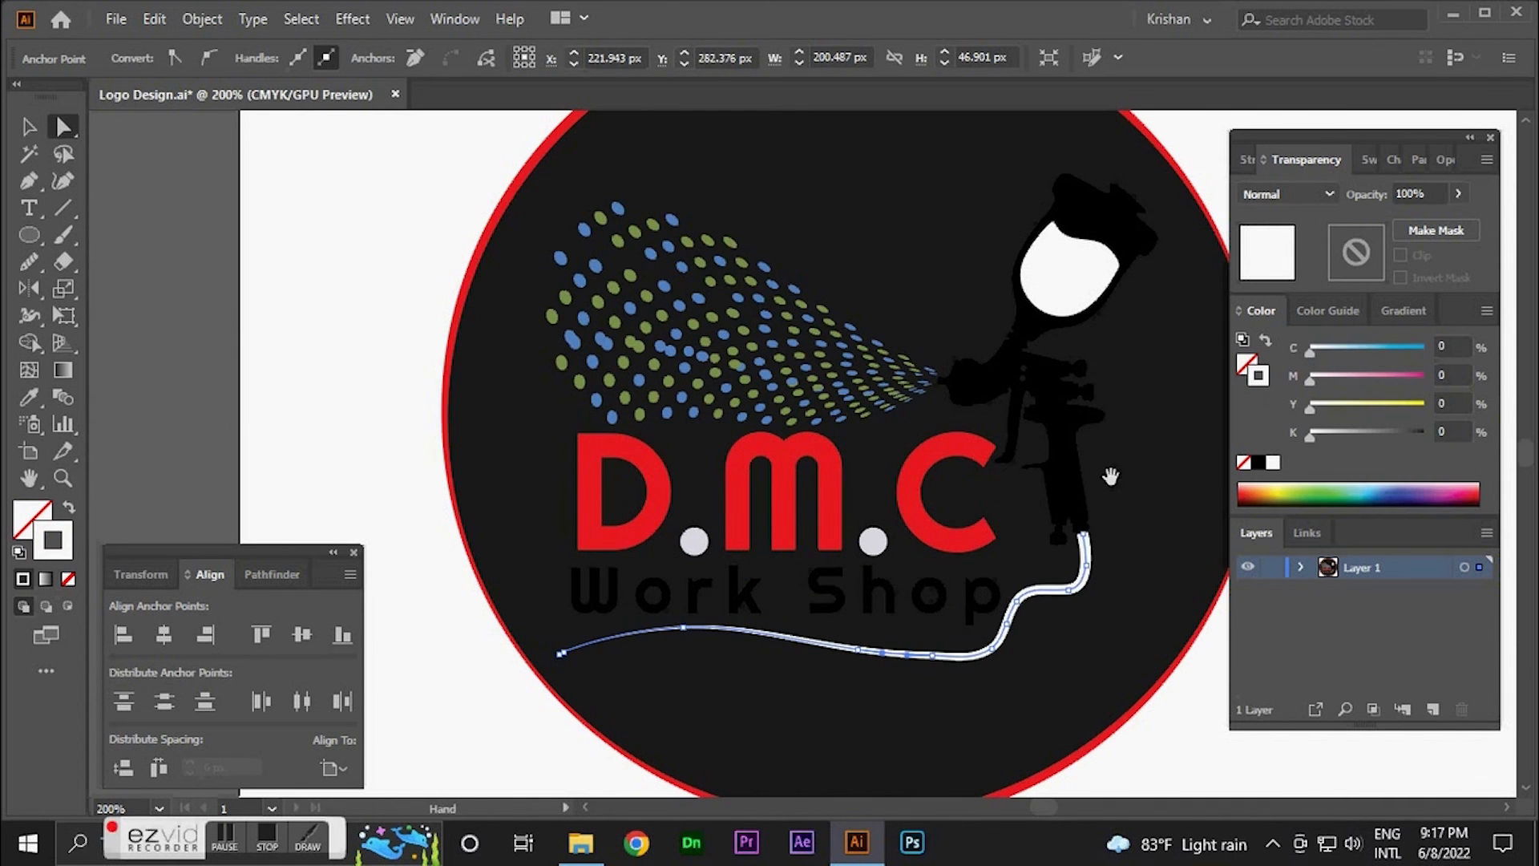
- Fill all the Work Shop letters with white
scroll(930, 627, right, 1)
drag(518, 604, 966, 633)
click(1273, 462)
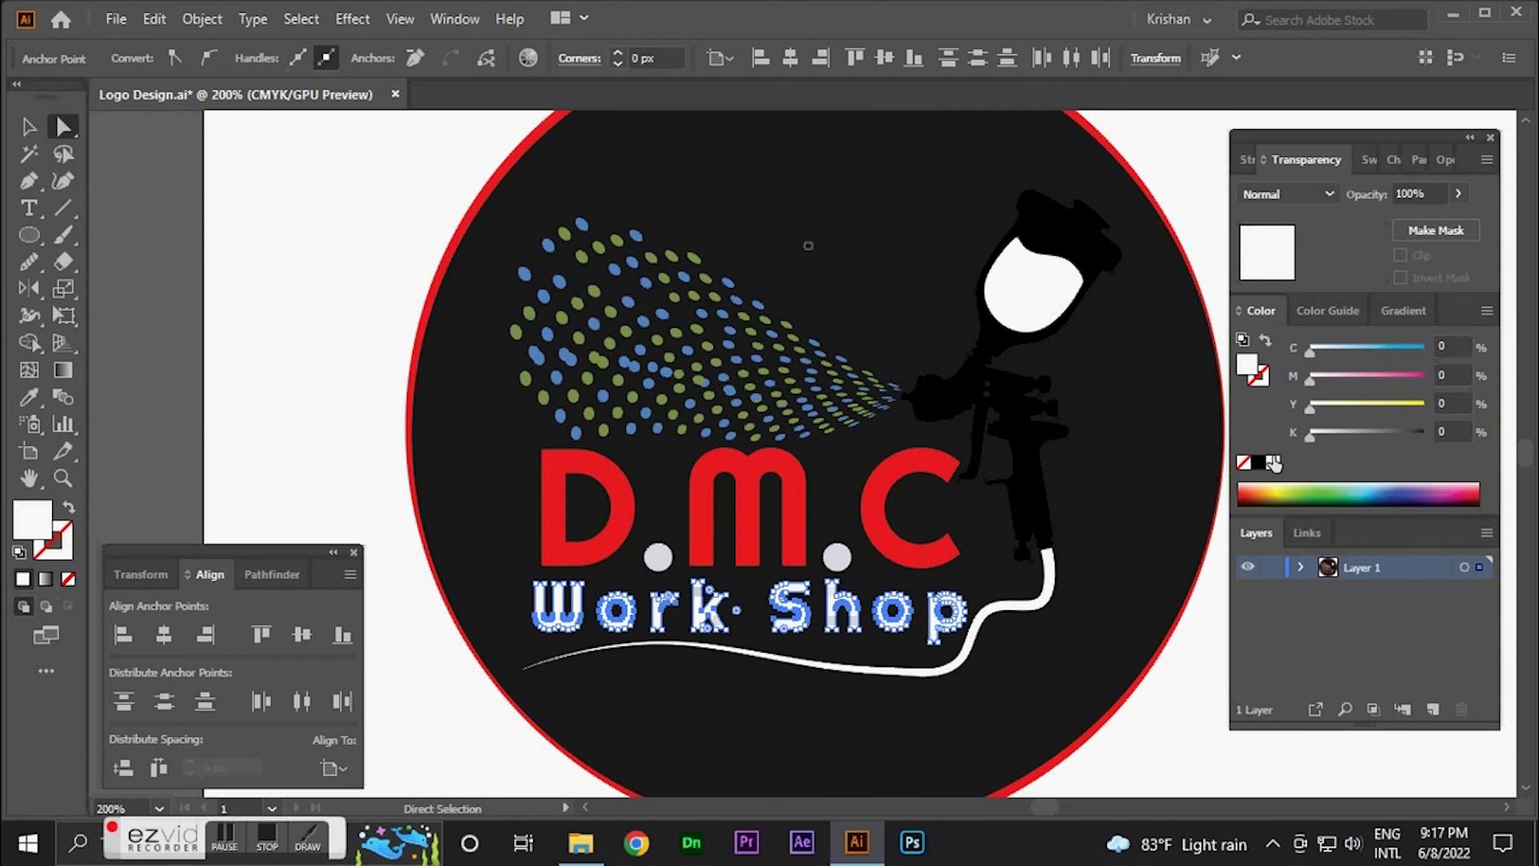
click(1040, 751)
- Fill the spray gun silhouette with white
scroll(864, 653, down, 2)
scroll(996, 615, right, 2)
scroll(855, 500, up, 3)
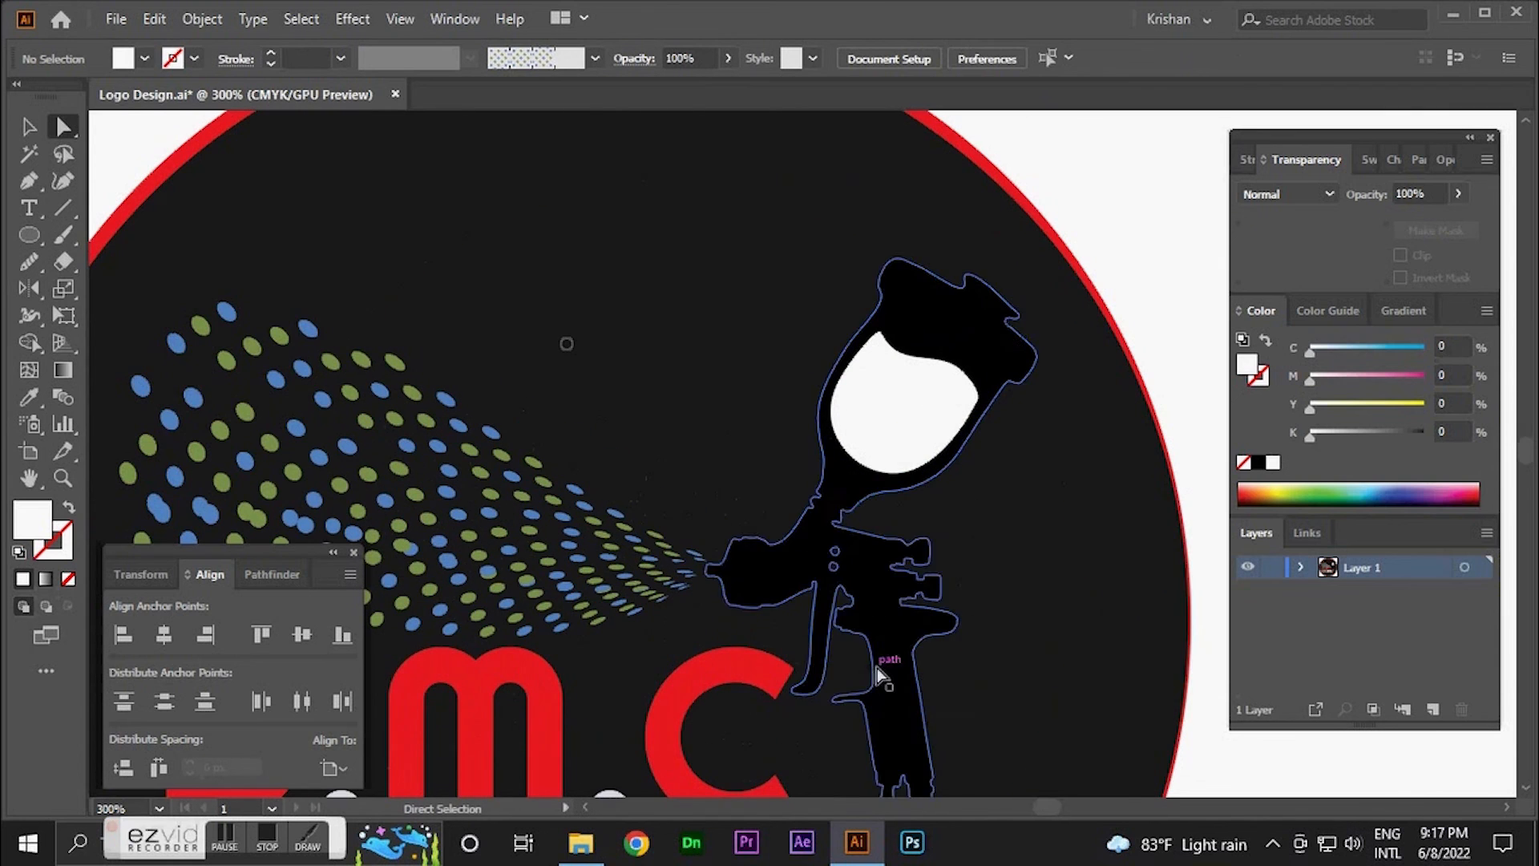
click(888, 657)
click(1273, 462)
- Deselect the white shape inside the spray gun's cup and save the logo document
click(900, 430)
scroll(904, 433, down, 1)
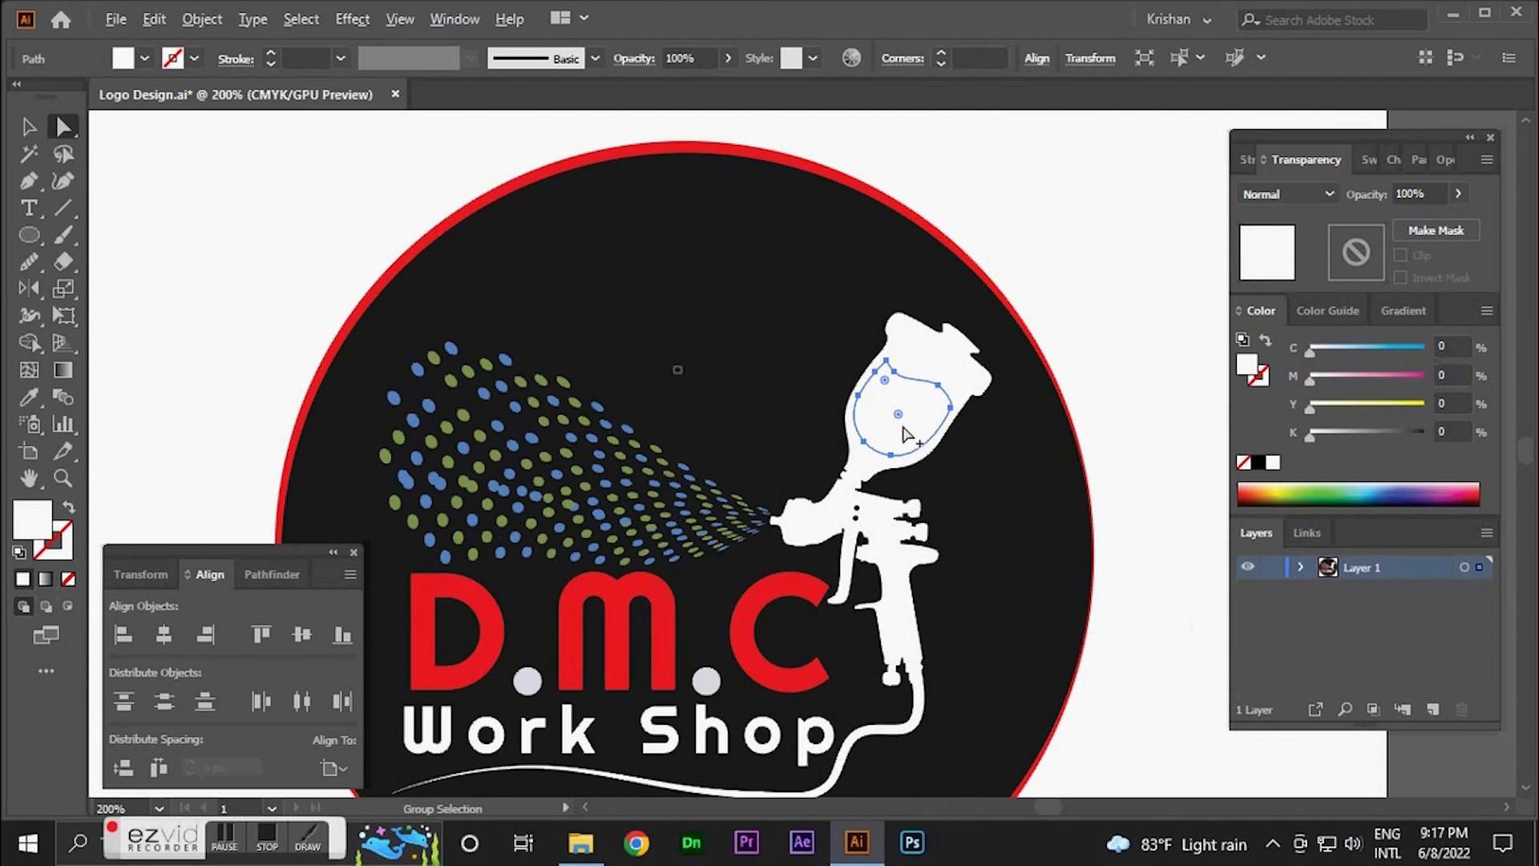
click(1073, 507)
scroll(950, 509, down, 1)
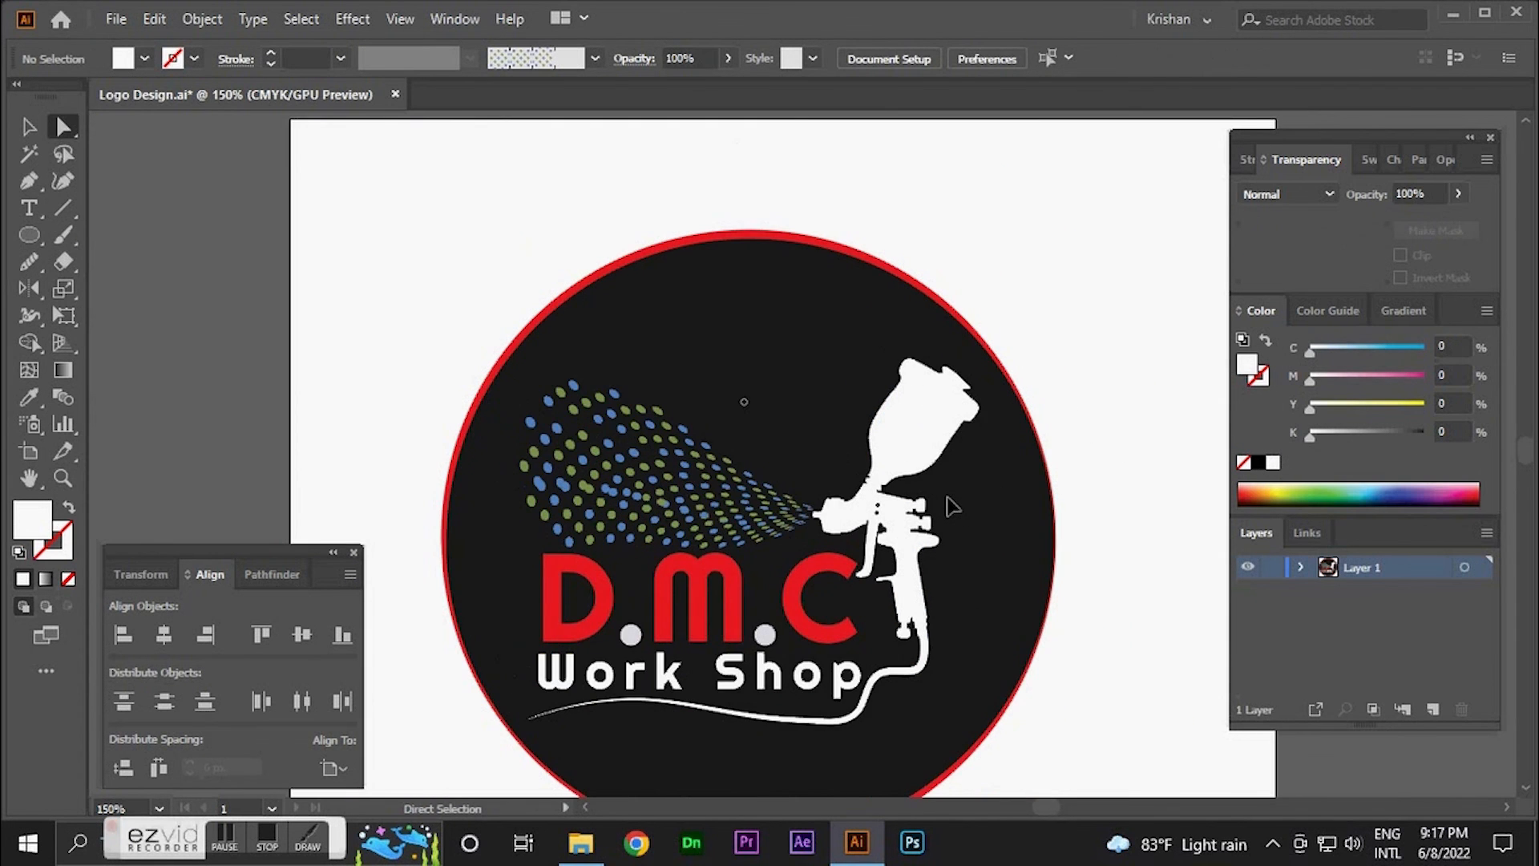
key(ctrl+s)
key(v)
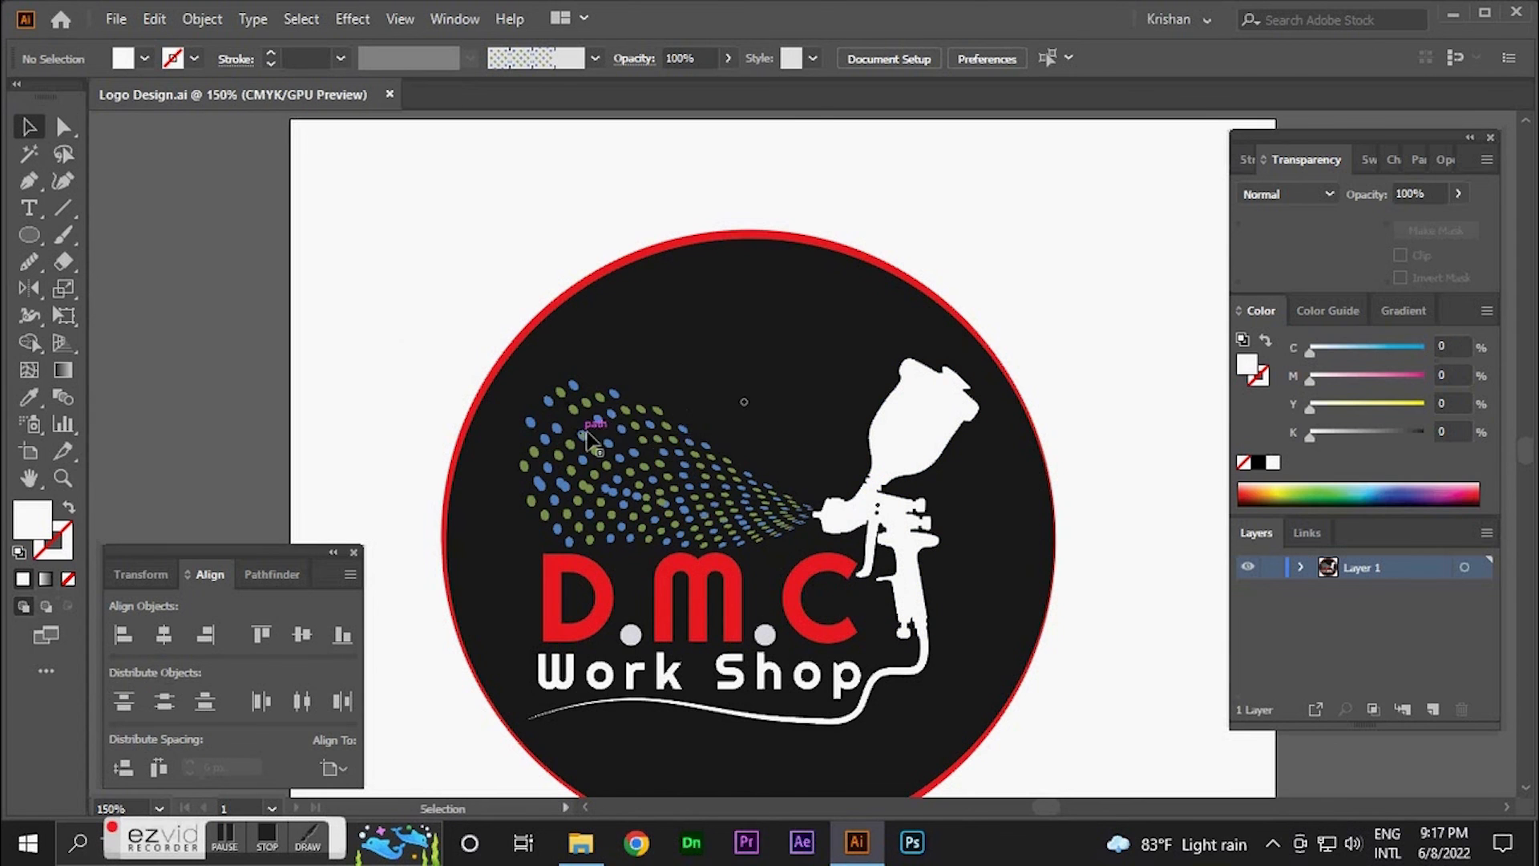
- Ungroup the nested spray dot artwork beside the gun nozzle so the dots can be selected on their own
click(589, 440)
right_click(589, 439)
click(657, 228)
click(429, 326)
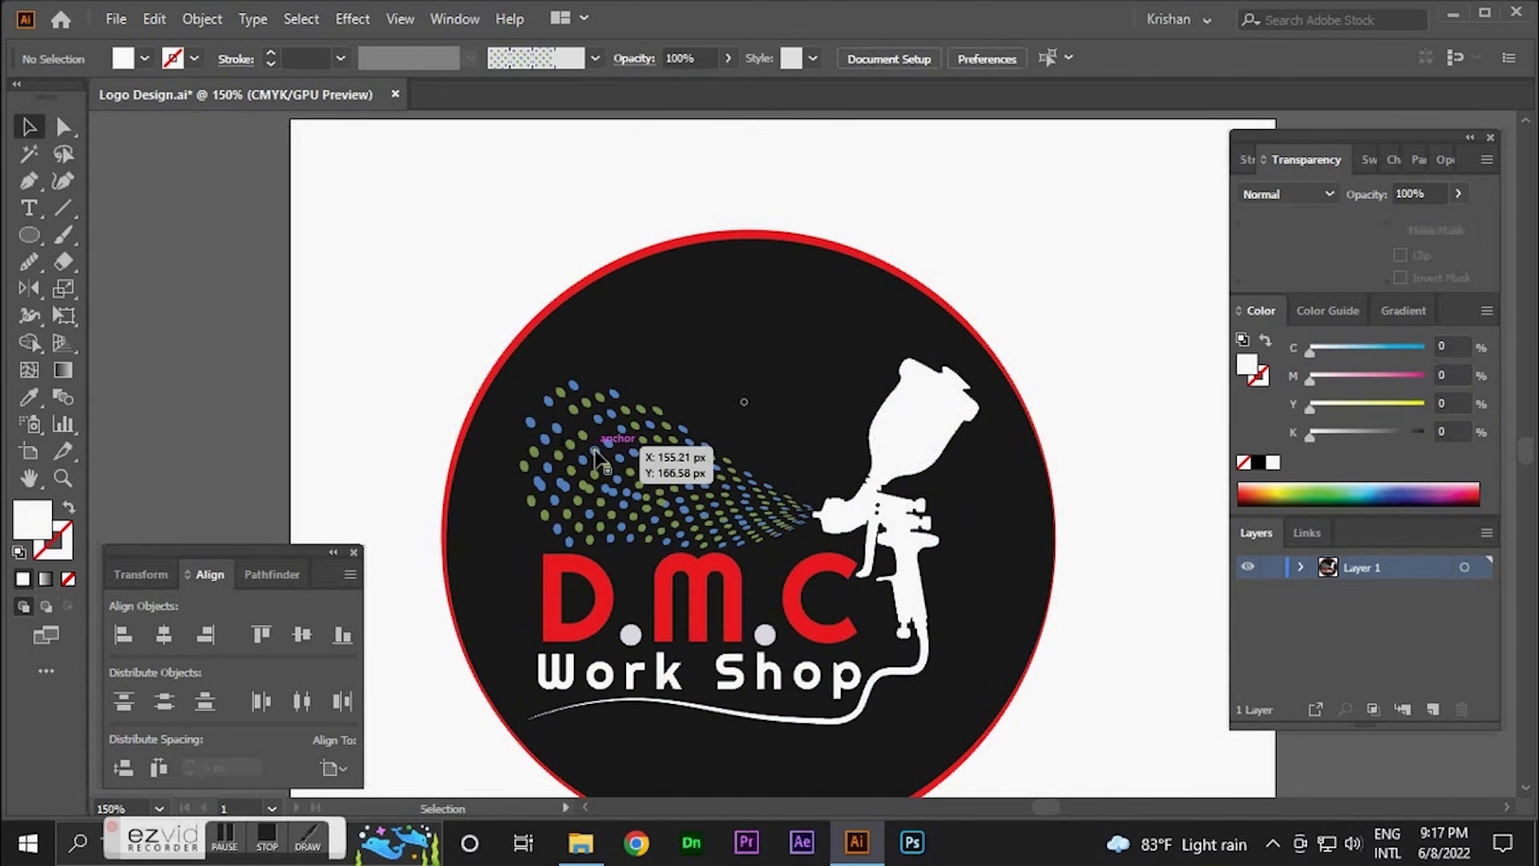
click(595, 450)
right_click(595, 450)
click(682, 244)
click(532, 411)
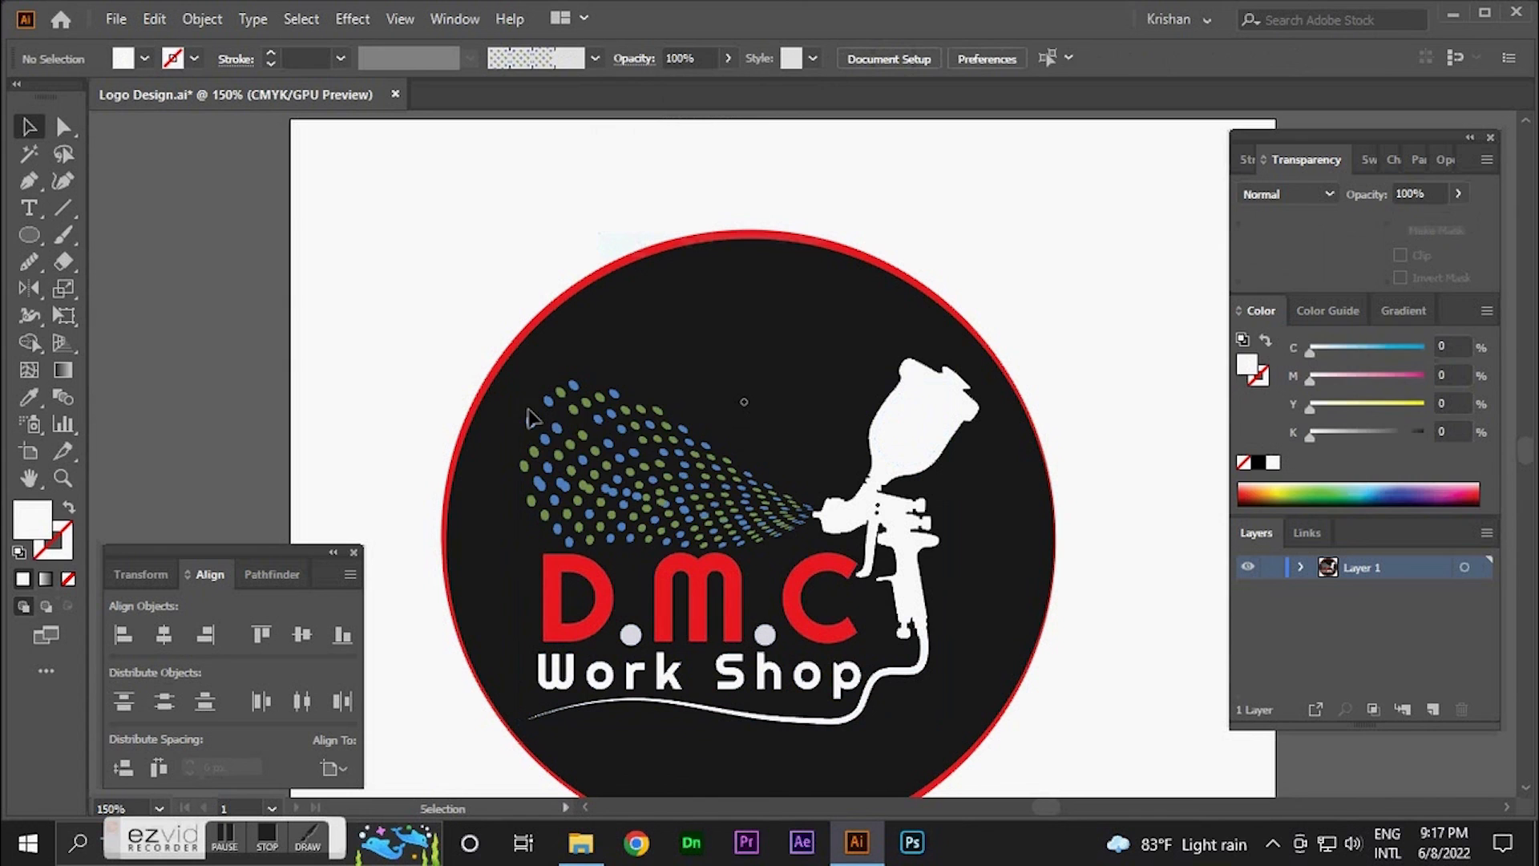
- Fill the spray dots with a linear gradient and set its starting colour stop to red
click(574, 453)
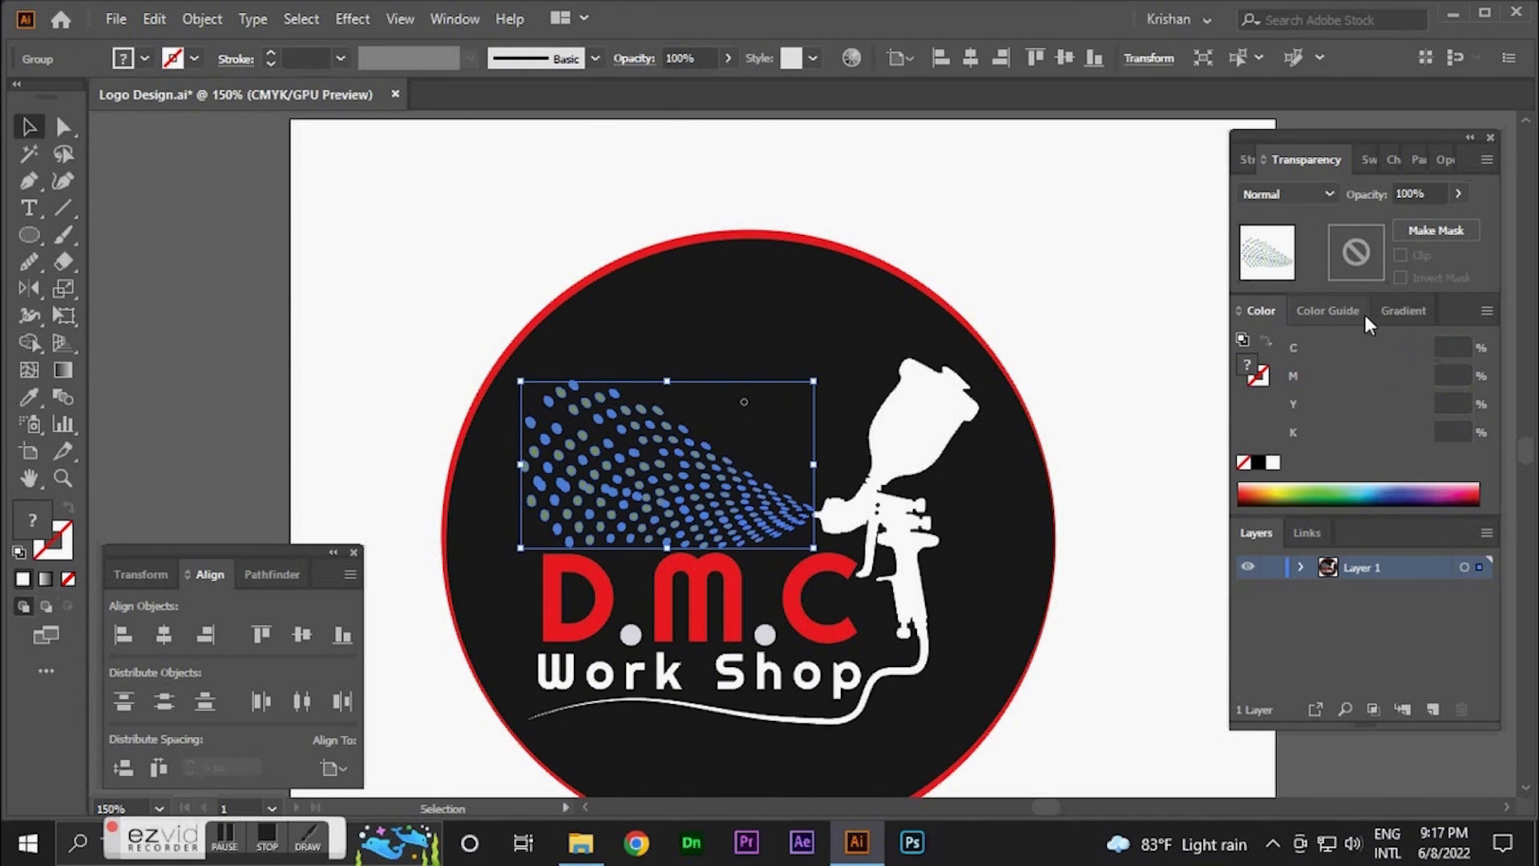
click(1399, 312)
click(1360, 480)
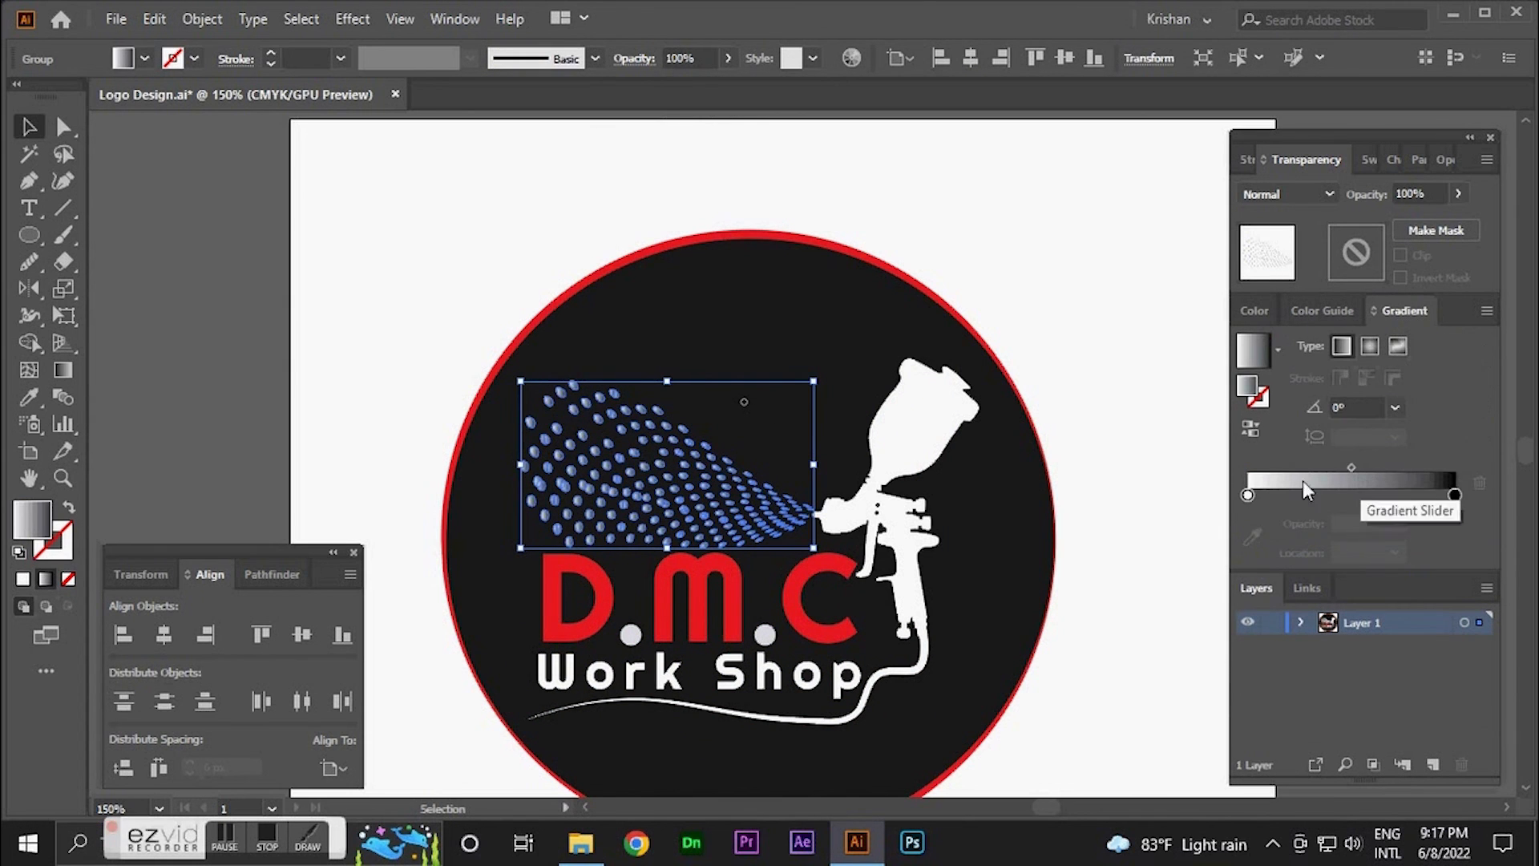
double_click(1248, 495)
click(1232, 566)
click(1250, 496)
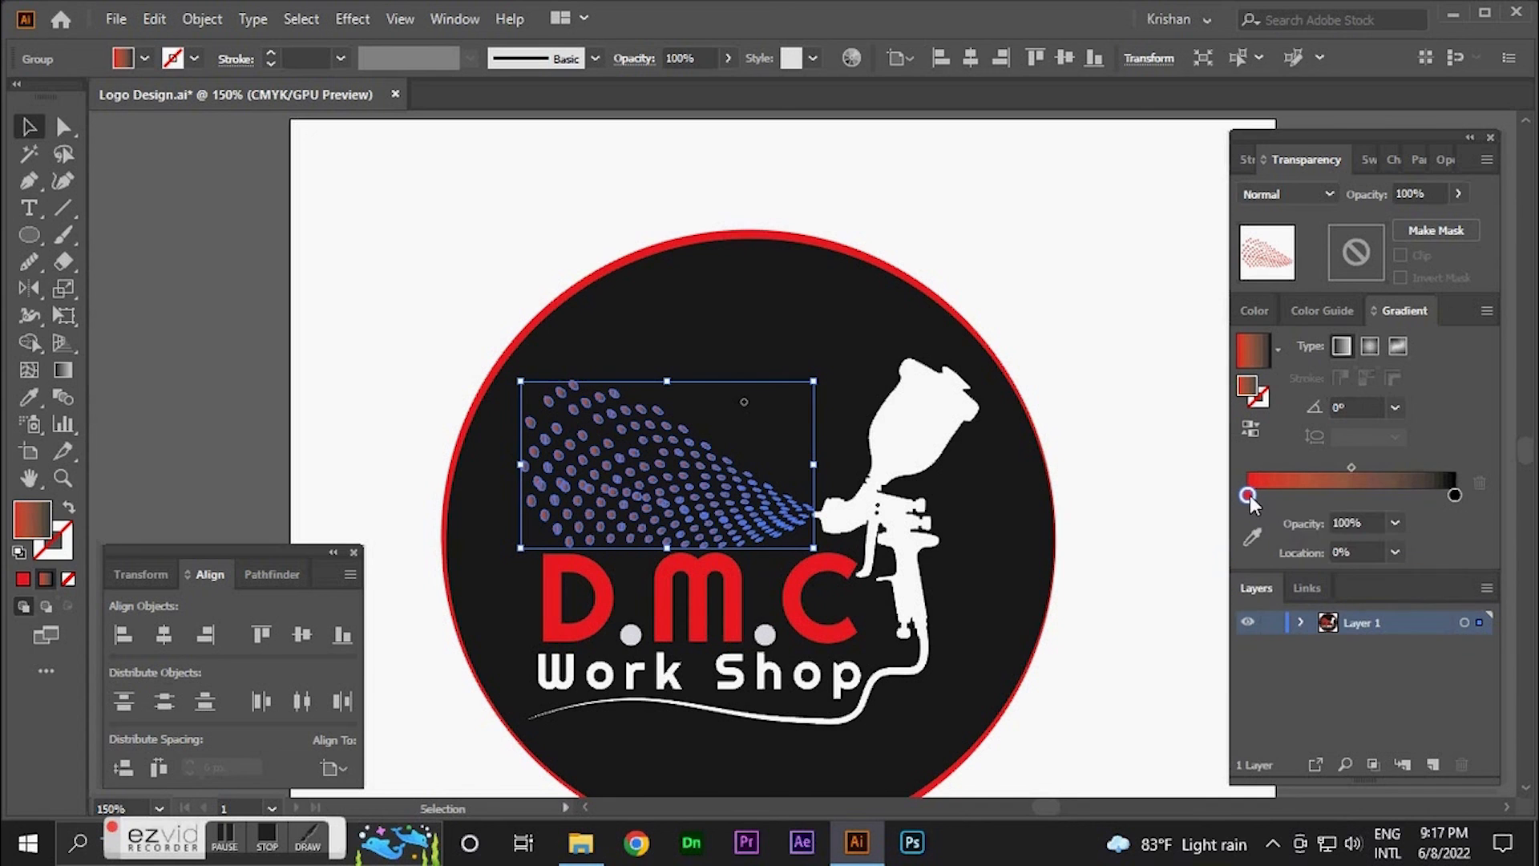
- Add a yellow stop about a third along the spray dots' gradient and a green stop at 63.83%
click(1302, 494)
double_click(1302, 494)
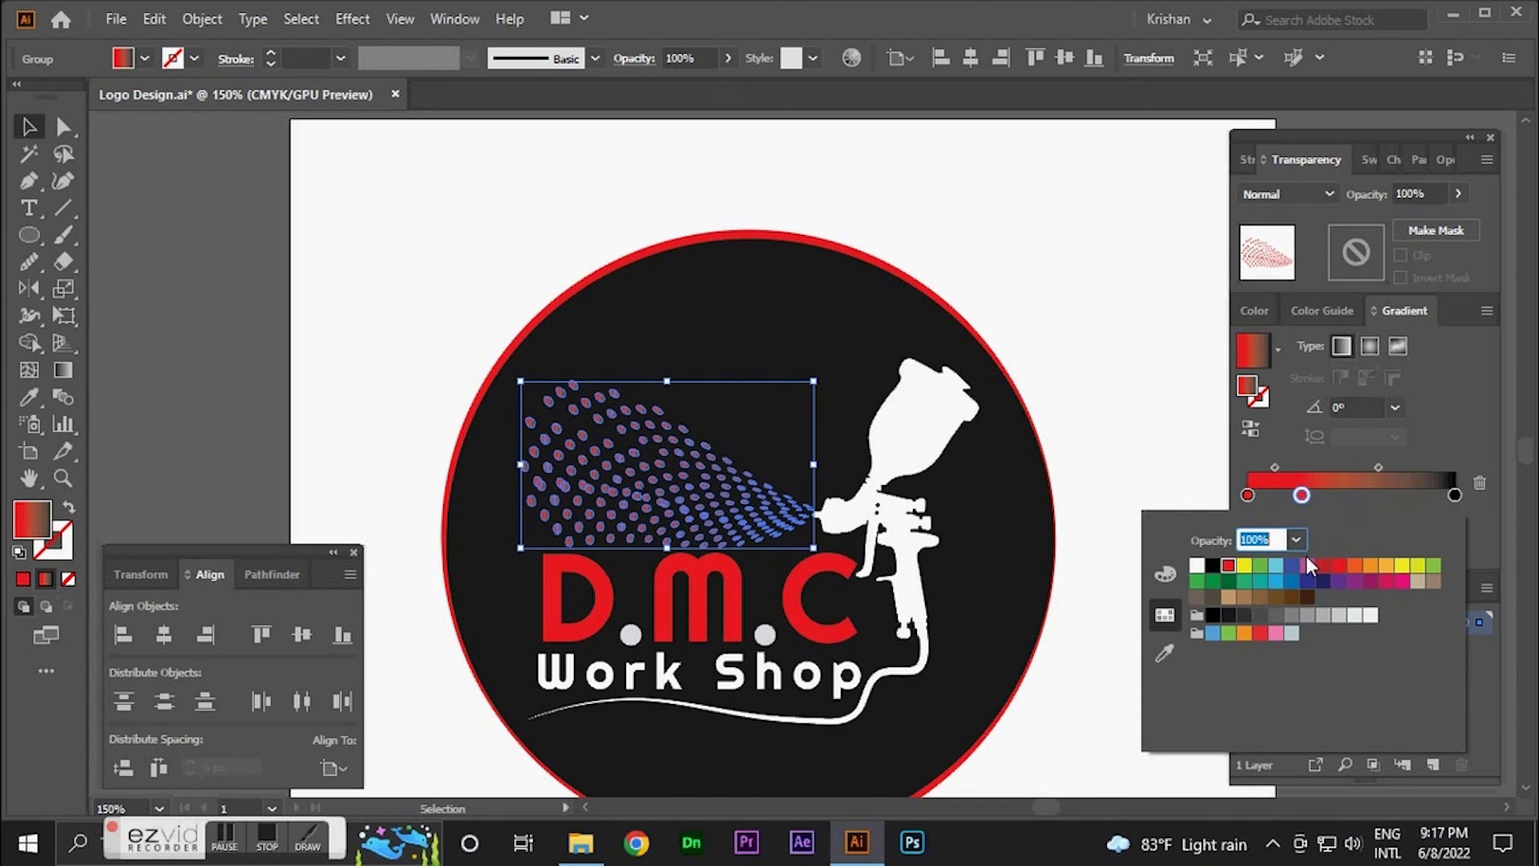
click(1245, 567)
drag(1303, 495, 1312, 496)
click(1380, 495)
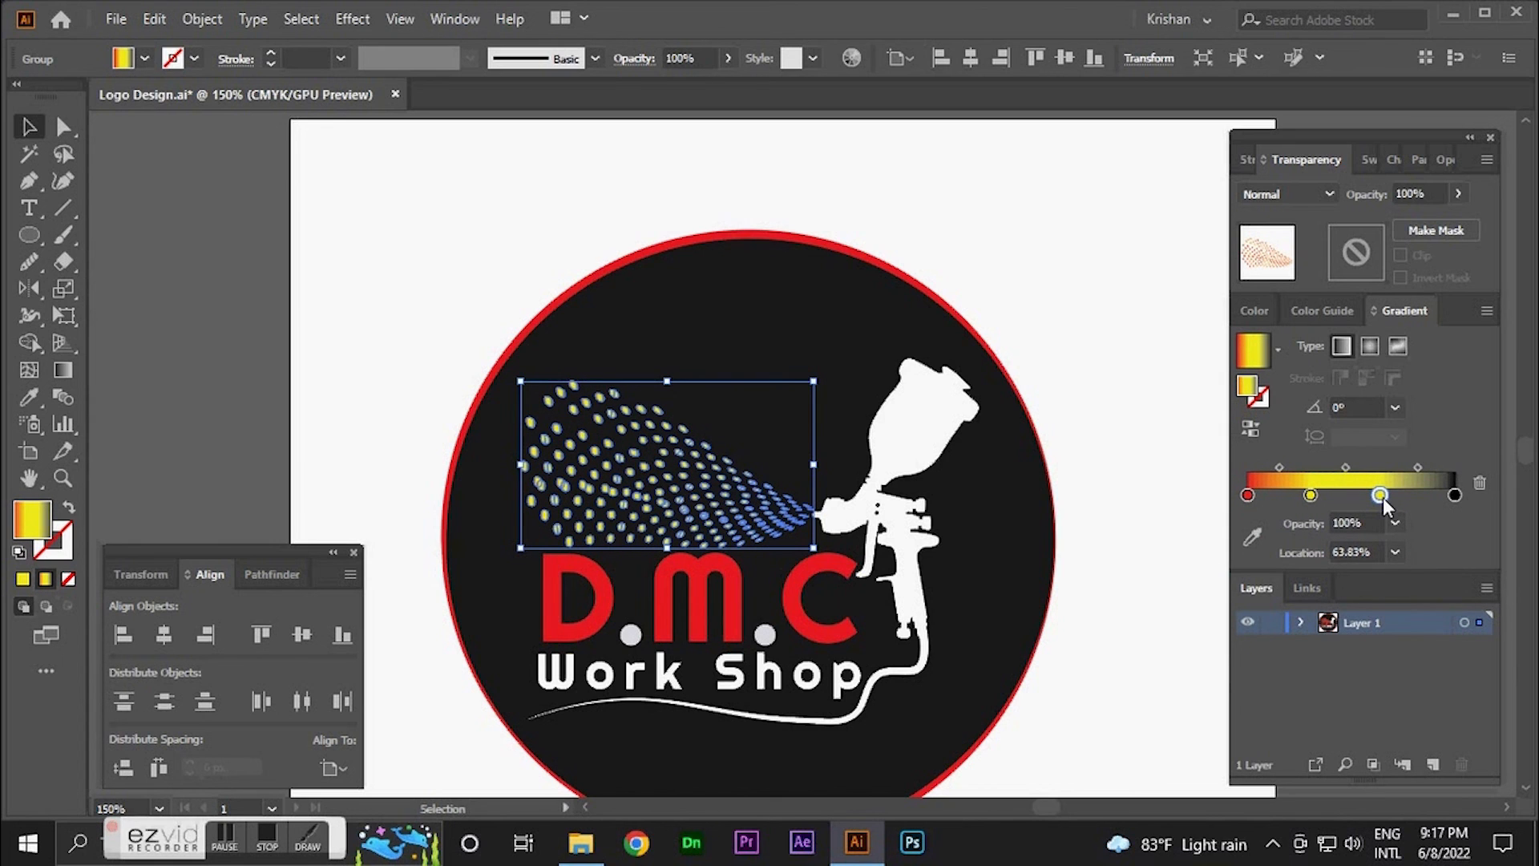
double_click(1381, 495)
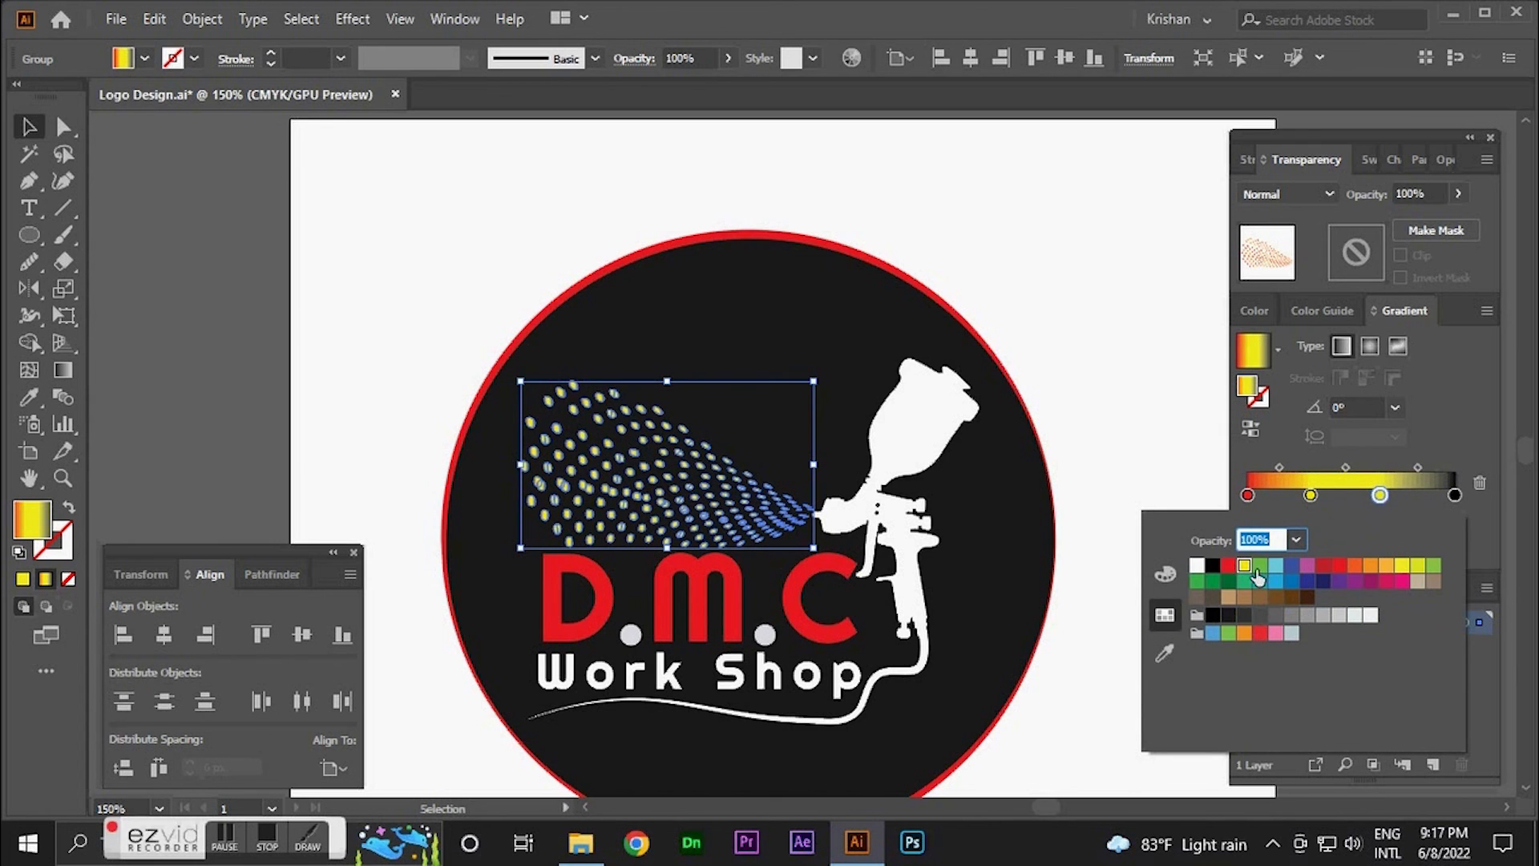
click(1258, 567)
- Replace the black end stop of the spray dots' gradient with a light blue stop at 98.4%
click(1385, 495)
click(1418, 496)
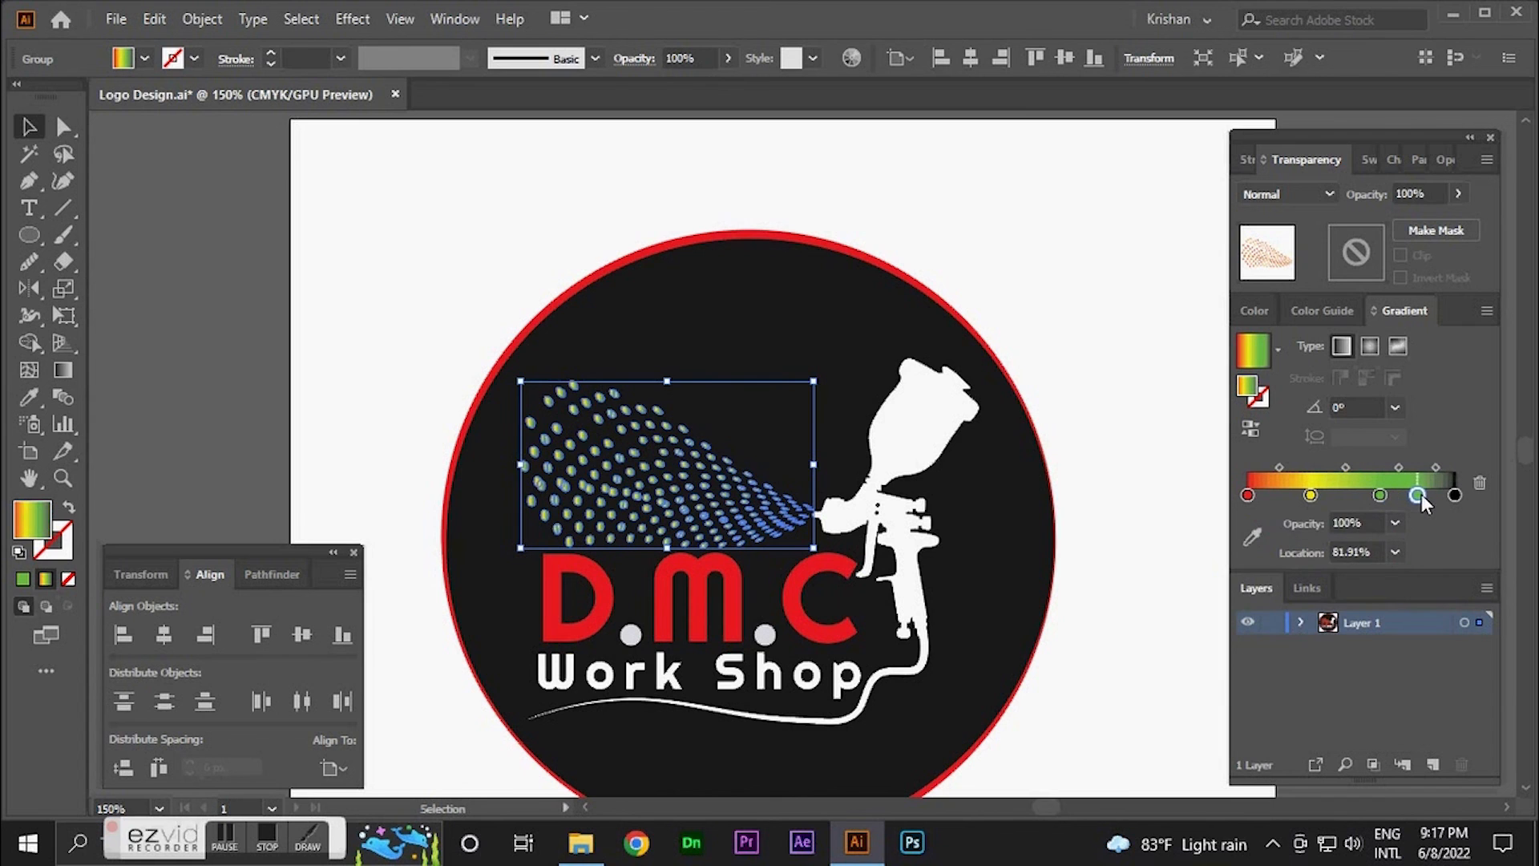
mouse_move(1455, 495)
mouse_down()
mouse_move(1453, 535)
mouse_move(1451, 495)
mouse_up()
double_click(1450, 495)
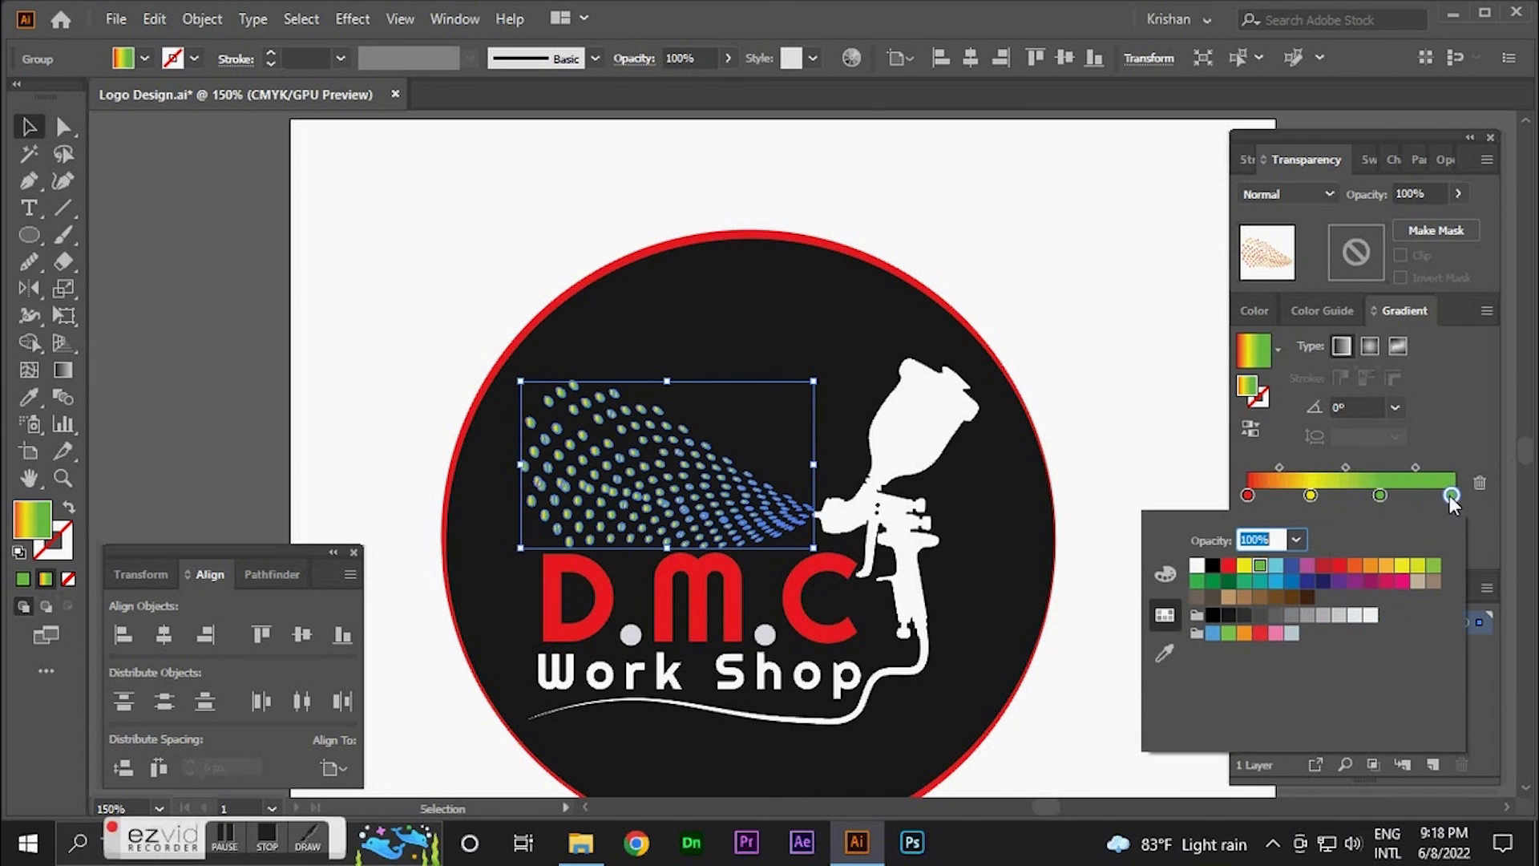
click(1451, 496)
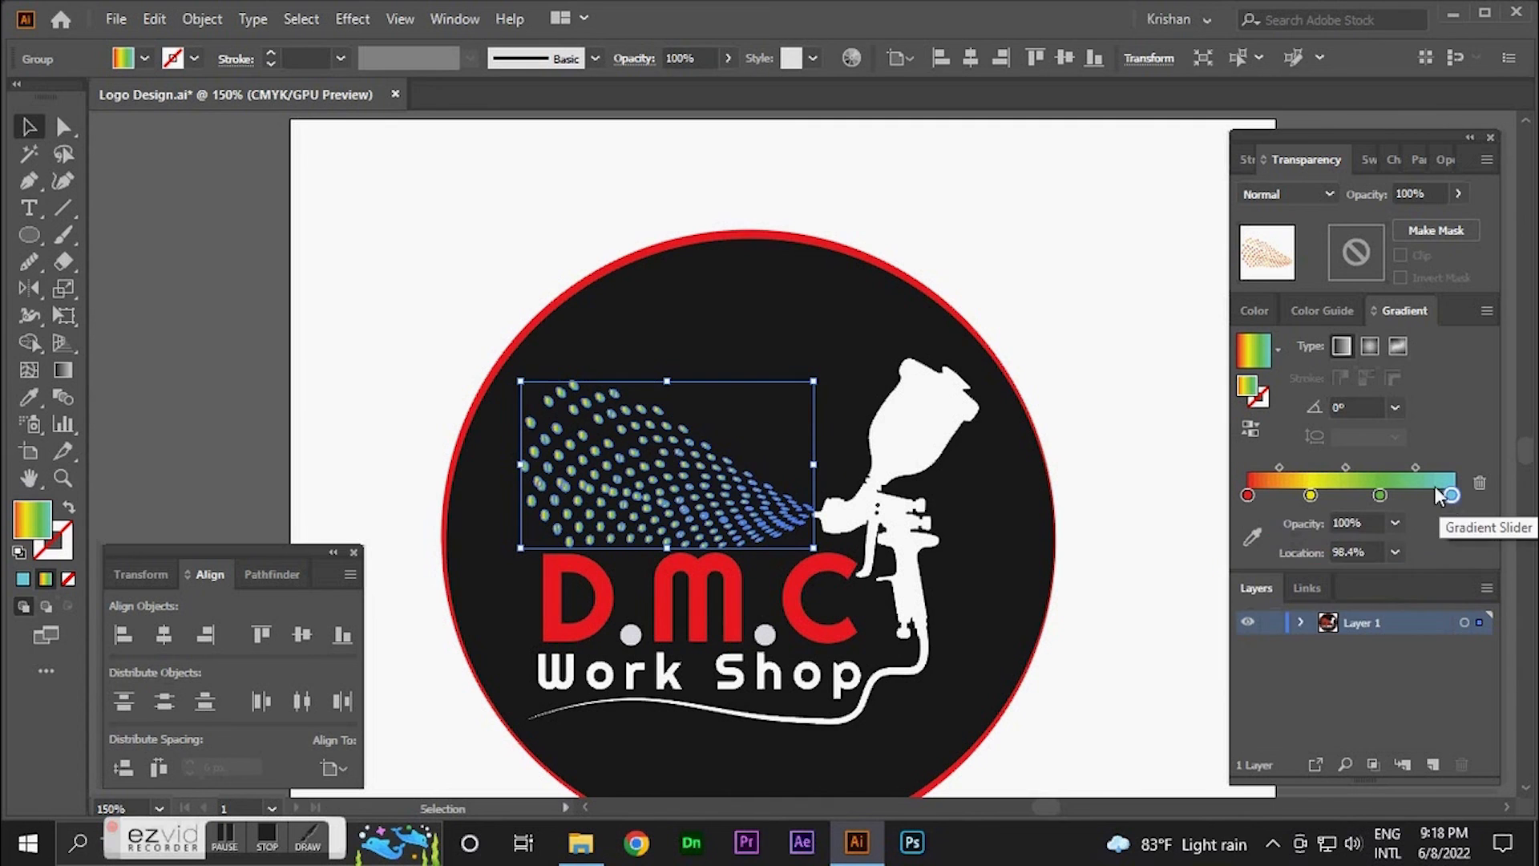
- Stretch one gradient across all the spray dots at about -13.1° and reverse it so red lies at the nozzle
key(g)
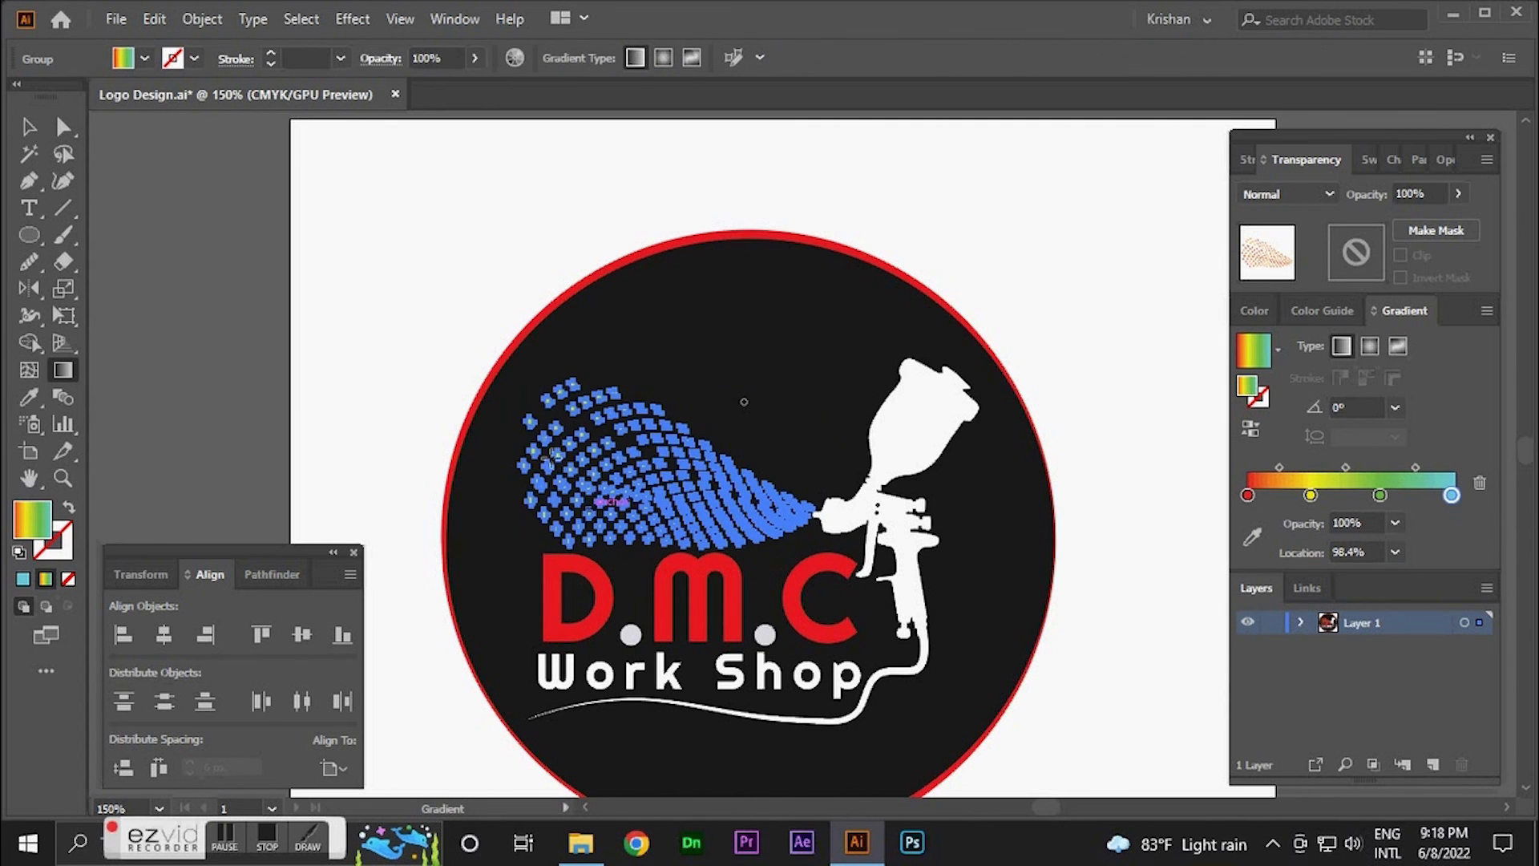
drag(553, 457, 697, 488)
scroll(683, 478, up, 1)
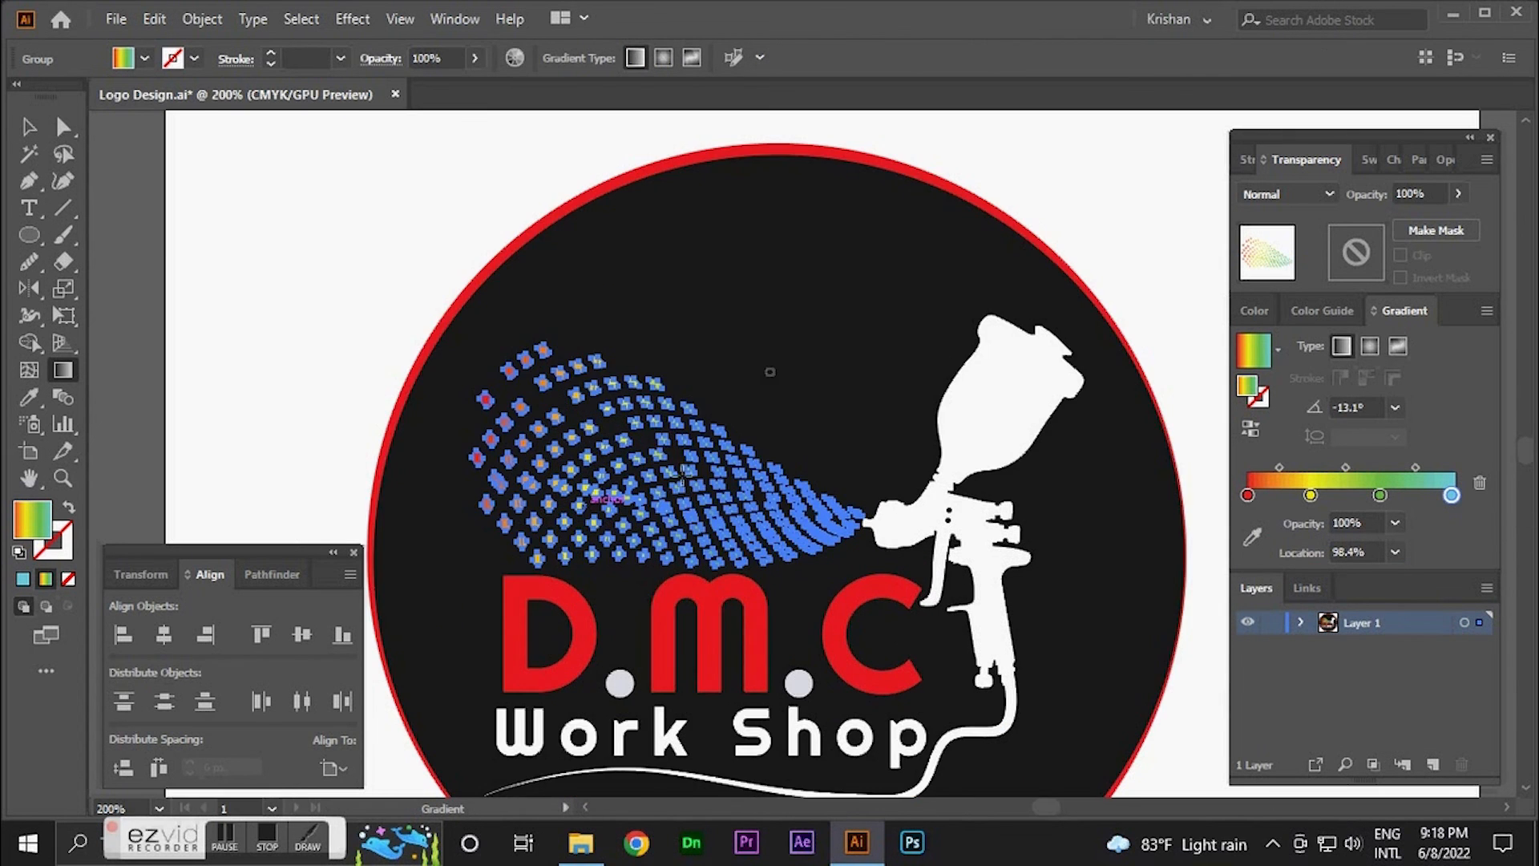
click(1250, 429)
click(29, 126)
click(296, 329)
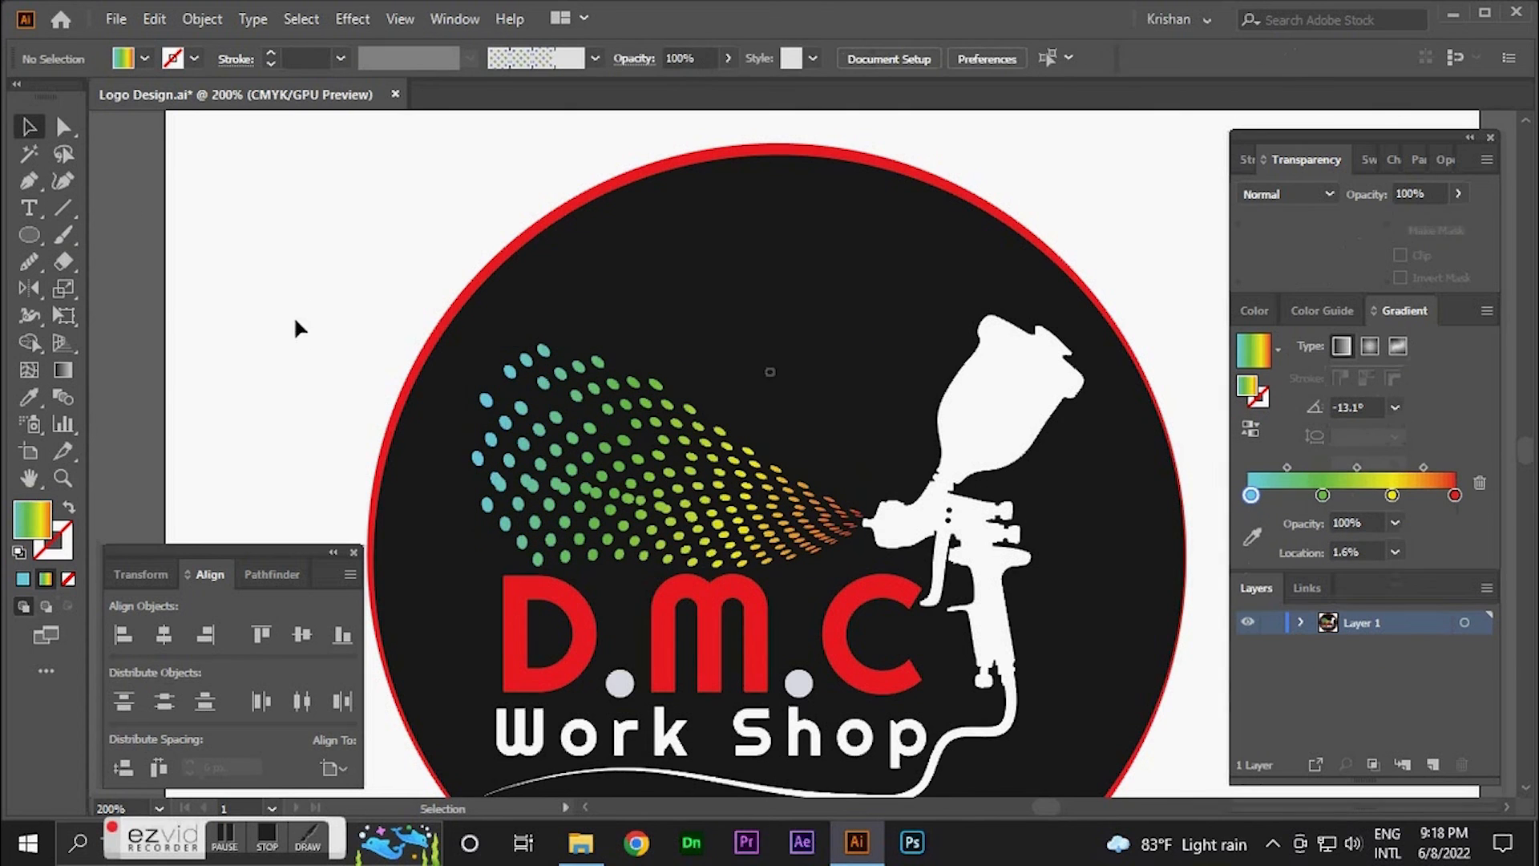
- Copy the spray dots' gradient to the shape inside the gun's cup and angle it about -126.4°, with red at the lower end
scroll(605, 449, down, 1)
scroll(826, 401, up, 1)
key(a)
click(930, 433)
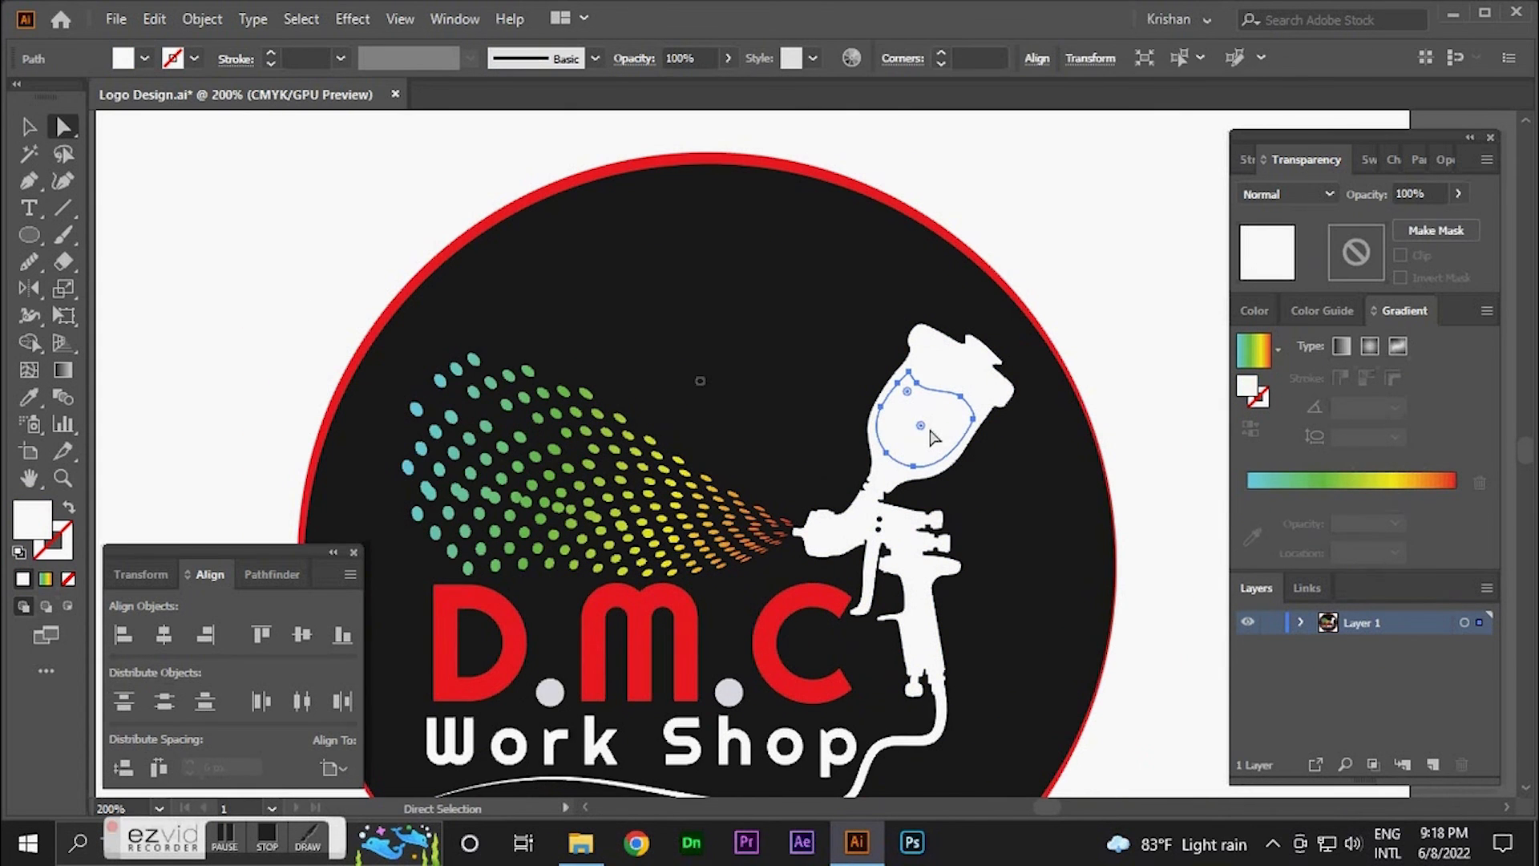
key(i)
click(750, 493)
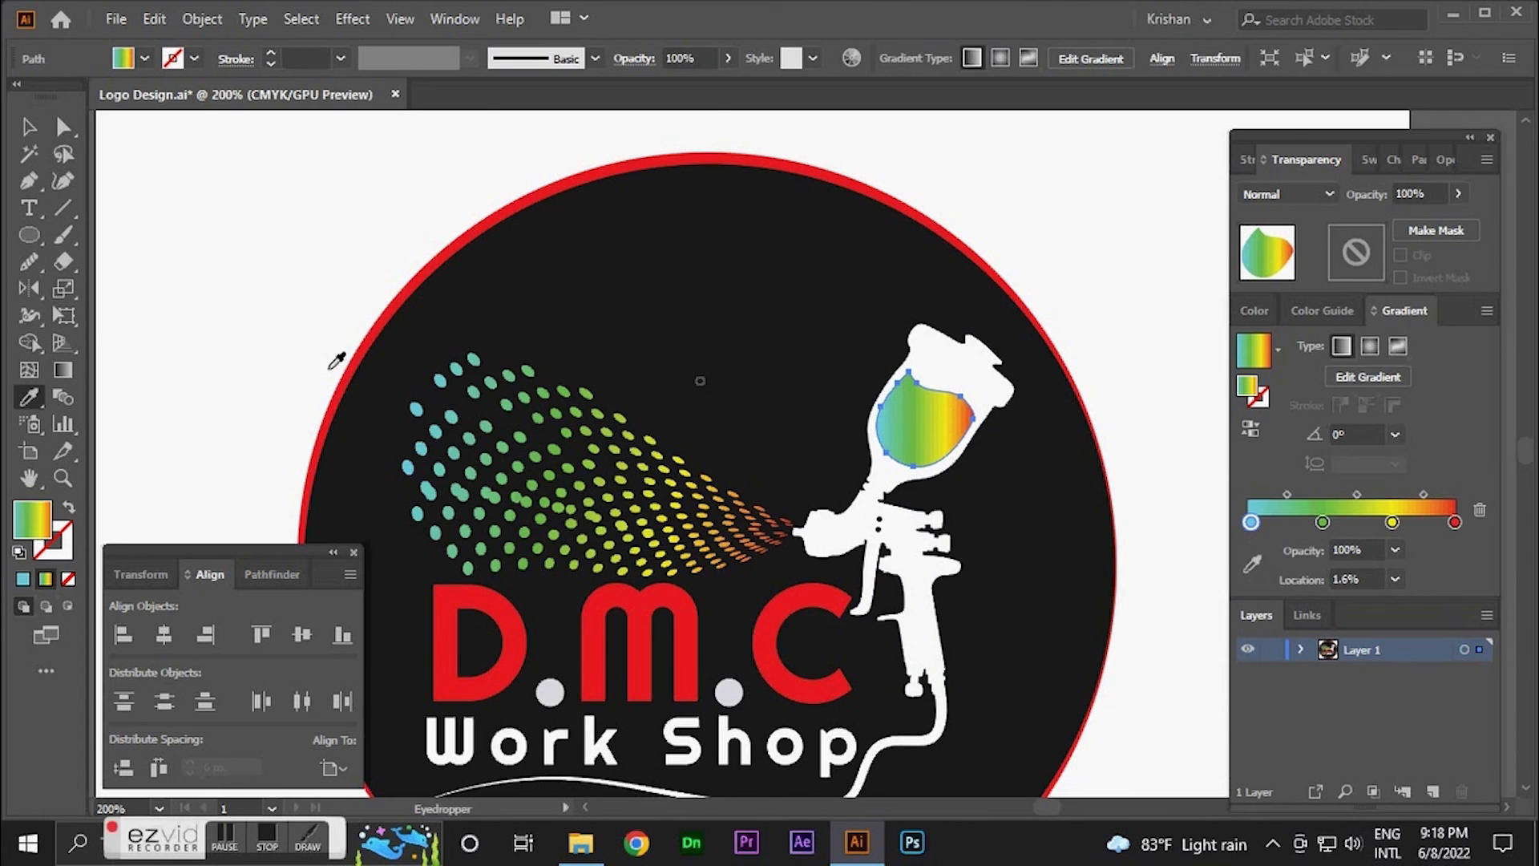
key(g)
drag(954, 377, 888, 469)
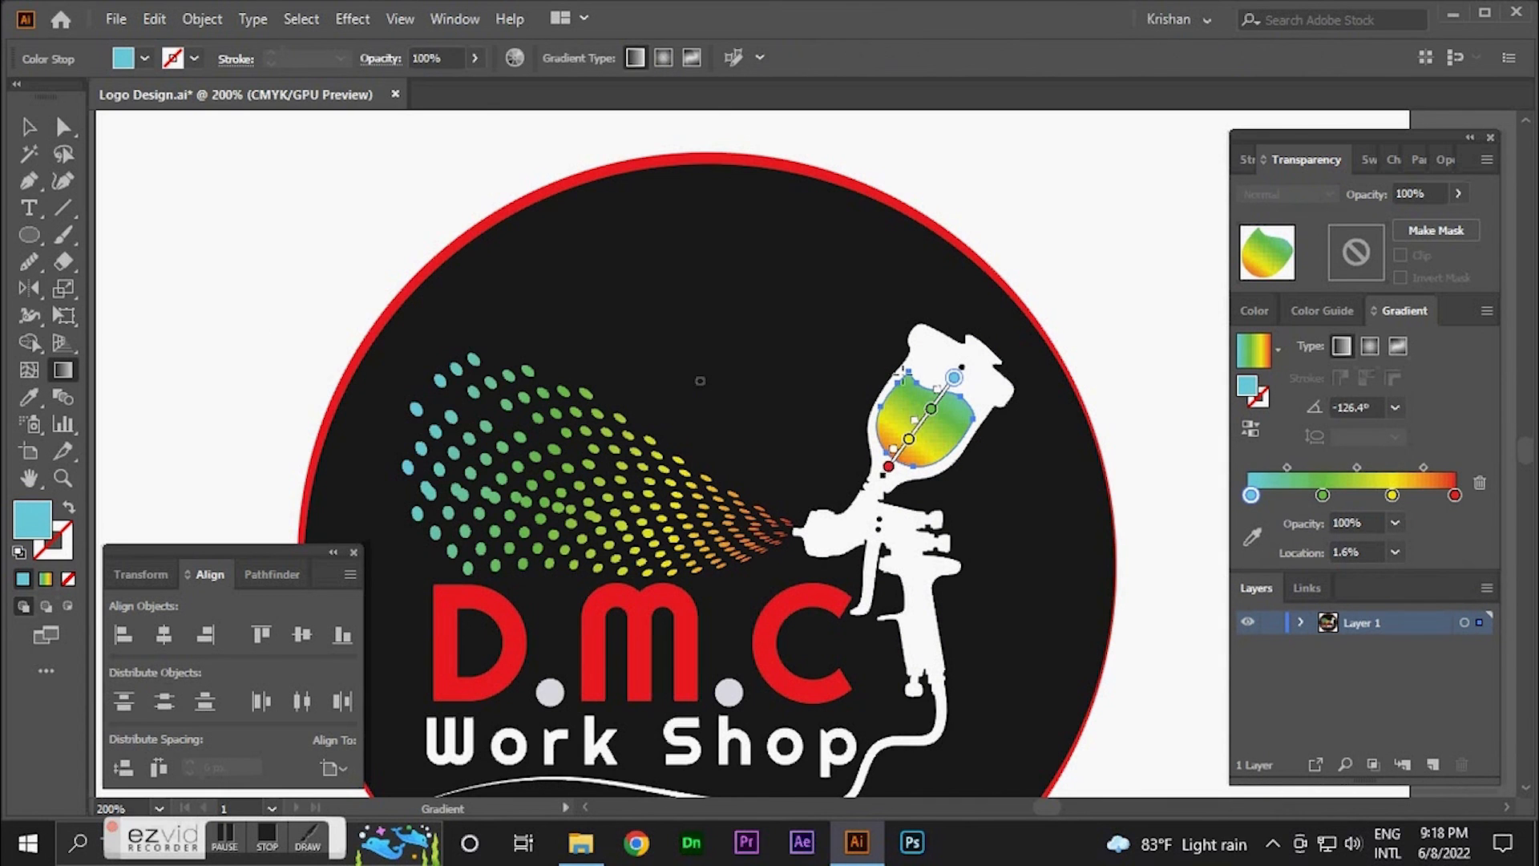
click(29, 127)
- Deselect the gun's cup shape and save the recoloured logo
key(ctrl+0)
click(925, 345)
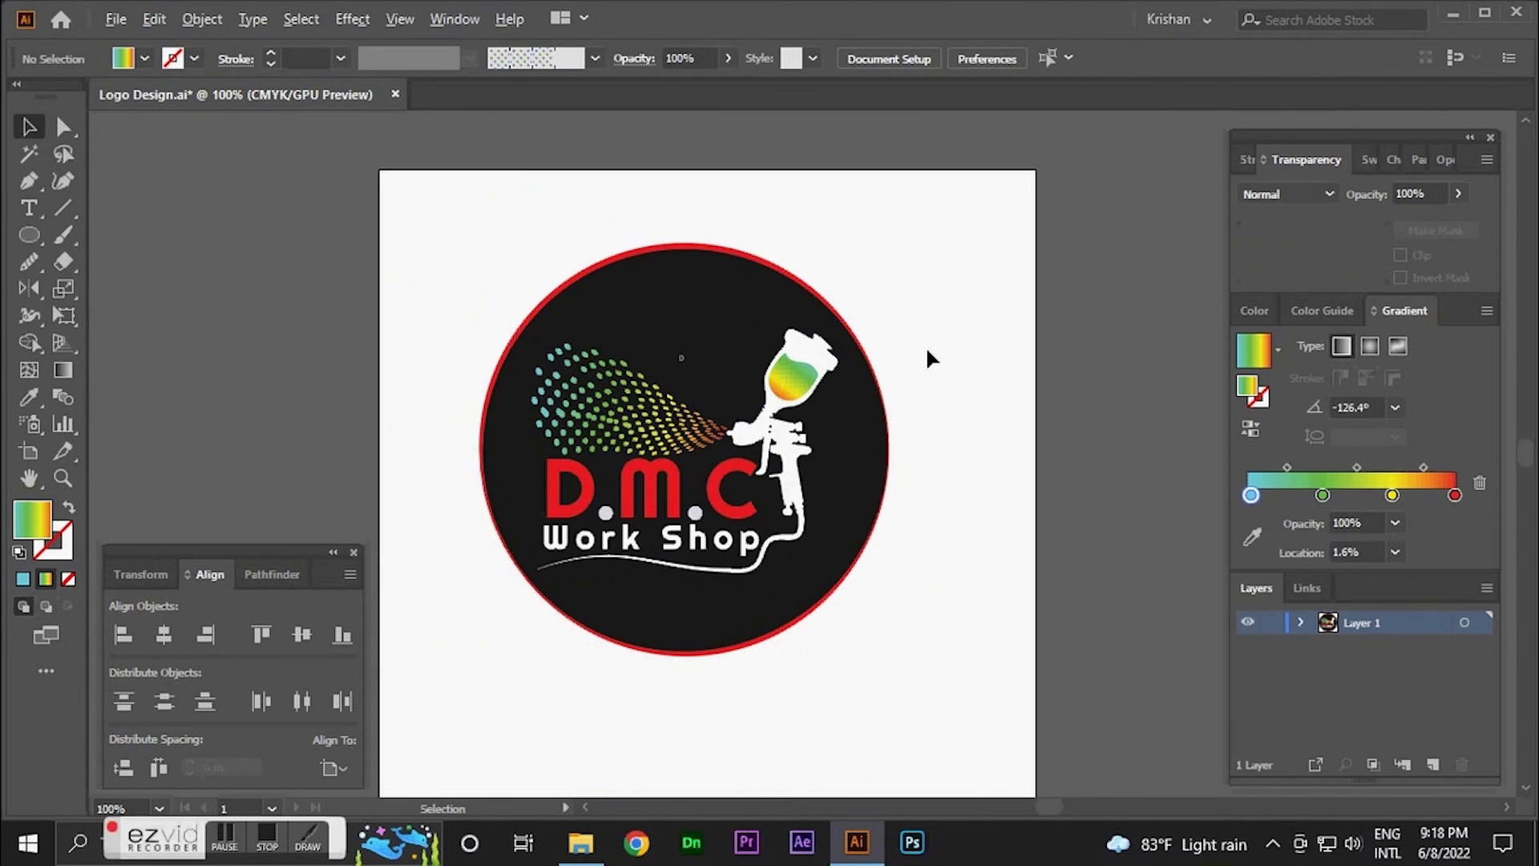
key(ctrl+s)
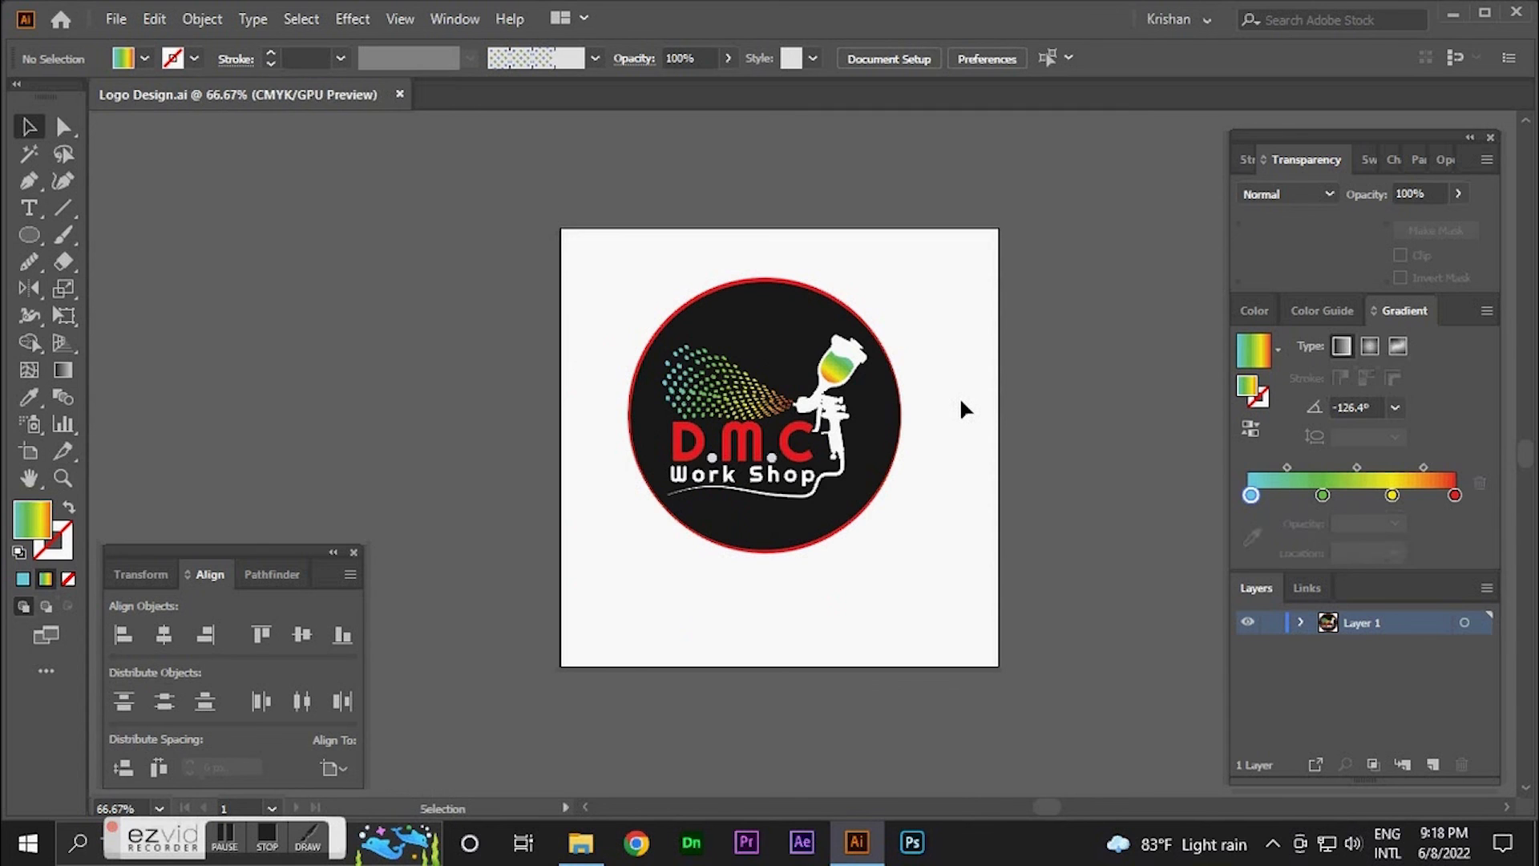
- Unlock the circular badge and group it with all the other logo artwork
key(ctrl+alt+2)
click(980, 380)
drag(532, 203, 944, 598)
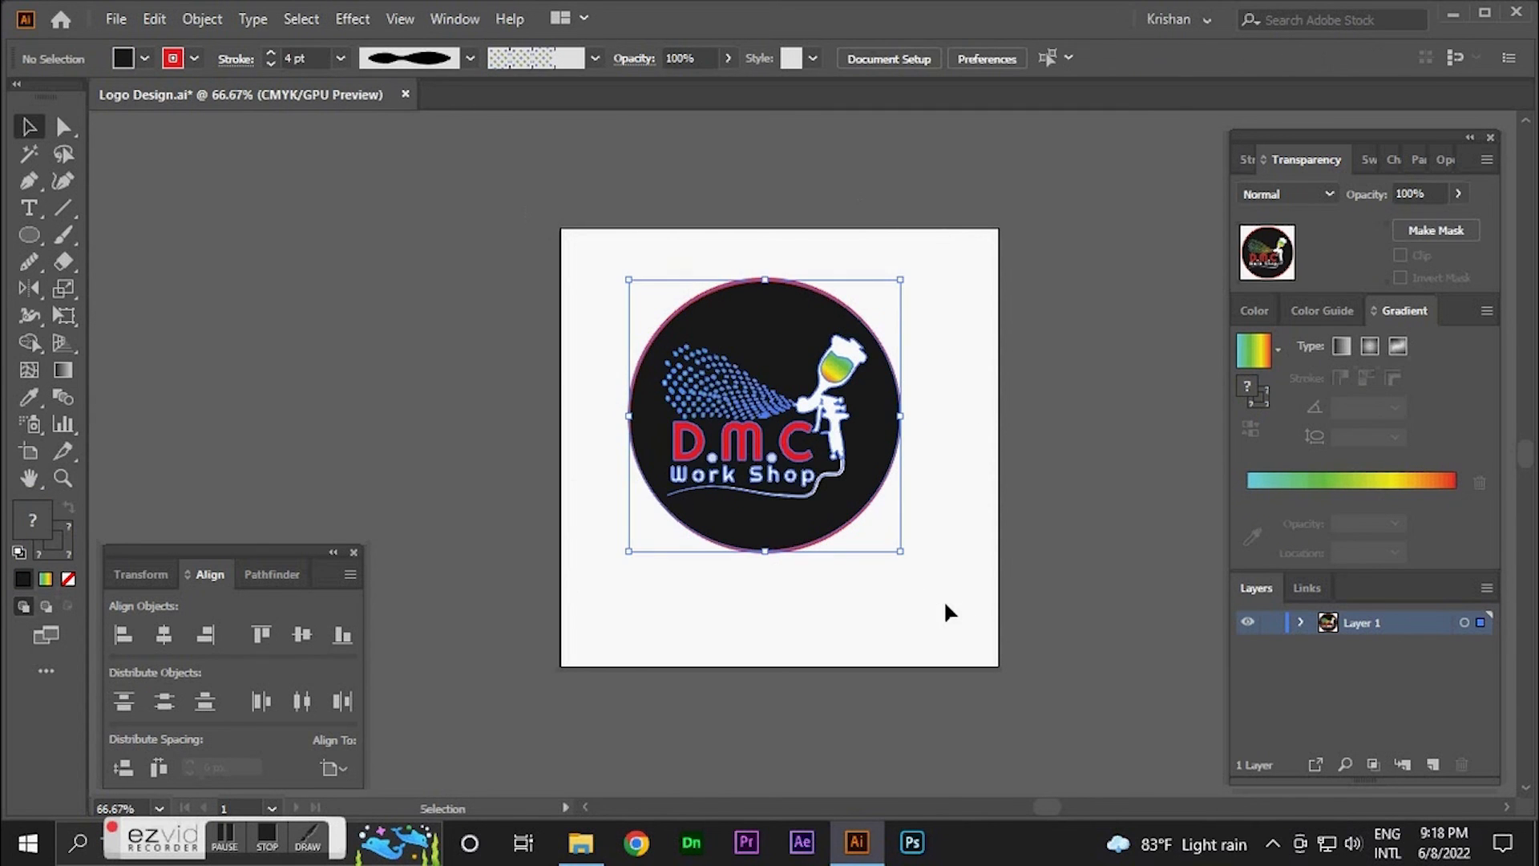
key(ctrl+g)
- Centre the grouped logo horizontally and vertically on the artboard and save the document
click(164, 638)
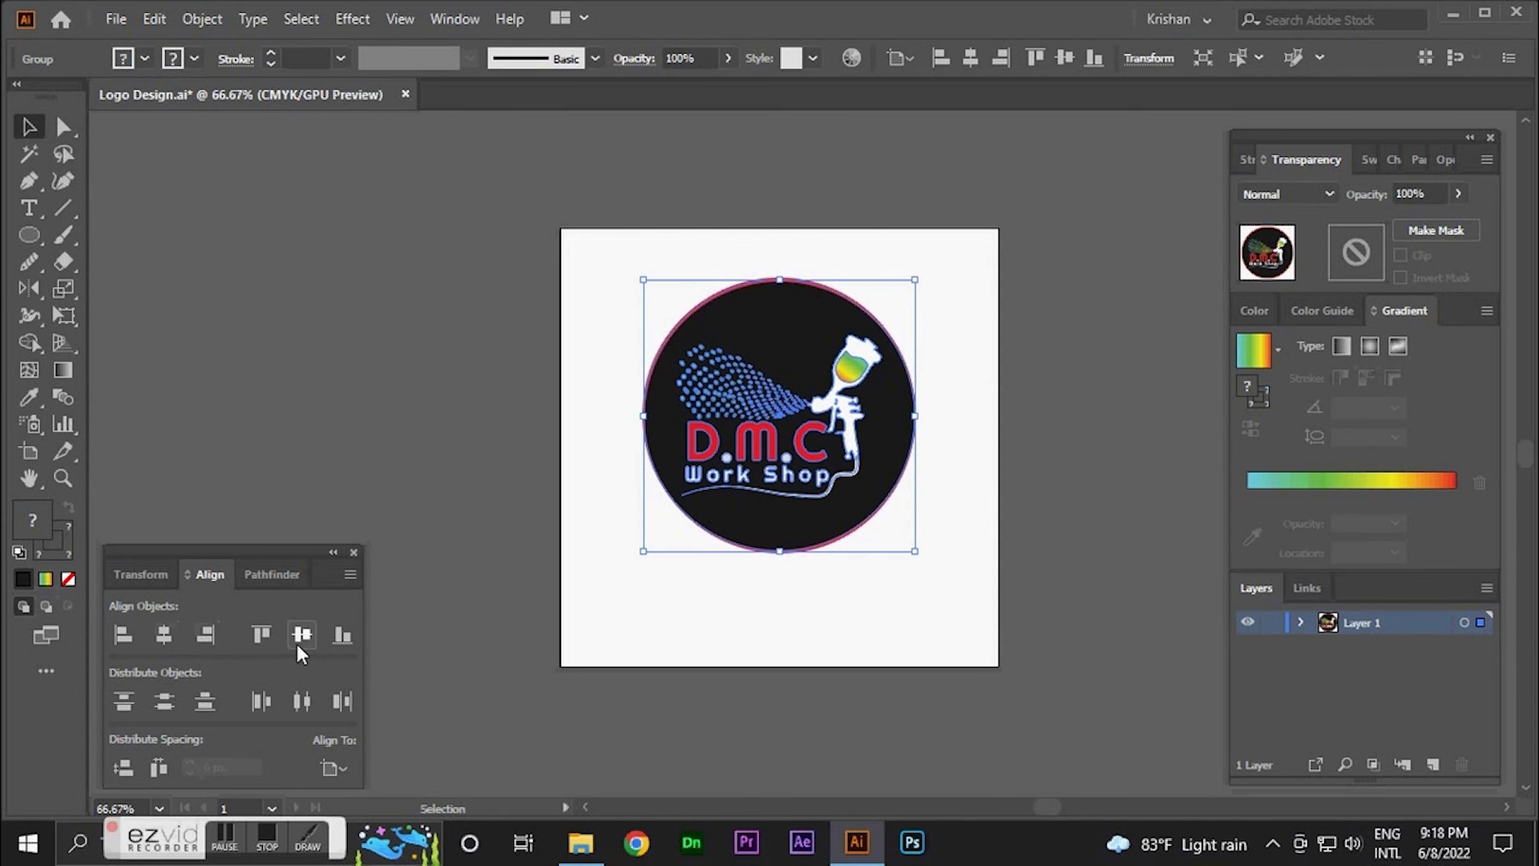
click(302, 635)
click(697, 642)
key(ctrl+s)
alt+scroll(818, 481, up, 2)
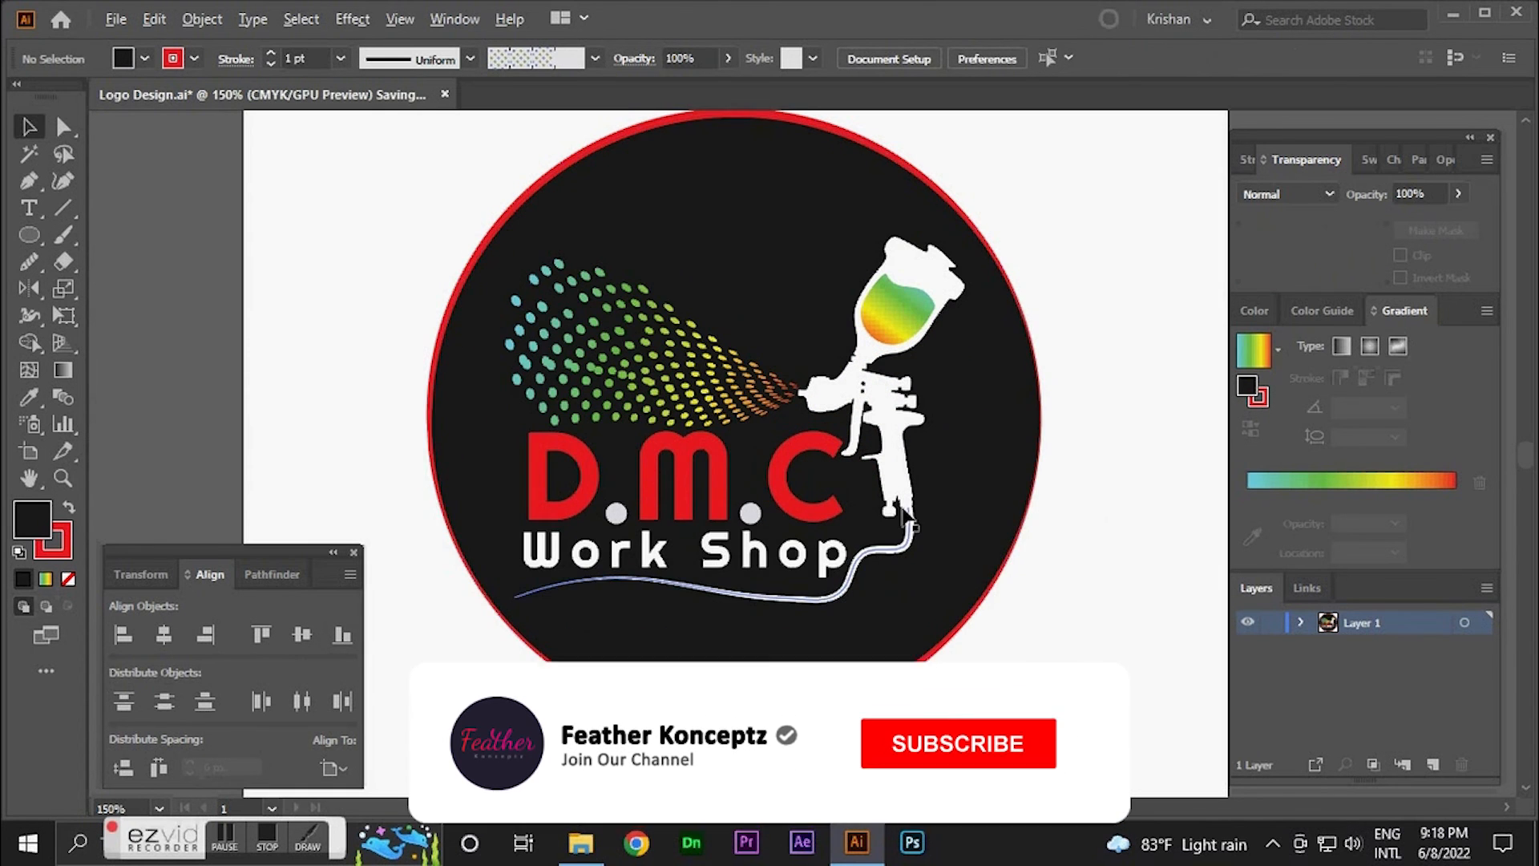